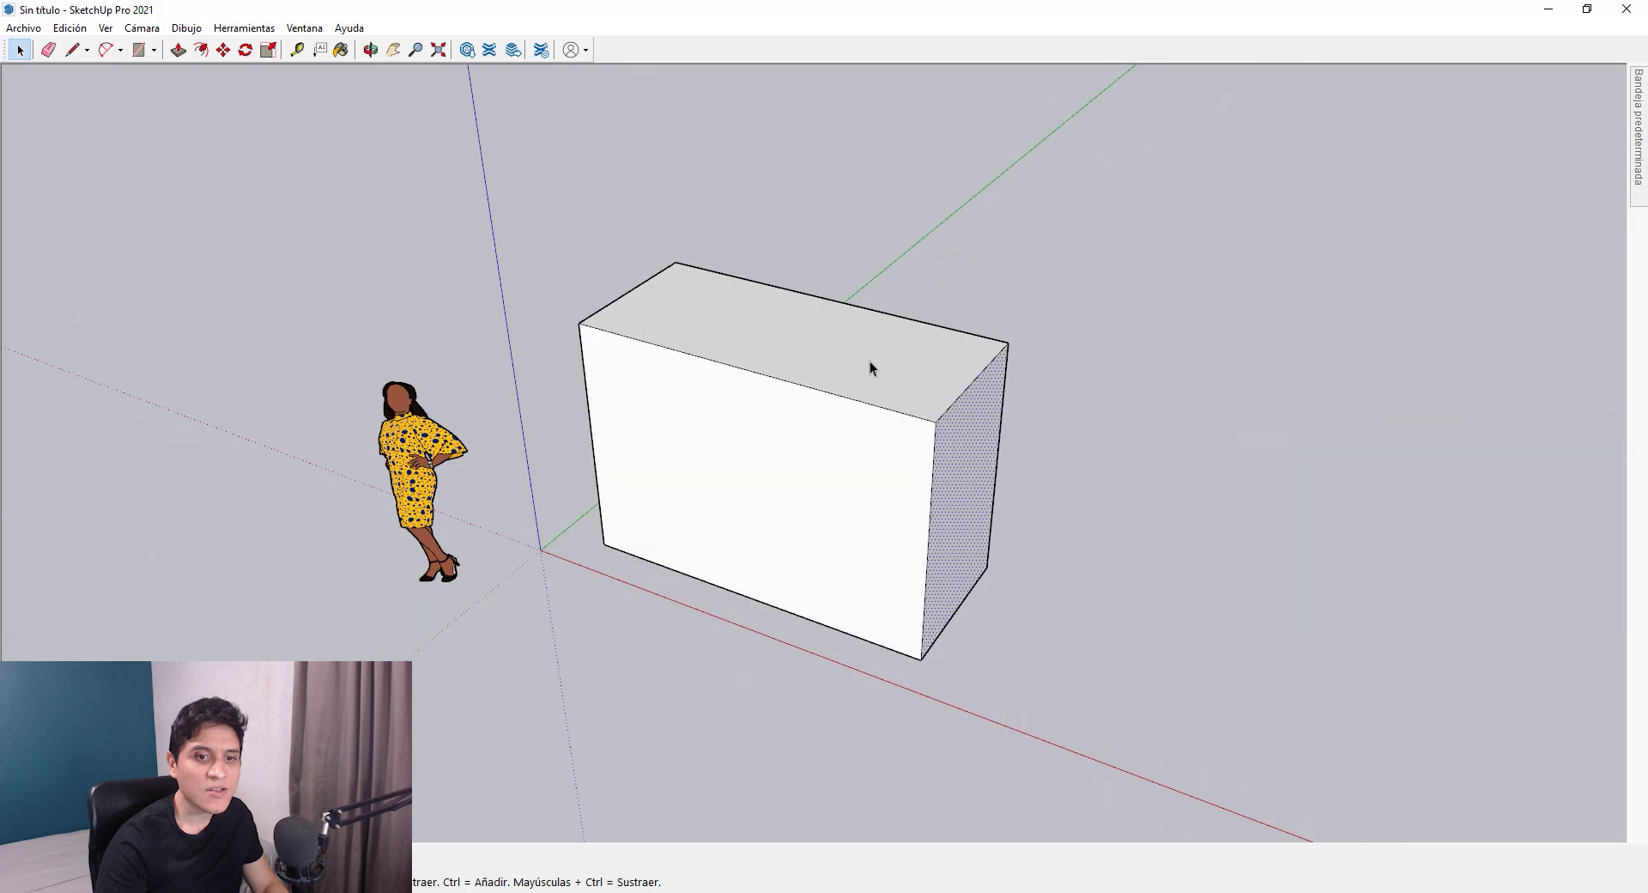
# - Inspect the box's top, front and side faces by selecting them one at a time from different angles
pyautogui.click(868, 365)
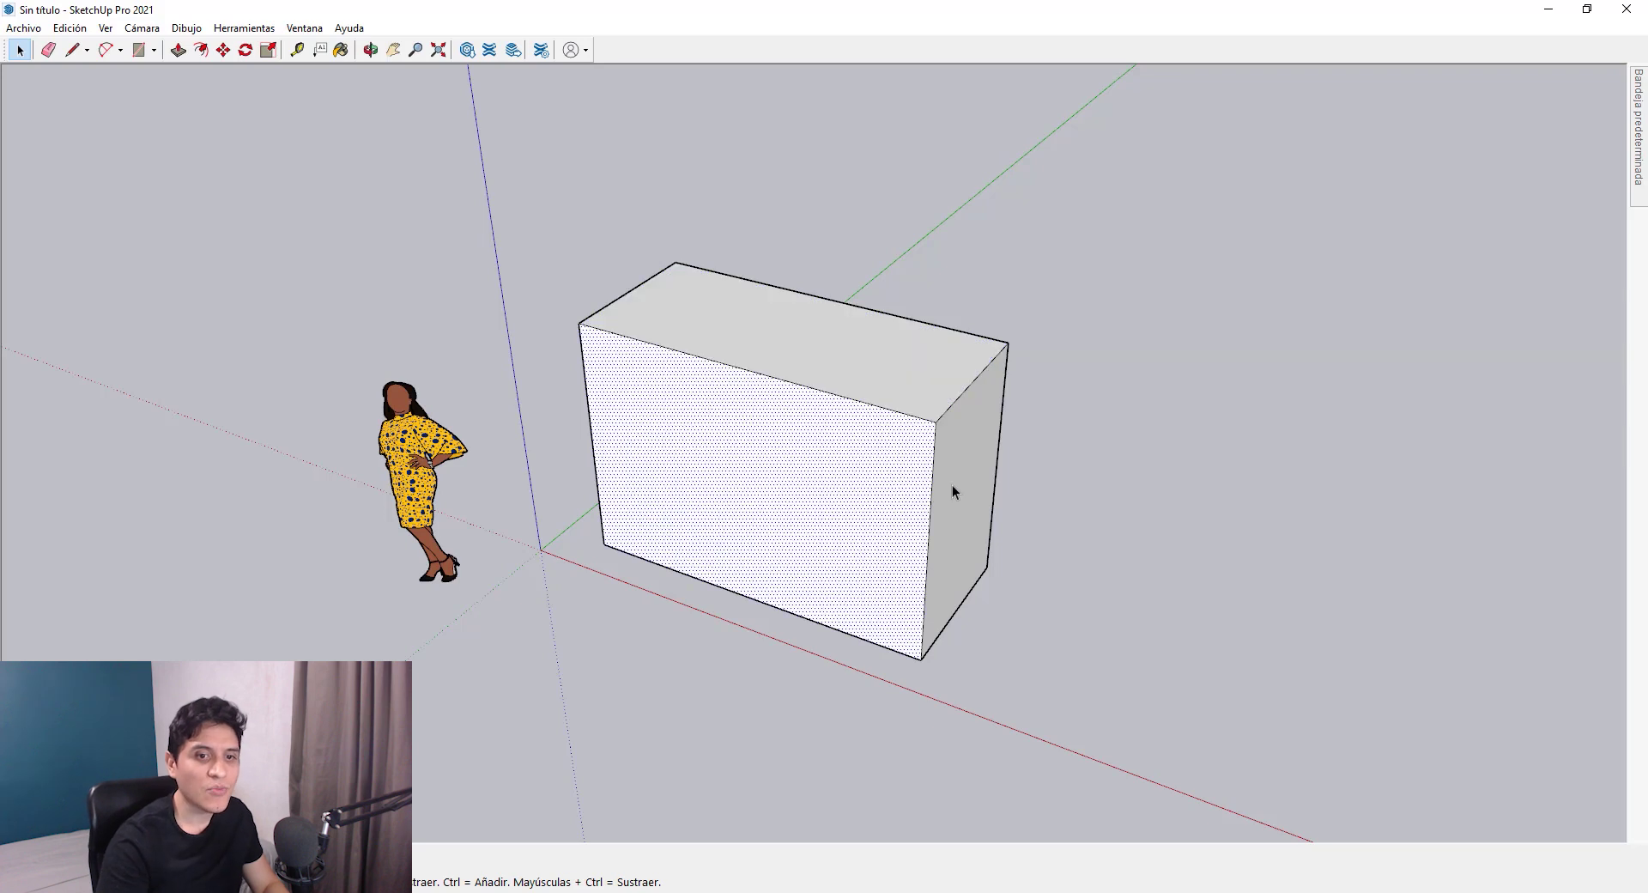
pyautogui.moveTo(888, 377); pyautogui.dragTo(857, 486, button='middle')
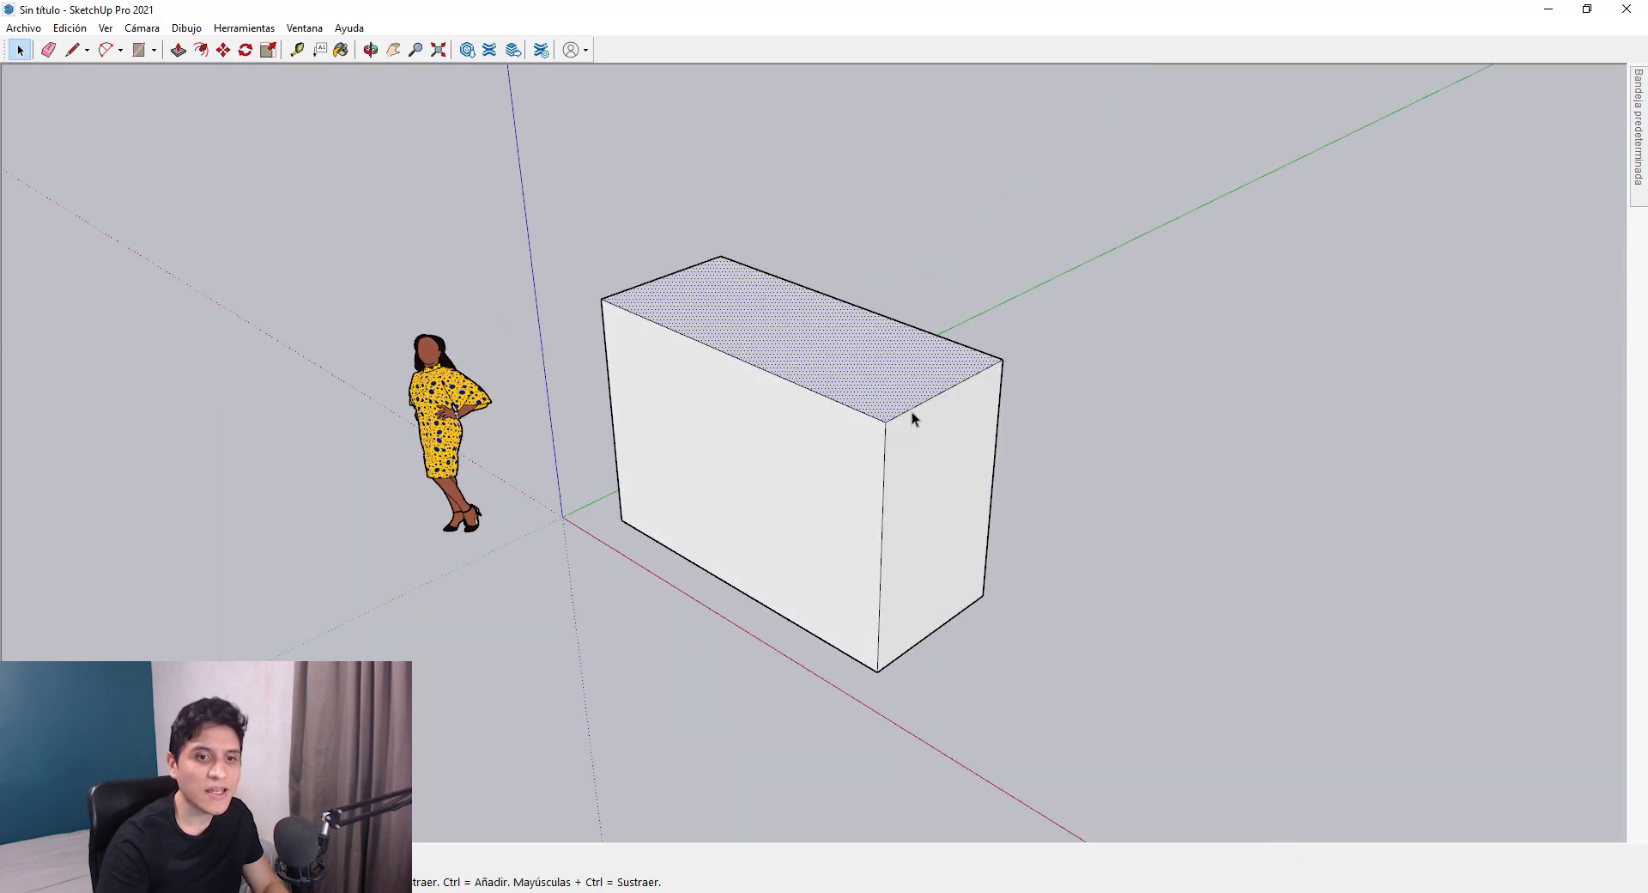
pyautogui.moveTo(913, 416); pyautogui.dragTo(1132, 486, button='middle')
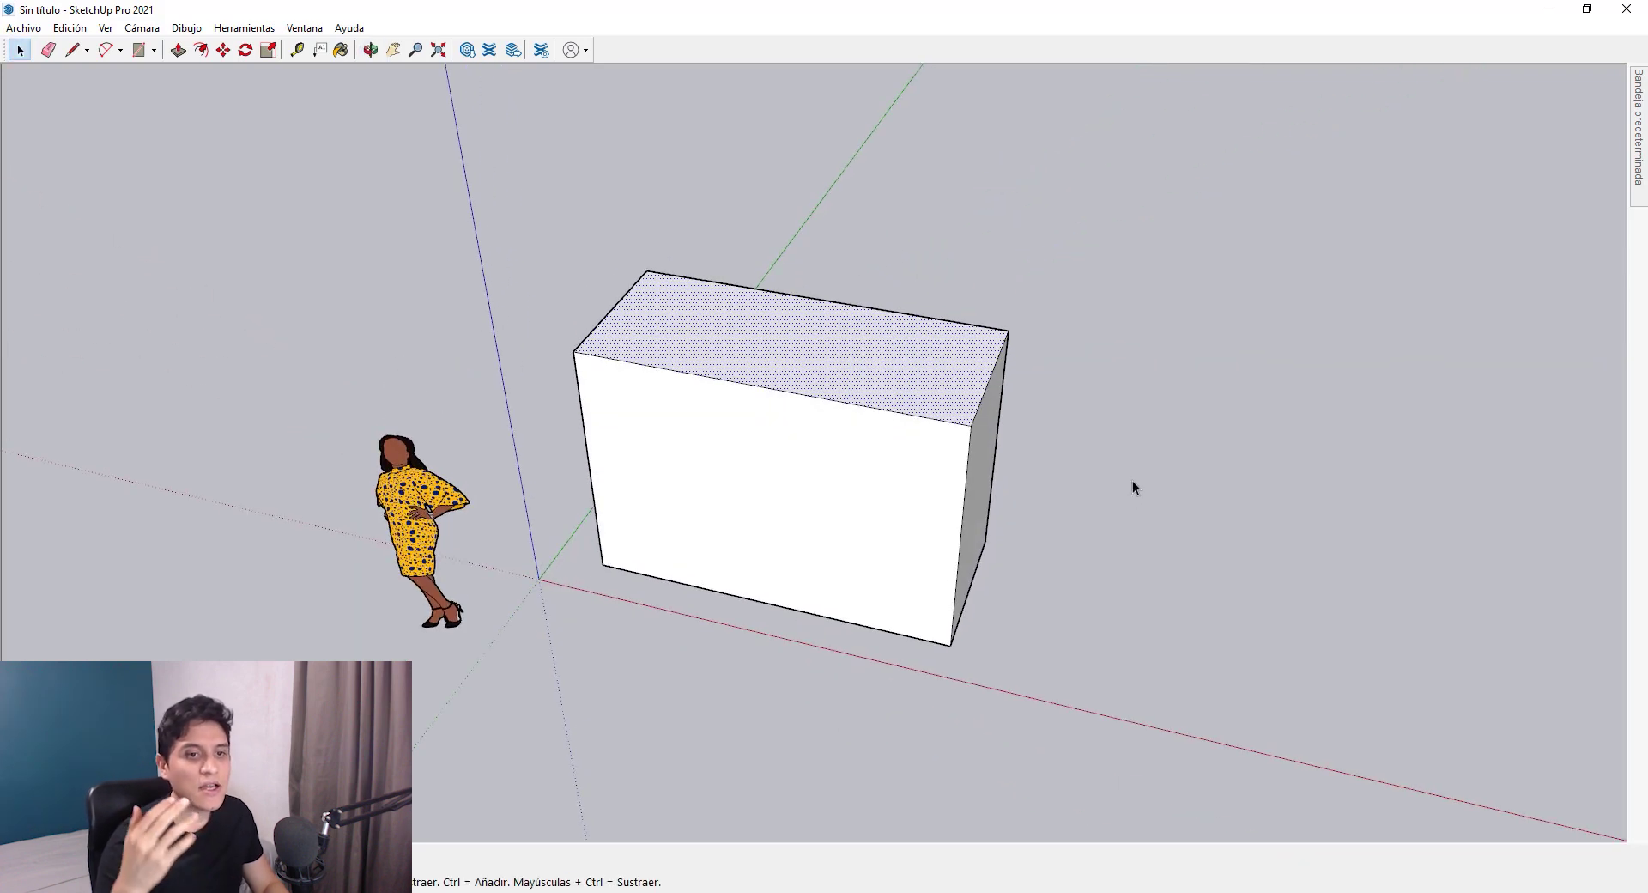
pyautogui.moveTo(1136, 513); pyautogui.dragTo(822, 338, button='middle')
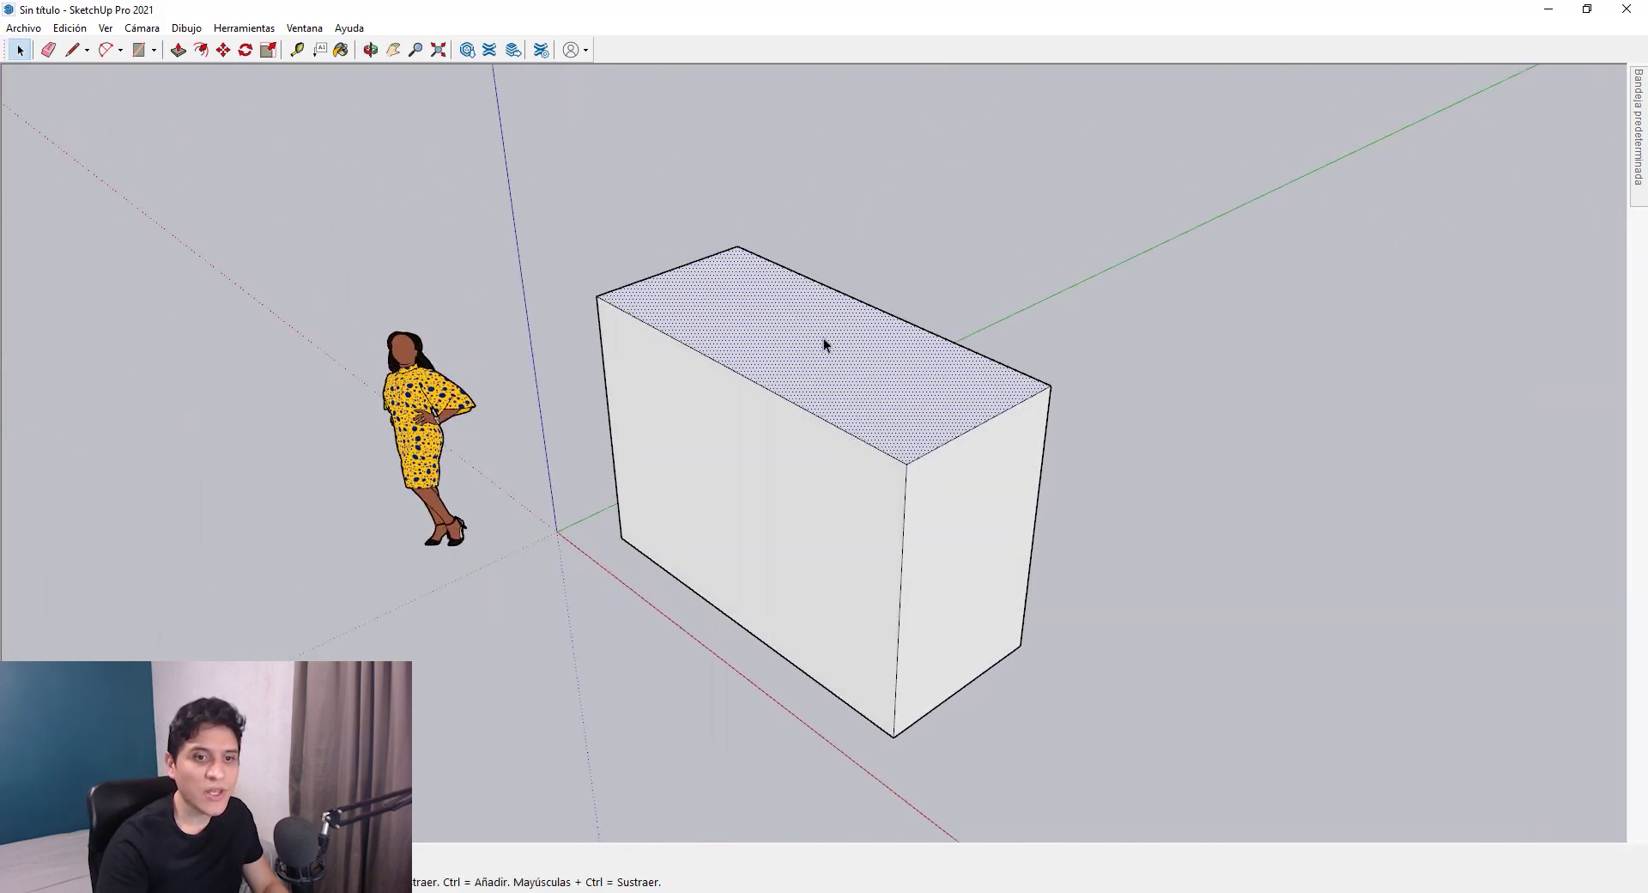
pyautogui.click(982, 587)
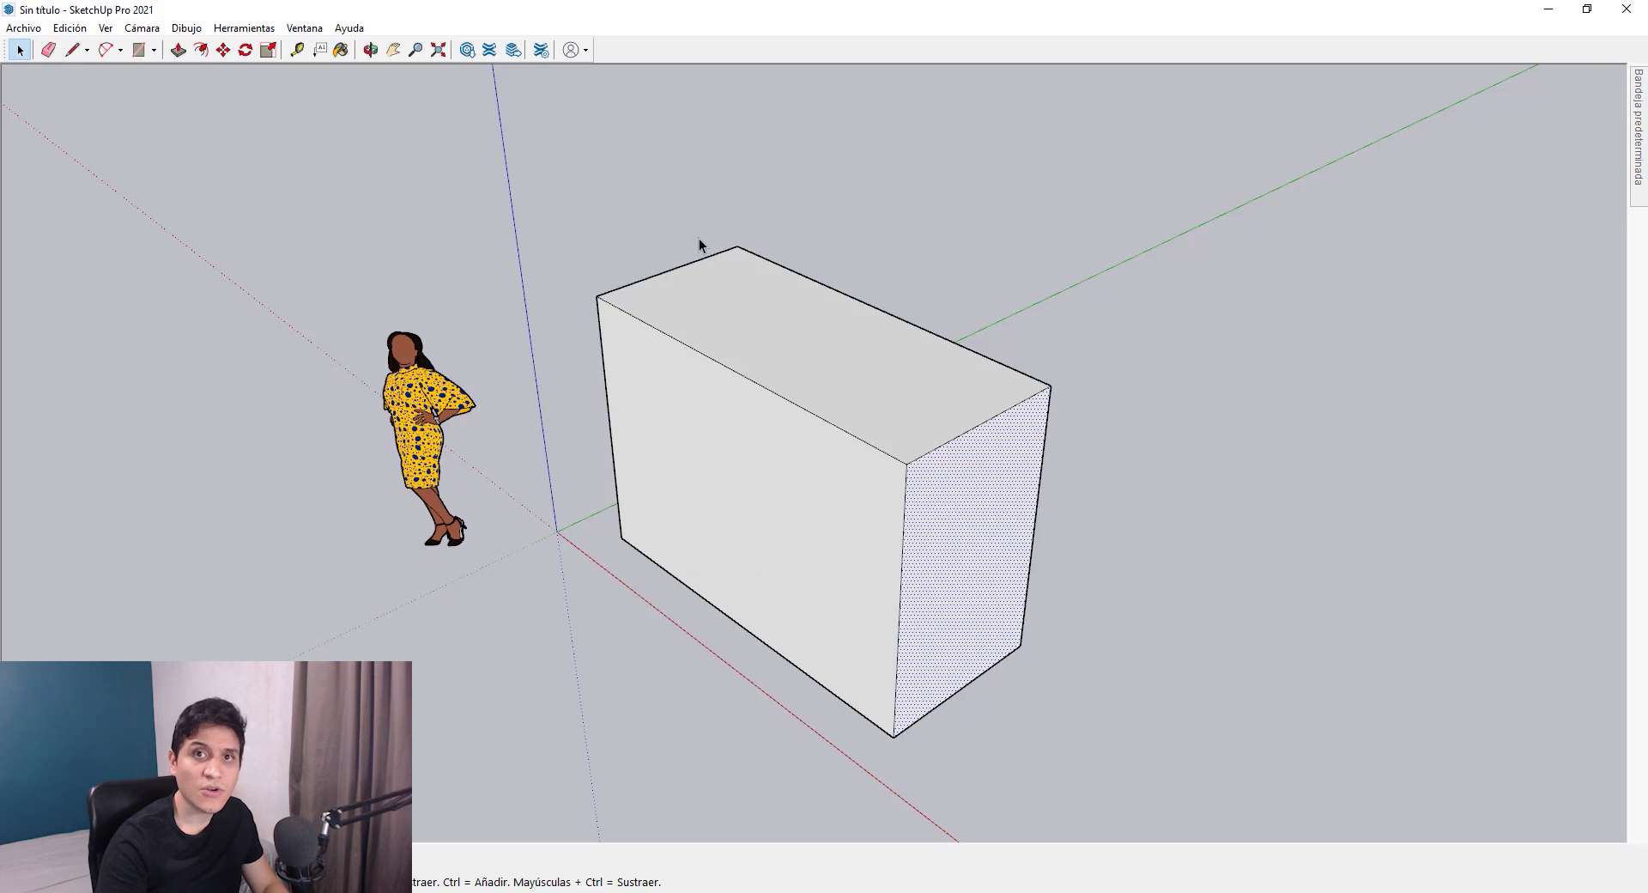
pyautogui.scroll(-2, 772, 331)
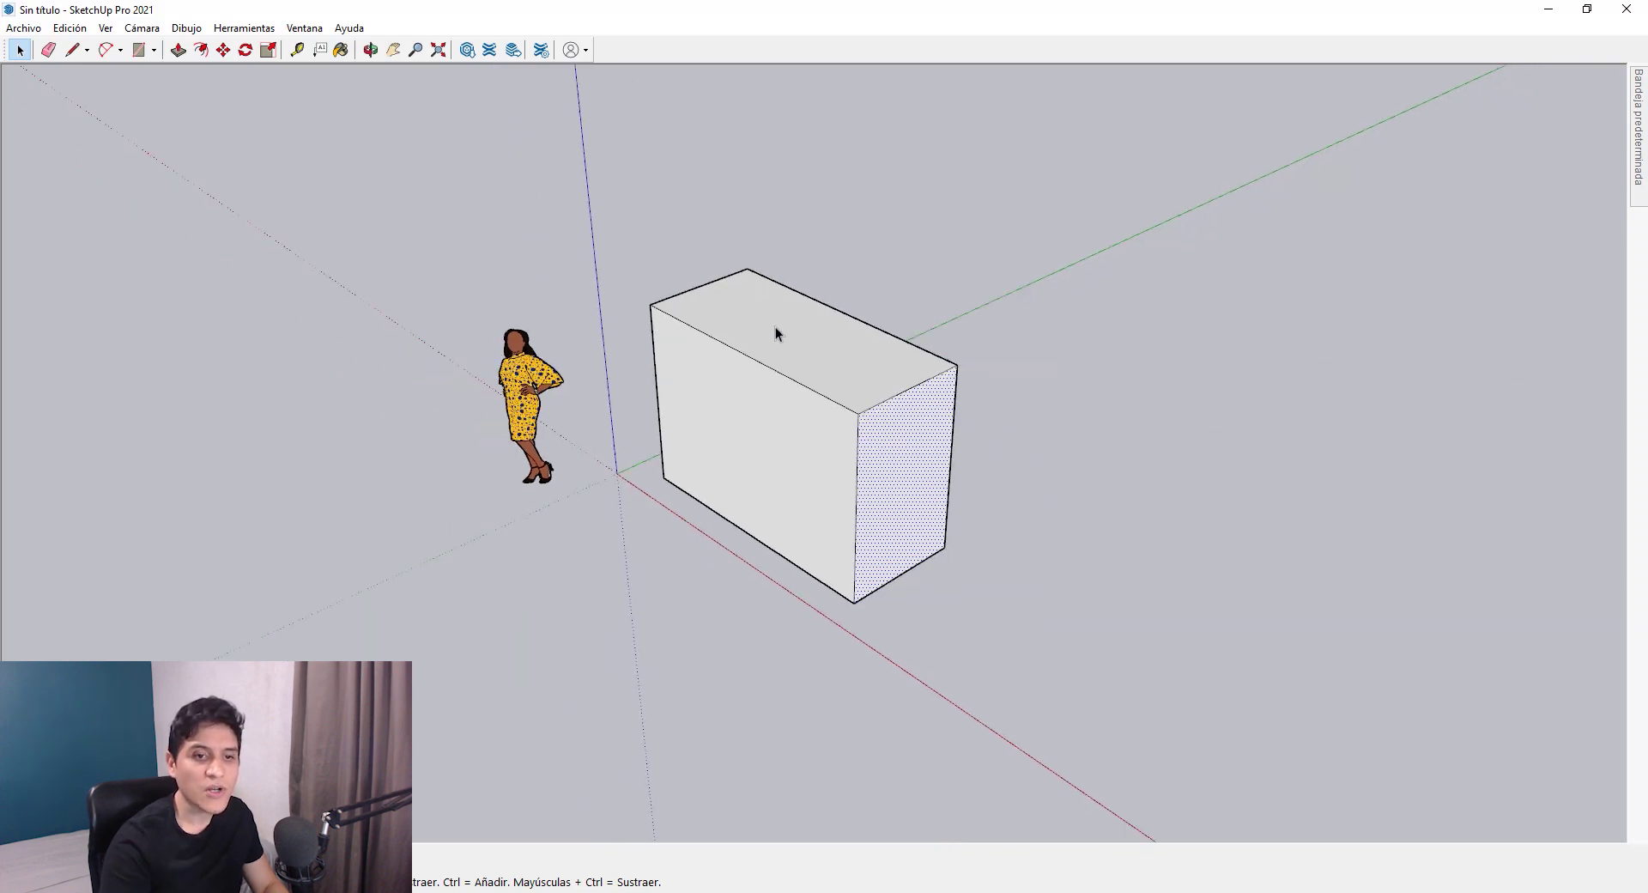
pyautogui.click(794, 339)
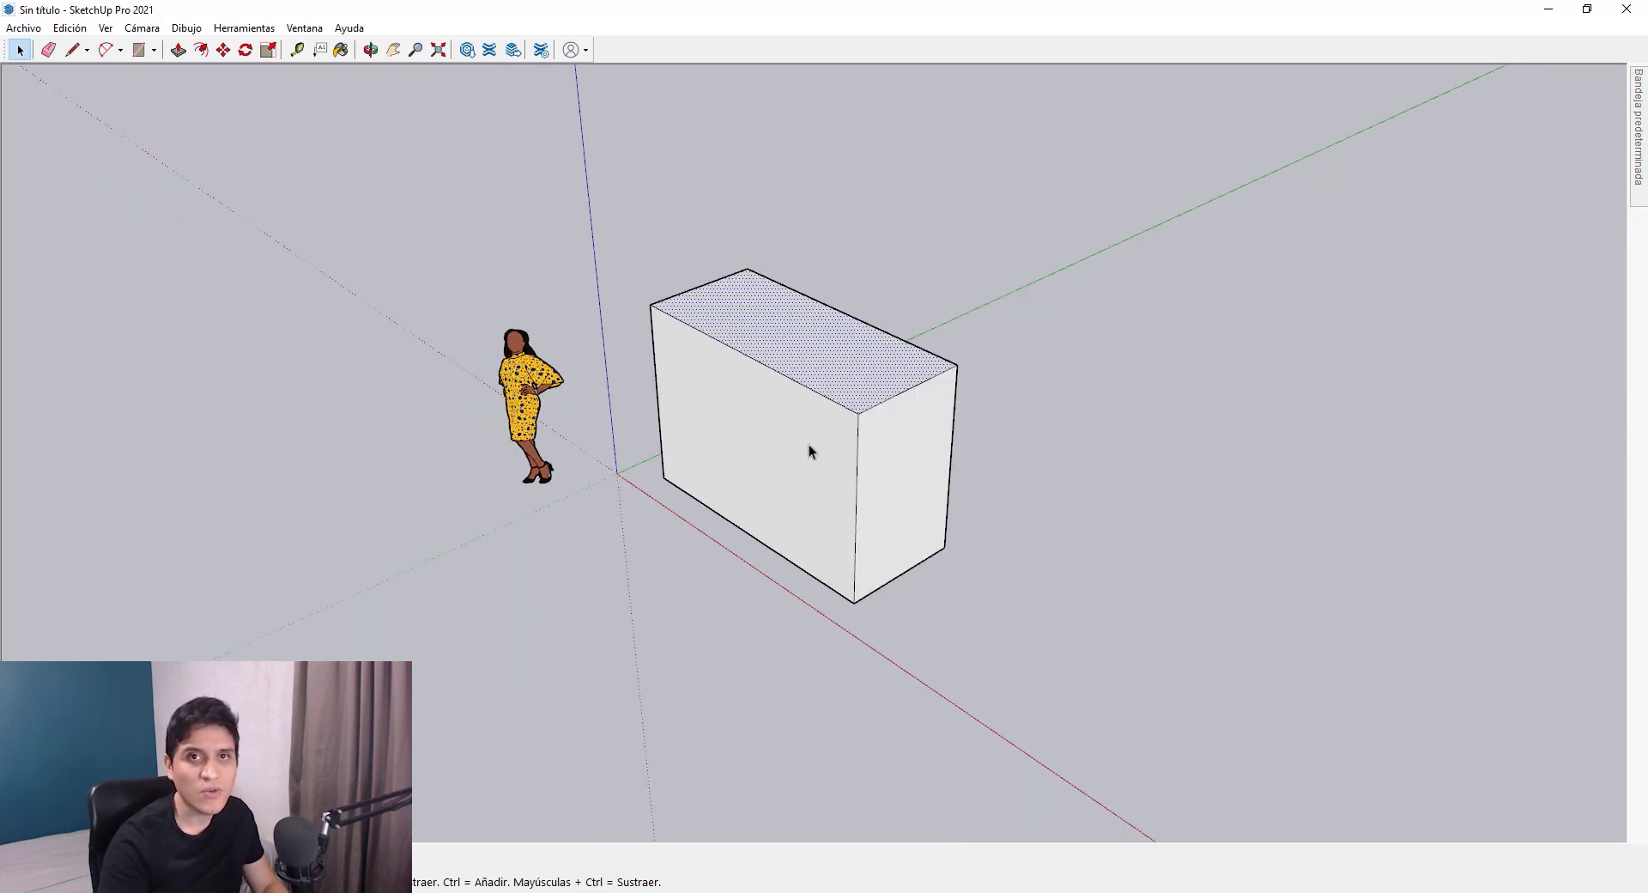
# - Select the whole box with all its connected faces and edges, and clear the selection
pyautogui.moveTo(602, 175); pyautogui.dragTo(1085, 599)
pyautogui.click(937, 480)
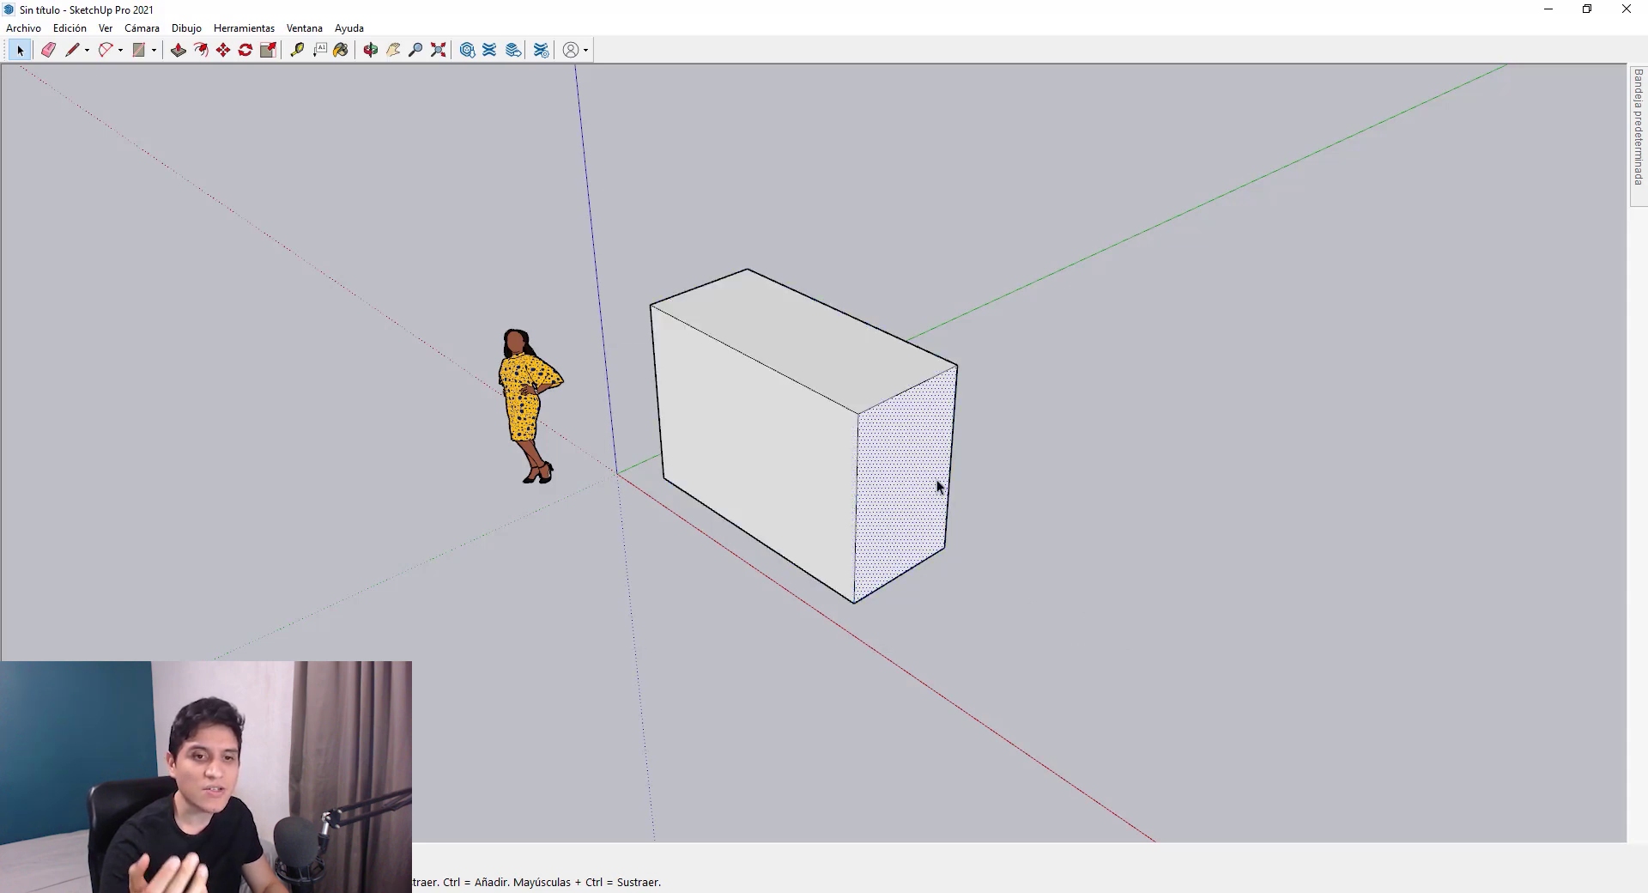
pyautogui.tripleClick(915, 463)
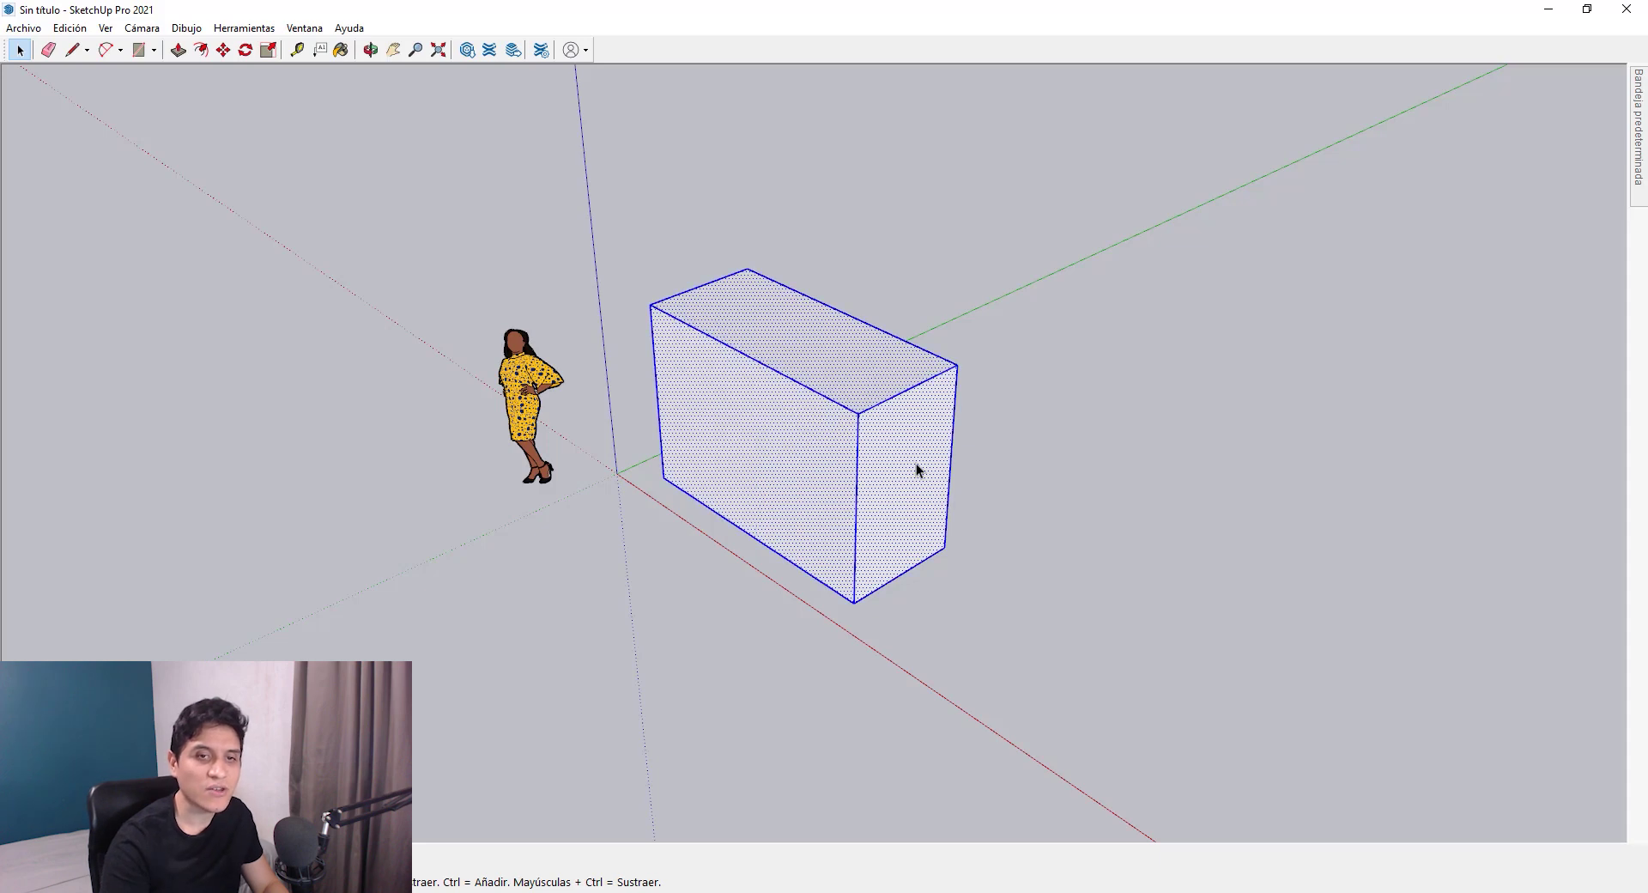
pyautogui.click(976, 481)
pyautogui.moveTo(923, 482); pyautogui.dragTo(923, 371, button='middle')
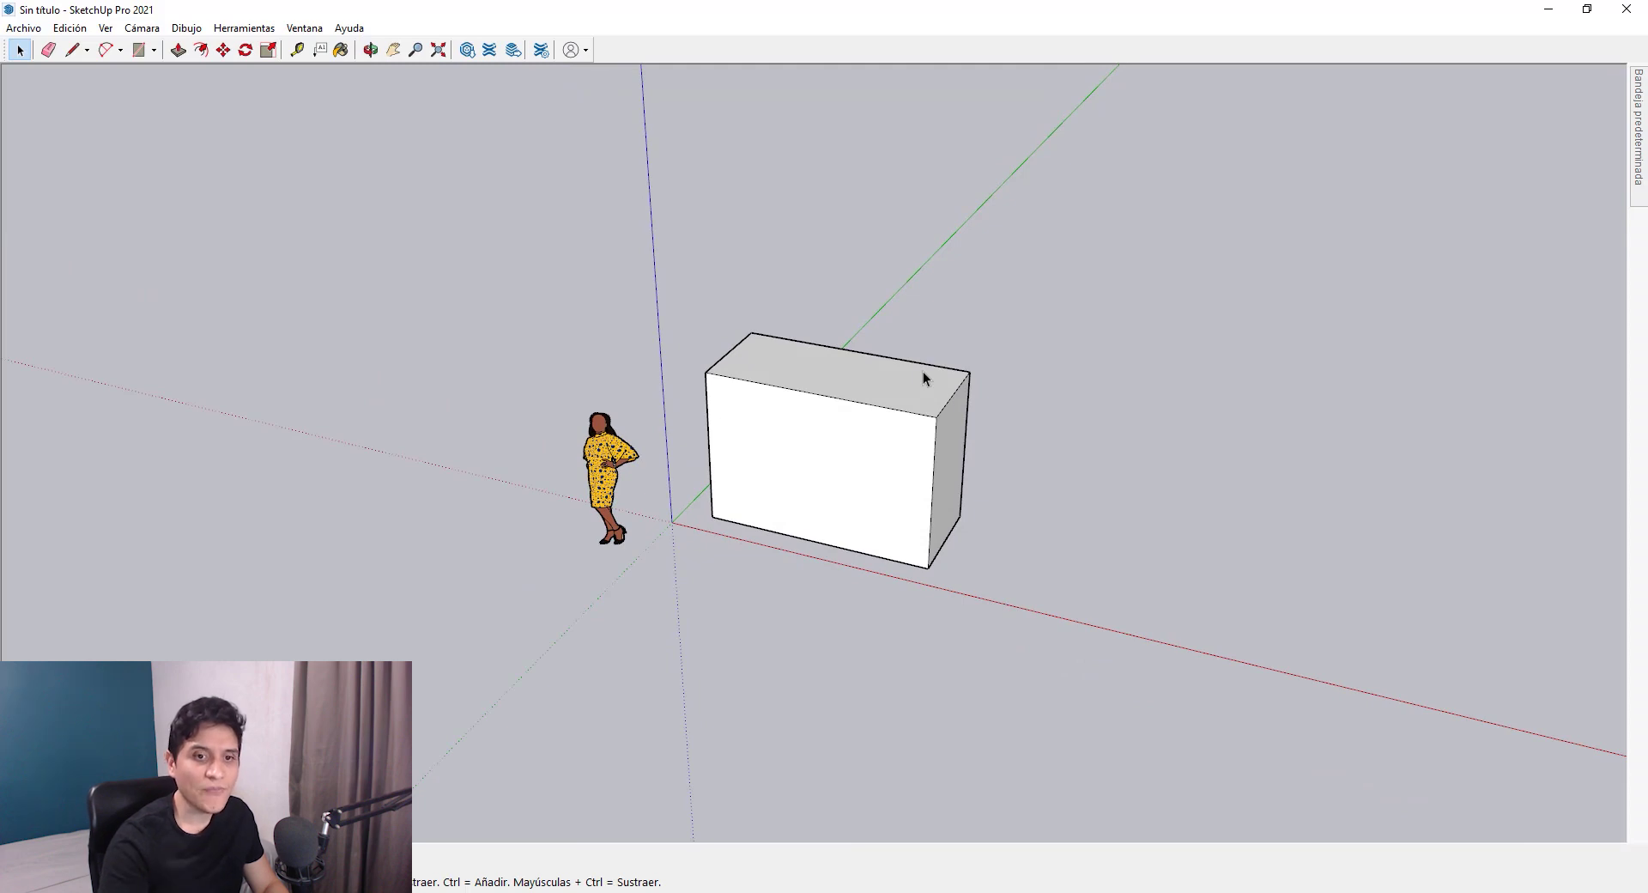
pyautogui.moveTo(923, 371); pyautogui.dragTo(882, 446, button='middle')
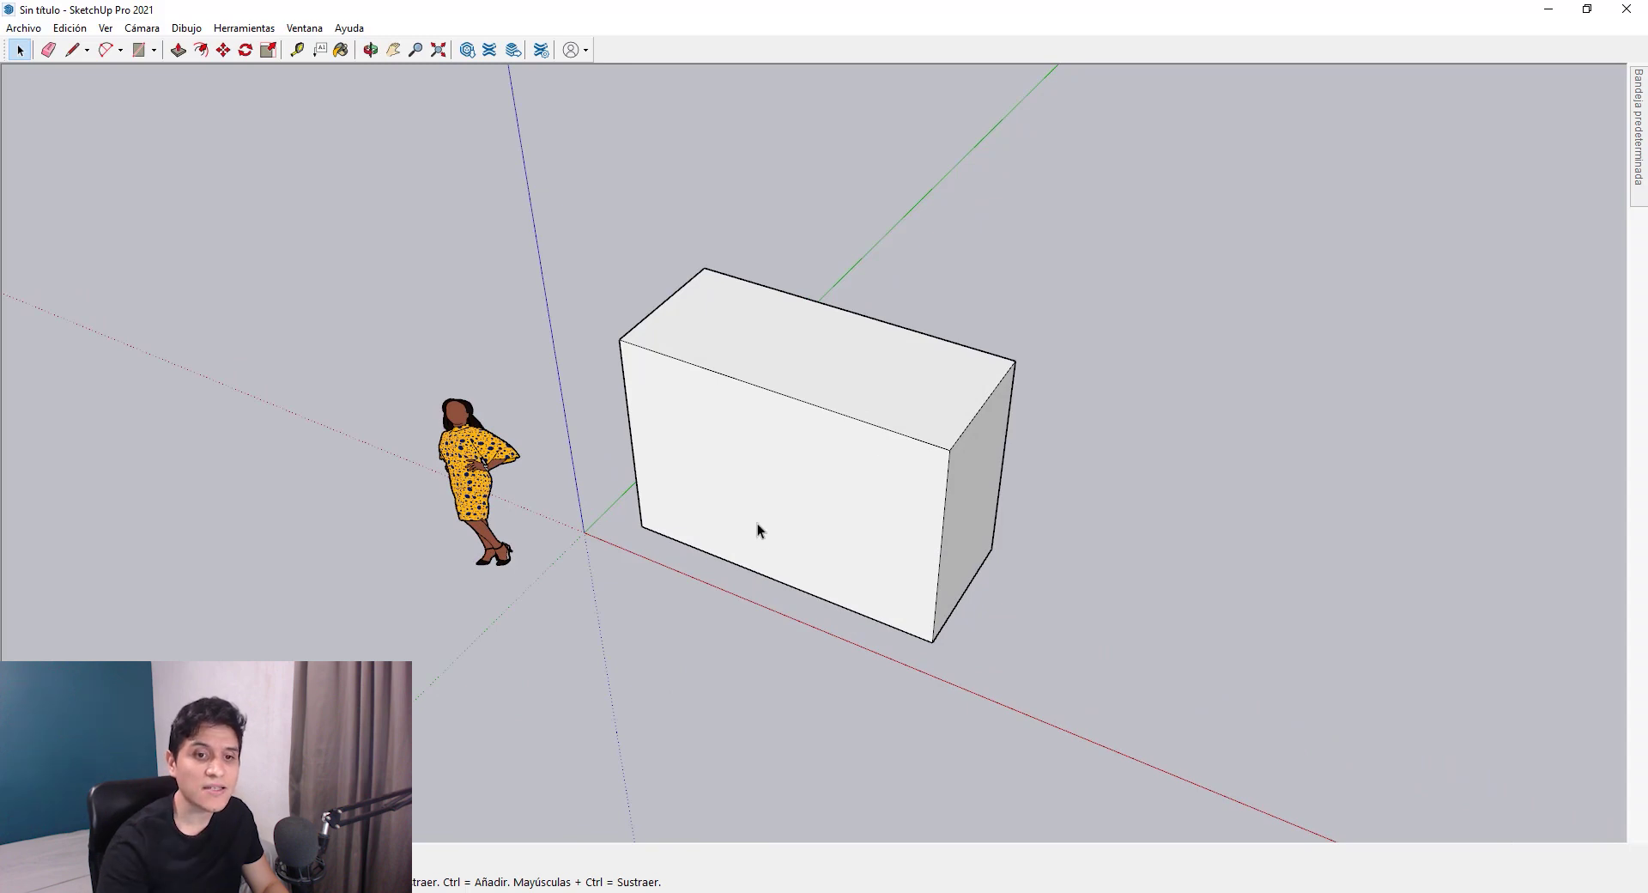
pyautogui.moveTo(754, 529); pyautogui.dragTo(868, 476, button='middle')
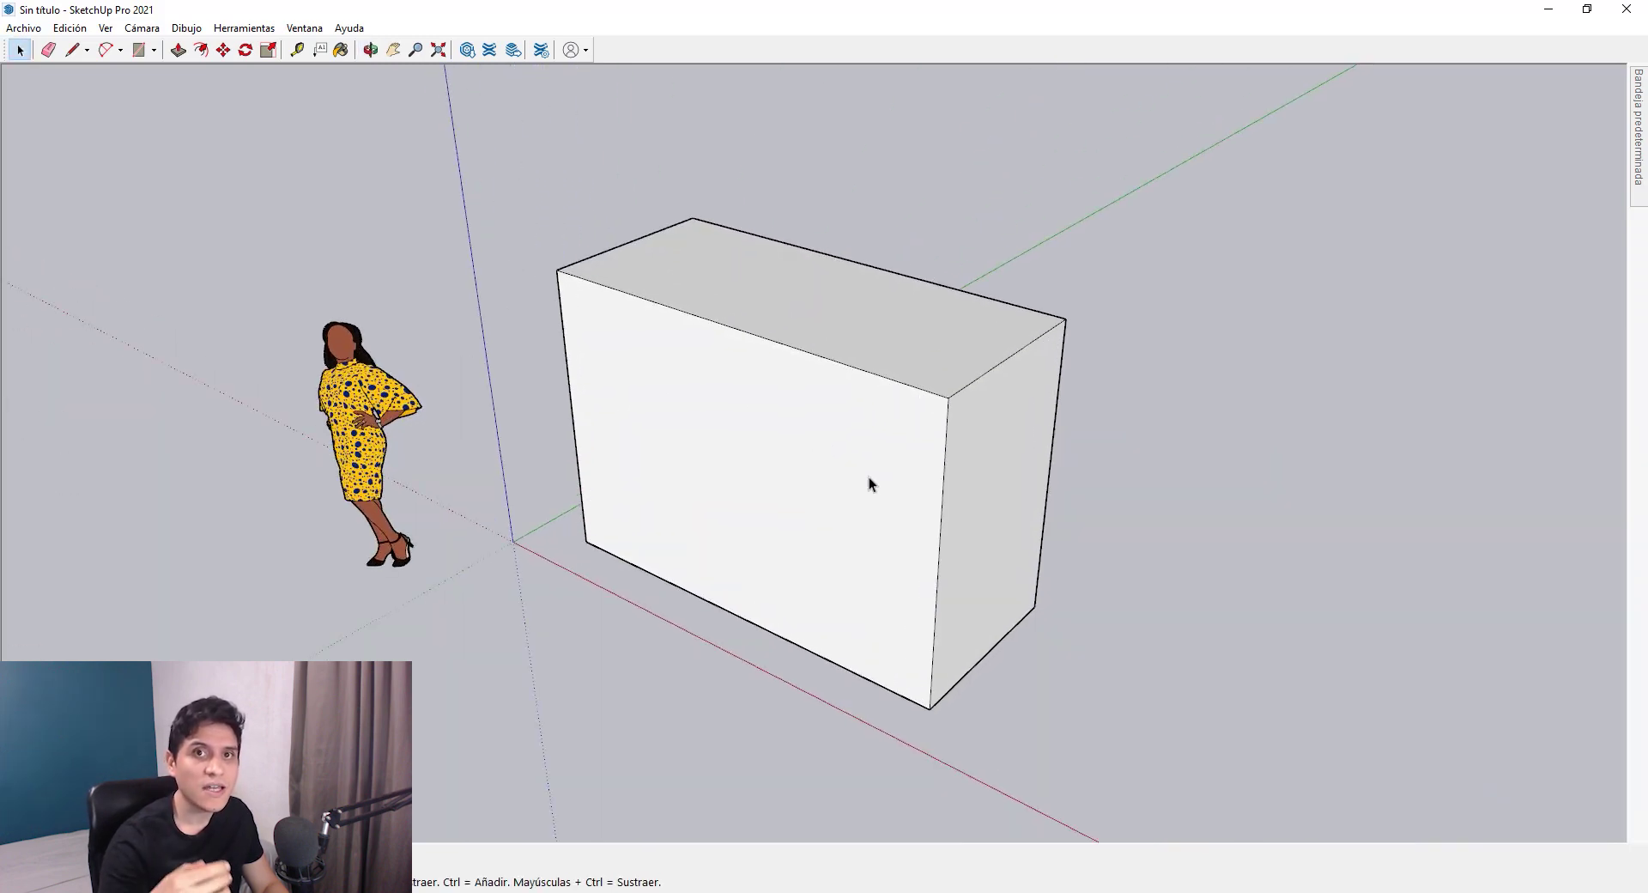
pyautogui.moveTo(869, 476); pyautogui.dragTo(855, 624, button='middle')
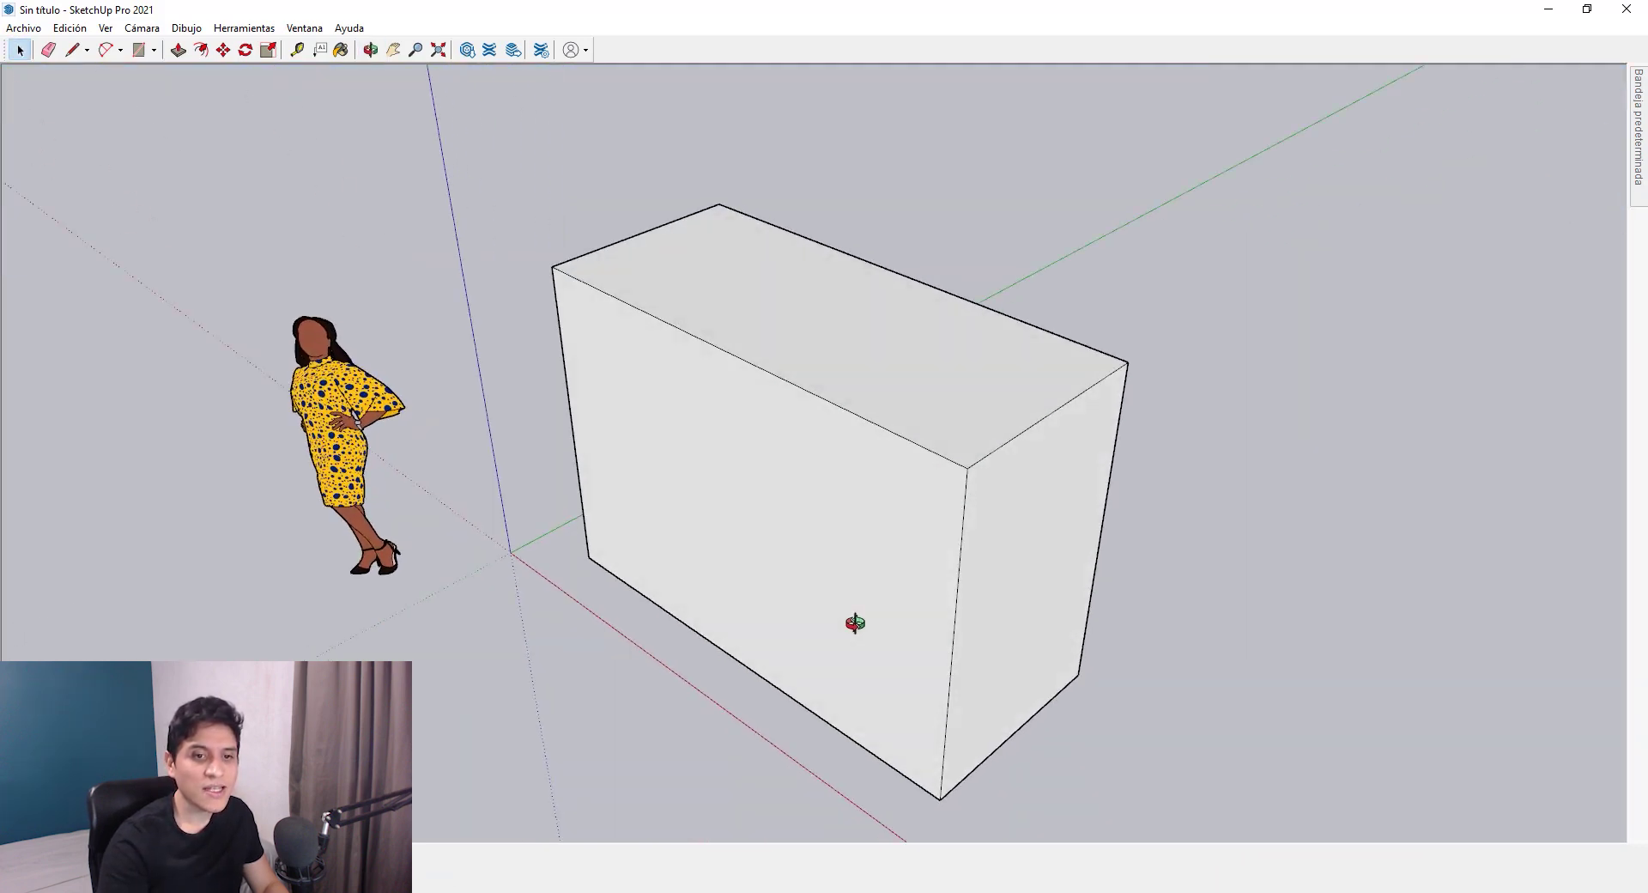
pyautogui.scroll(-3, 927, 530)
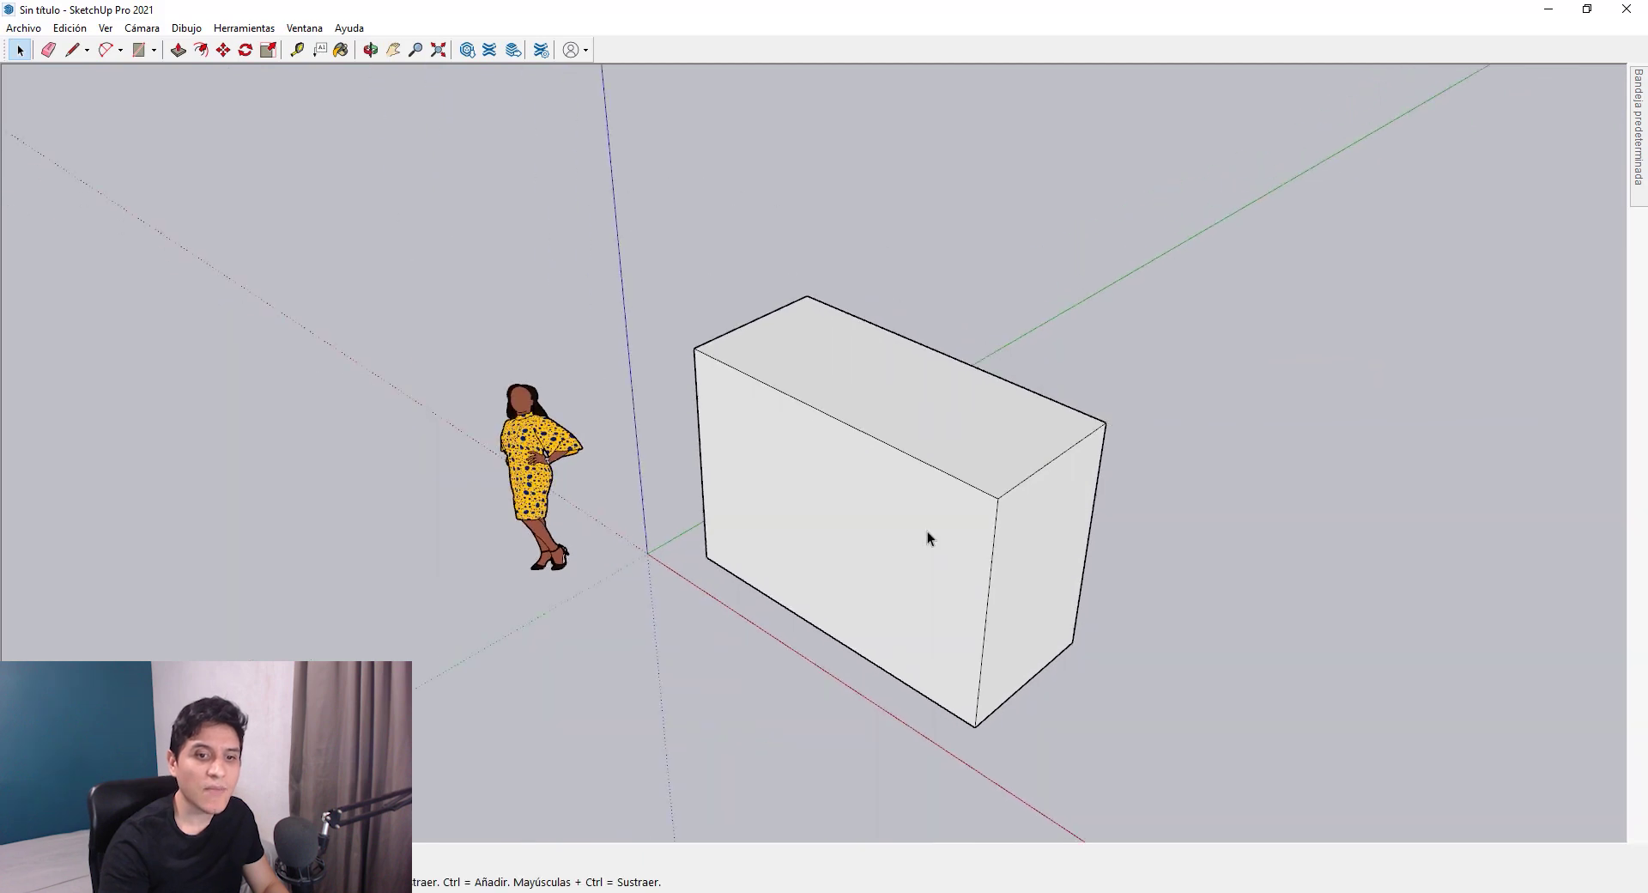
# - Select the entire box and place a copy of it beside the original
pyautogui.moveTo(927, 530); pyautogui.dragTo(978, 437, button='middle')
pyautogui.scroll(-2, 986, 443)
pyautogui.moveTo(756, 340); pyautogui.dragTo(1151, 649)
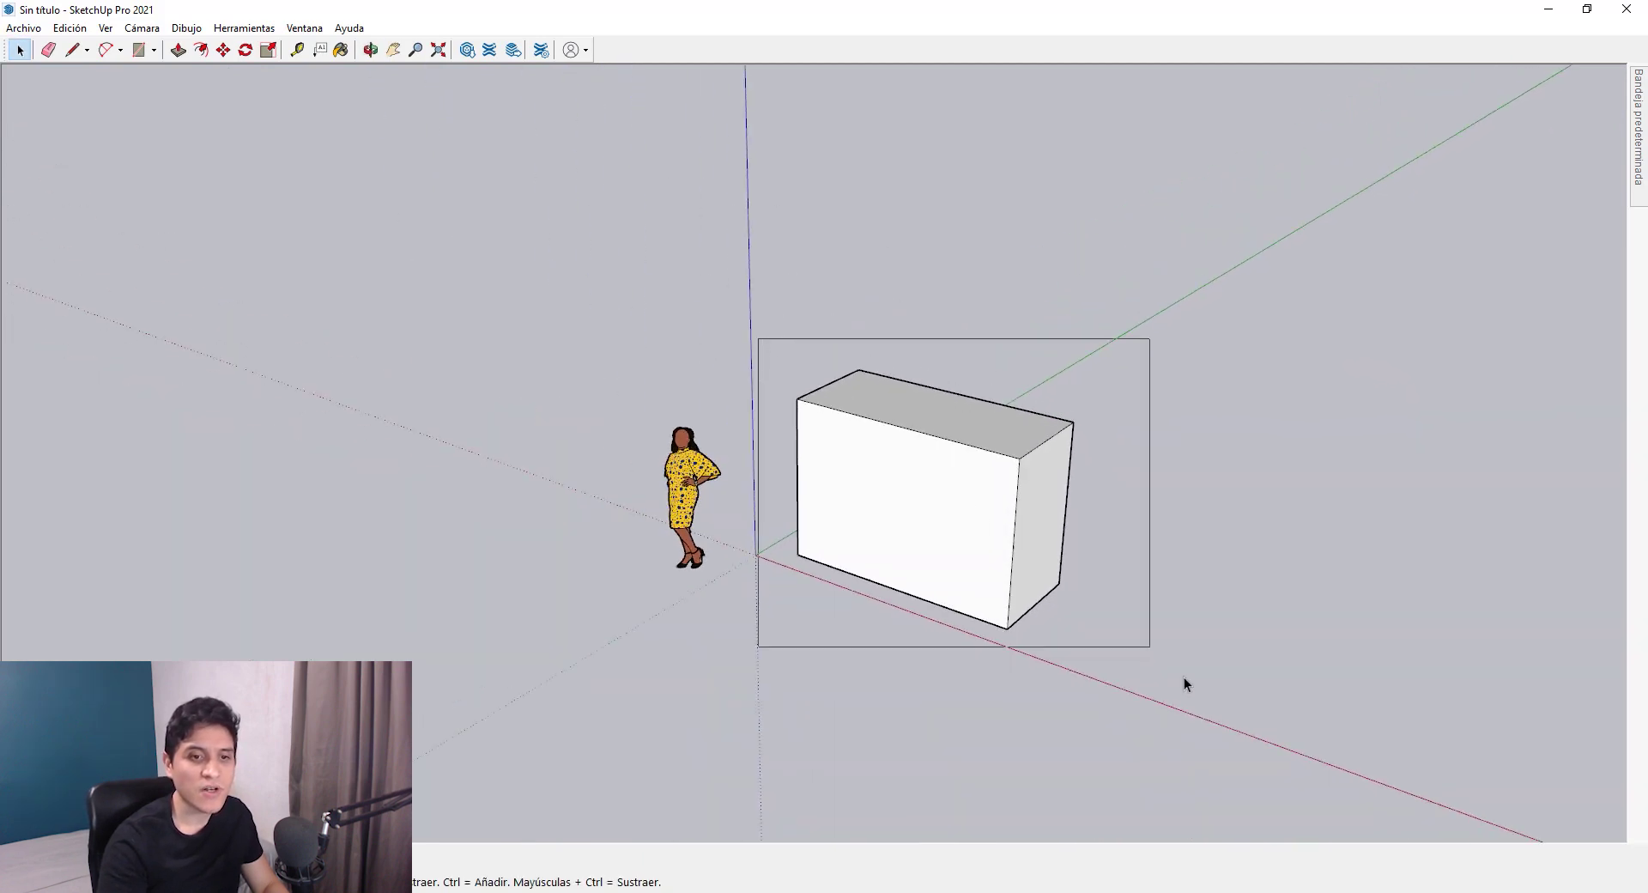
pyautogui.press('m')
pyautogui.press('ctrl')
pyautogui.click(944, 648)
pyautogui.keyDown('shift'); pyautogui.moveTo(1297, 658); pyautogui.dragTo(1084, 670, button='middle'); pyautogui.keyUp('shift')
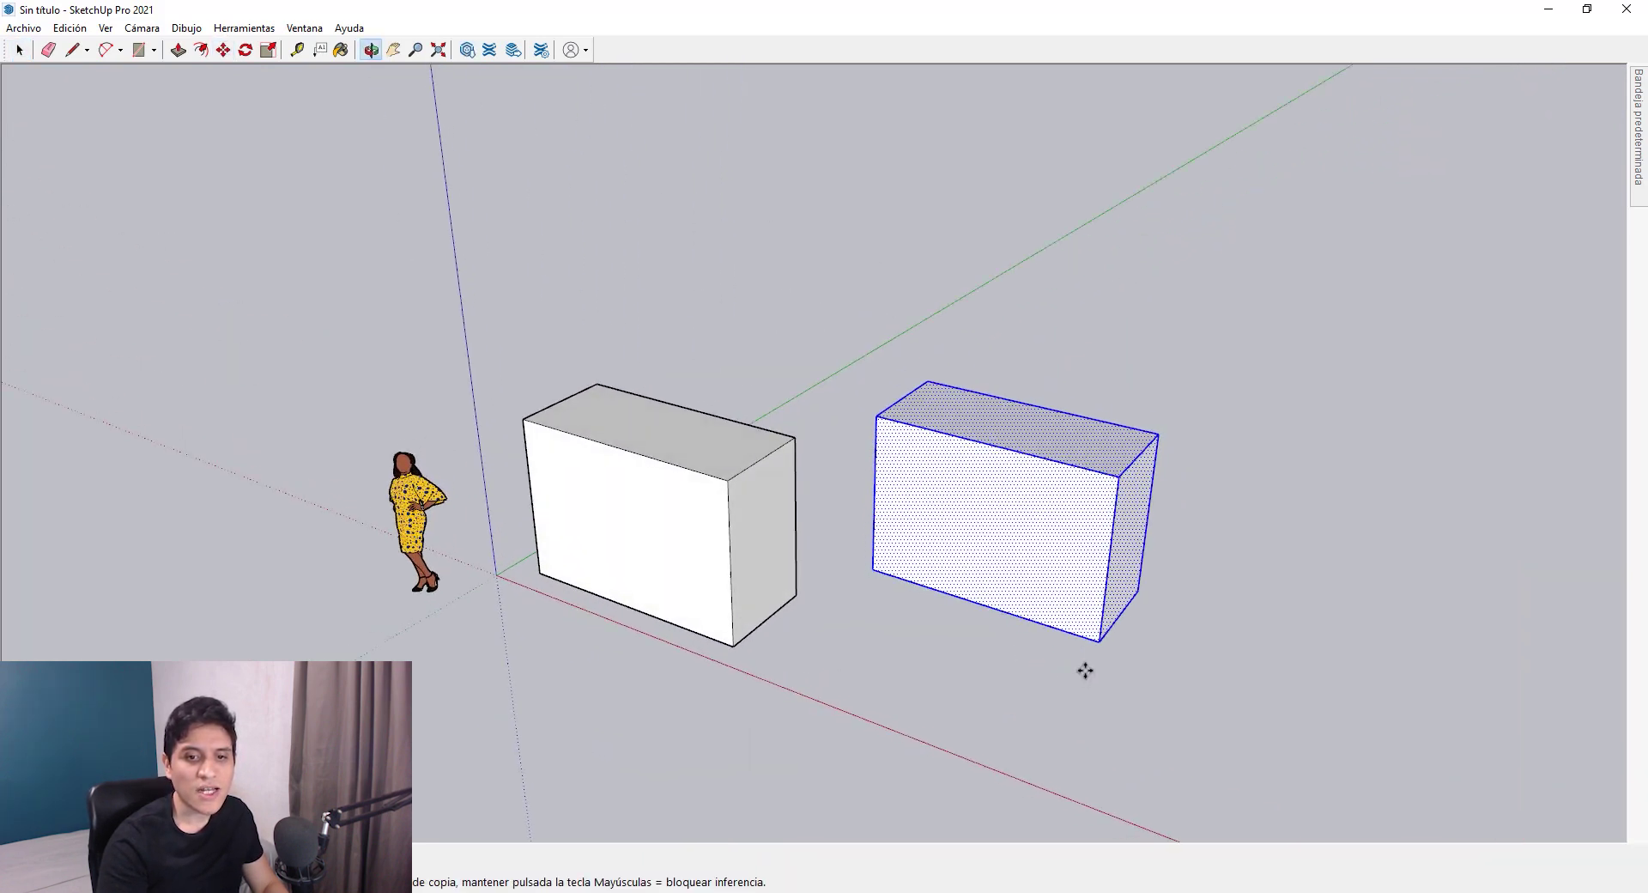
# - Reverse all faces of the copied box so their back sides point outward, and clear the selection
pyautogui.press('space')
pyautogui.rightClick(1066, 514)
pyautogui.click(1116, 693)
pyautogui.hotkey('ctrl', 't')
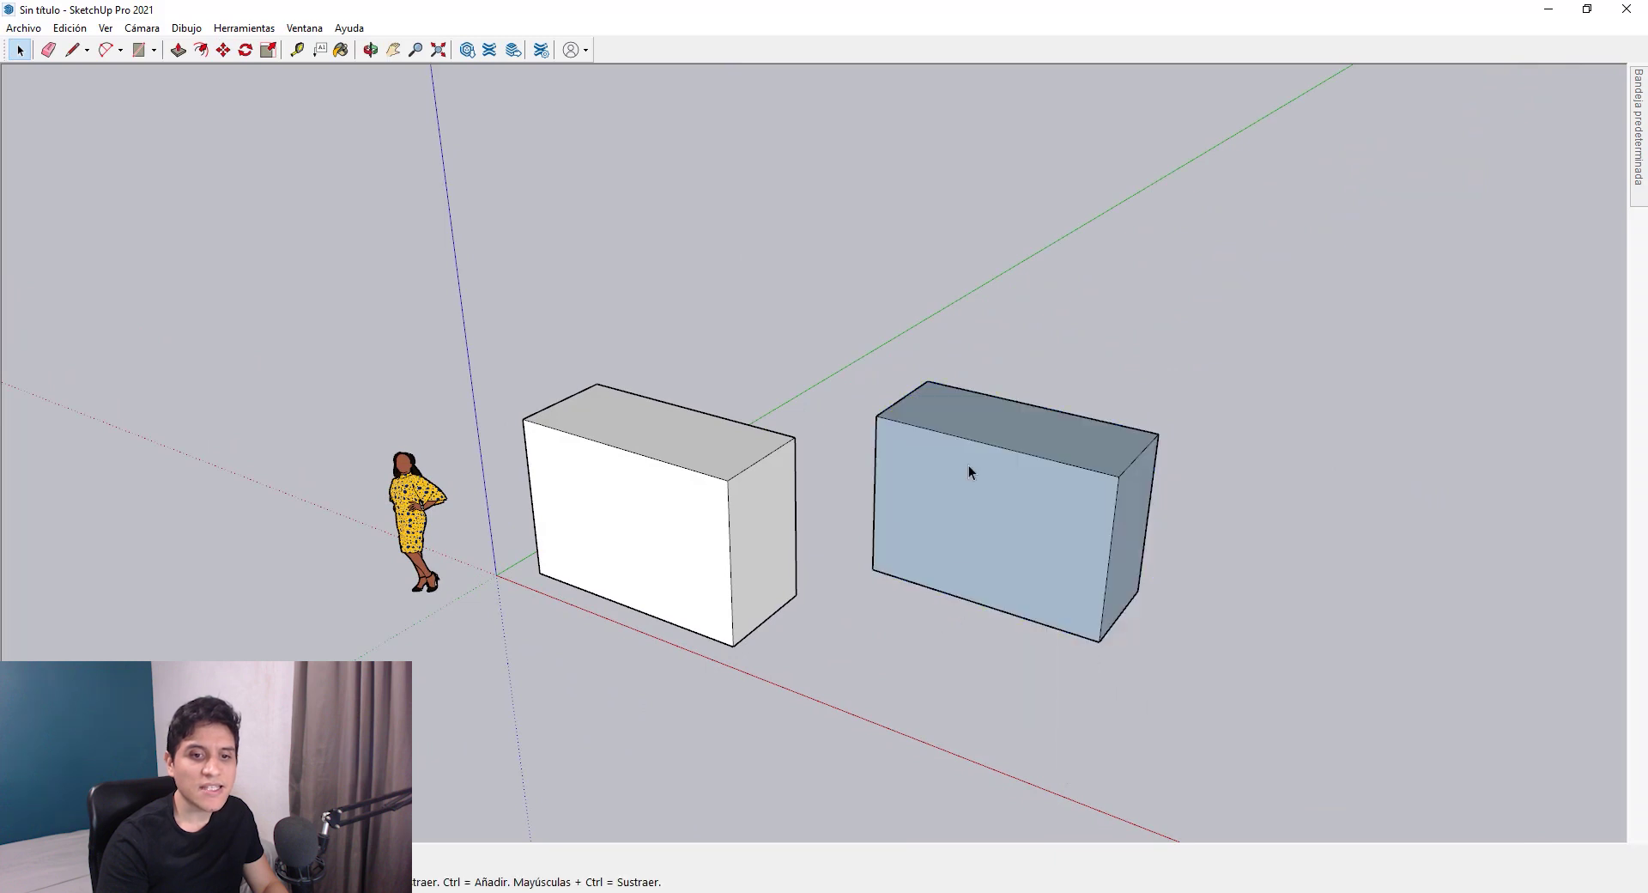
# - Compare the original box's white front faces with the copy's blue back faces from several angles
pyautogui.moveTo(1021, 490)
pyautogui.mouseDown(button='middle')
pyautogui.moveTo(790, 430)
pyautogui.moveTo(985, 482)
pyautogui.moveTo(1026, 467)
pyautogui.mouseUp(button='middle')
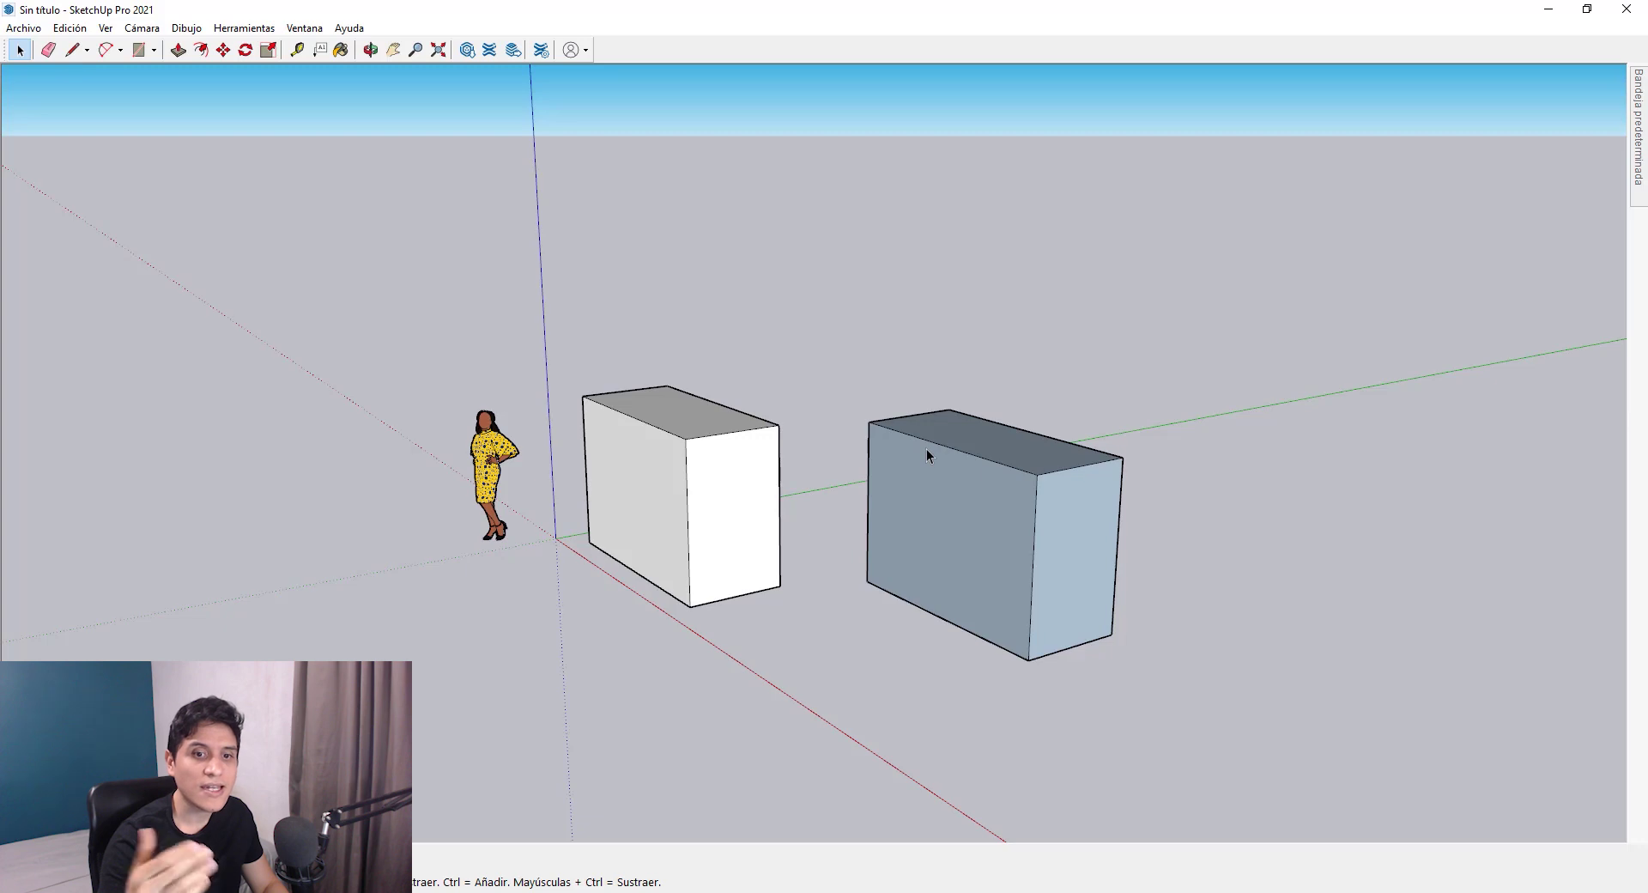
pyautogui.moveTo(957, 461); pyautogui.dragTo(975, 444, button='middle')
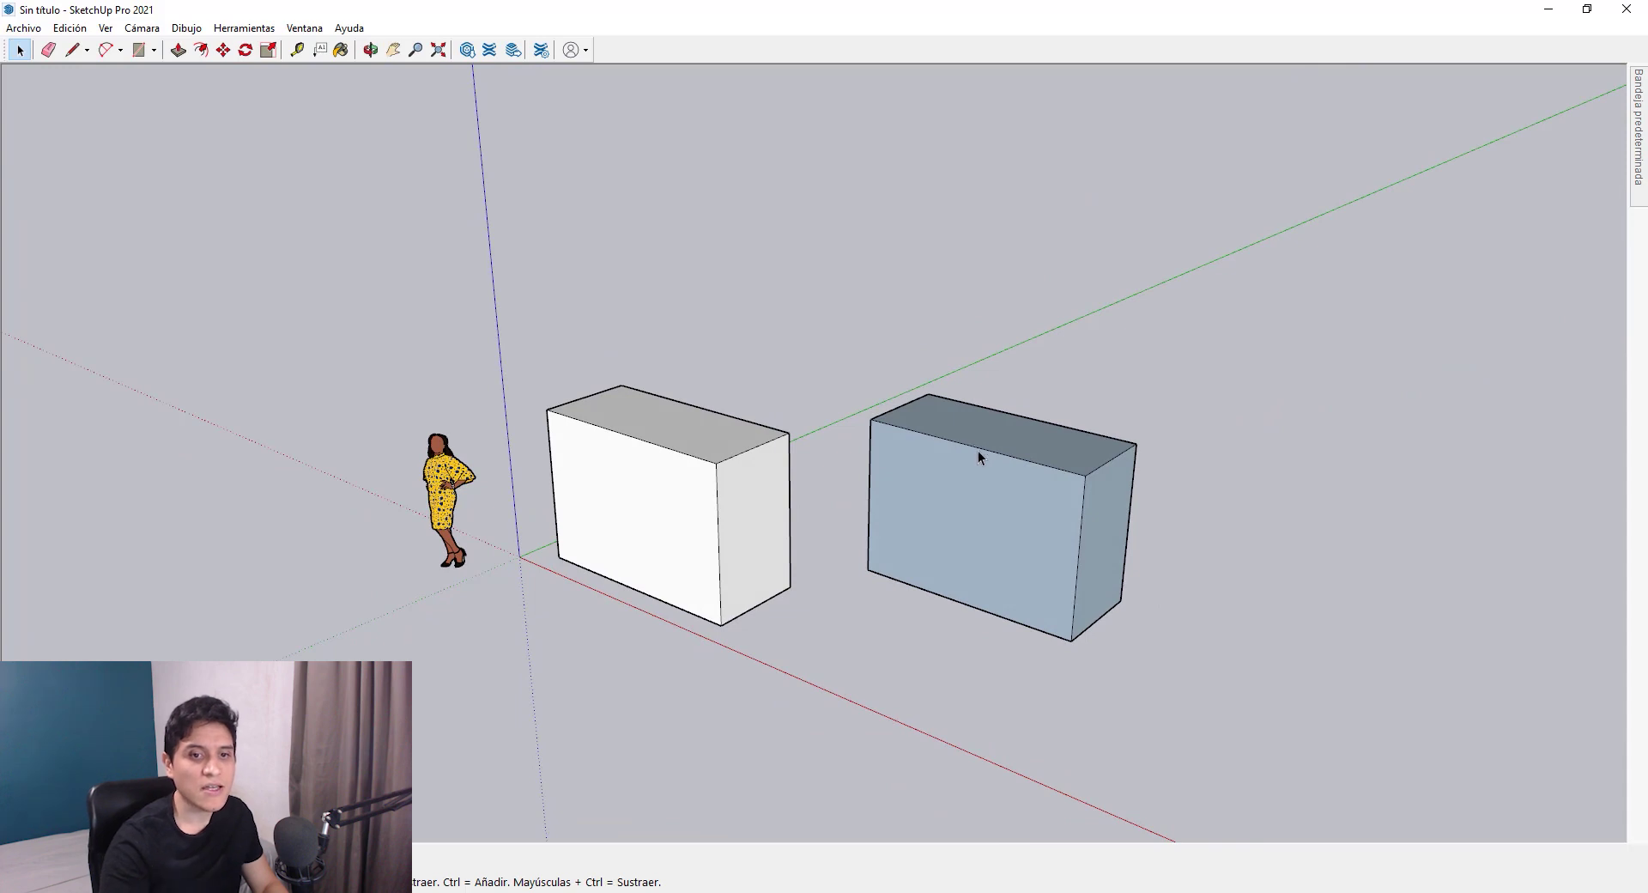
pyautogui.moveTo(977, 450); pyautogui.dragTo(895, 482, button='middle')
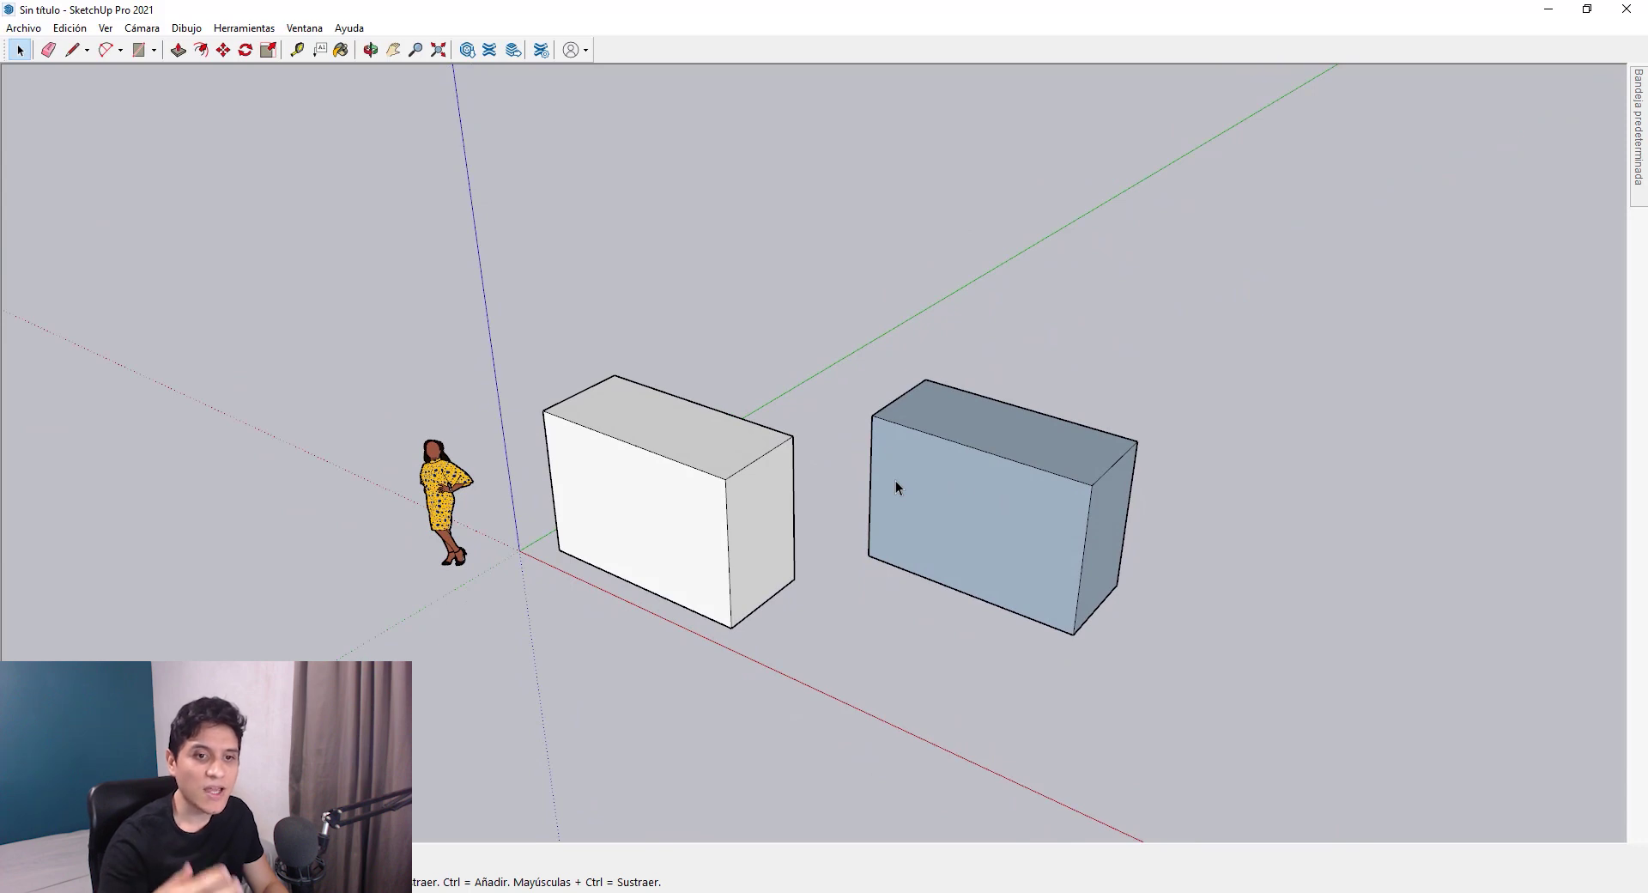
pyautogui.moveTo(853, 461); pyautogui.dragTo(817, 527, button='middle')
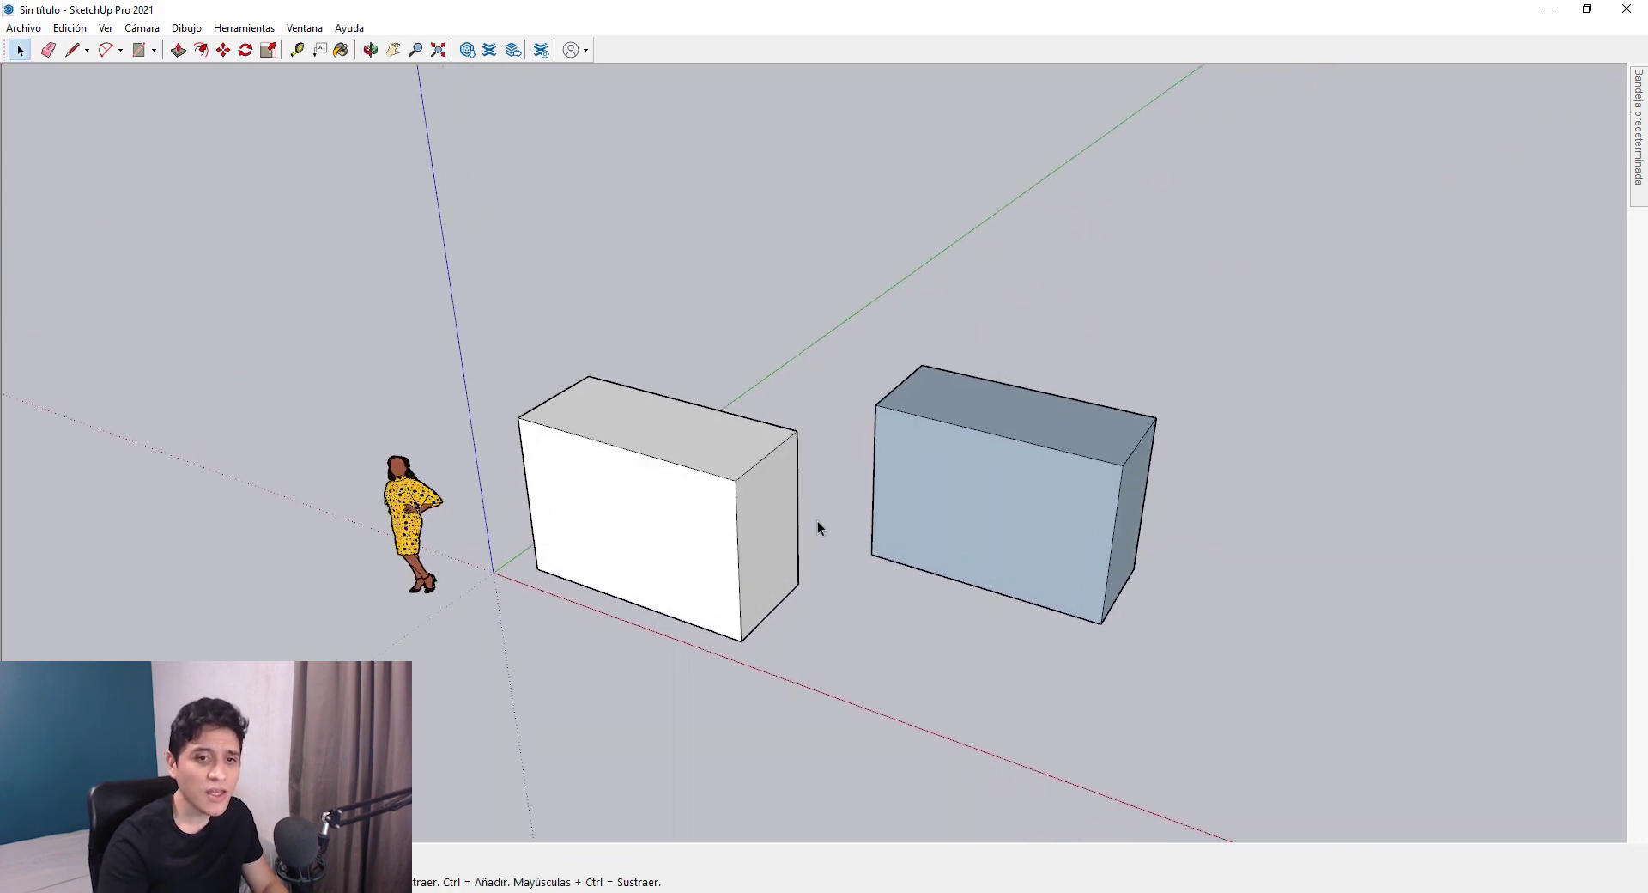
pyautogui.moveTo(979, 434); pyautogui.dragTo(781, 374, button='middle')
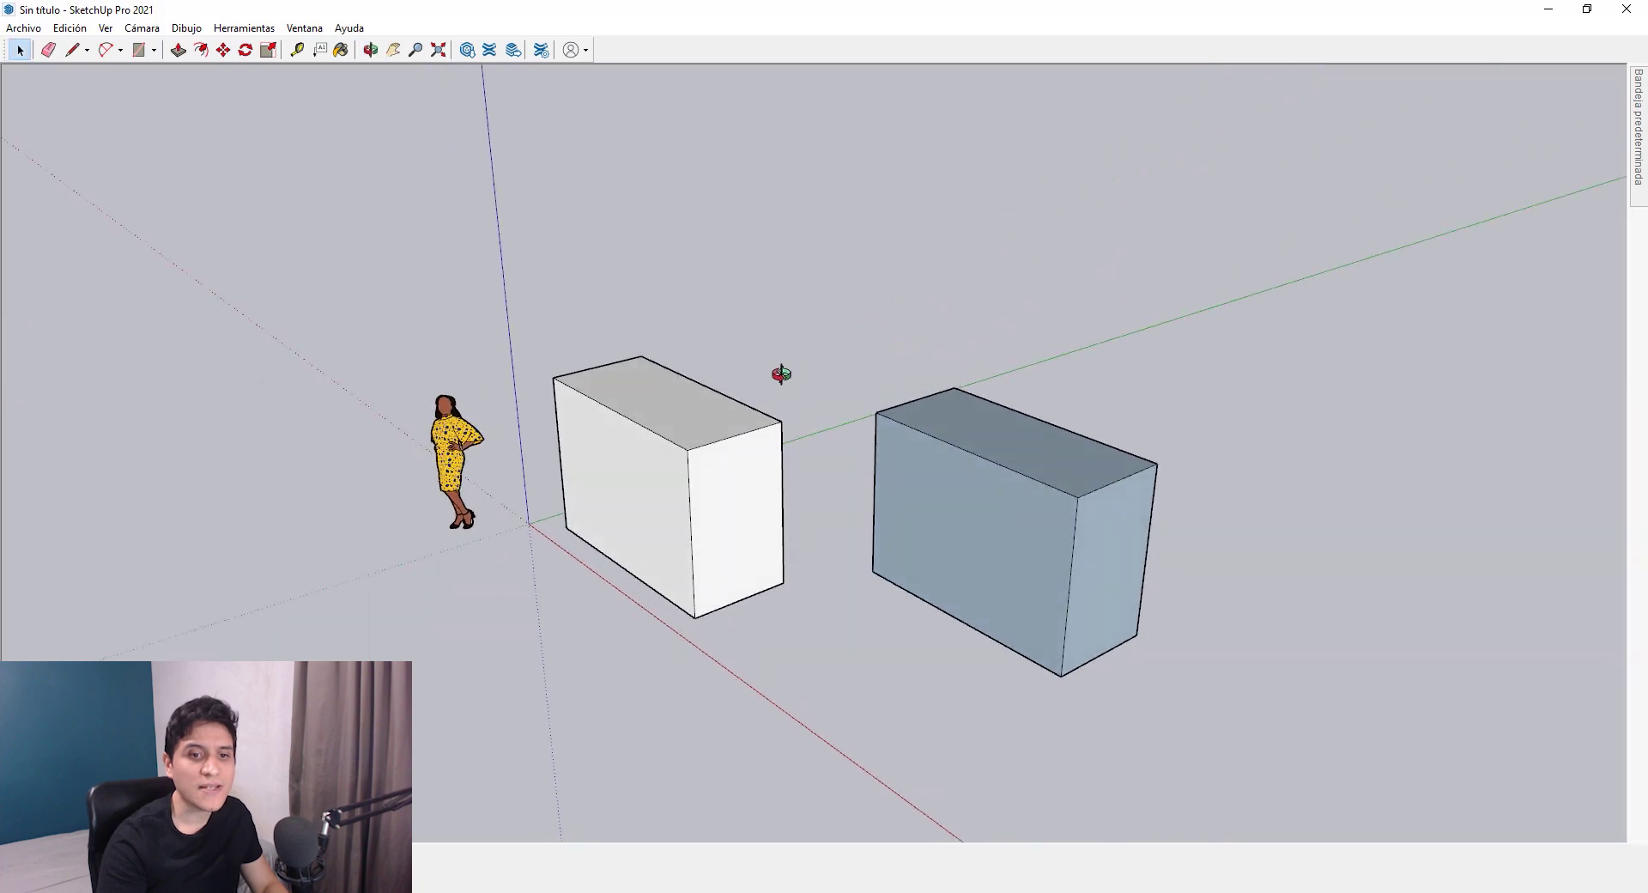
pyautogui.moveTo(919, 357); pyautogui.dragTo(783, 316, button='middle')
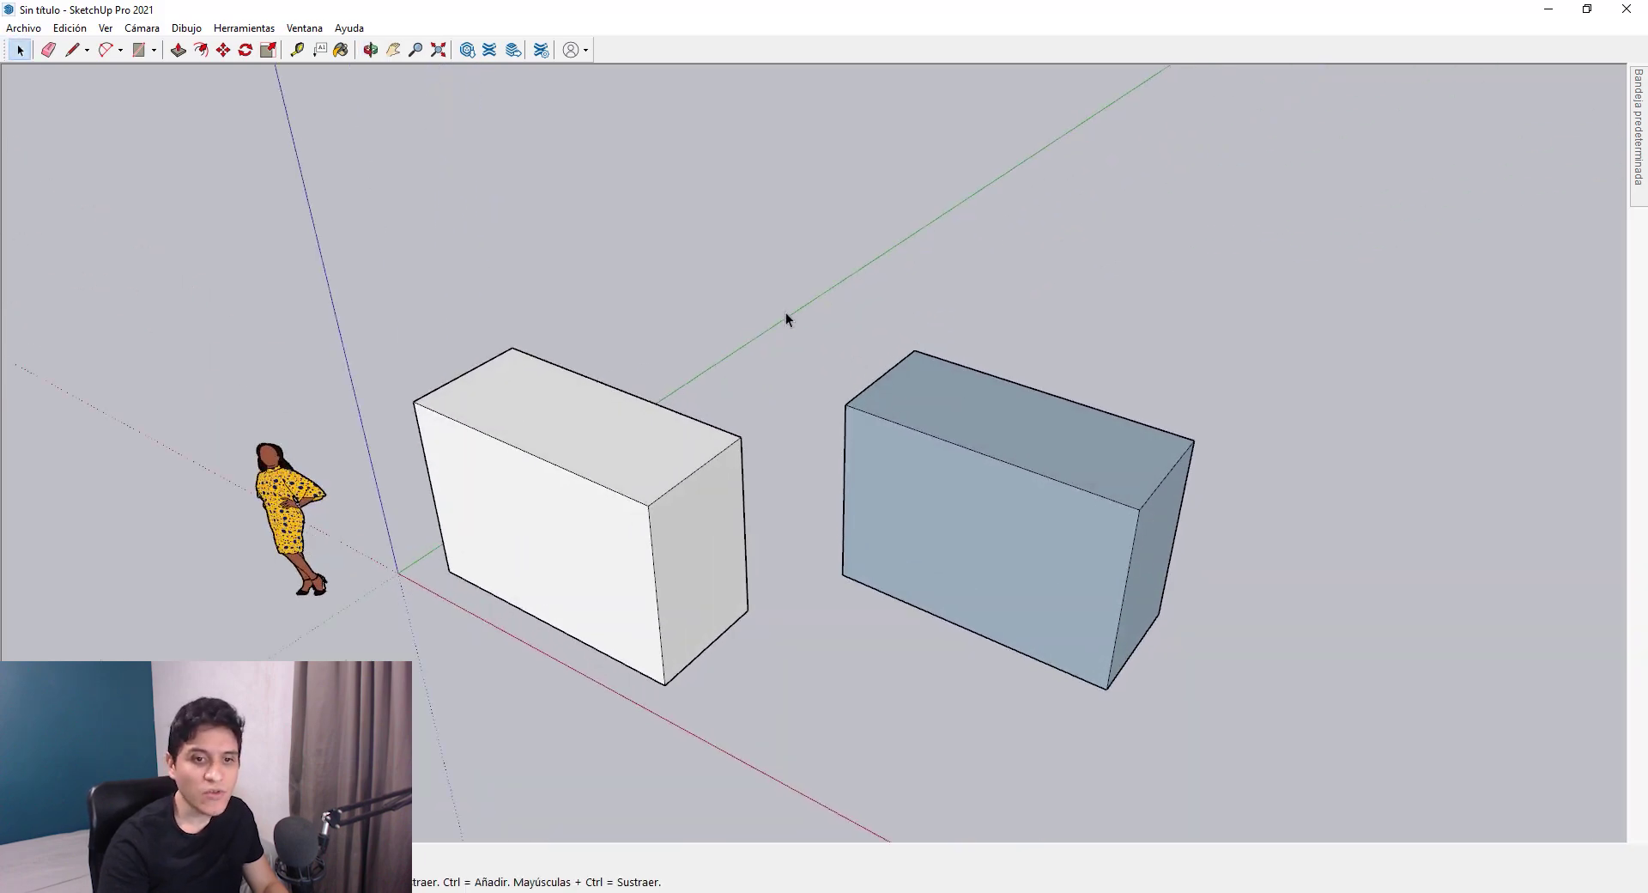
# - Reverse the copied box's faces again so the white sides point outward, and delete the copy
pyautogui.moveTo(784, 312); pyautogui.dragTo(1332, 769)
pyautogui.moveTo(1331, 769); pyautogui.dragTo(975, 494, button='middle')
pyautogui.rightClick(975, 492)
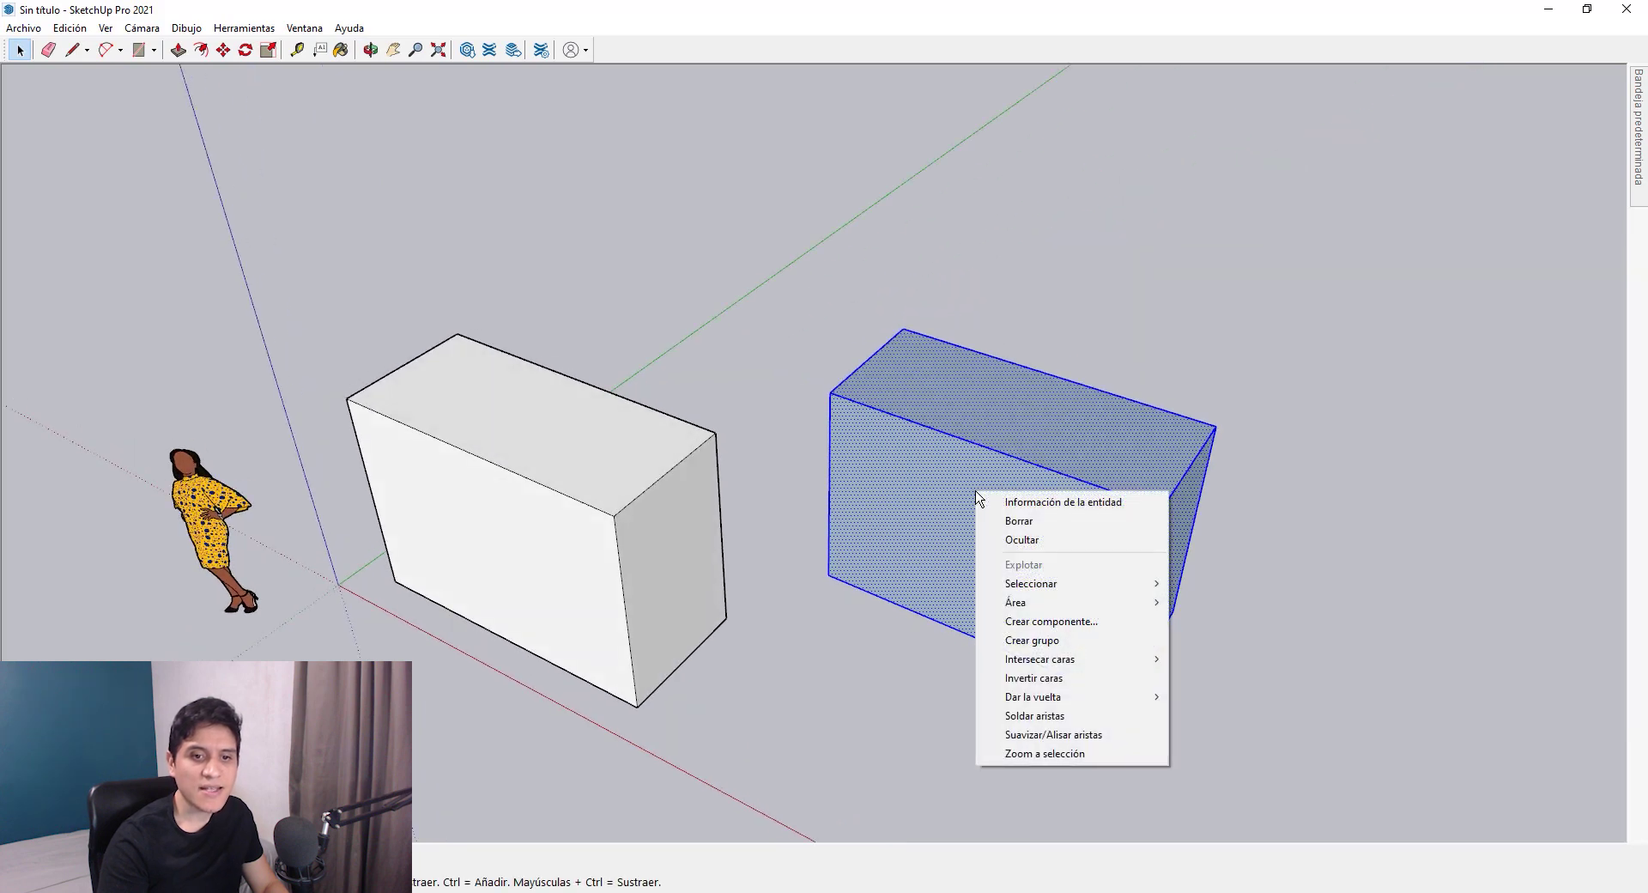
pyautogui.click(1035, 678)
pyautogui.moveTo(1030, 679); pyautogui.dragTo(966, 422, button='middle')
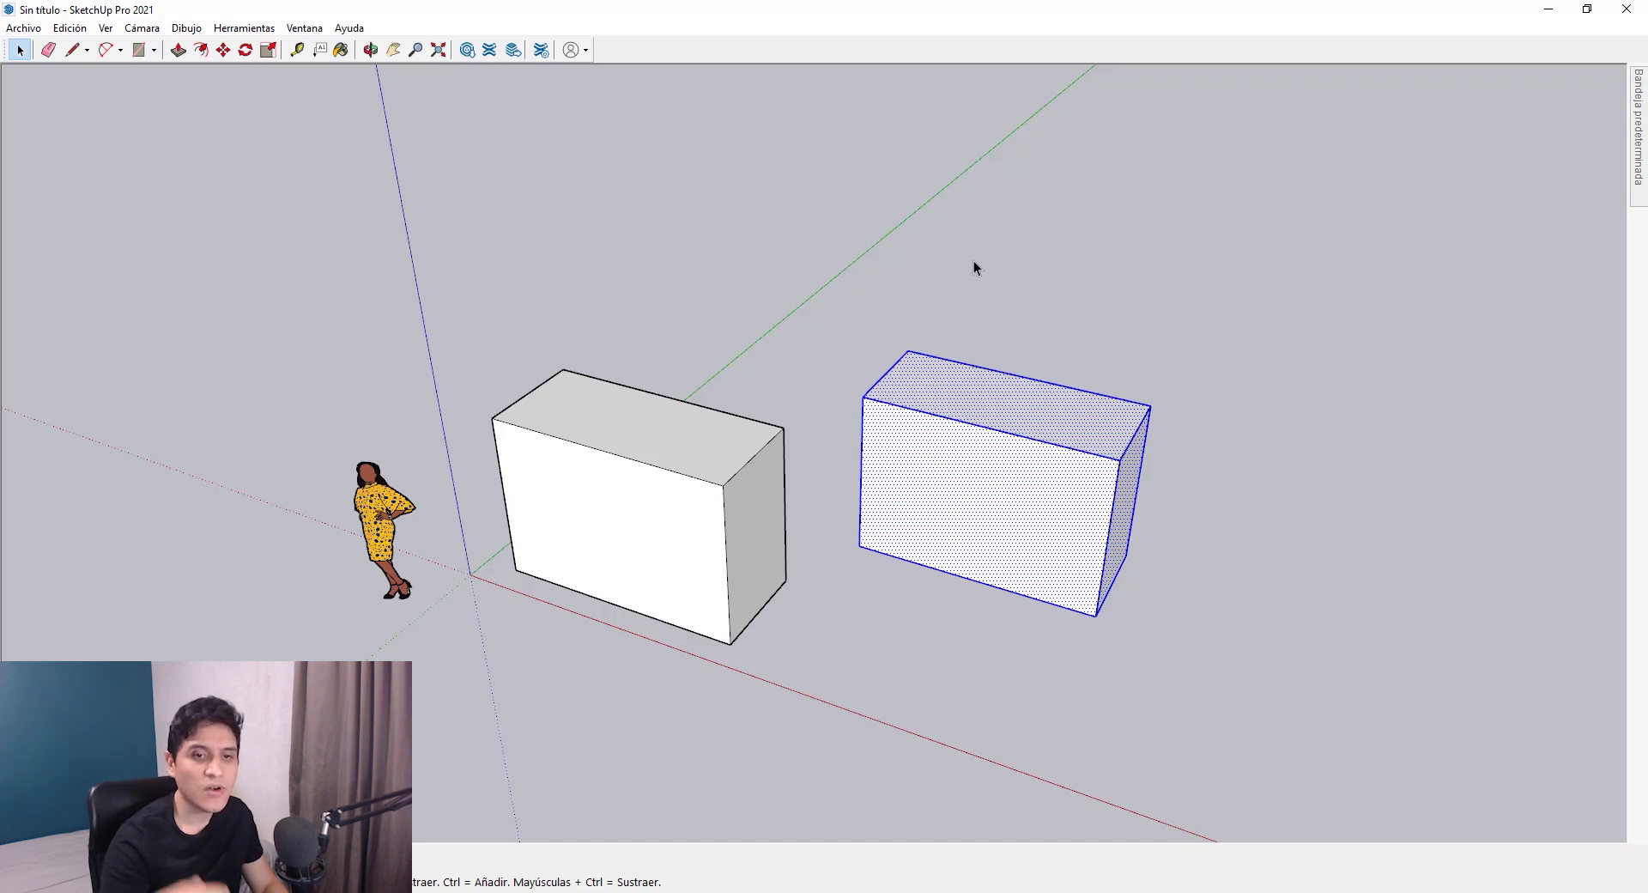
pyautogui.press('Delete')
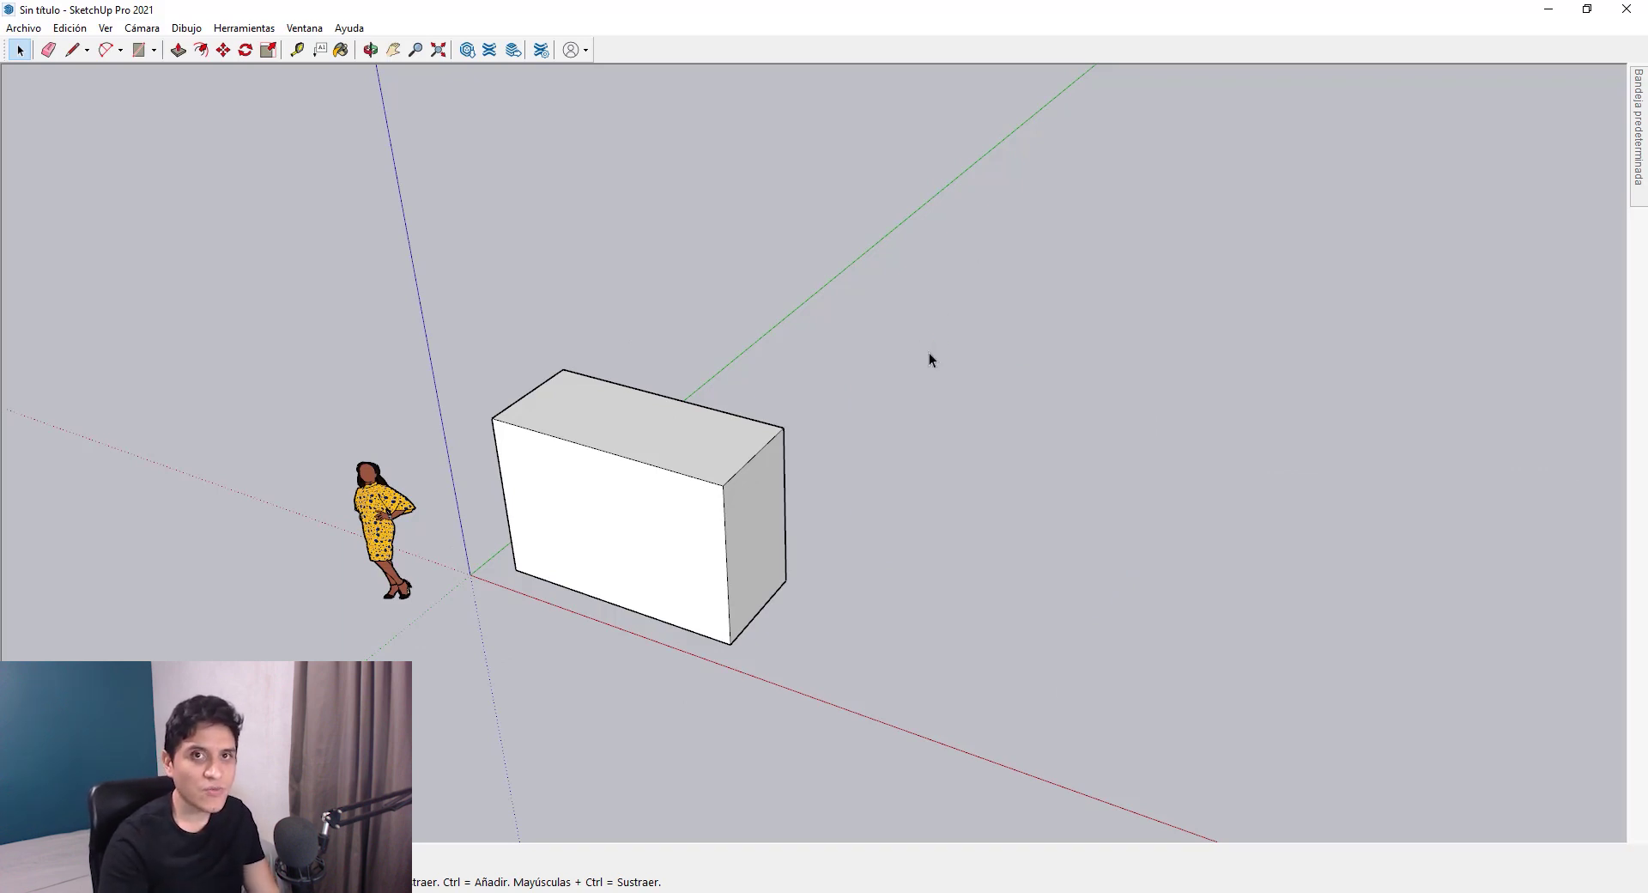
# - Select only the large front face of the remaining box
pyautogui.moveTo(939, 458); pyautogui.dragTo(814, 475, button='middle')
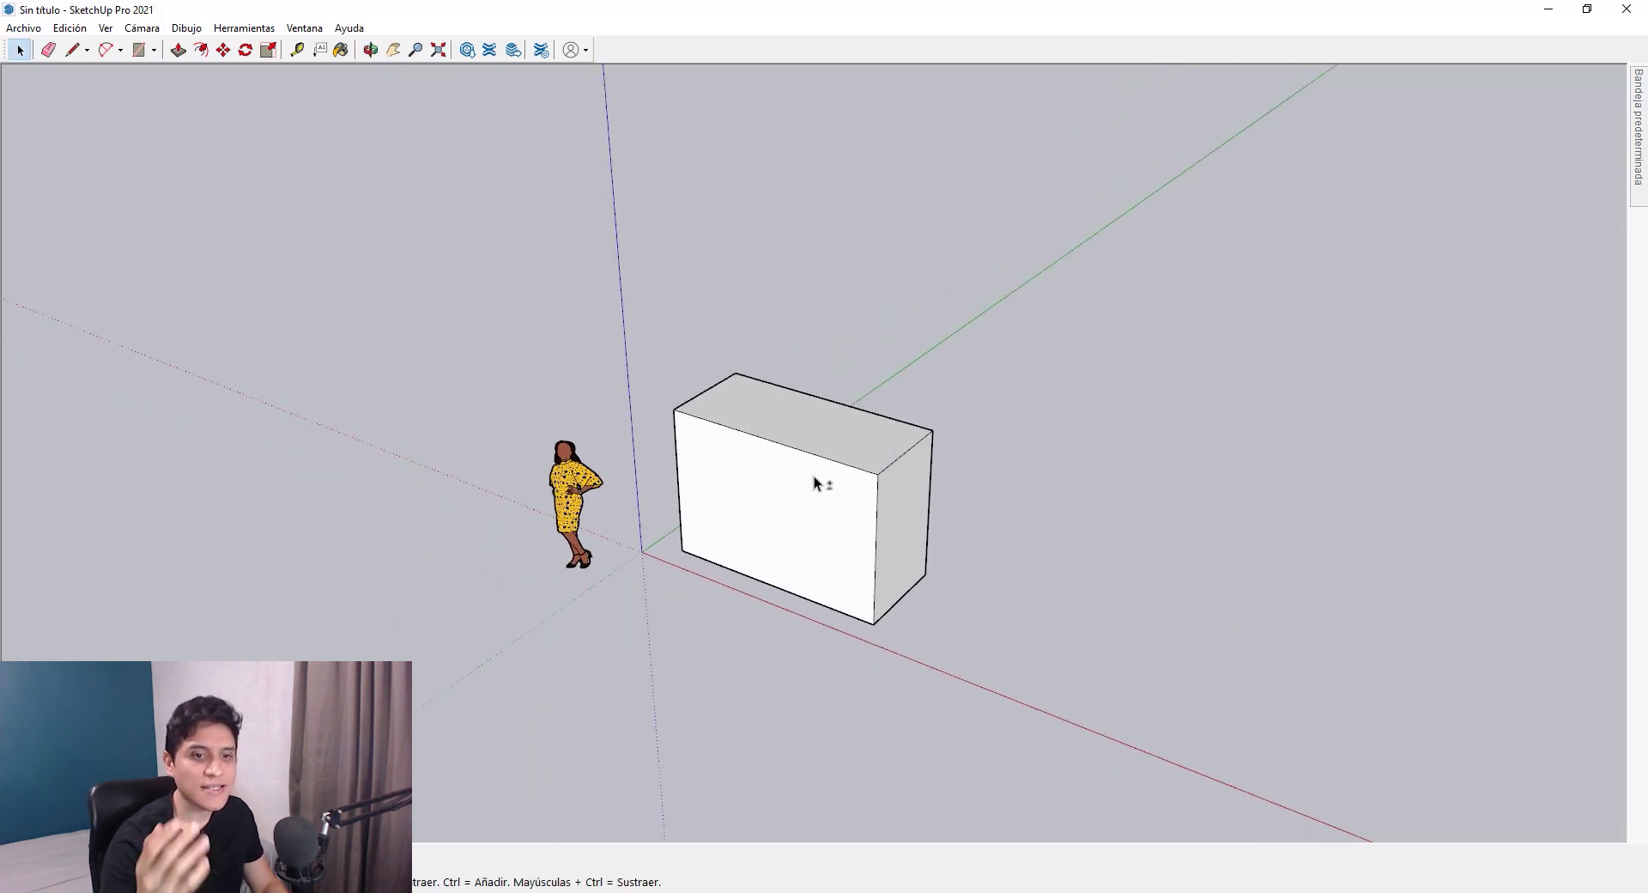
pyautogui.scroll(3, 736, 520)
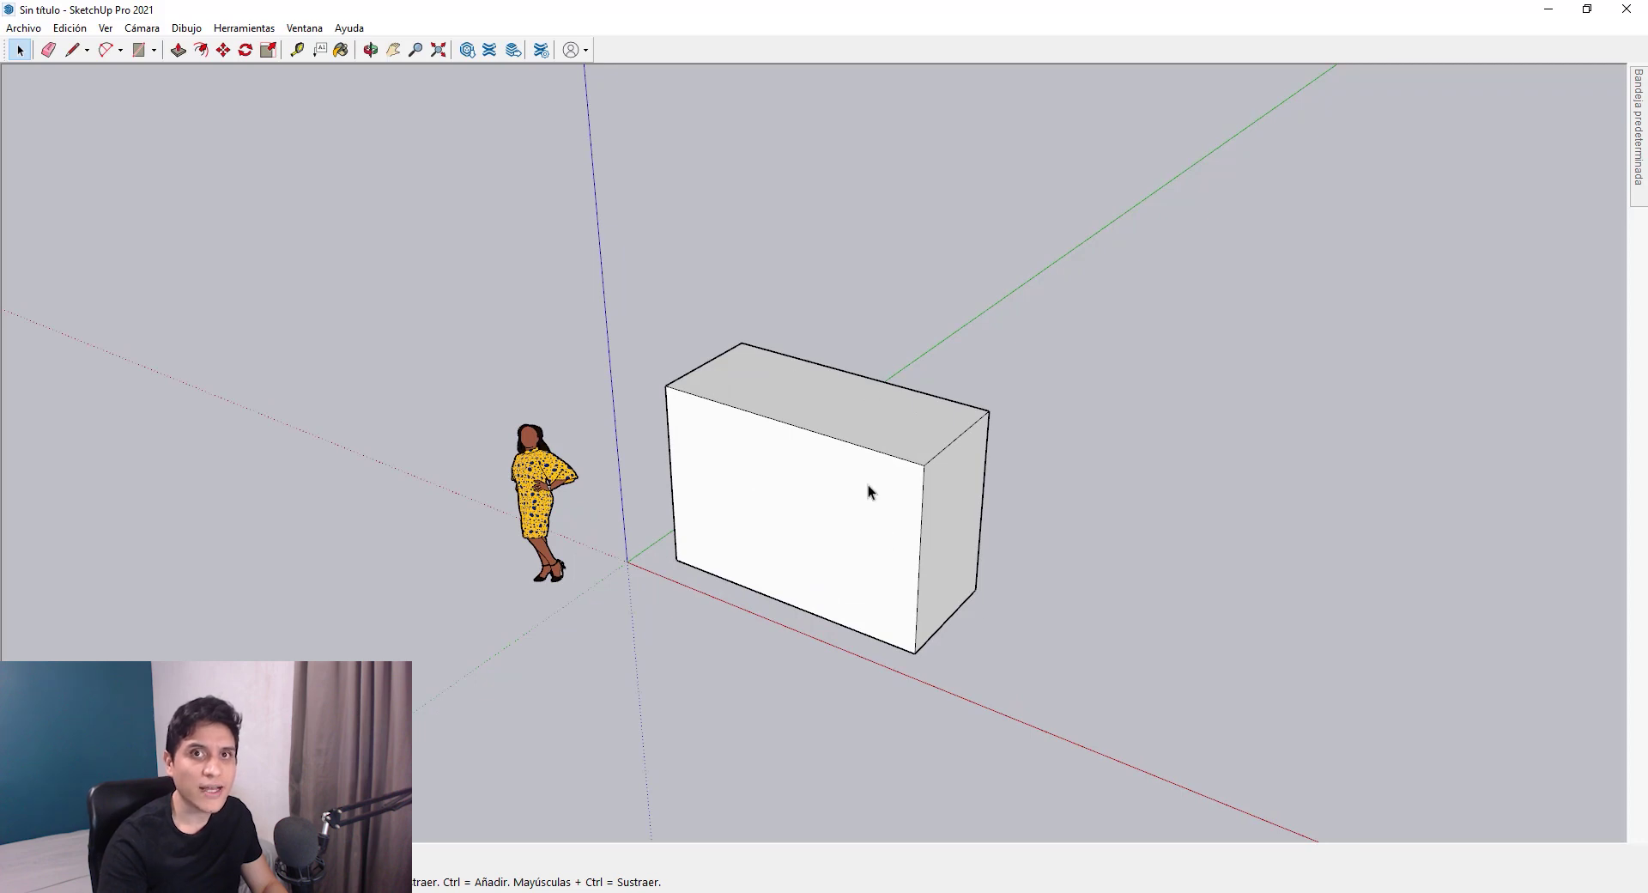
pyautogui.moveTo(866, 484); pyautogui.dragTo(1078, 382, button='middle')
pyautogui.scroll(2, 810, 499)
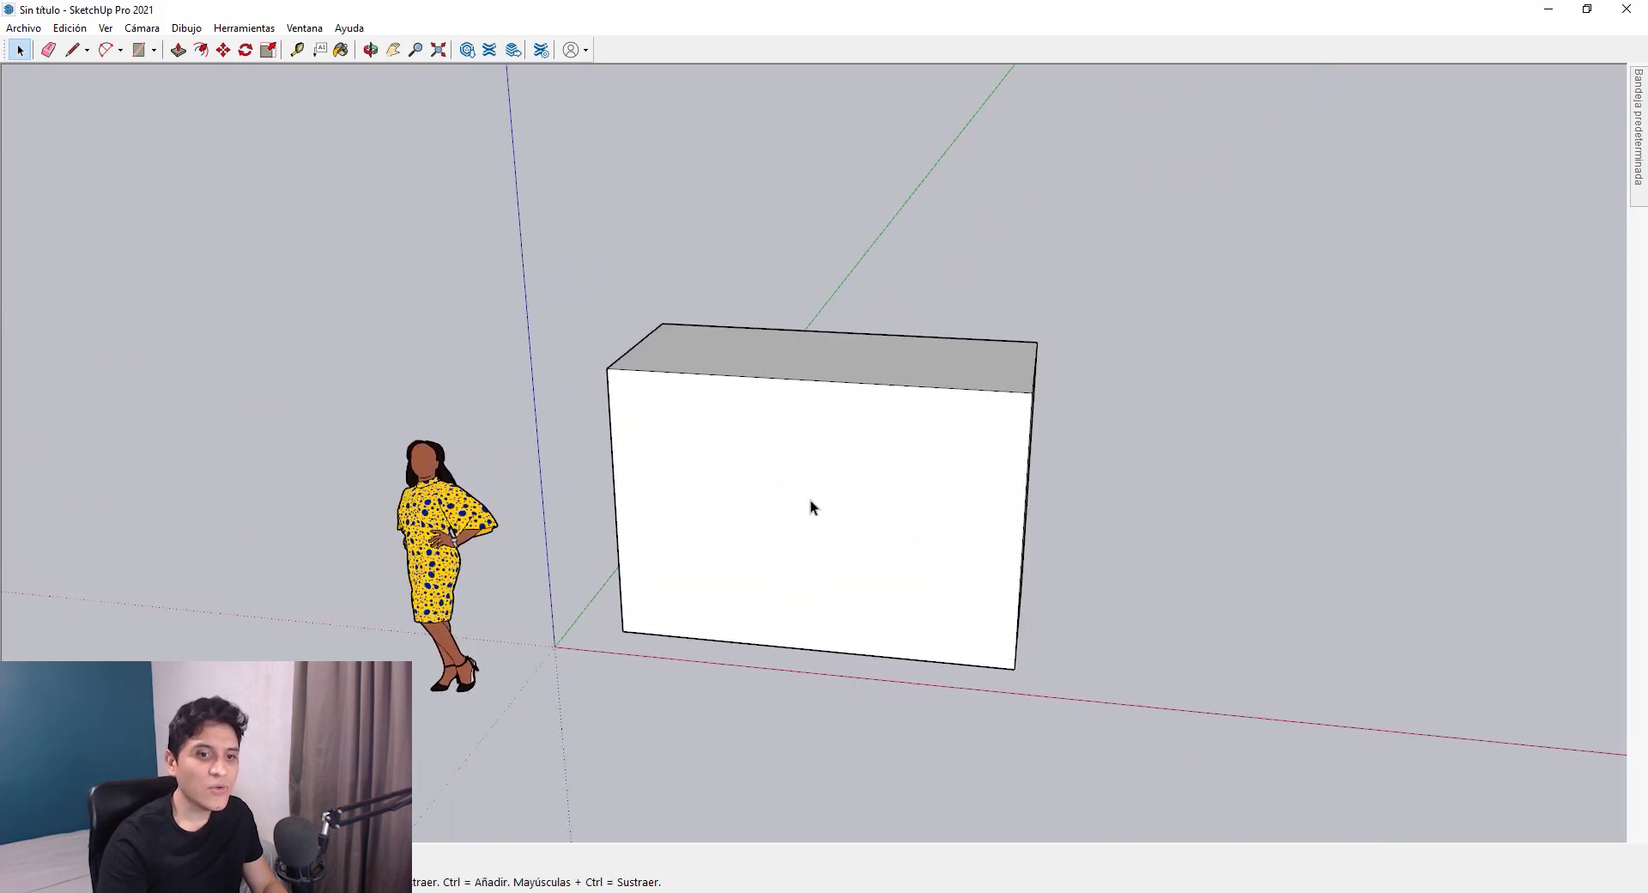
pyautogui.click(810, 499)
pyautogui.moveTo(930, 525)
pyautogui.mouseDown(button='middle')
pyautogui.moveTo(630, 466)
pyautogui.moveTo(934, 570)
pyautogui.moveTo(673, 398)
pyautogui.mouseUp(button='middle')
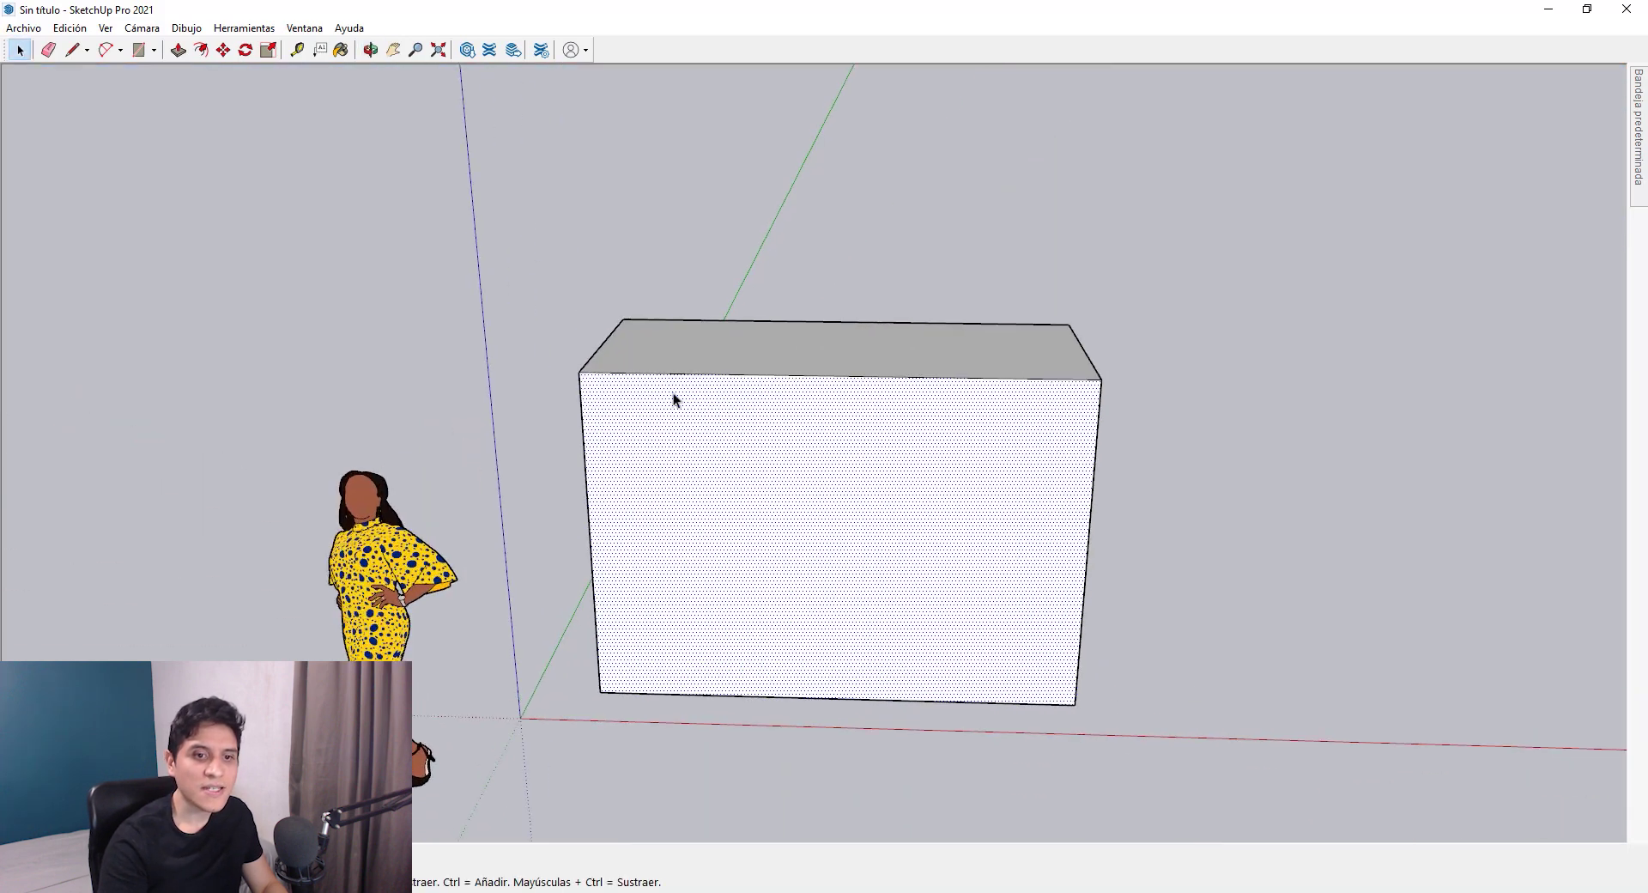
pyautogui.scroll(-2, 1058, 435)
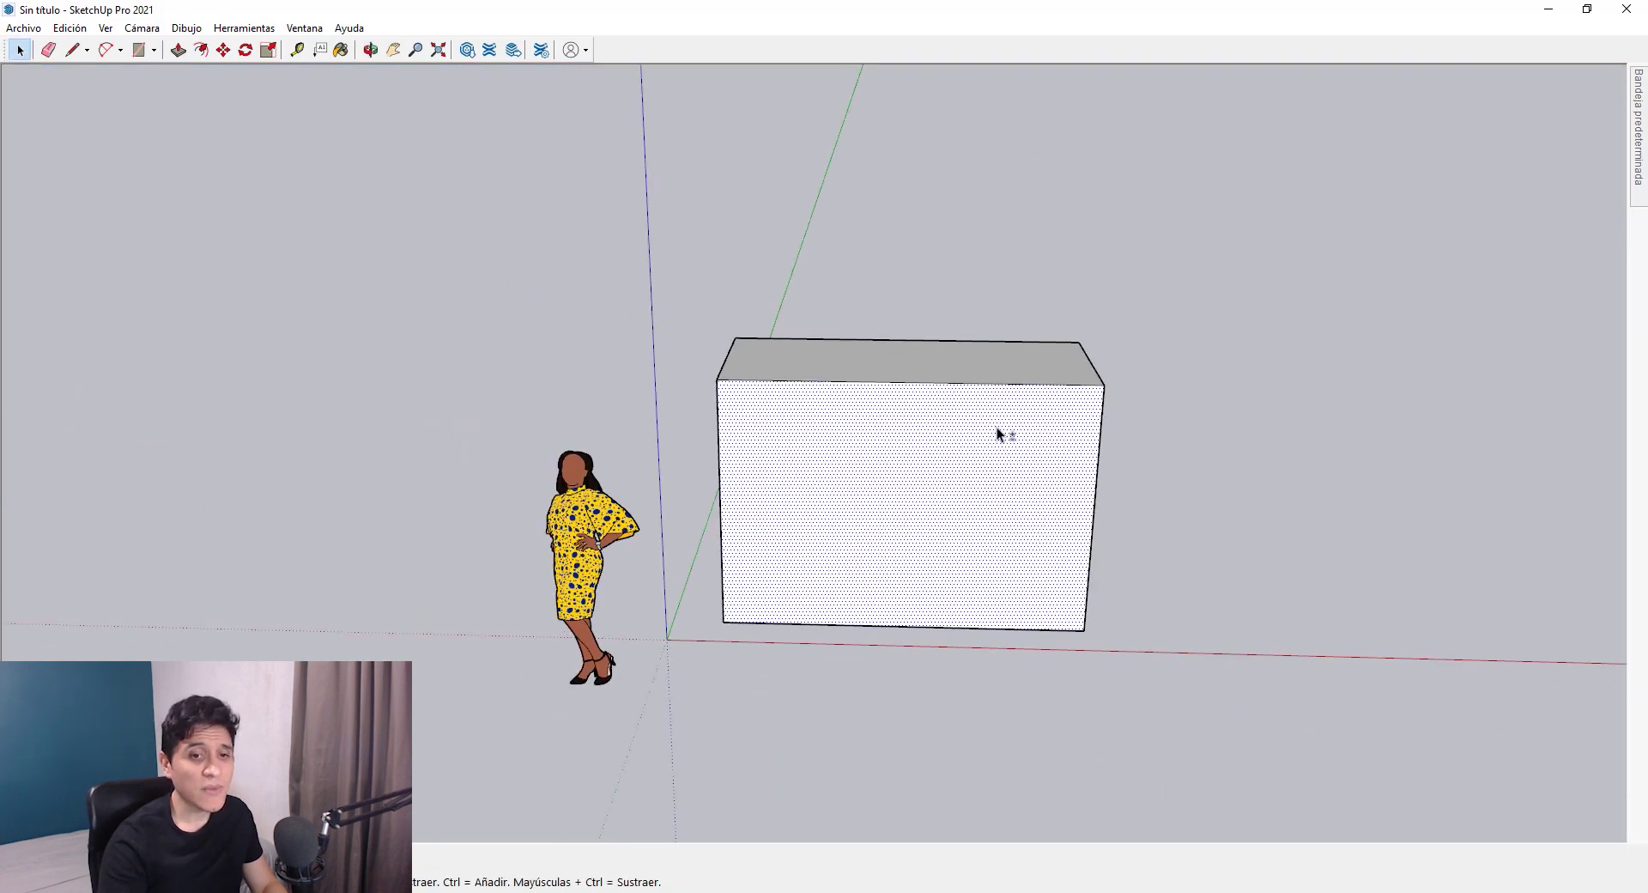
pyautogui.moveTo(997, 425); pyautogui.dragTo(740, 507, button='middle')
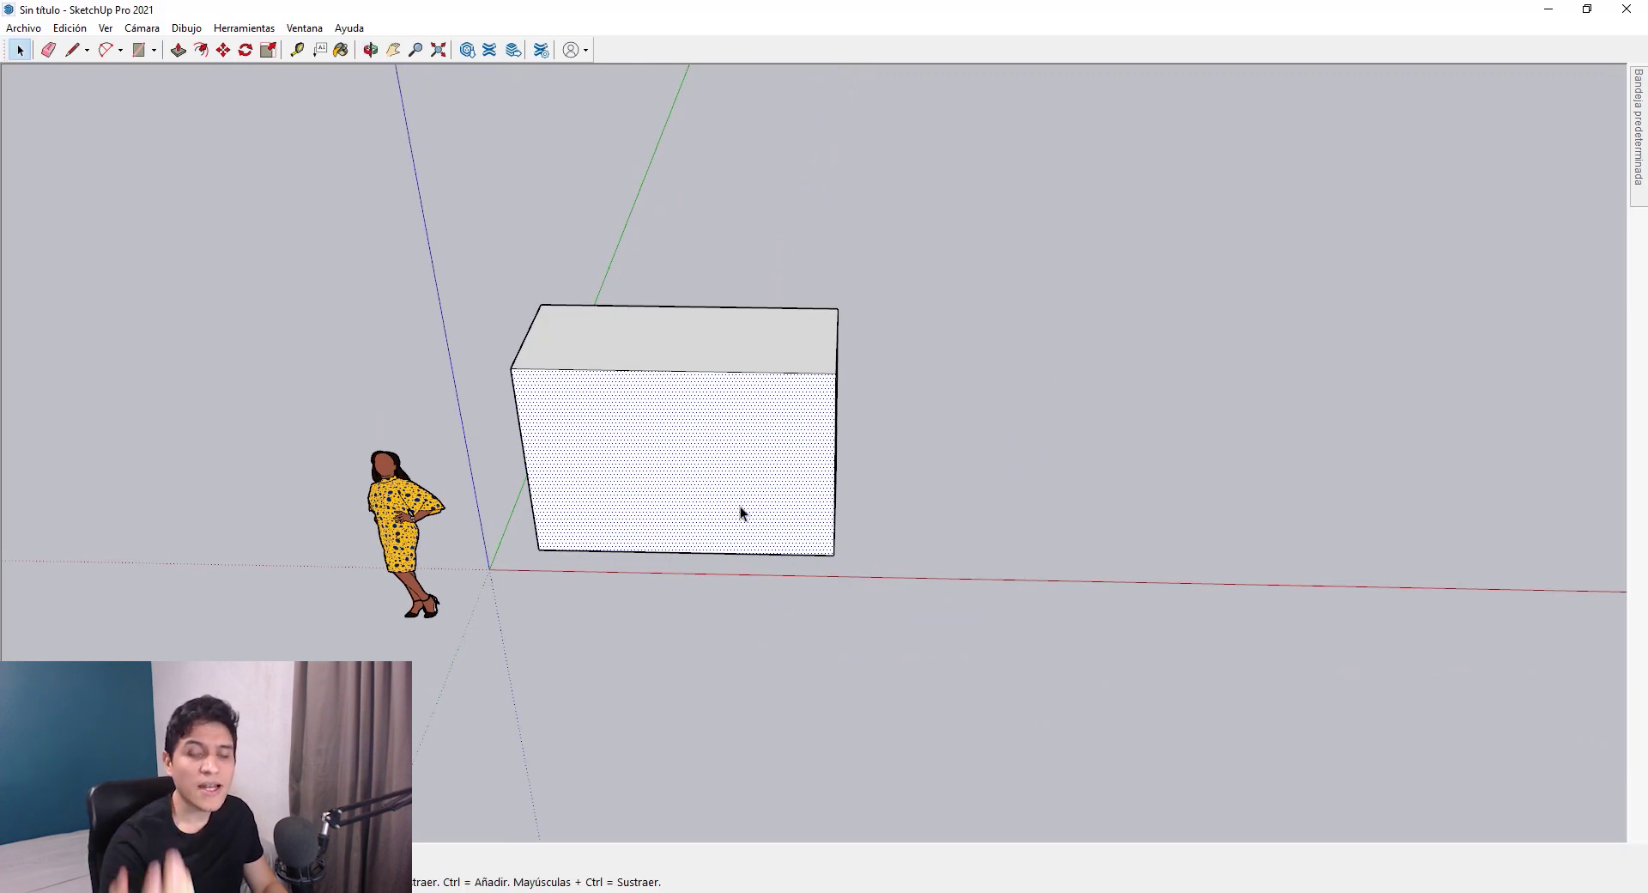
pyautogui.scroll(2, 600, 379)
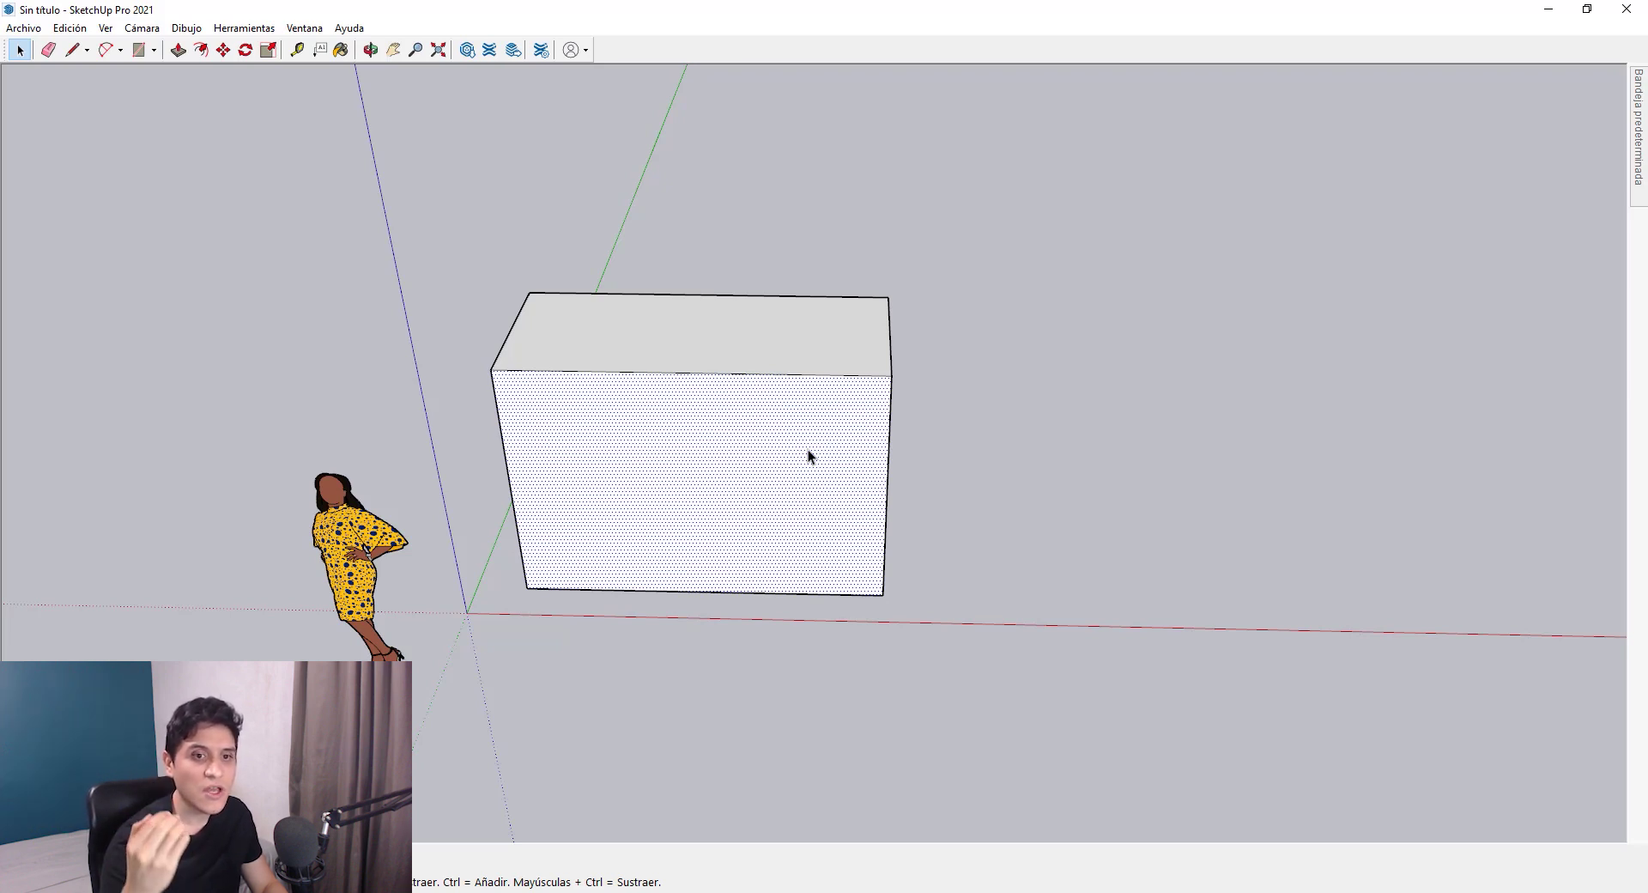
pyautogui.moveTo(807, 449); pyautogui.dragTo(842, 403, button='middle')
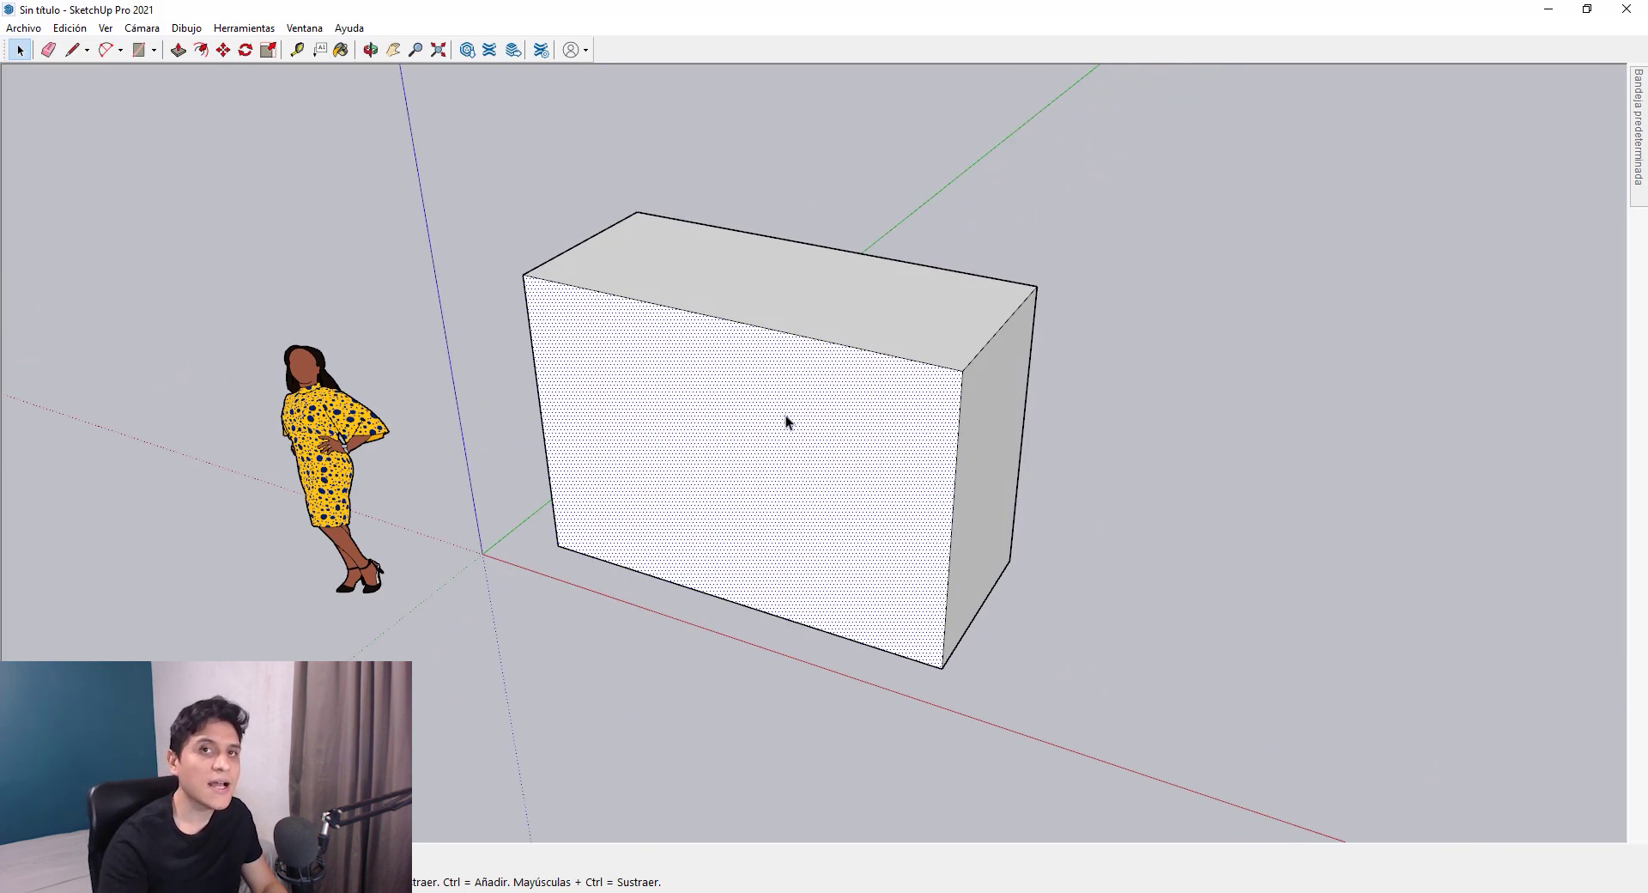
pyautogui.moveTo(785, 415)
pyautogui.mouseDown(button='middle')
pyautogui.moveTo(944, 375)
pyautogui.moveTo(781, 408)
pyautogui.mouseUp(button='middle')
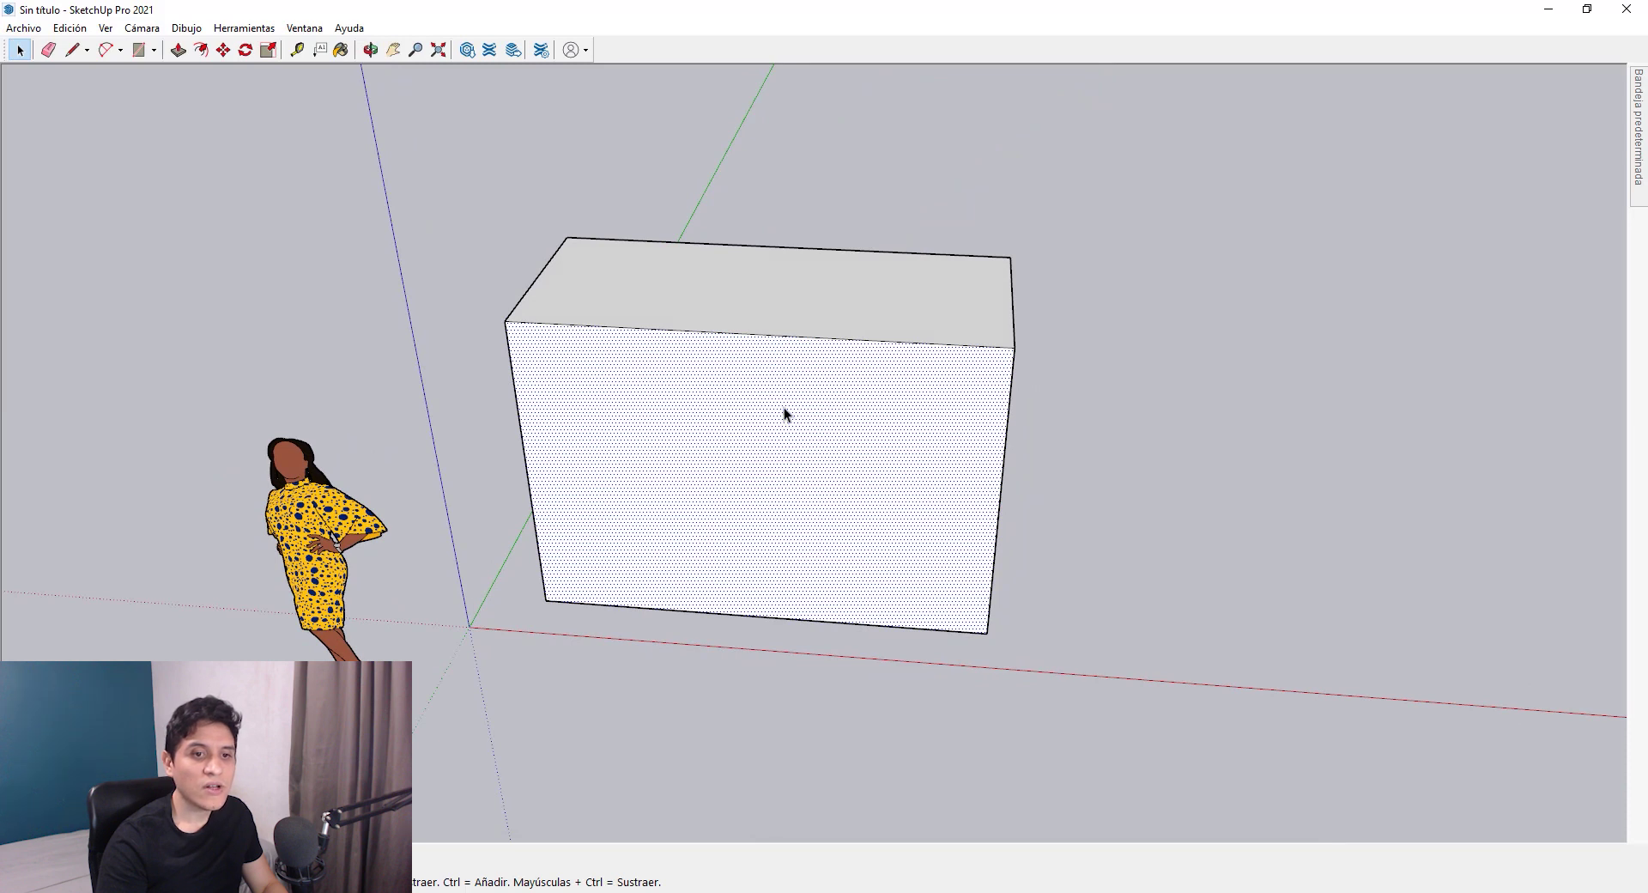
# - Select the large front face of the box together with its bounding edges
pyautogui.click(785, 409)
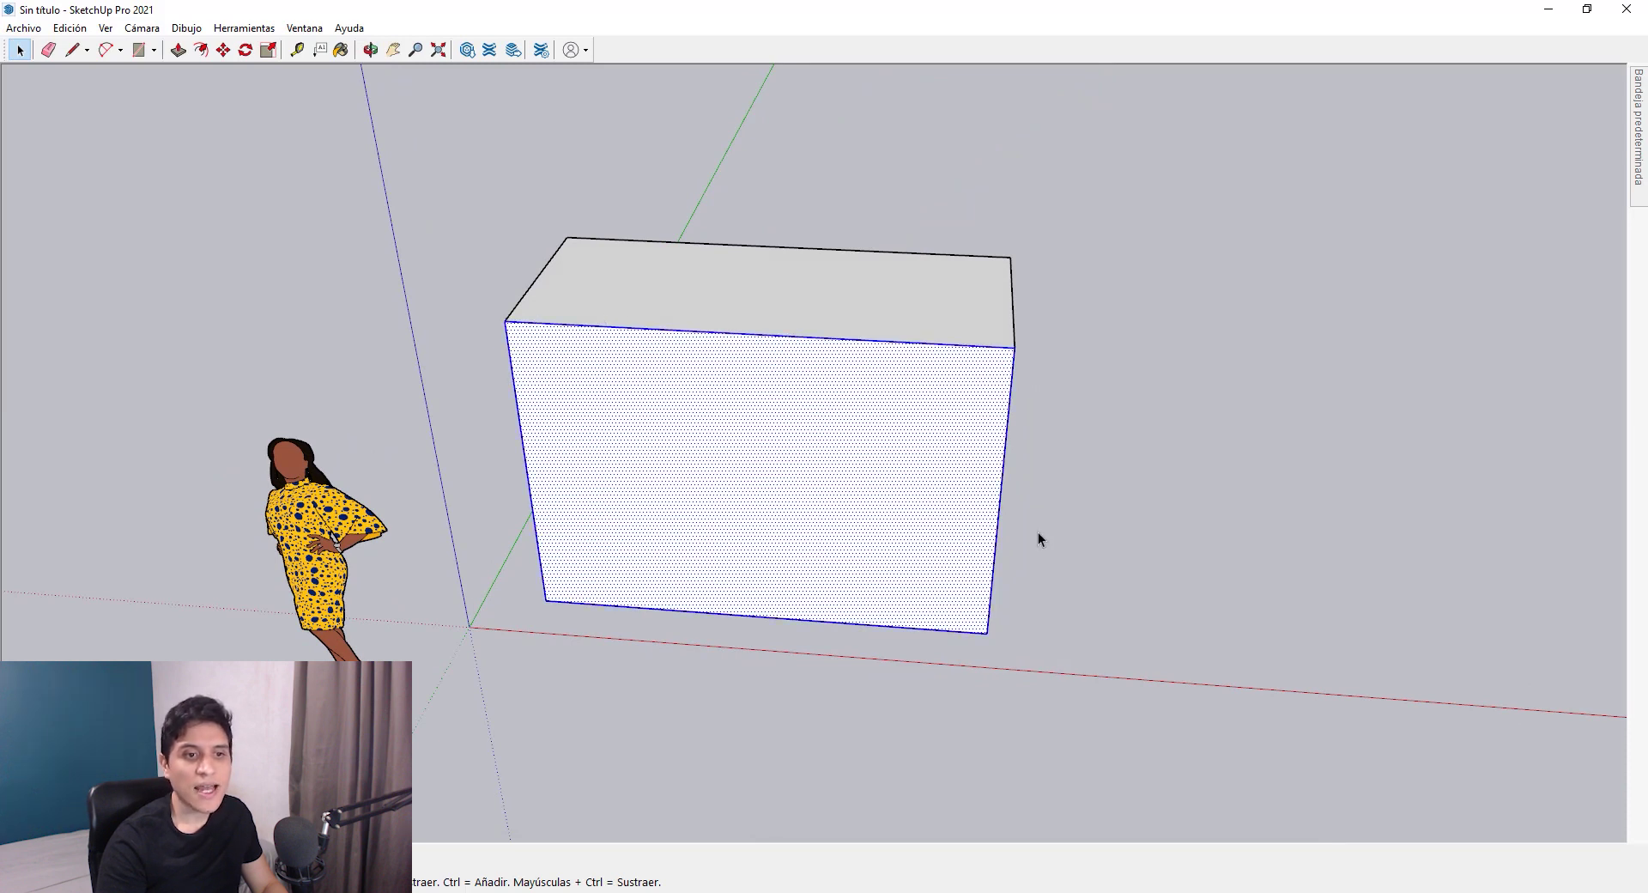
pyautogui.moveTo(543, 362); pyautogui.dragTo(424, 250, button='middle')
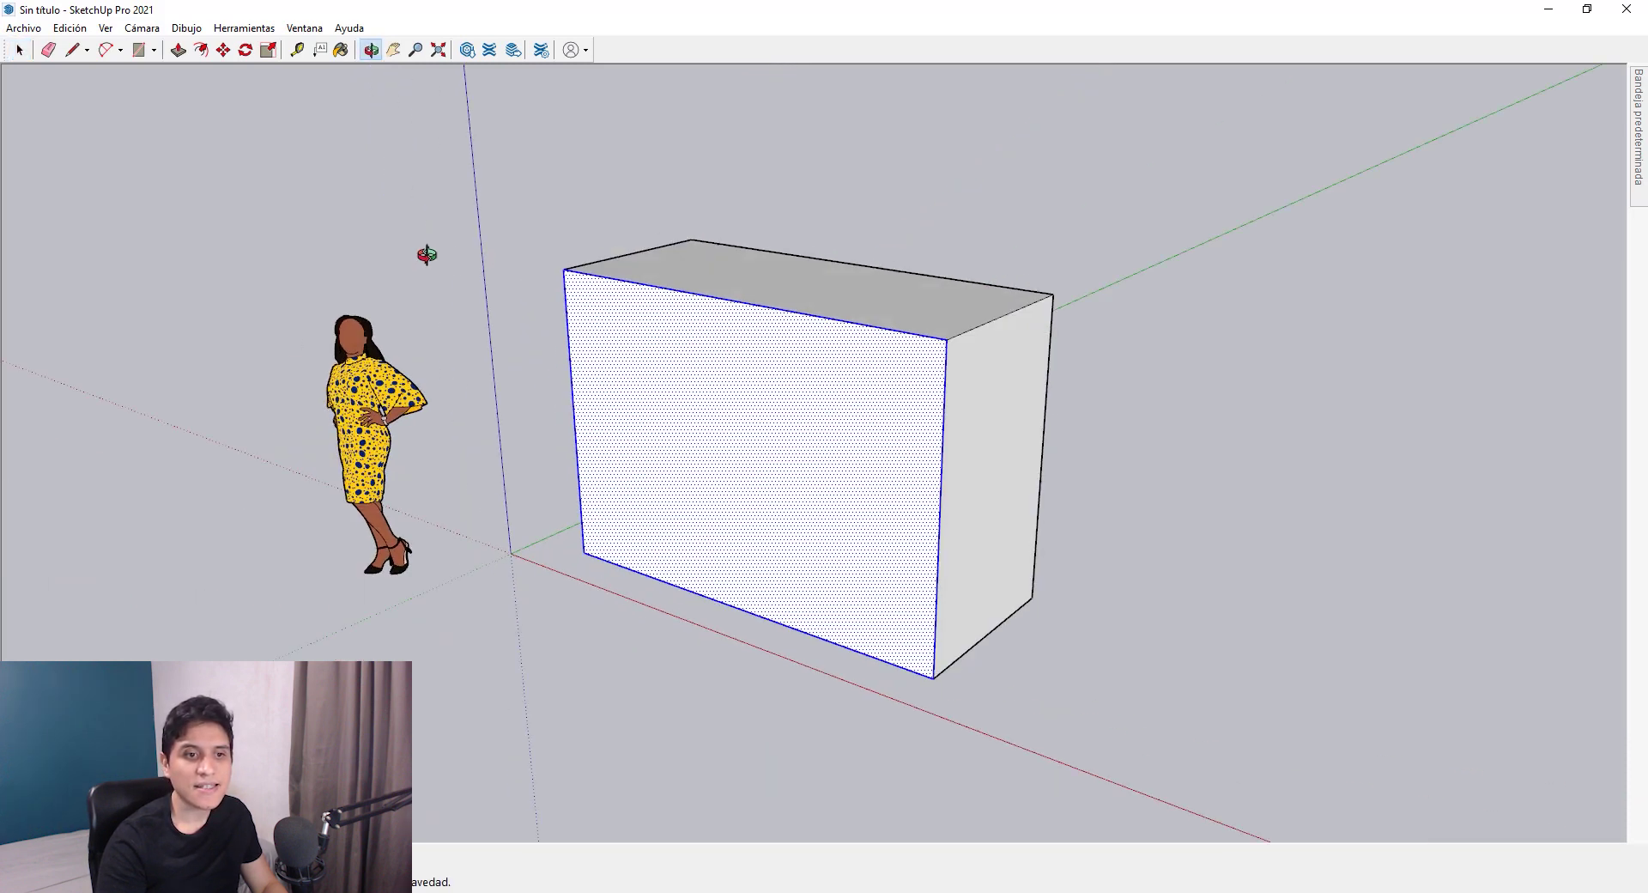
pyautogui.moveTo(850, 335); pyautogui.dragTo(979, 631, button='middle')
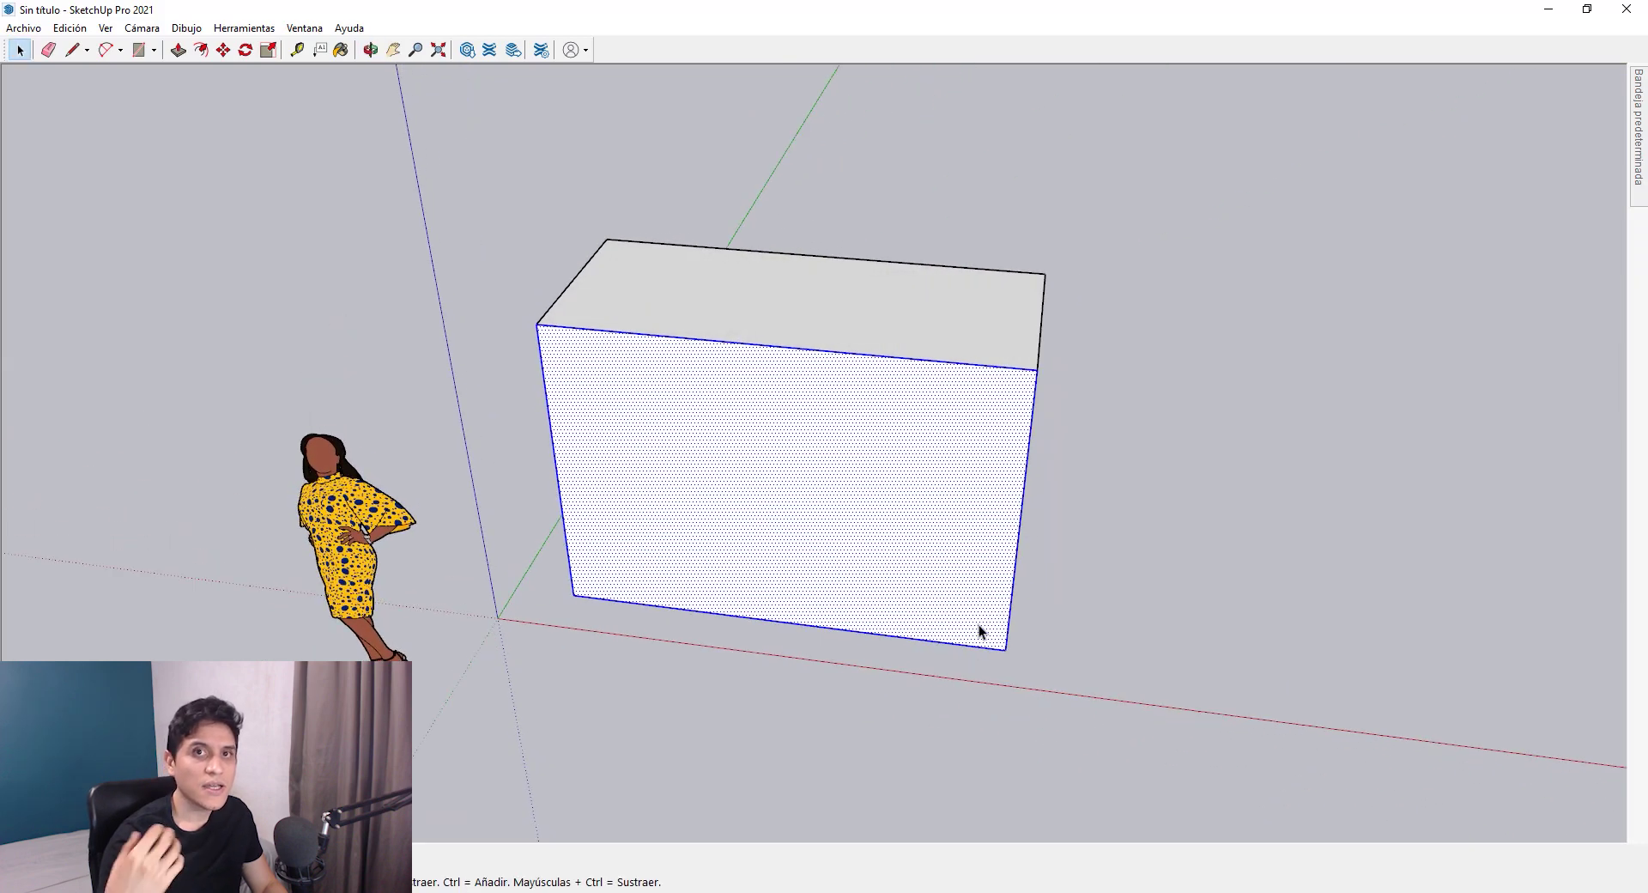
# - Select all connected faces and edges of the box and inspect the full selection from several sides
pyautogui.tripleClick(862, 490)
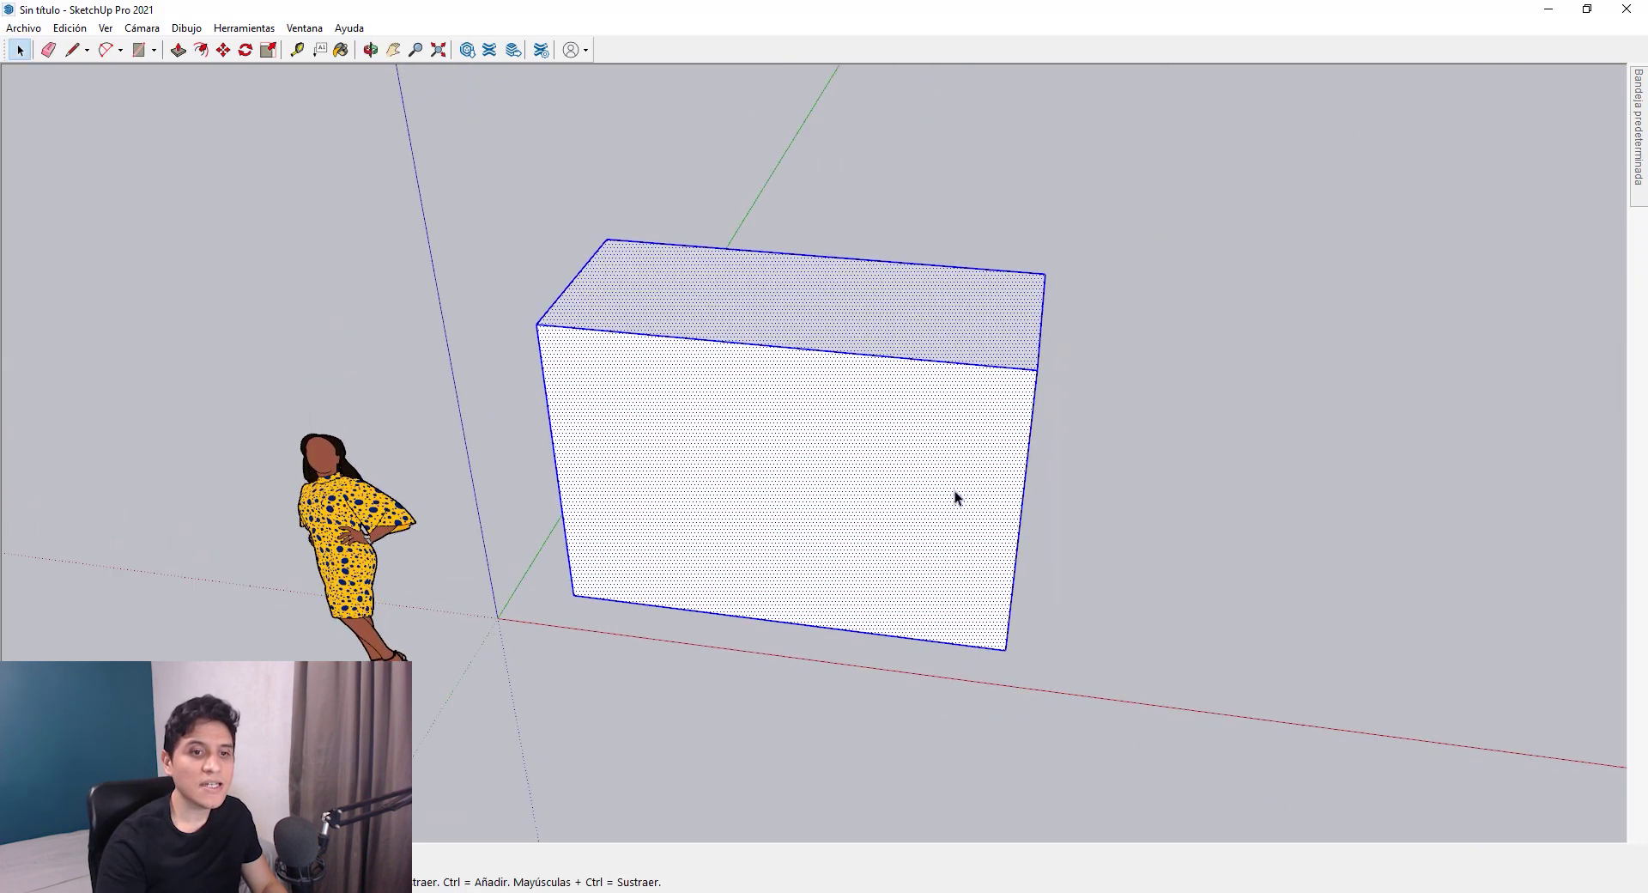
pyautogui.moveTo(953, 496); pyautogui.dragTo(560, 403, button='middle')
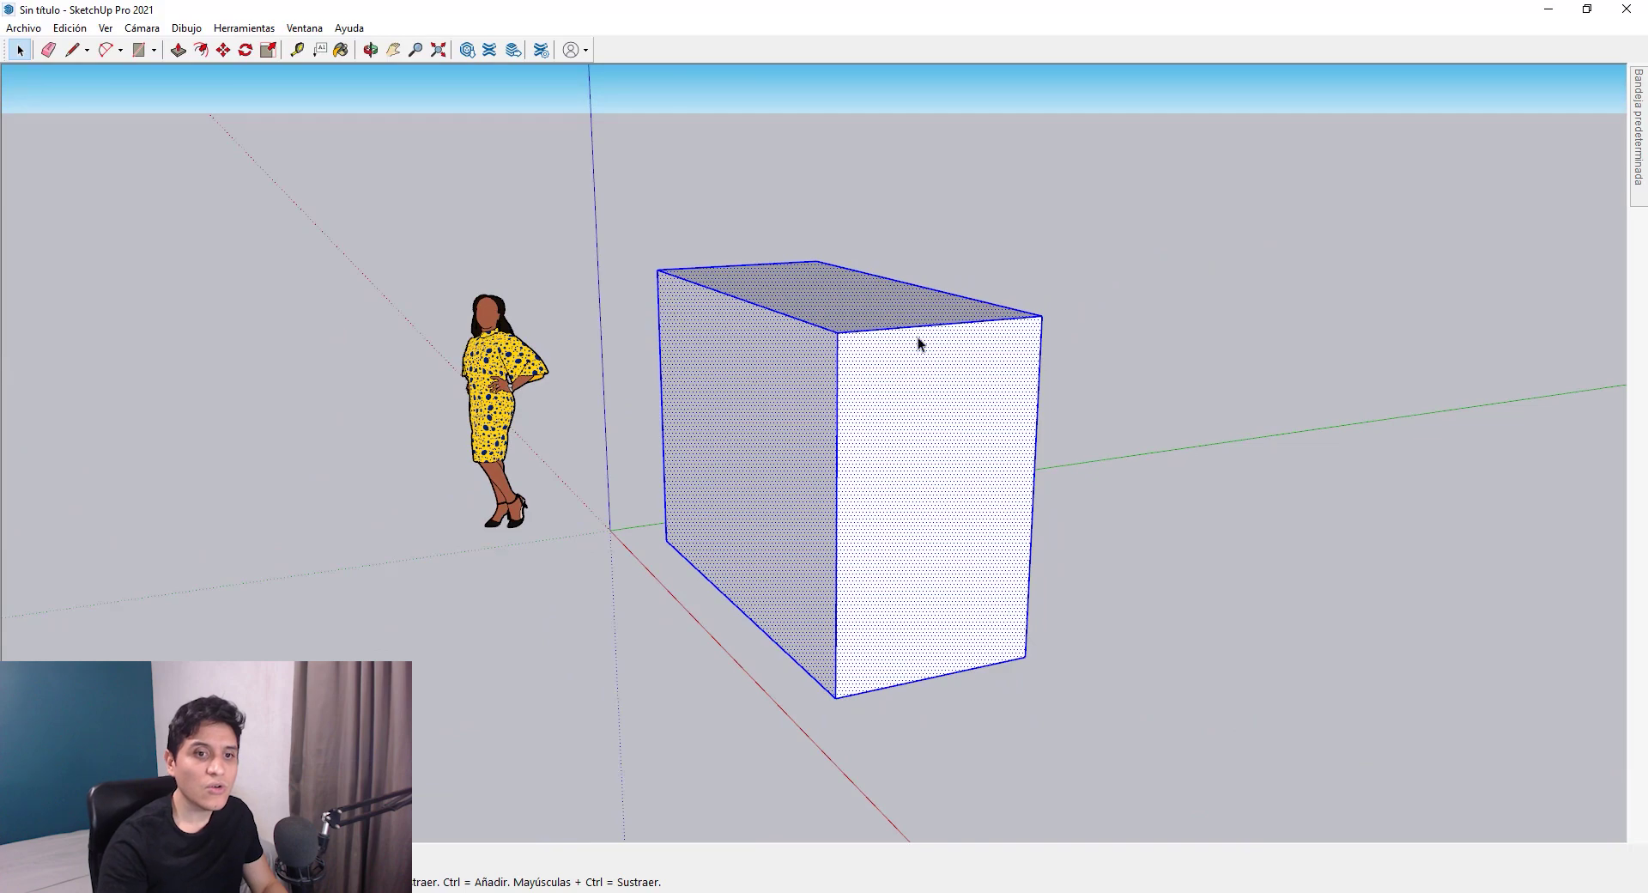
pyautogui.moveTo(920, 339); pyautogui.dragTo(583, 249, button='middle')
pyautogui.moveTo(1064, 416); pyautogui.dragTo(1236, 632, button='middle')
pyautogui.scroll(3, 906, 431)
pyautogui.moveTo(934, 302); pyautogui.dragTo(770, 447, button='middle')
pyautogui.moveTo(692, 413); pyautogui.dragTo(1040, 478, button='middle')
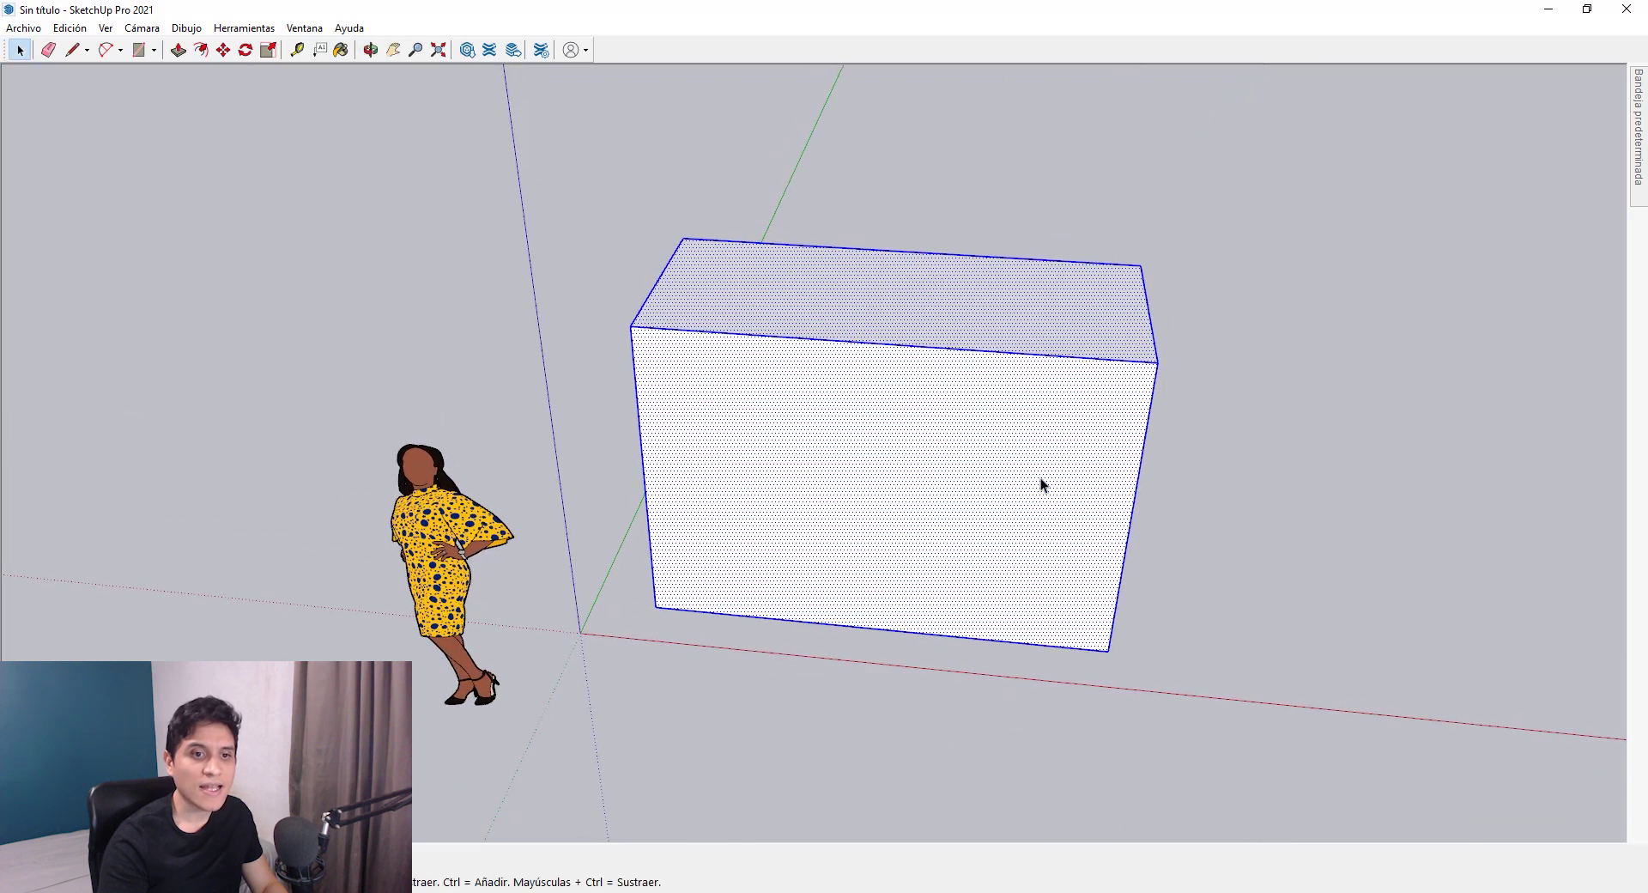
# - Reselect the front face with its edges, extend the selection to the whole box, and clear the selection
pyautogui.click(866, 465)
pyautogui.doubleClick(867, 465)
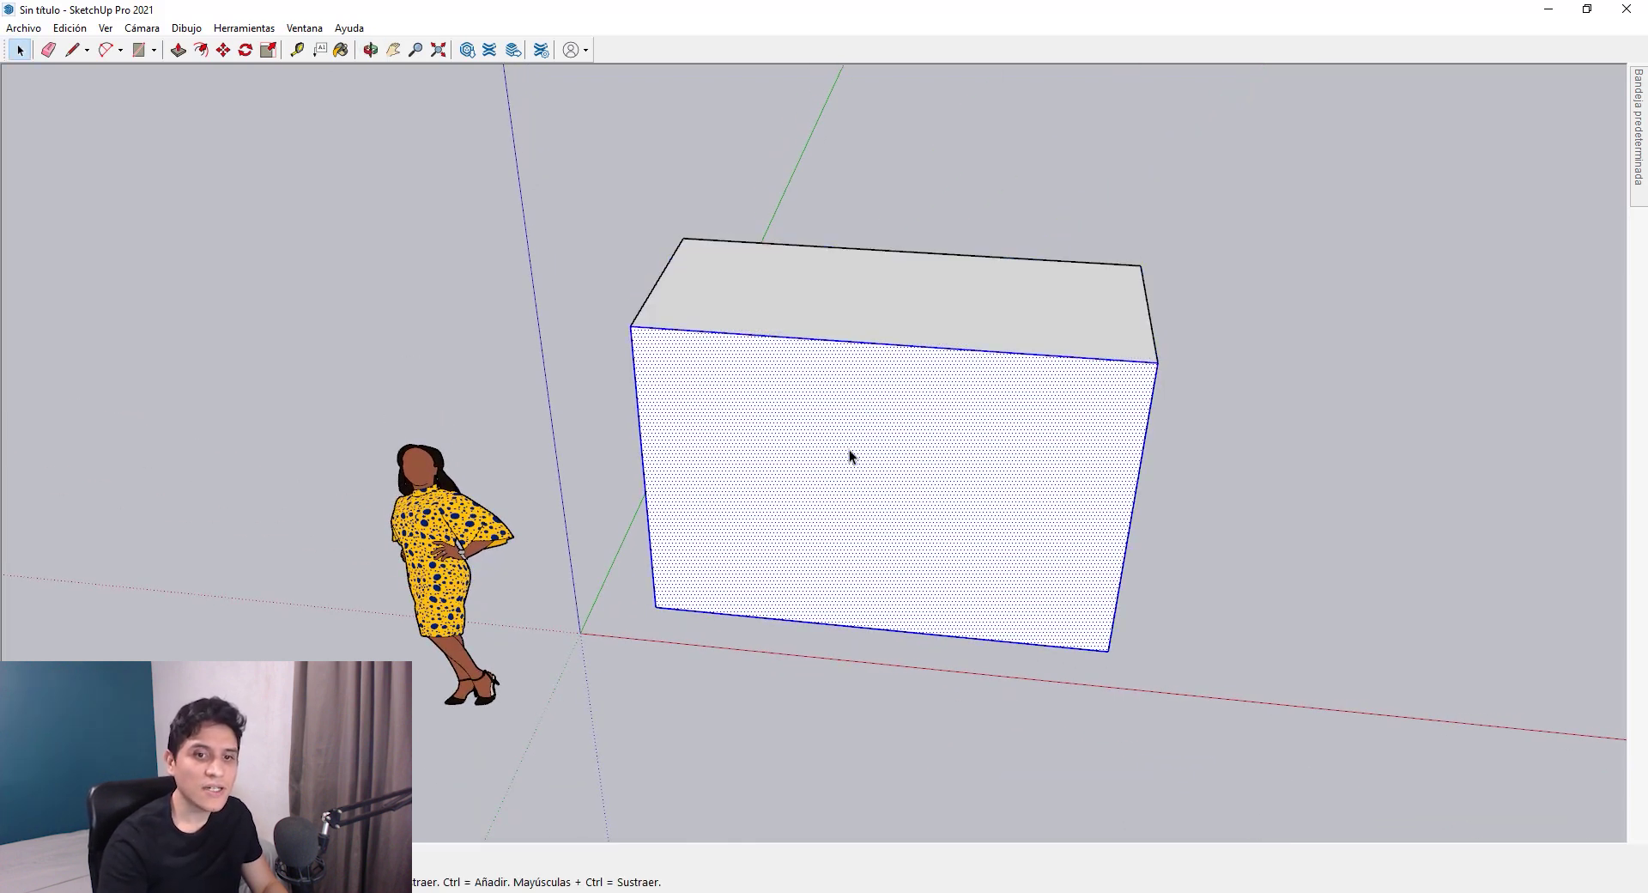
pyautogui.tripleClick(913, 415)
pyautogui.moveTo(1026, 696); pyautogui.dragTo(1196, 502, button='middle')
pyautogui.click(1196, 502)
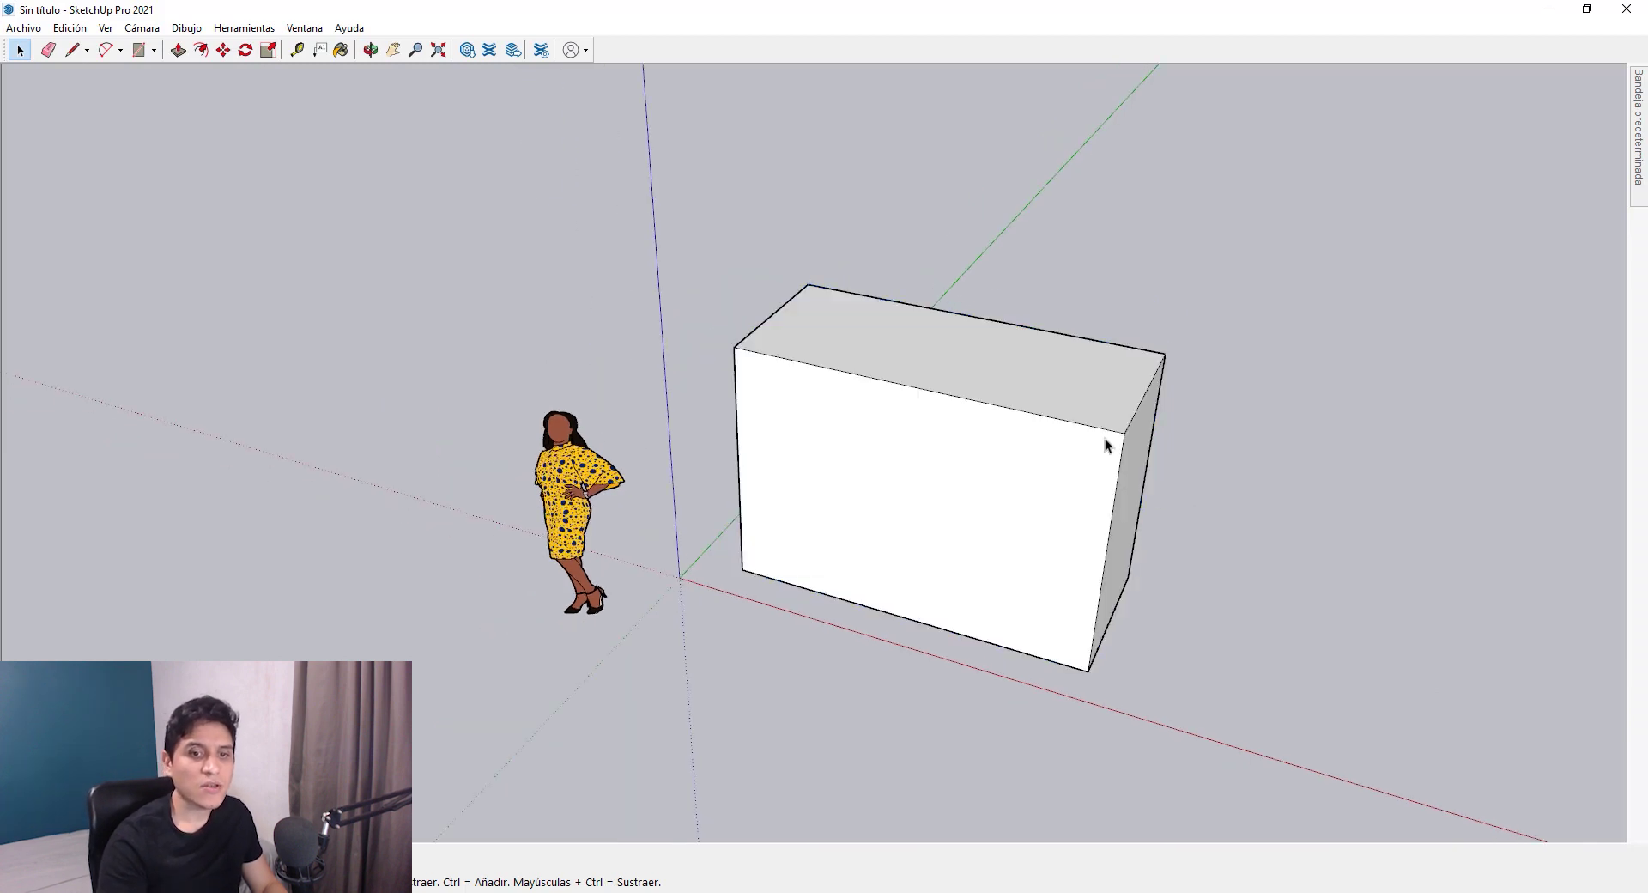
# - Select the whole box by enclosing it in a selection window
pyautogui.moveTo(940, 421); pyautogui.dragTo(832, 415, button='middle')
pyautogui.moveTo(507, 172); pyautogui.dragTo(1193, 772)
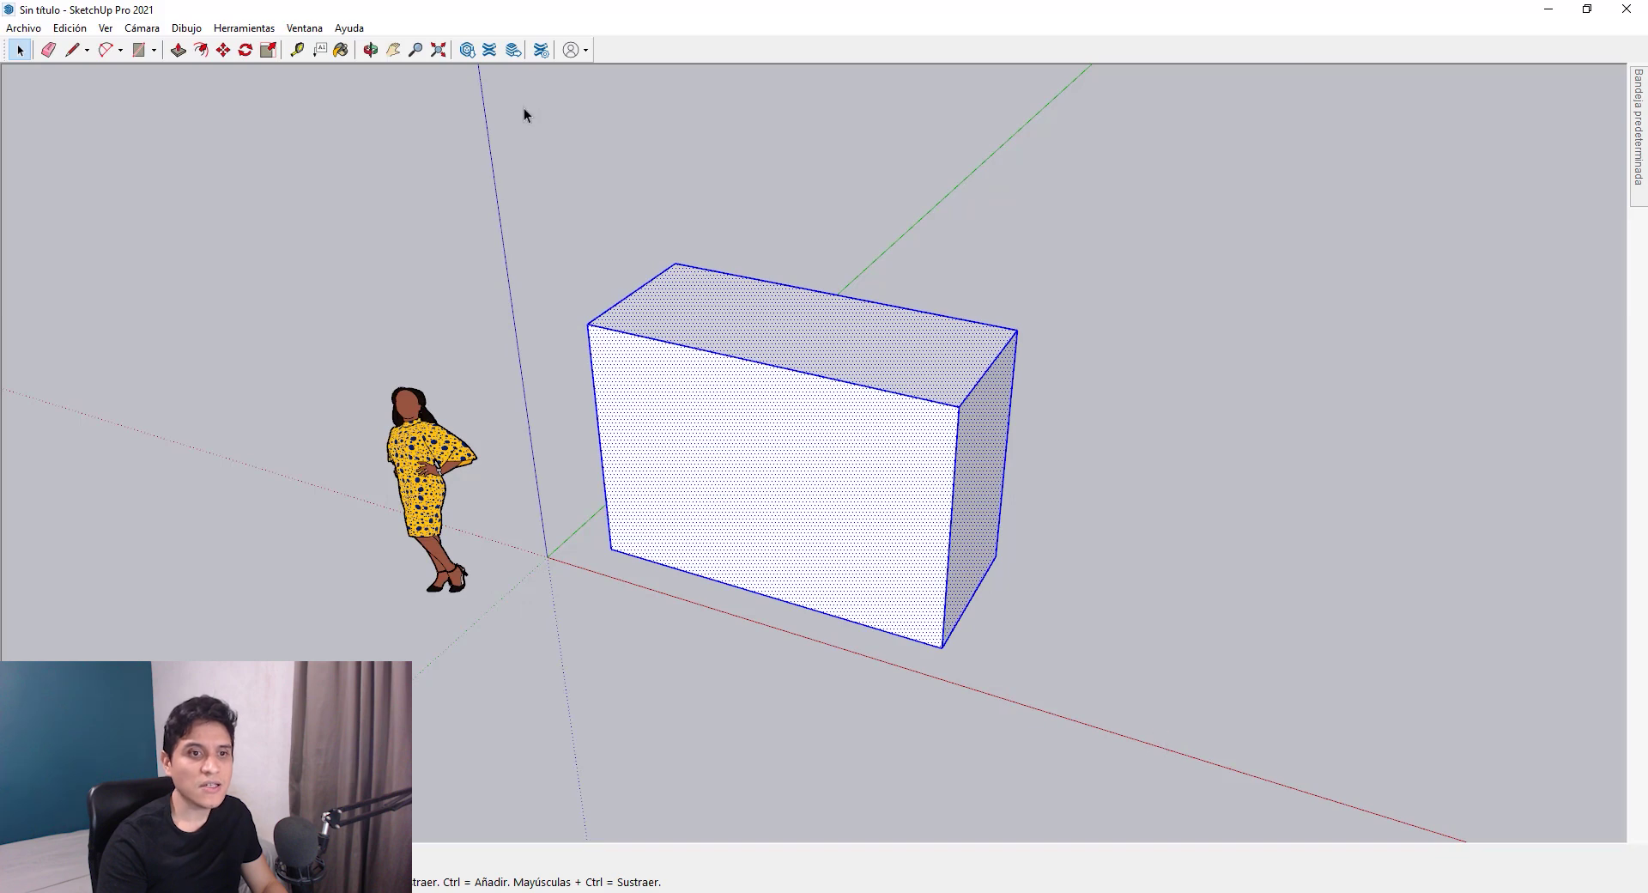
pyautogui.moveTo(523, 107); pyautogui.dragTo(1131, 725)
pyautogui.moveTo(858, 515); pyautogui.dragTo(868, 412, button='middle')
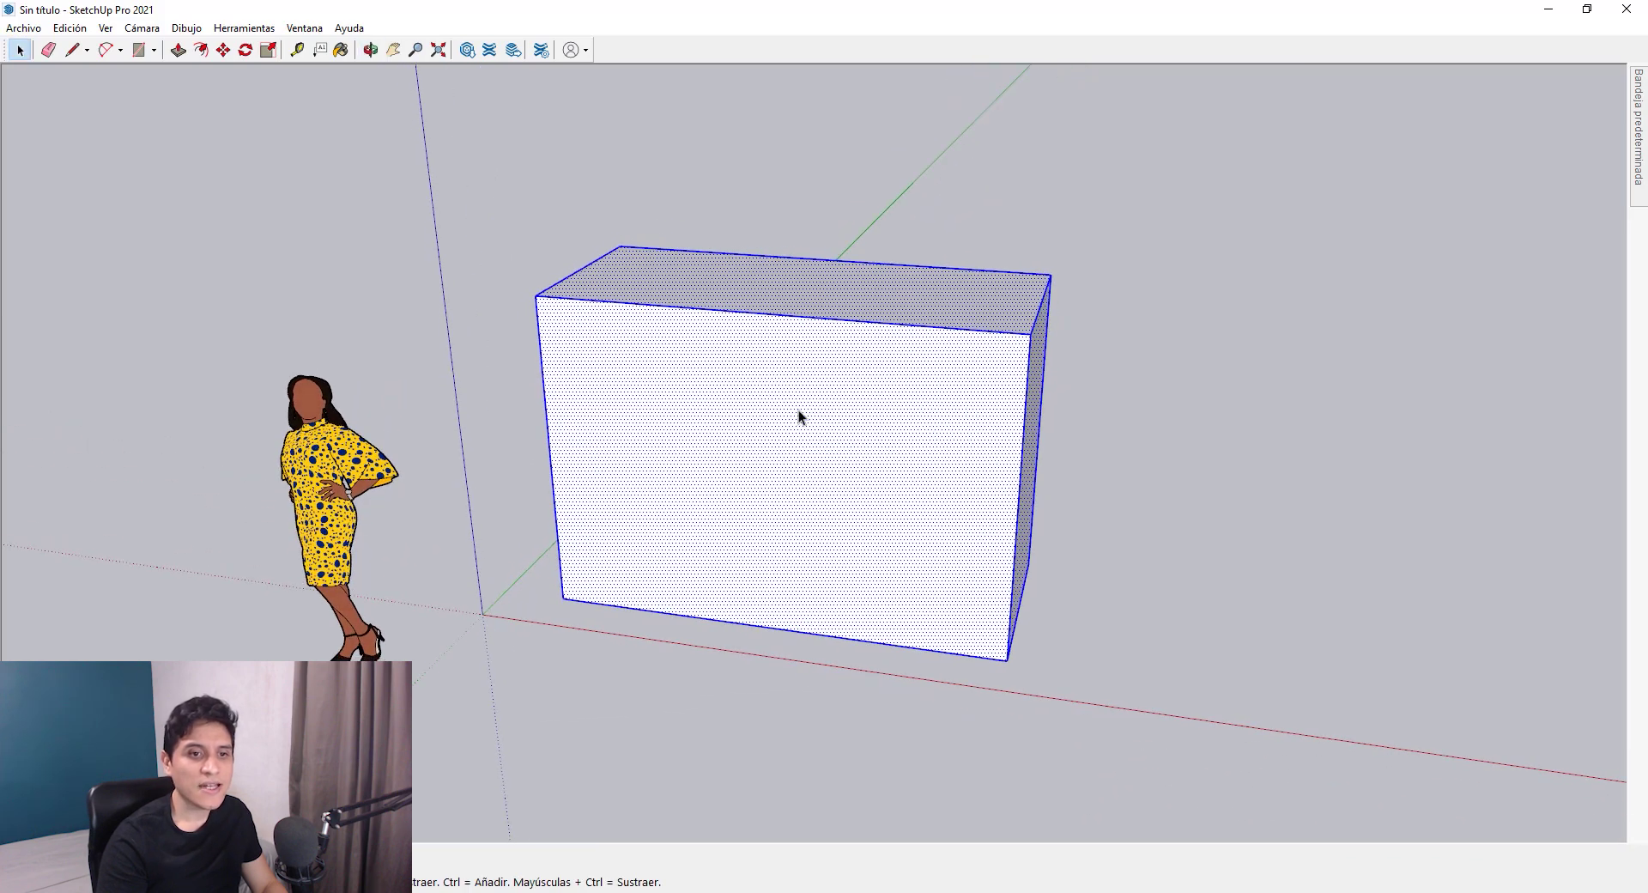
pyautogui.moveTo(889, 637); pyautogui.dragTo(529, 301, button='middle')
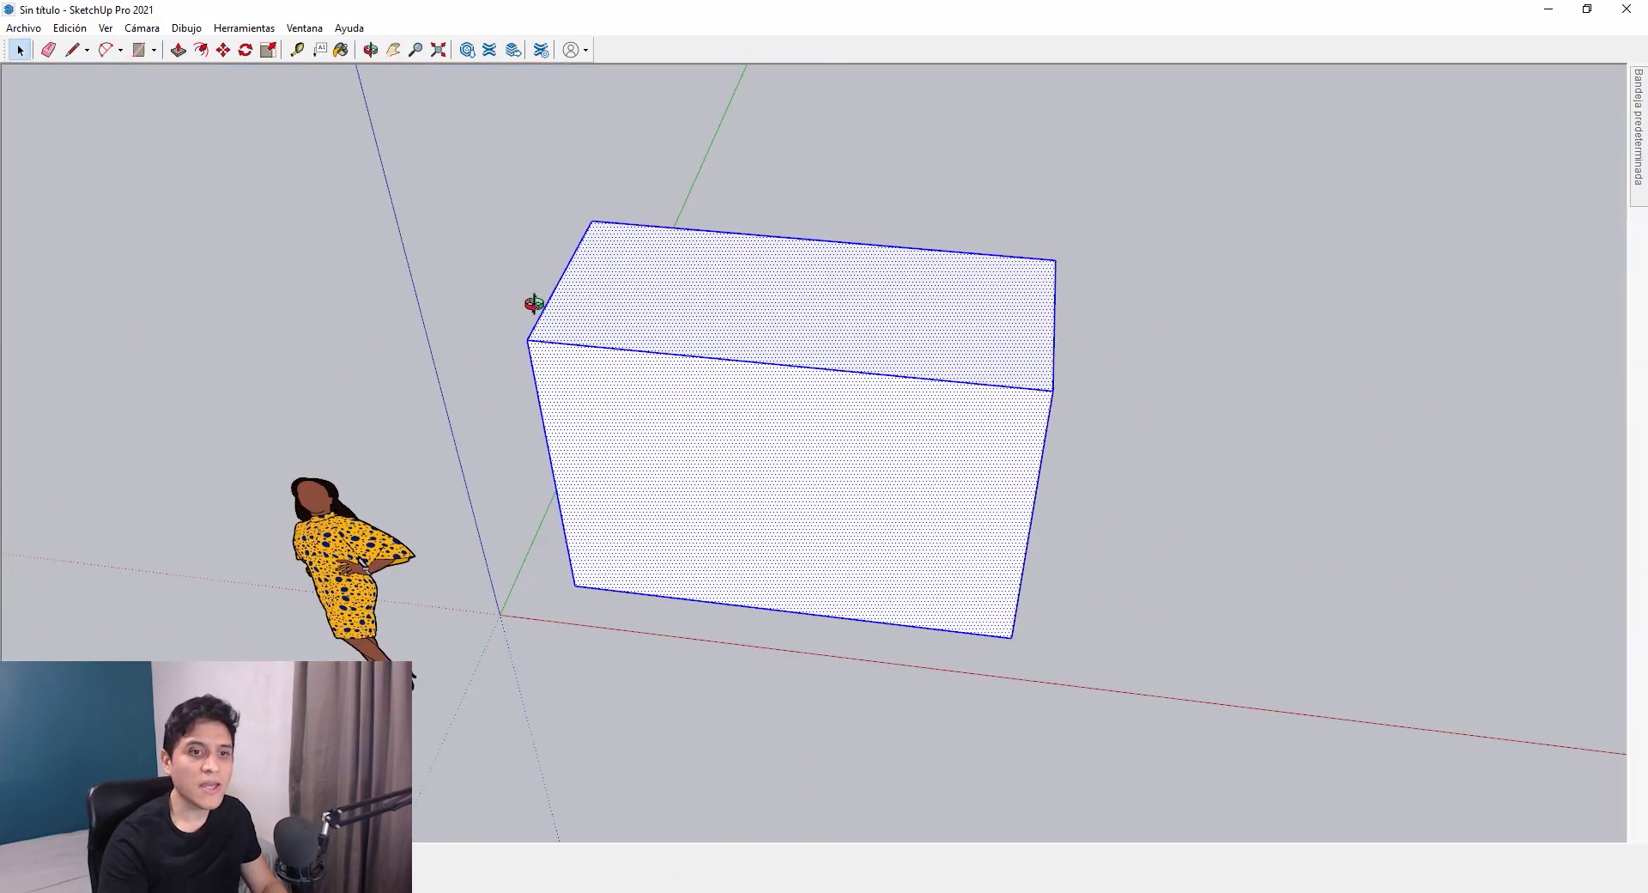
pyautogui.scroll(-4, 790, 452)
pyautogui.scroll(2, 669, 372)
pyautogui.moveTo(620, 348)
pyautogui.mouseDown(button='middle')
pyautogui.moveTo(816, 378)
pyautogui.moveTo(615, 372)
pyautogui.mouseUp(button='middle')
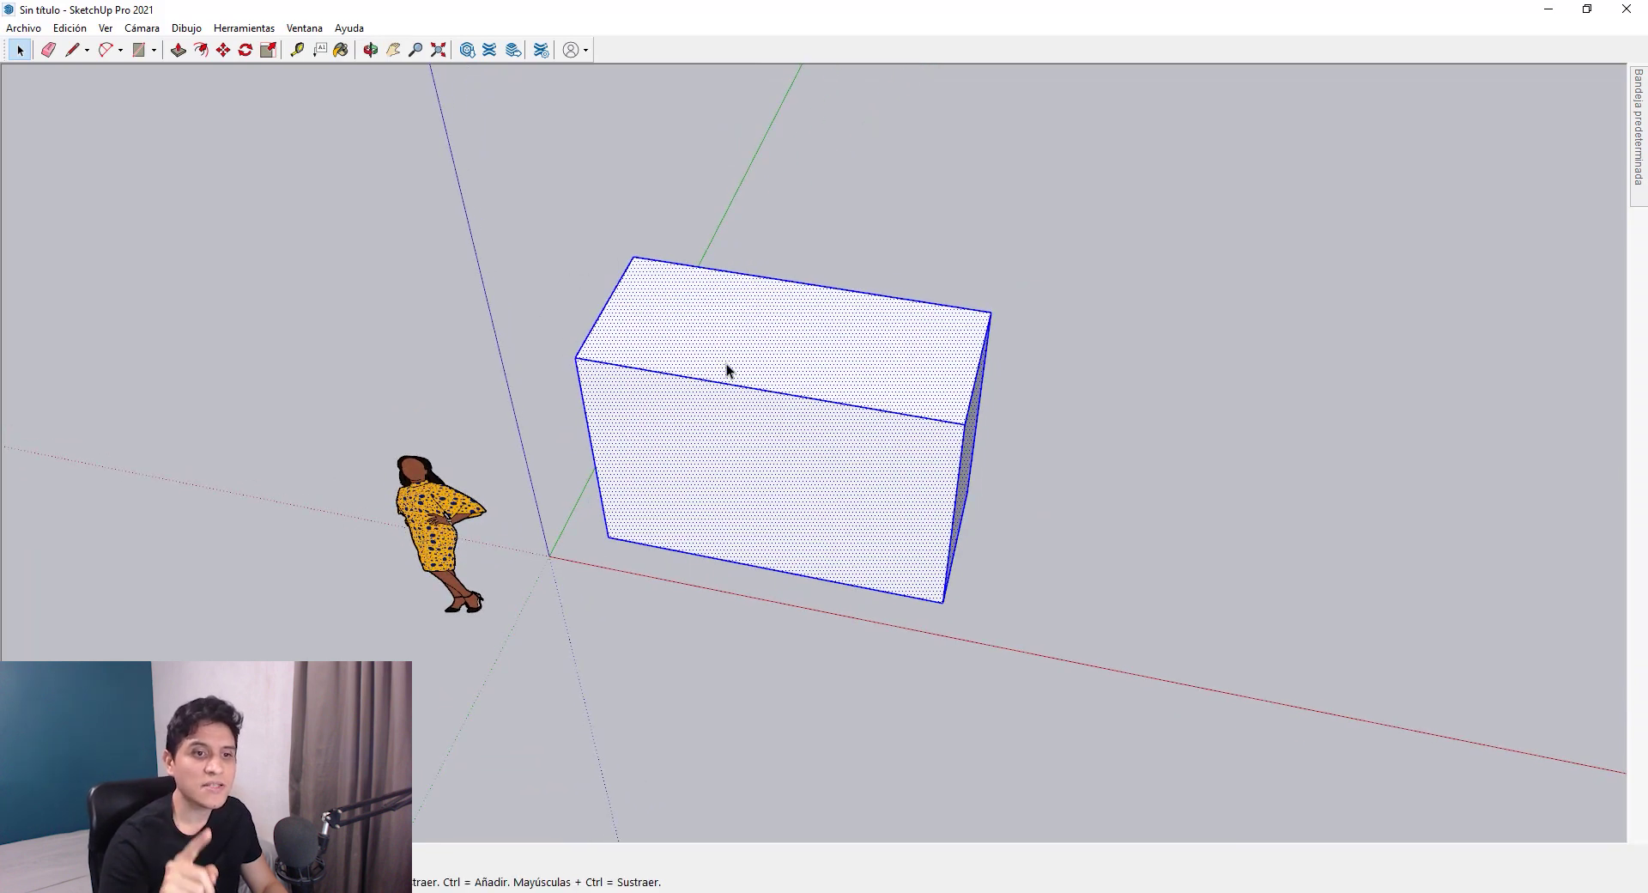
pyautogui.scroll(1, 796, 378)
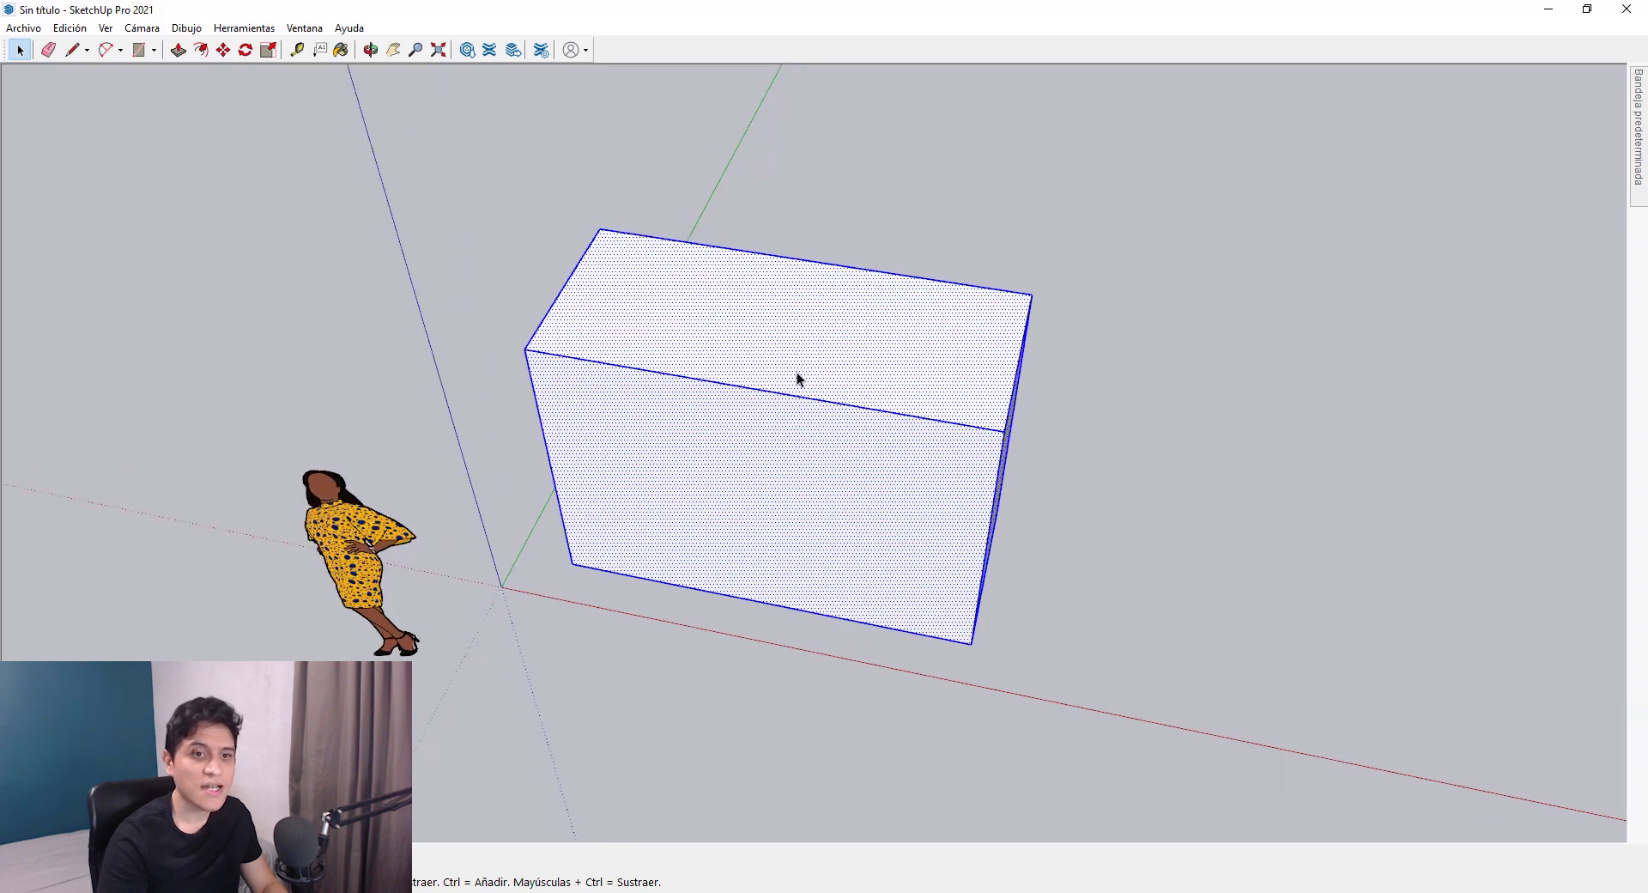
# - Copy the box's top face with its bounding edges to an empty spot beside the box along the red axis
pyautogui.click(785, 324)
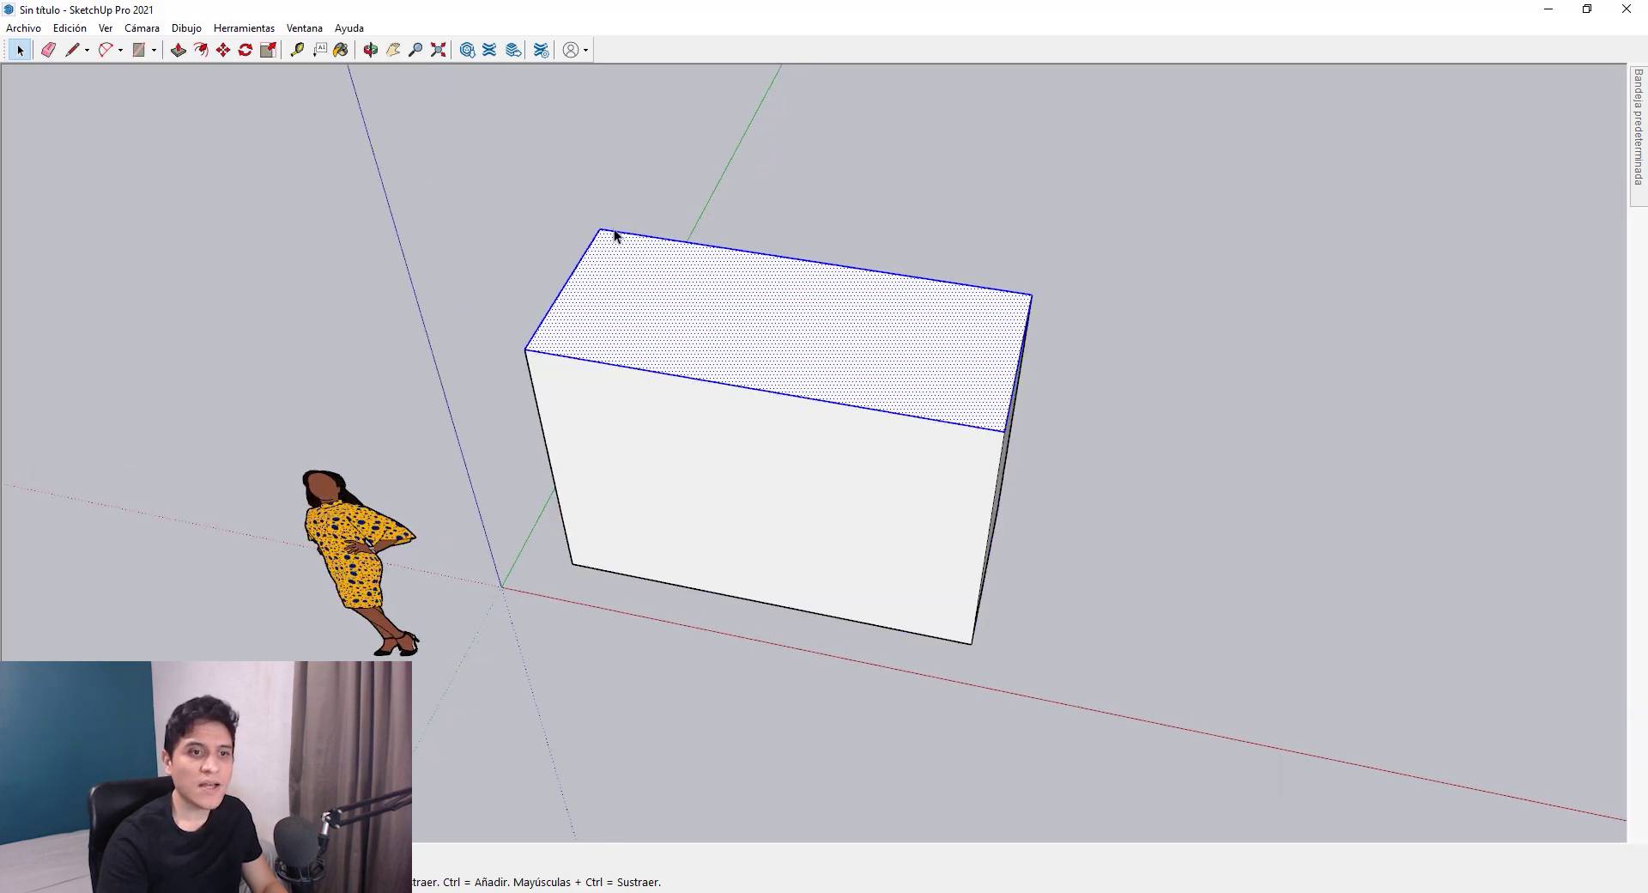
pyautogui.moveTo(551, 227); pyautogui.dragTo(778, 320, button='middle')
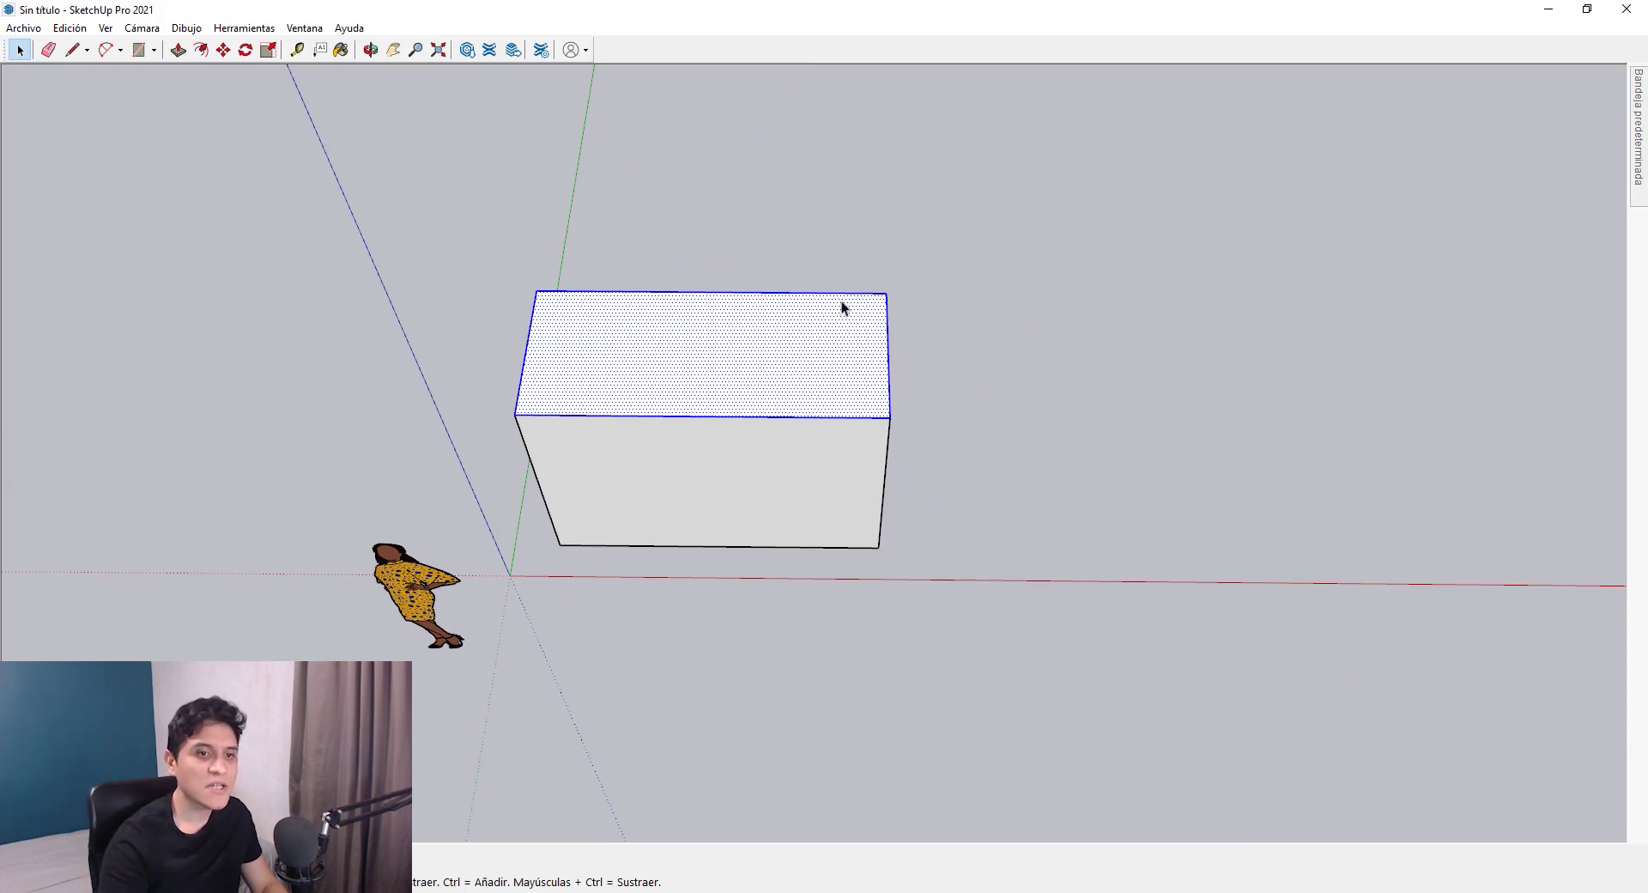
pyautogui.press('m')
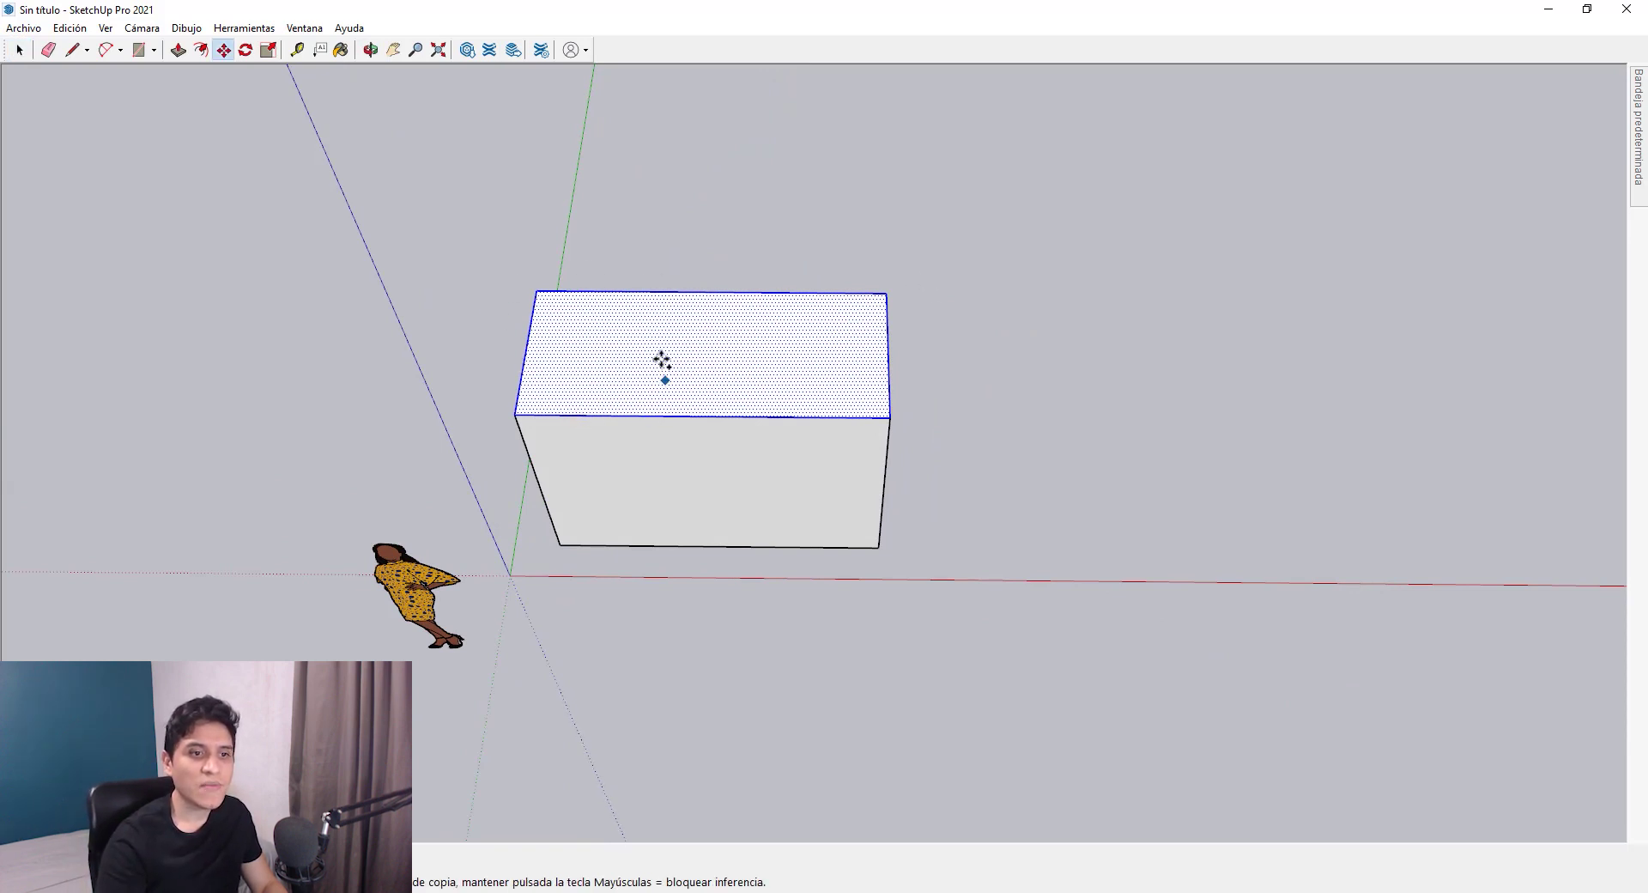
pyautogui.moveTo(687, 383); pyautogui.dragTo(752, 467, button='middle')
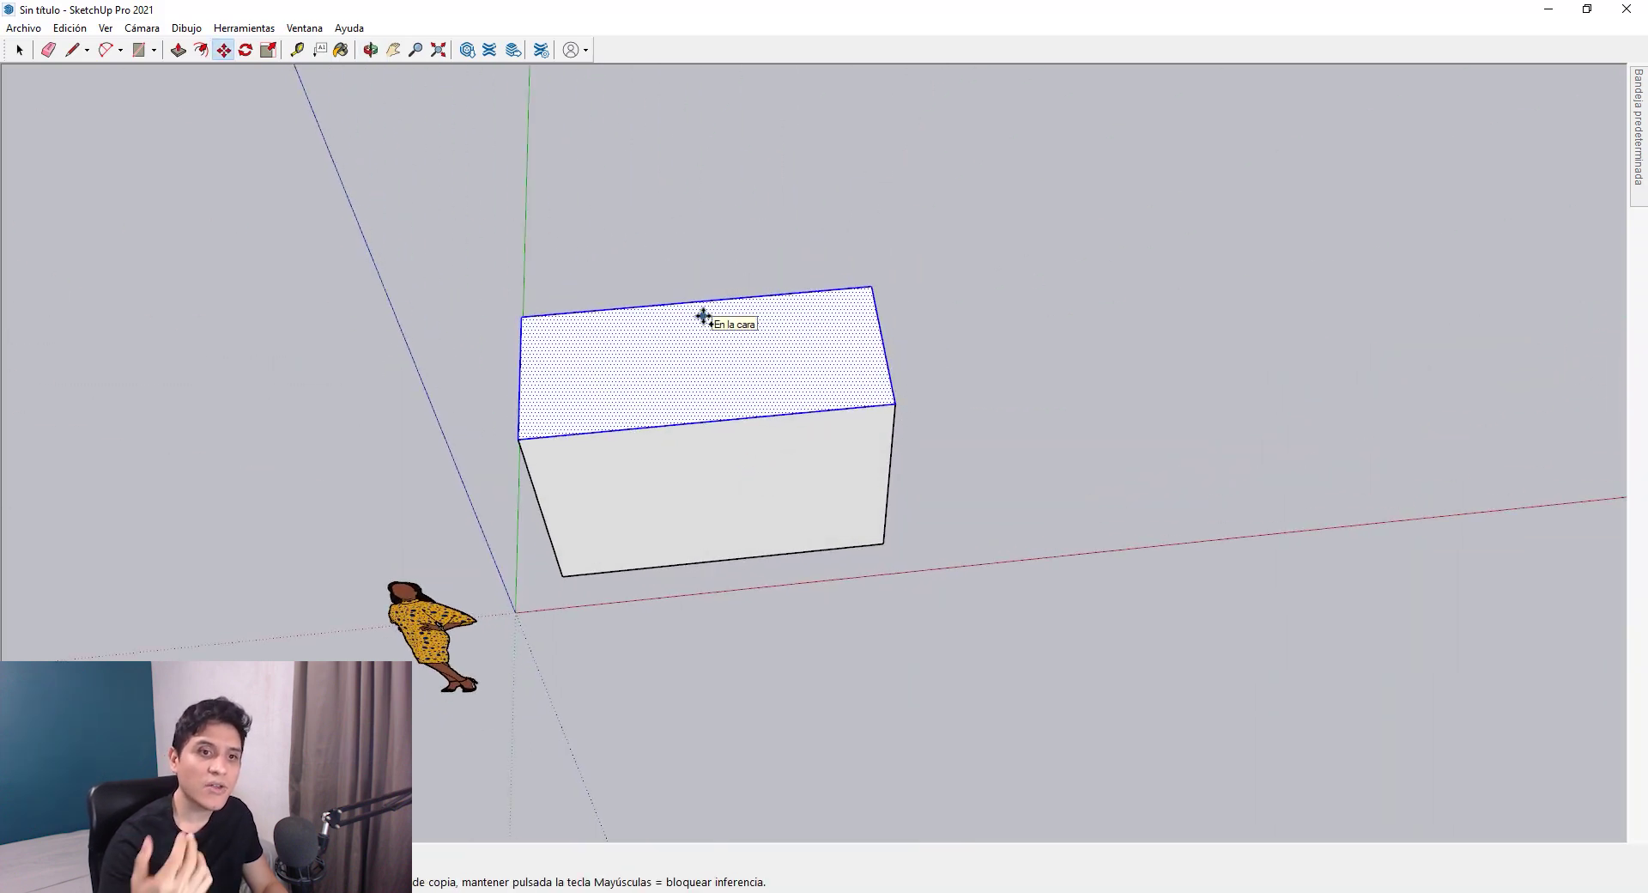
pyautogui.moveTo(809, 313); pyautogui.dragTo(717, 342, button='middle')
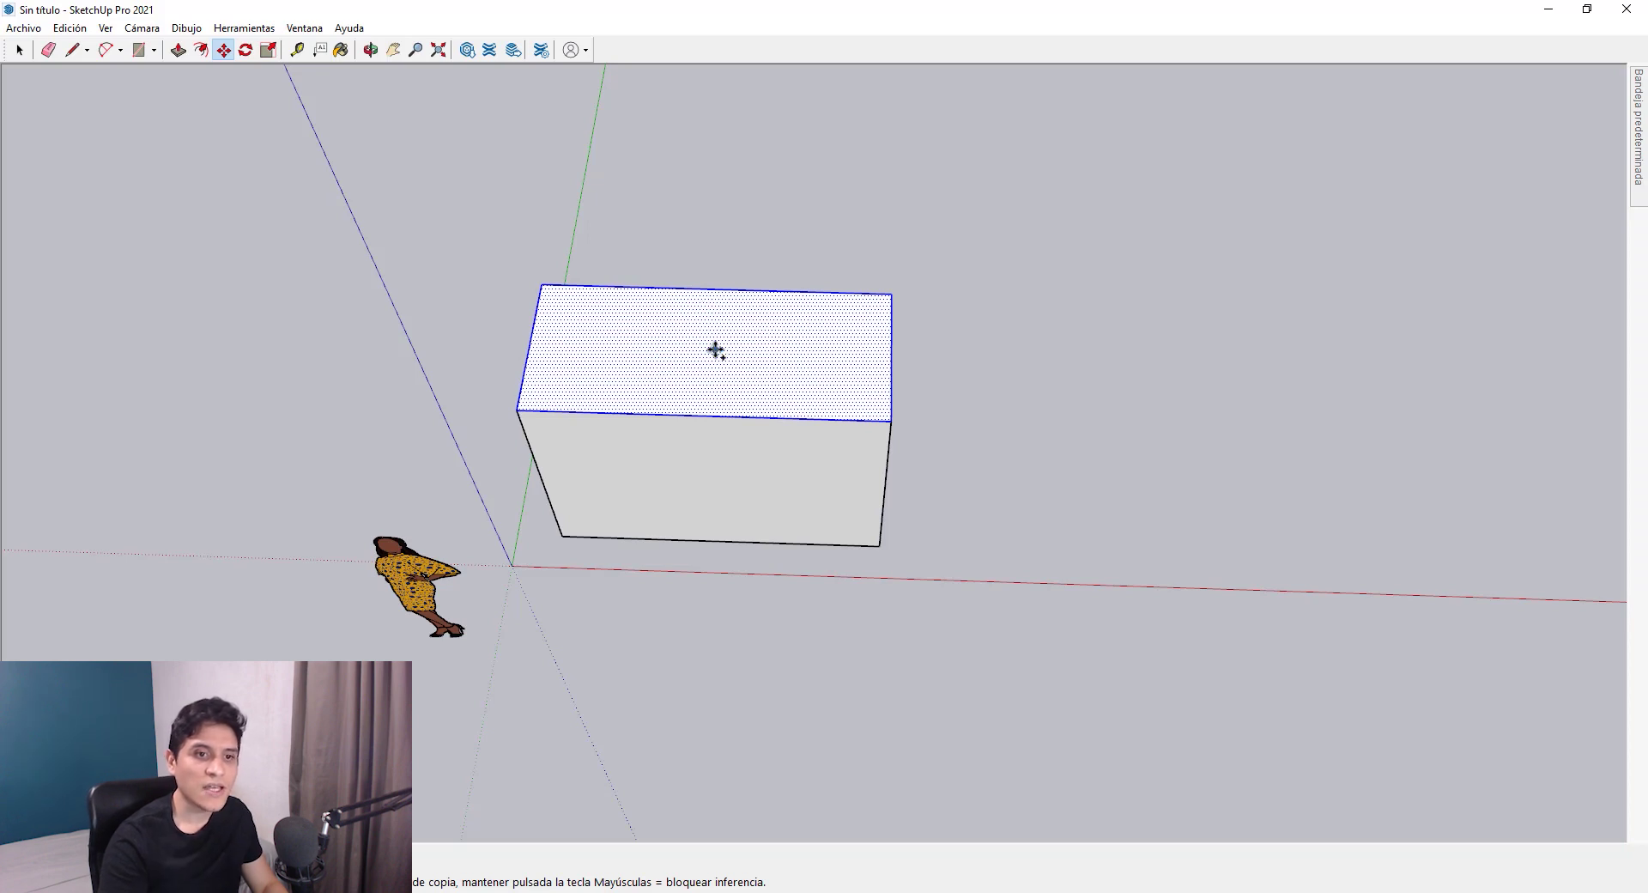
pyautogui.click(716, 351)
pyautogui.press('ctrl')
pyautogui.click(1250, 375)
pyautogui.moveTo(1251, 375)
pyautogui.mouseDown(button='middle')
pyautogui.moveTo(1202, 418)
pyautogui.moveTo(1347, 541)
pyautogui.moveTo(1250, 398)
pyautogui.mouseUp(button='middle')
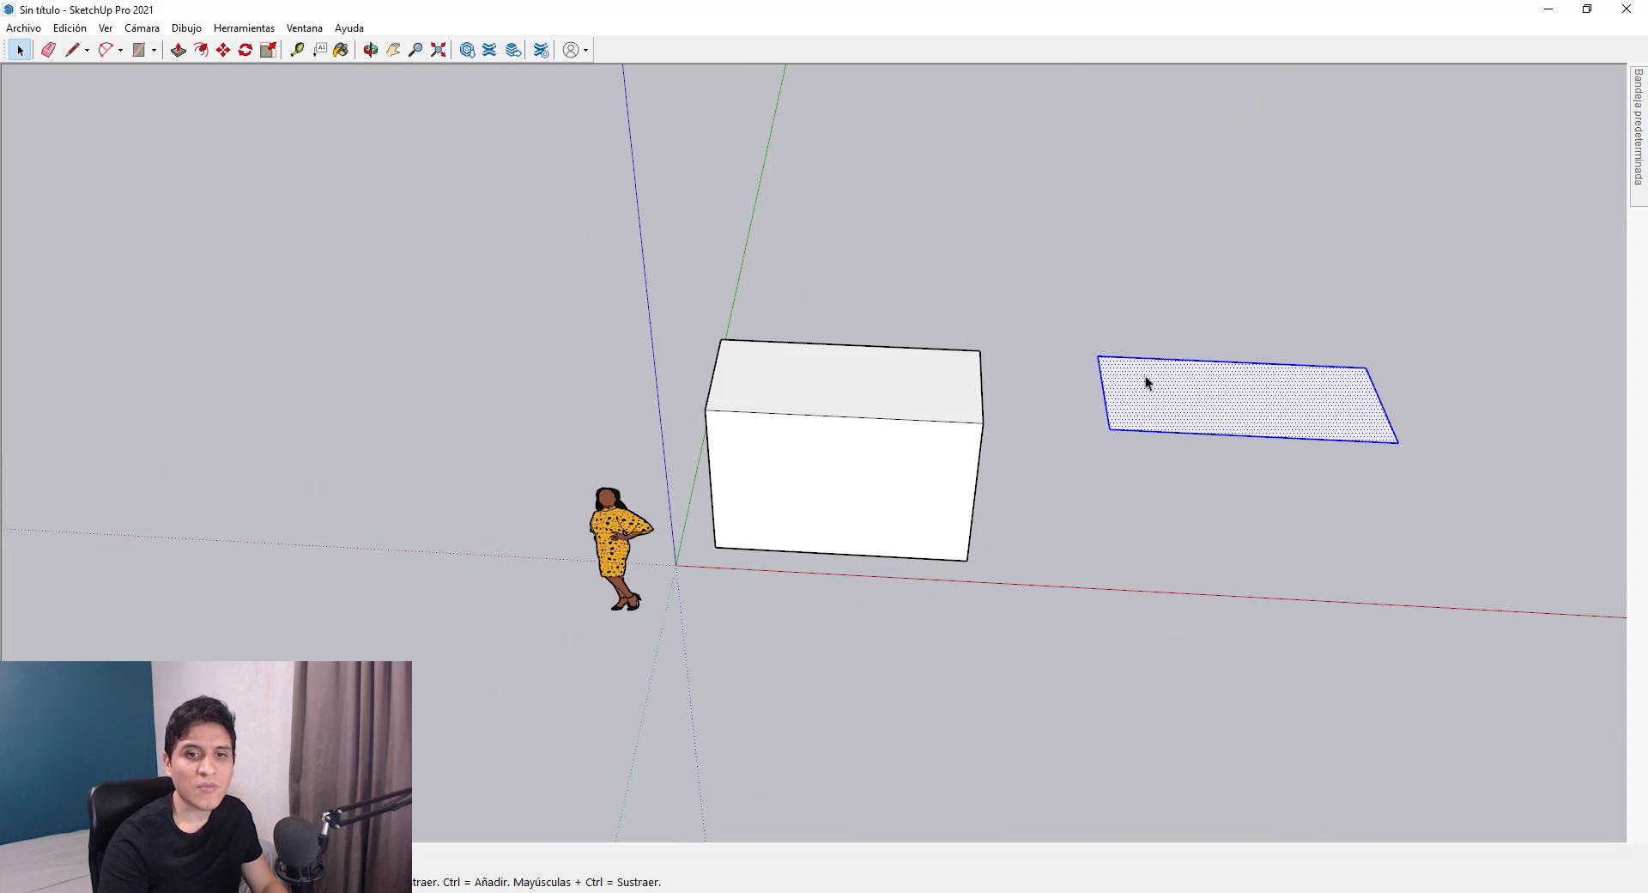
# - Select only the box's top face without its edges and copy it beyond the first copied face
pyautogui.moveTo(1109, 363); pyautogui.dragTo(544, 305, button='middle')
pyautogui.press('m')
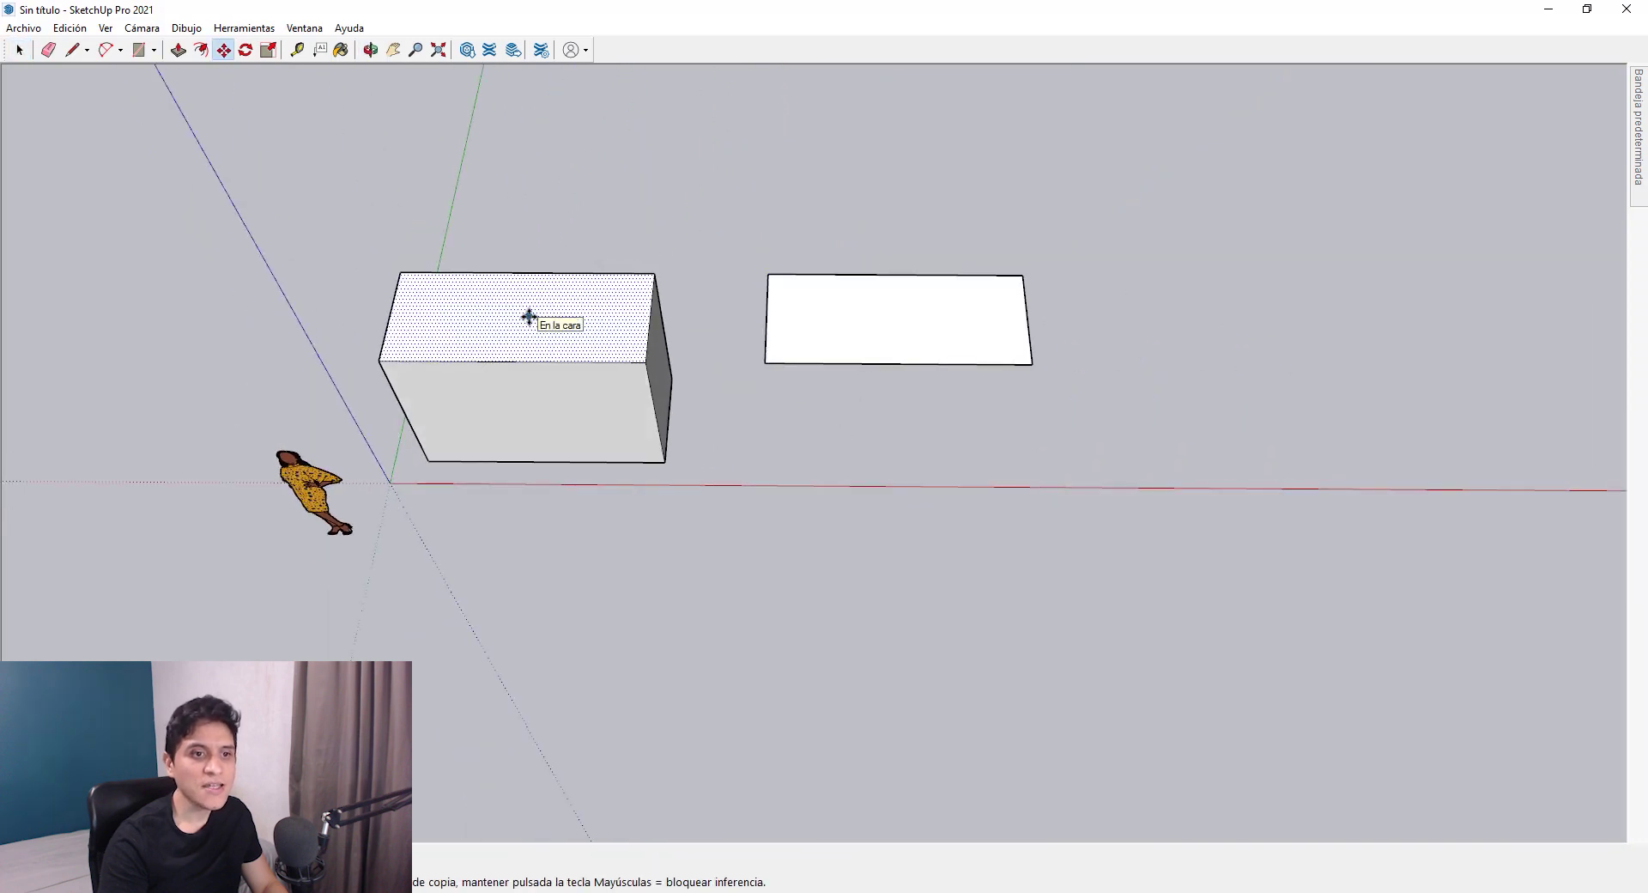
pyautogui.click(529, 317)
pyautogui.press('ctrl')
pyautogui.click(1306, 313)
pyautogui.press('space')
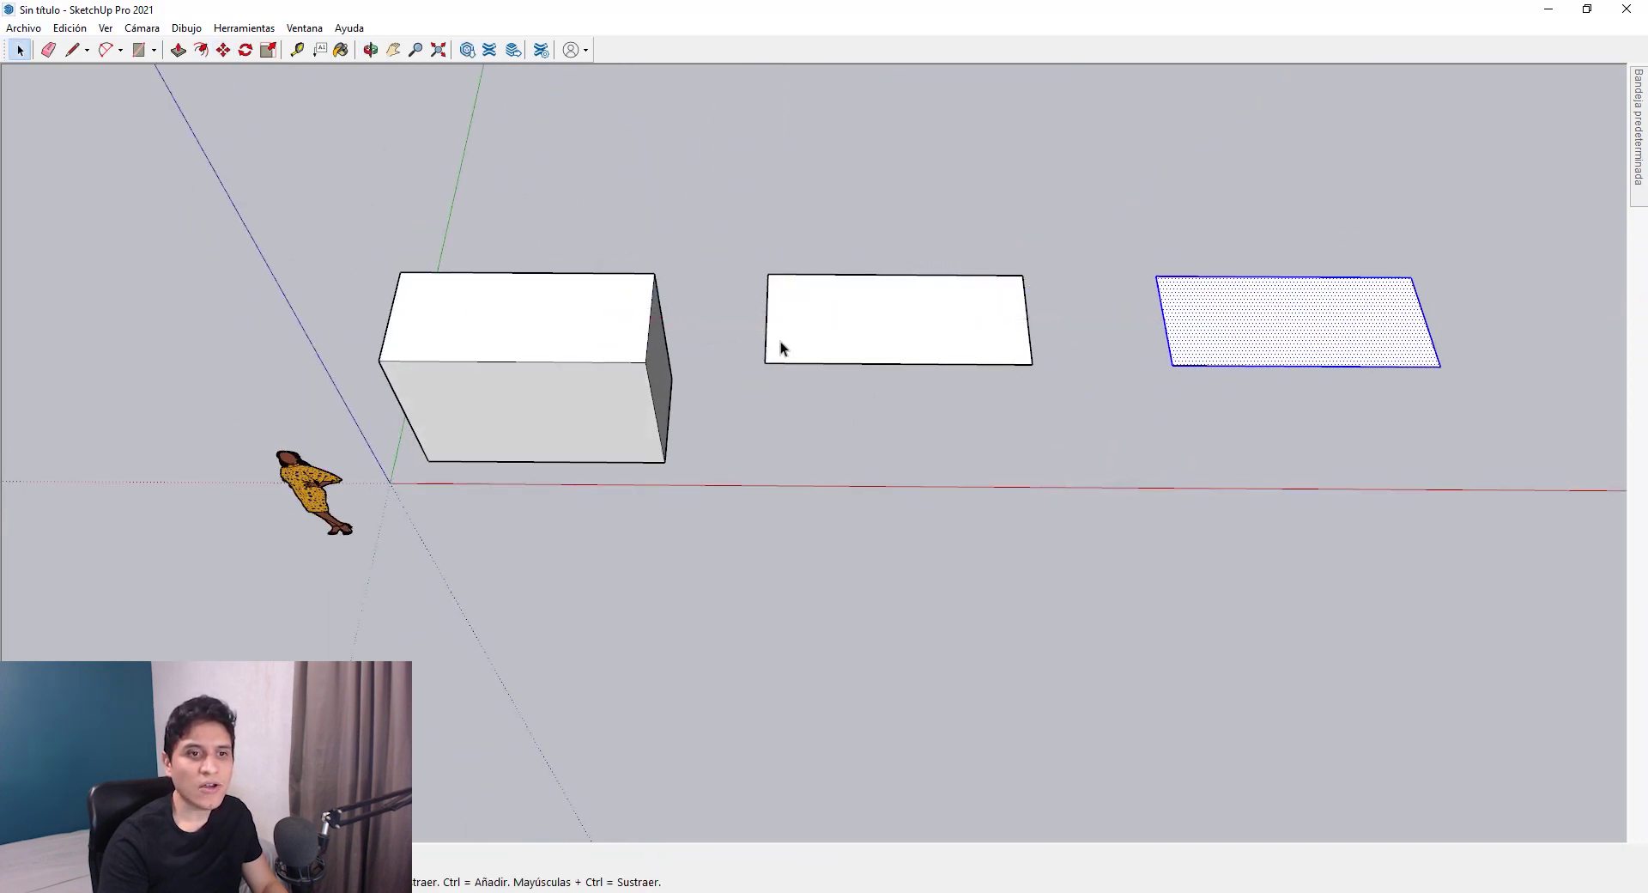
# - Select only the top face of the box, without its edges, and compare it with the two copied faces
pyautogui.click(414, 332)
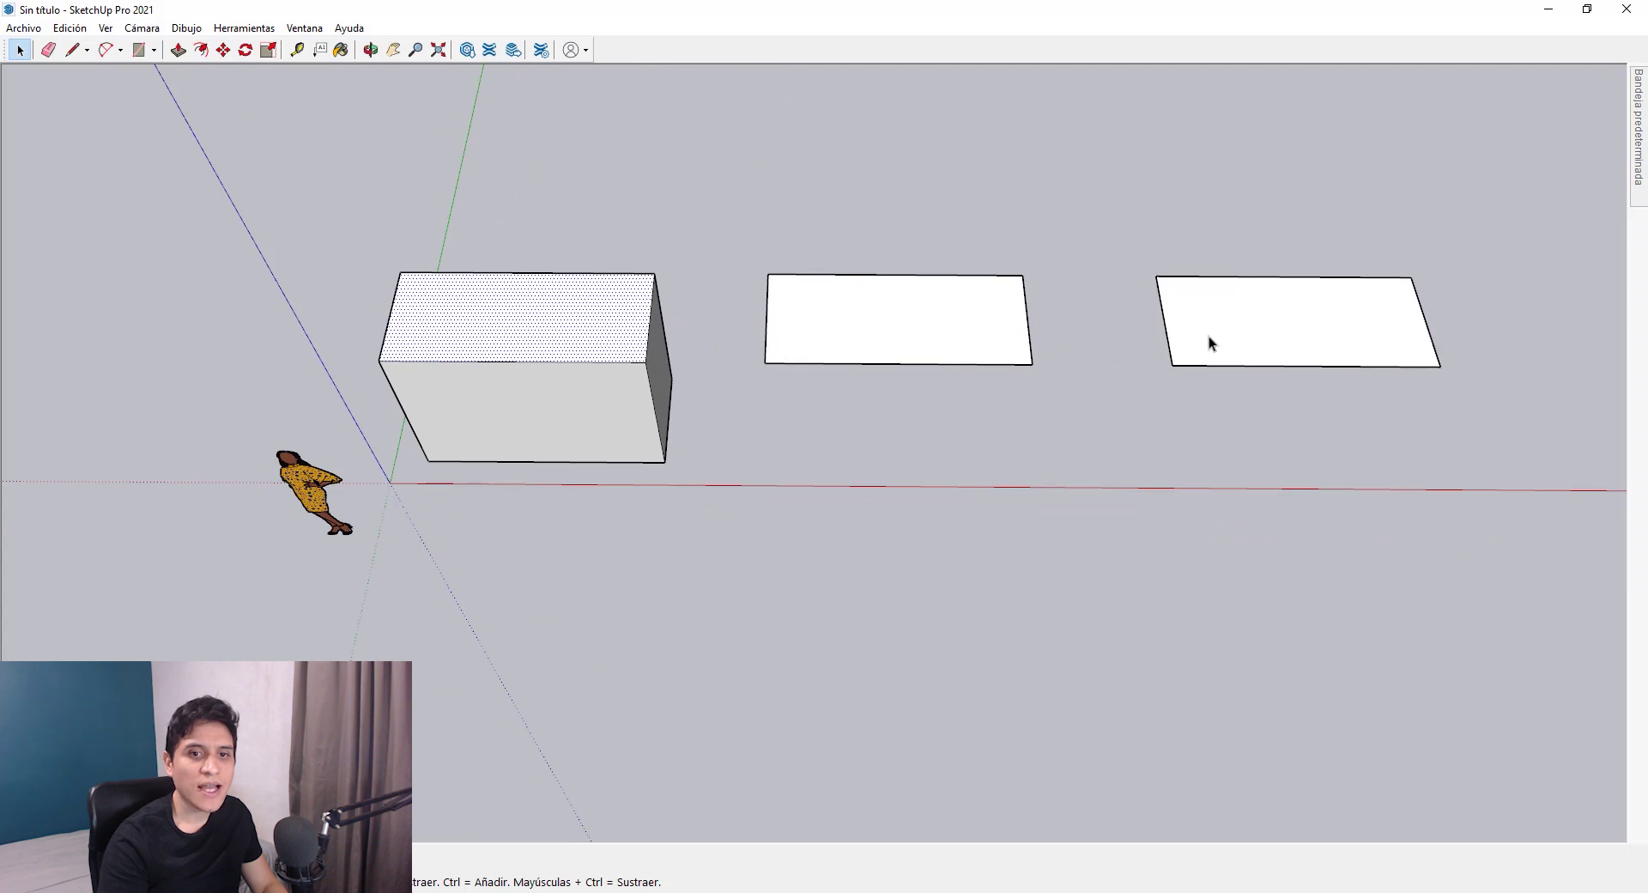
pyautogui.scroll(2, 1207, 343)
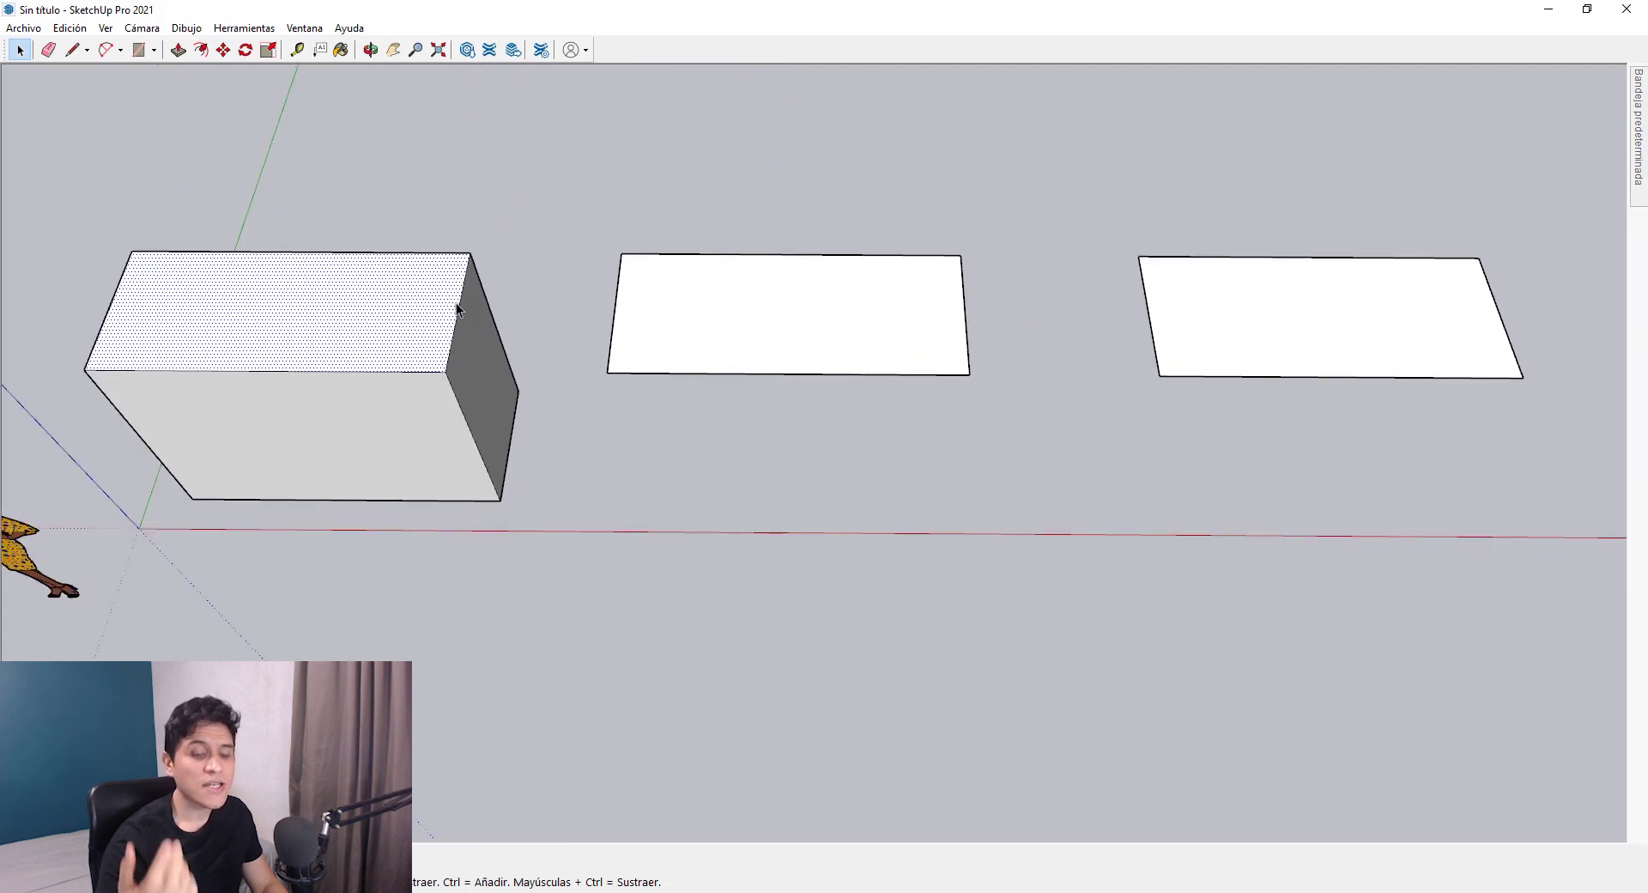
pyautogui.scroll(-4, 442, 379)
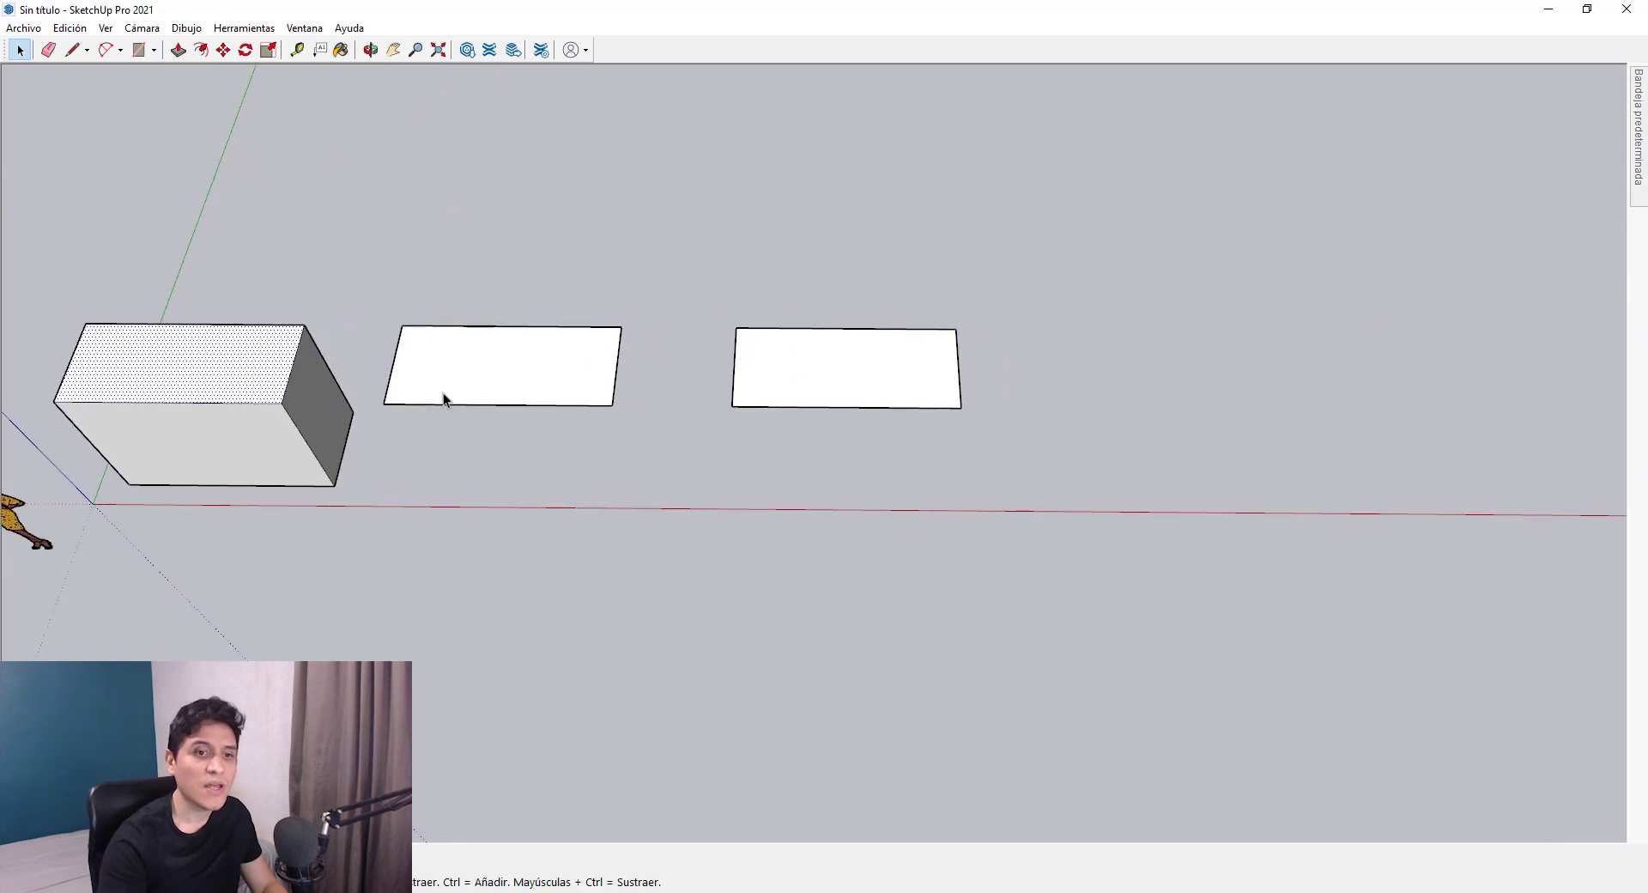
# - Delete both copied faces with their edges, leaving only the box
pyautogui.moveTo(928, 448); pyautogui.dragTo(656, 261)
pyautogui.press('Delete')
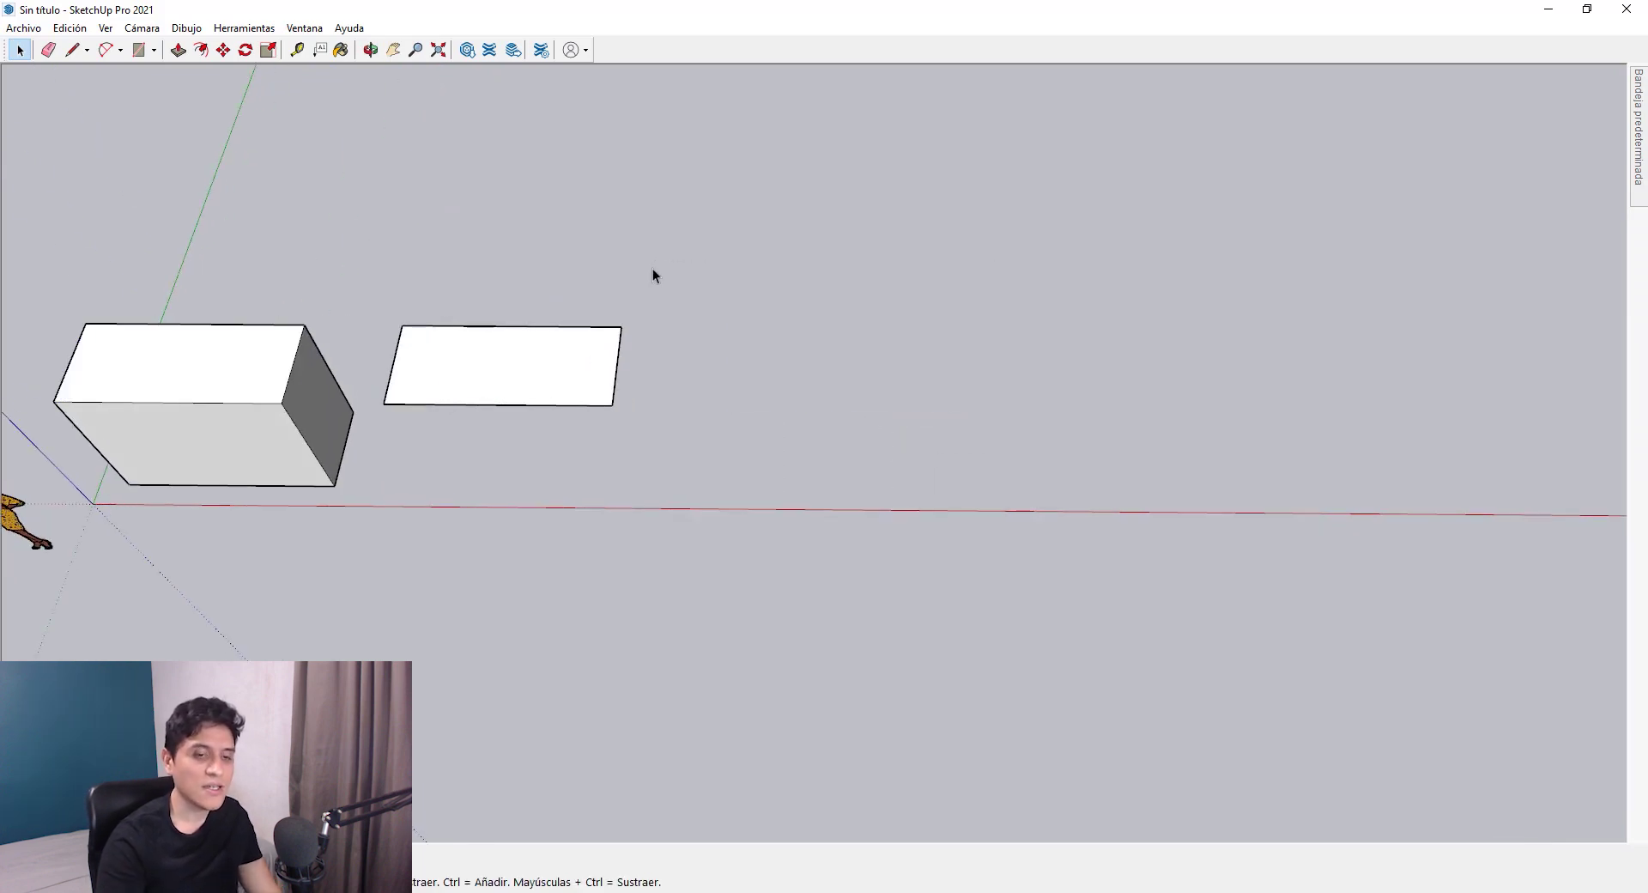
pyautogui.moveTo(750, 519); pyautogui.dragTo(379, 264)
pyautogui.press('Delete')
# - Select the box's top face together with its edges, and clear the selection
pyautogui.click(229, 348)
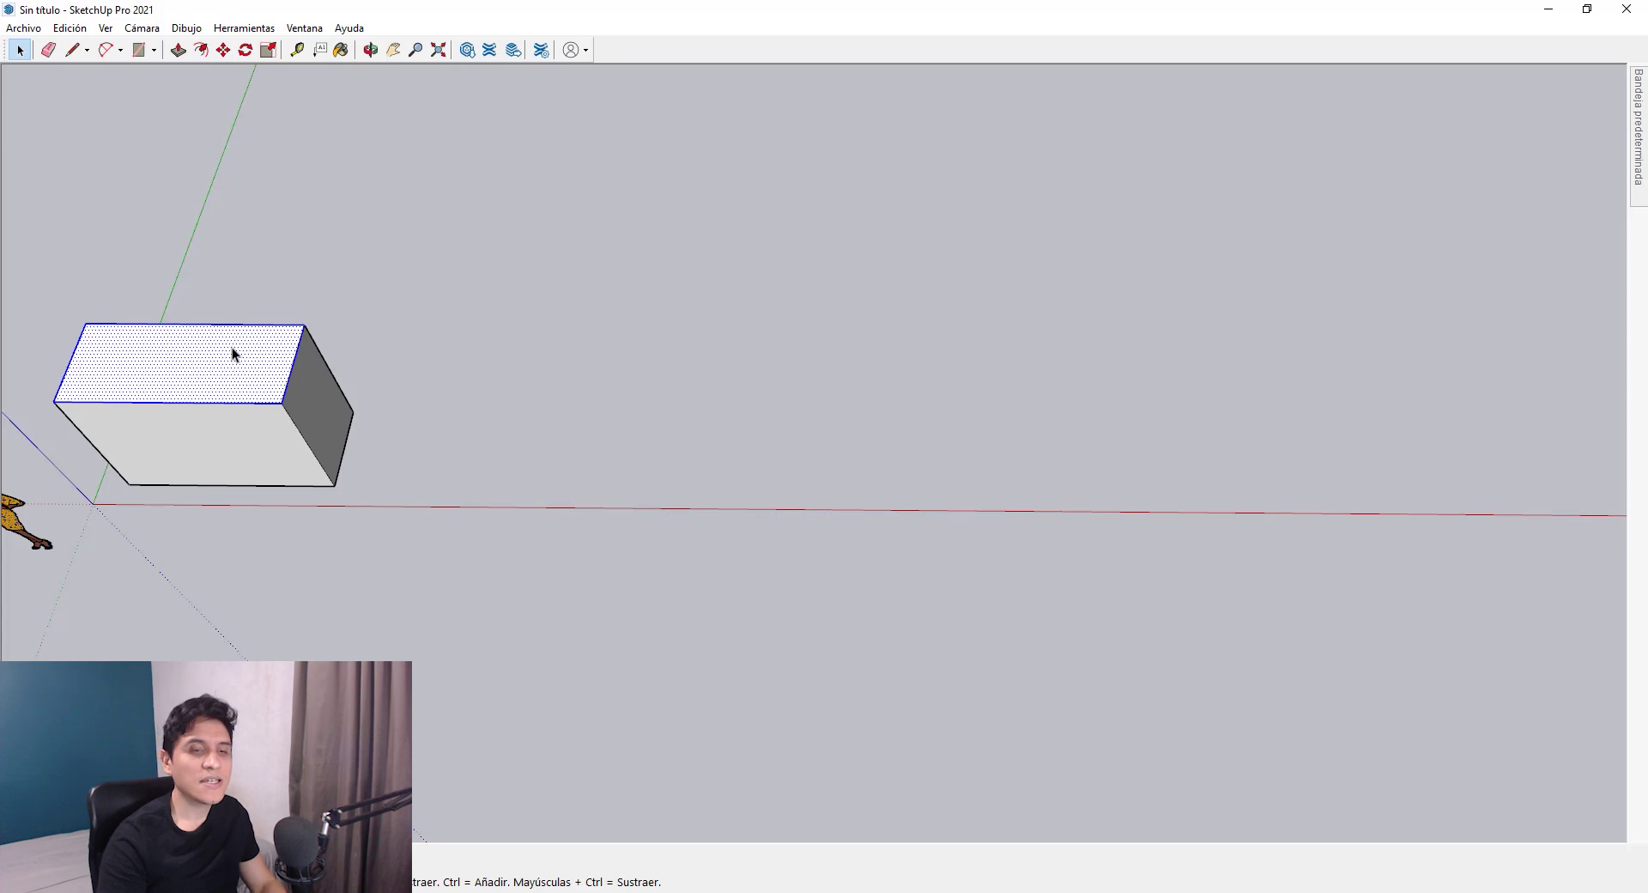
pyautogui.keyDown('shift'); pyautogui.moveTo(416, 368); pyautogui.dragTo(795, 489, button='middle'); pyautogui.keyUp('shift')
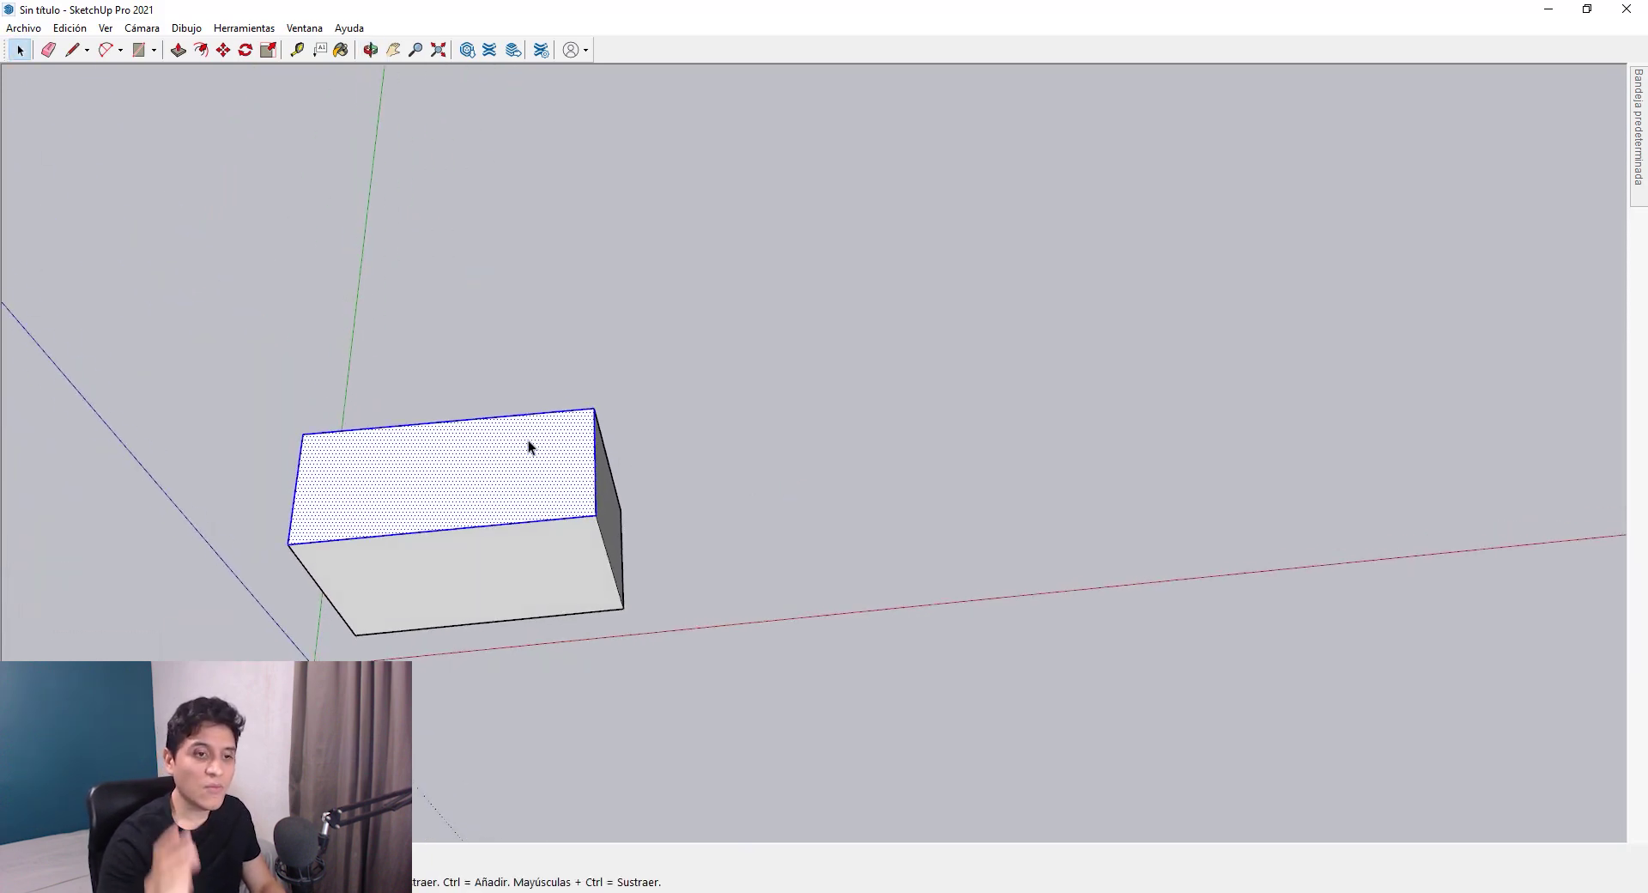
pyautogui.moveTo(527, 445); pyautogui.dragTo(874, 420, button='middle')
pyautogui.click(874, 418)
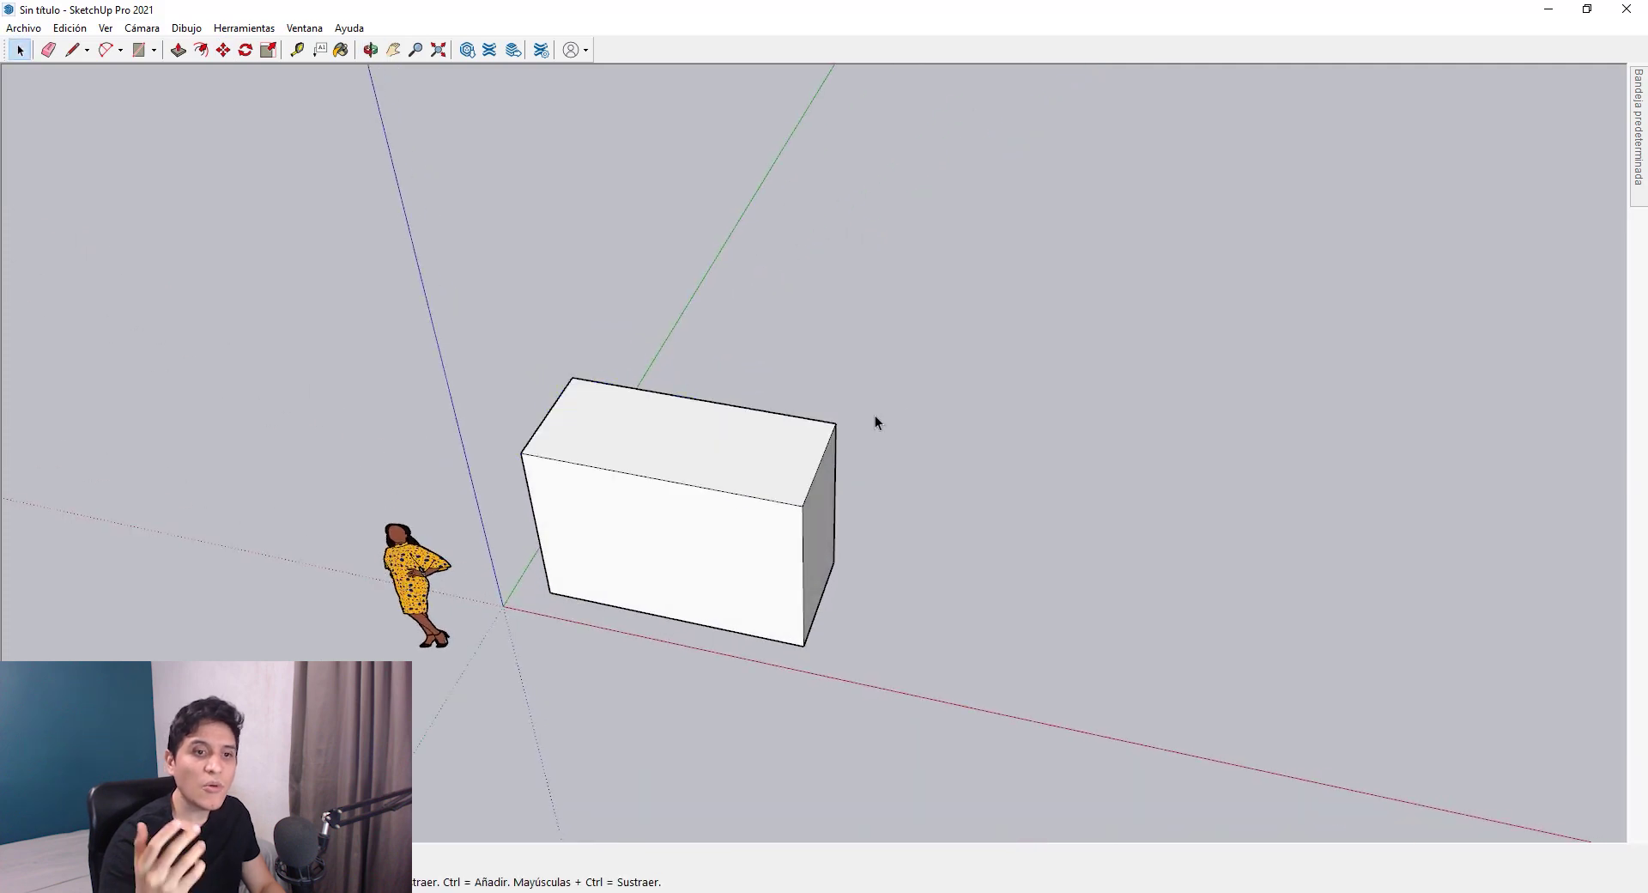
# - Select all connected faces and edges of the box and make them into a group
pyautogui.scroll(-1, 709, 423)
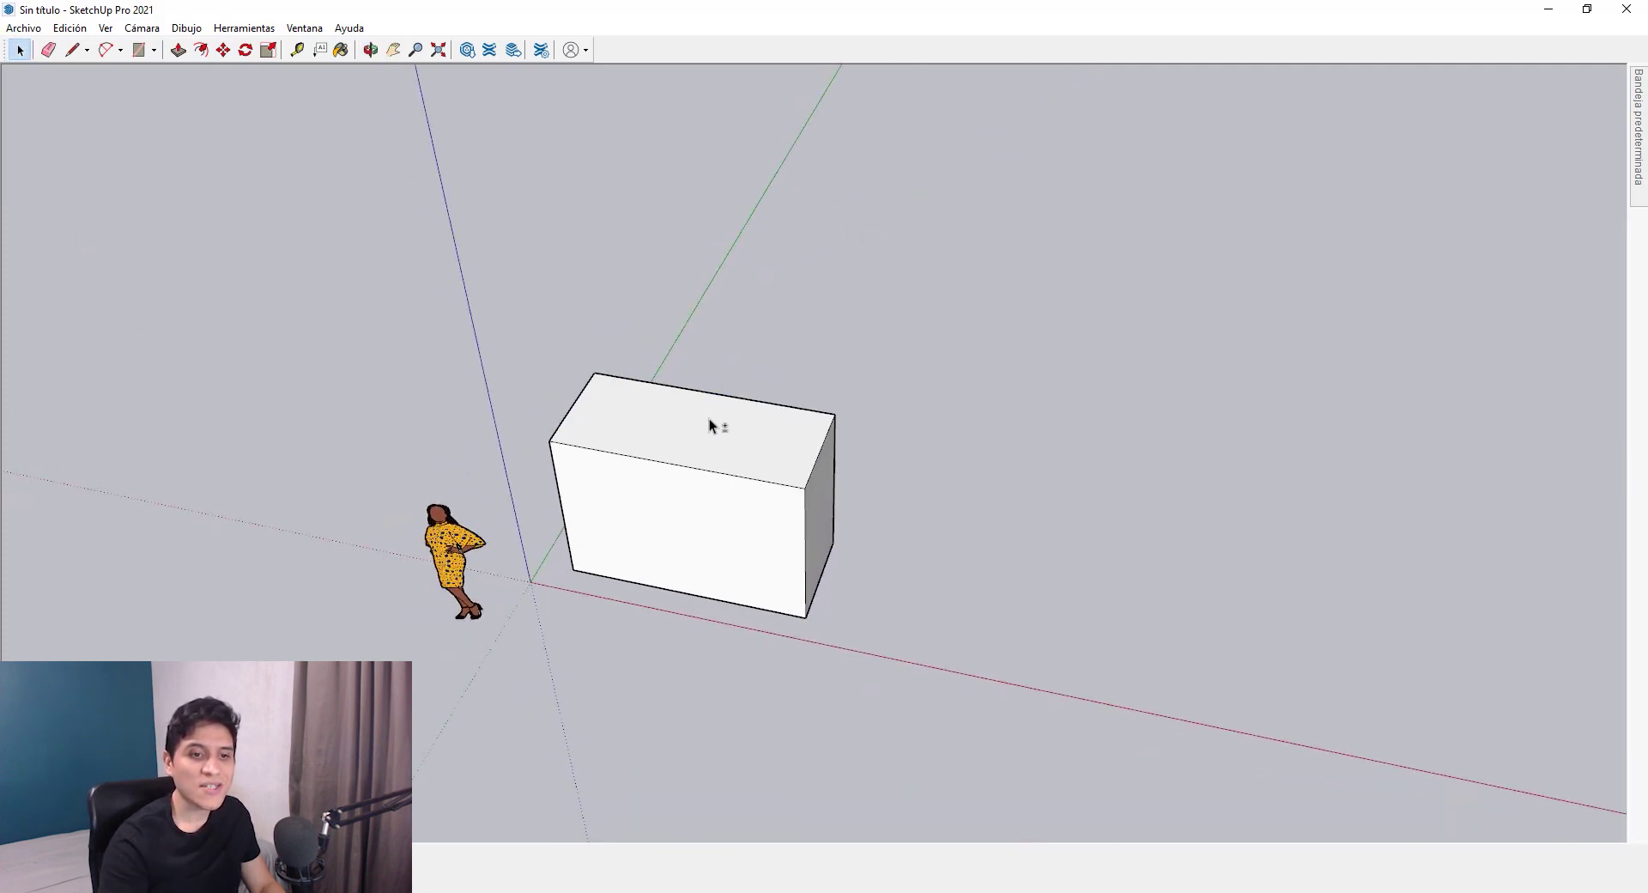
pyautogui.moveTo(708, 419); pyautogui.dragTo(666, 327, button='middle')
pyautogui.scroll(2, 709, 493)
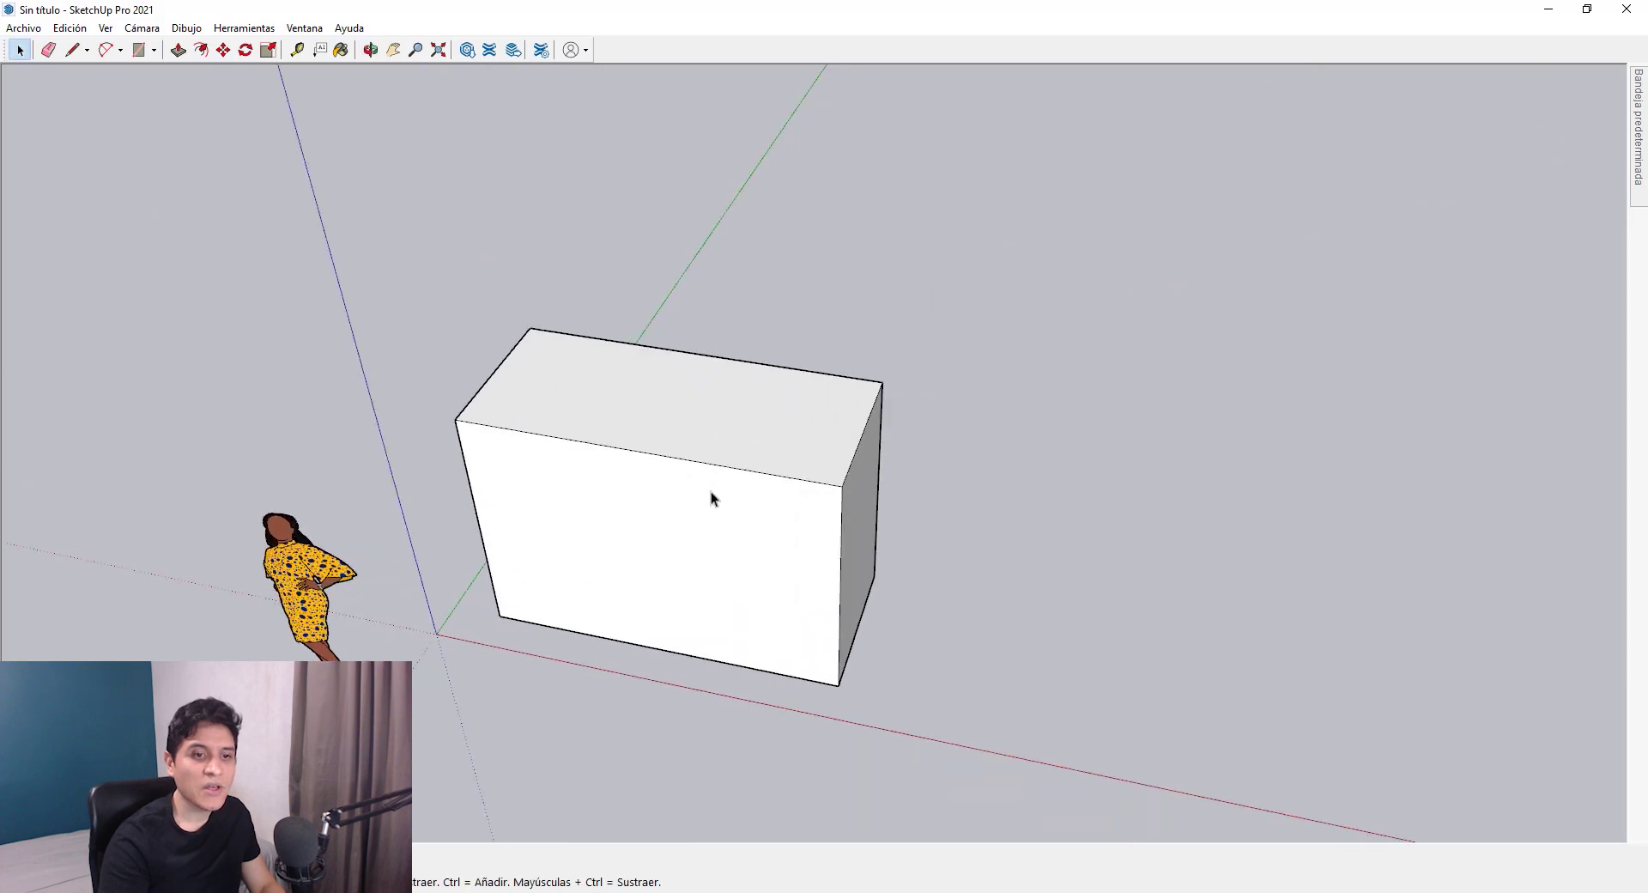
pyautogui.keyDown('shift'); pyautogui.moveTo(709, 493); pyautogui.dragTo(835, 423, button='middle'); pyautogui.keyUp('shift')
pyautogui.tripleClick(844, 431)
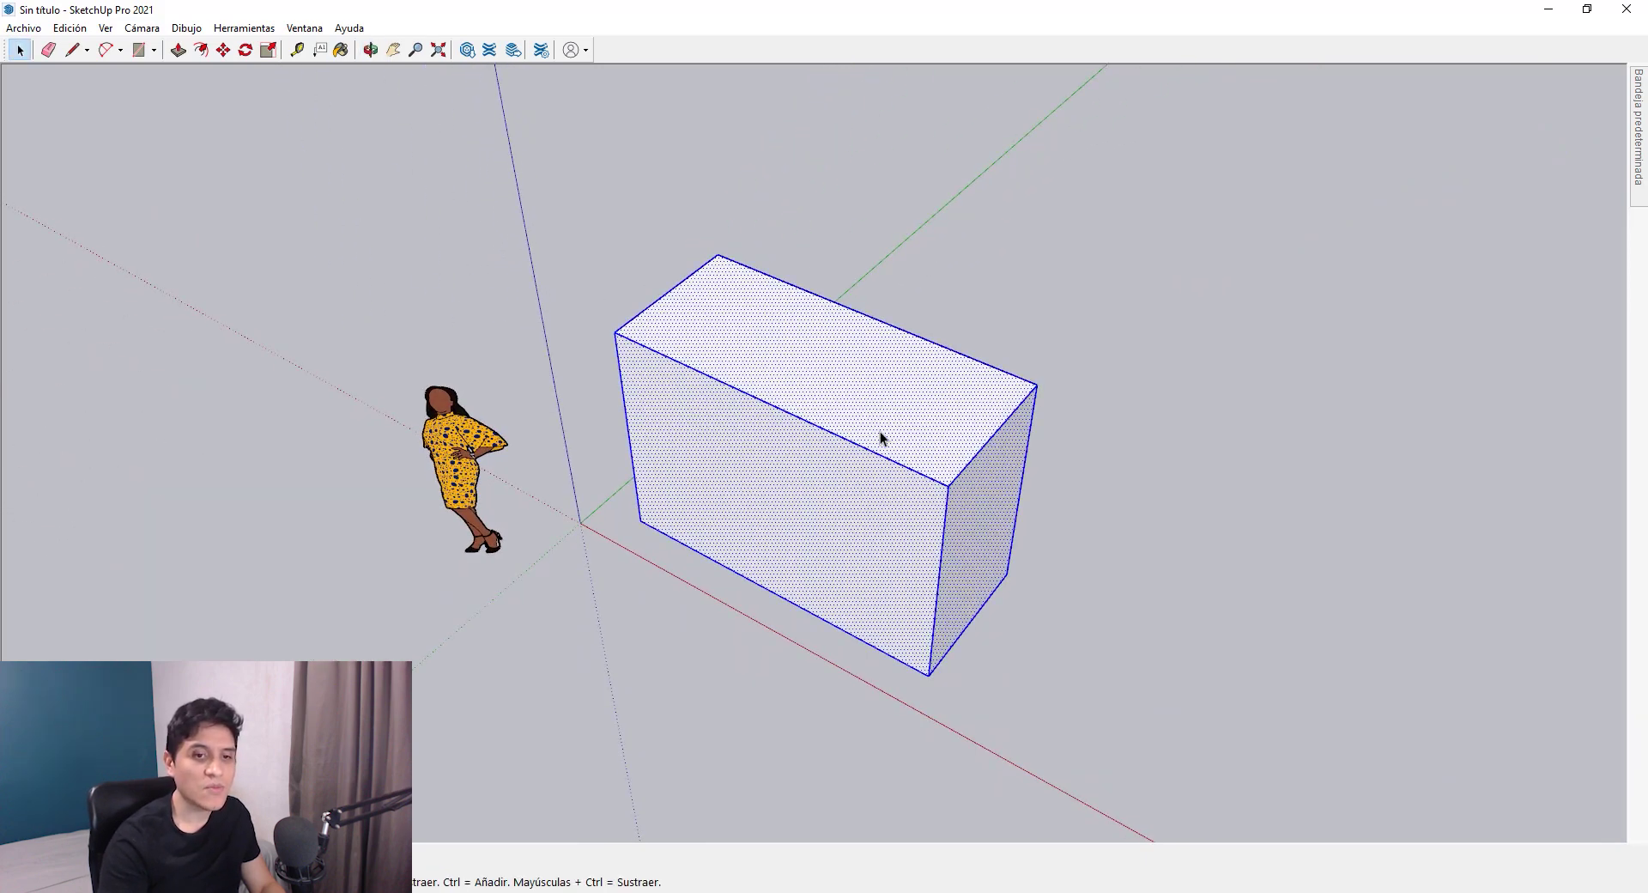
pyautogui.moveTo(879, 438); pyautogui.dragTo(700, 363, button='middle')
pyautogui.rightClick(704, 374)
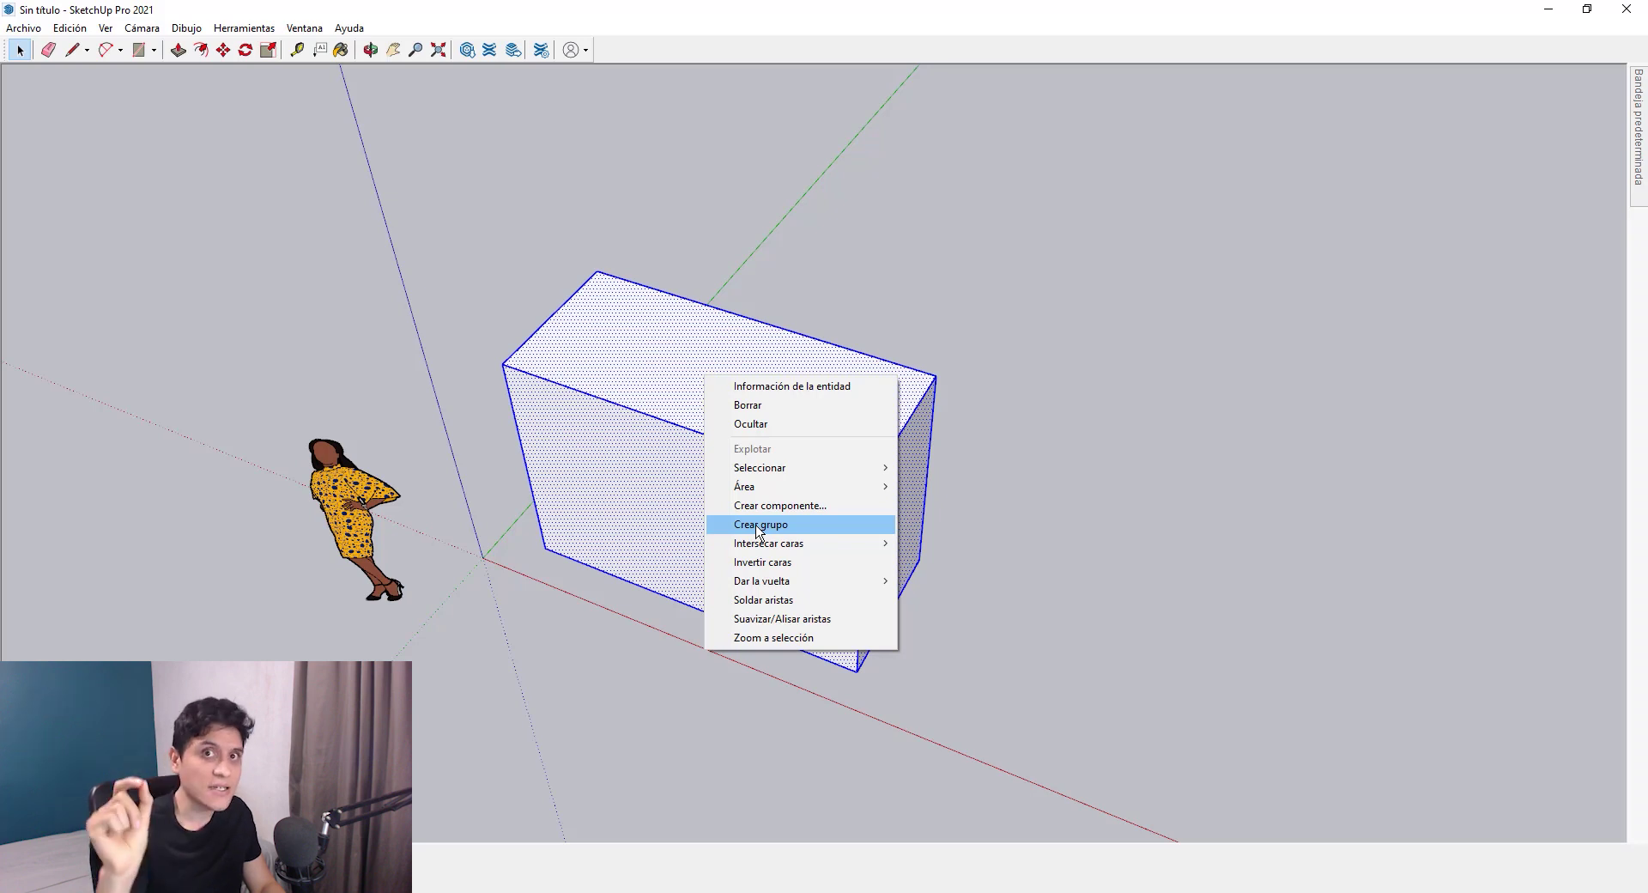
pyautogui.tripleClick(633, 337)
pyautogui.moveTo(747, 412); pyautogui.dragTo(805, 441, button='middle')
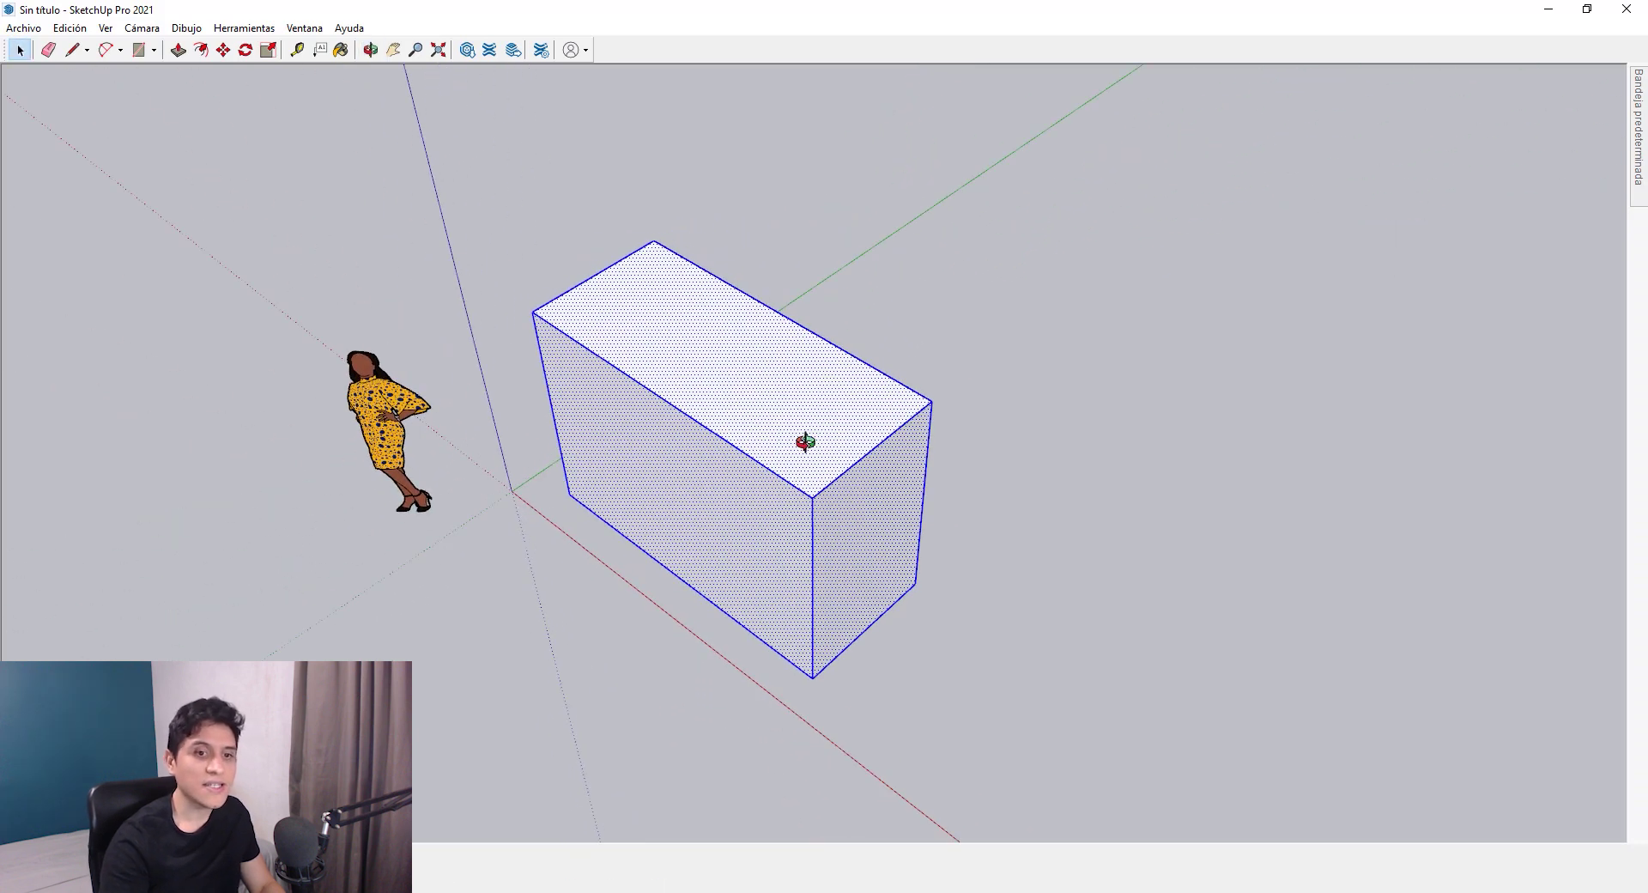
pyautogui.rightClick(723, 367)
pyautogui.click(689, 367)
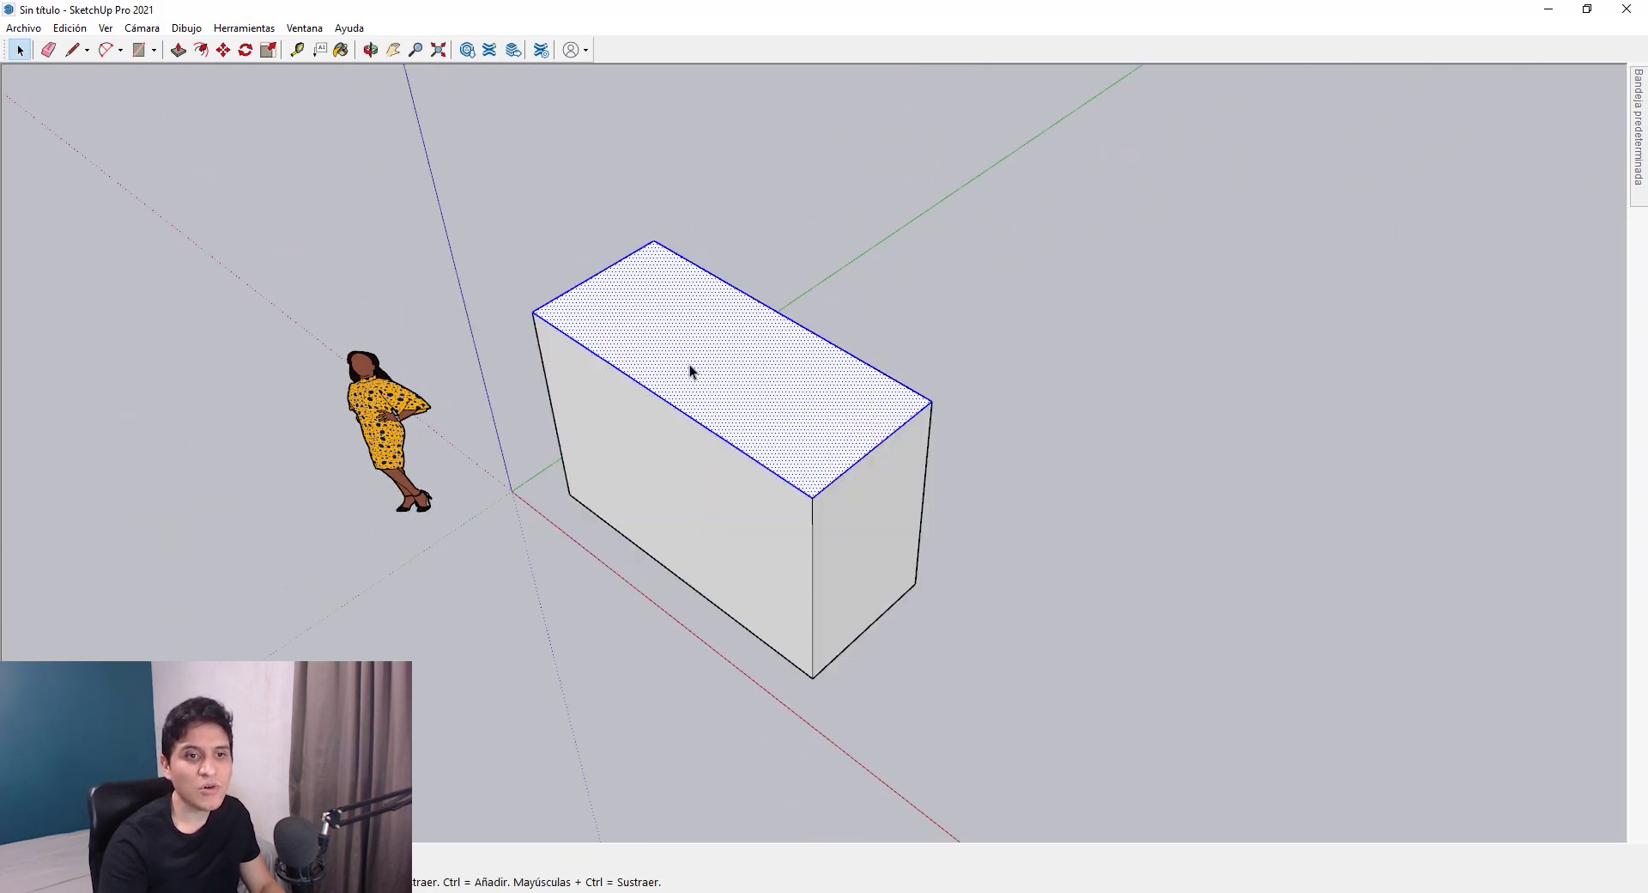
pyautogui.tripleClick(689, 369)
pyautogui.moveTo(743, 383); pyautogui.dragTo(801, 522, button='middle')
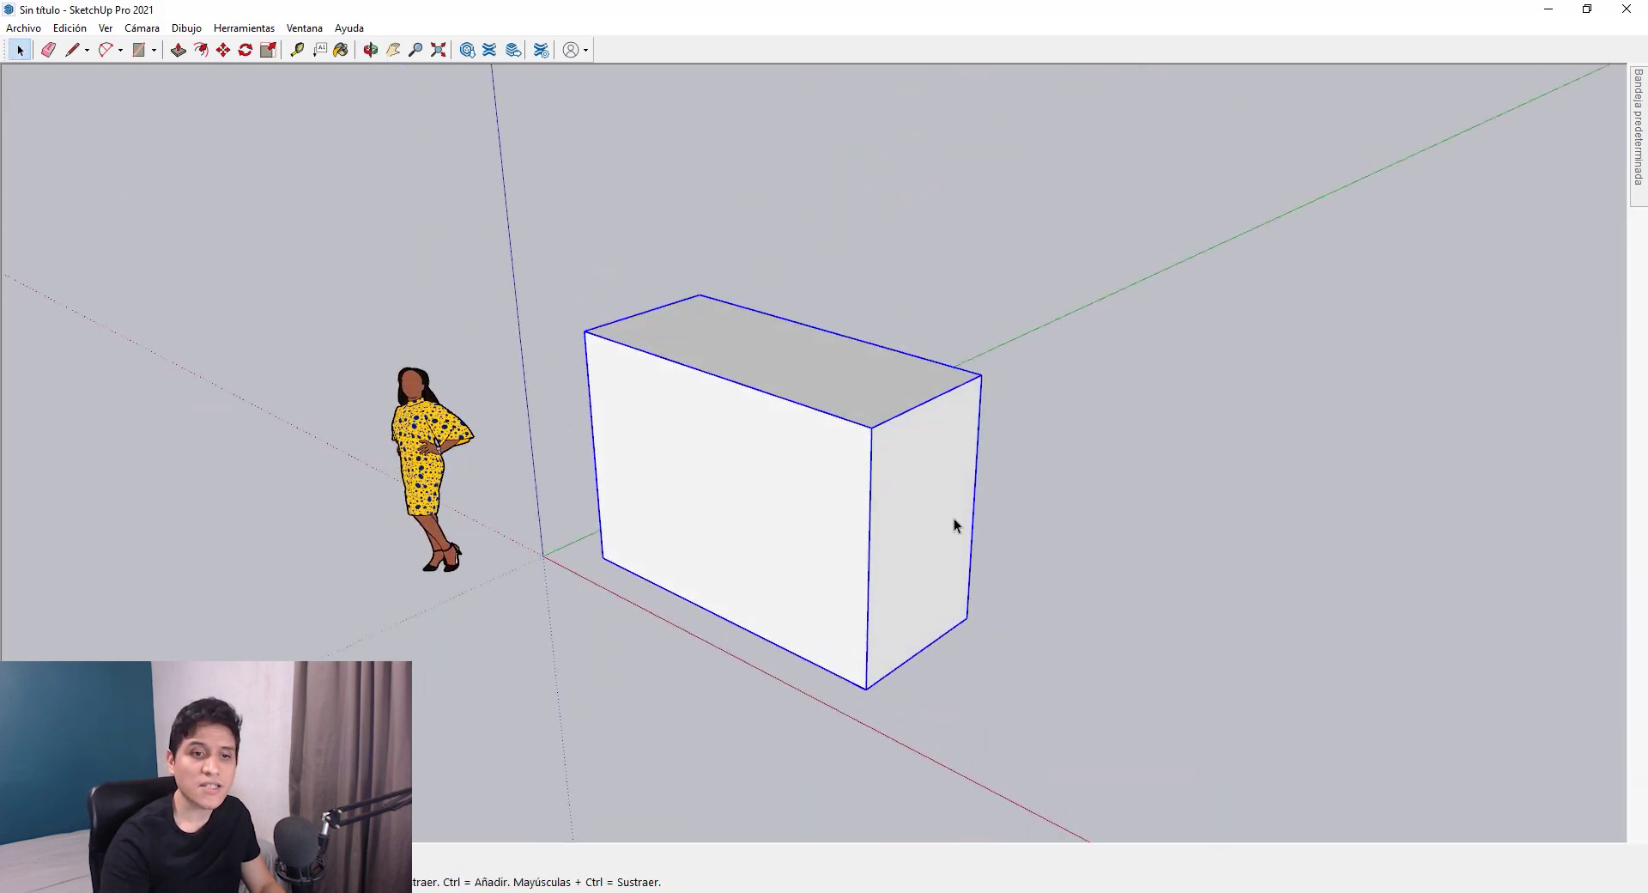
# - Copy the grouped box to a spot beside the original along the red axis
pyautogui.press('m')
pyautogui.scroll(-3, 954, 518)
pyautogui.moveTo(955, 517); pyautogui.dragTo(839, 618, button='middle')
pyautogui.click(839, 617)
pyautogui.press('ctrl')
pyautogui.click(1125, 610)
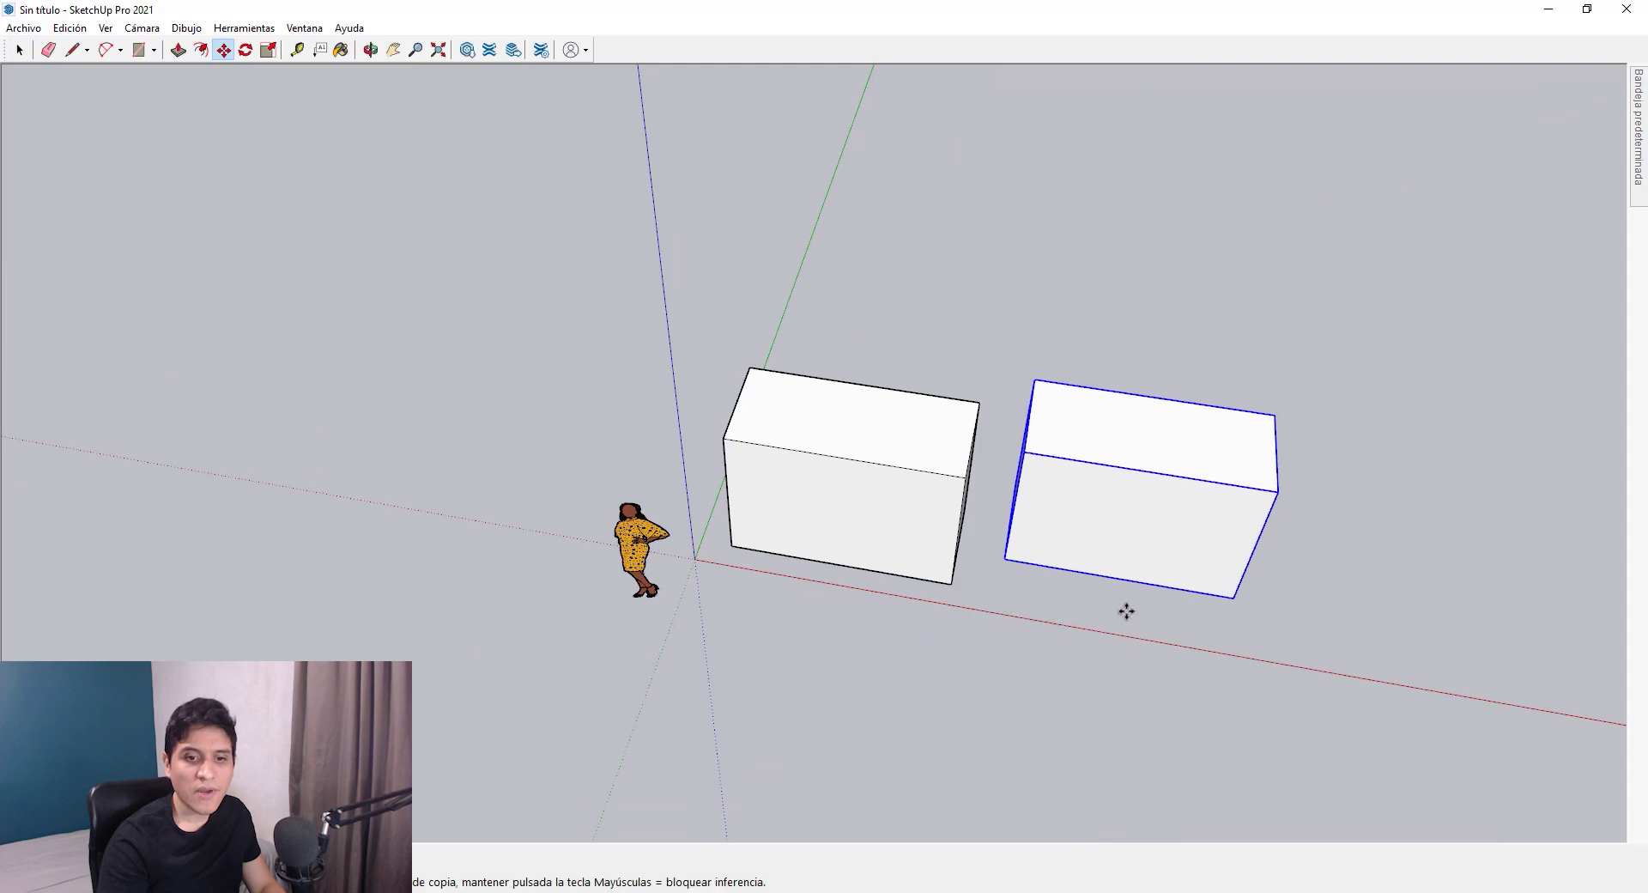
# - Explode the copied group into loose faces and edges, and clear the selection
pyautogui.press('space')
pyautogui.rightClick(1095, 468)
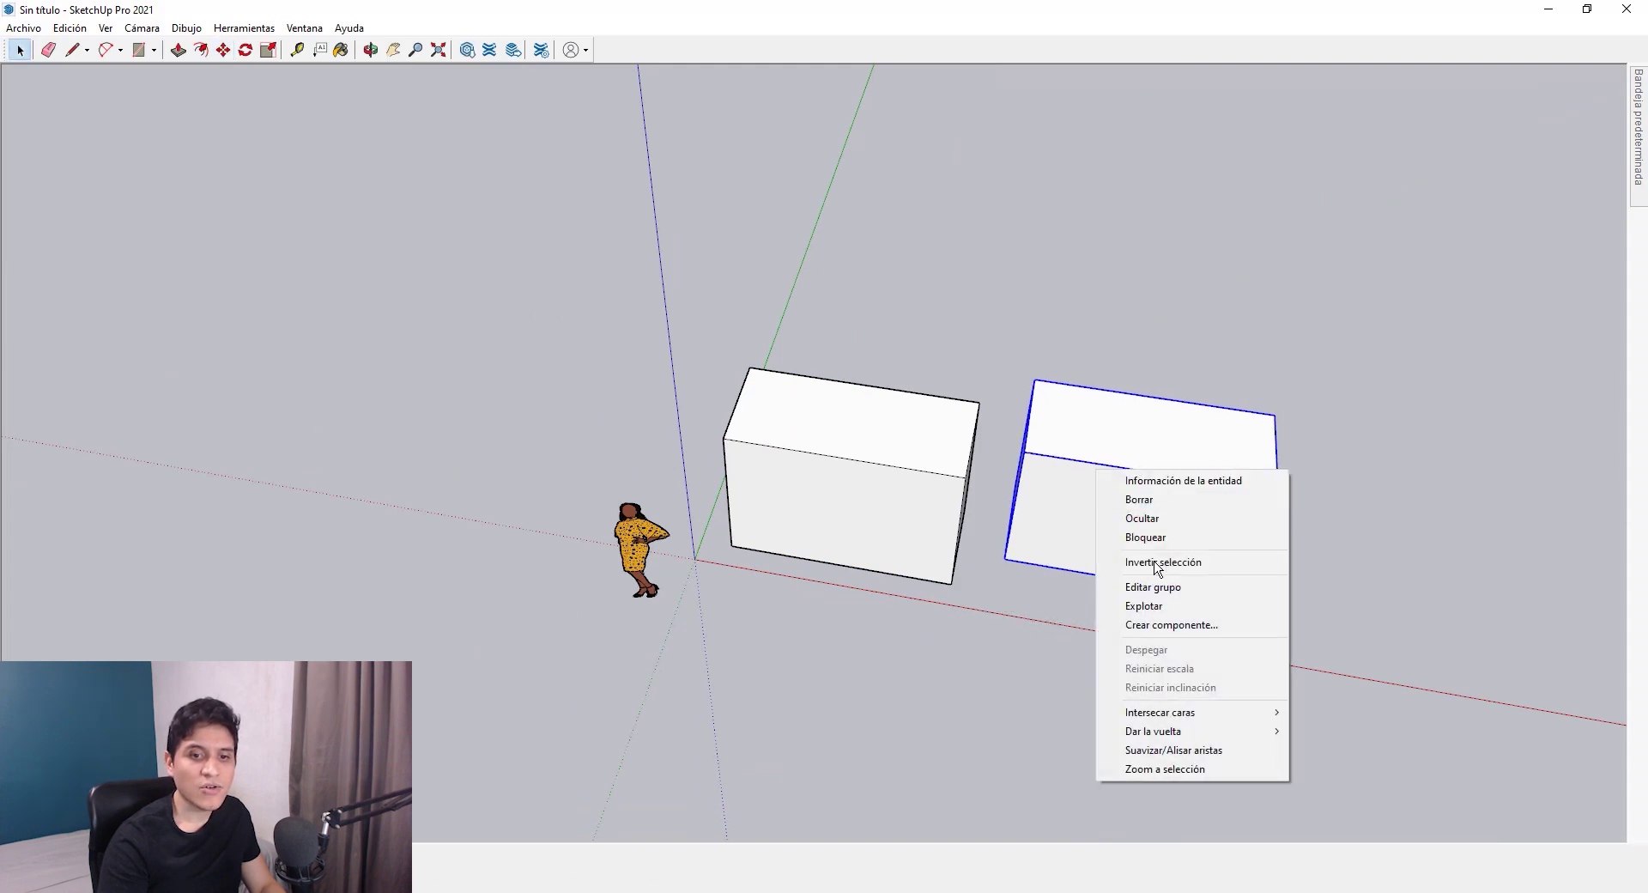
pyautogui.click(1133, 590)
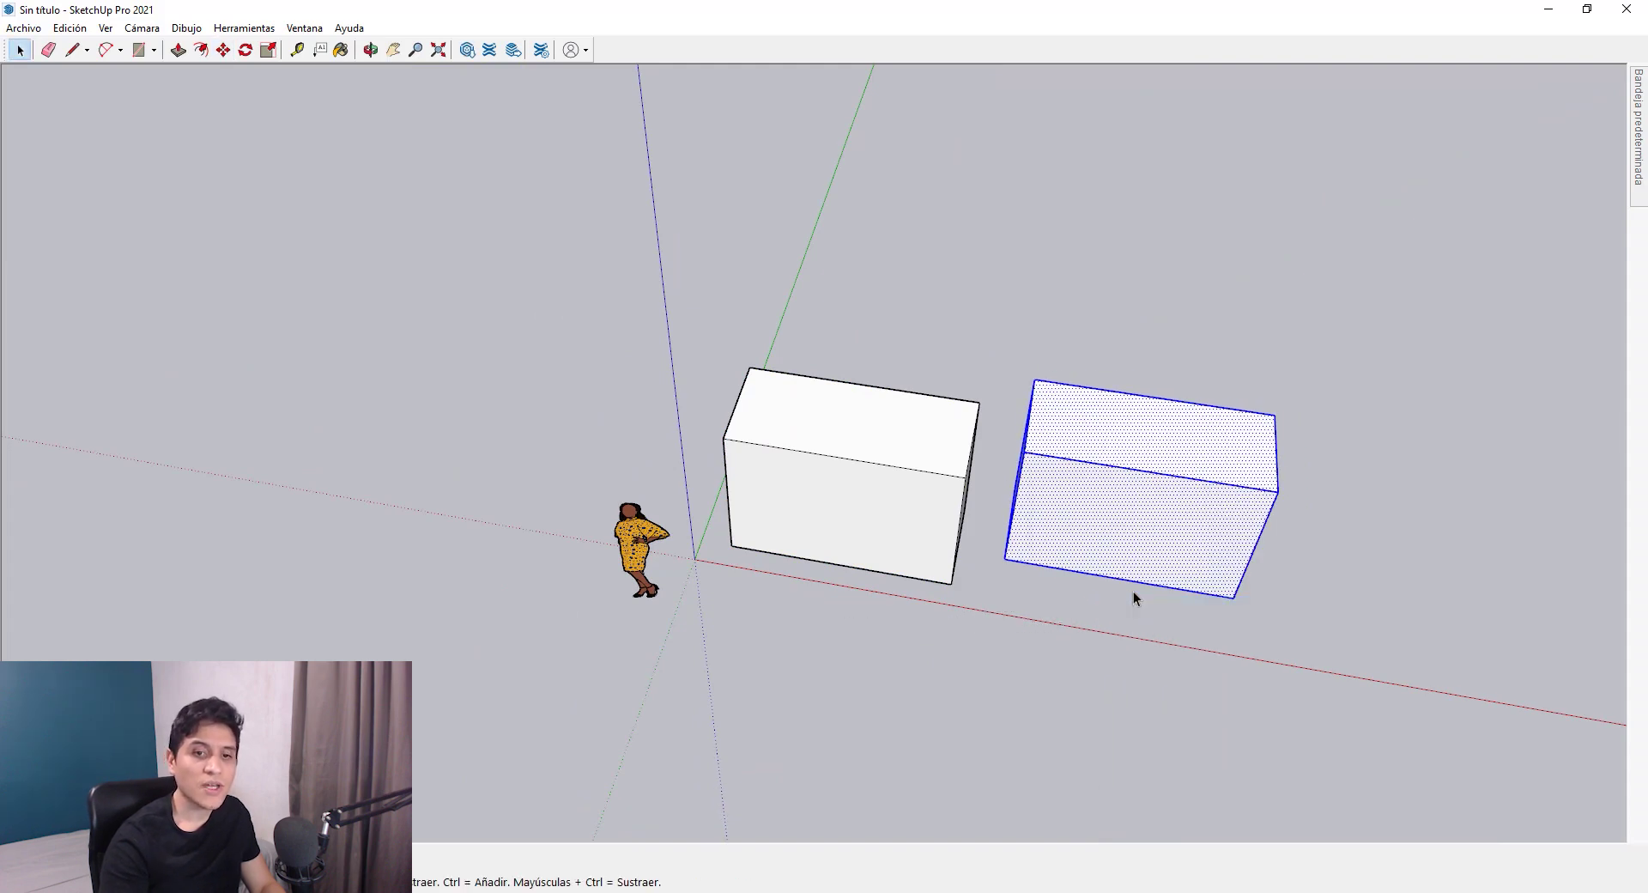
pyautogui.click(890, 677)
# - Select the original grouped box as a single object
pyautogui.keyDown('shift'); pyautogui.moveTo(1038, 584); pyautogui.dragTo(567, 372, button='middle'); pyautogui.keyUp('shift')
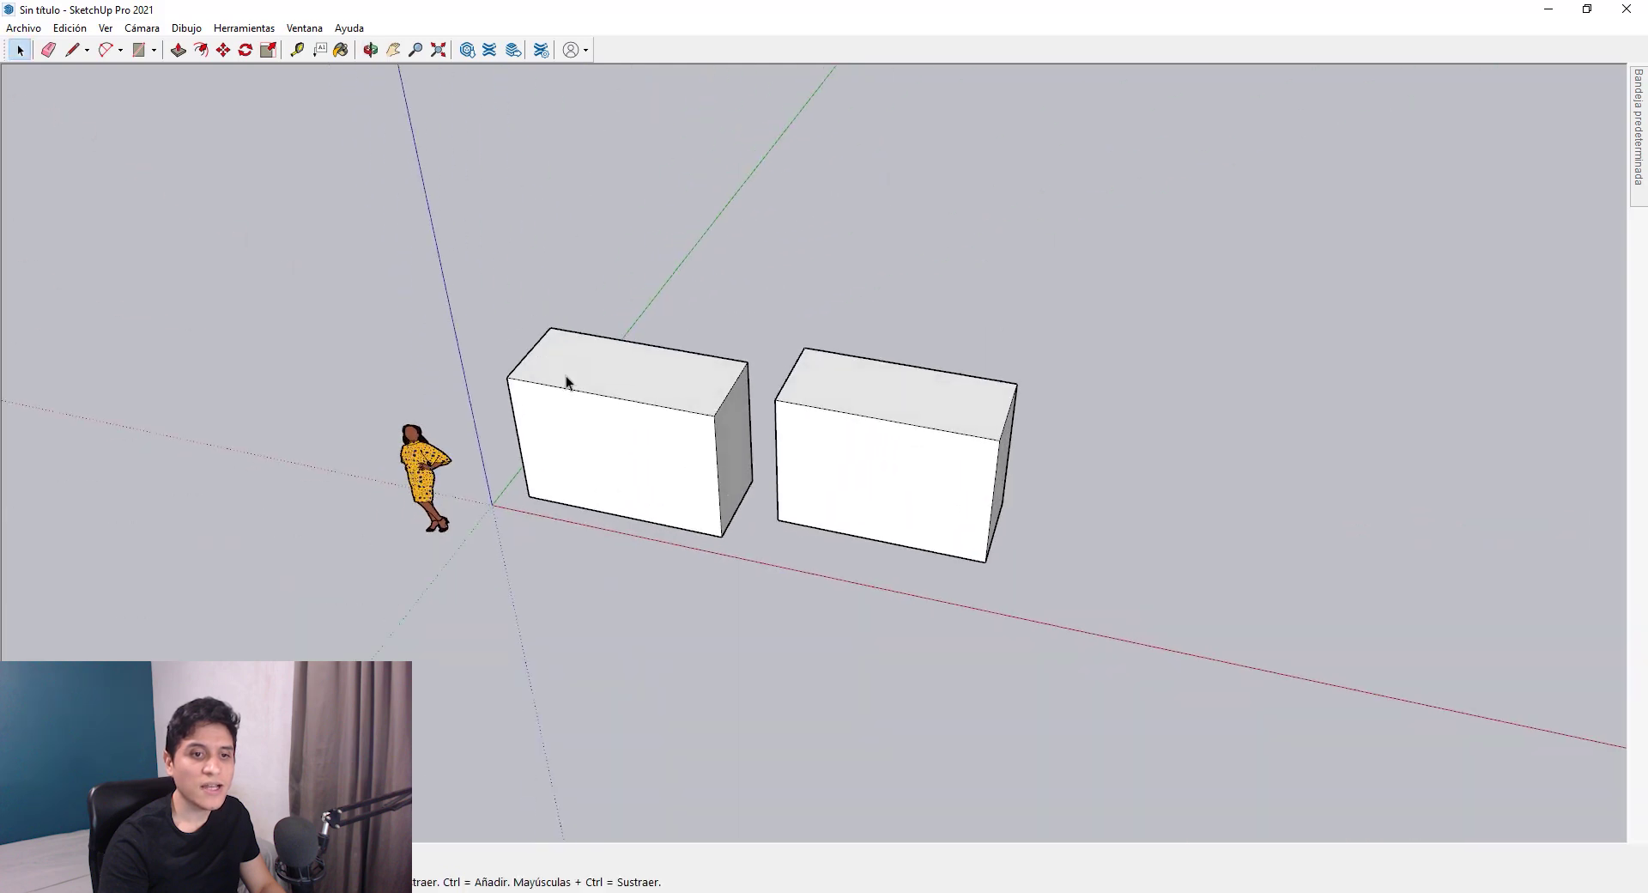
pyautogui.press('m')
pyautogui.scroll(2, 636, 413)
pyautogui.press('space')
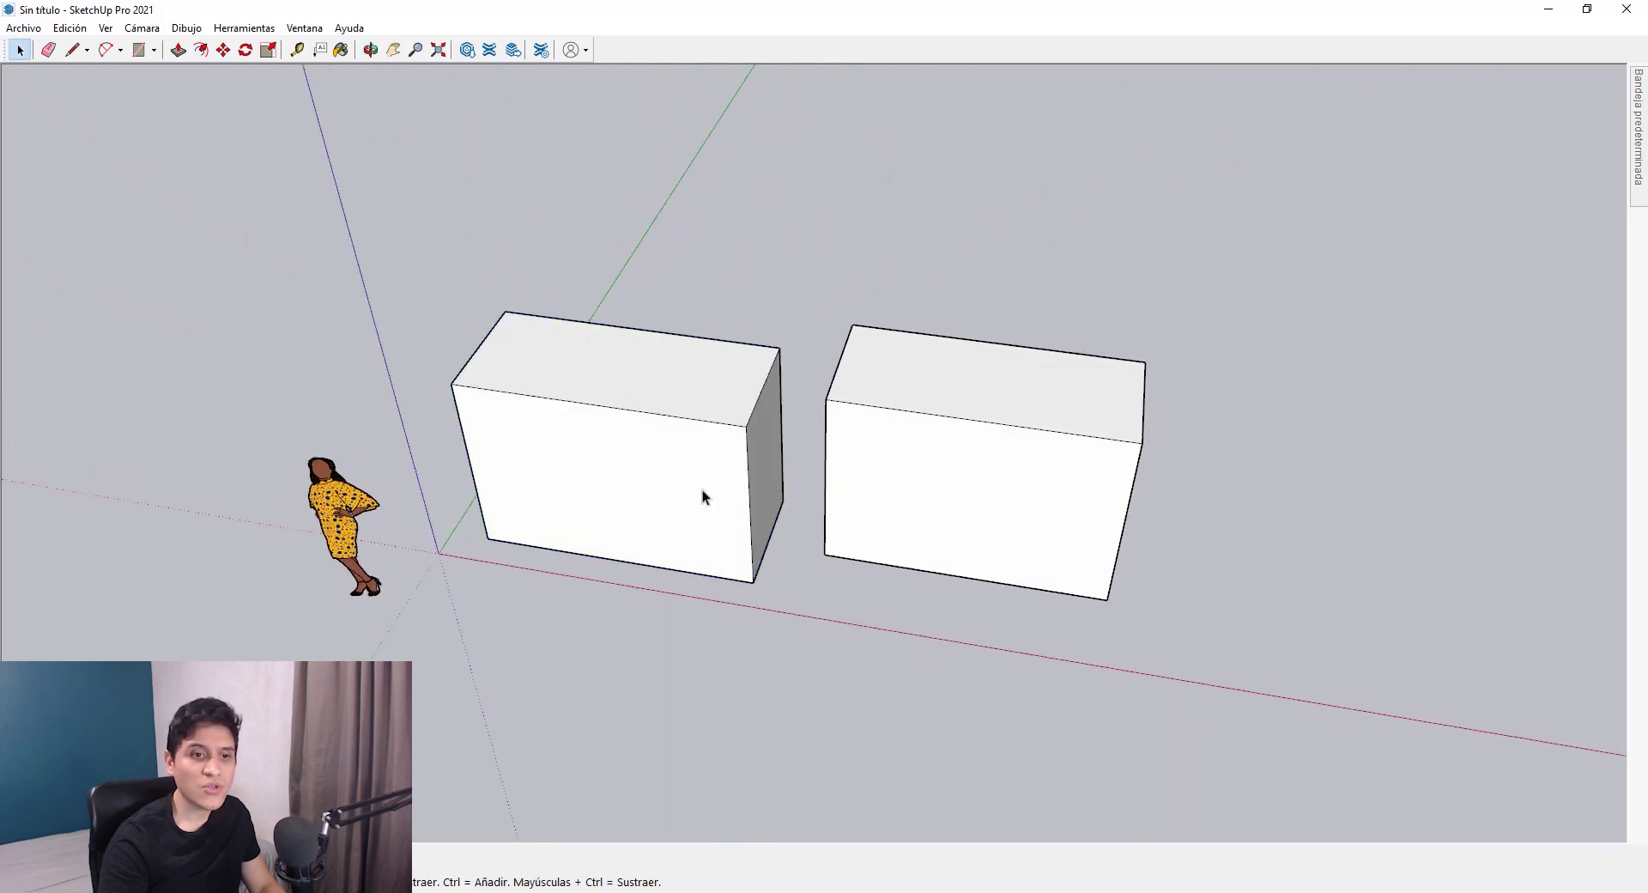
pyautogui.click(701, 433)
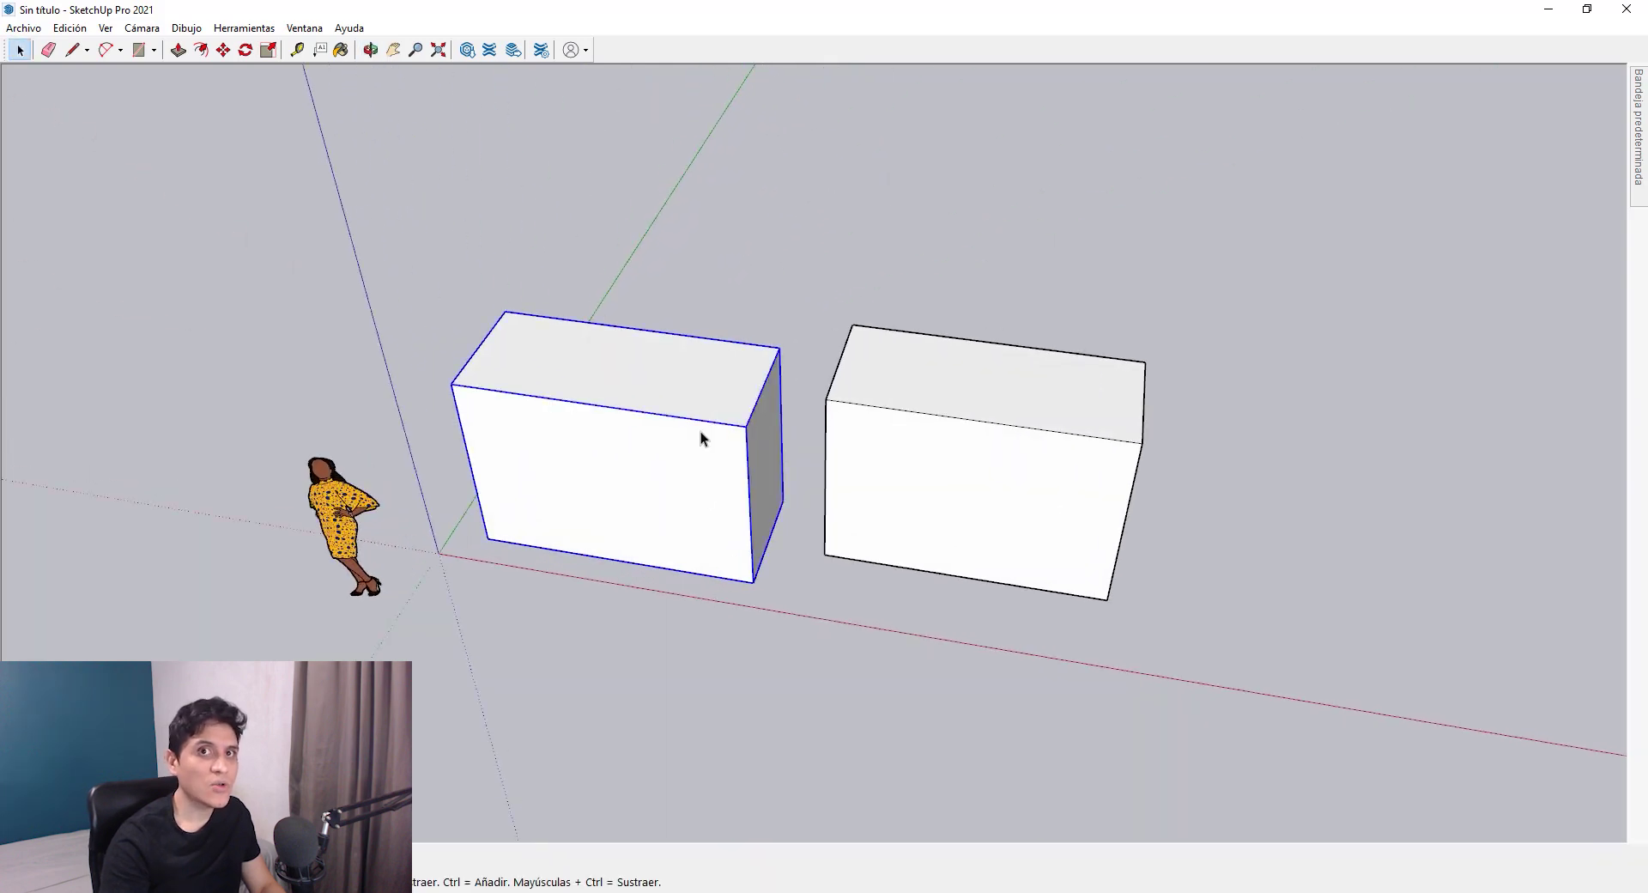
# - Select the exploded box's front face and its connected geometry, and compare this with selecting the grouped box
pyautogui.click(1010, 382)
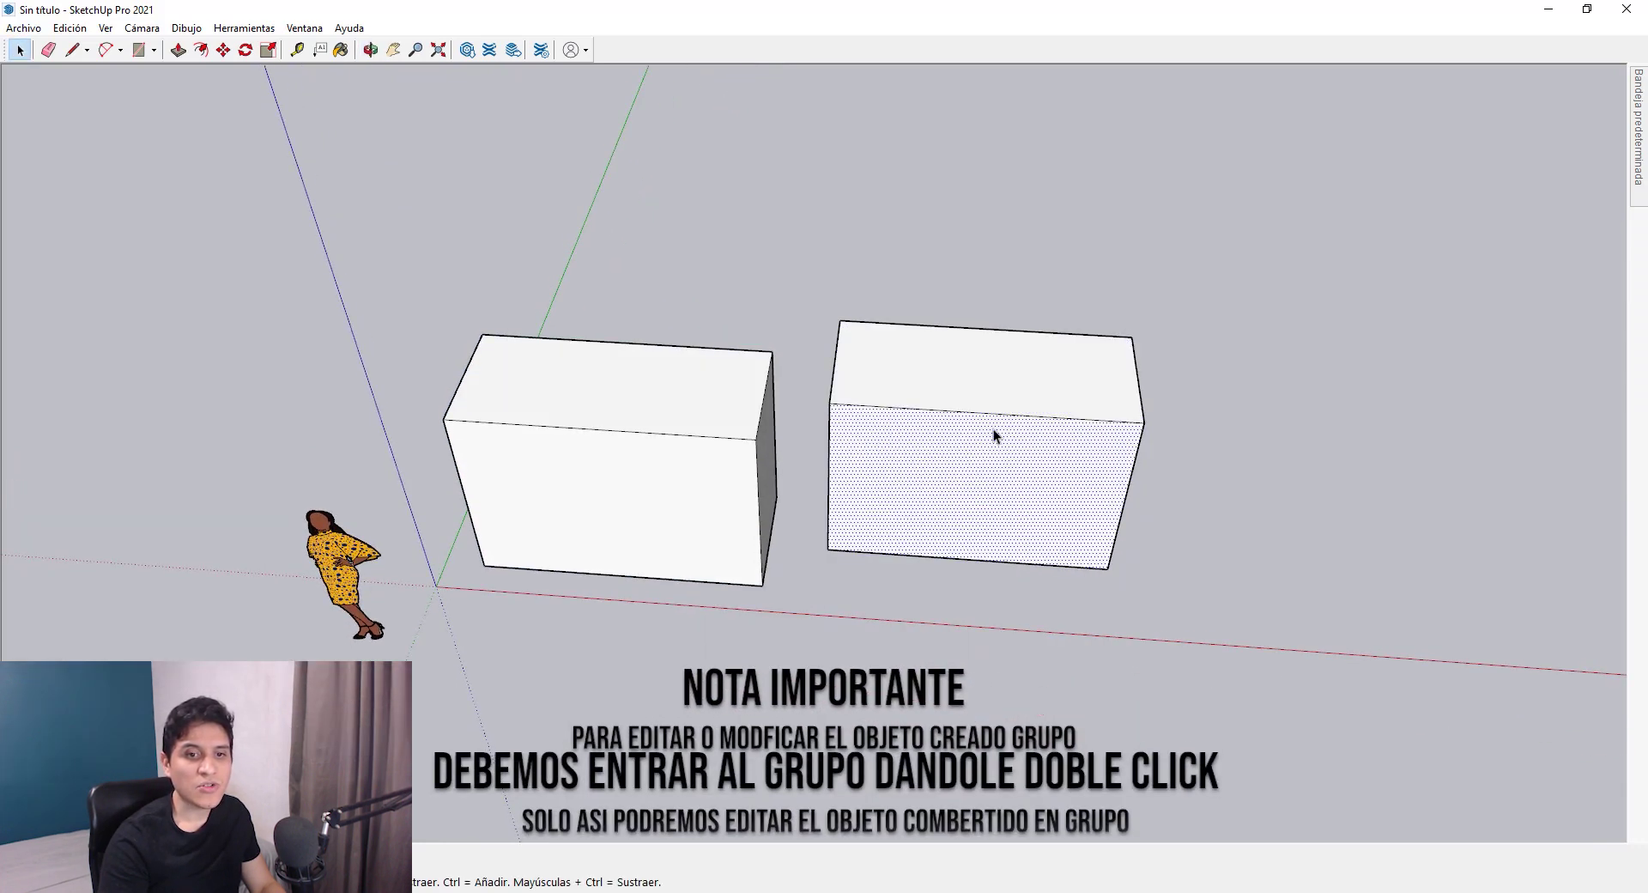
pyautogui.moveTo(1035, 524); pyautogui.dragTo(1028, 487, button='middle')
pyautogui.click(934, 554)
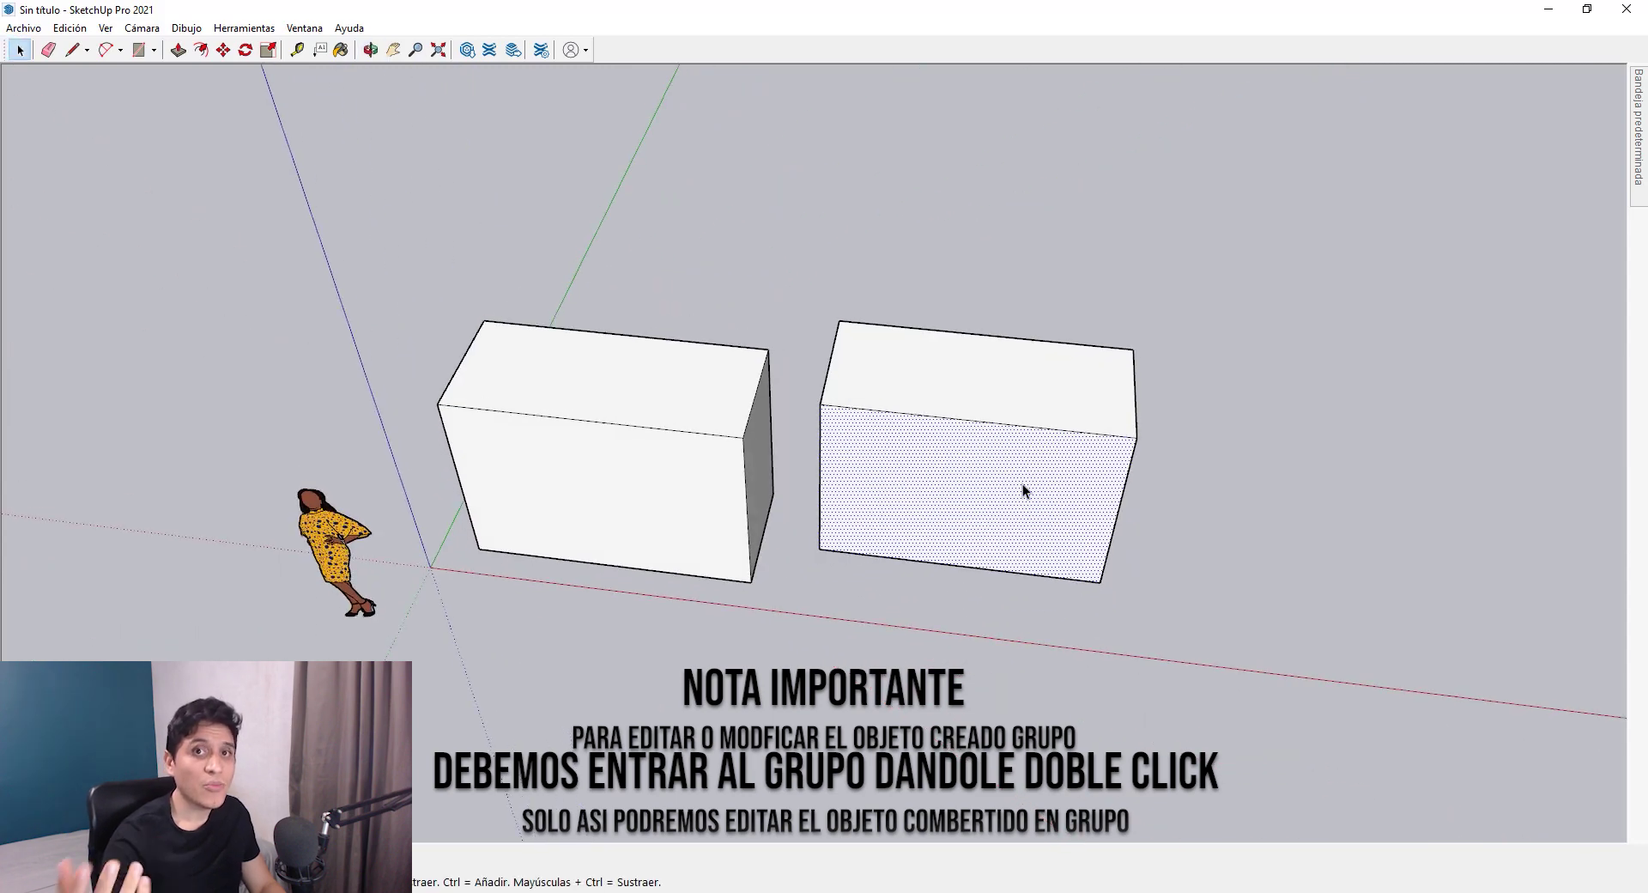
pyautogui.tripleClick(1033, 478)
pyautogui.moveTo(1145, 449); pyautogui.dragTo(1177, 493, button='middle')
pyautogui.moveTo(994, 434); pyautogui.dragTo(710, 382, button='middle')
pyautogui.click(709, 383)
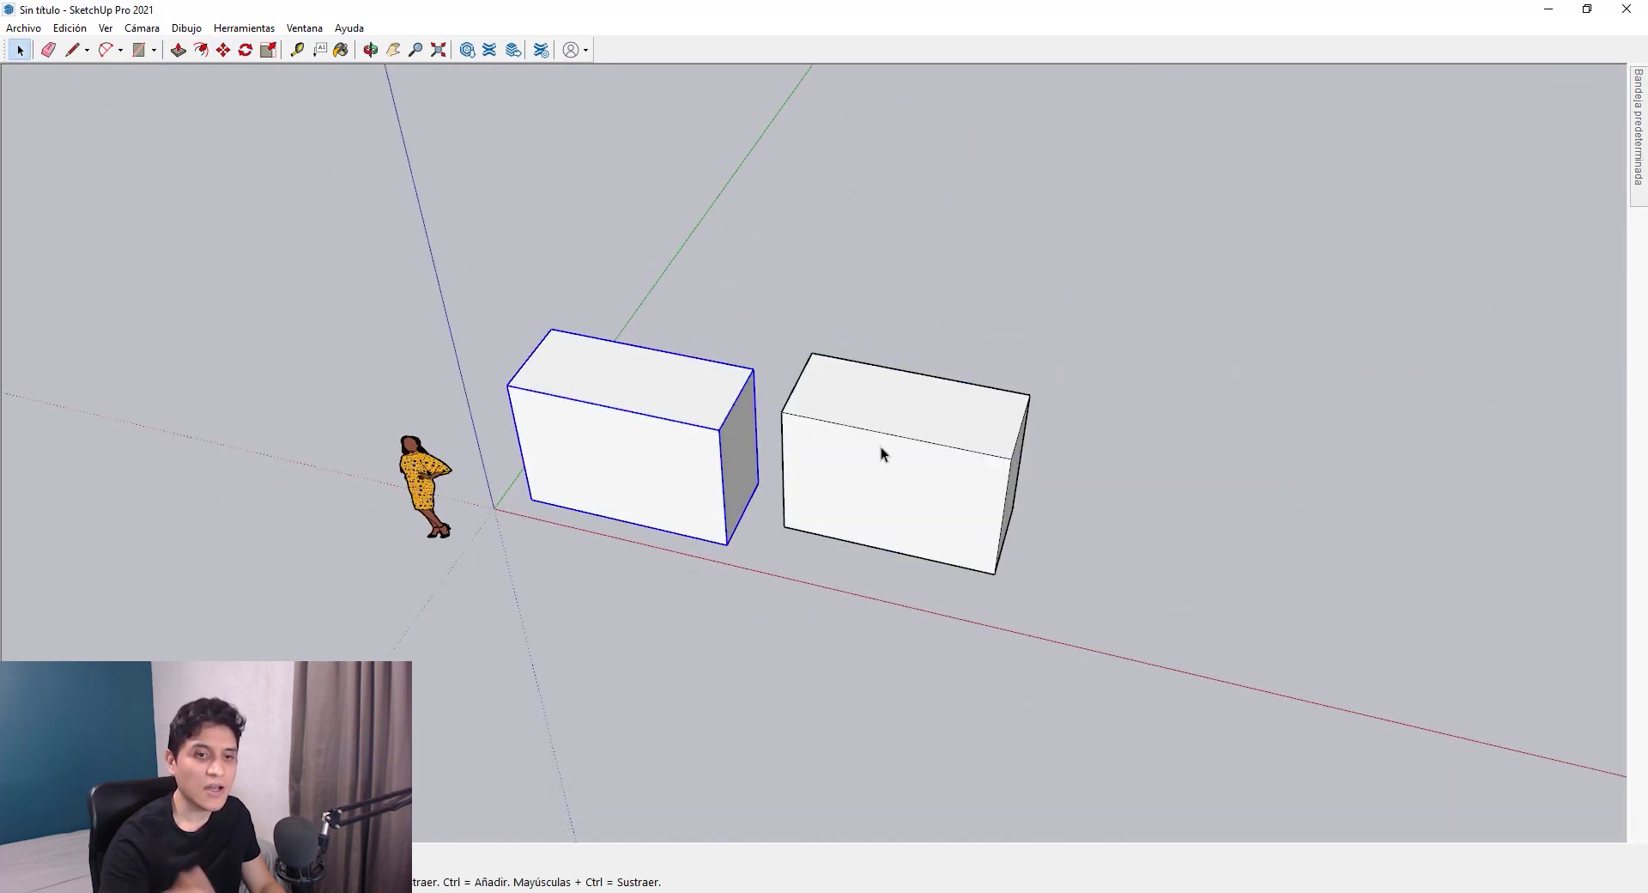
pyautogui.moveTo(716, 393); pyautogui.dragTo(702, 476, button='middle')
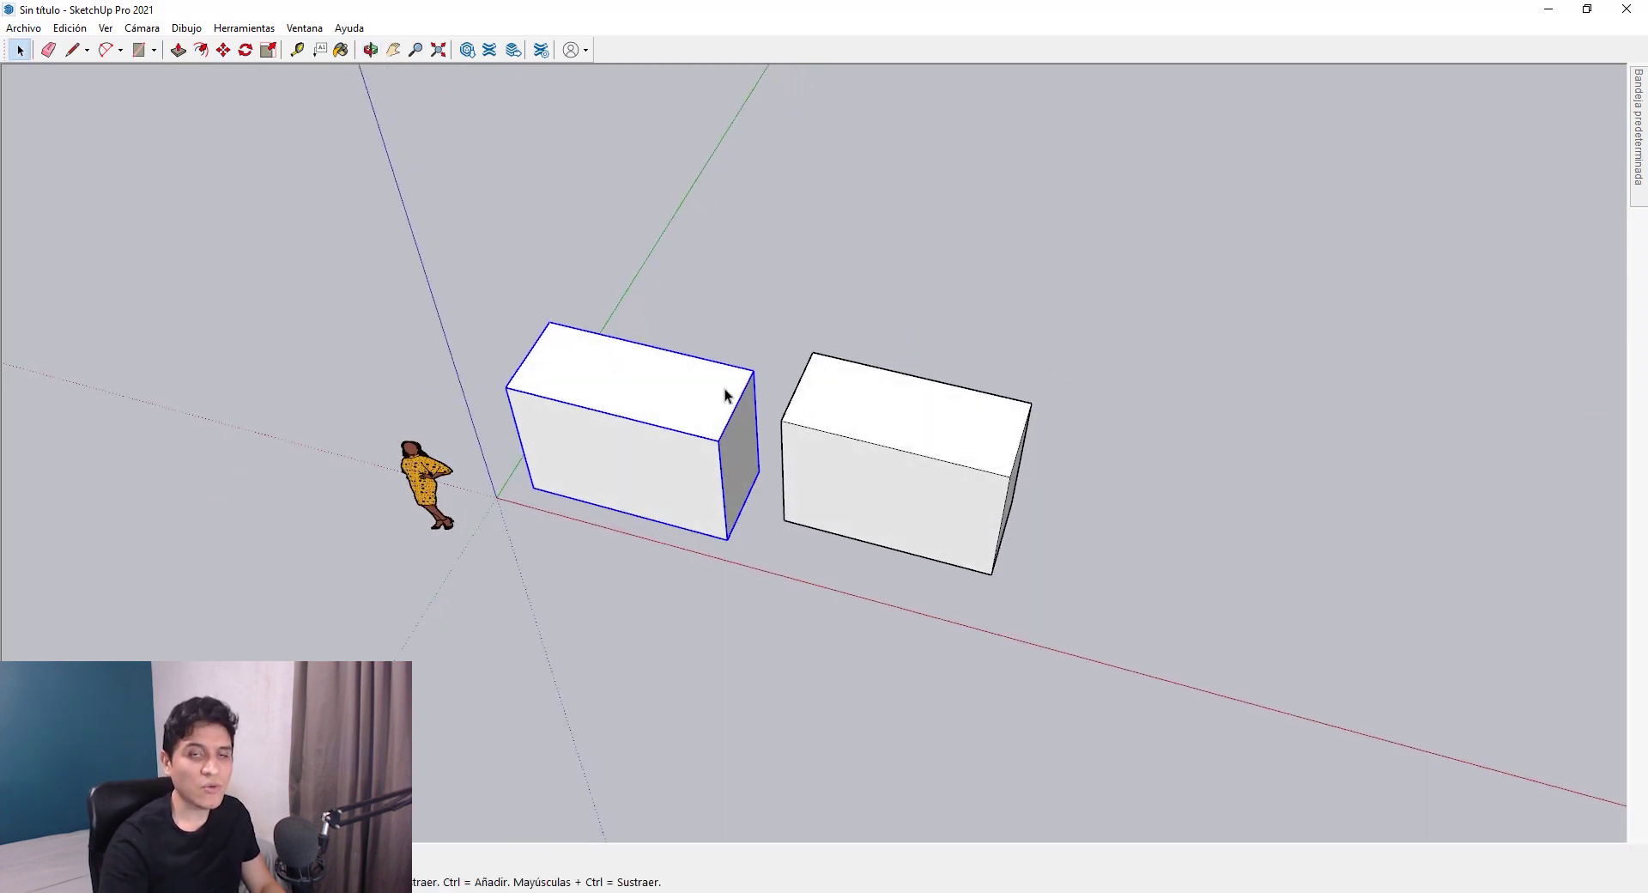
pyautogui.moveTo(743, 397); pyautogui.dragTo(827, 415, button='middle')
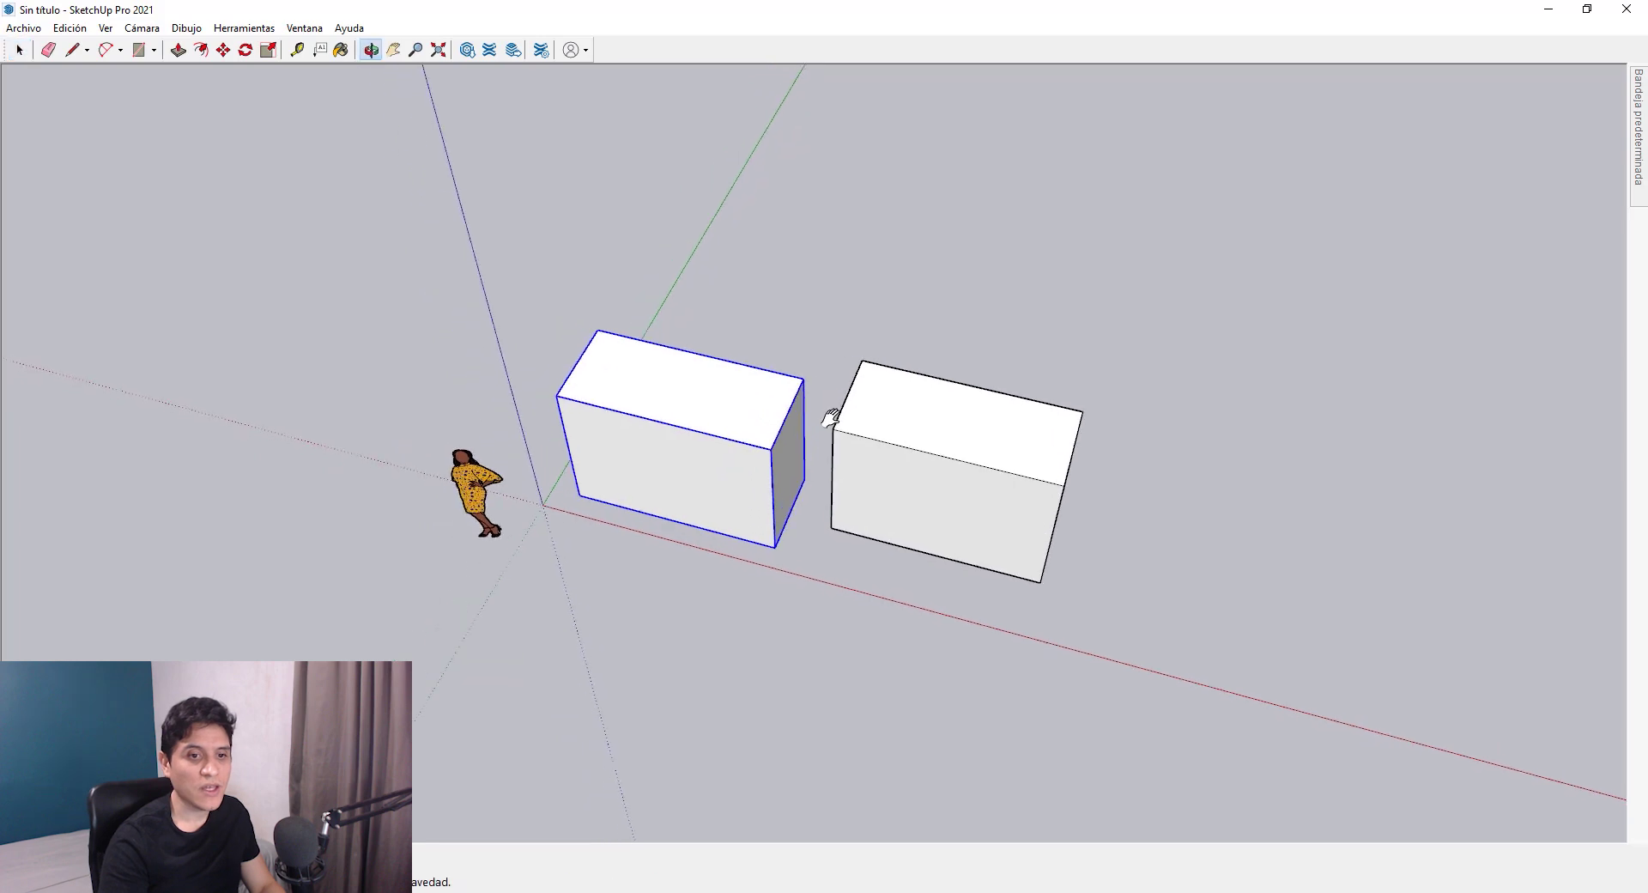
# - Delete the exploded box with all its faces and edges, and select the remaining grouped box
pyautogui.click(940, 470)
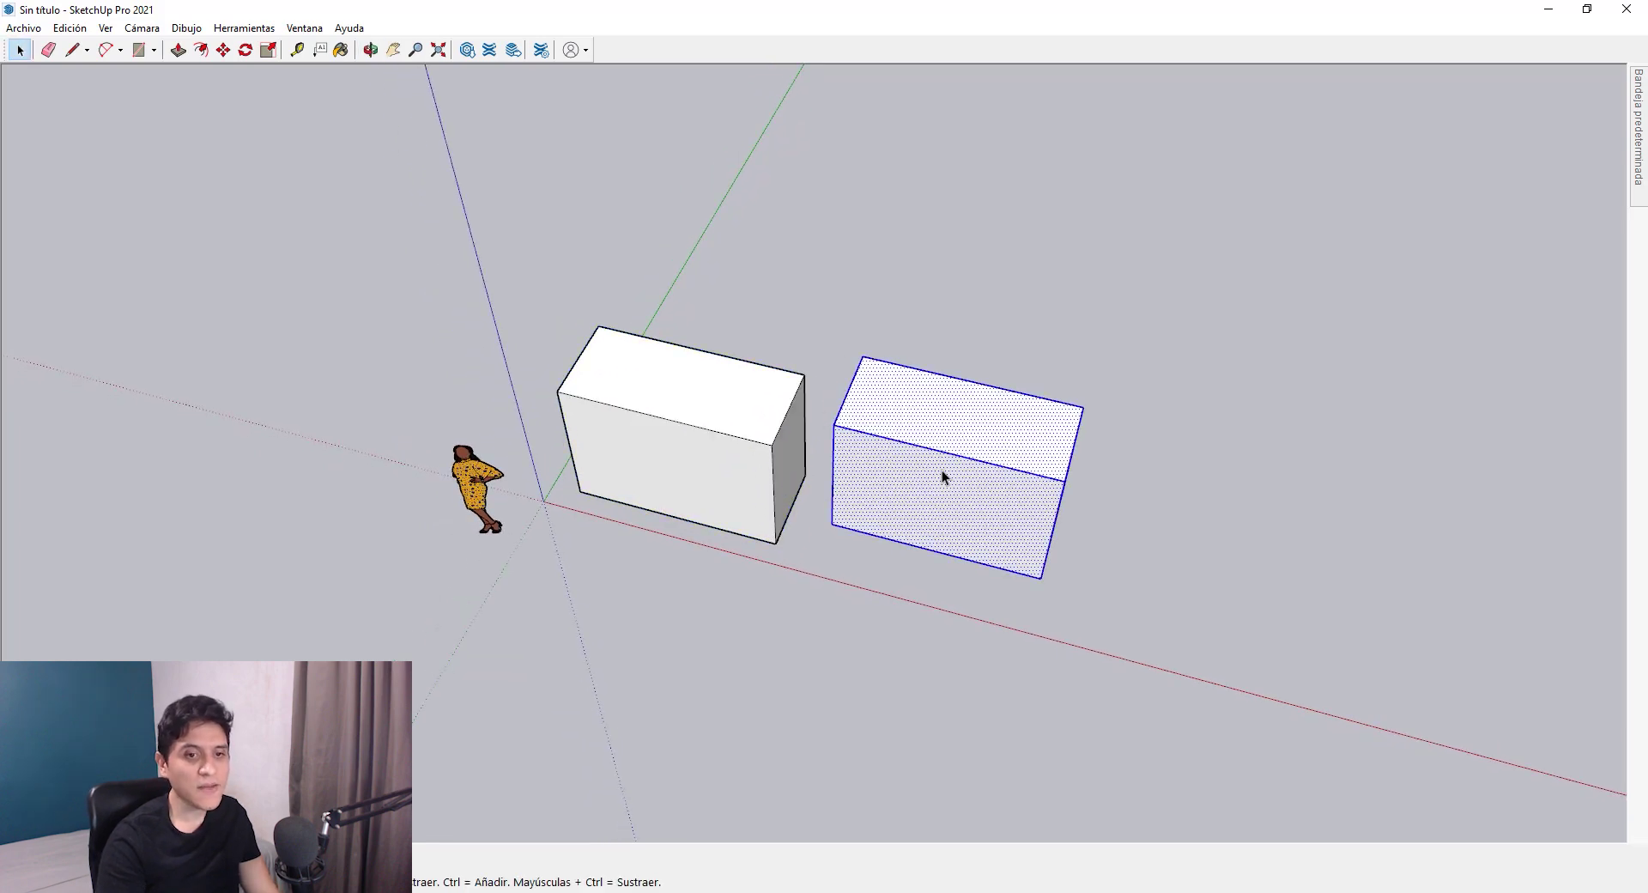
pyautogui.press('Delete')
pyautogui.moveTo(711, 425); pyautogui.dragTo(630, 393, button='middle')
pyautogui.click(628, 390)
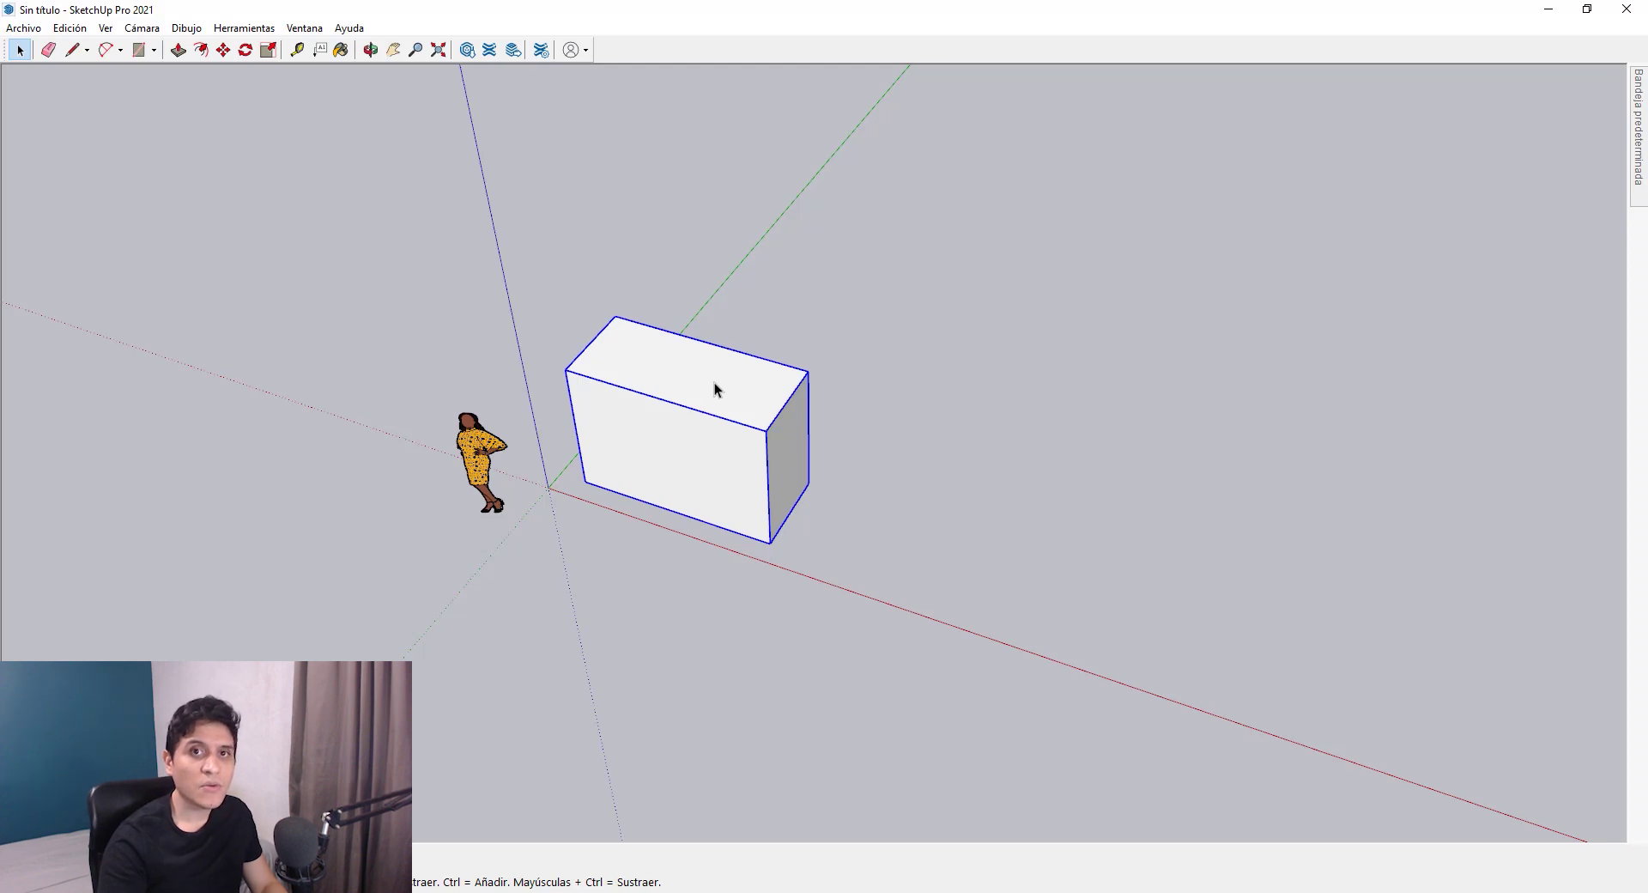
pyautogui.rightClick(733, 399)
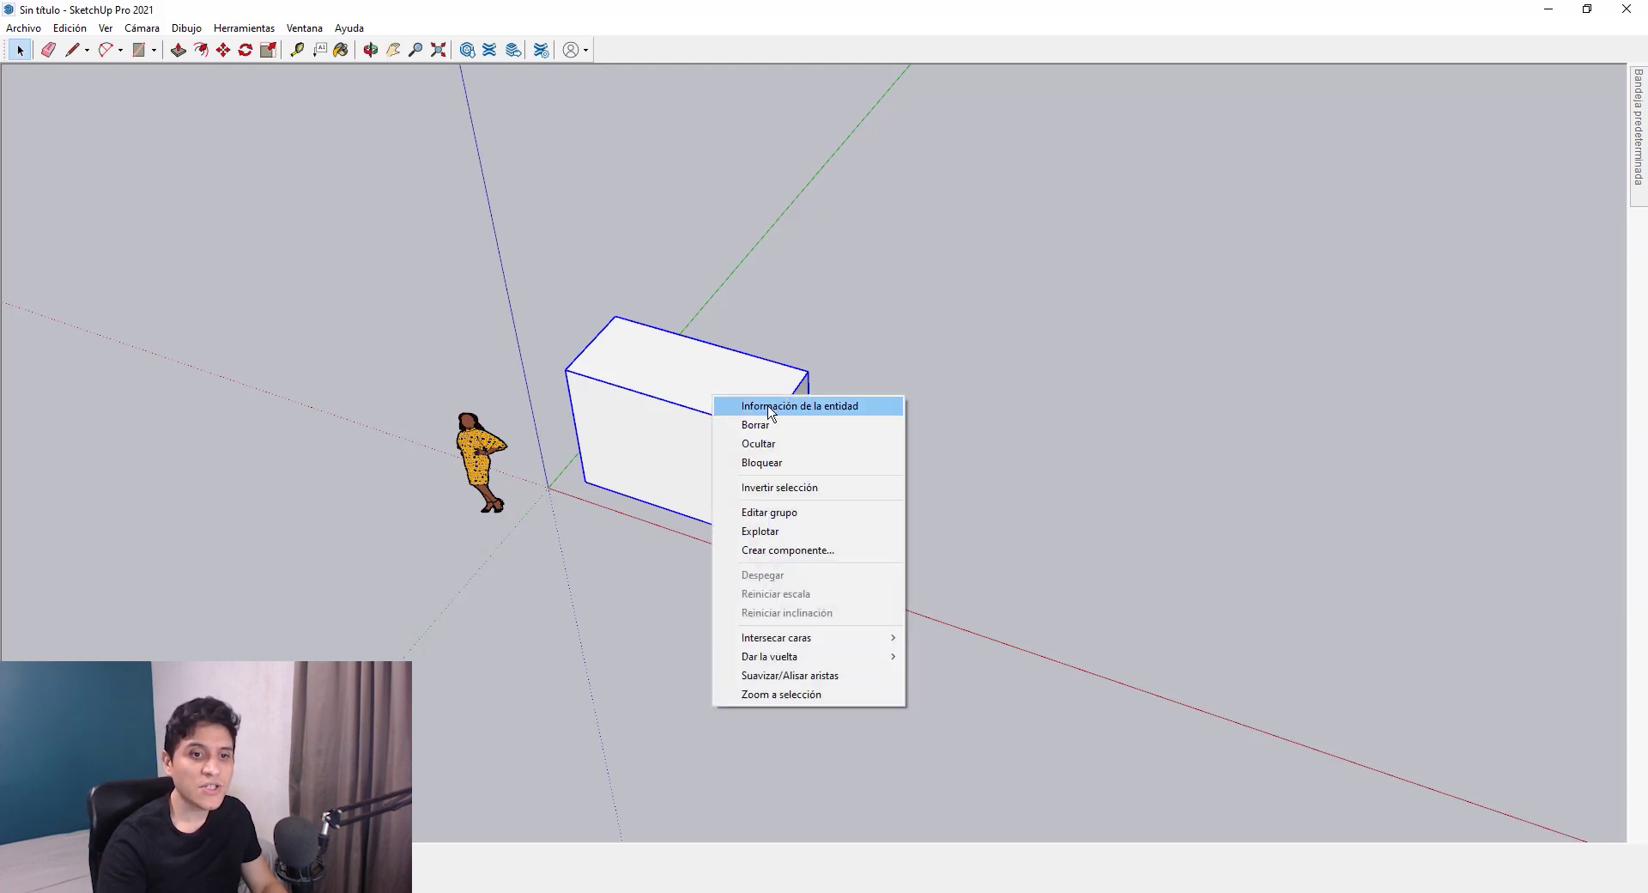
pyautogui.click(781, 406)
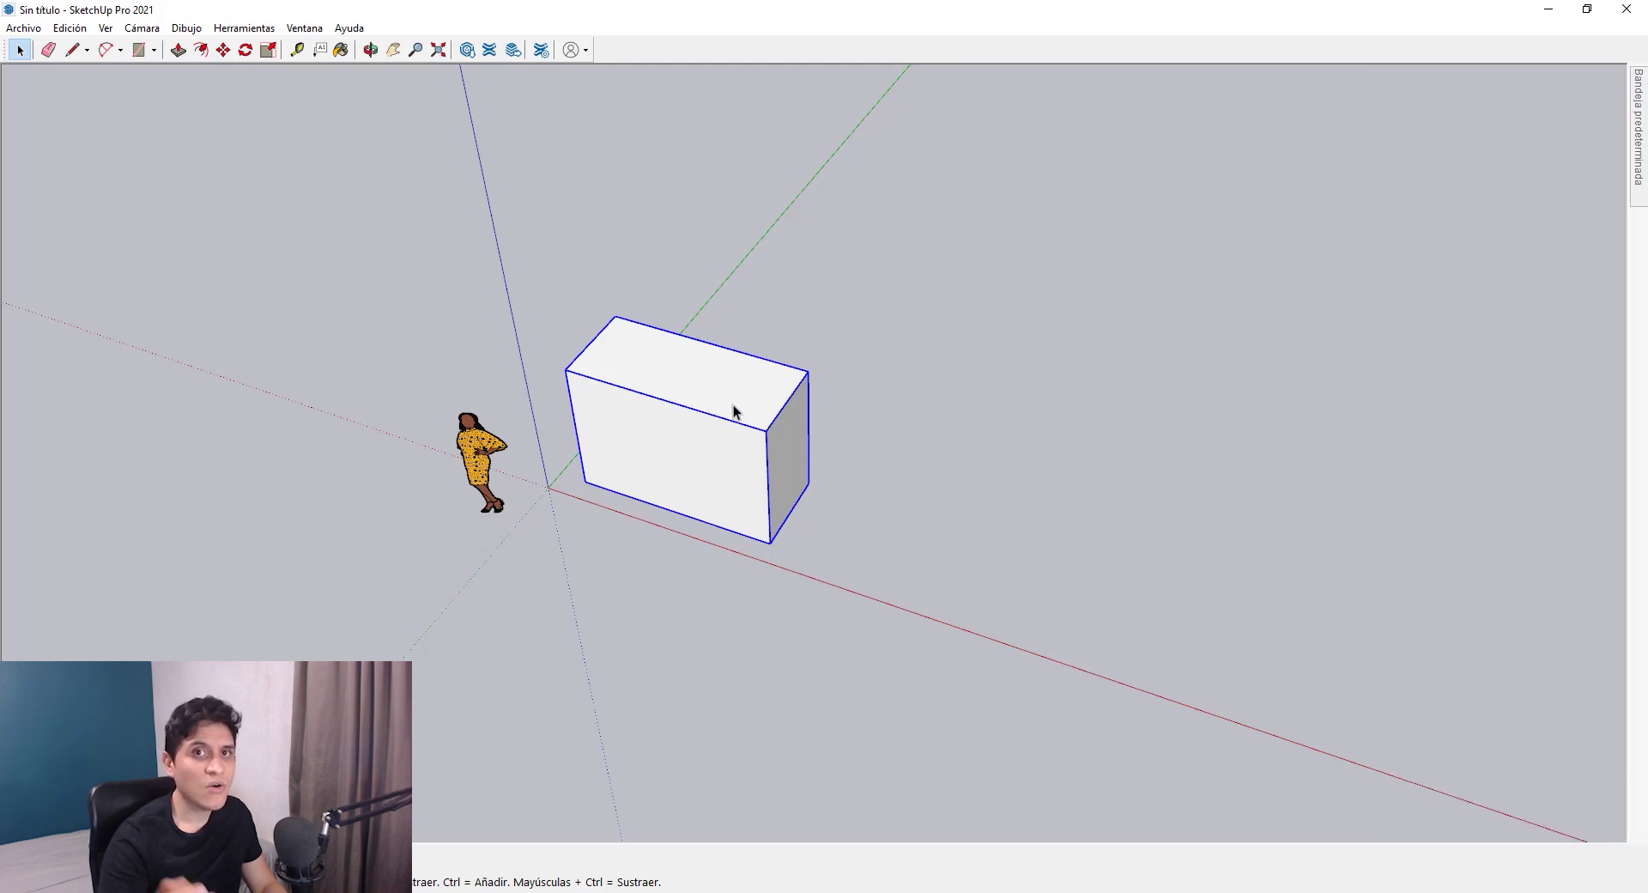
pyautogui.scroll(-3, 868, 456)
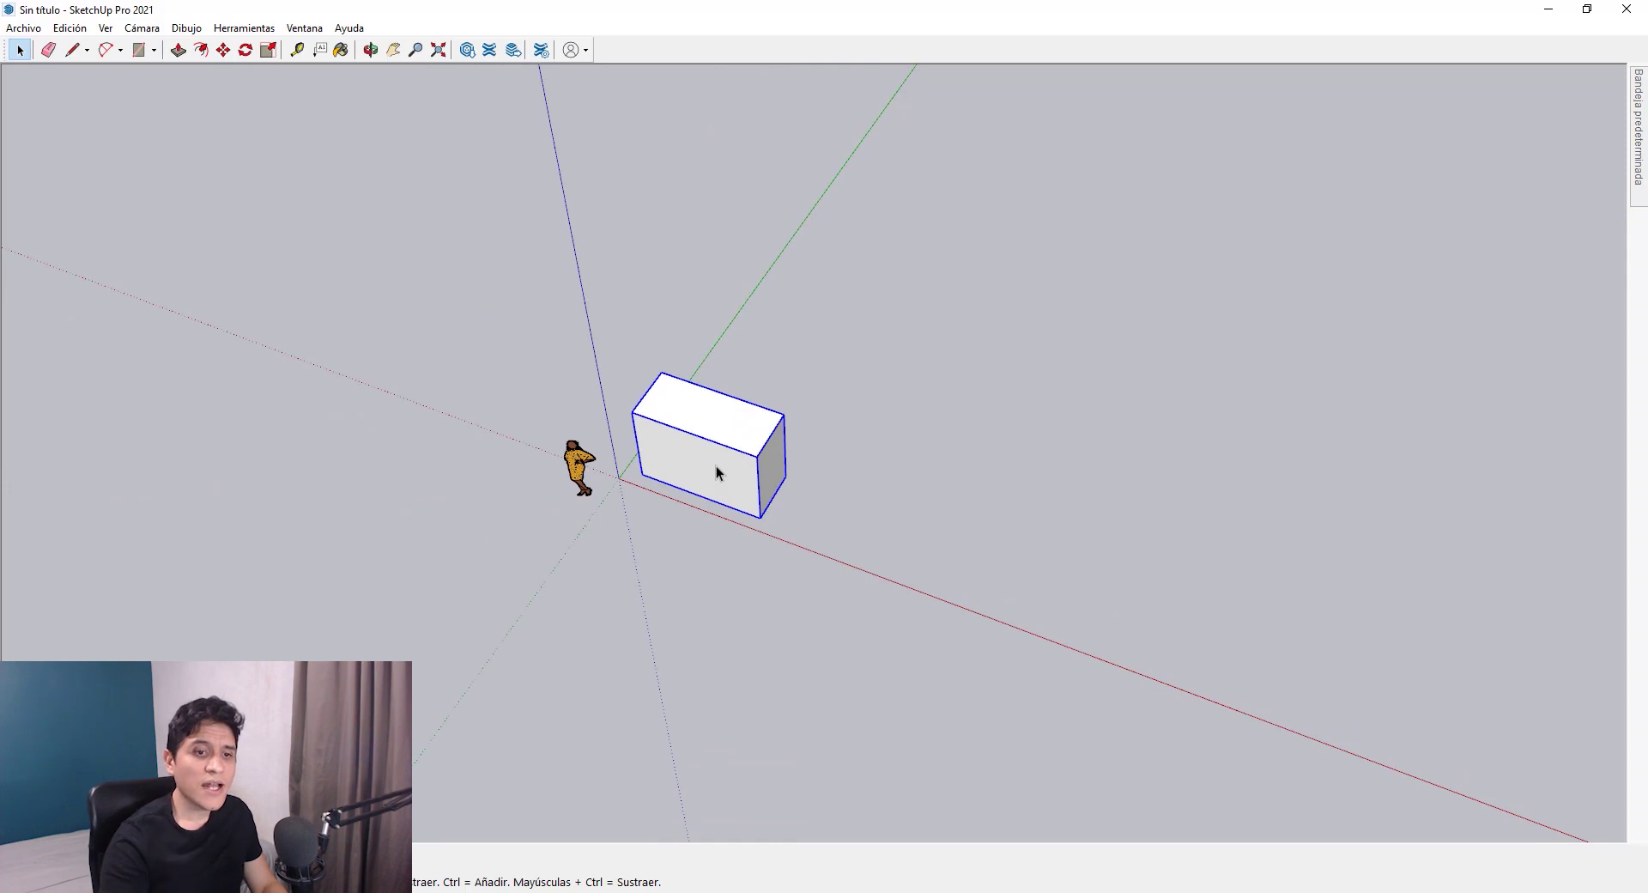
pyautogui.scroll(2, 719, 471)
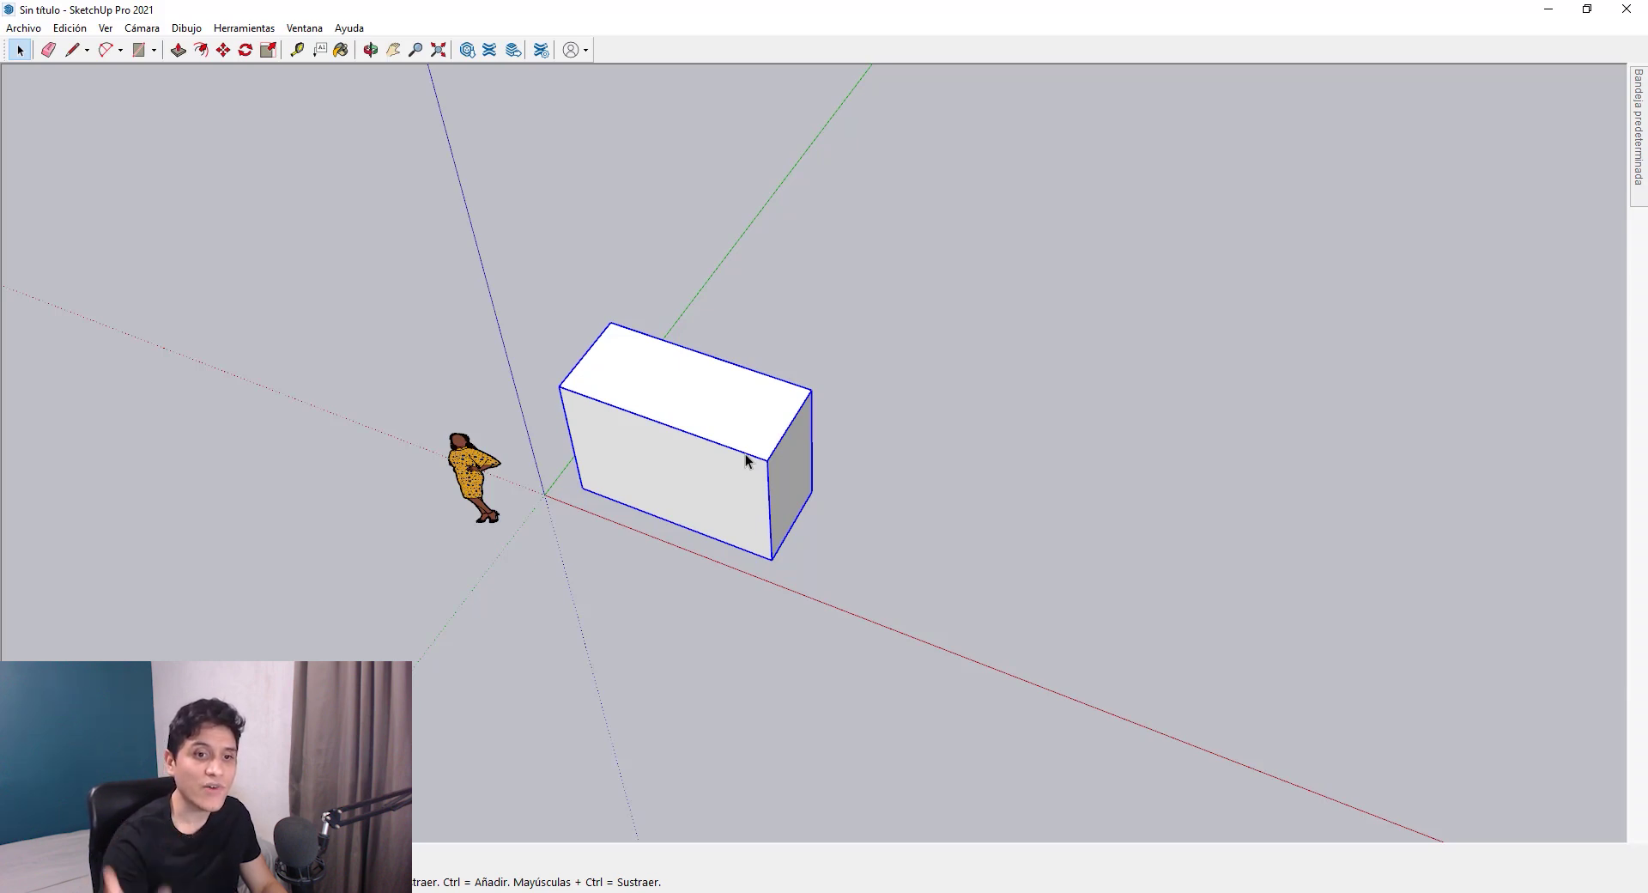
pyautogui.moveTo(859, 417); pyautogui.dragTo(720, 504, button='middle')
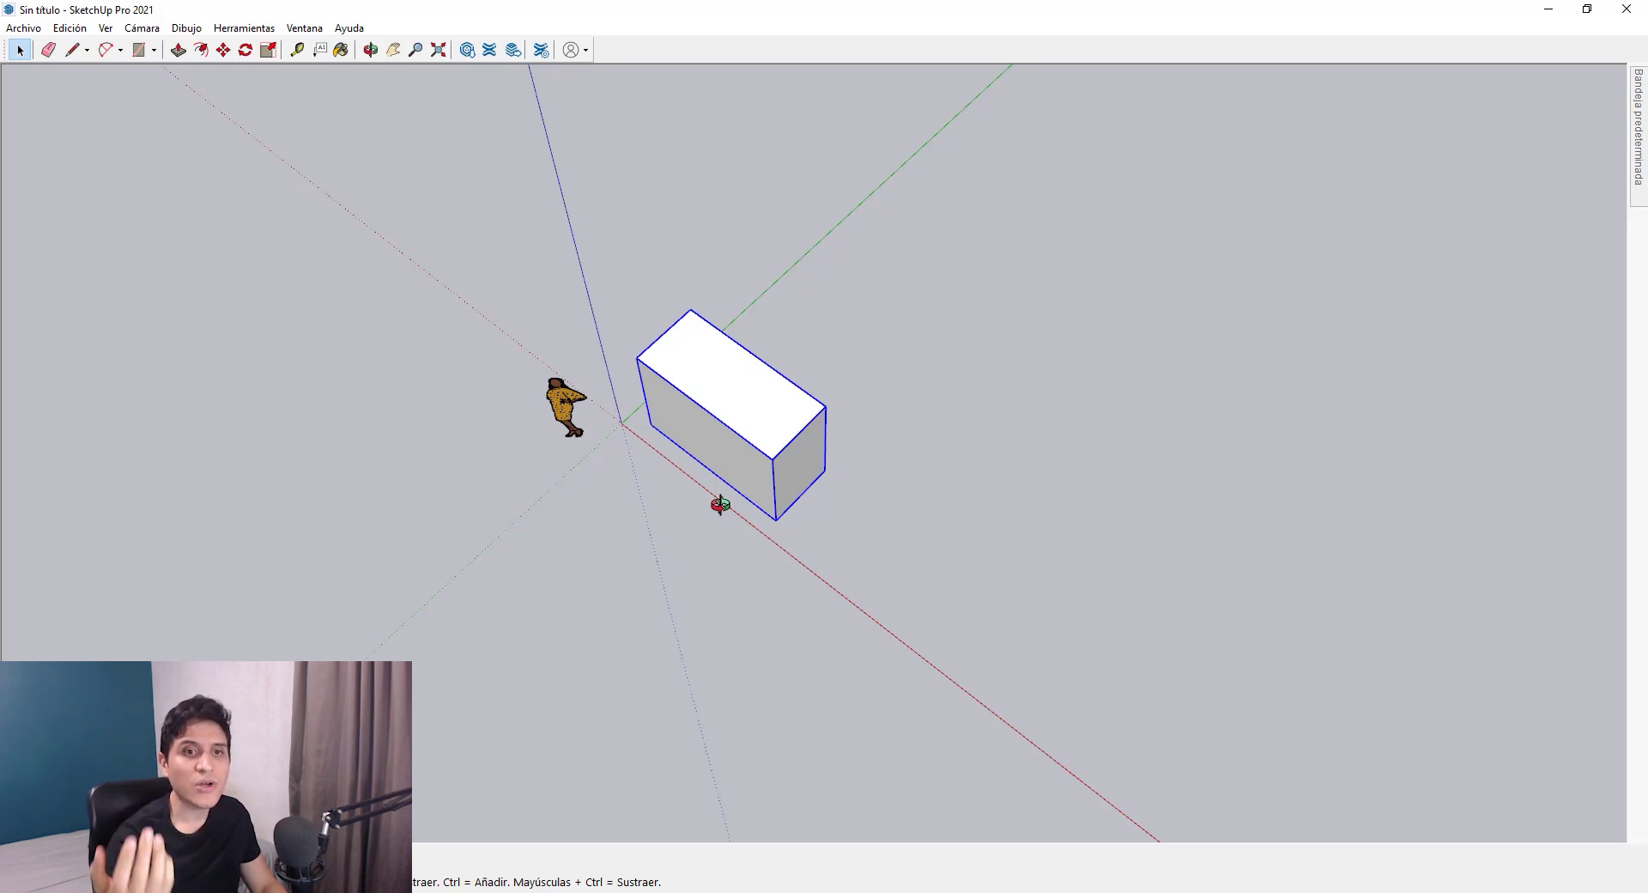
# - Copy the grouped box to a spot behind the original, on the far side from the red axis
pyautogui.moveTo(719, 504); pyautogui.dragTo(743, 596, button='middle')
pyautogui.press('m')
pyautogui.click(721, 550)
pyautogui.press('ctrl')
pyautogui.click(917, 457)
pyautogui.press('space')
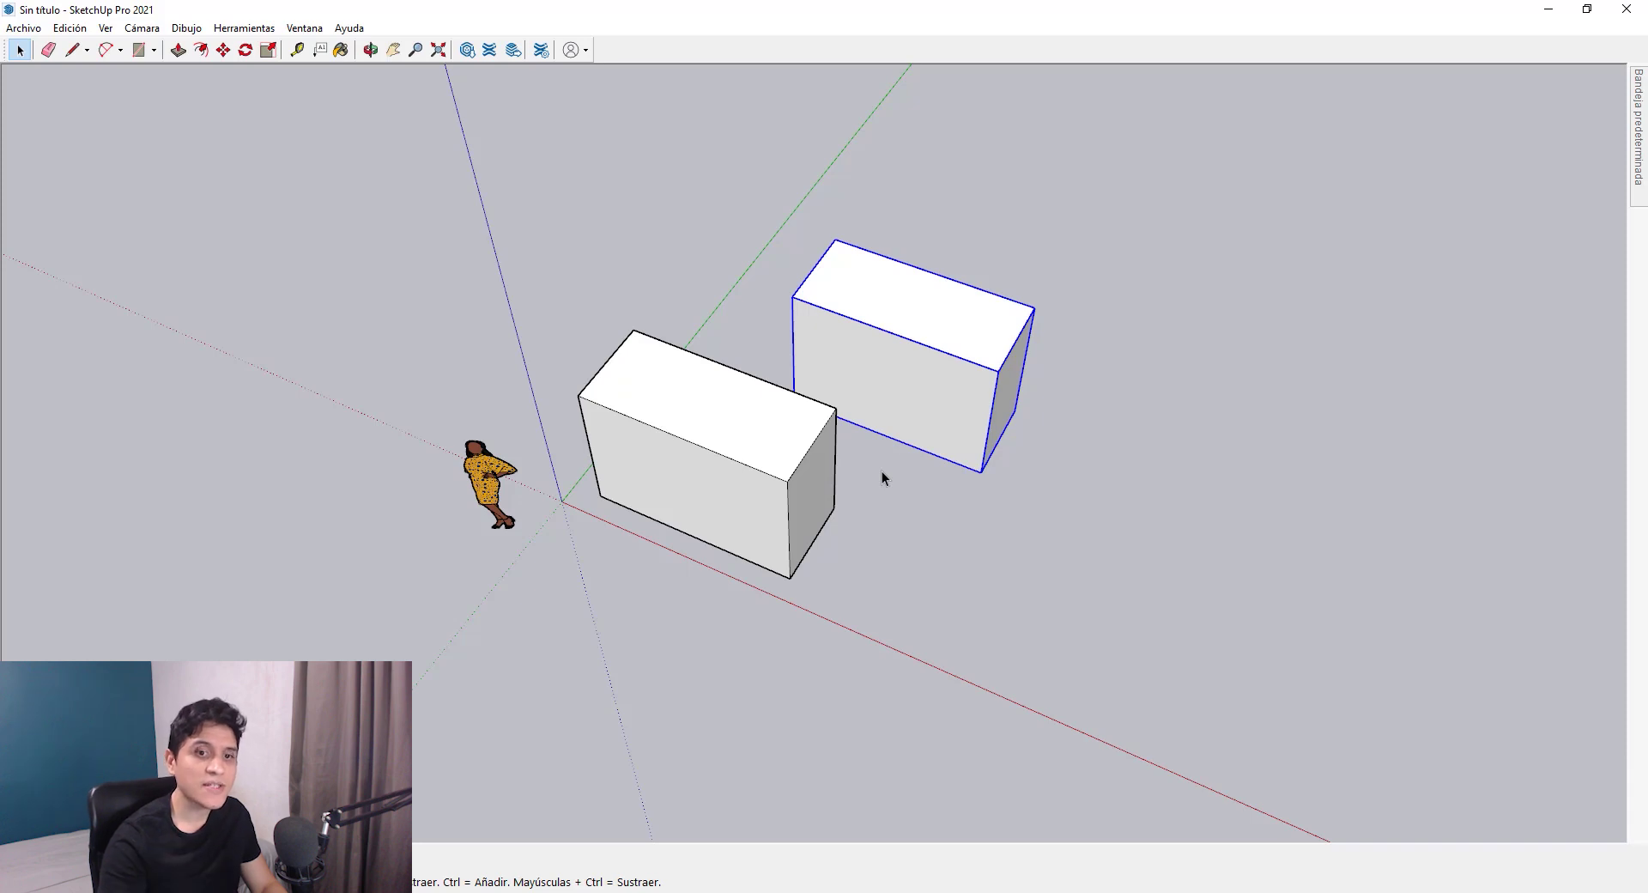
# - Open the original grouped box for editing and hide the rest of the model
pyautogui.moveTo(1030, 383); pyautogui.dragTo(860, 456, button='middle')
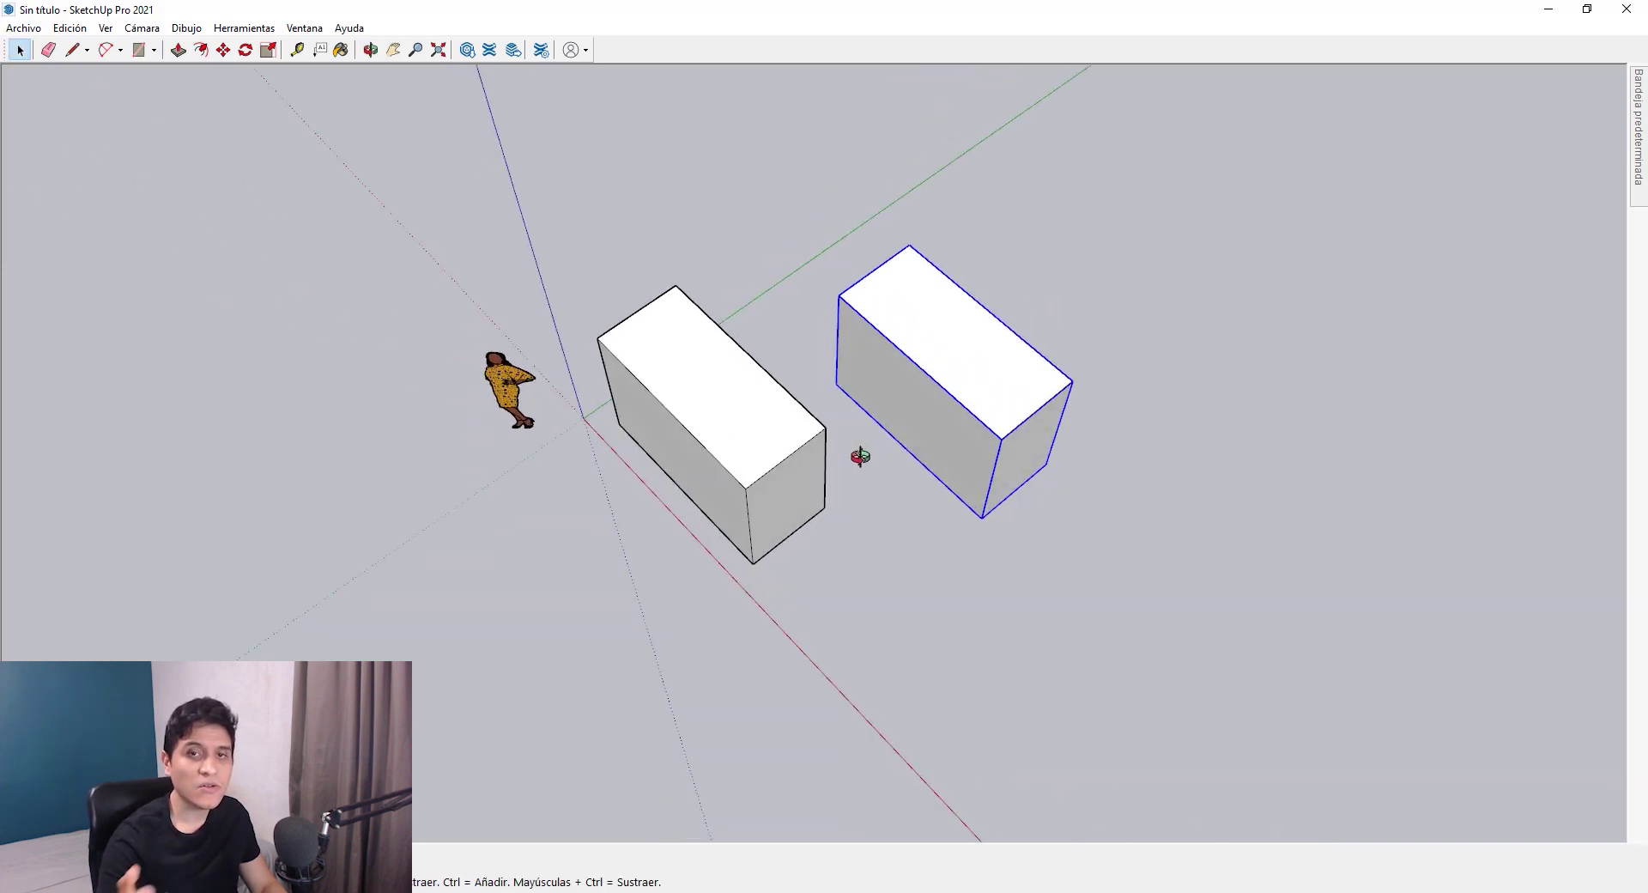
pyautogui.moveTo(683, 471); pyautogui.dragTo(795, 407, button='middle')
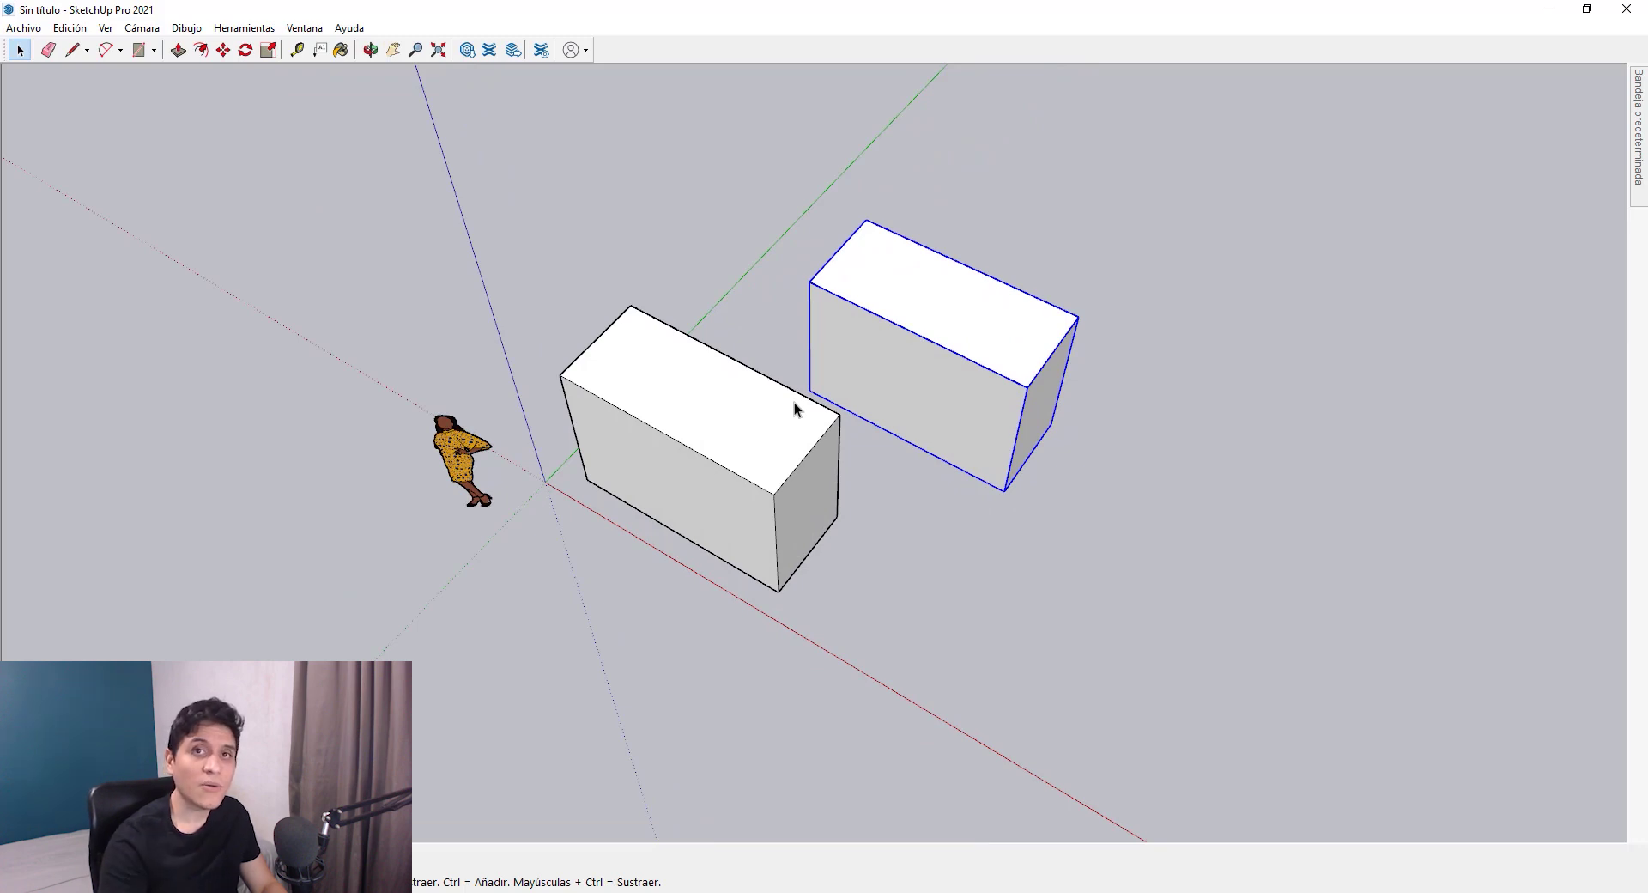
pyautogui.click(783, 408)
pyautogui.doubleClick(780, 409)
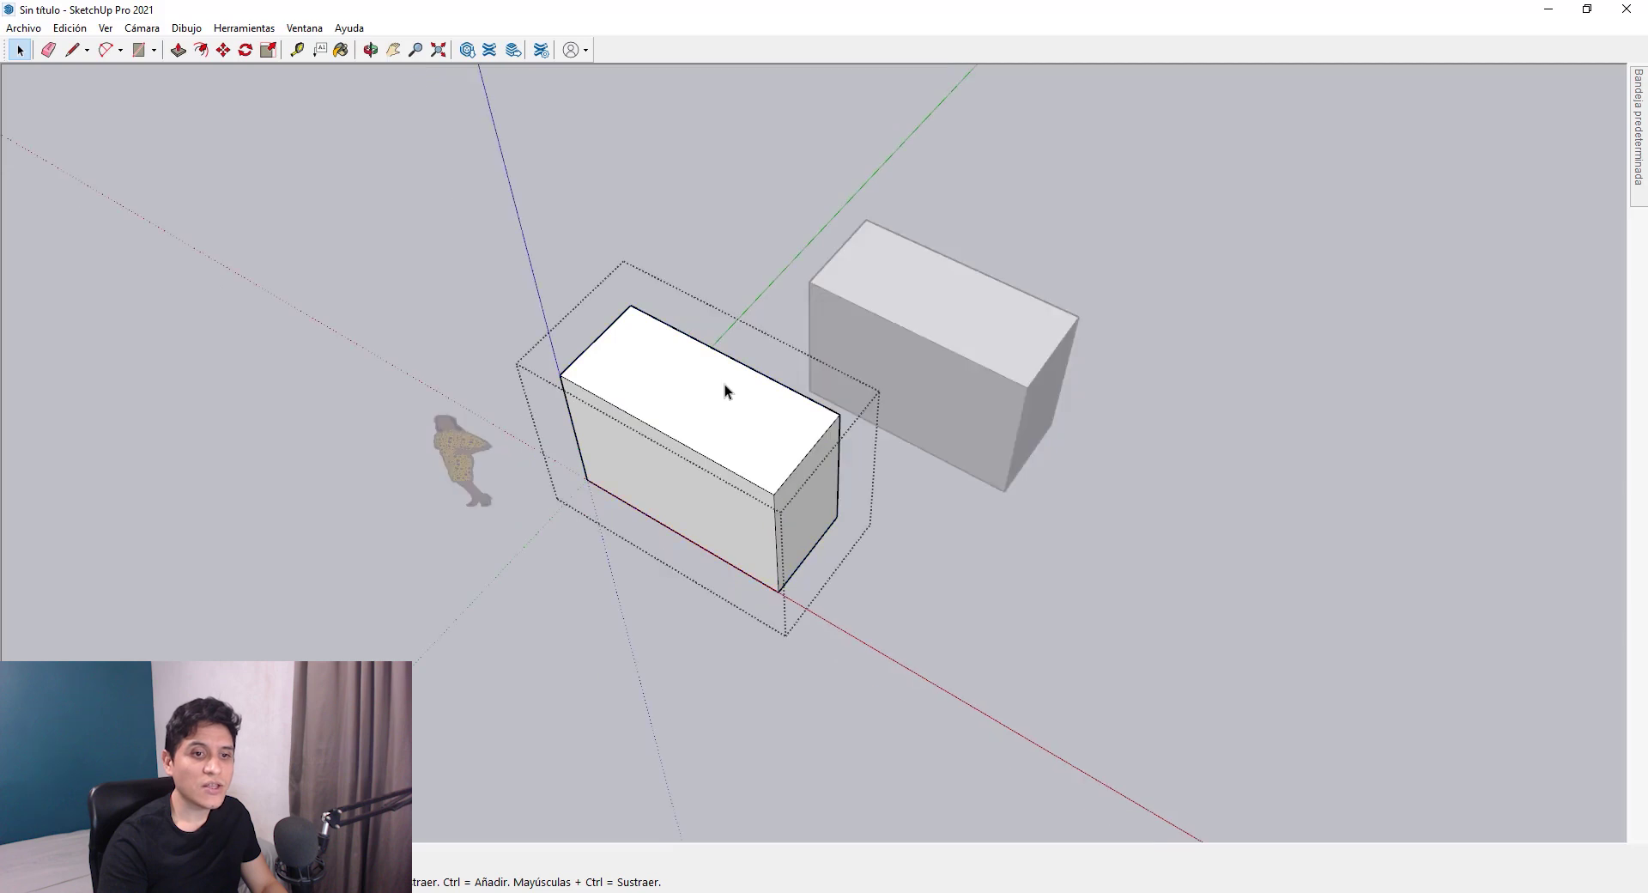
pyautogui.moveTo(725, 436); pyautogui.dragTo(737, 429, button='middle')
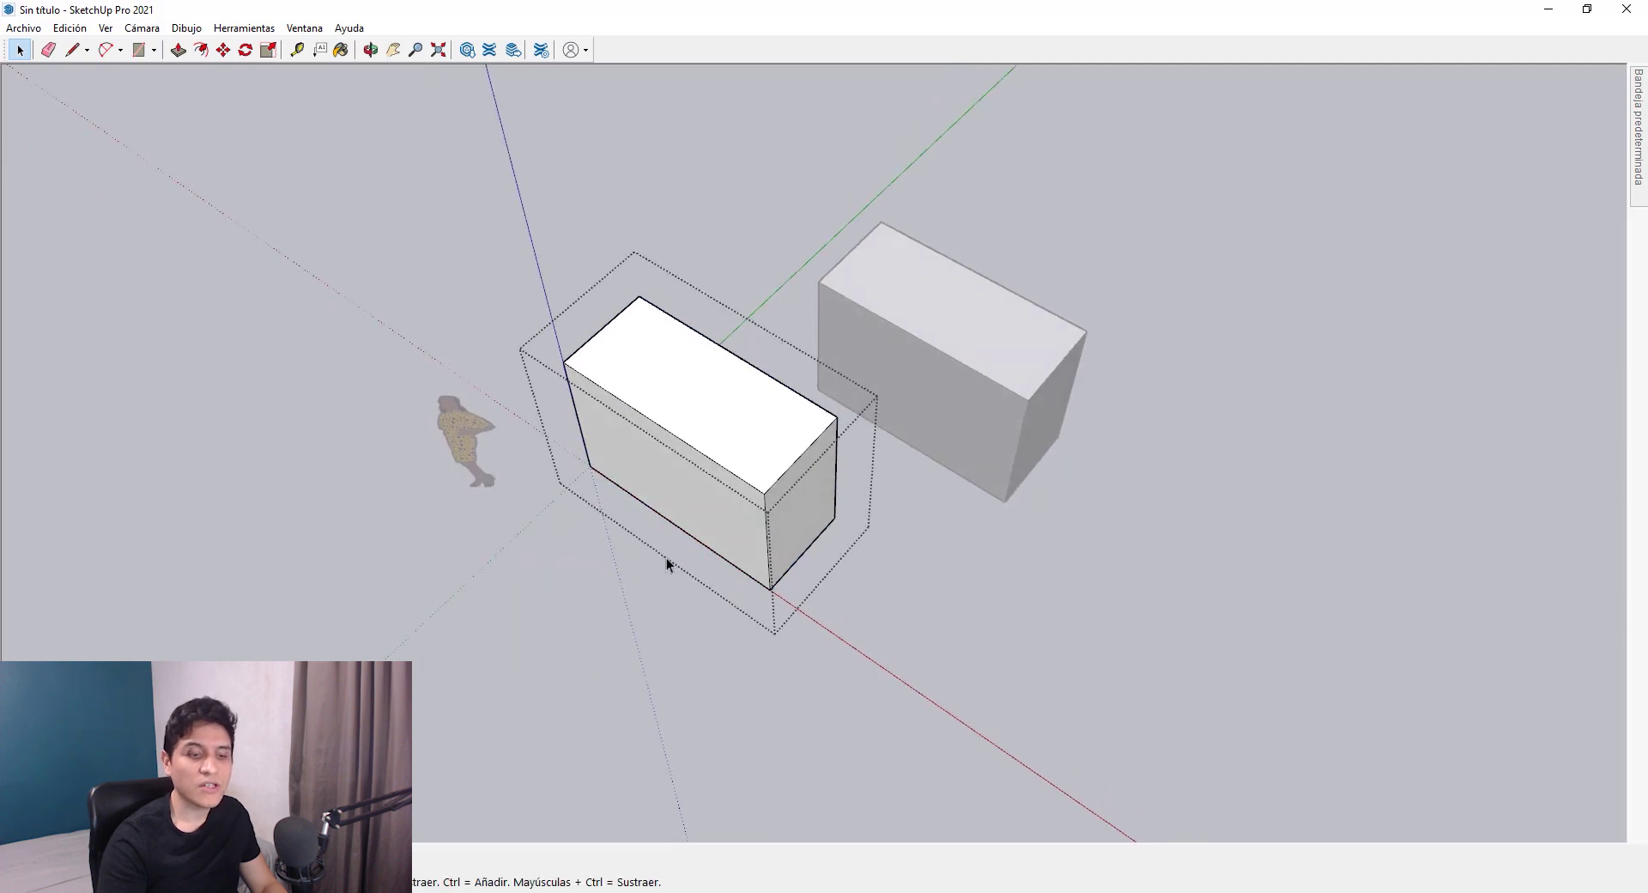
pyautogui.hotkey('ctrl', 'h')
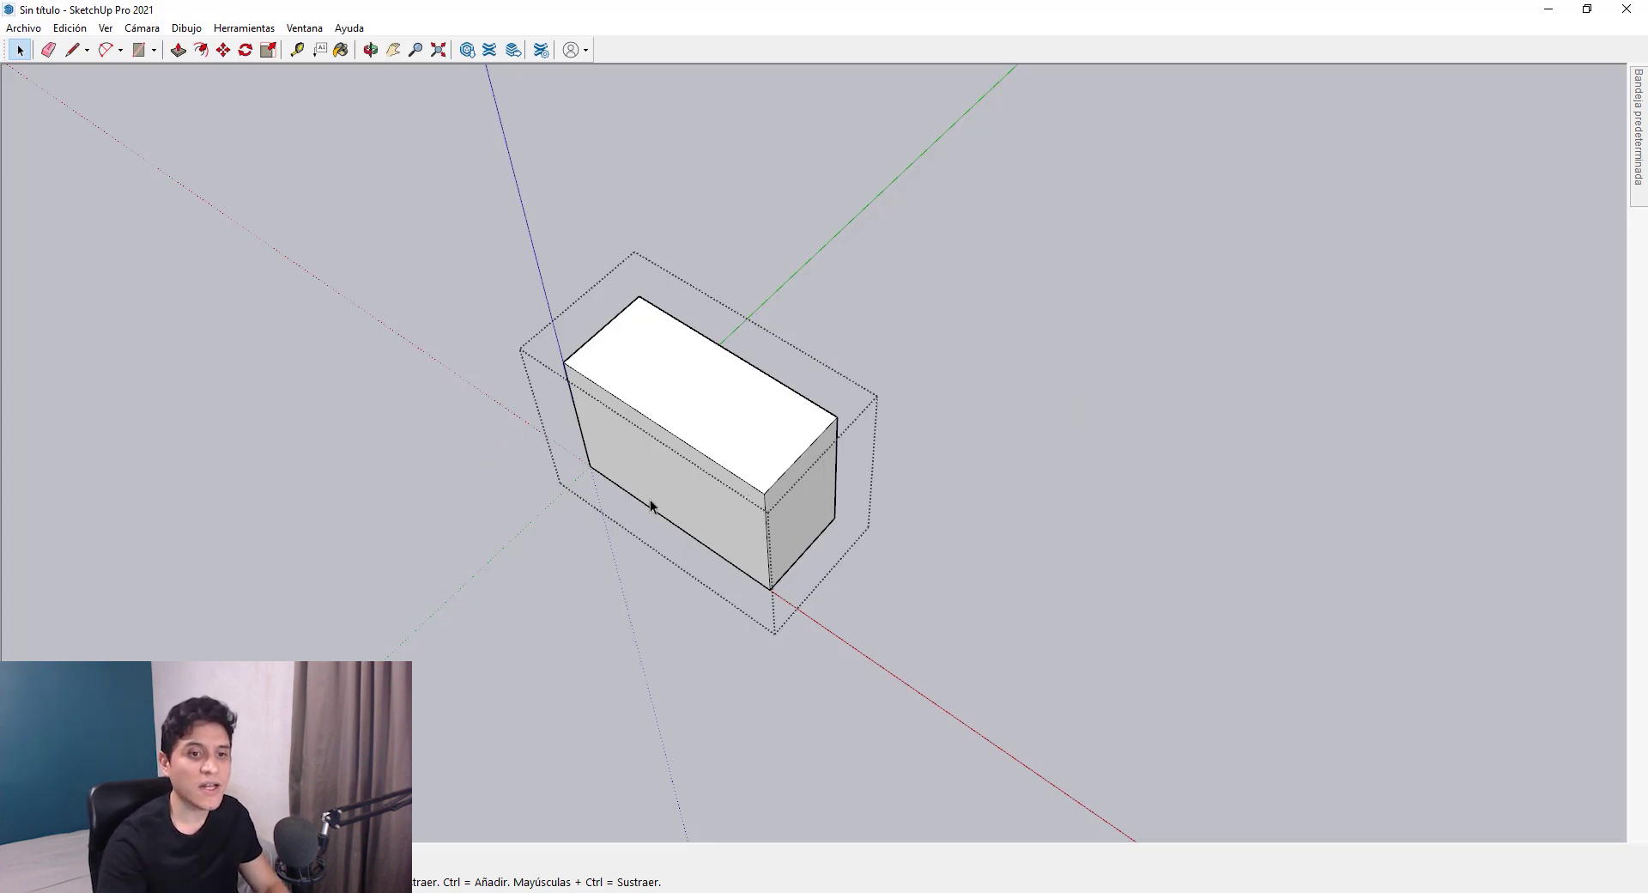
# - Try a Push/Pull on the end face inside the group, undo the last change, and close the group
pyautogui.press('p')
pyautogui.click(787, 522)
pyautogui.press('space')
pyautogui.moveTo(795, 516); pyautogui.dragTo(634, 492, button='middle')
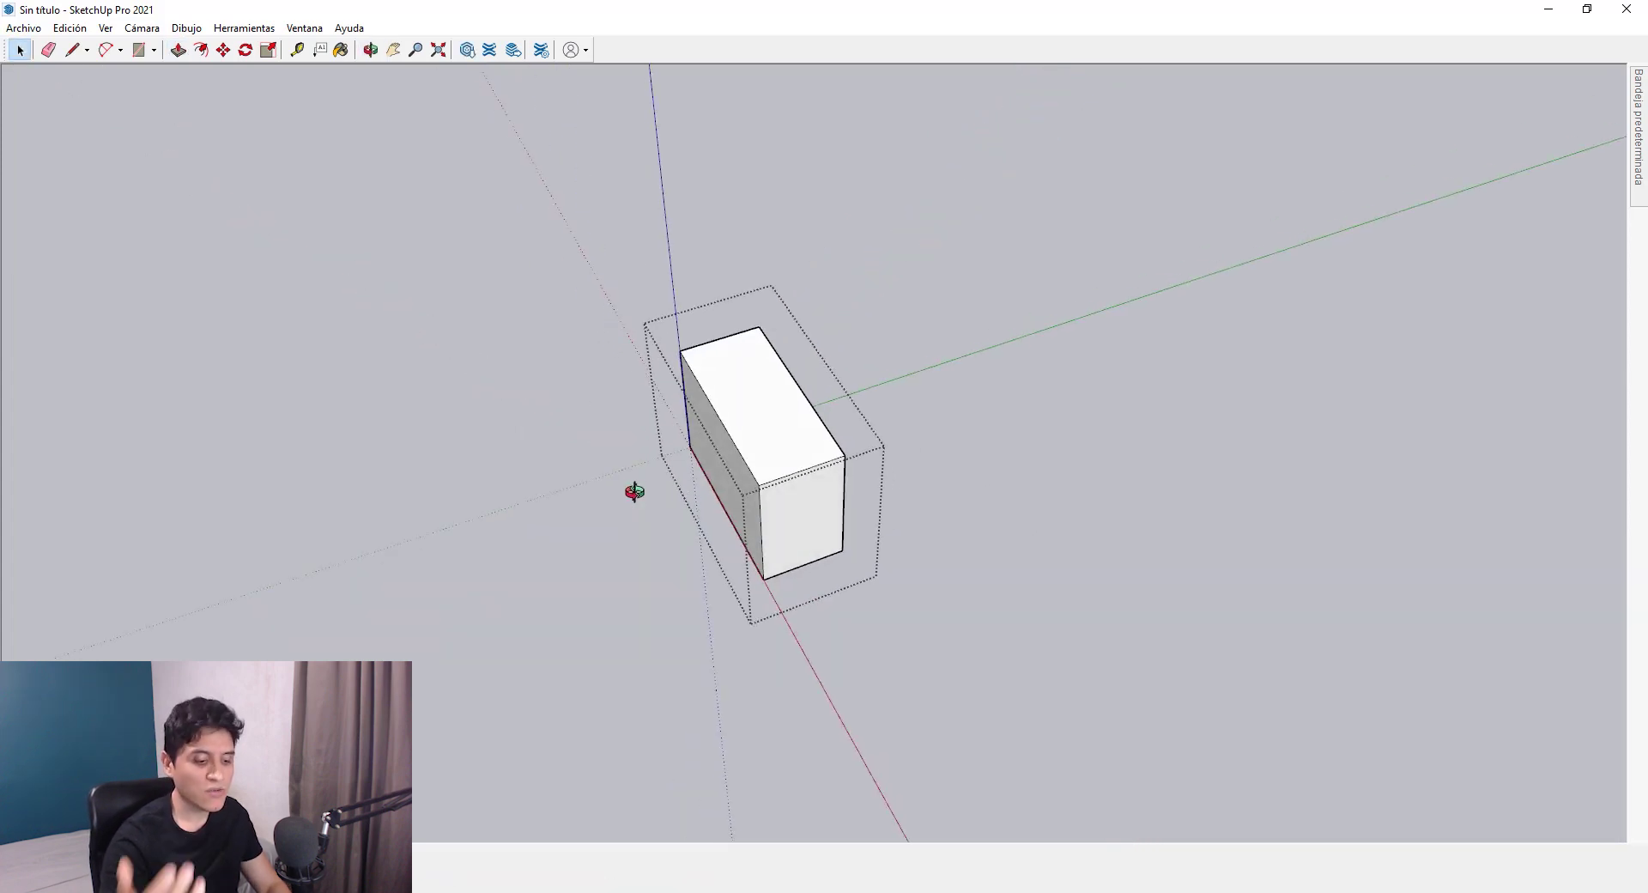
pyautogui.hotkey('ctrl', 'z')
pyautogui.click(707, 577)
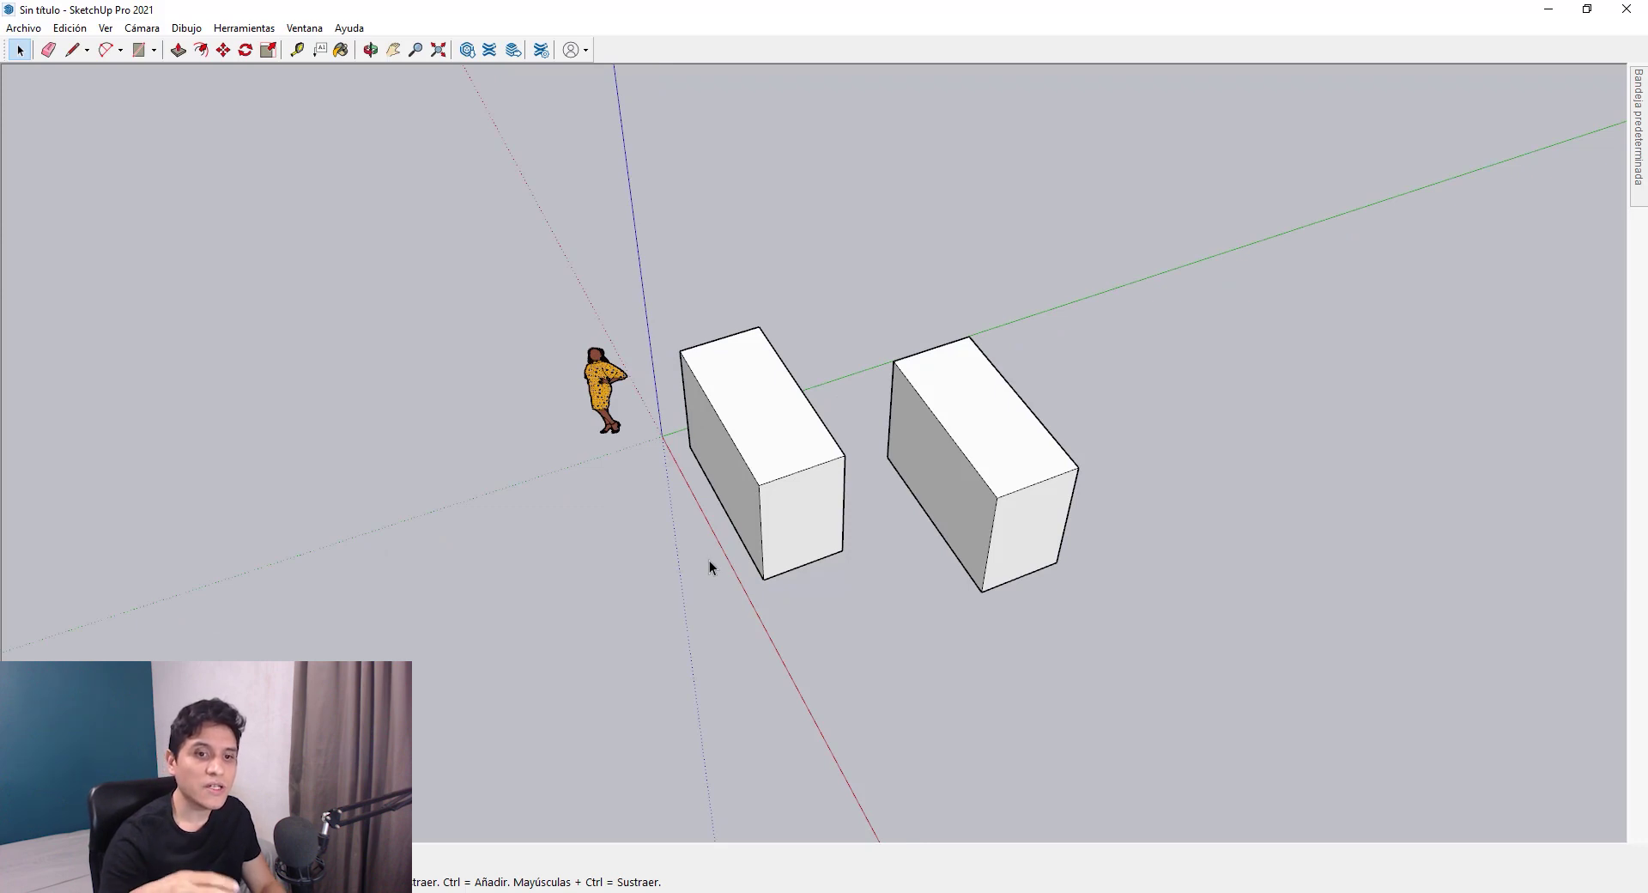
# - Draw a rectangle on the ground beside the two grouped boxes, just behind the red axis
pyautogui.moveTo(709, 559); pyautogui.dragTo(788, 357, button='middle')
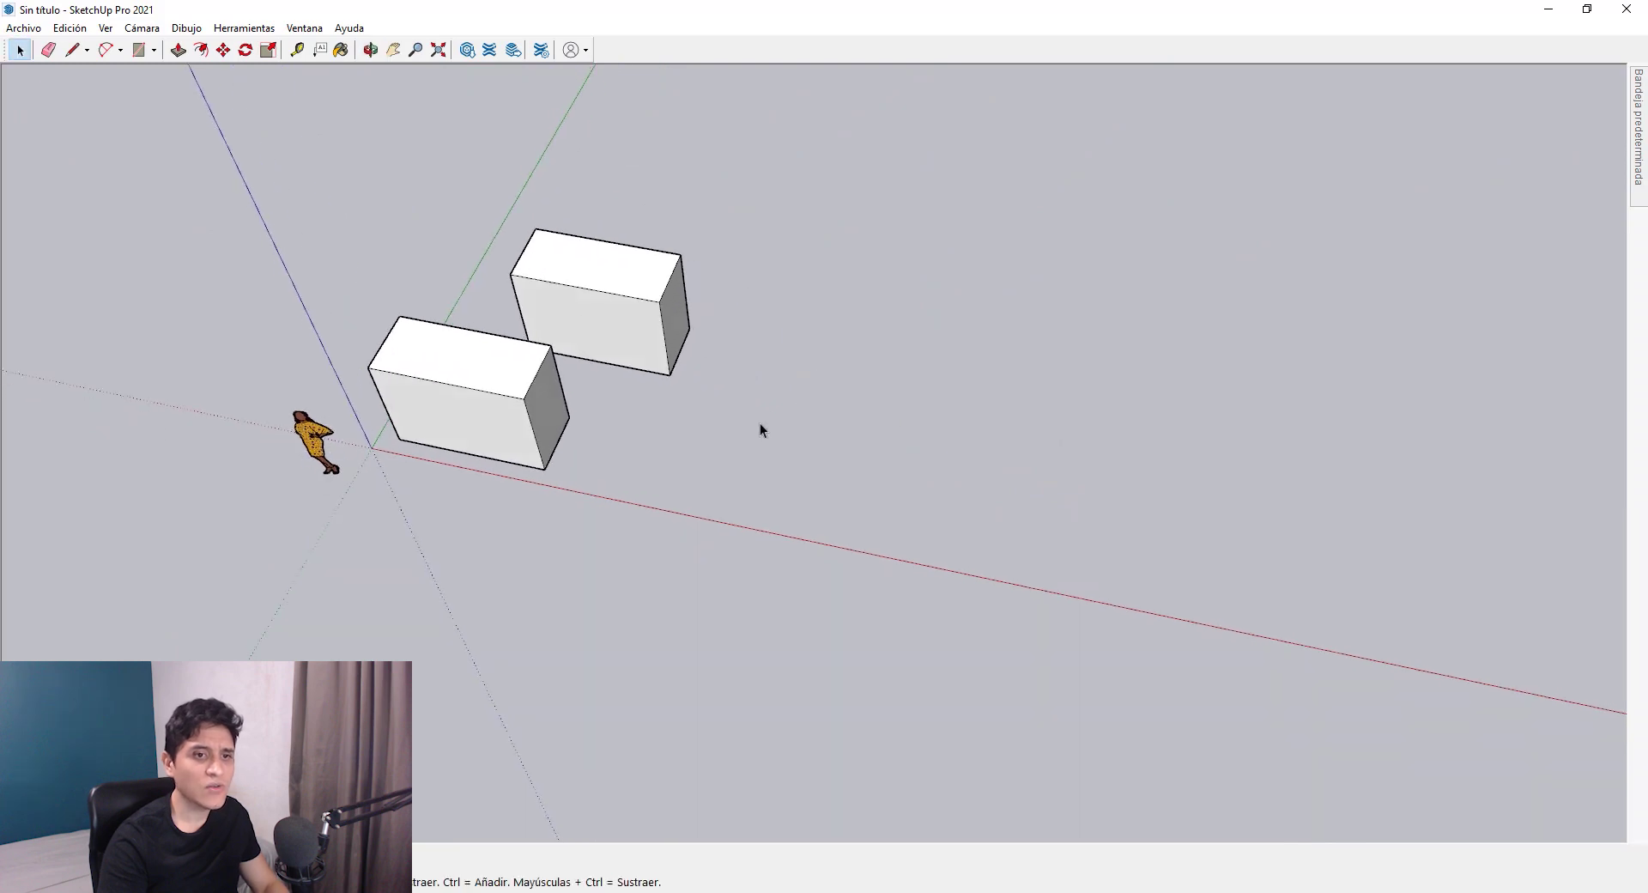
pyautogui.press('r')
pyautogui.click(786, 391)
pyautogui.click(917, 524)
pyautogui.press('space')
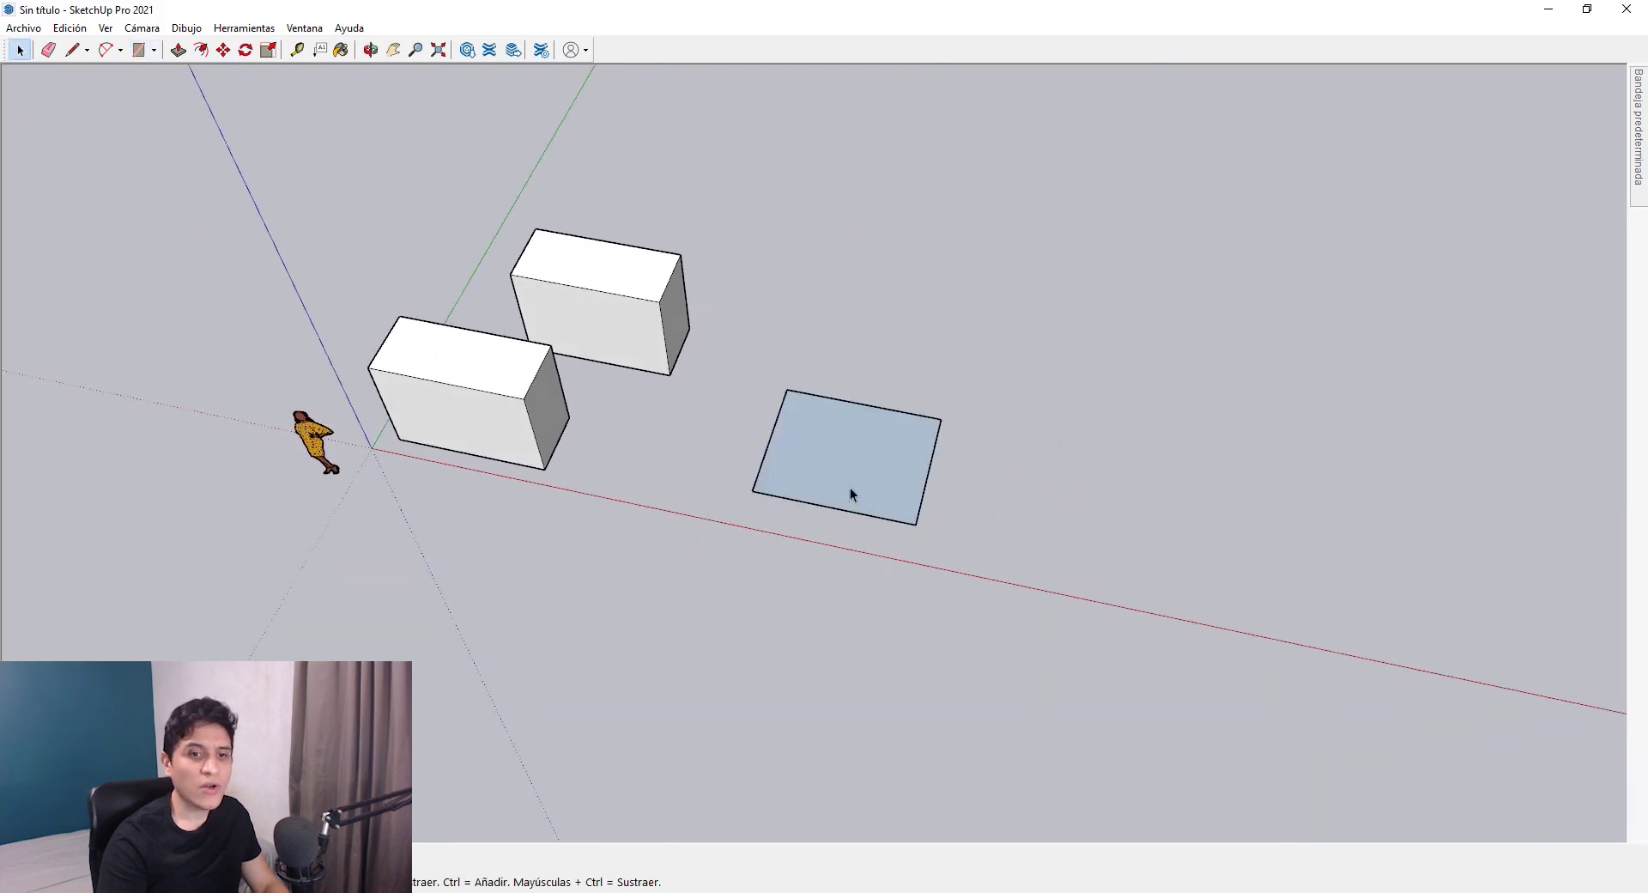
# - Push/Pull the new rectangle upward into a box taller than the two grouped boxes
pyautogui.press('p')
pyautogui.click(842, 456)
pyautogui.click(824, 335)
pyautogui.press('space')
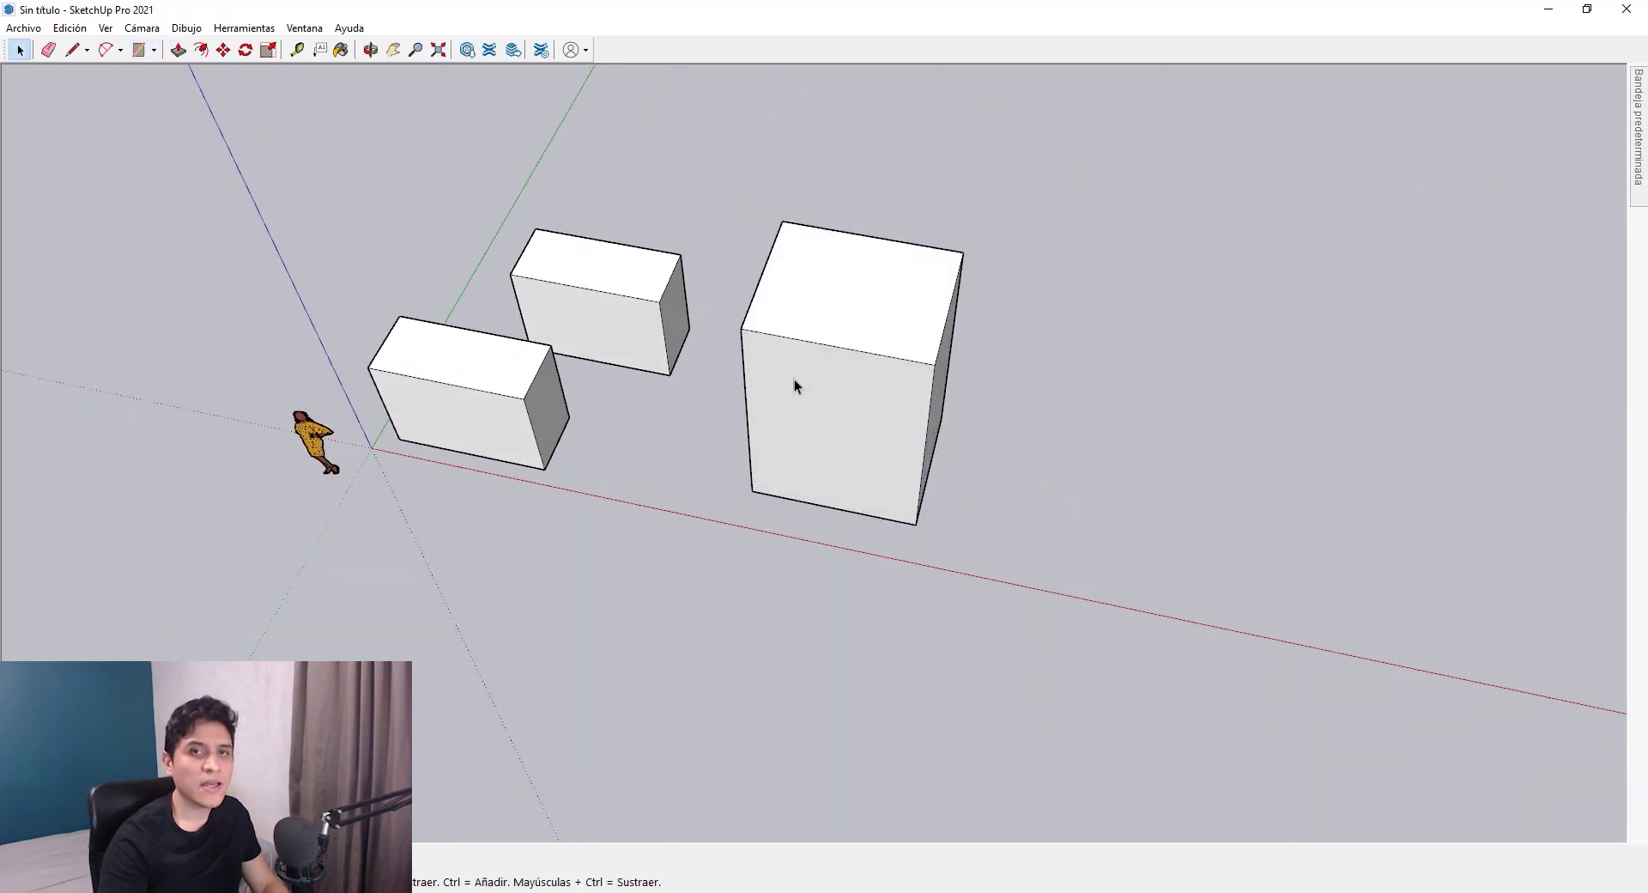
# - Select the original grouped box for comparison, and select all connected faces and edges of the tall box
pyautogui.click(420, 378)
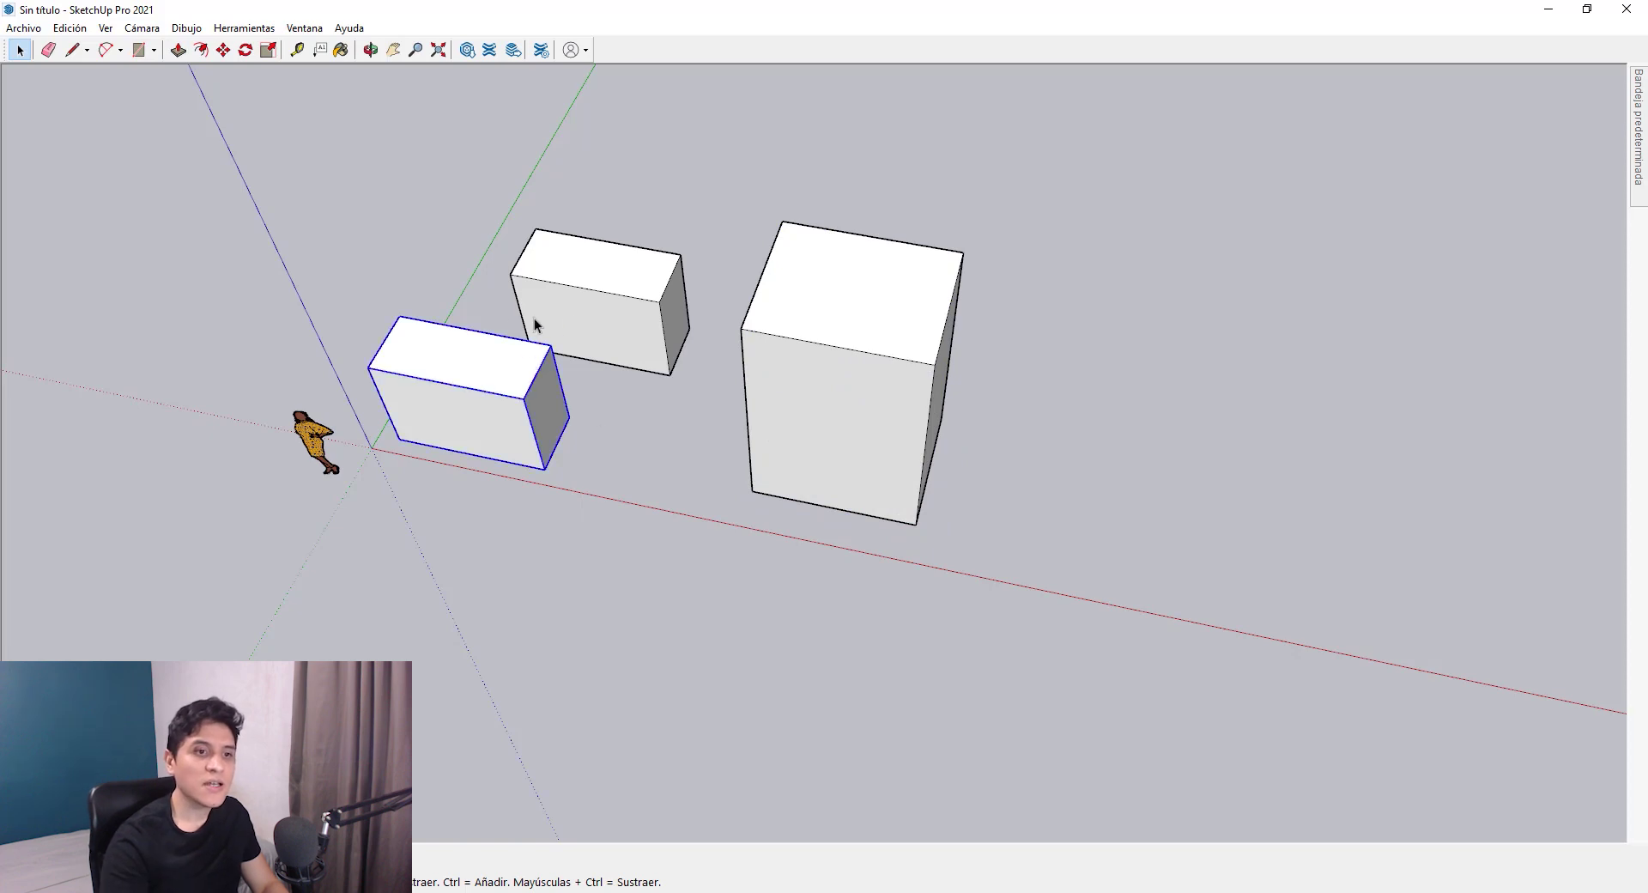
pyautogui.tripleClick(833, 375)
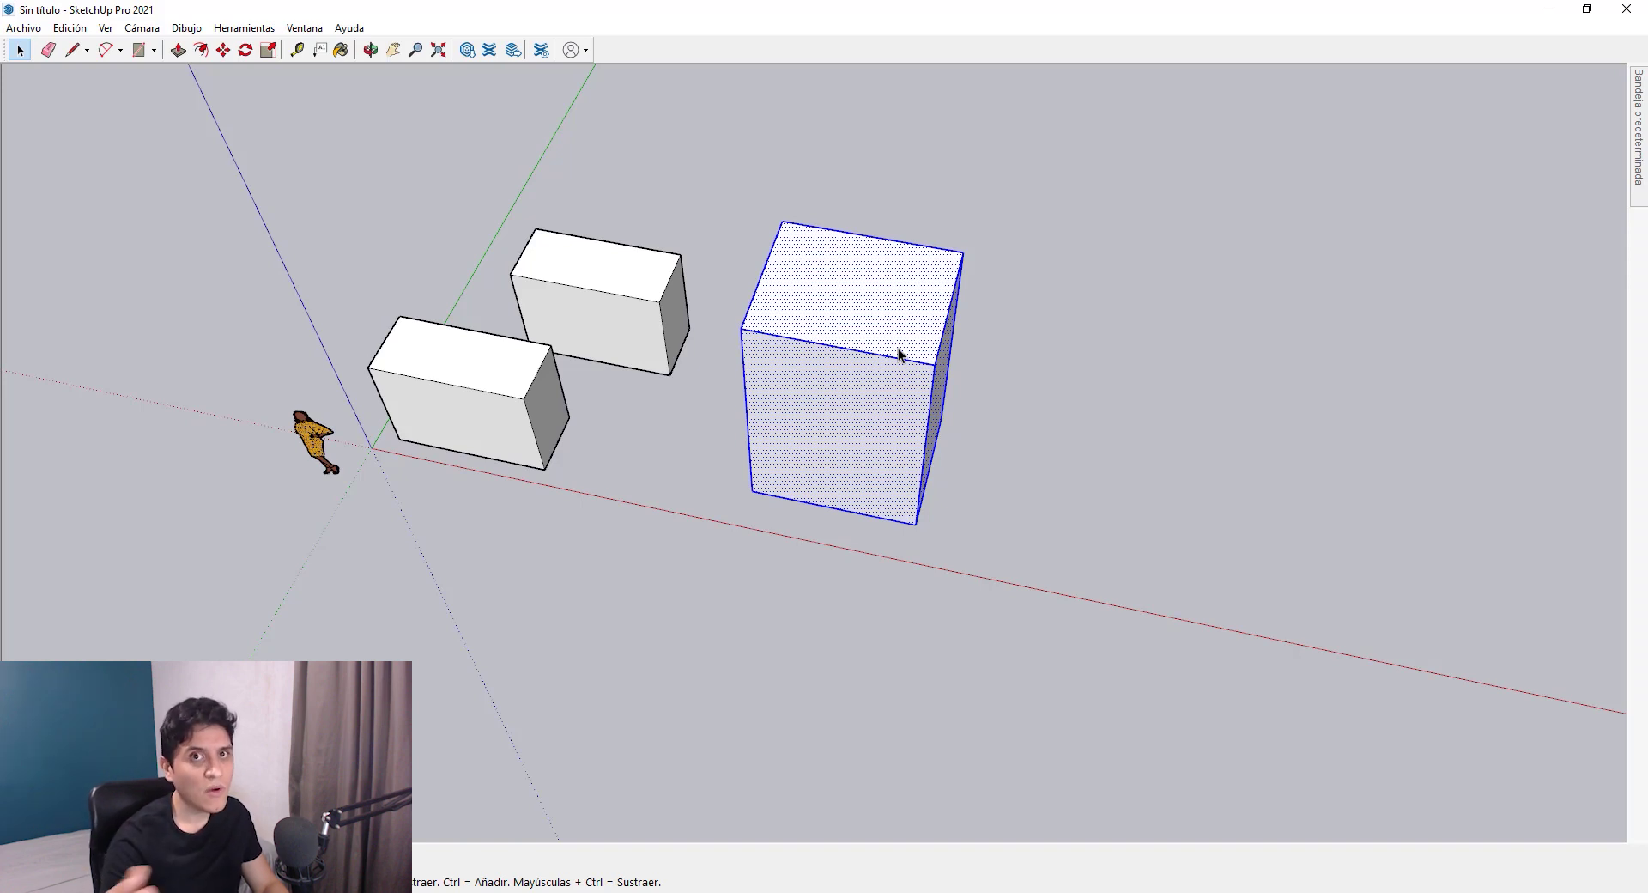
pyautogui.moveTo(852, 371)
pyautogui.mouseDown(button='middle')
pyautogui.moveTo(993, 242)
pyautogui.moveTo(827, 338)
pyautogui.moveTo(503, 344)
pyautogui.moveTo(831, 378)
pyautogui.moveTo(835, 397)
pyautogui.moveTo(717, 364)
pyautogui.moveTo(848, 357)
pyautogui.mouseUp(button='middle')
pyautogui.rightClick(826, 357)
pyautogui.click(805, 335)
# - Create a component named COLUMNA 40X40 from the tall box's selected faces and edges
pyautogui.rightClick(848, 357)
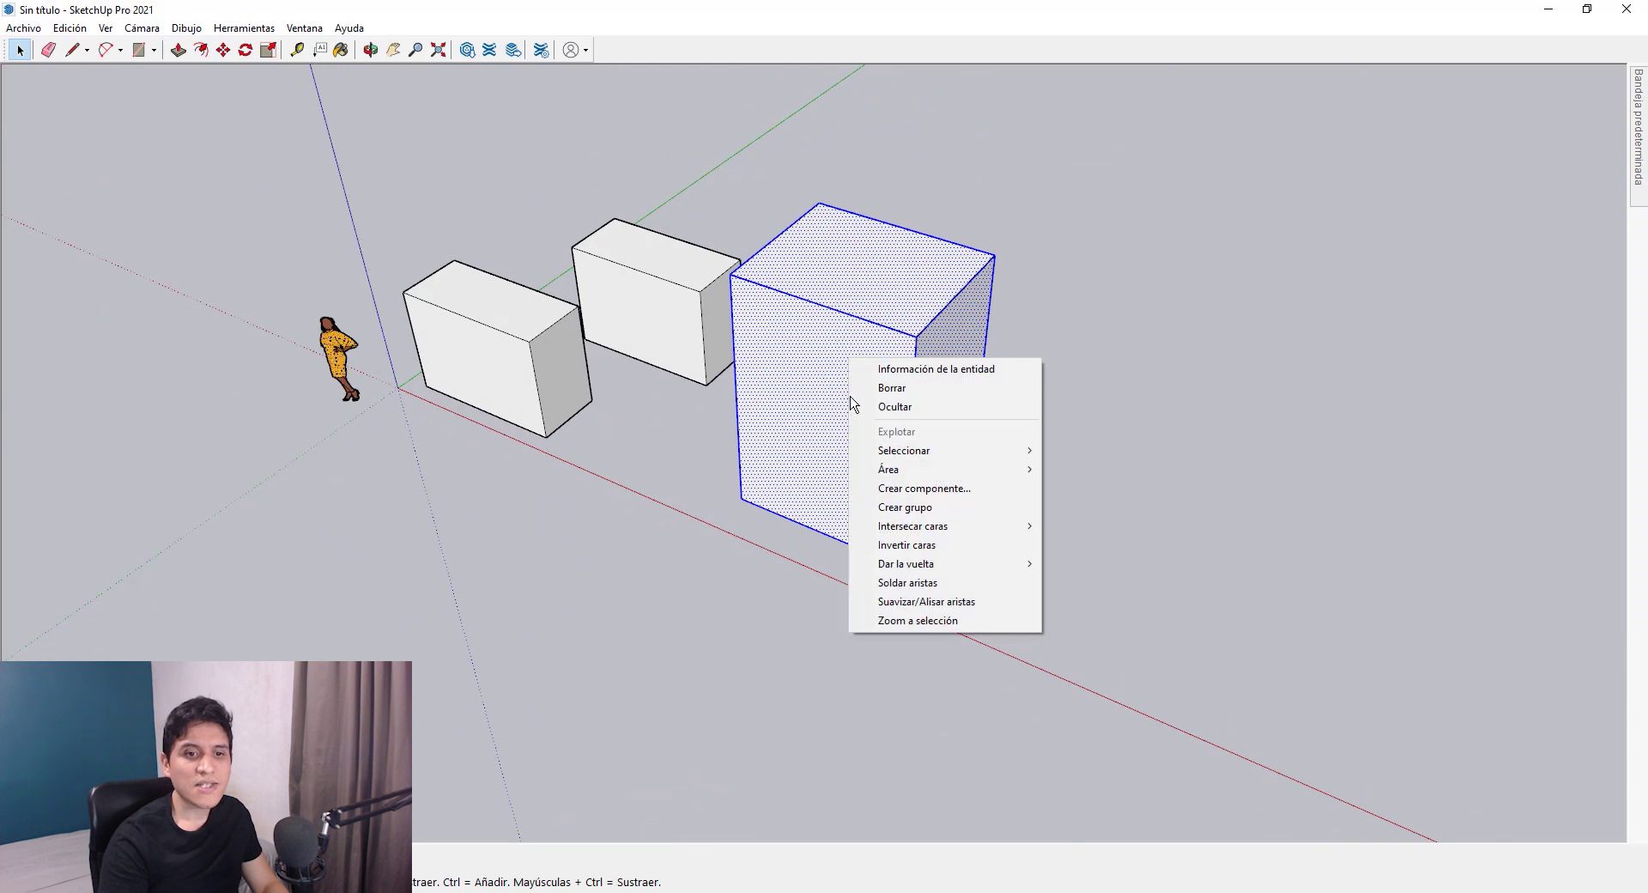
pyautogui.click(901, 488)
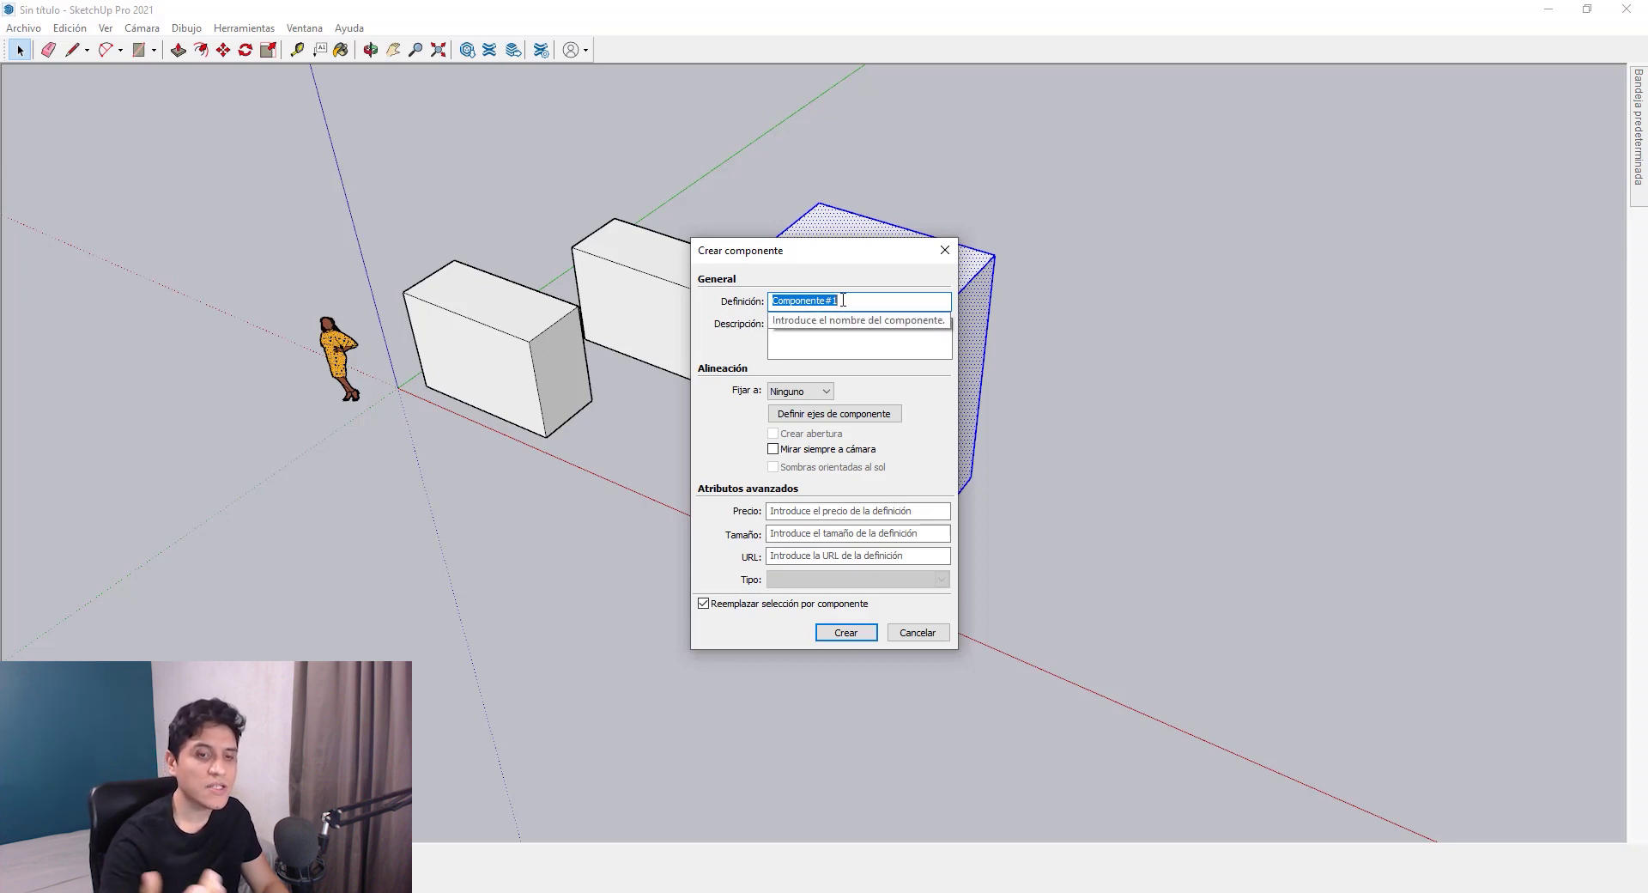
pyautogui.write('COLUM')
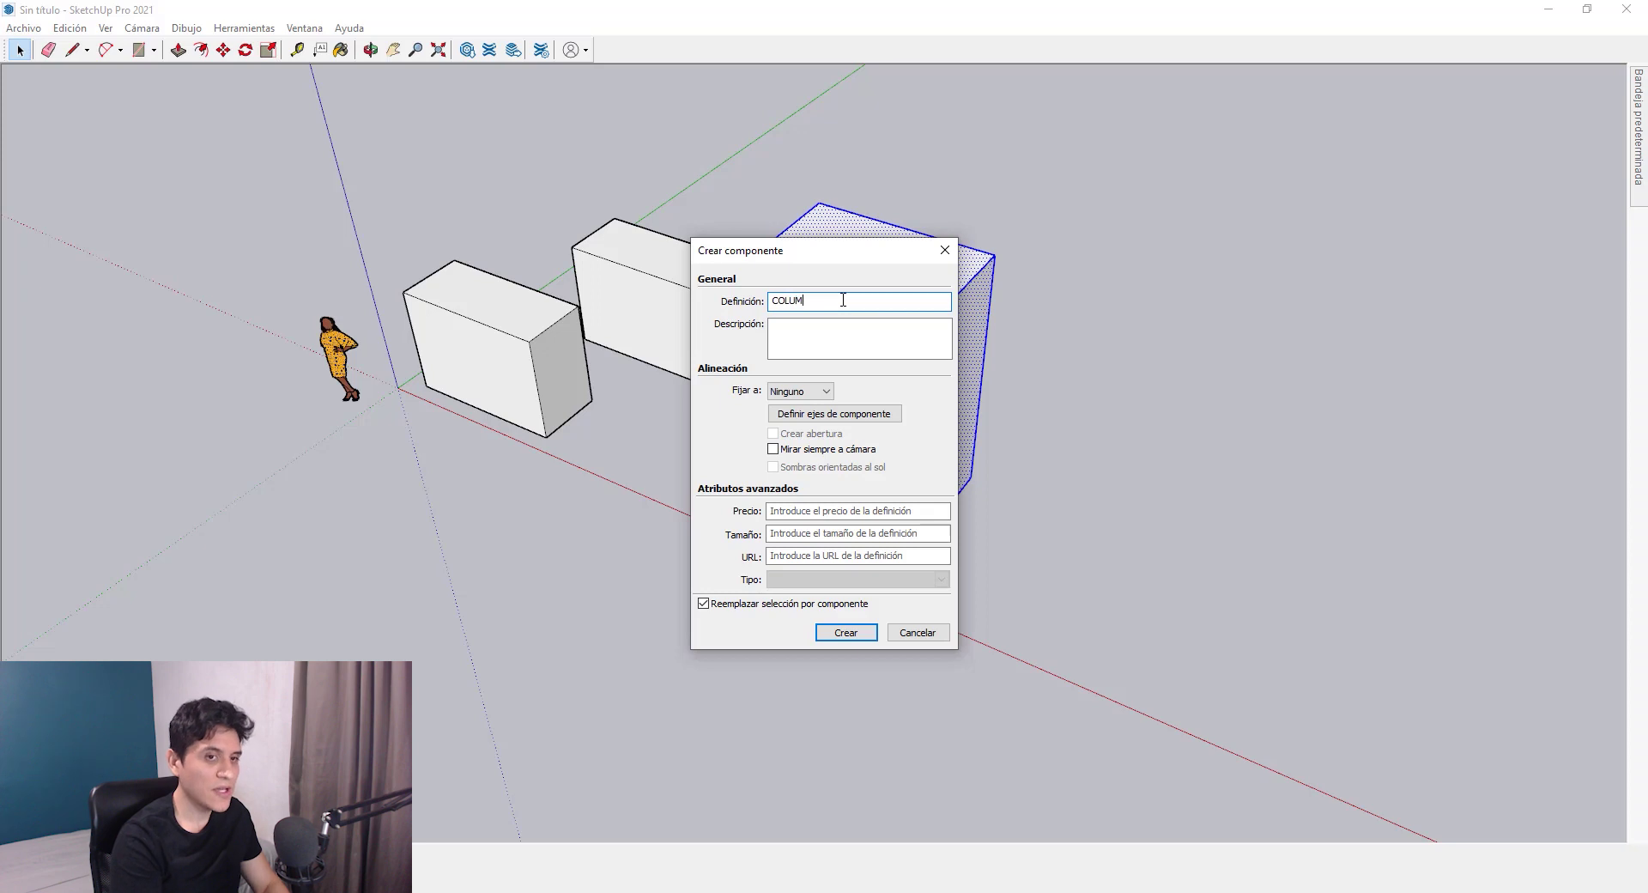
pyautogui.write('NA 40X40')
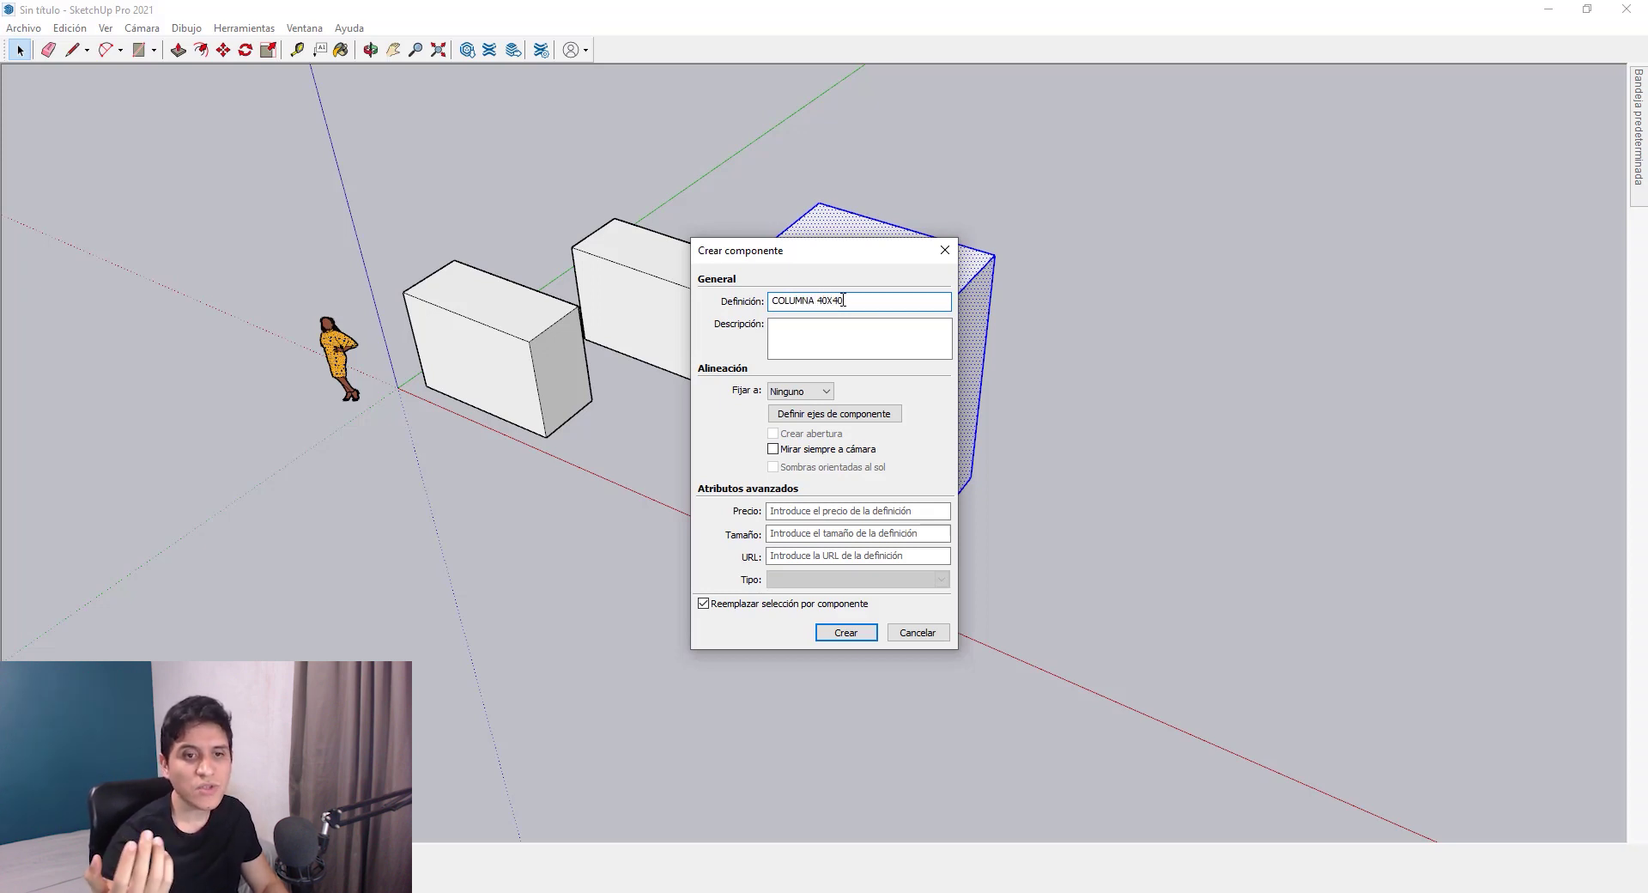
pyautogui.click(804, 355)
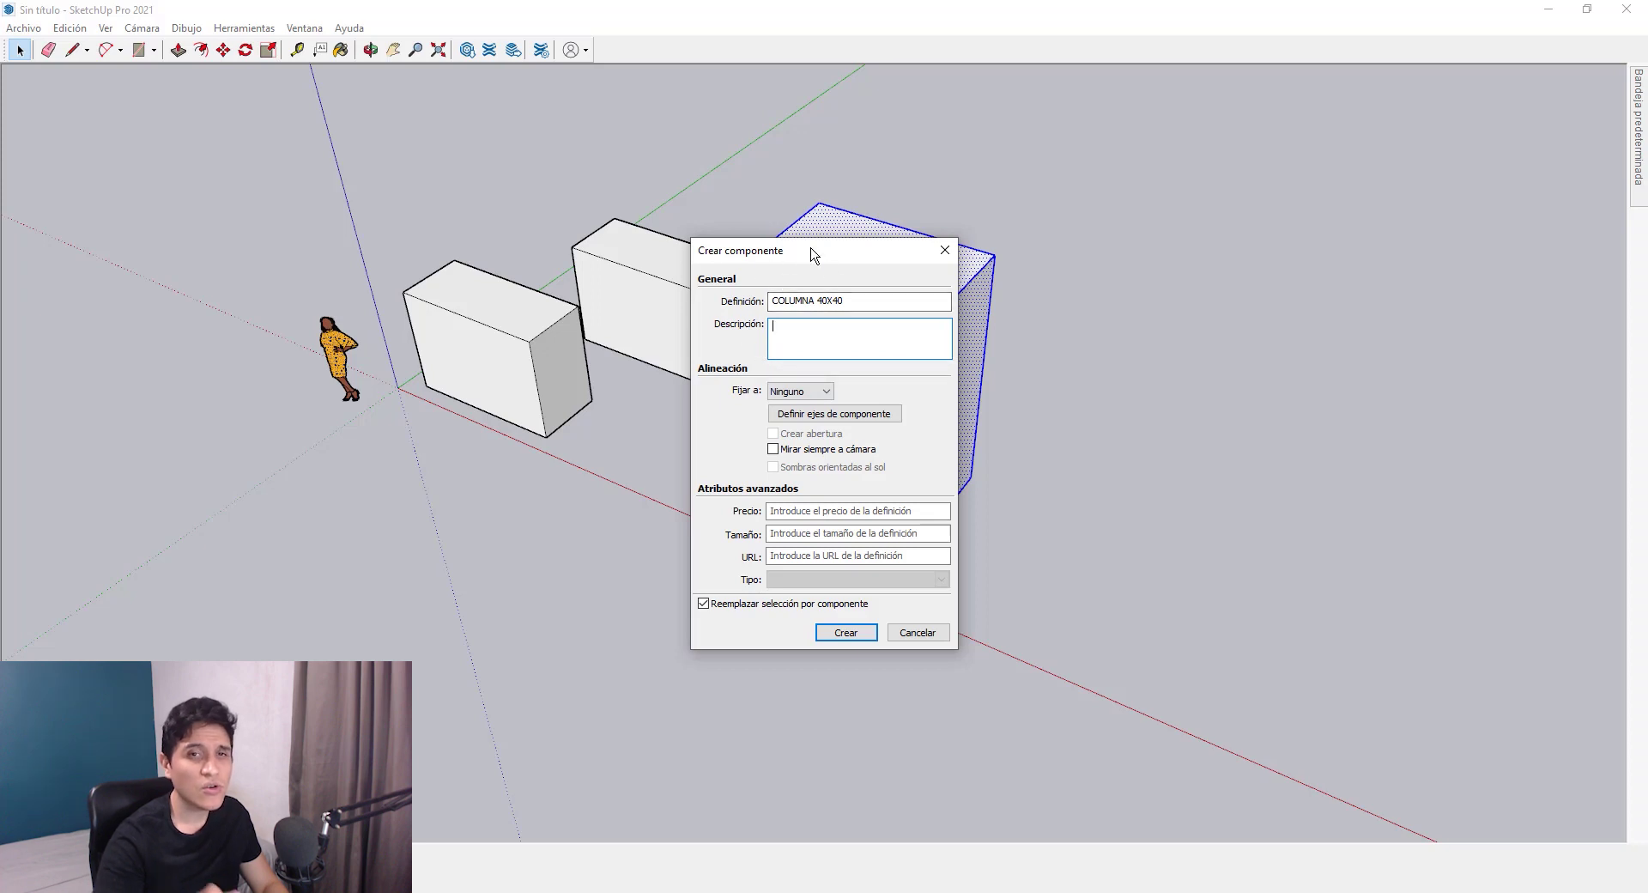
pyautogui.click(837, 633)
# - Select the rear grouped box, then the tall column component, to compare them as single objects
pyautogui.moveTo(836, 637); pyautogui.dragTo(736, 368, button='middle')
pyautogui.click(655, 331)
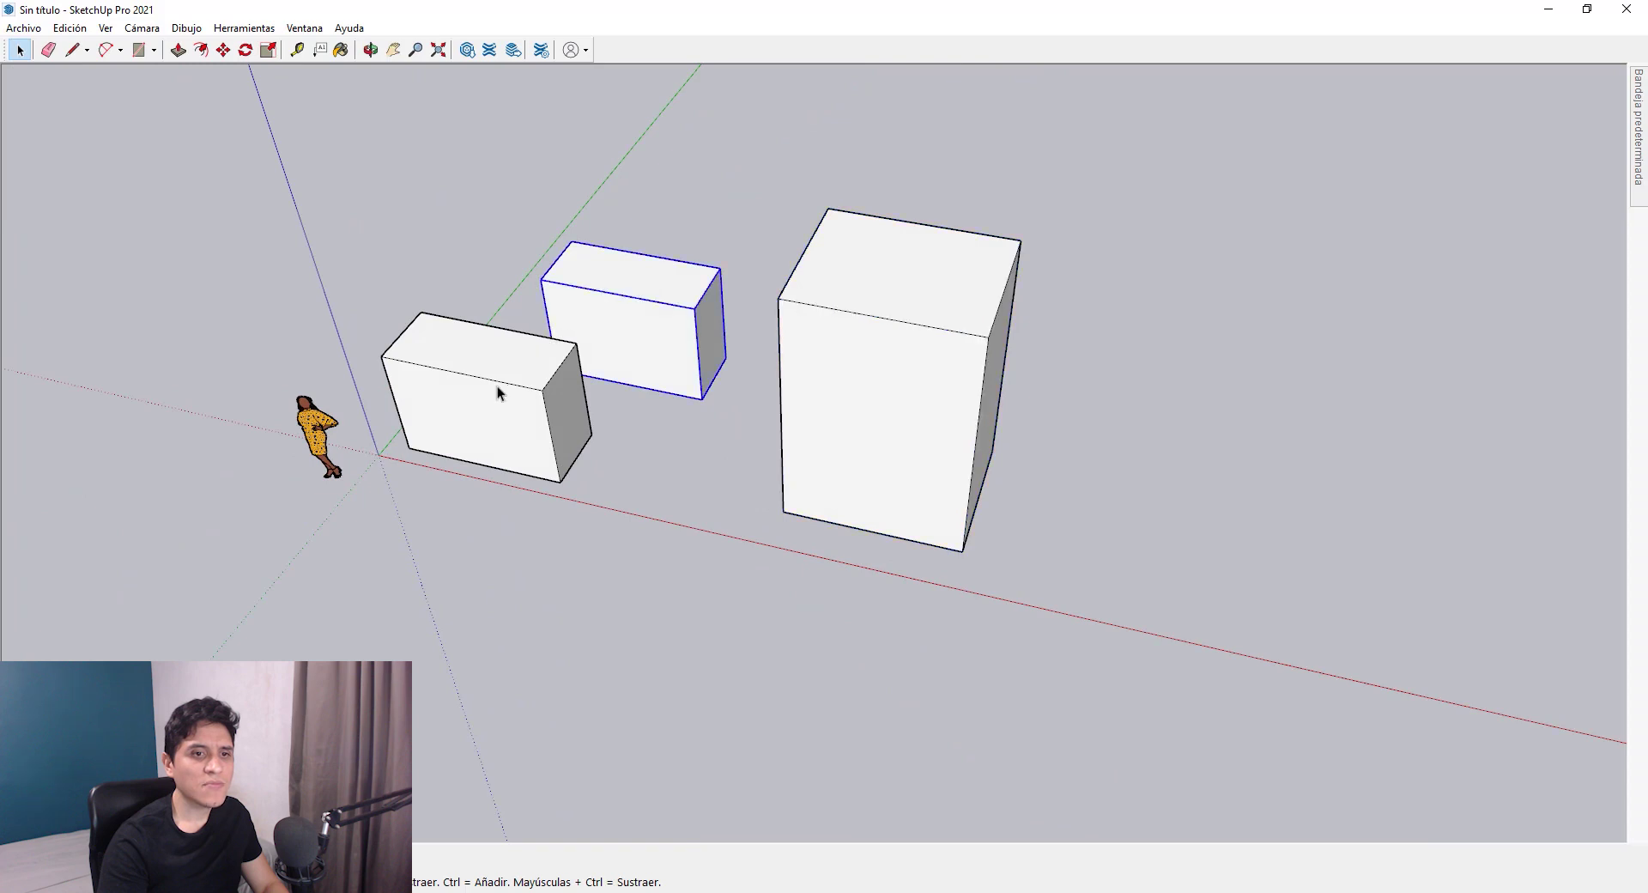
pyautogui.click(930, 356)
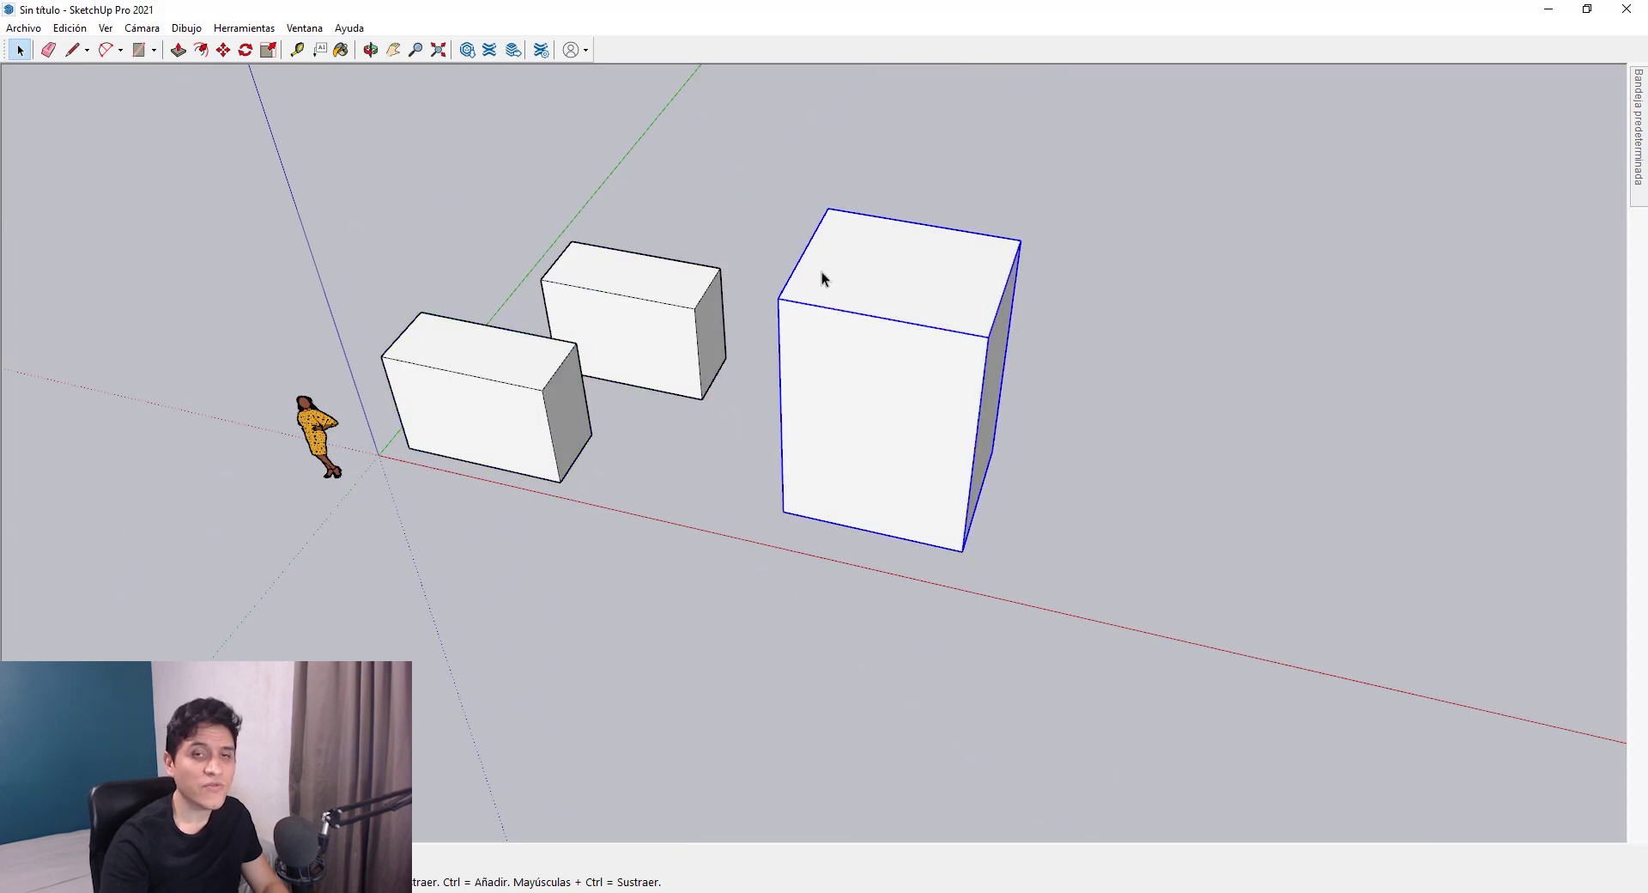
pyautogui.moveTo(1624, 172)
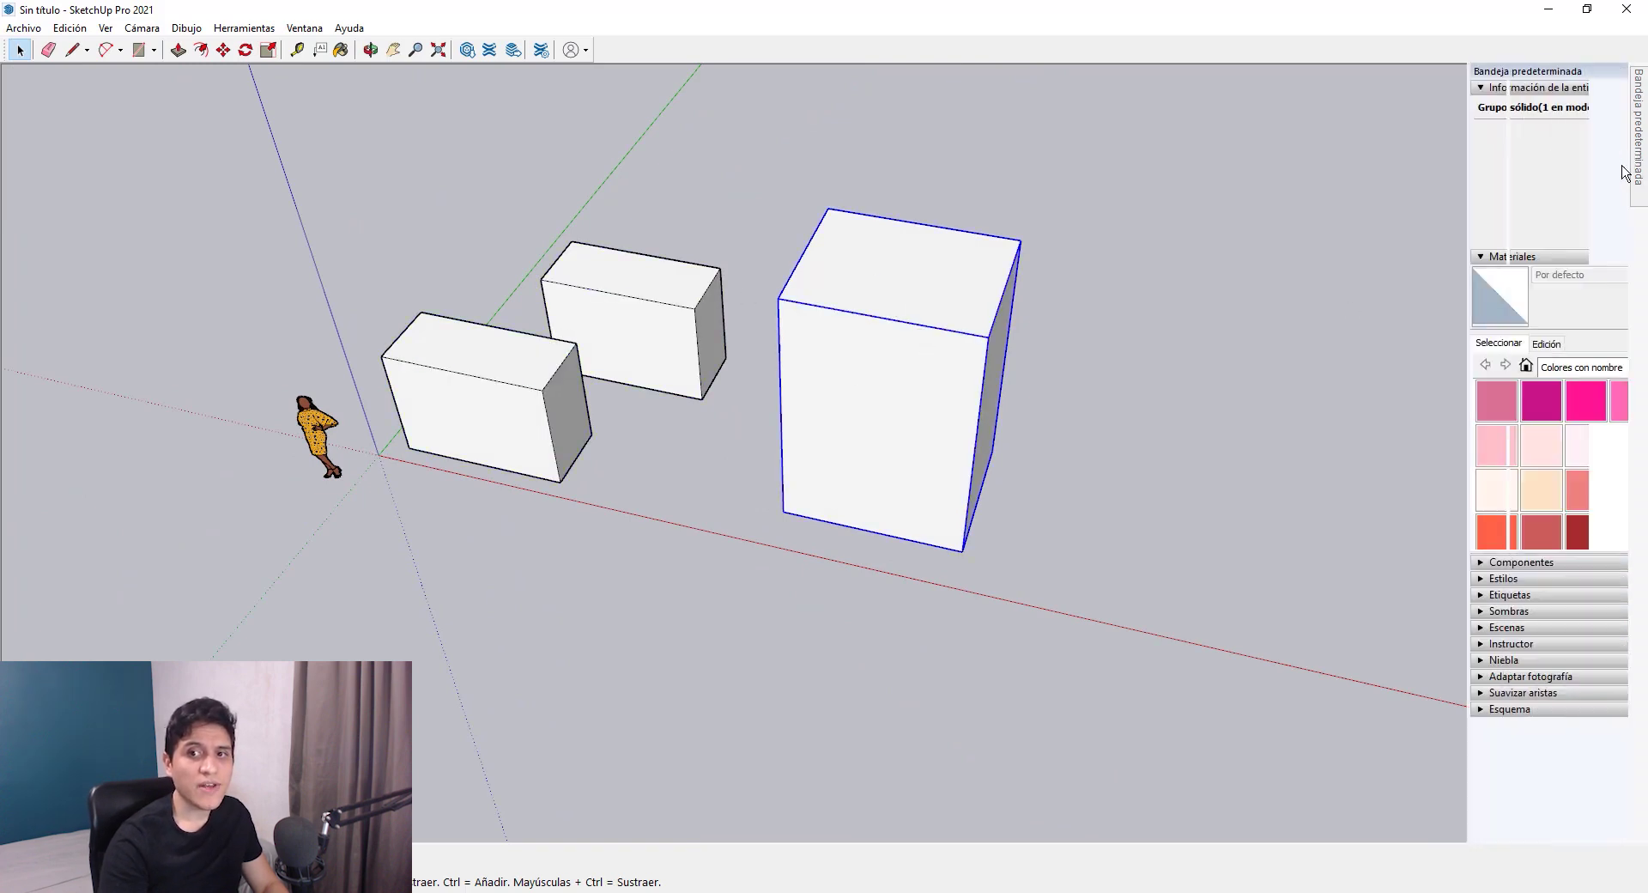
# - Copy the column component along the red axis, placing the copy beside the original with a gap between them
pyautogui.moveTo(913, 342)
pyautogui.mouseDown(button='middle')
pyautogui.moveTo(877, 353)
pyautogui.moveTo(953, 323)
pyautogui.moveTo(924, 354)
pyautogui.mouseUp(button='middle')
pyautogui.press('m')
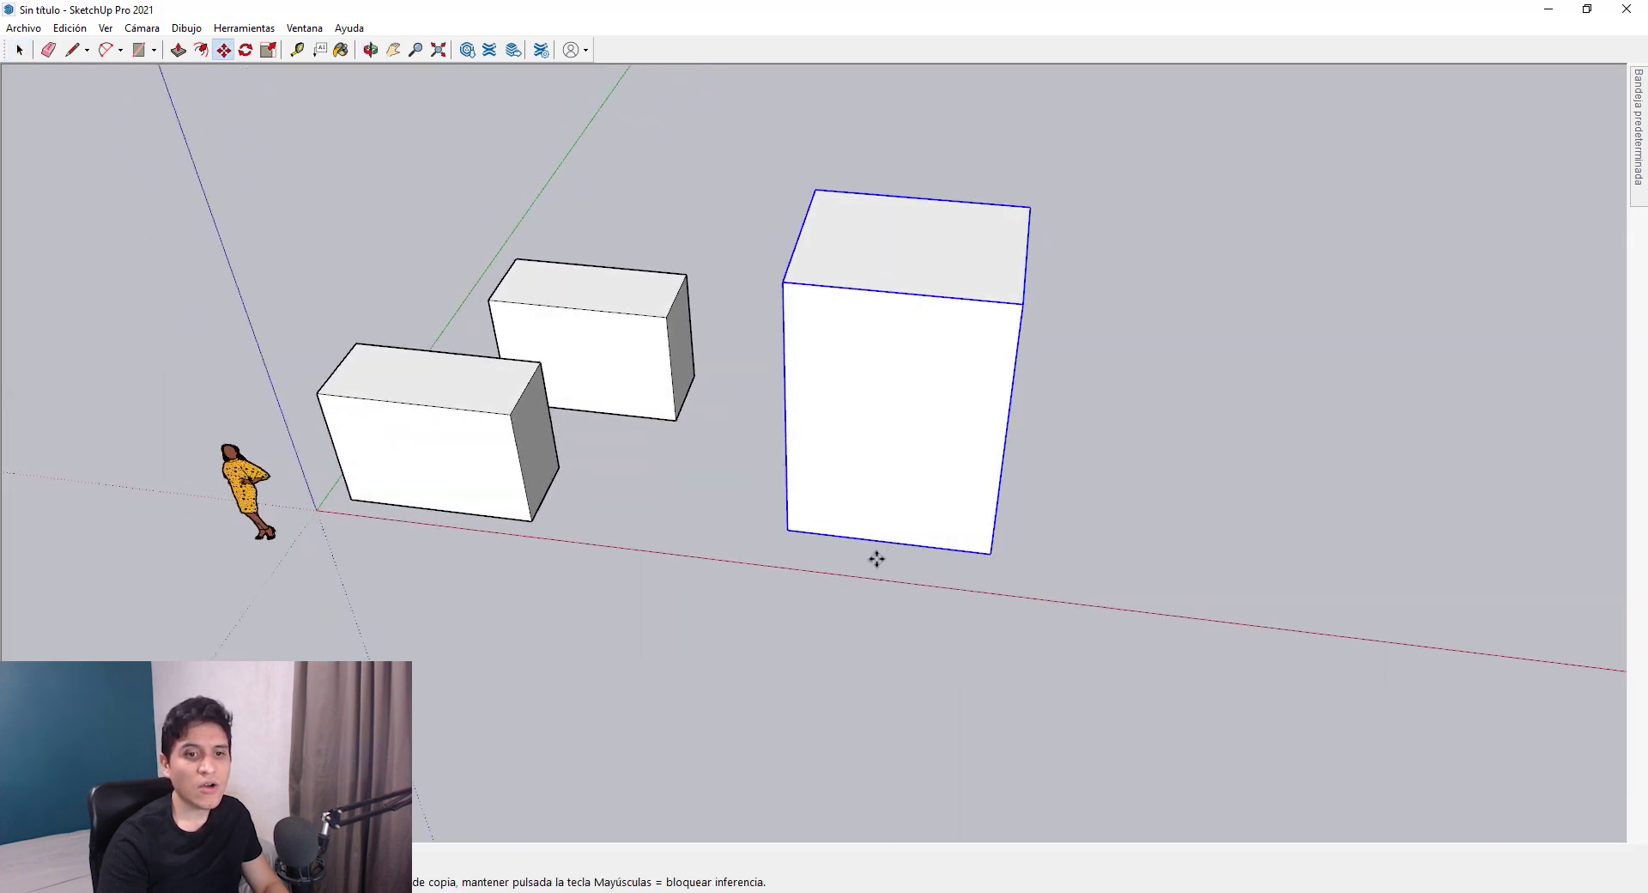
pyautogui.keyDown('ctrl'); pyautogui.click(872, 556); pyautogui.keyUp('ctrl')
pyautogui.moveTo(1210, 575); pyautogui.dragTo(1008, 546, button='middle')
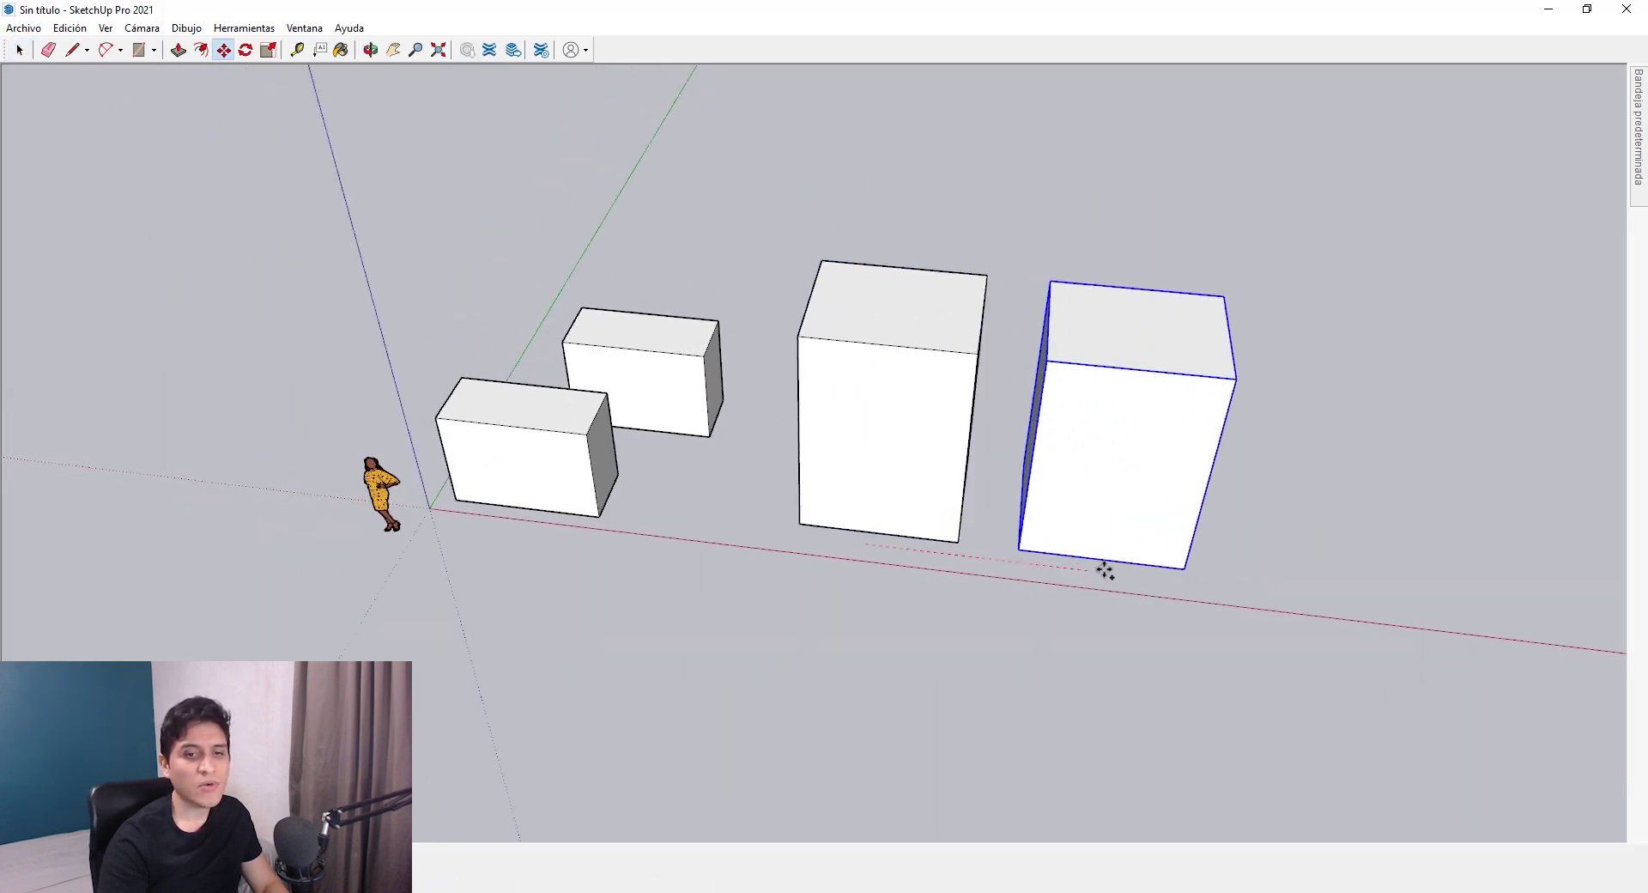
pyautogui.click(1107, 568)
pyautogui.press('space')
# - Open the original column component, try a Push/Pull on its top face, and close it without keeping the change
pyautogui.doubleClick(909, 322)
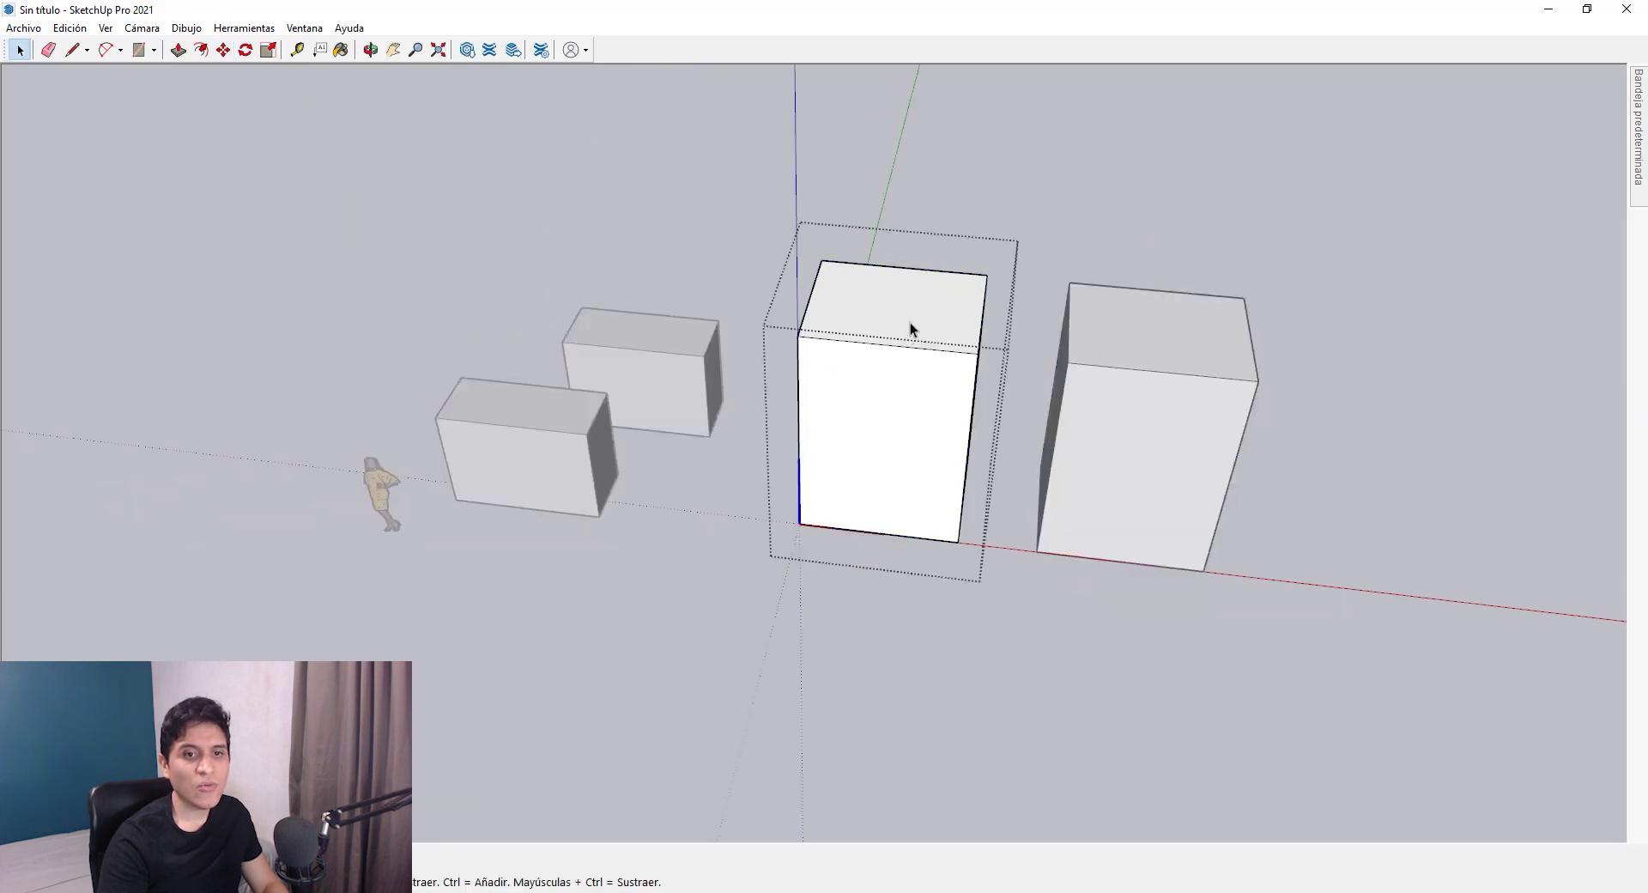
pyautogui.press('p')
pyautogui.click(910, 354)
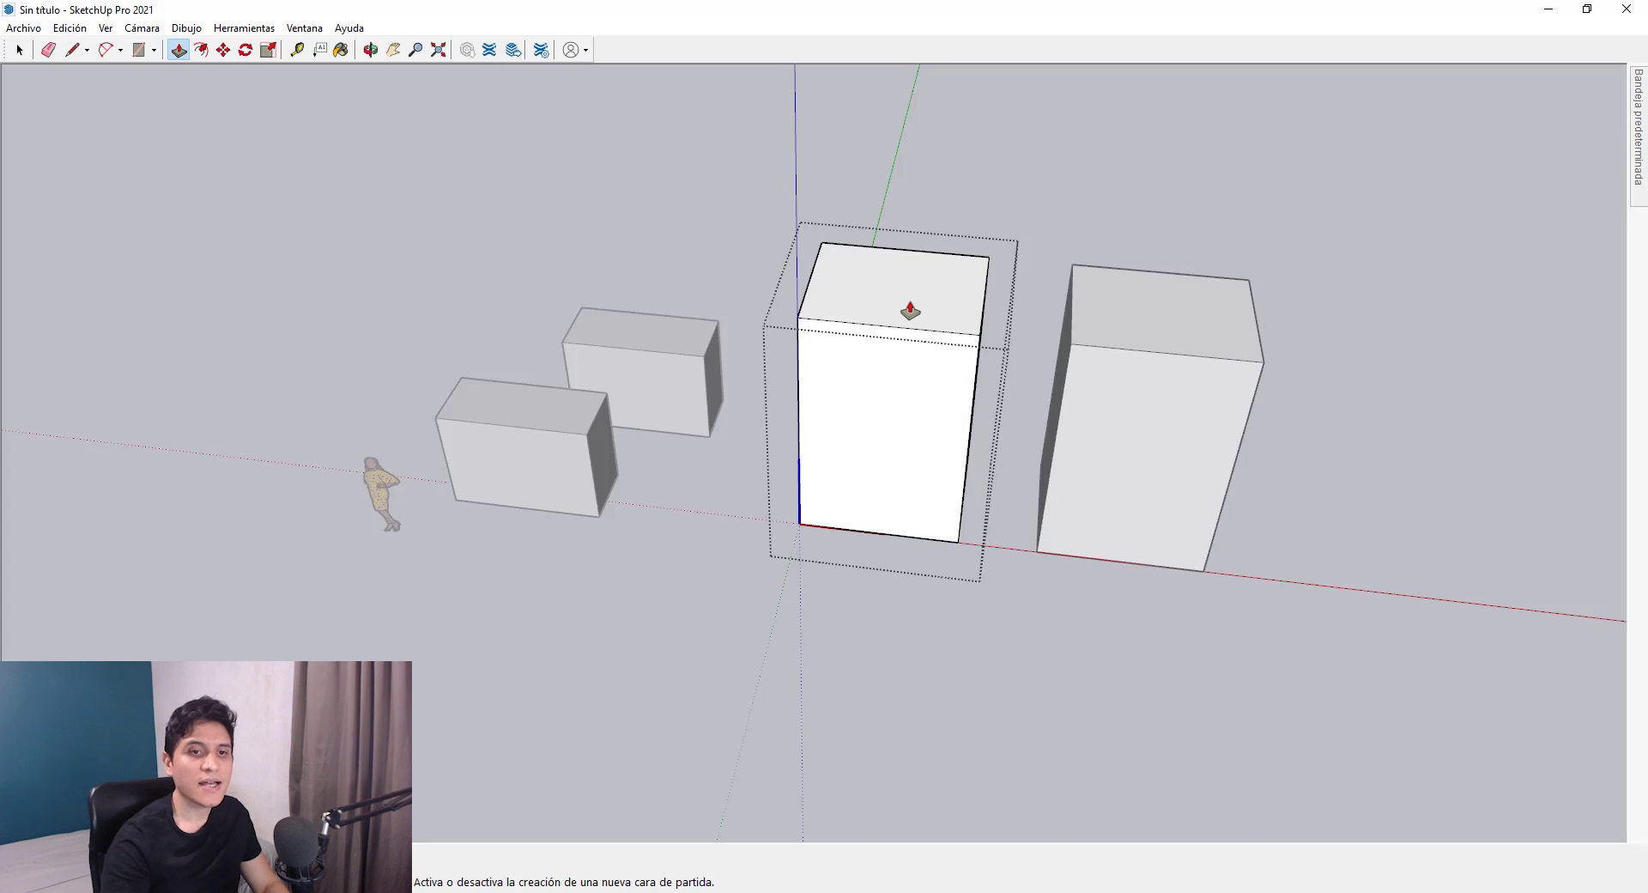
pyautogui.click(898, 300)
pyautogui.press('space')
pyautogui.press('Escape')
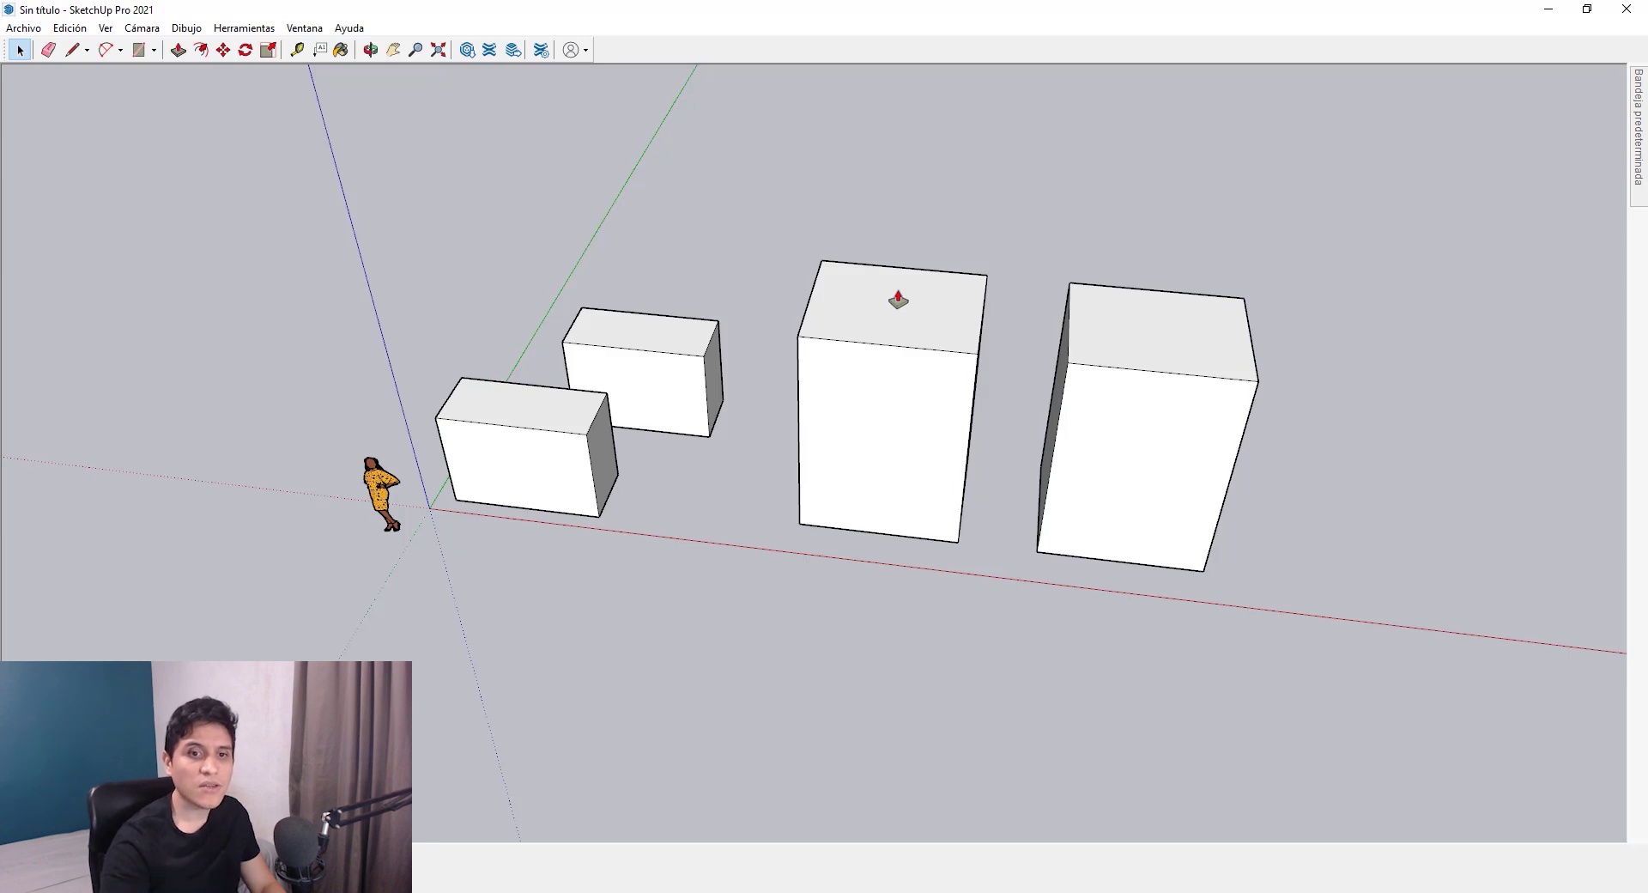
pyautogui.press('space')
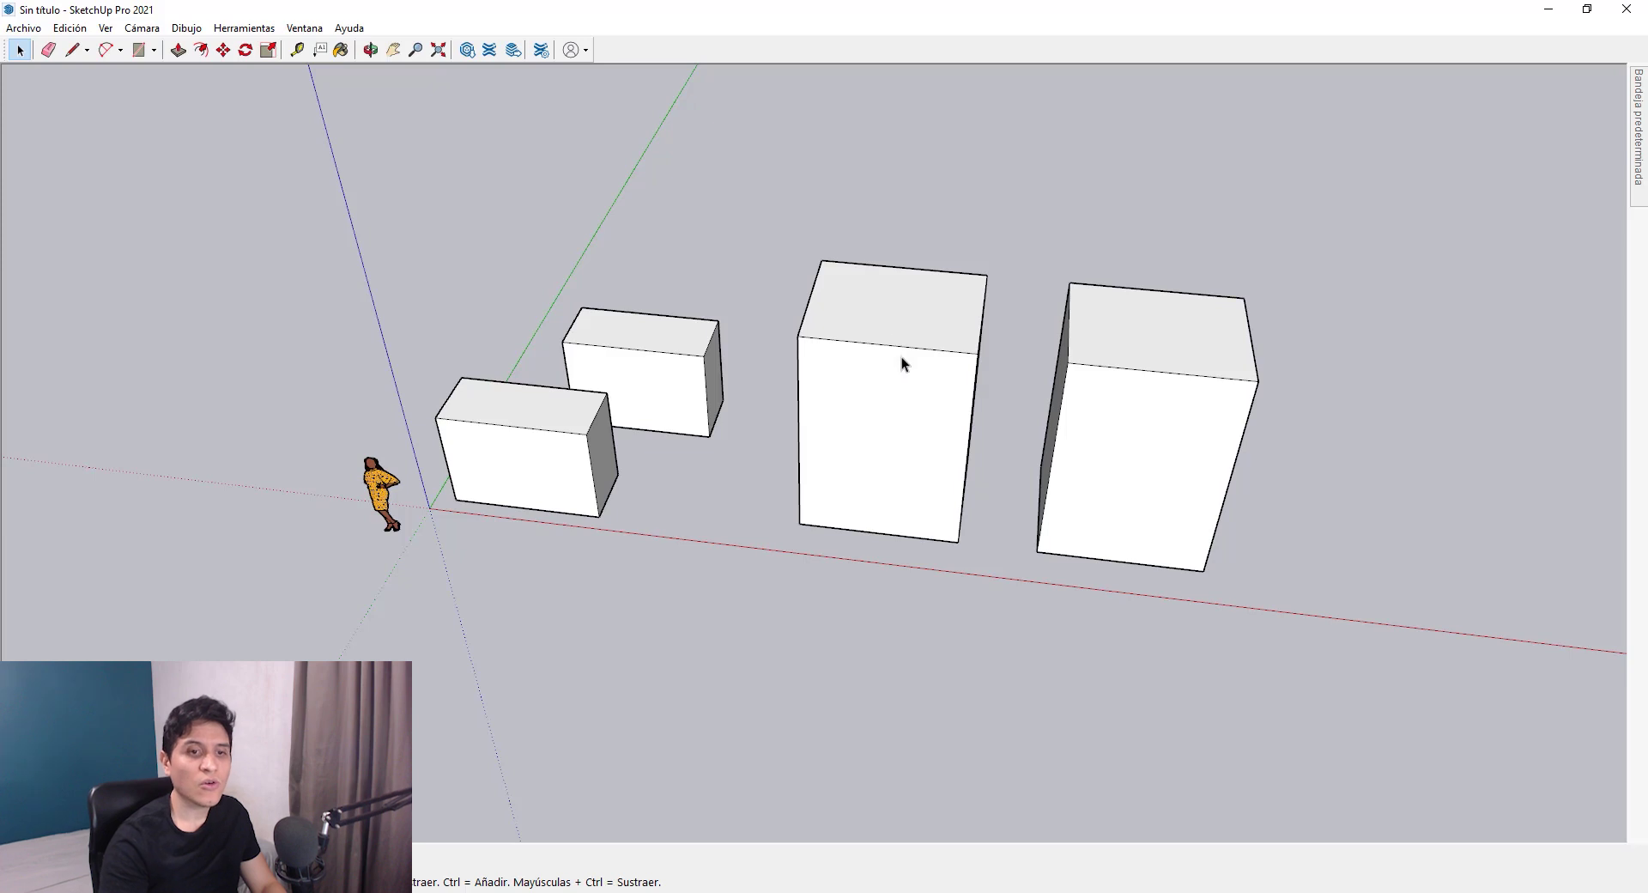
pyautogui.moveTo(901, 357); pyautogui.dragTo(705, 388, button='middle')
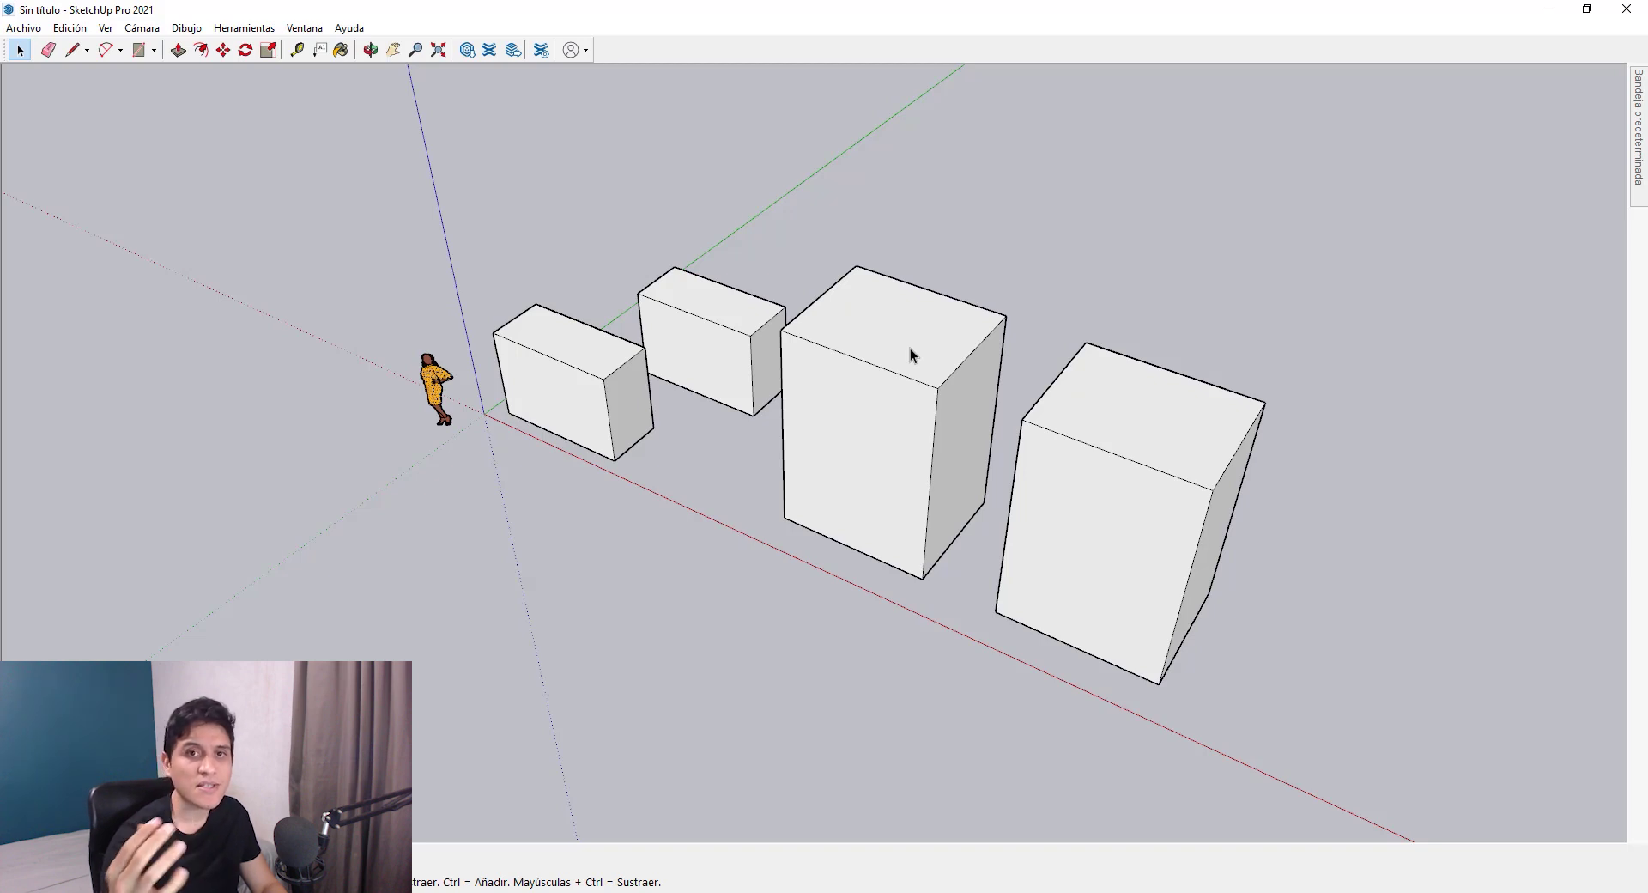
pyautogui.moveTo(901, 365); pyautogui.dragTo(1246, 375, button='middle')
pyautogui.moveTo(1160, 430); pyautogui.dragTo(915, 439, button='middle')
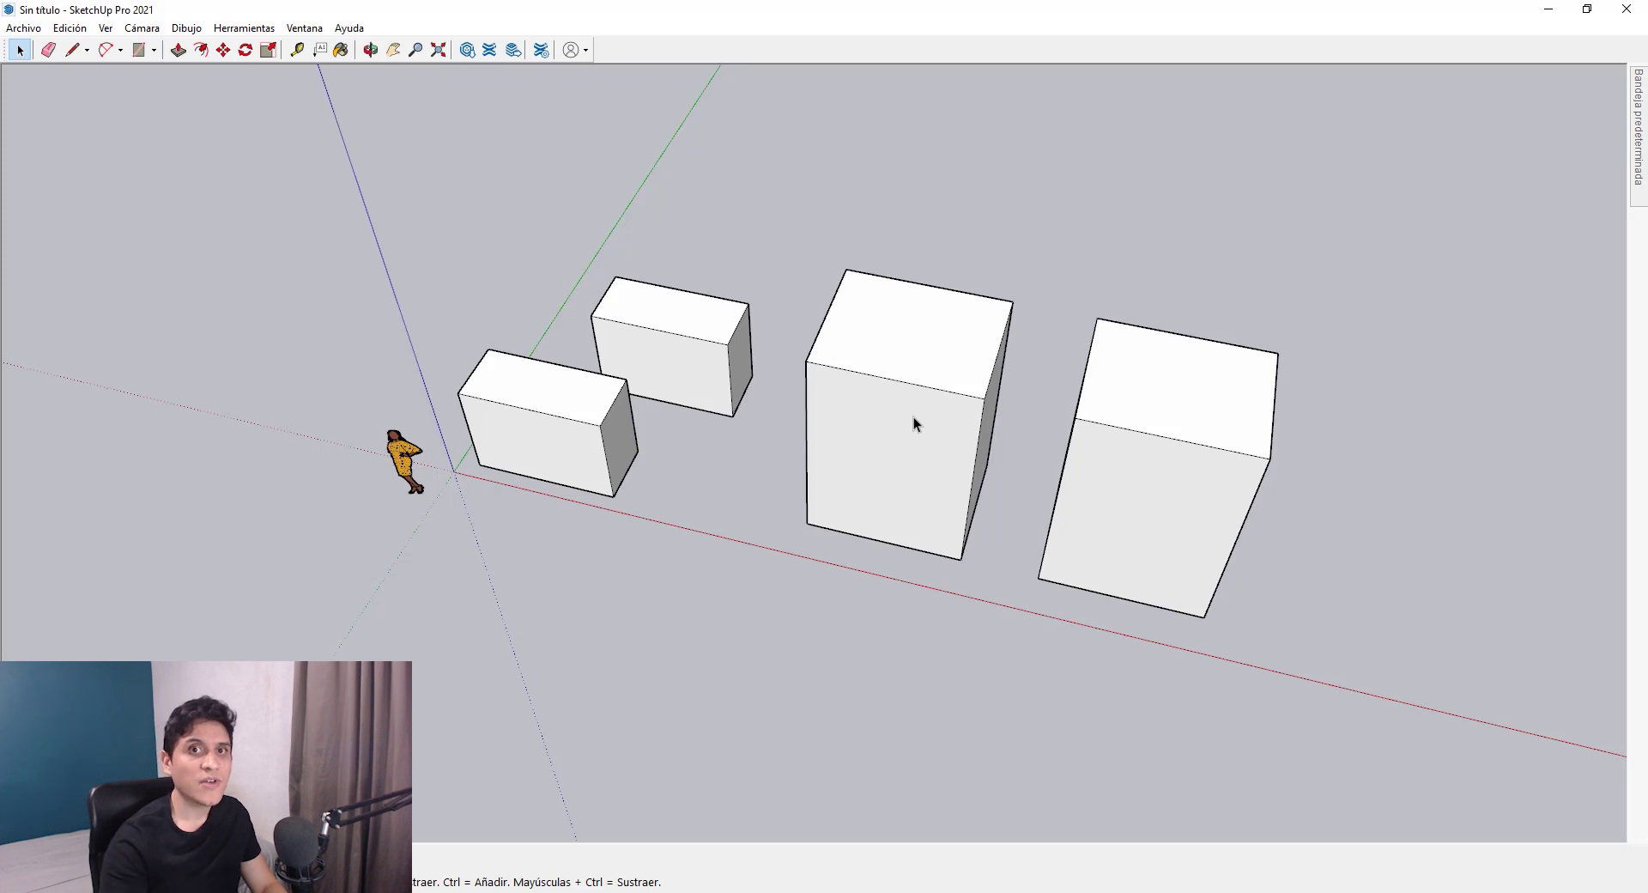
# - Reopen the original column component, try pushing its top face again, cancel the change, and close the component
pyautogui.moveTo(1099, 497); pyautogui.dragTo(791, 357, button='middle')
pyautogui.scroll(5, 886, 368)
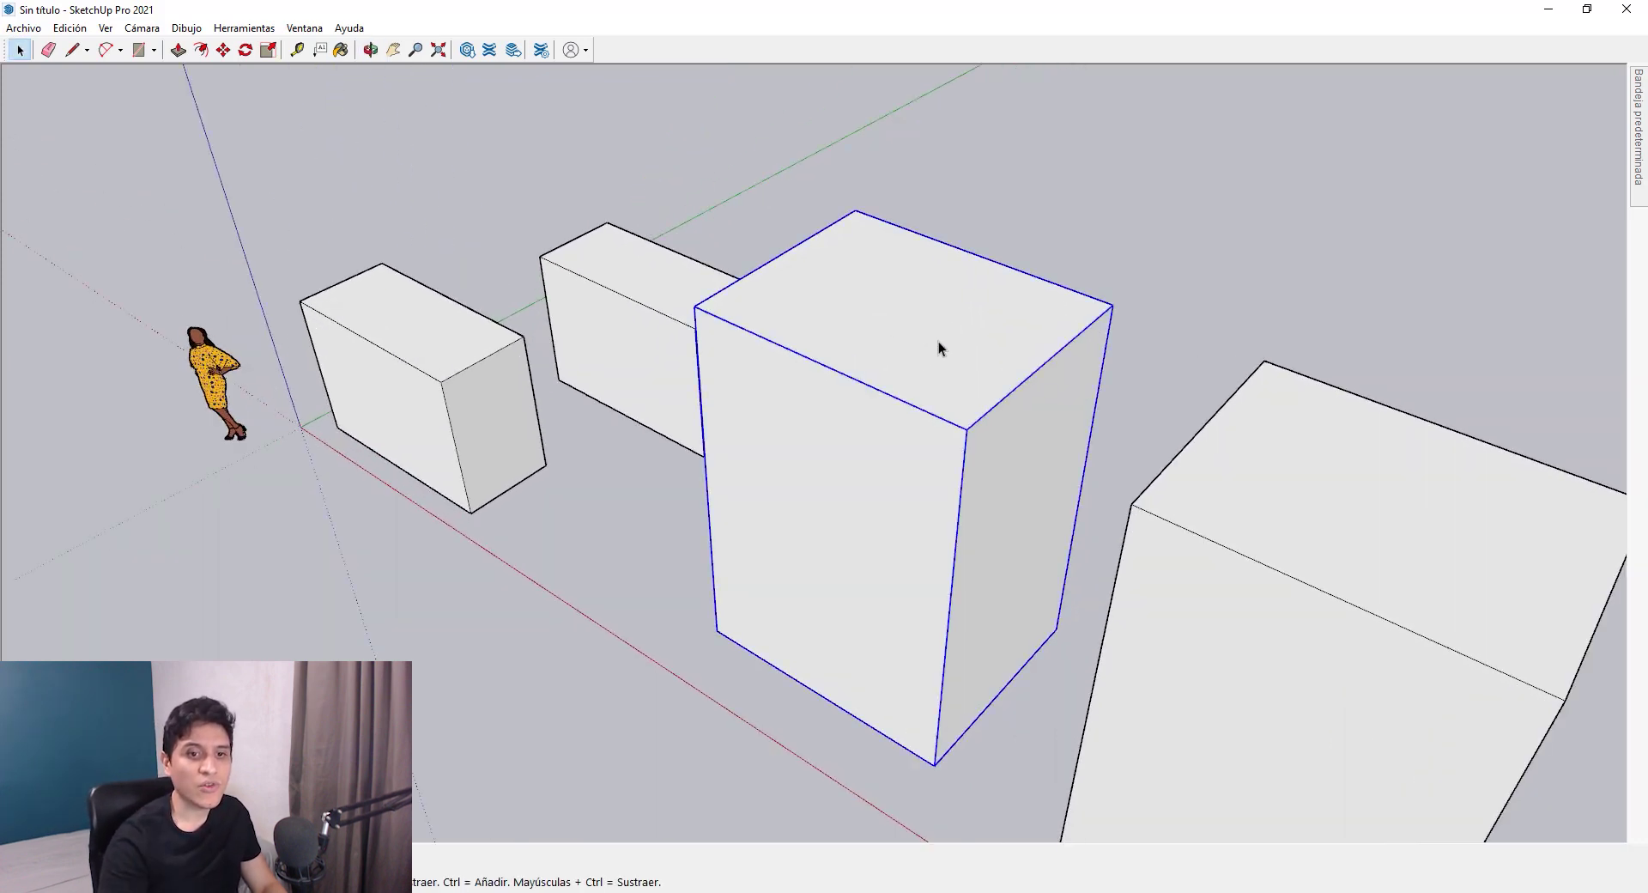
pyautogui.doubleClick(941, 343)
pyautogui.press('p')
pyautogui.moveTo(927, 349); pyautogui.dragTo(875, 497)
pyautogui.press('Escape')
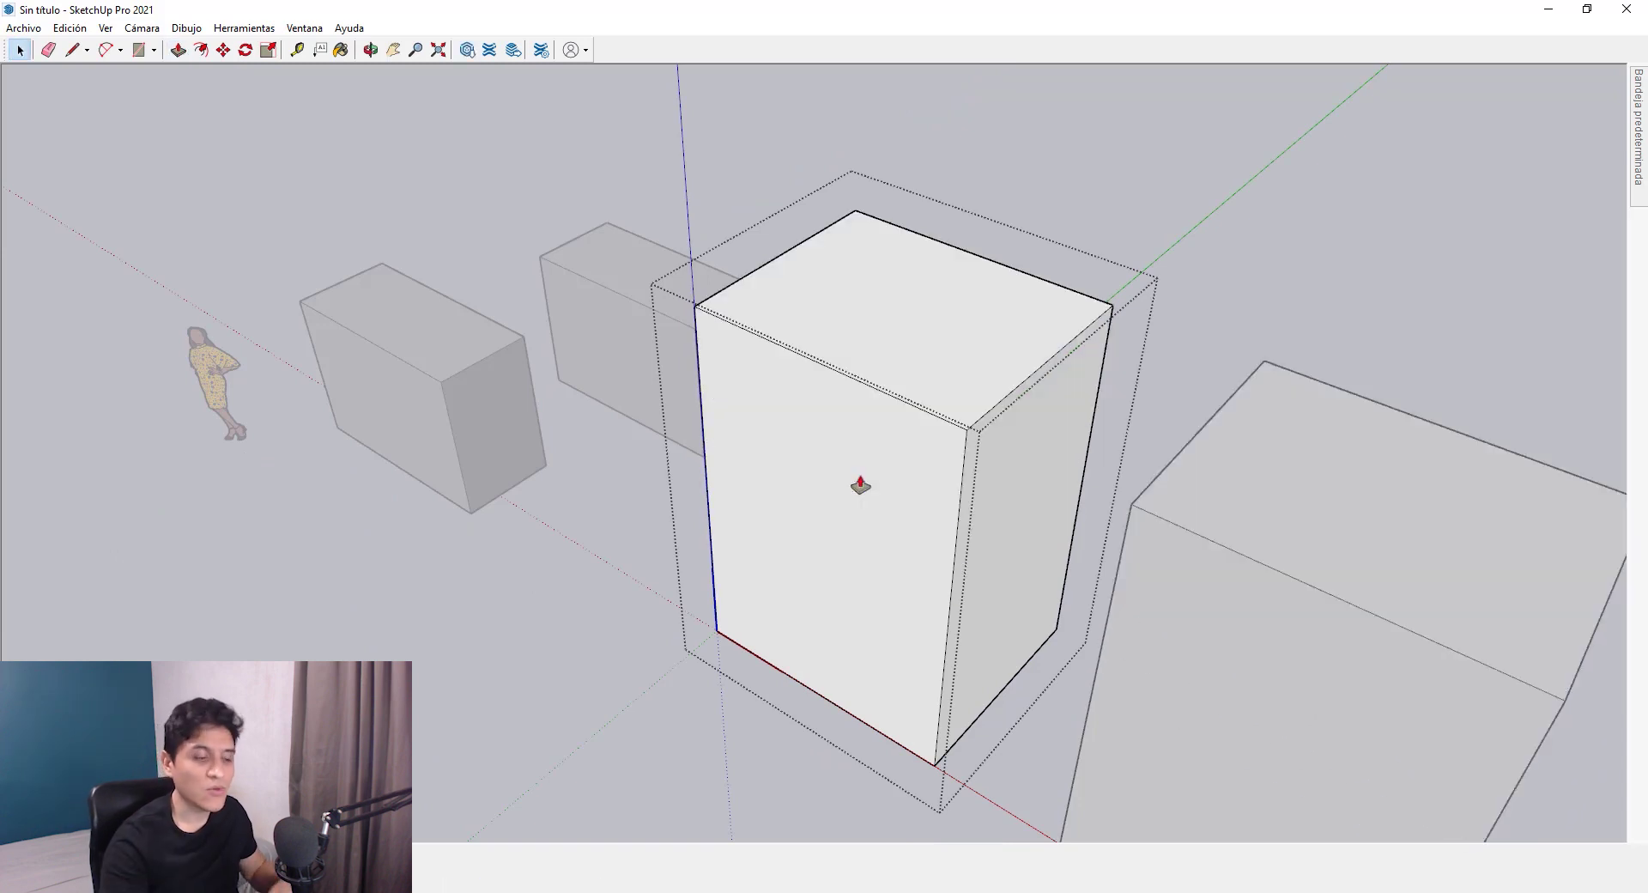
pyautogui.press('Escape')
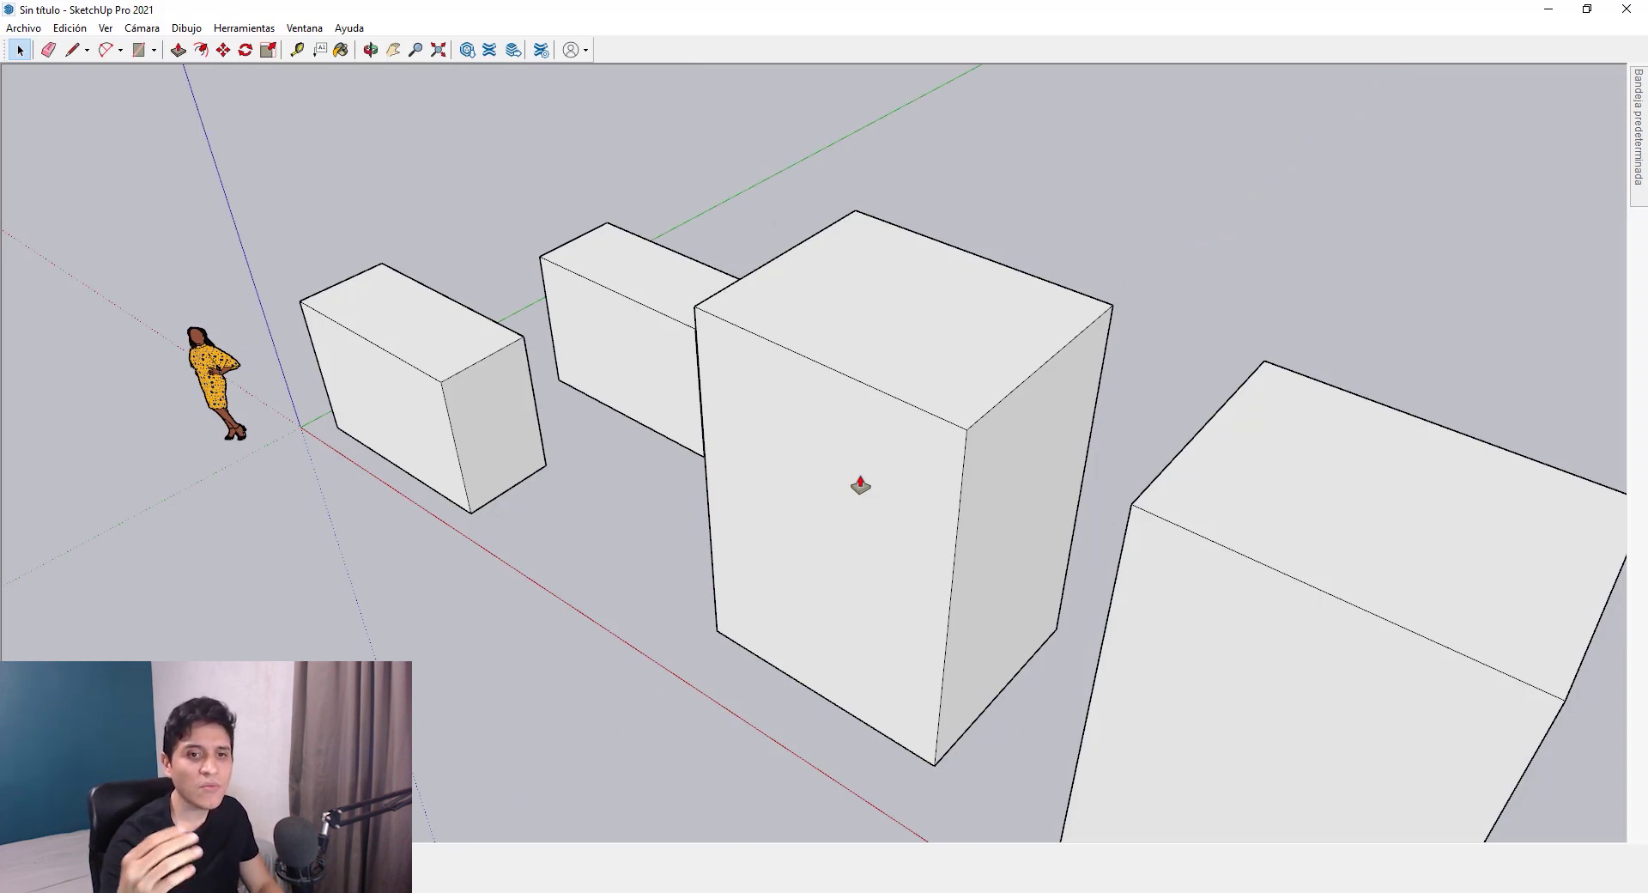
# - Select the small grouped box nearest the origin and compare it with the columns from several angles
pyautogui.moveTo(860, 486); pyautogui.dragTo(1141, 440, button='middle')
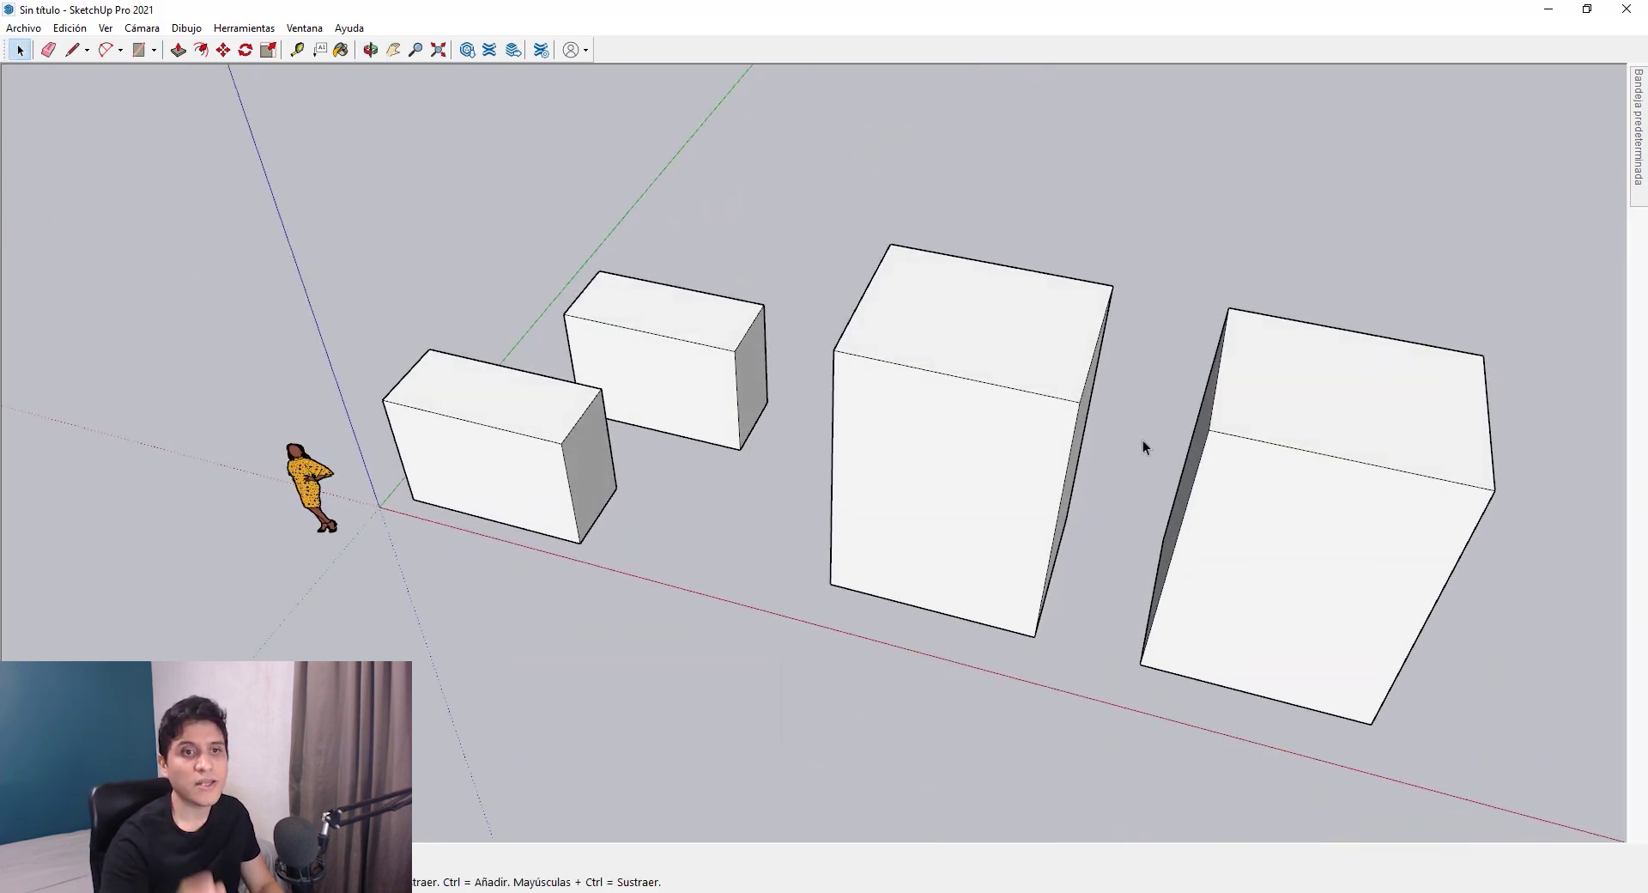
pyautogui.click(530, 424)
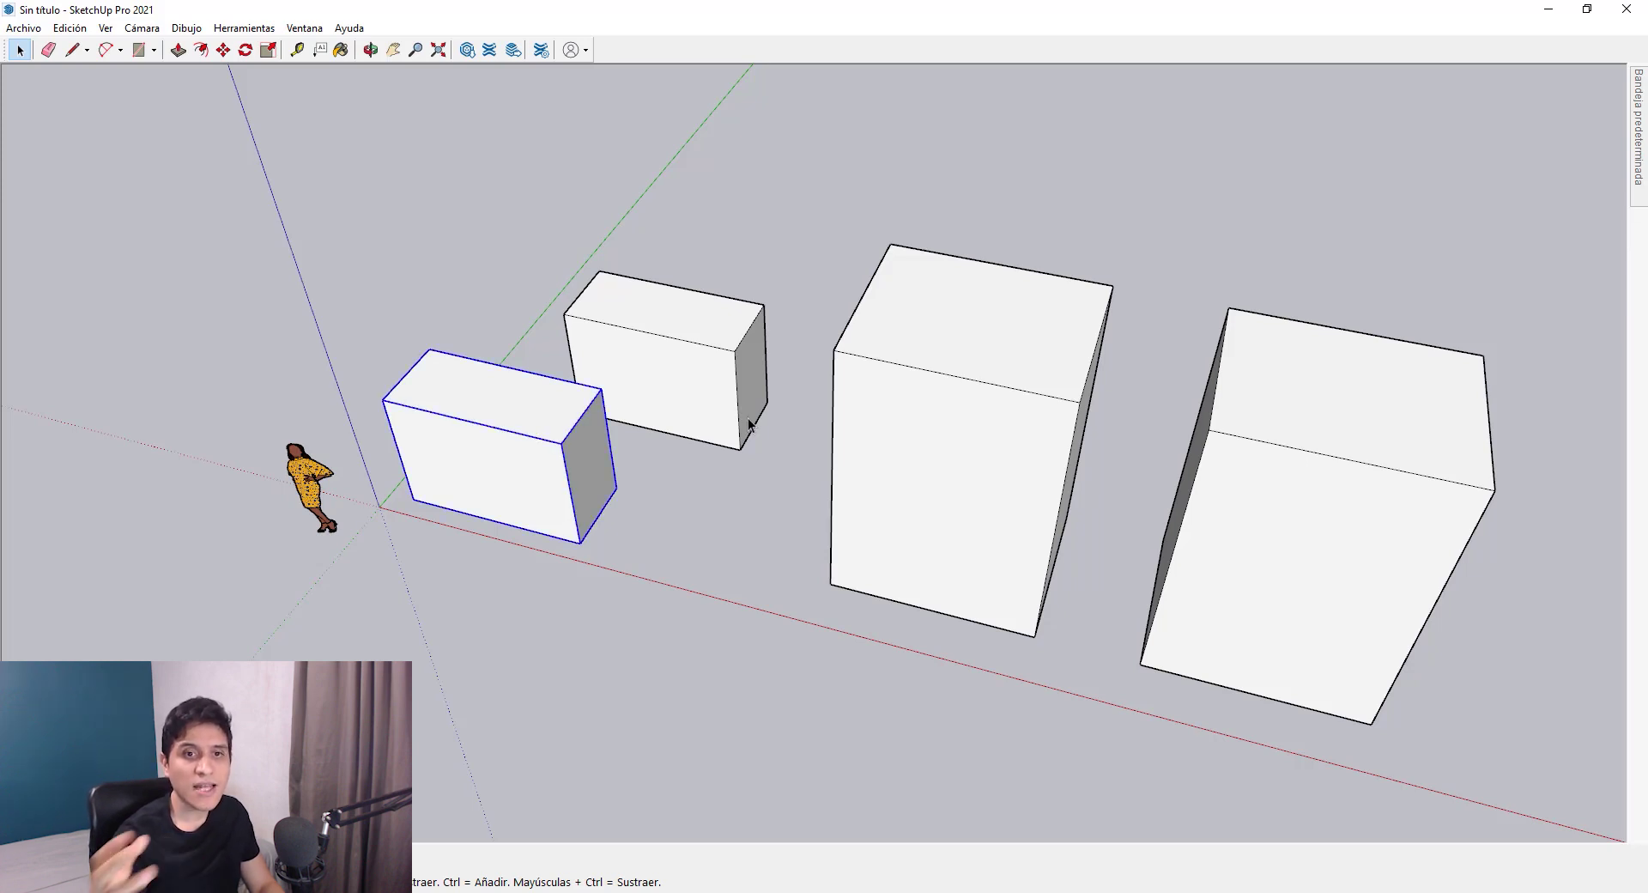
pyautogui.moveTo(749, 423); pyautogui.dragTo(870, 502, button='middle')
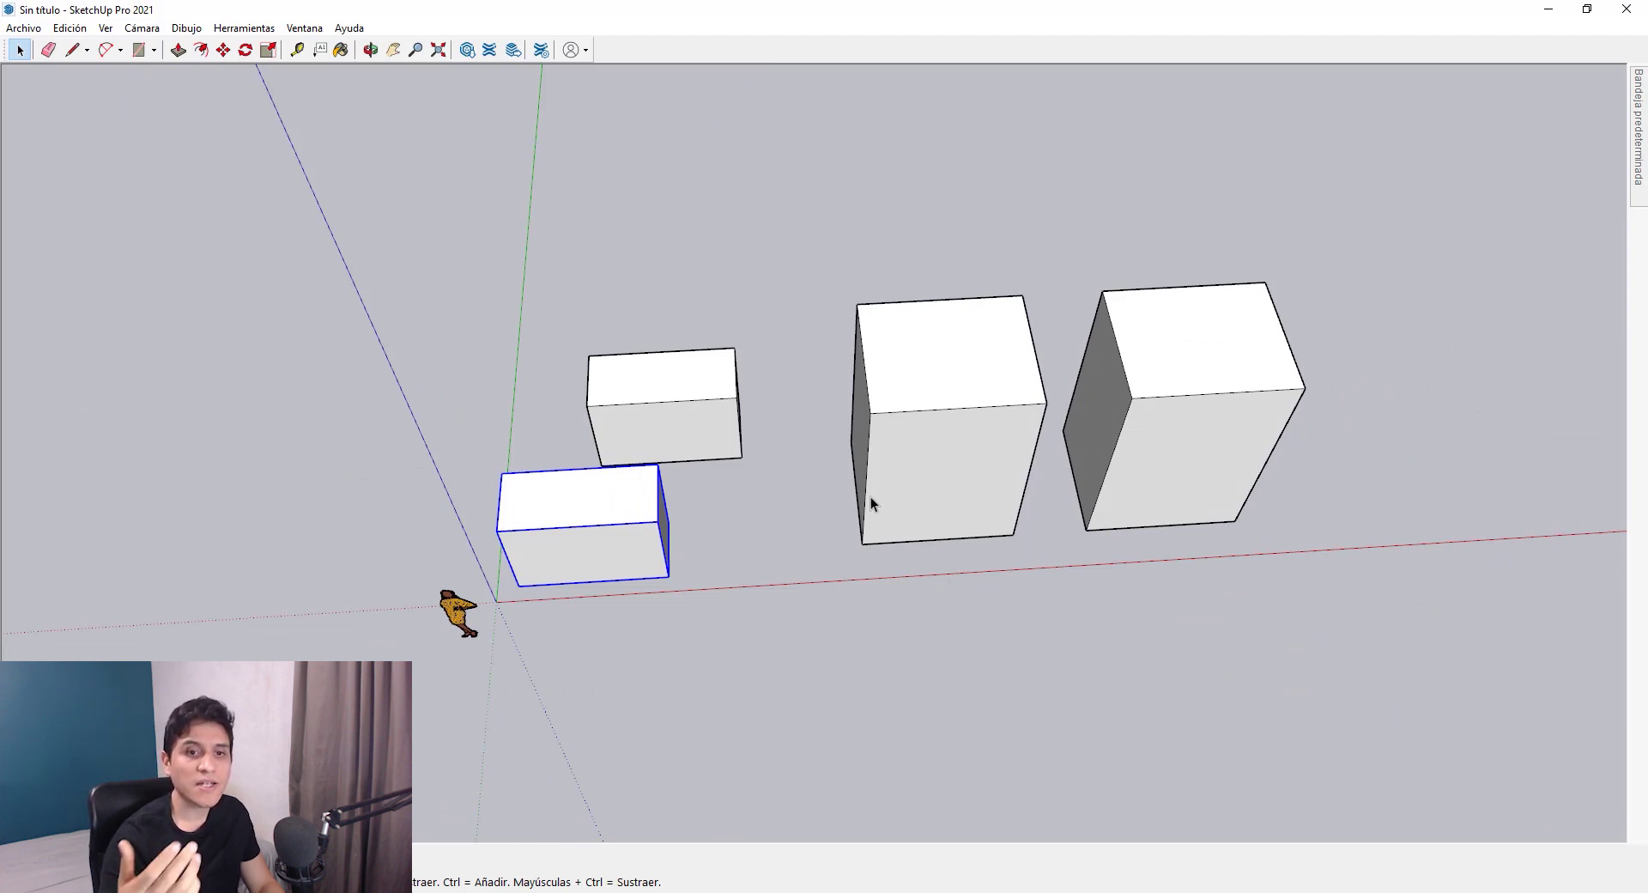
pyautogui.moveTo(870, 498); pyautogui.dragTo(824, 404, button='middle')
pyautogui.scroll(2, 893, 421)
pyautogui.scroll(1, 896, 422)
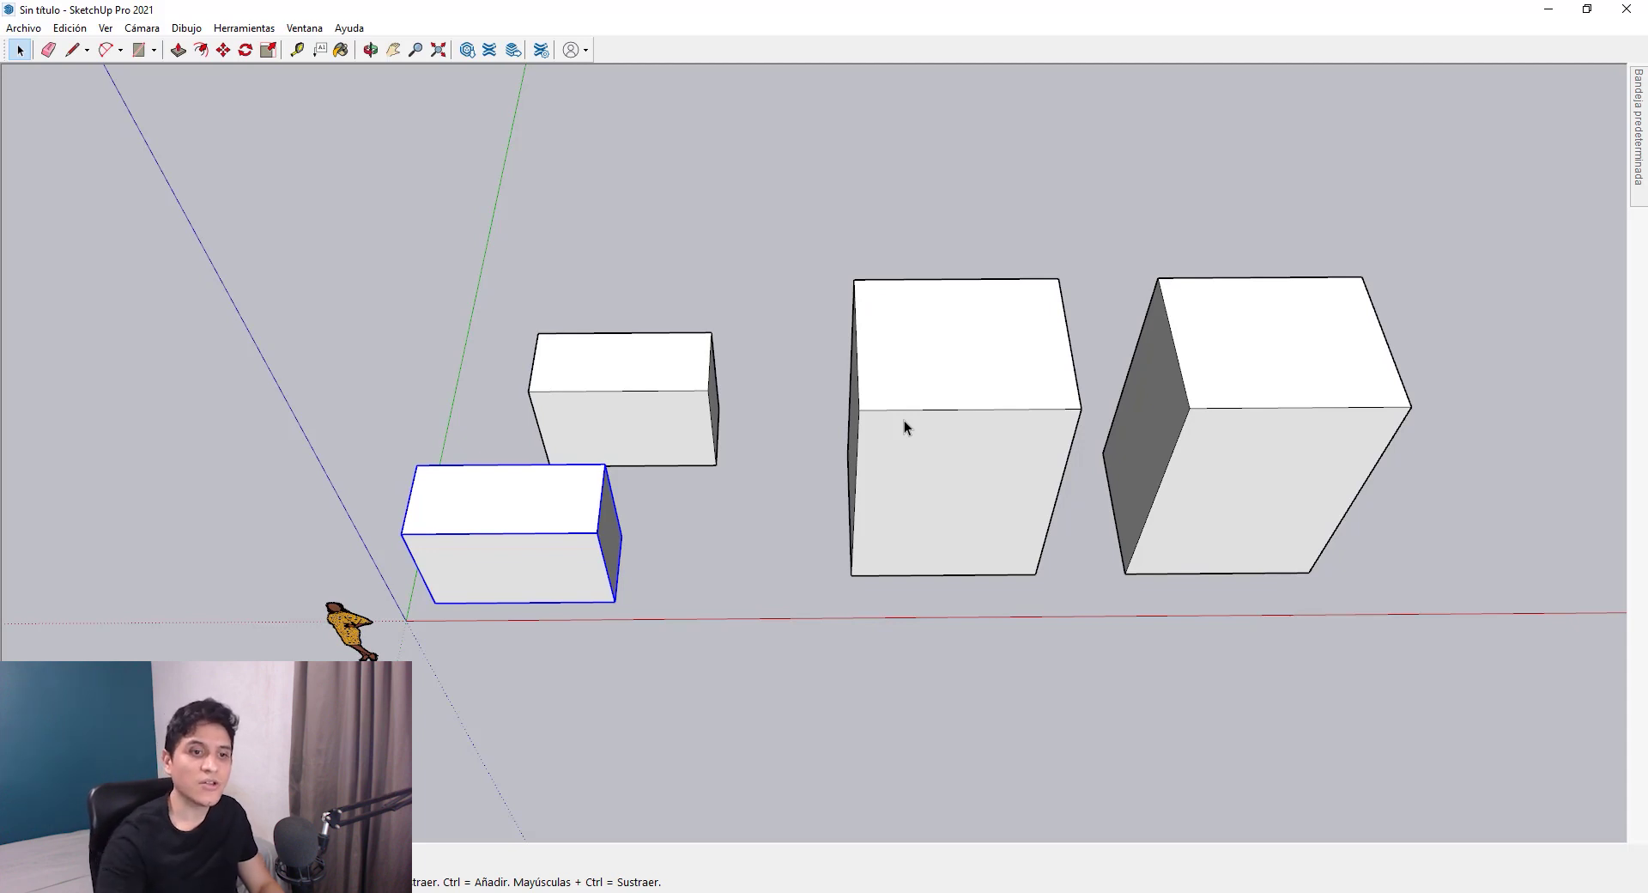
pyautogui.moveTo(904, 420); pyautogui.dragTo(661, 468, button='middle')
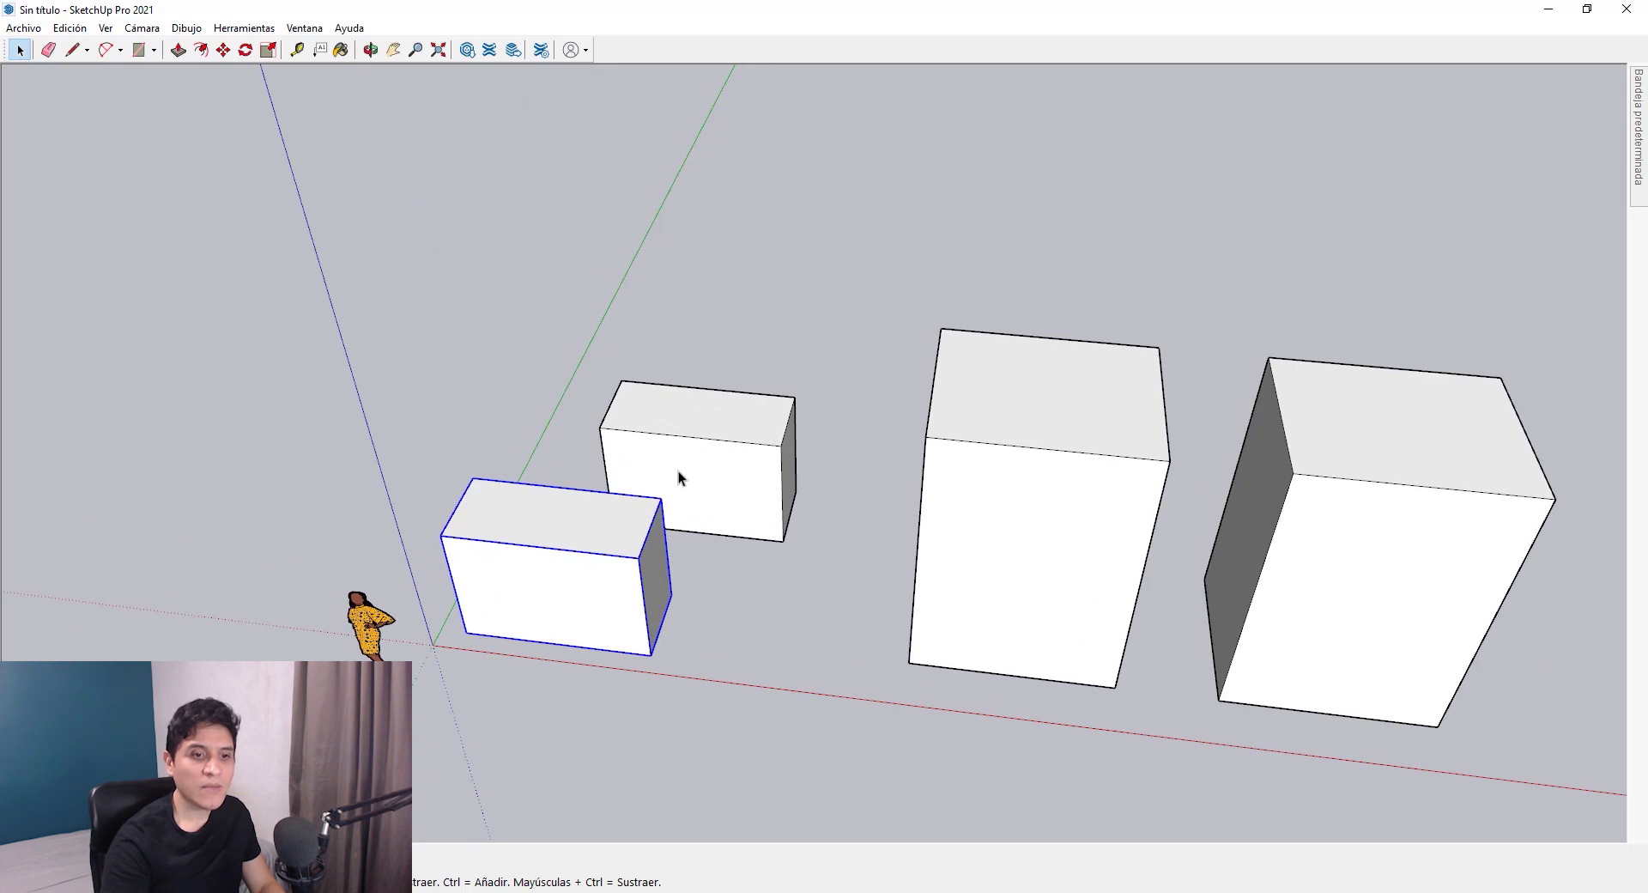
# - Make two copies of the rear small grouped box, placing them side by side farther back along the green axis
pyautogui.scroll(-3, 678, 478)
pyautogui.click(702, 483)
pyautogui.press('m')
pyautogui.click(713, 540)
pyautogui.press('ctrl')
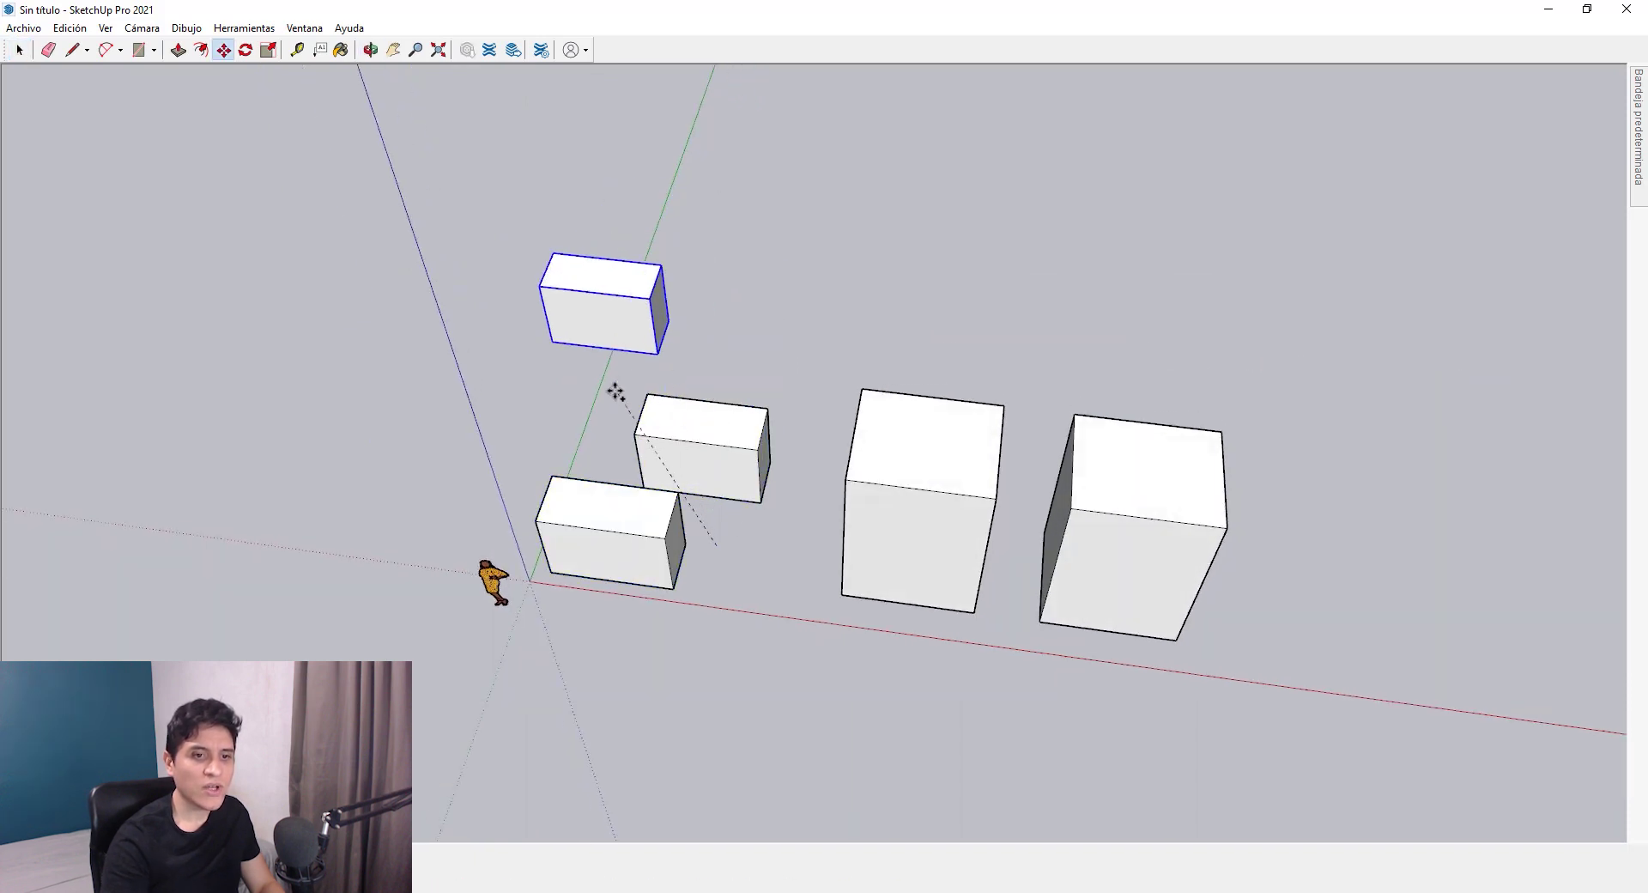
pyautogui.click(615, 391)
pyautogui.press('ctrl')
pyautogui.click(806, 346)
pyautogui.click(941, 312)
pyautogui.press('space')
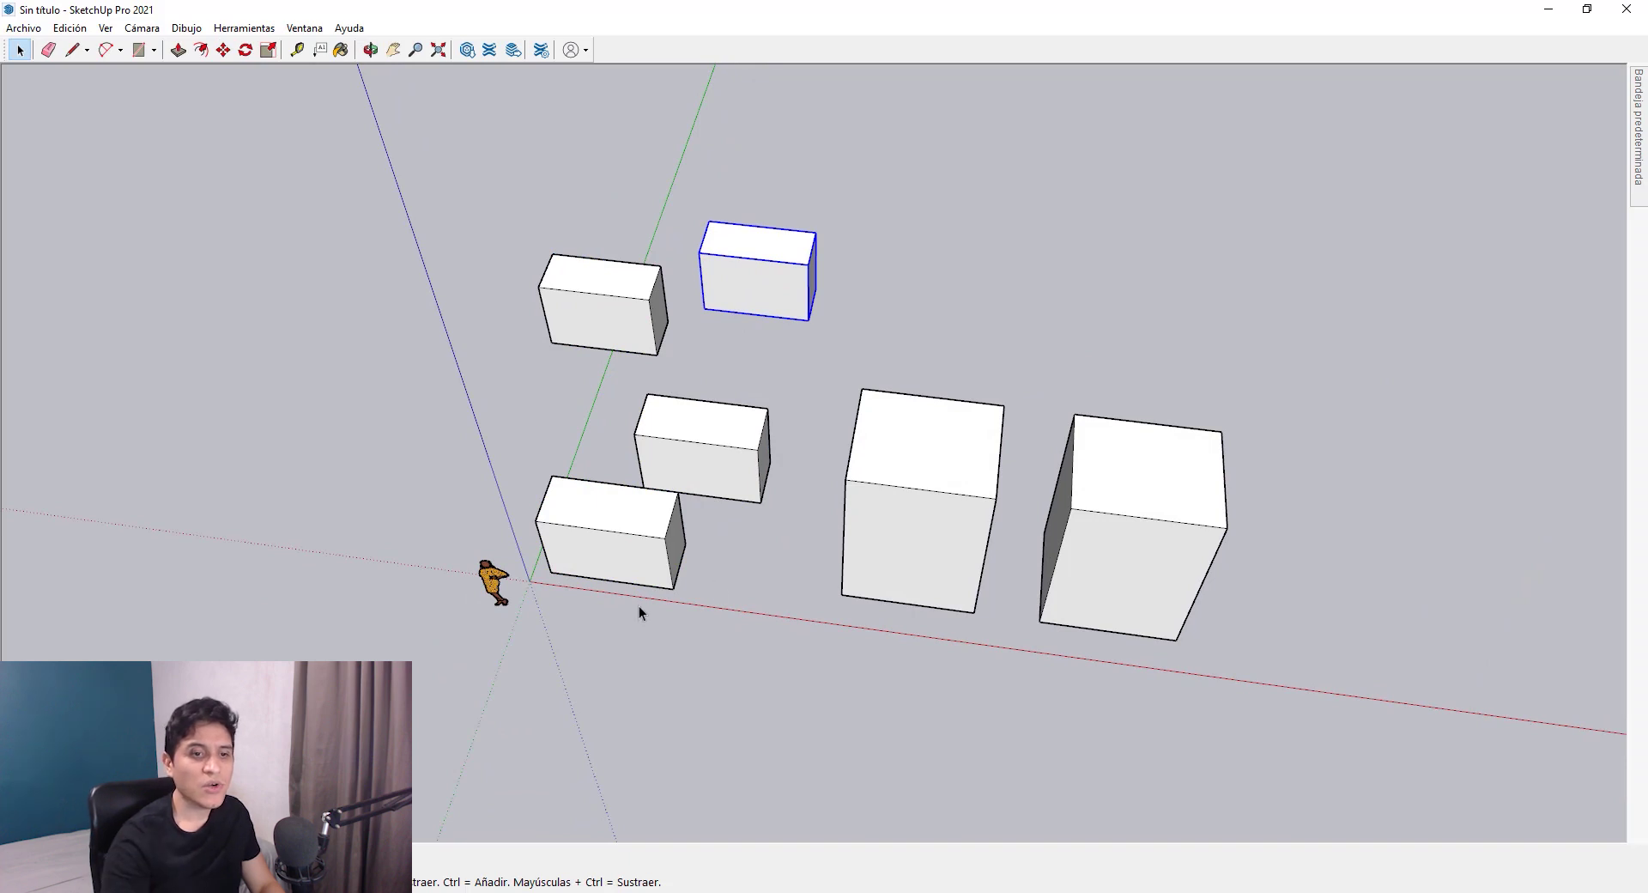
# - Select the four small grouped boxes together, and clear the selection
pyautogui.click(650, 493)
pyautogui.keyDown('ctrl'); pyautogui.click(712, 472); pyautogui.keyUp('ctrl')
pyautogui.keyDown('ctrl'); pyautogui.click(592, 342); pyautogui.keyUp('ctrl')
pyautogui.keyDown('ctrl'); pyautogui.click(727, 261); pyautogui.keyUp('ctrl')
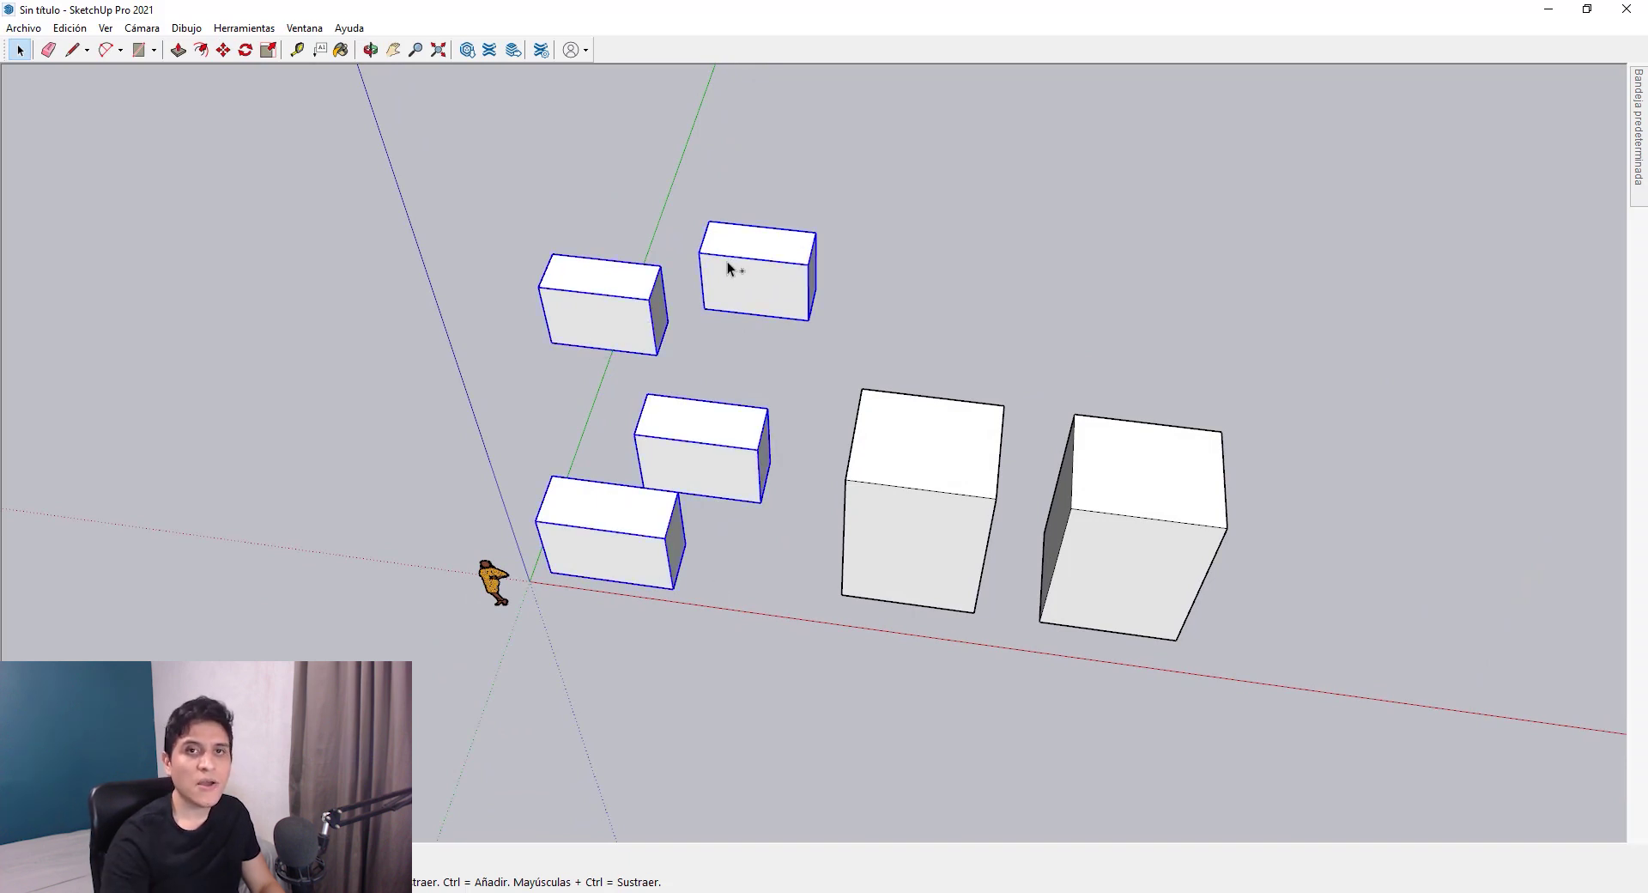
pyautogui.click(769, 542)
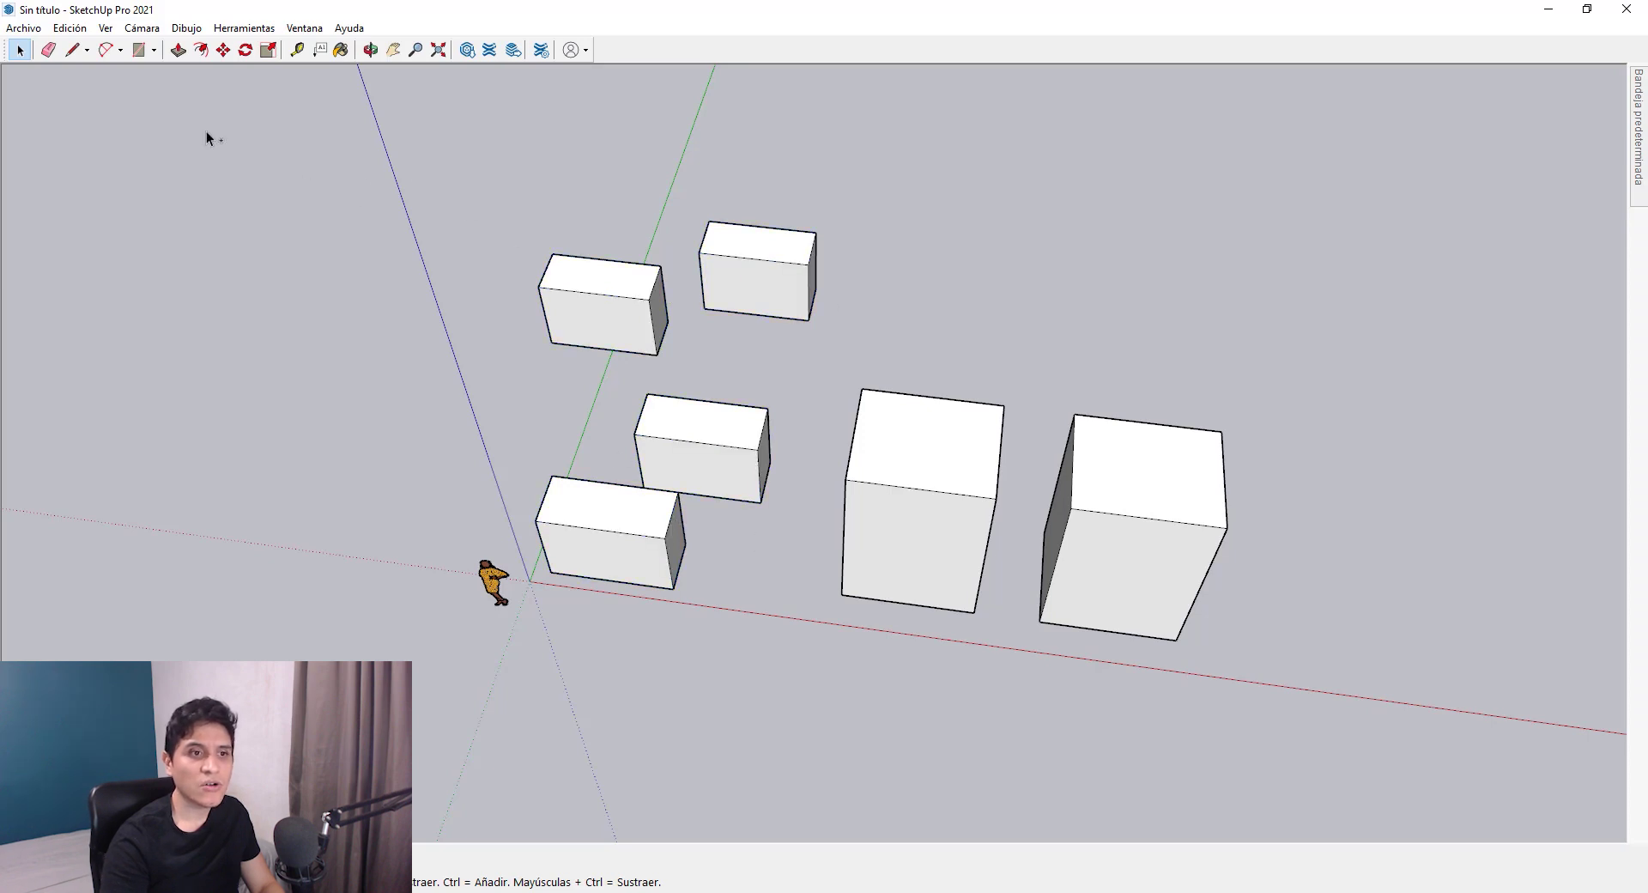
# - Add the four small grouped boxes to the selection one by one, starting with the box nearest the origin
pyautogui.keyDown('ctrl'); pyautogui.click(588, 552); pyautogui.keyUp('ctrl')
pyautogui.keyDown('ctrl'); pyautogui.click(702, 446); pyautogui.keyUp('ctrl')
pyautogui.keyDown('ctrl'); pyautogui.click(601, 317); pyautogui.keyUp('ctrl')
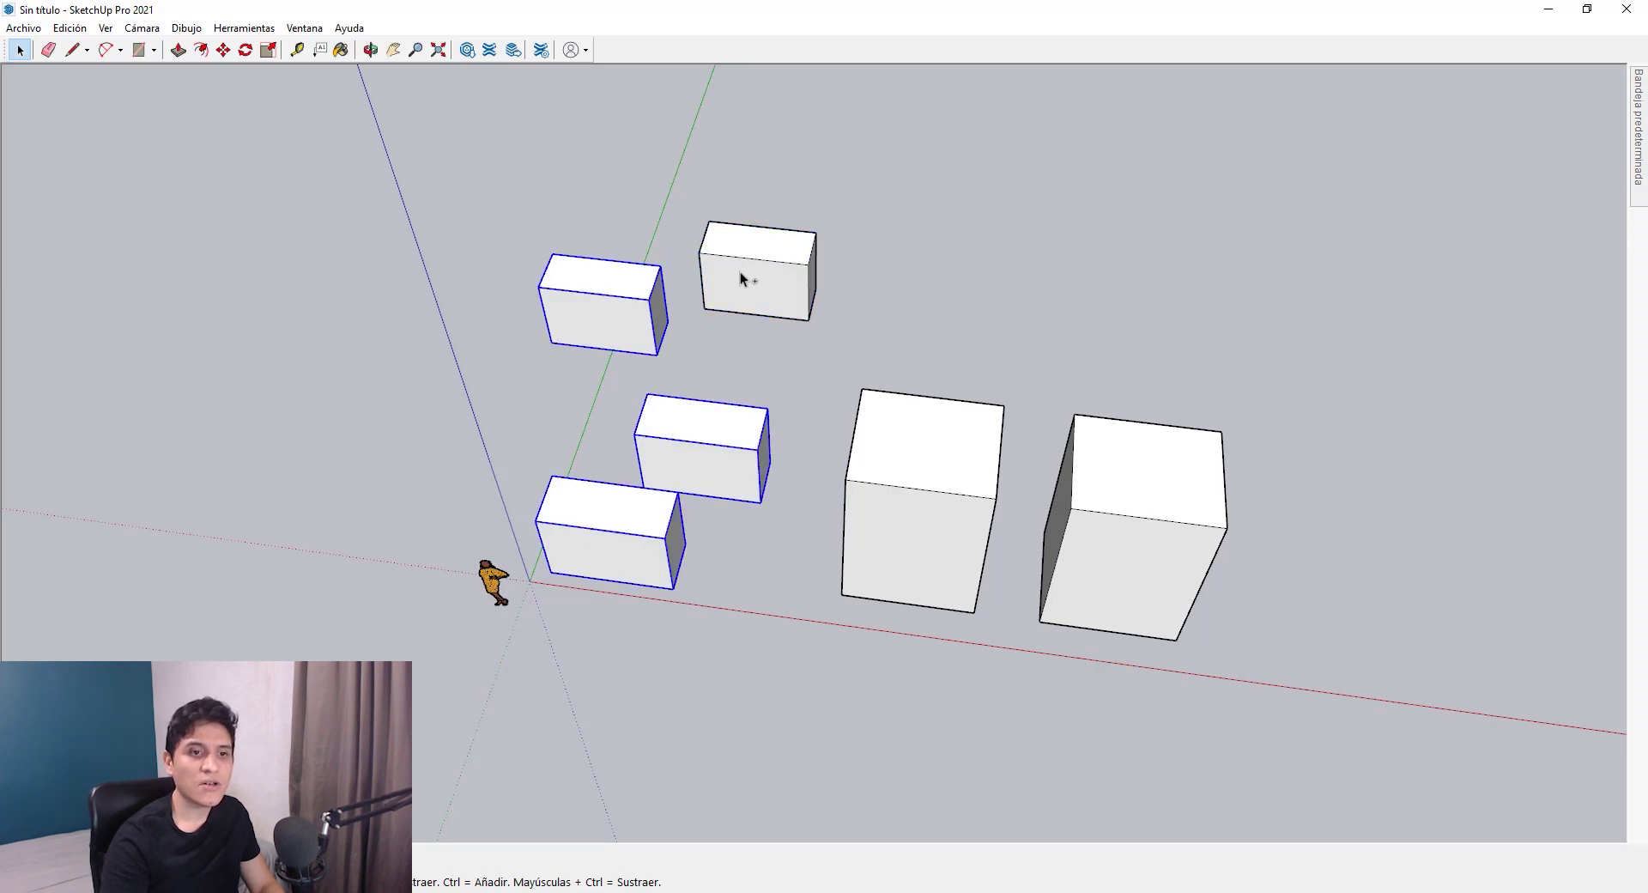
pyautogui.keyDown('ctrl'); pyautogui.click(757, 268); pyautogui.keyUp('ctrl')
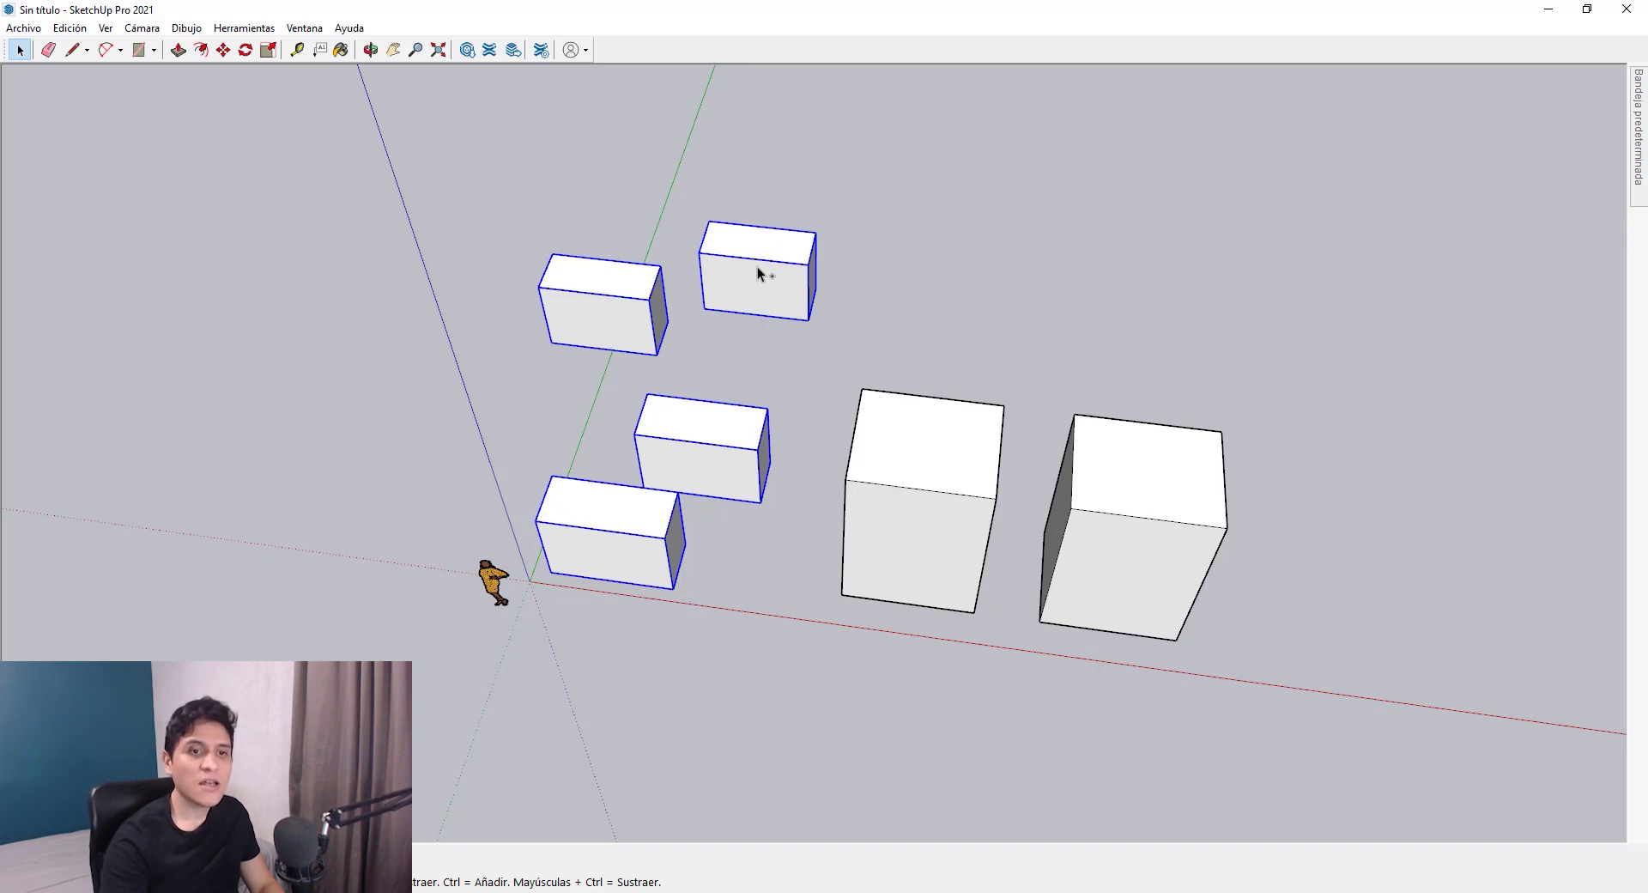
# - Remove every small box except the one nearest the origin from the selection, and add the three boxes back
pyautogui.keyDown('shift'); pyautogui.click(756, 273); pyautogui.keyUp('shift')
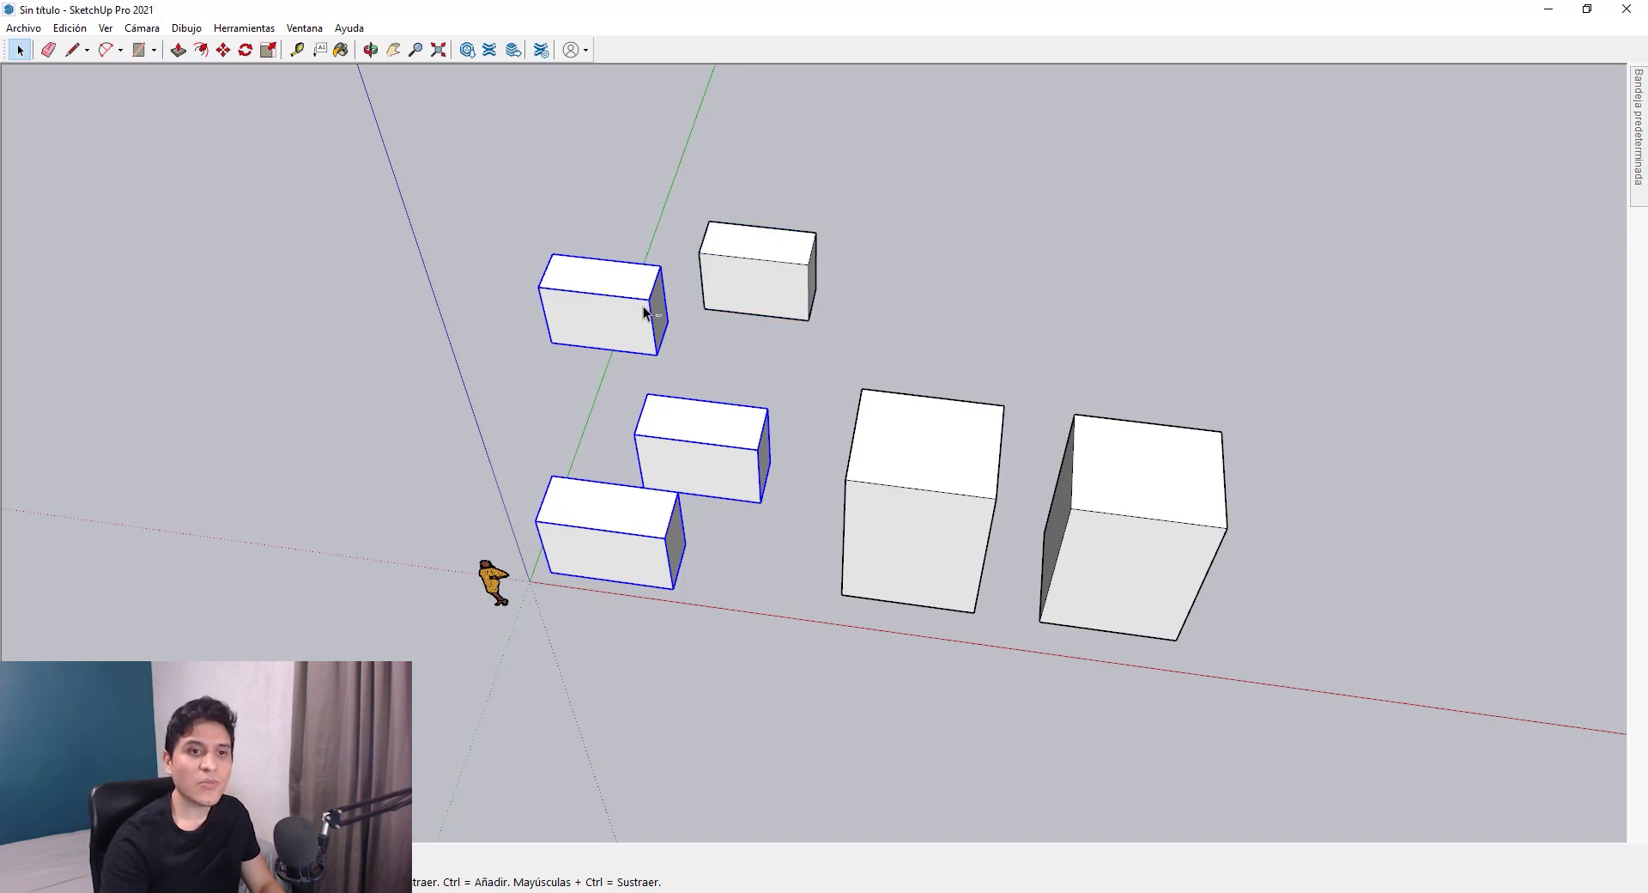
pyautogui.keyDown('shift'); pyautogui.click(600, 313); pyautogui.keyUp('shift')
pyautogui.keyDown('shift'); pyautogui.click(714, 436); pyautogui.keyUp('shift')
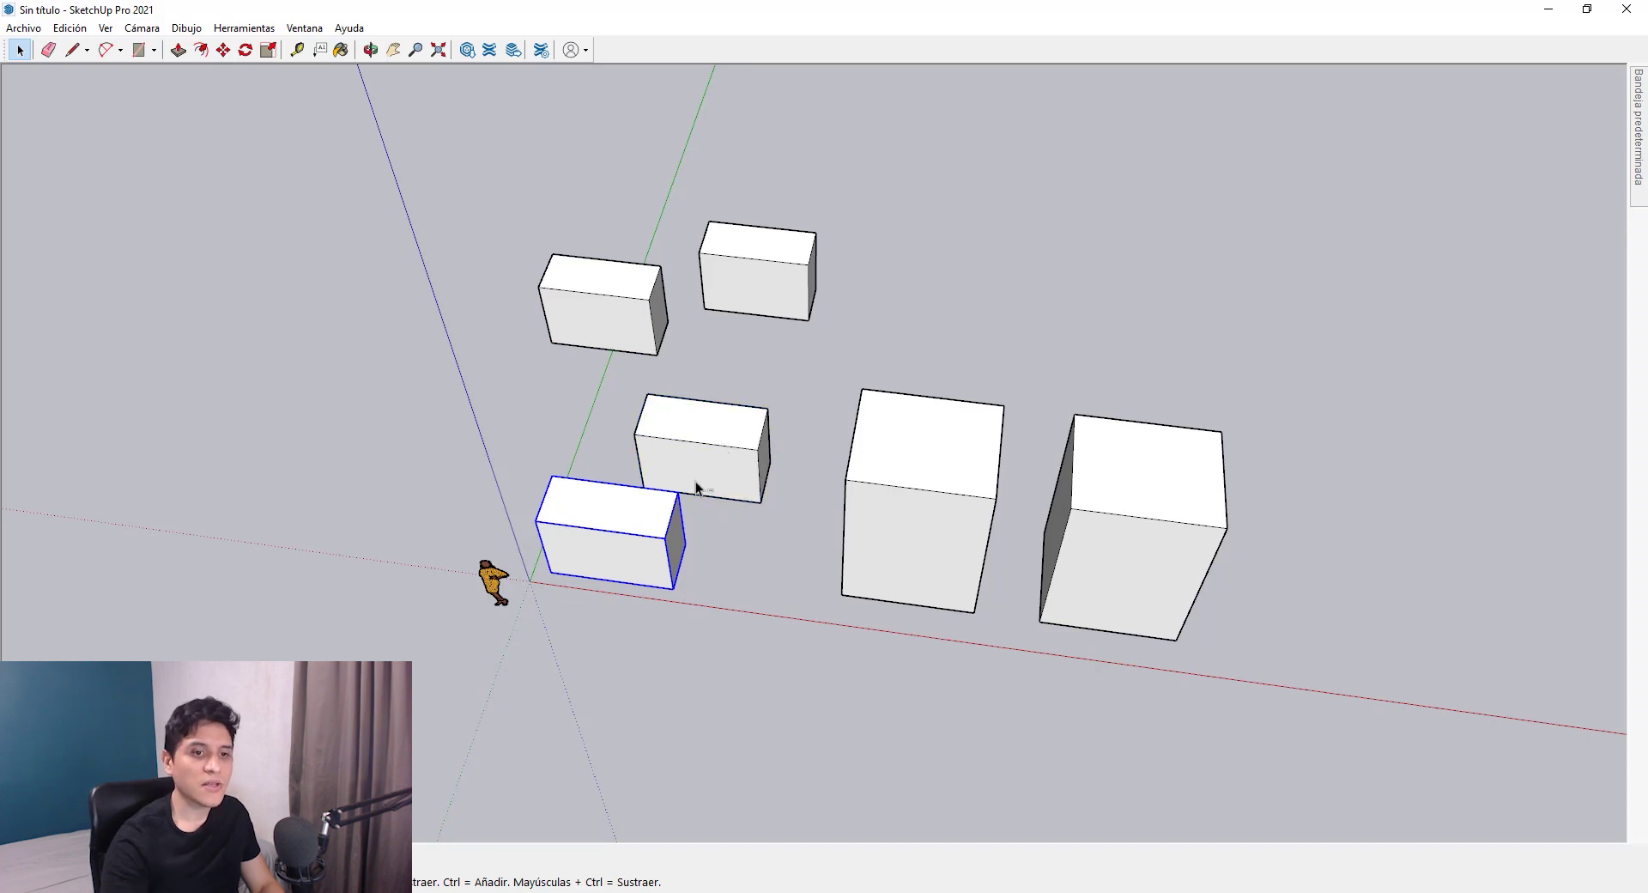
pyautogui.keyDown('ctrl'); pyautogui.click(695, 485); pyautogui.keyUp('ctrl')
pyautogui.keyDown('ctrl'); pyautogui.click(625, 347); pyautogui.keyUp('ctrl')
pyautogui.keyDown('ctrl'); pyautogui.click(789, 276); pyautogui.keyUp('ctrl')
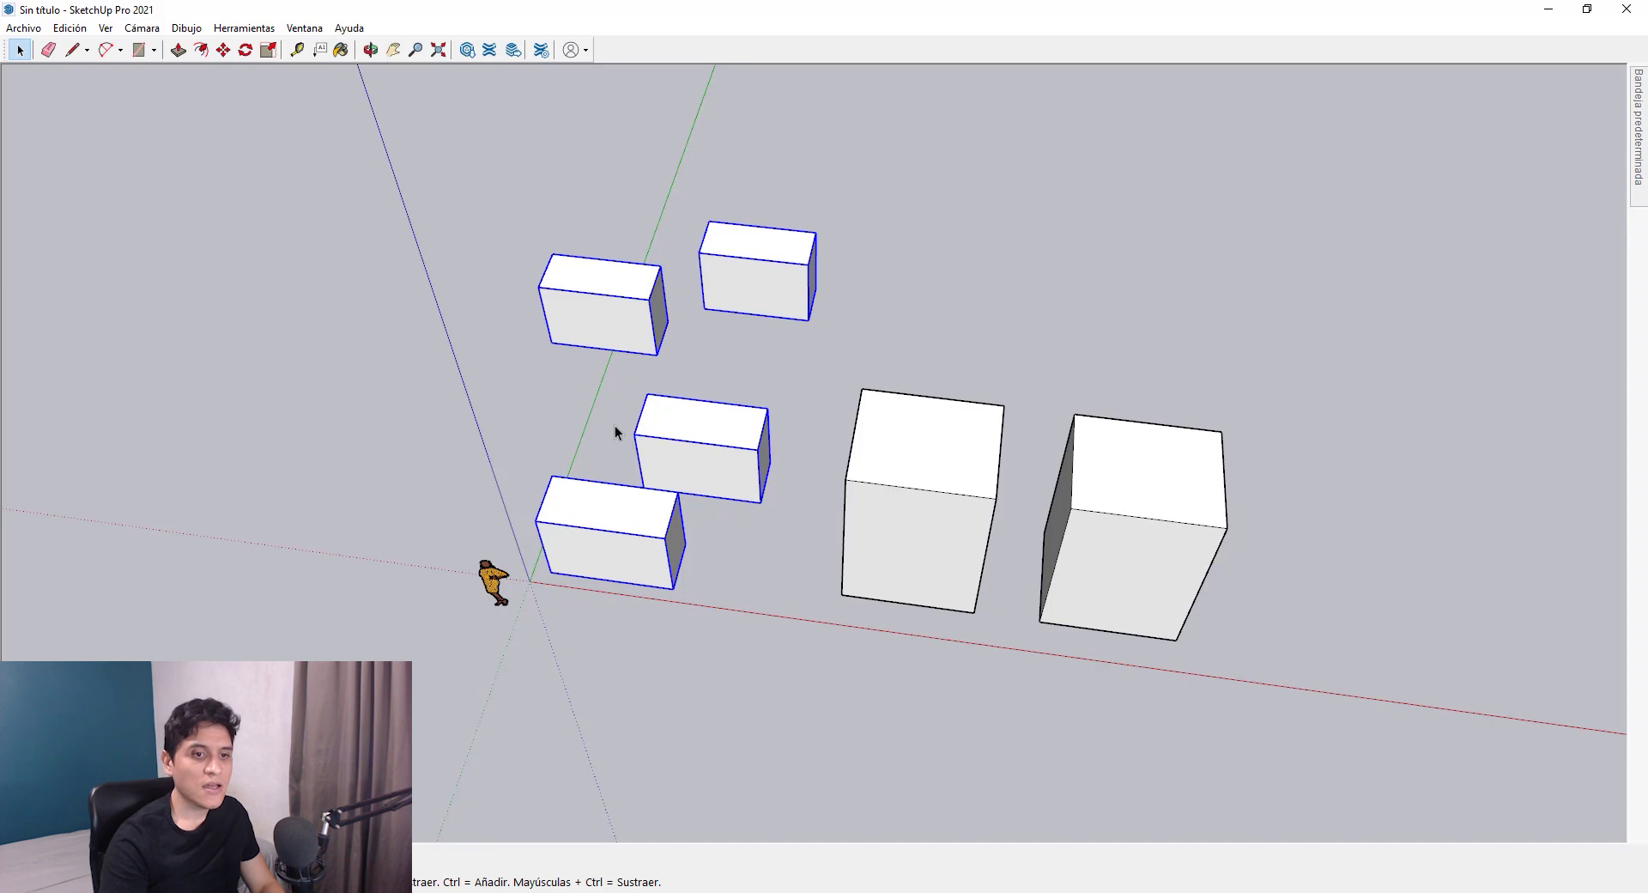
# - Select the four small boxes anew and combine them into a single group
pyautogui.click(699, 416)
pyautogui.keyDown('ctrl'); pyautogui.click(629, 511); pyautogui.keyUp('ctrl')
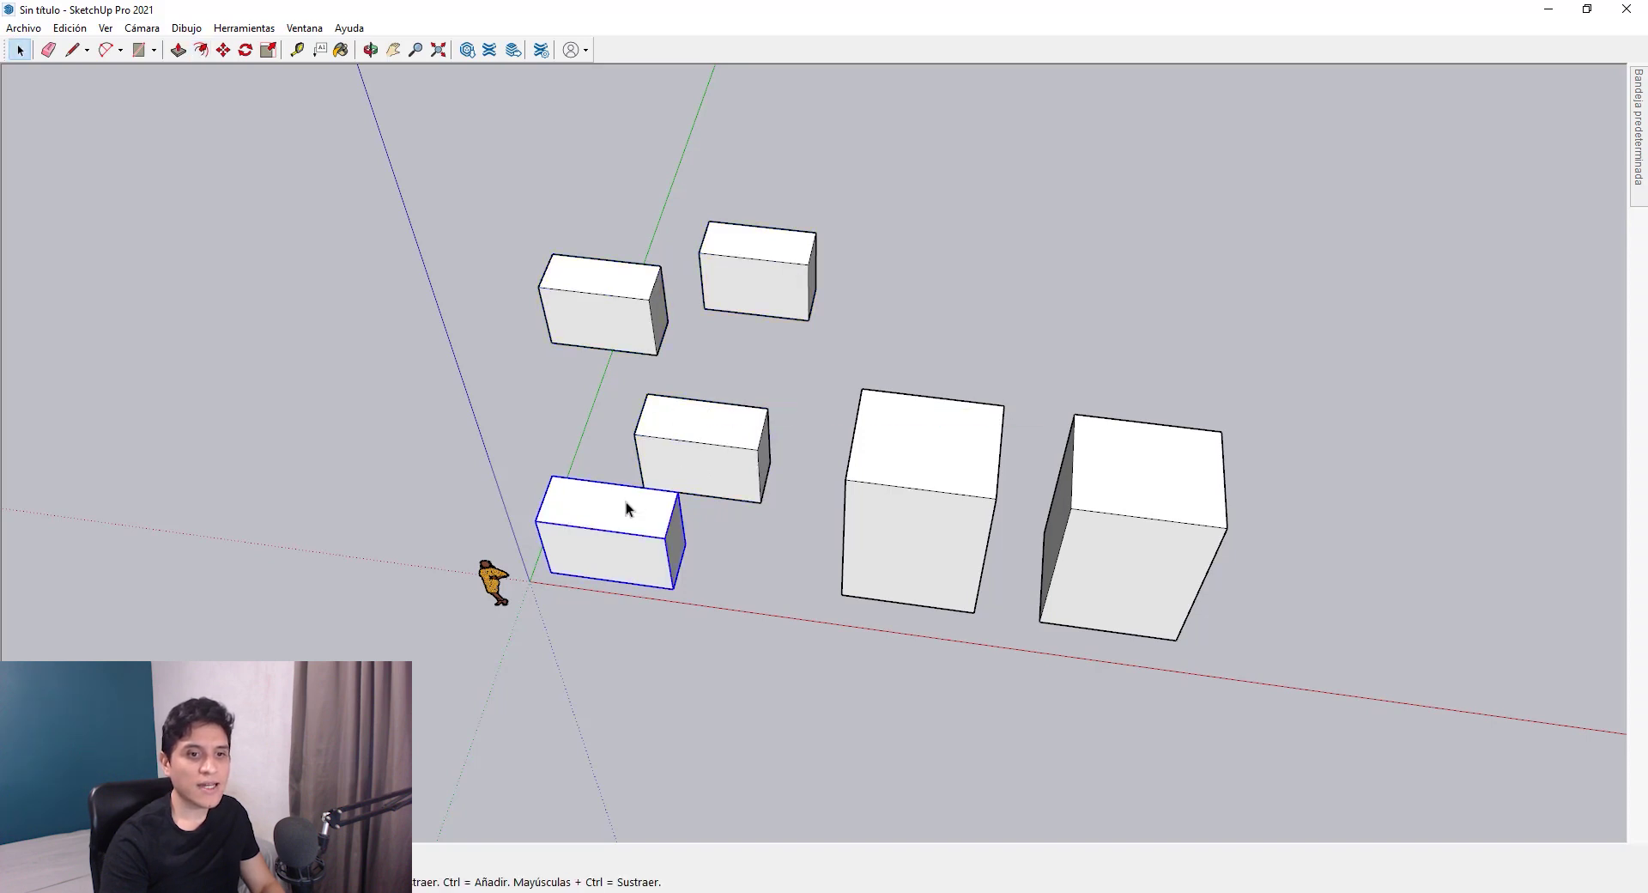
pyautogui.keyDown('ctrl'); pyautogui.click(624, 330); pyautogui.keyUp('ctrl')
pyautogui.keyDown('ctrl'); pyautogui.click(776, 269); pyautogui.keyUp('ctrl')
pyautogui.hotkey('ctrl', 'g')
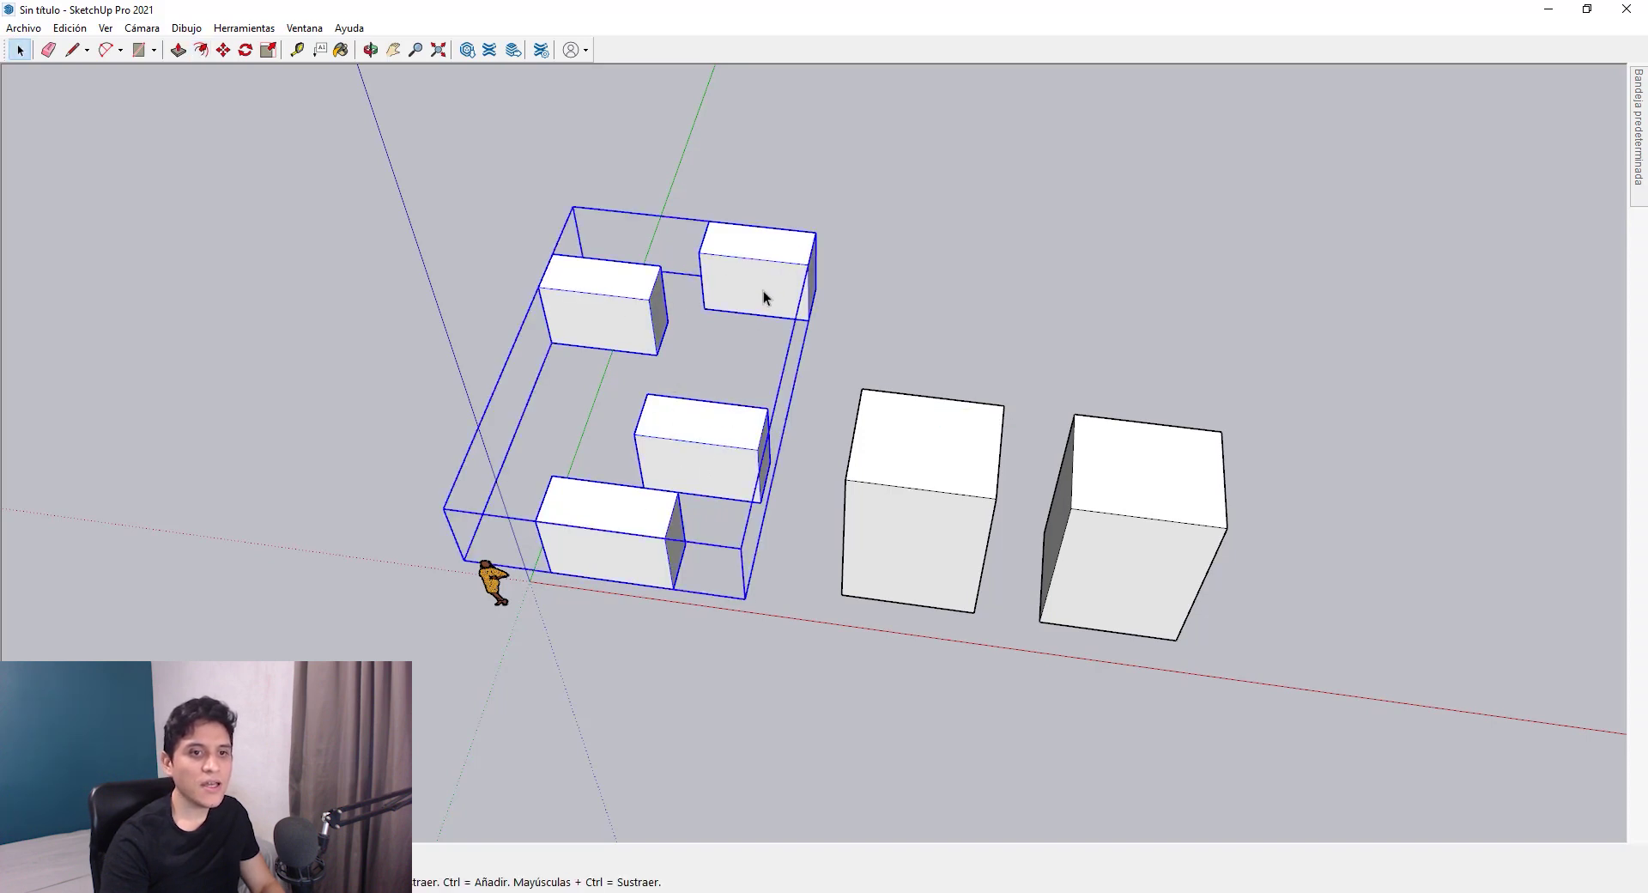
# - Open the group holding the four small boxes for editing, and leave it again
pyautogui.click(719, 573)
pyautogui.click(637, 518)
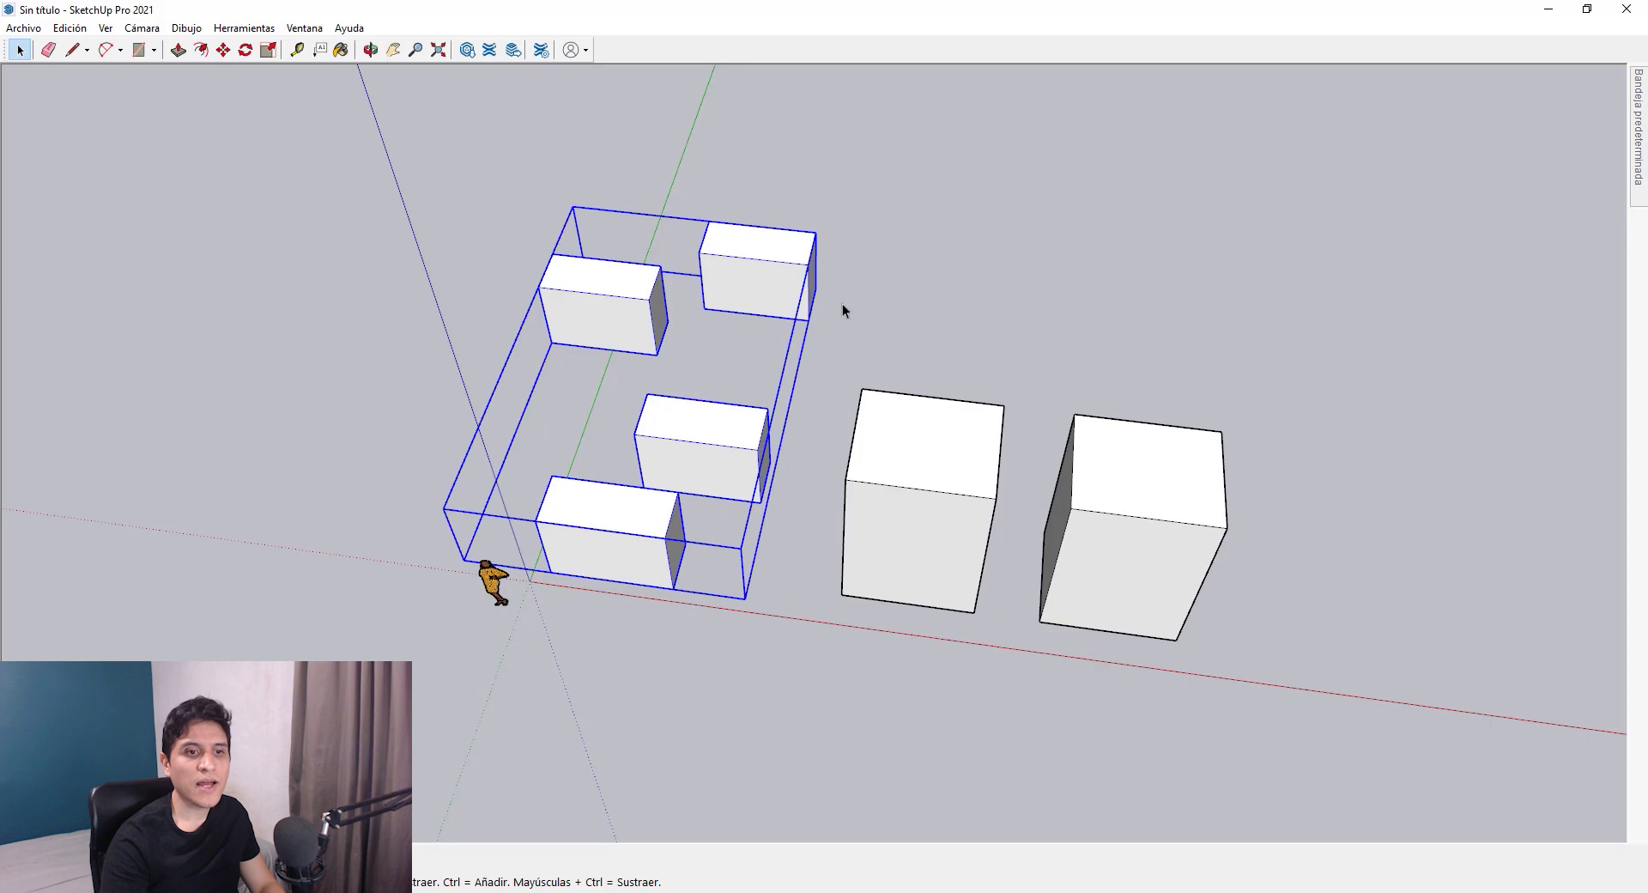
pyautogui.doubleClick(687, 444)
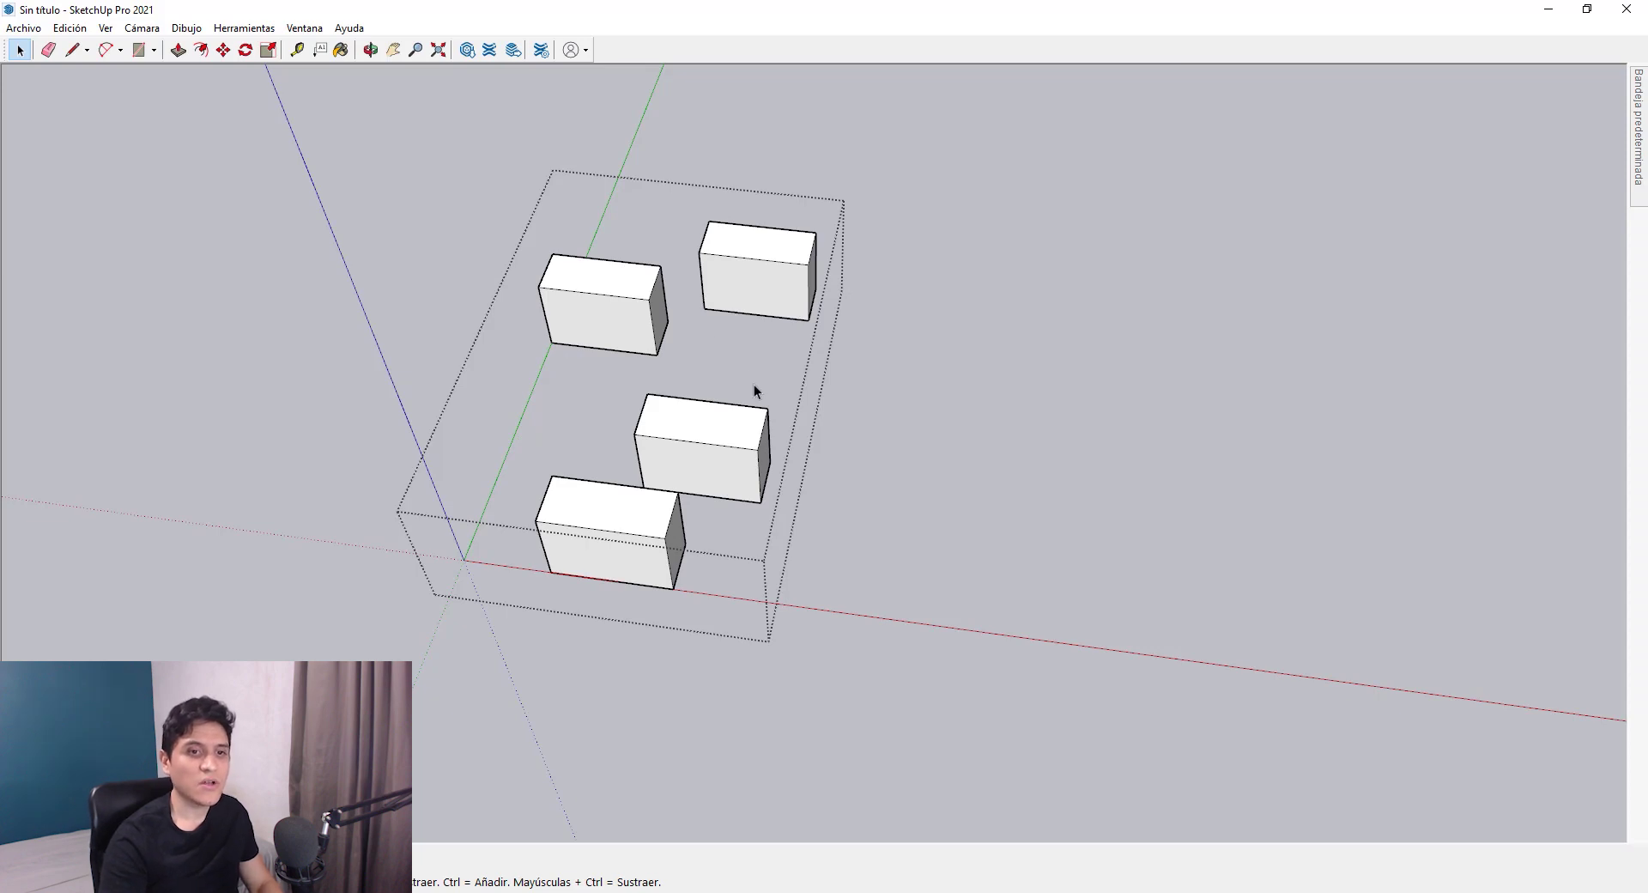
pyautogui.click(860, 448)
pyautogui.doubleClick(858, 449)
pyautogui.click(826, 429)
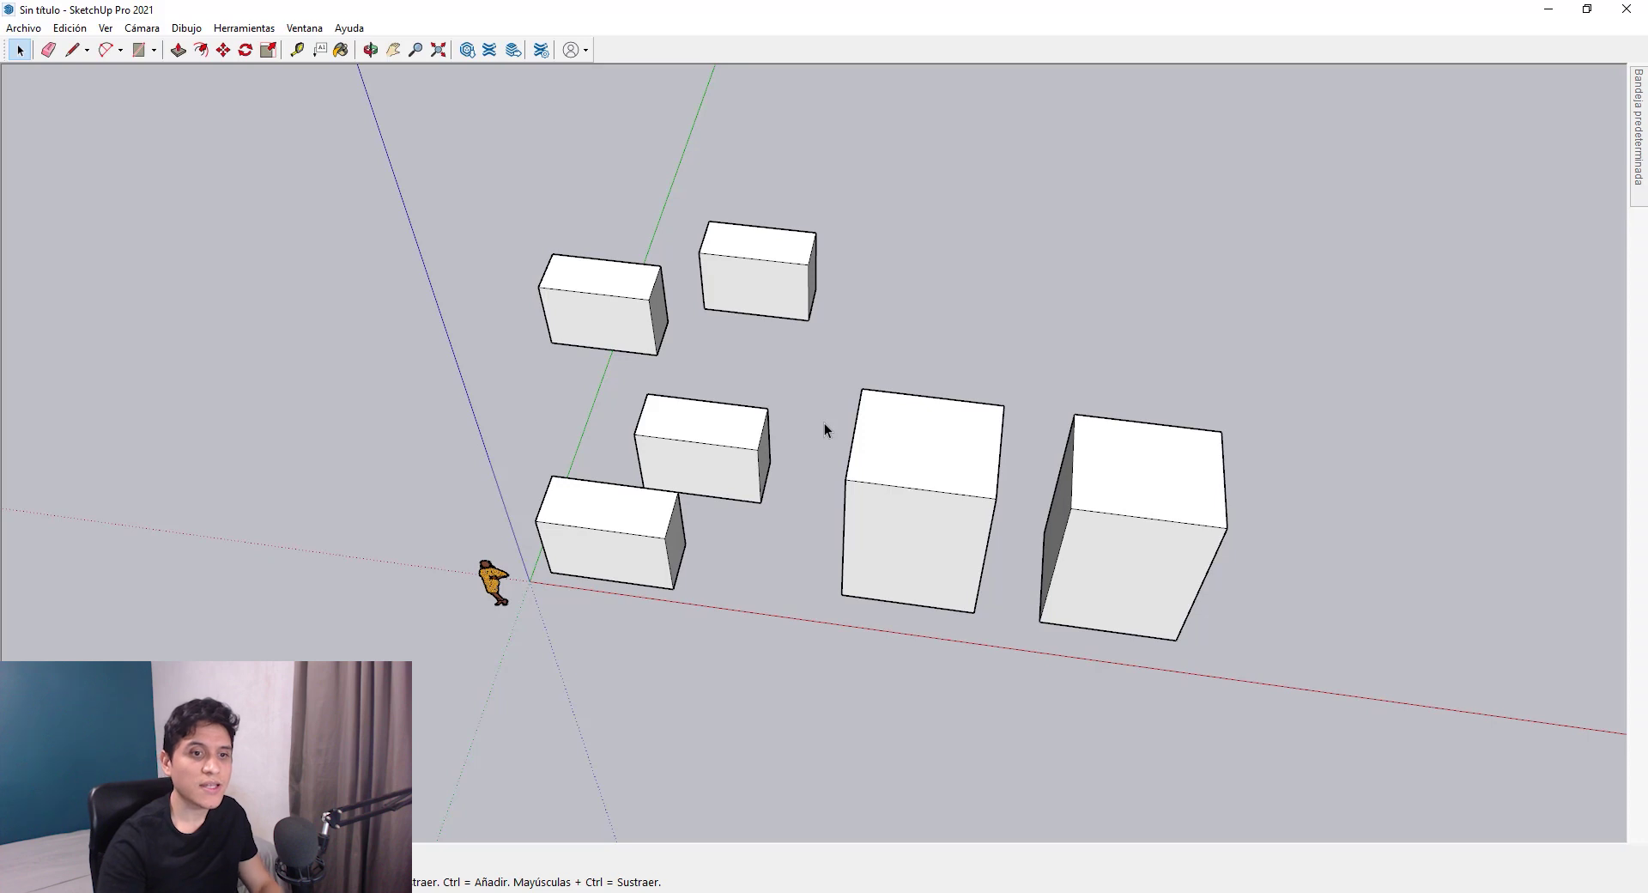
# - Explode the outer group around the four small boxes and clear the selection
pyautogui.moveTo(779, 422)
pyautogui.mouseDown(button='middle')
pyautogui.moveTo(805, 456)
pyautogui.moveTo(783, 427)
pyautogui.mouseUp(button='middle')
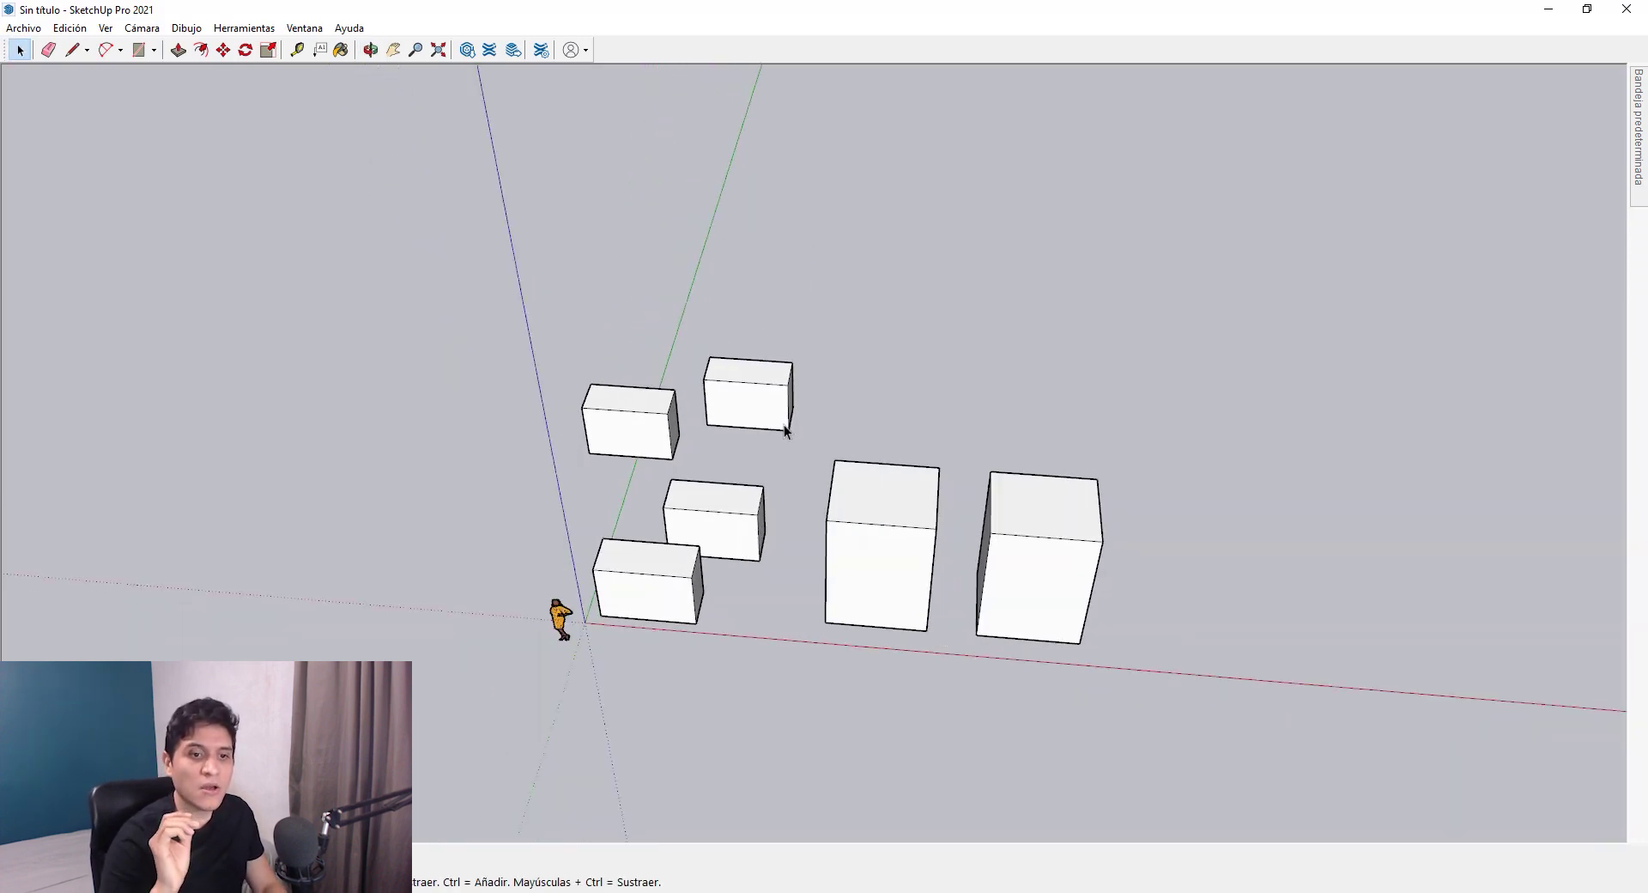
pyautogui.rightClick(733, 496)
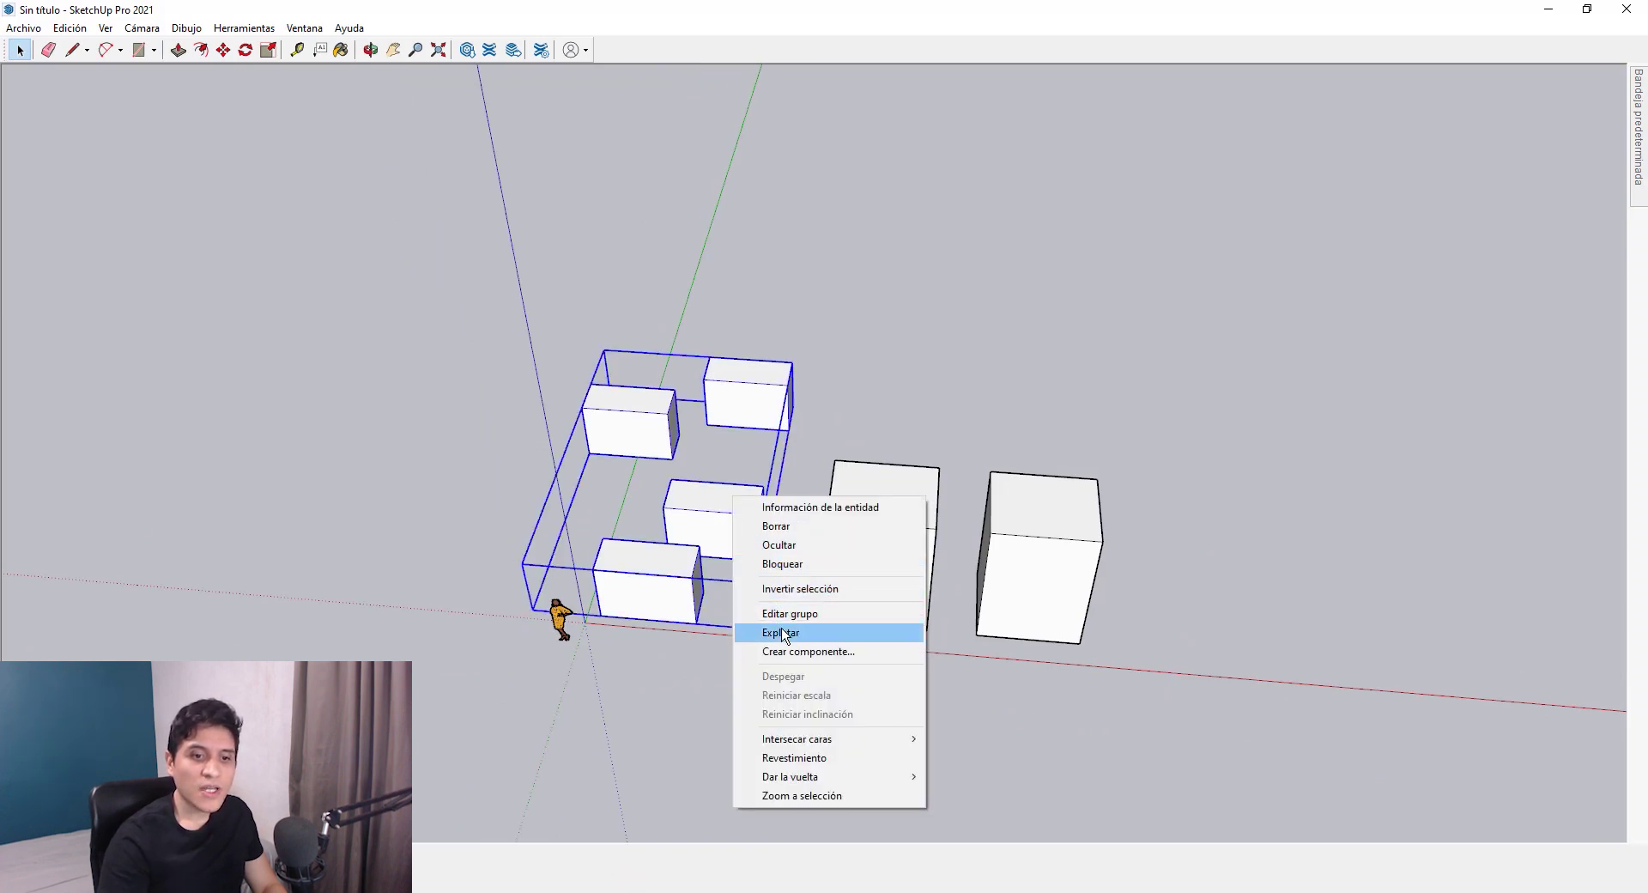
pyautogui.click(781, 632)
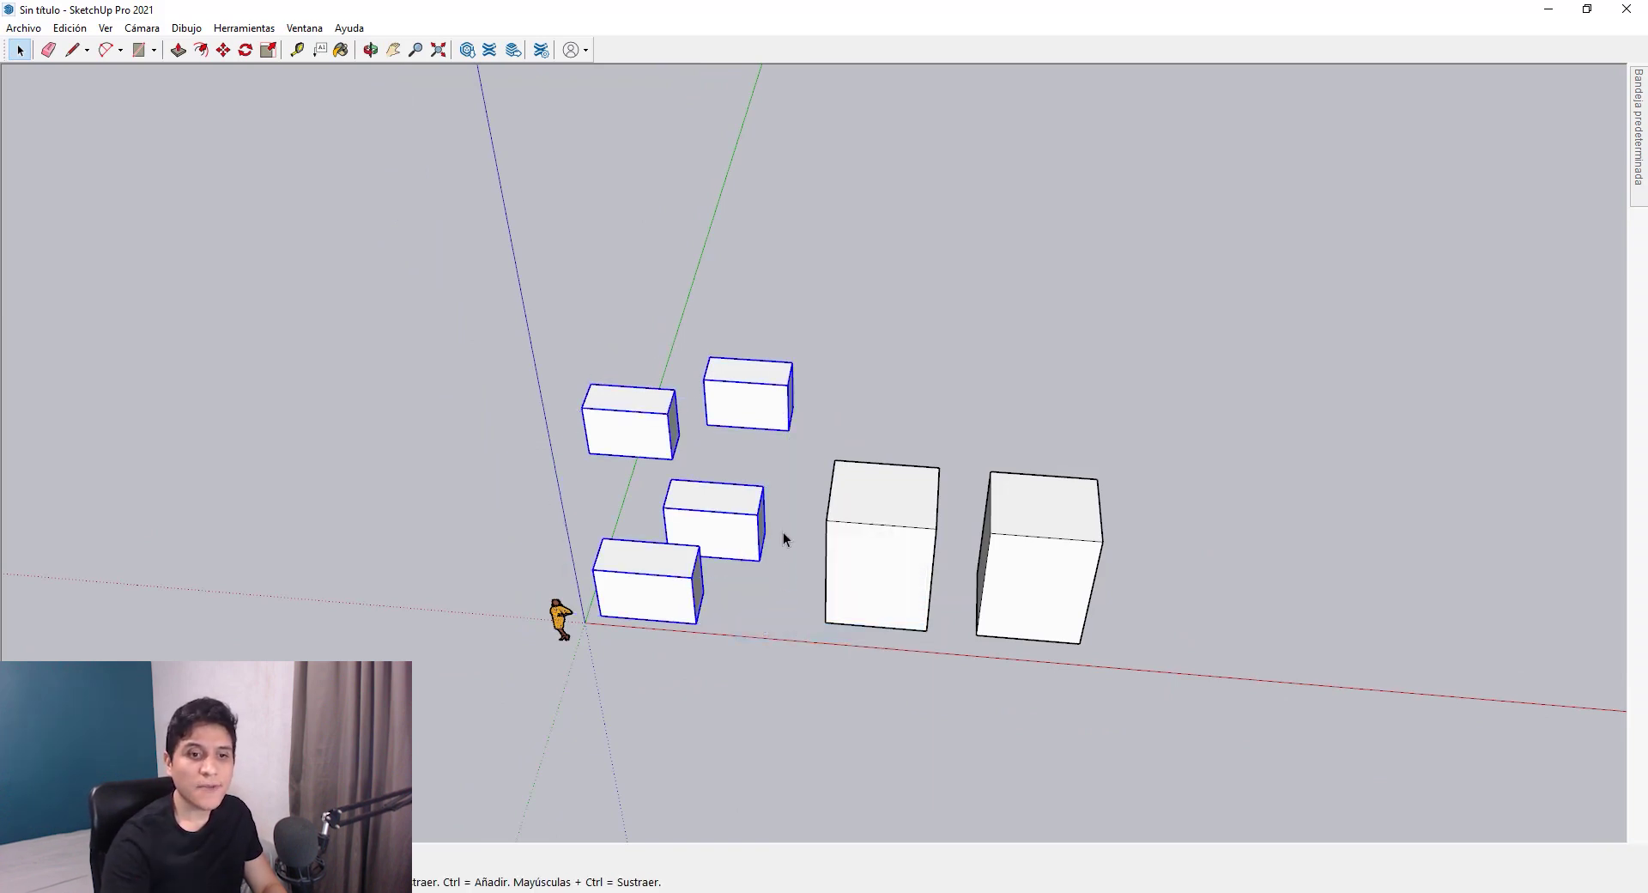
pyautogui.click(774, 637)
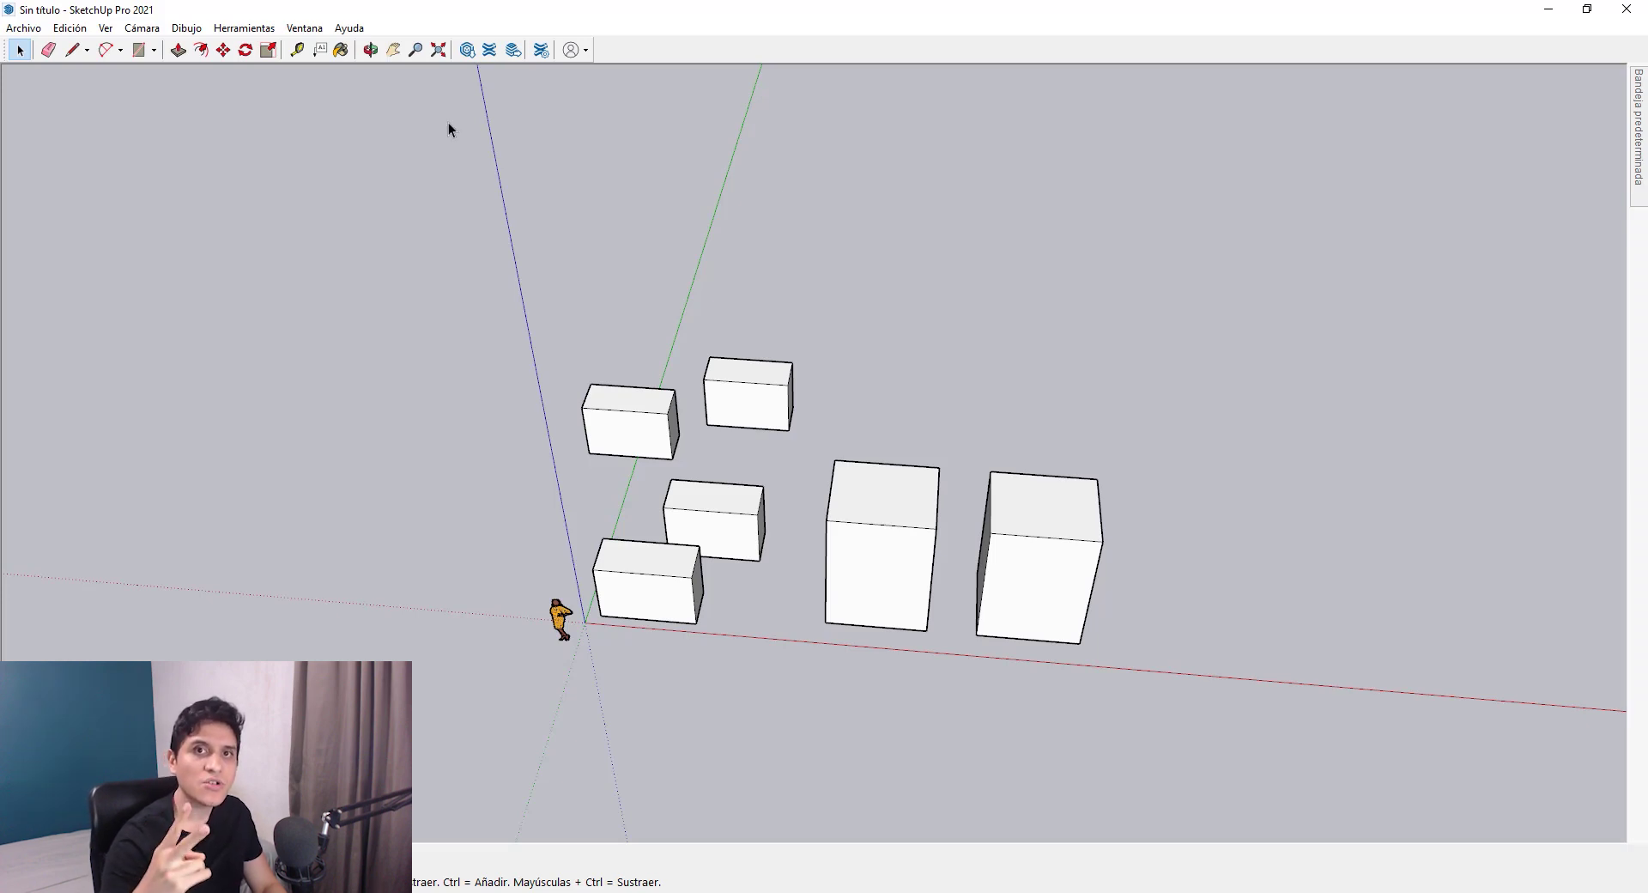
# - Look through the list of available toolbars and close it without changing anything
pyautogui.click(105, 27)
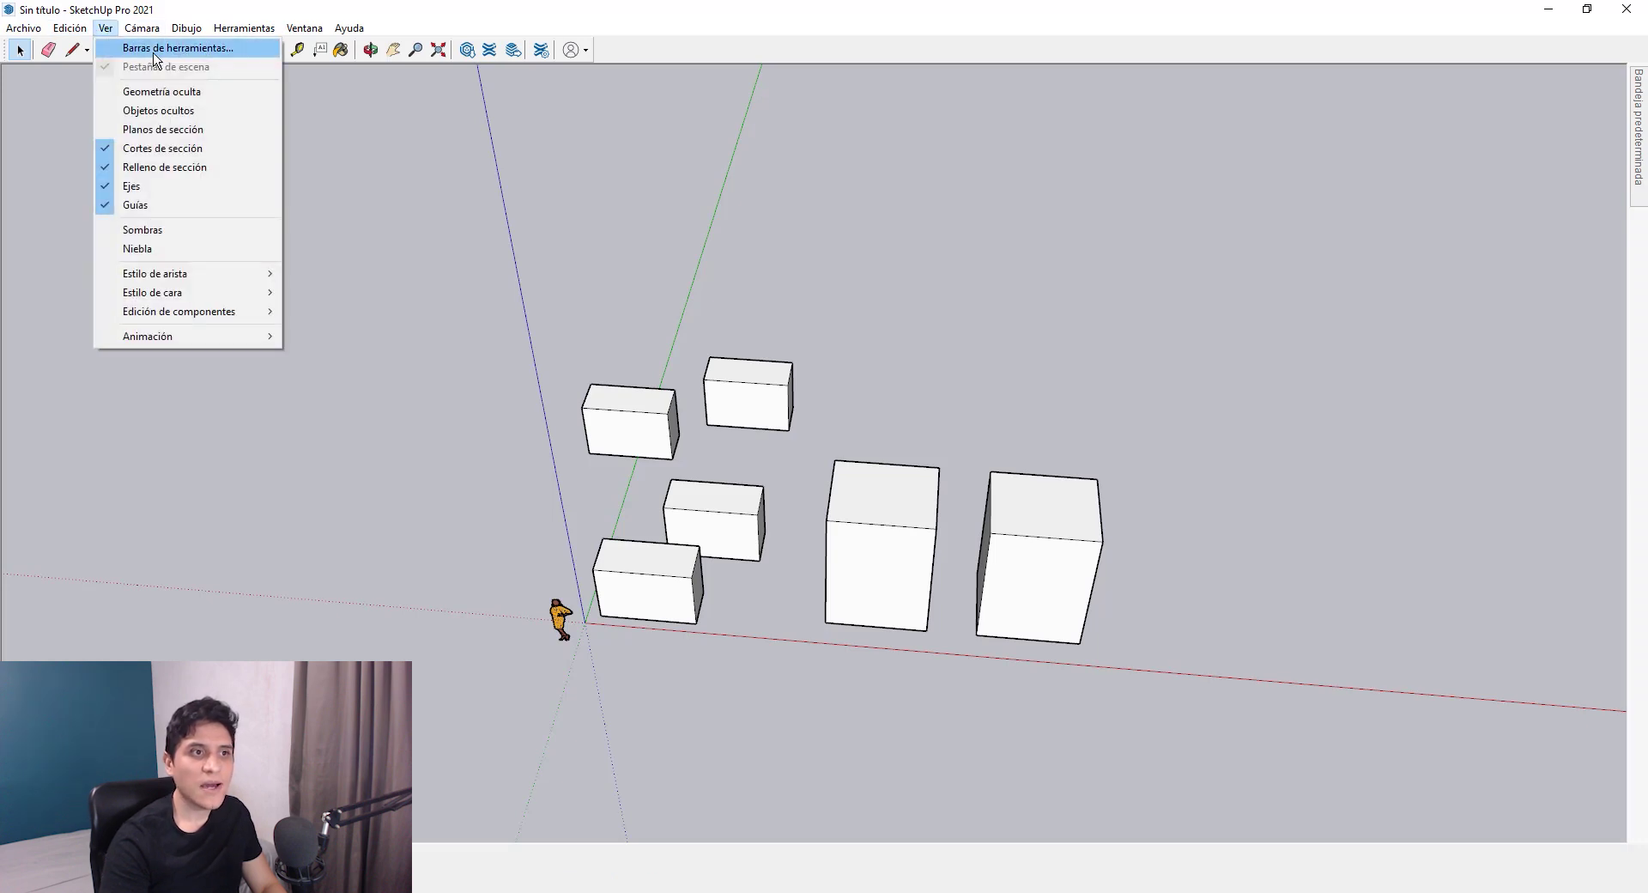
pyautogui.click(154, 49)
pyautogui.scroll(-3, 694, 455)
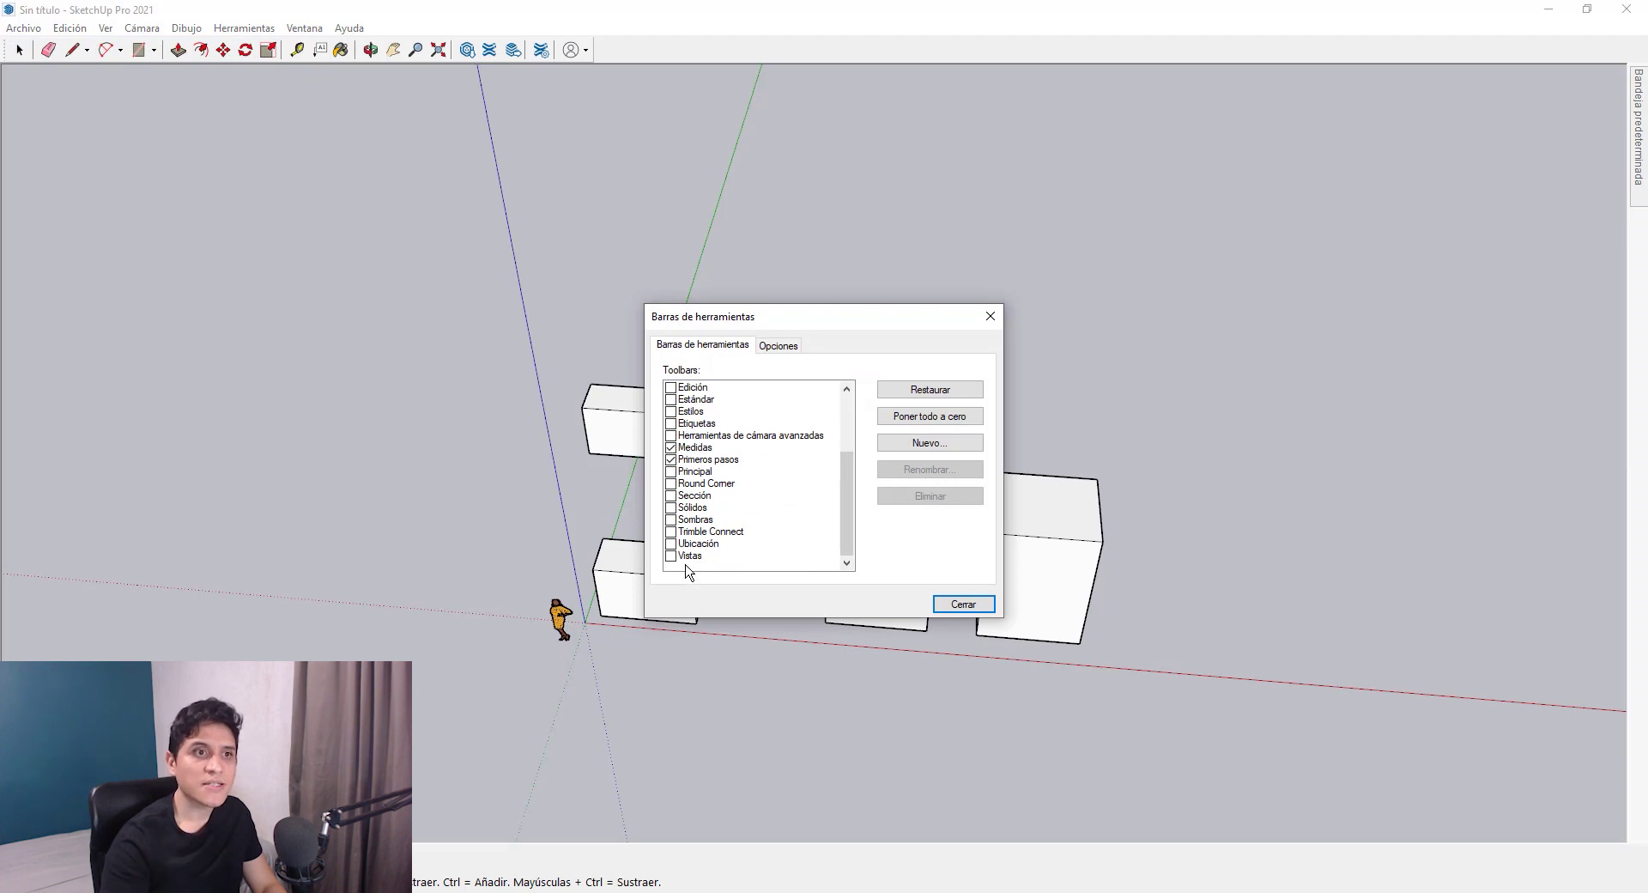
pyautogui.scroll(3, 751, 493)
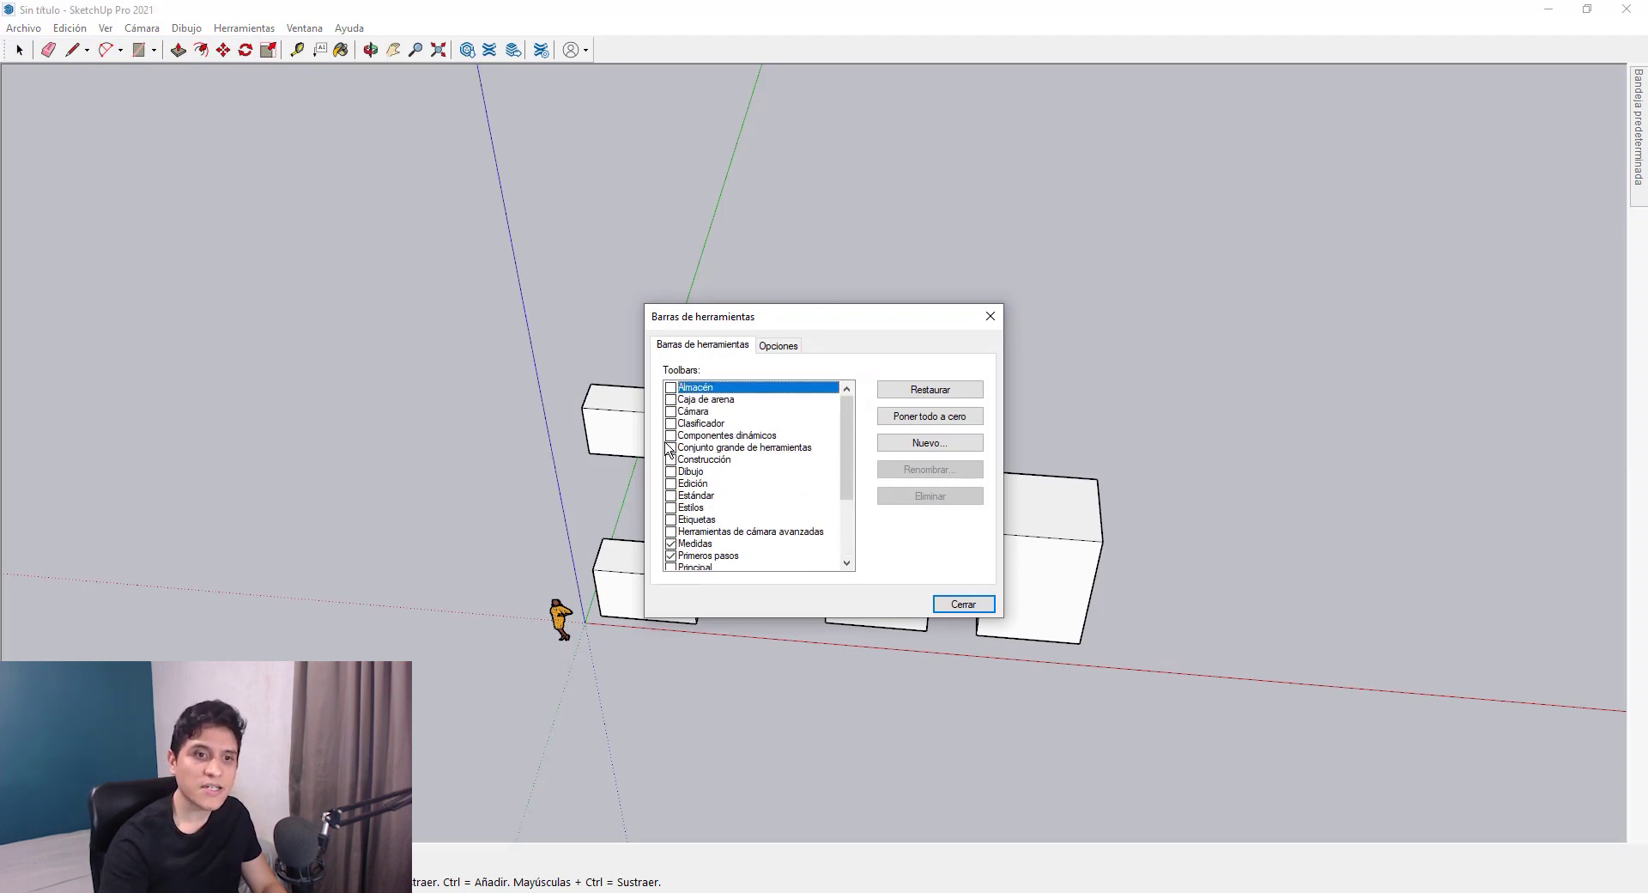
pyautogui.click(992, 316)
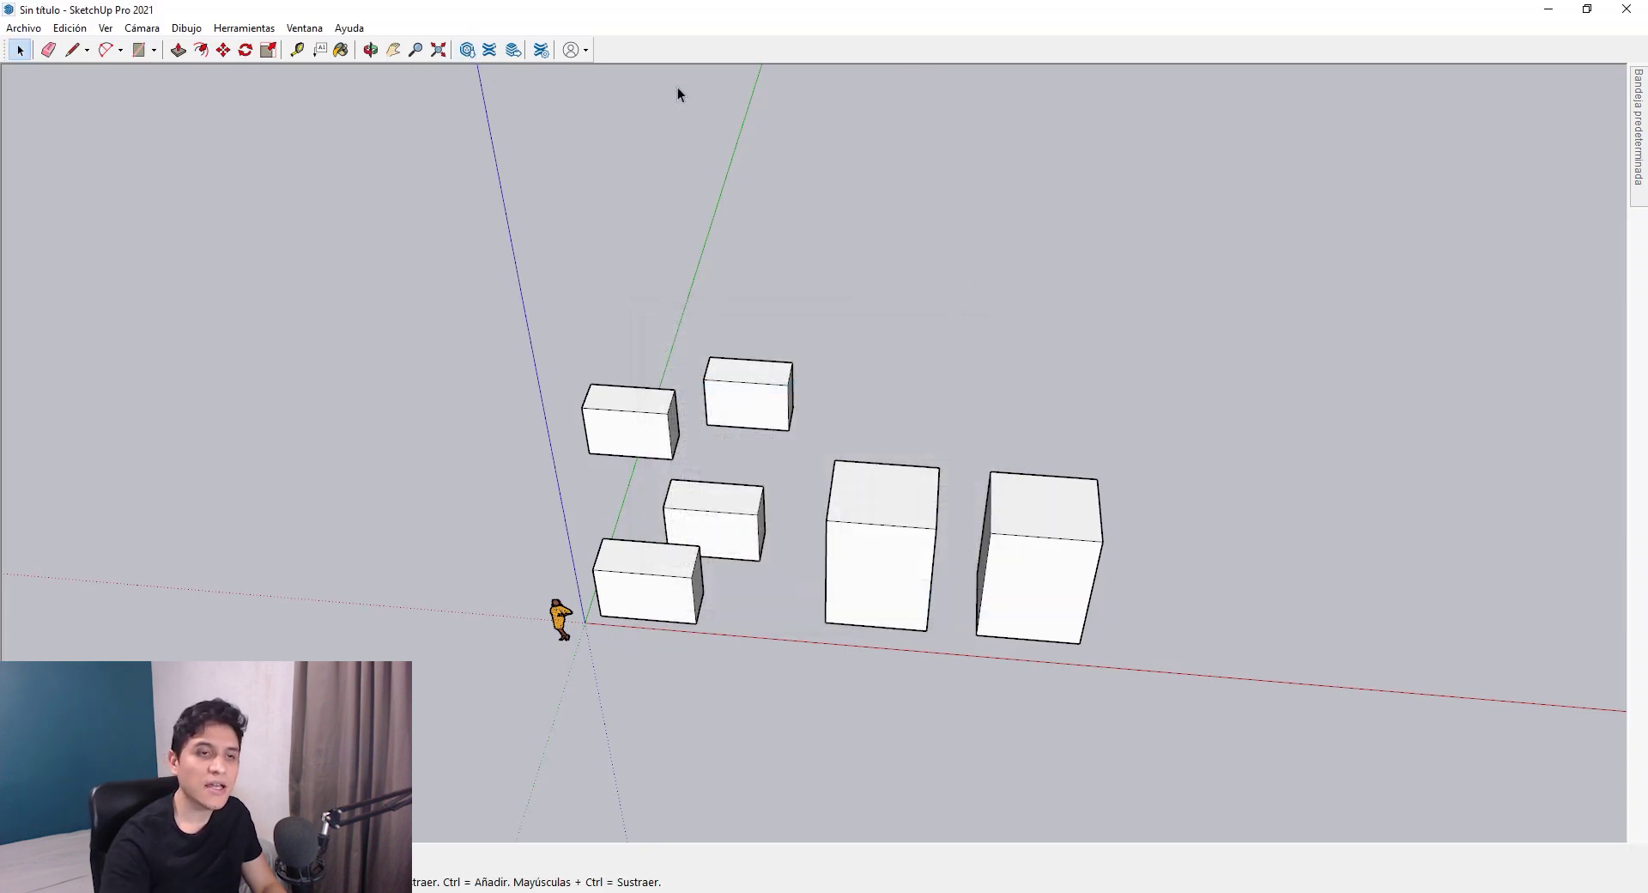
# - Show the Sólidos toolbar and place it in the empty area above the boxes
pyautogui.rightClick(436, 52)
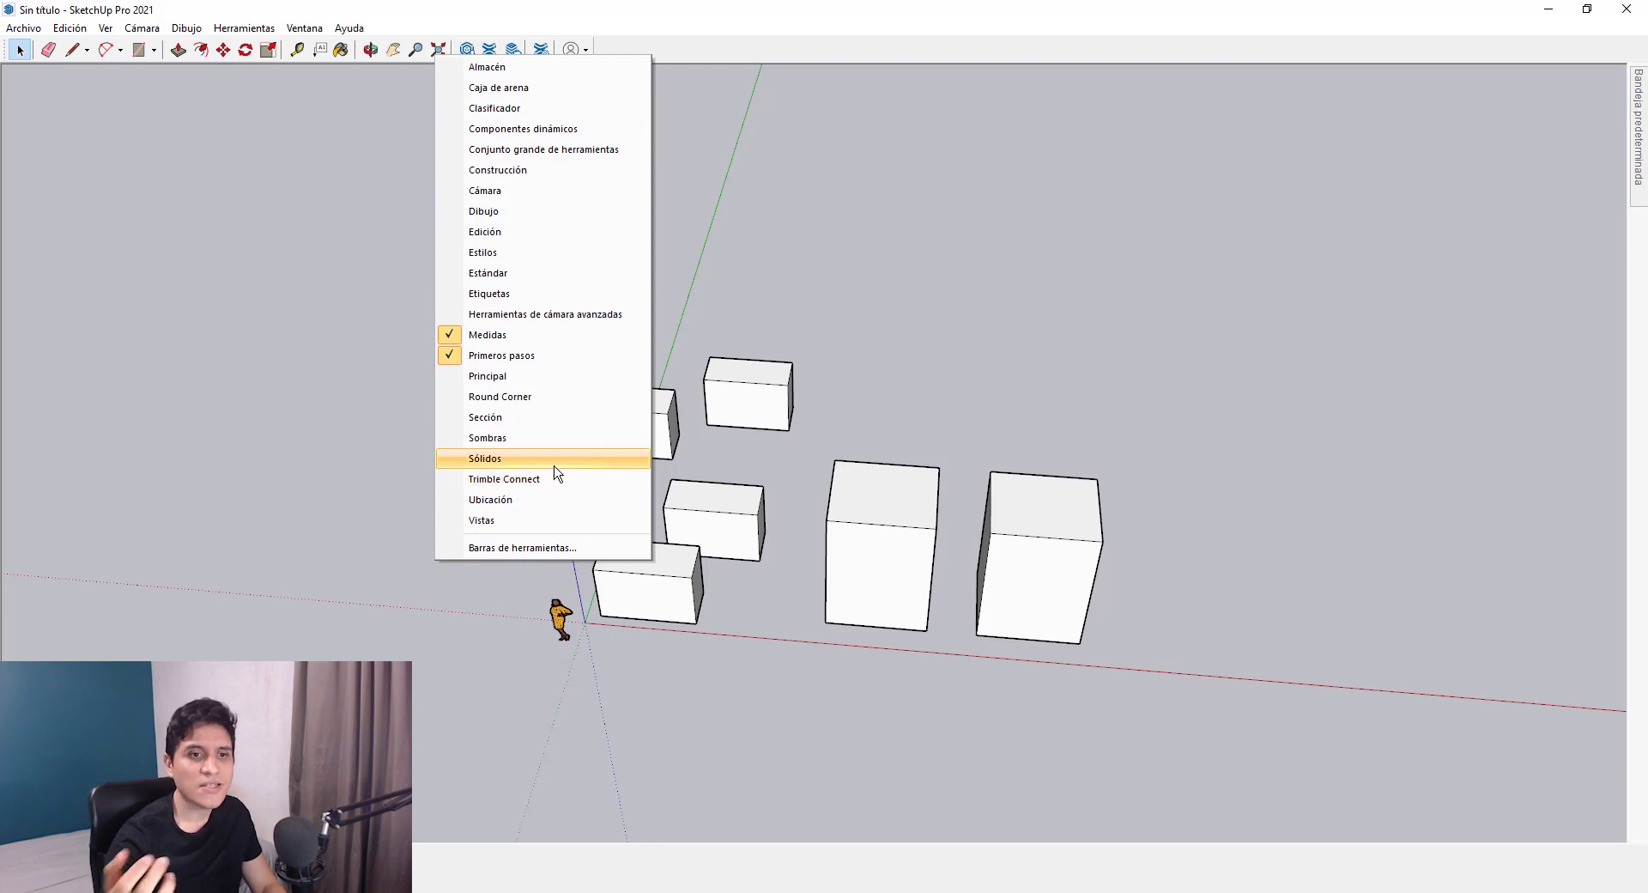
pyautogui.click(510, 466)
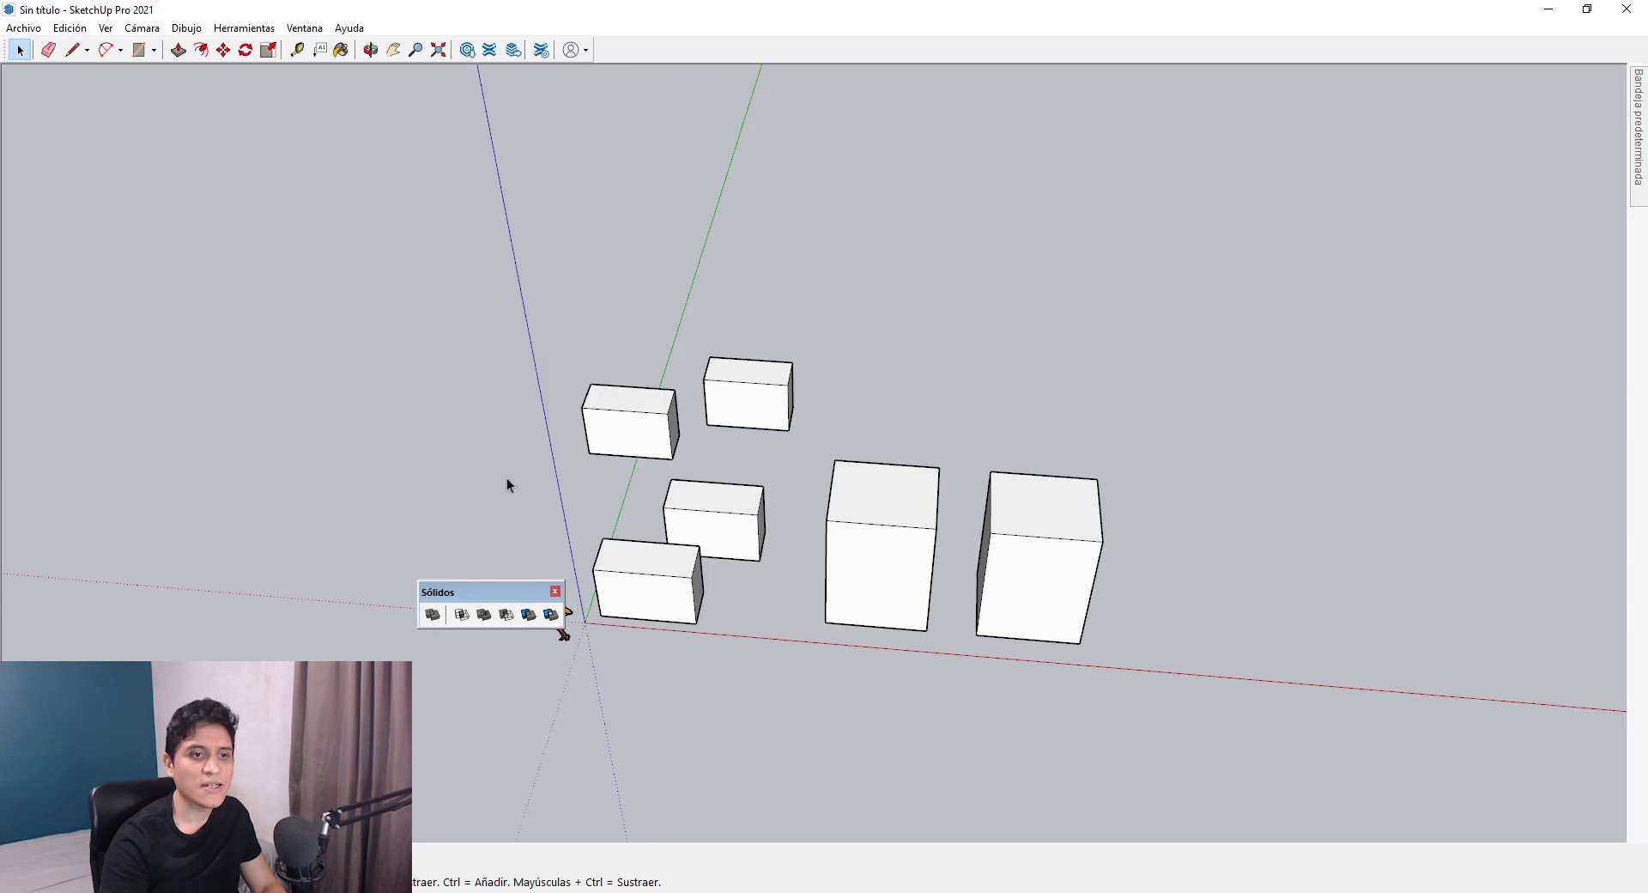
pyautogui.moveTo(464, 599); pyautogui.dragTo(838, 151)
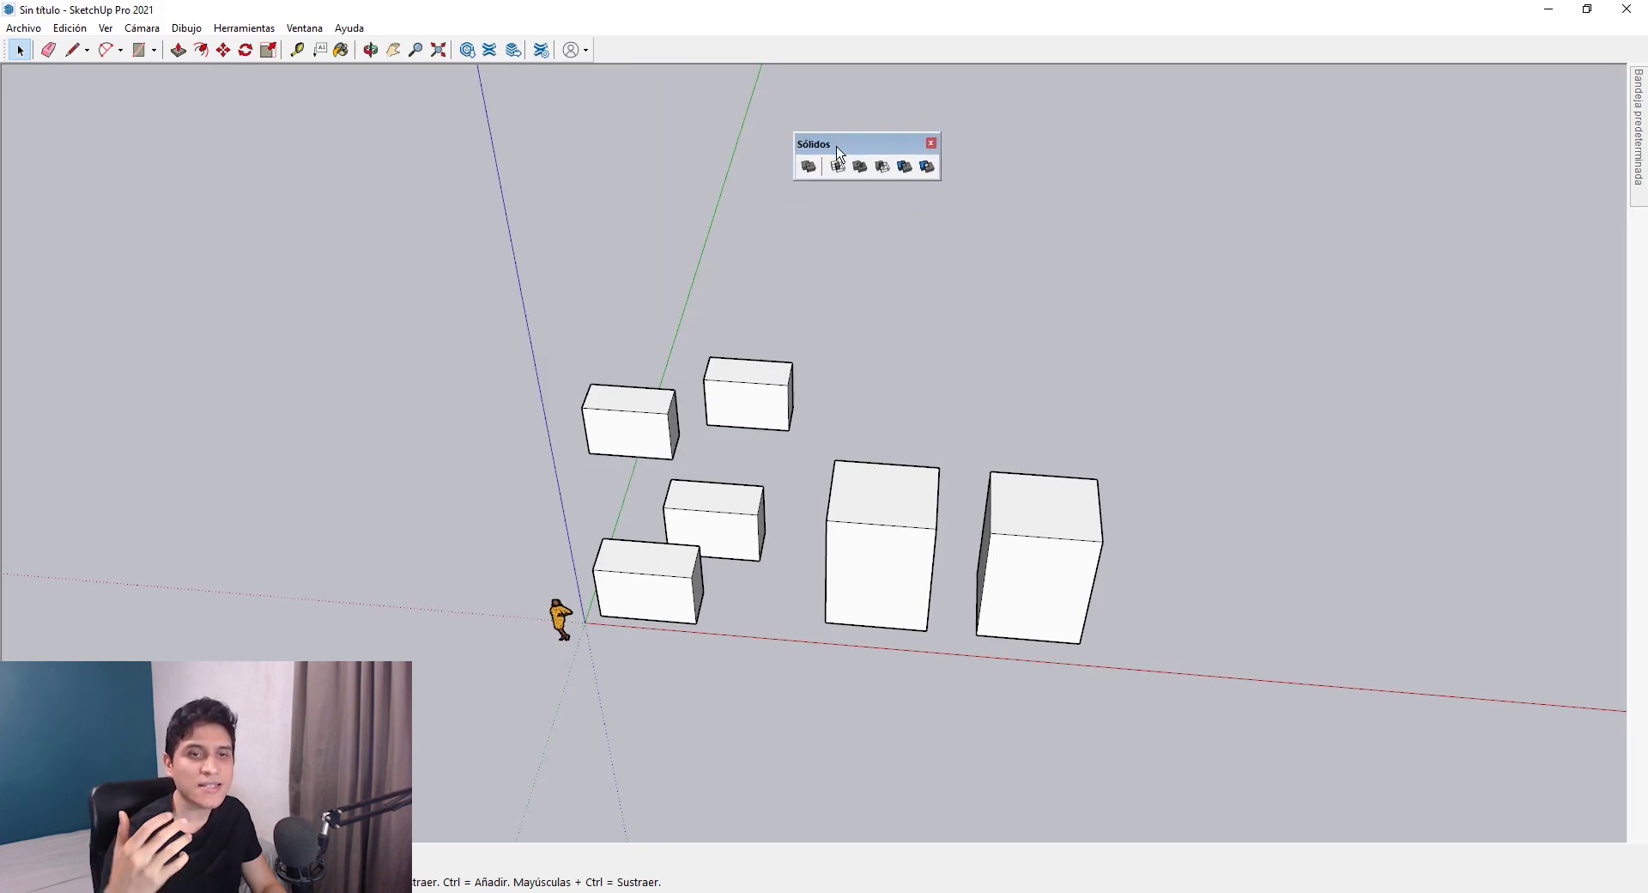
# - Copy the two small boxes nearest the origin to the empty area behind the tall boxes, and clear the selection
pyautogui.moveTo(812, 415); pyautogui.dragTo(773, 539, button='middle')
pyautogui.keyDown('ctrl'); pyautogui.click(681, 575); pyautogui.keyUp('ctrl')
pyautogui.press('m')
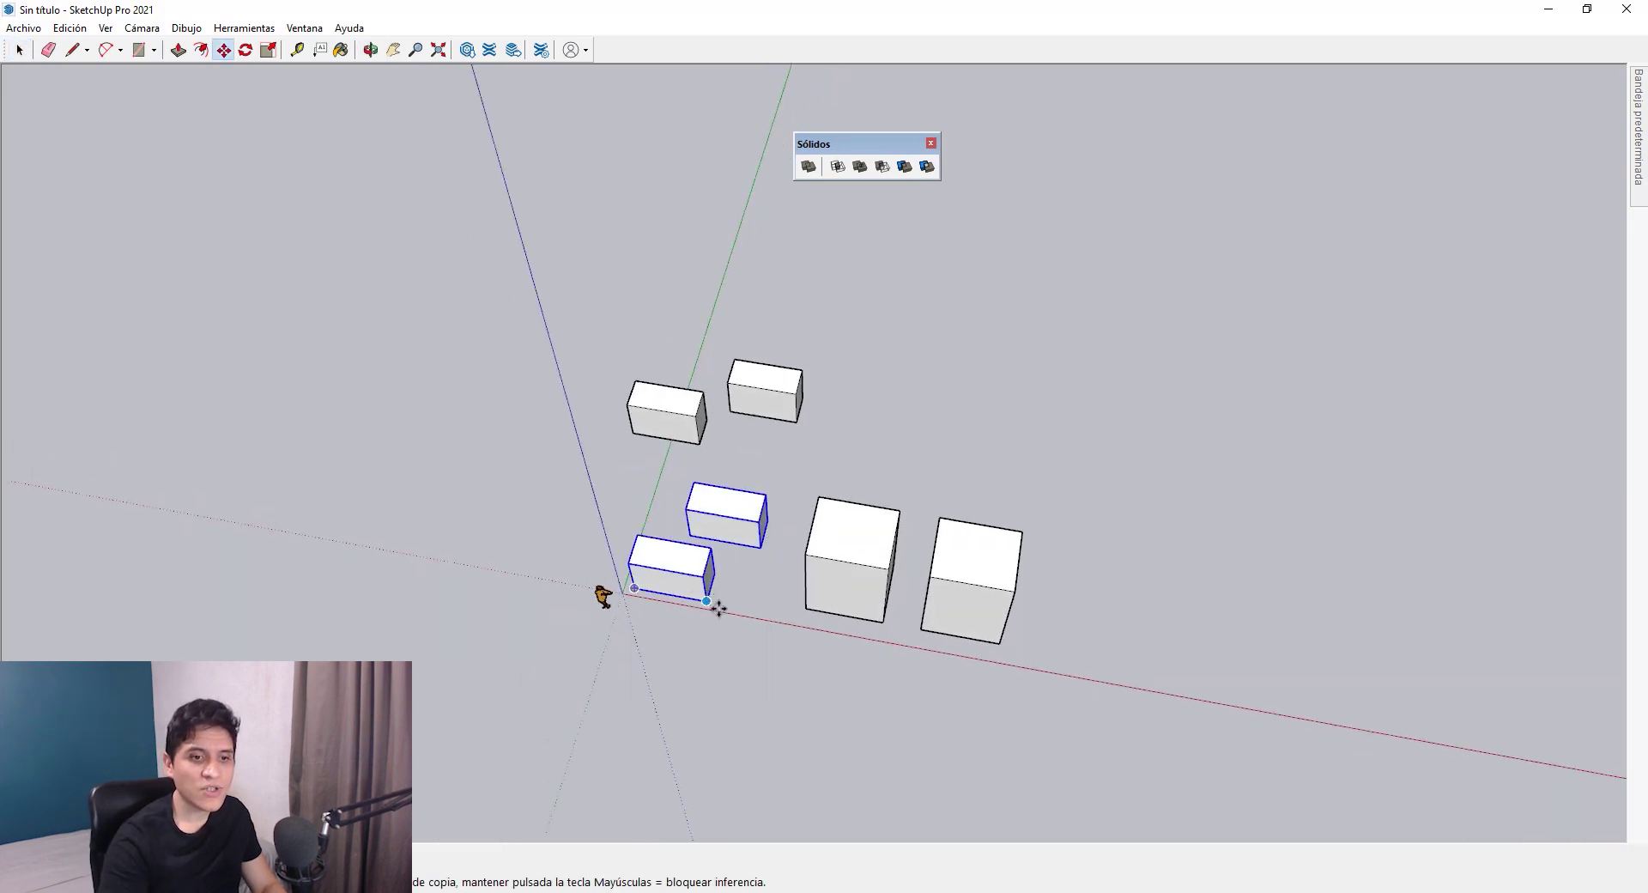
pyautogui.click(725, 611)
pyautogui.click(990, 501)
pyautogui.press('space')
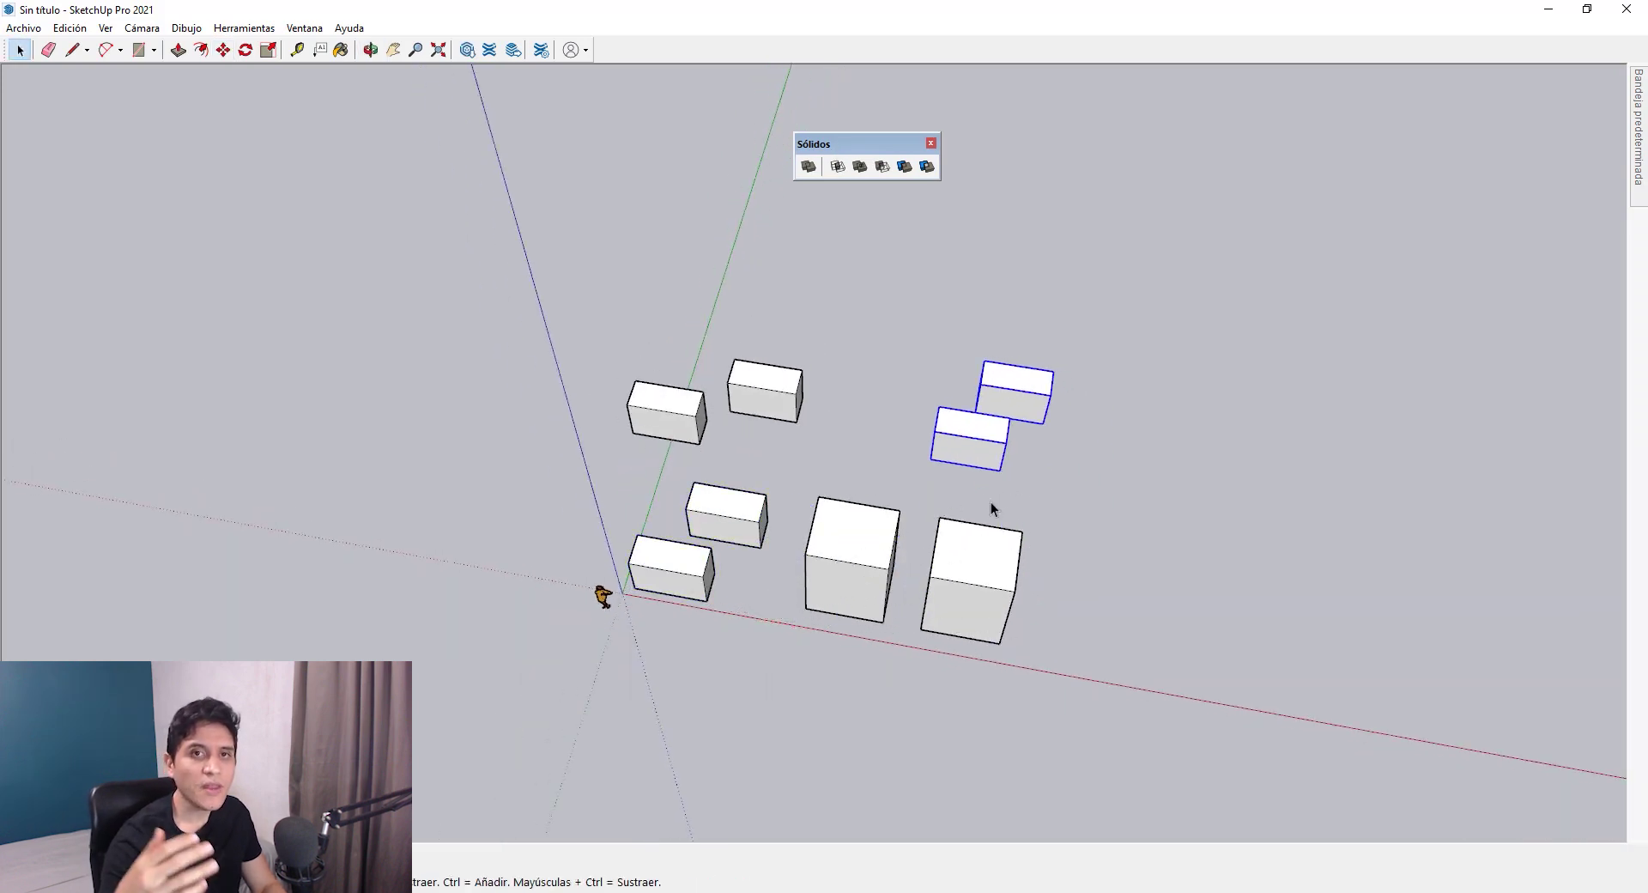
pyautogui.click(1032, 485)
pyautogui.moveTo(842, 143); pyautogui.dragTo(818, 142)
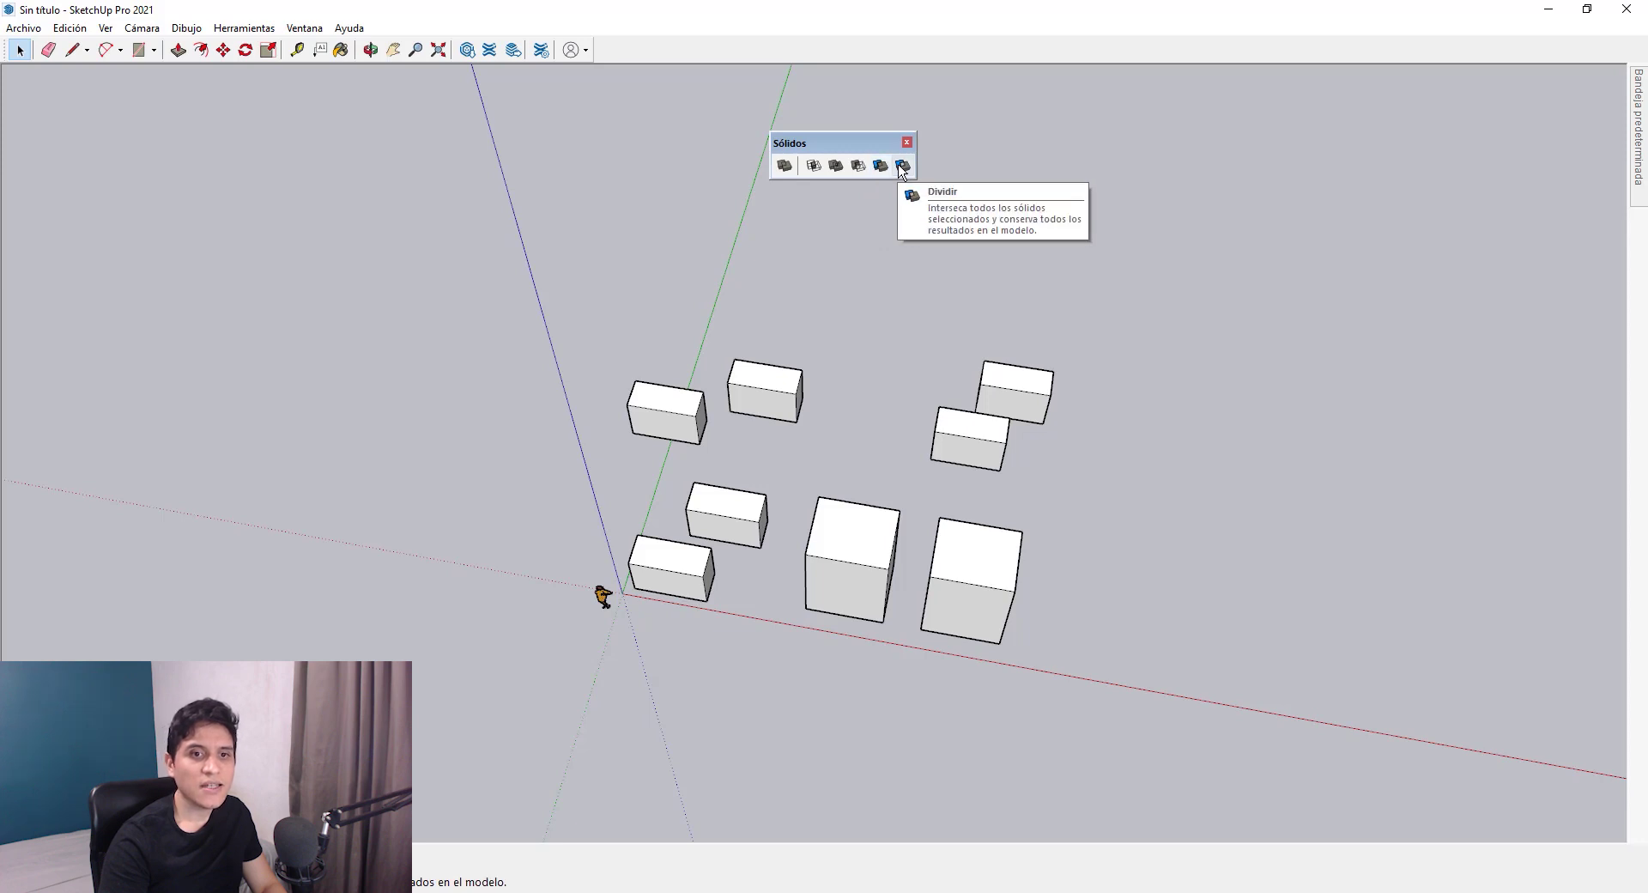
# - Move one of the two copied boxes so that it partly overlaps the other, and clear the selection
pyautogui.moveTo(893, 214); pyautogui.dragTo(1064, 497, button='middle')
pyautogui.click(1034, 489)
pyautogui.scroll(5, 1026, 502)
pyautogui.press('m')
pyautogui.click(1015, 580)
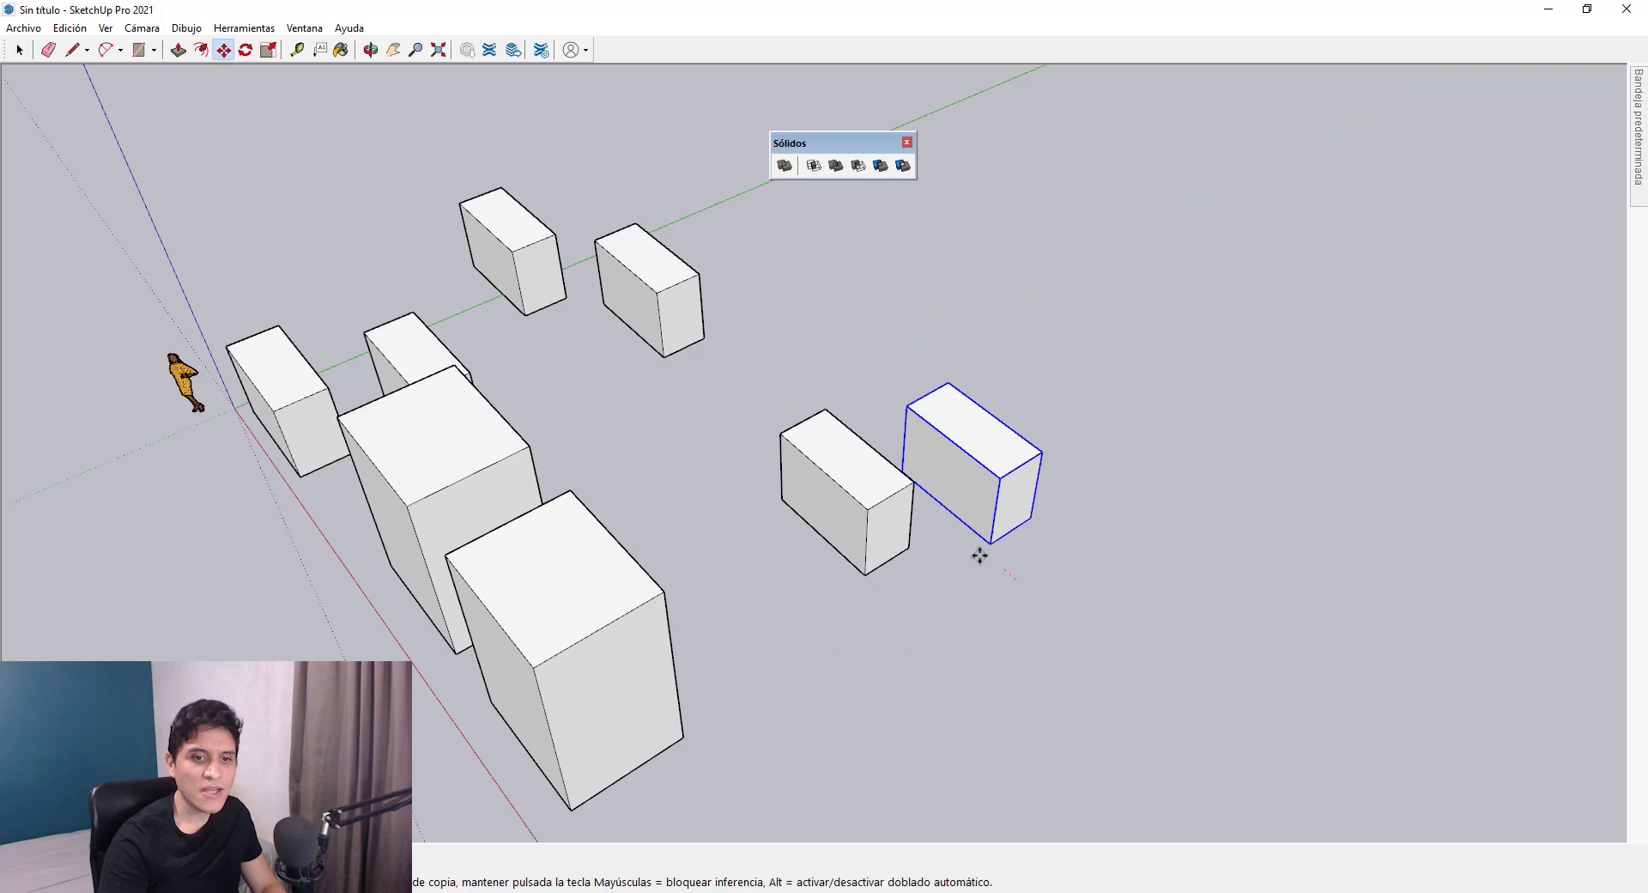
pyautogui.moveTo(916, 587); pyautogui.dragTo(1083, 543, button='middle')
pyautogui.click(935, 422)
pyautogui.press('space')
pyautogui.click(1083, 543)
pyautogui.scroll(3, 987, 434)
pyautogui.moveTo(985, 434); pyautogui.dragTo(794, 344, button='middle')
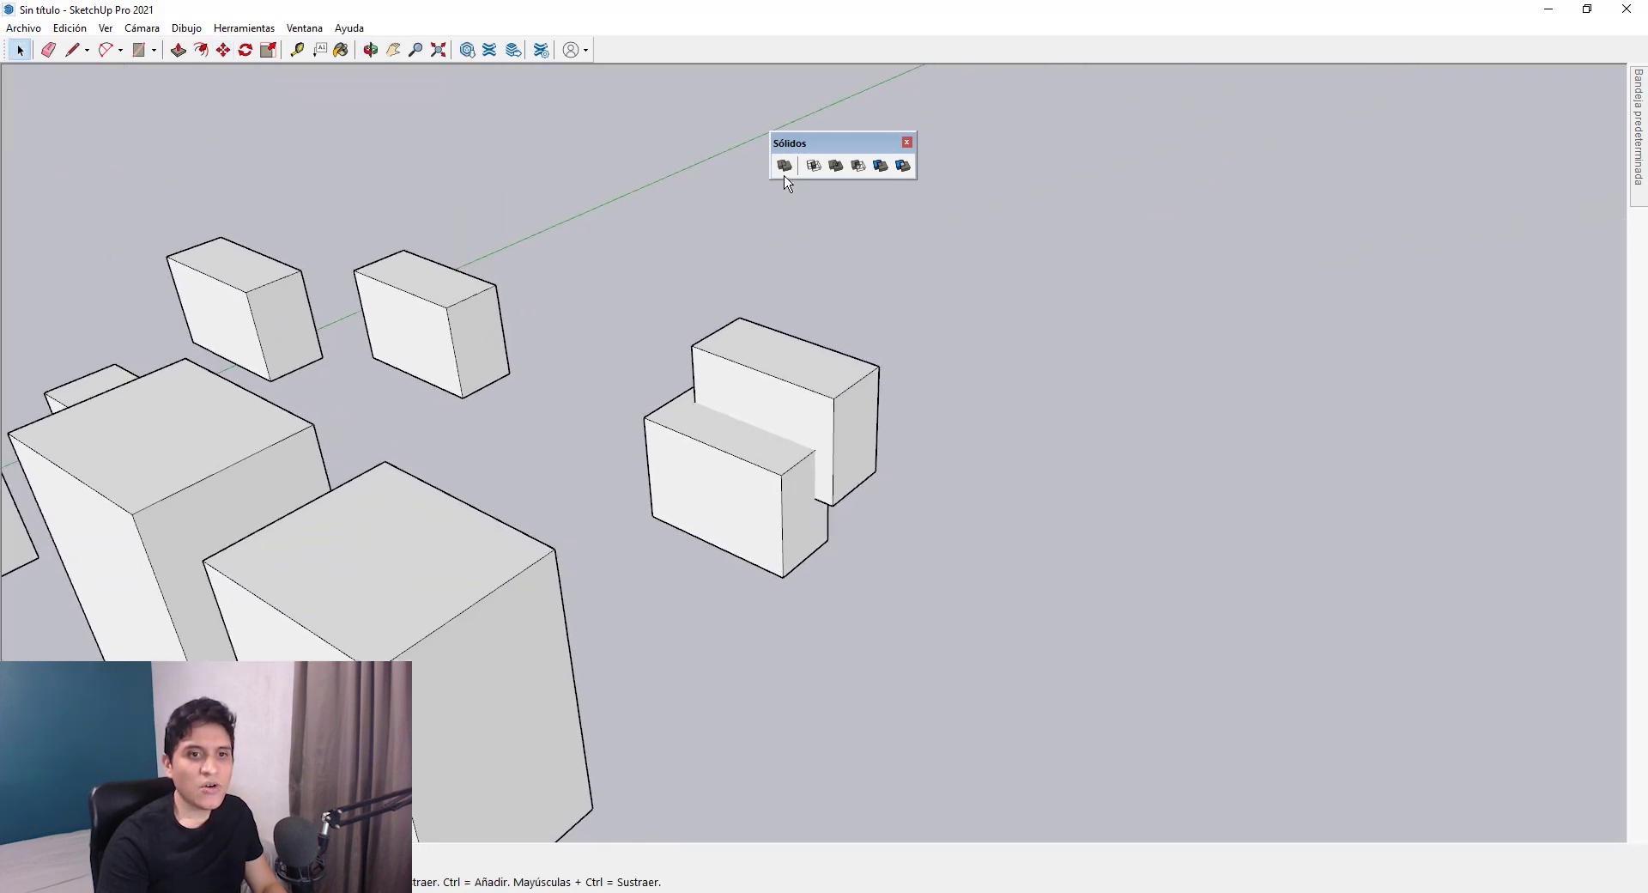
# - Check whether the rear overlapping box is a solid group using the Outer Shell tool's hint and its entity information
pyautogui.click(785, 166)
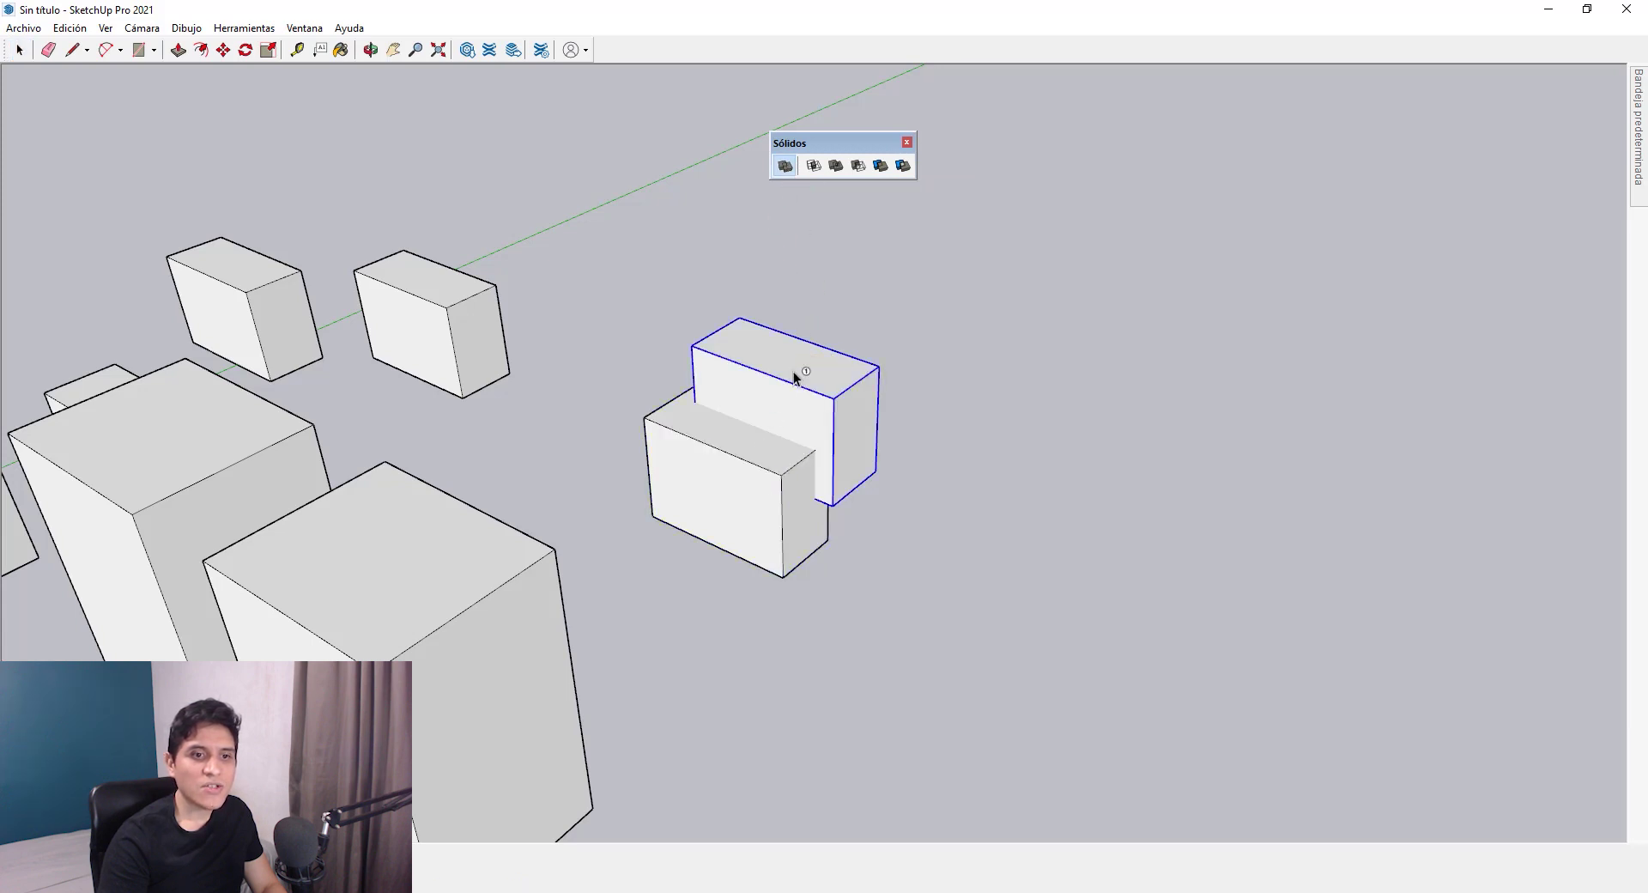
pyautogui.scroll(2, 794, 374)
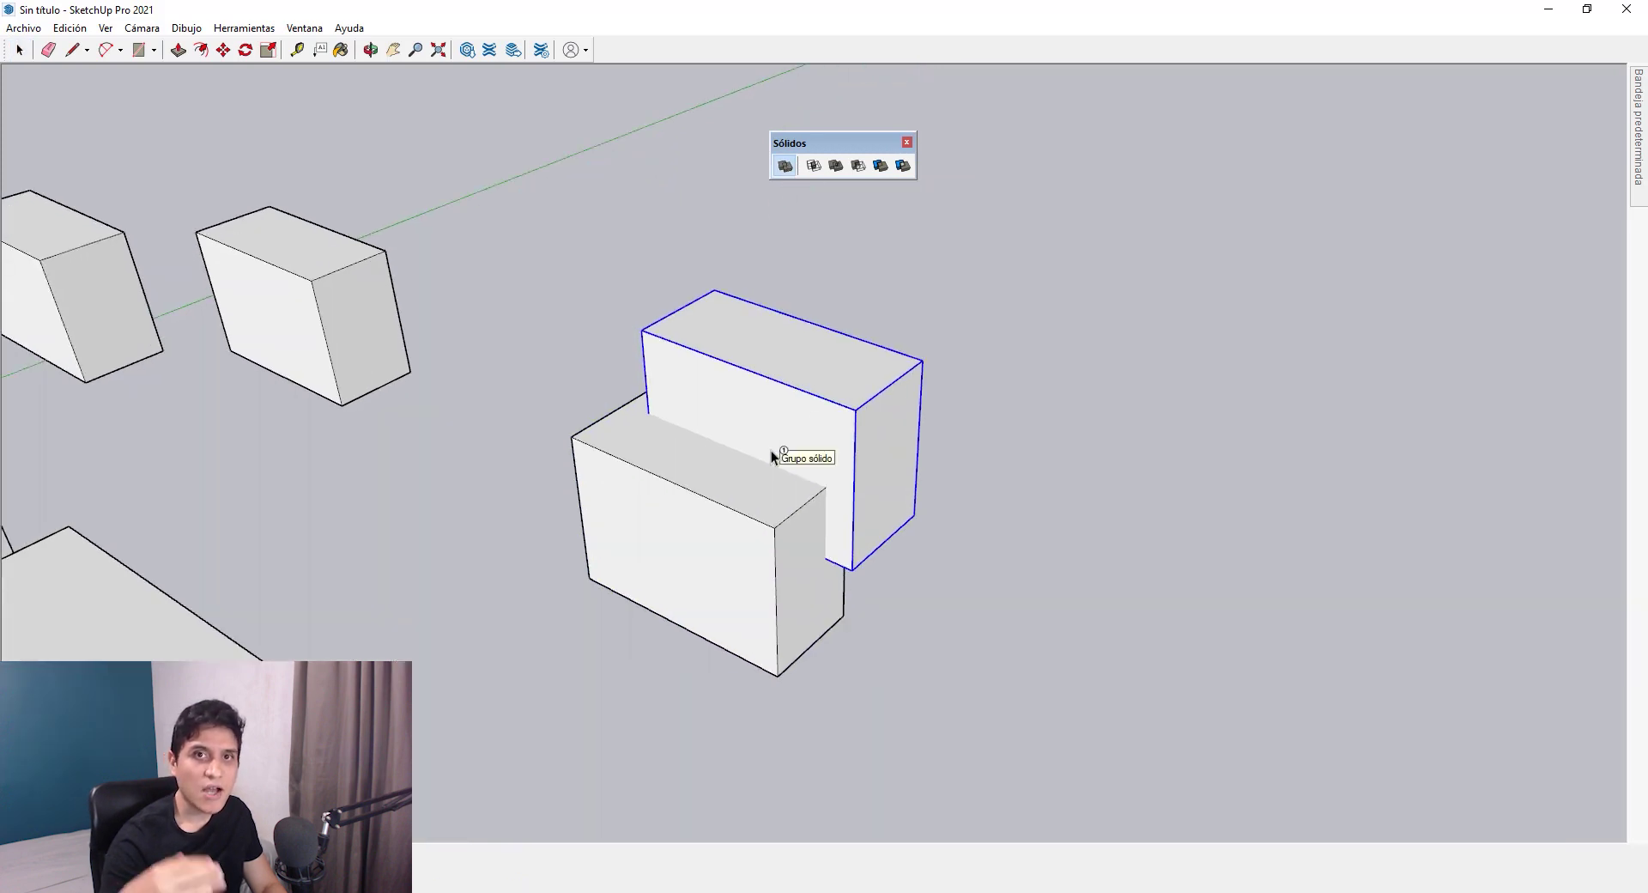
pyautogui.press('space')
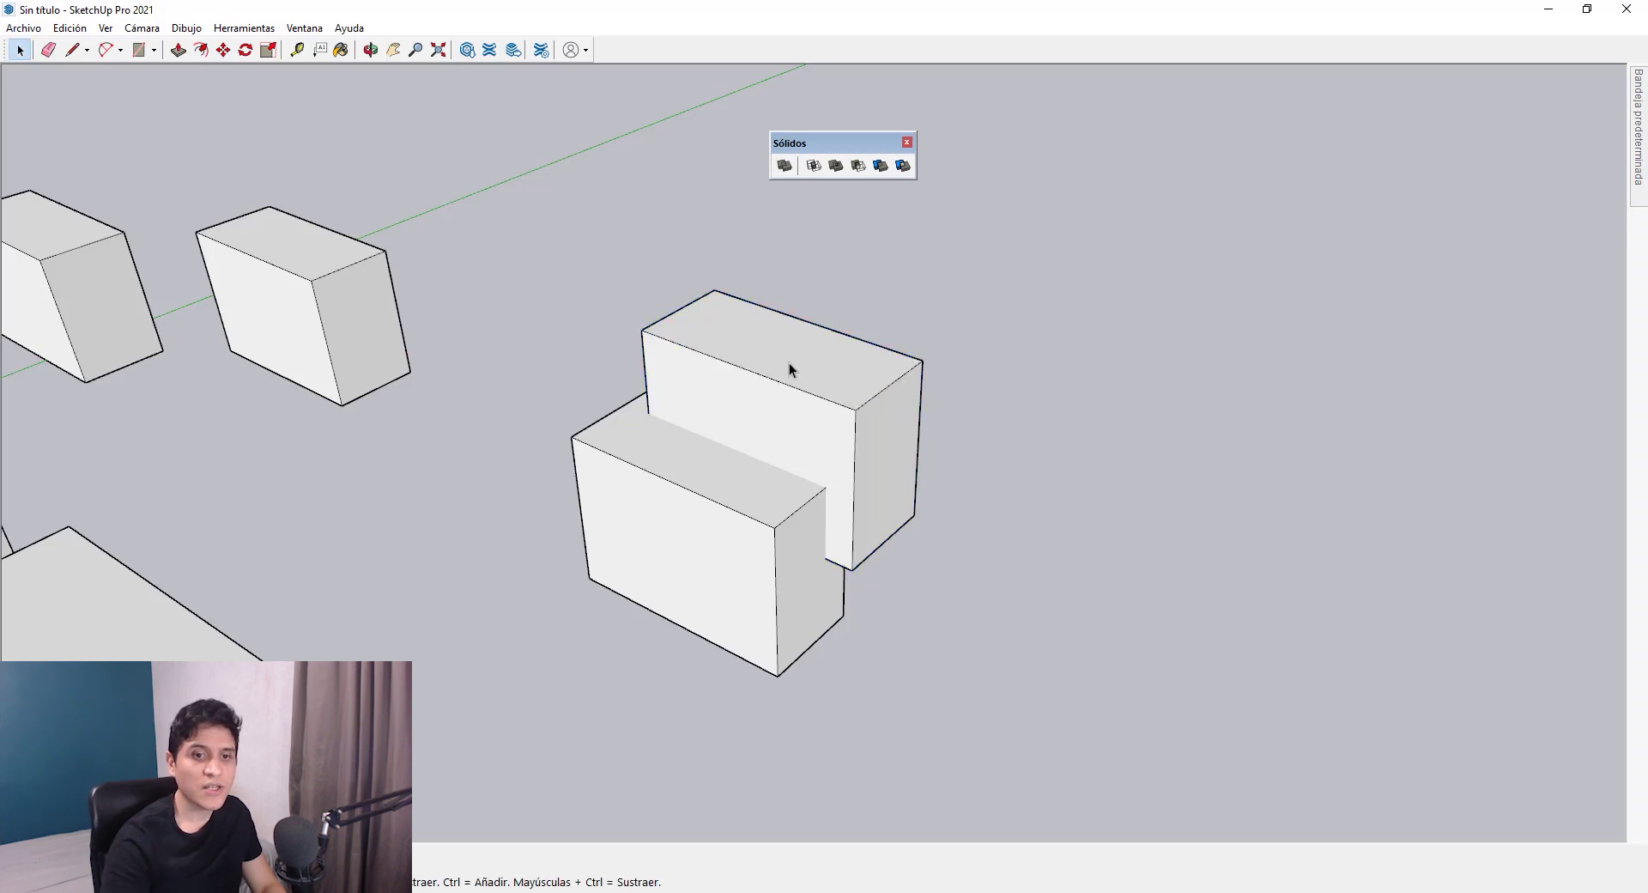
pyautogui.click(790, 369)
pyautogui.rightClick(879, 369)
pyautogui.click(925, 383)
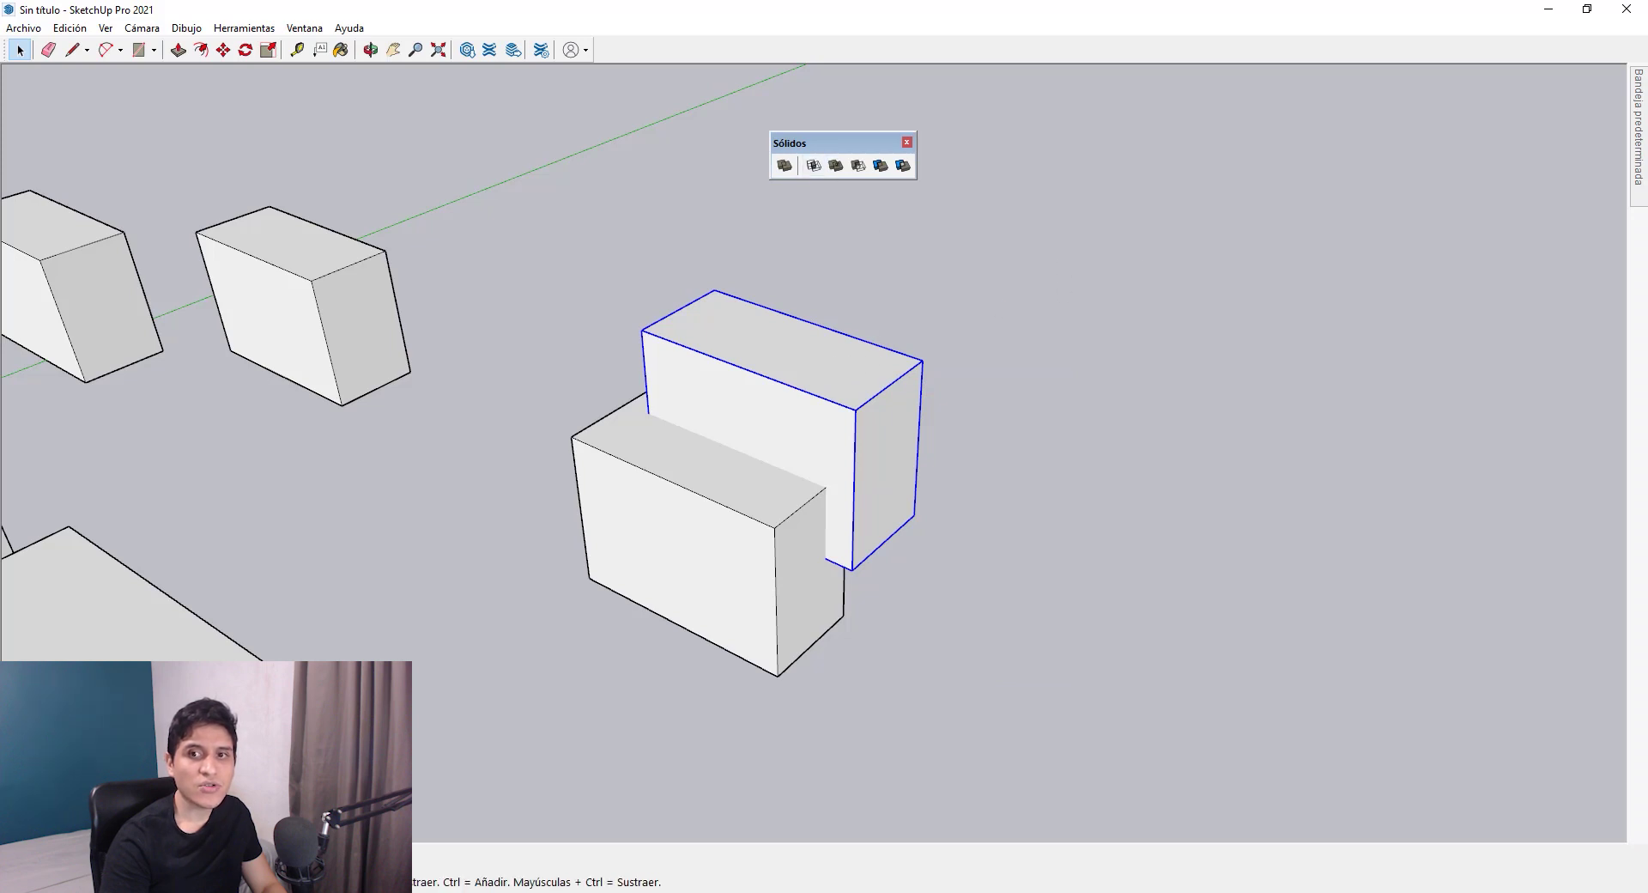
pyautogui.moveTo(1638, 128)
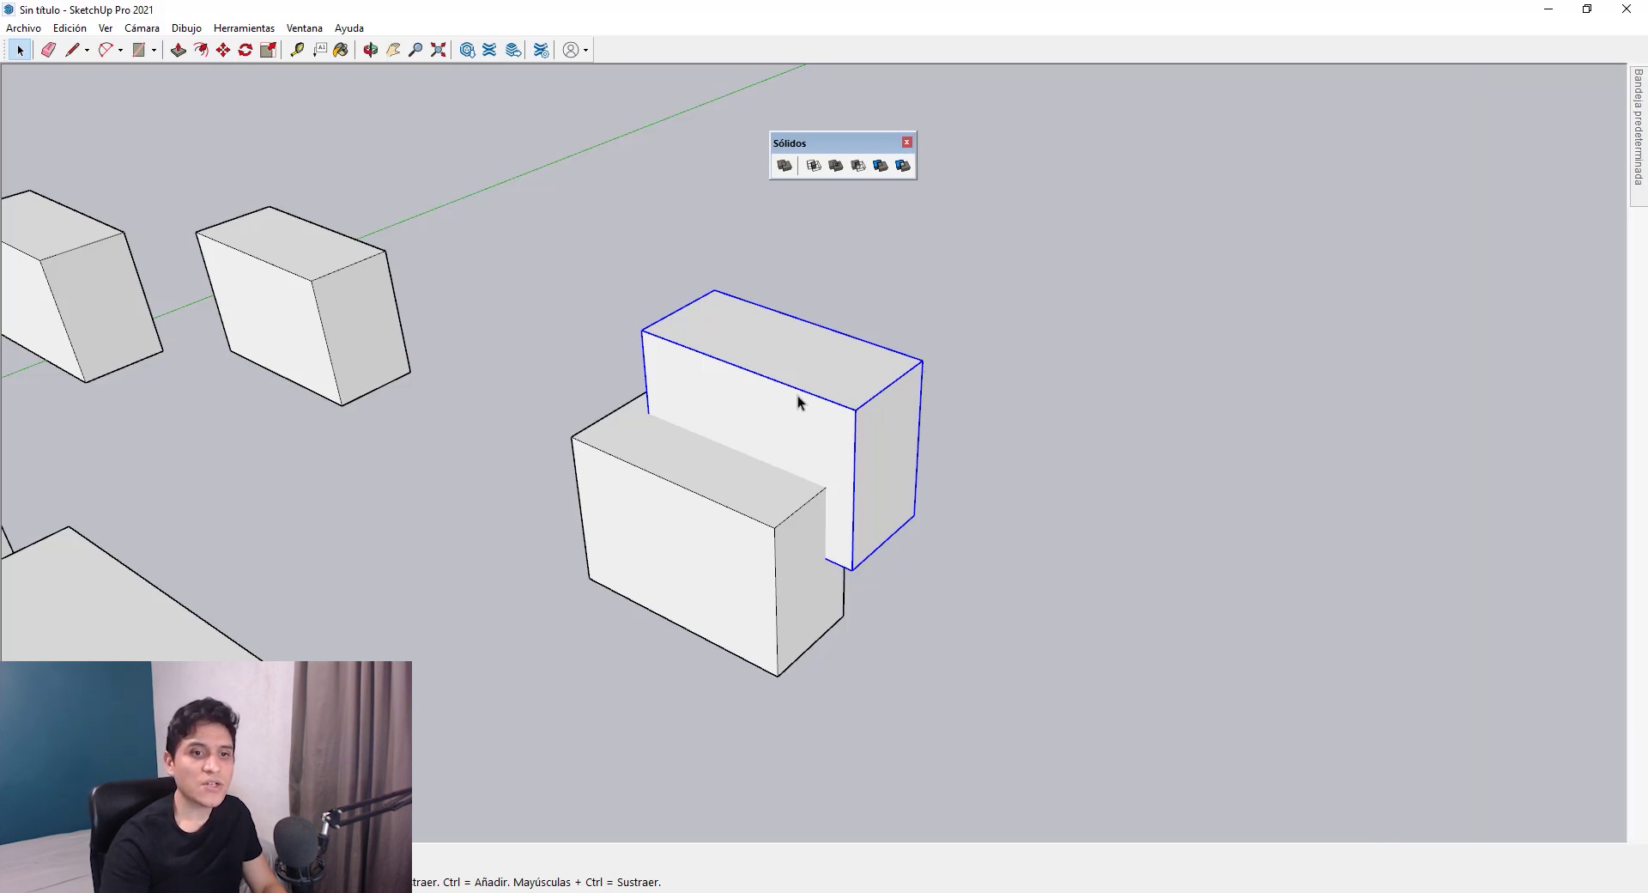
# - Merge the two overlapping boxes into one solid with the Outer Shell tool, and clear the selection
pyautogui.click(785, 167)
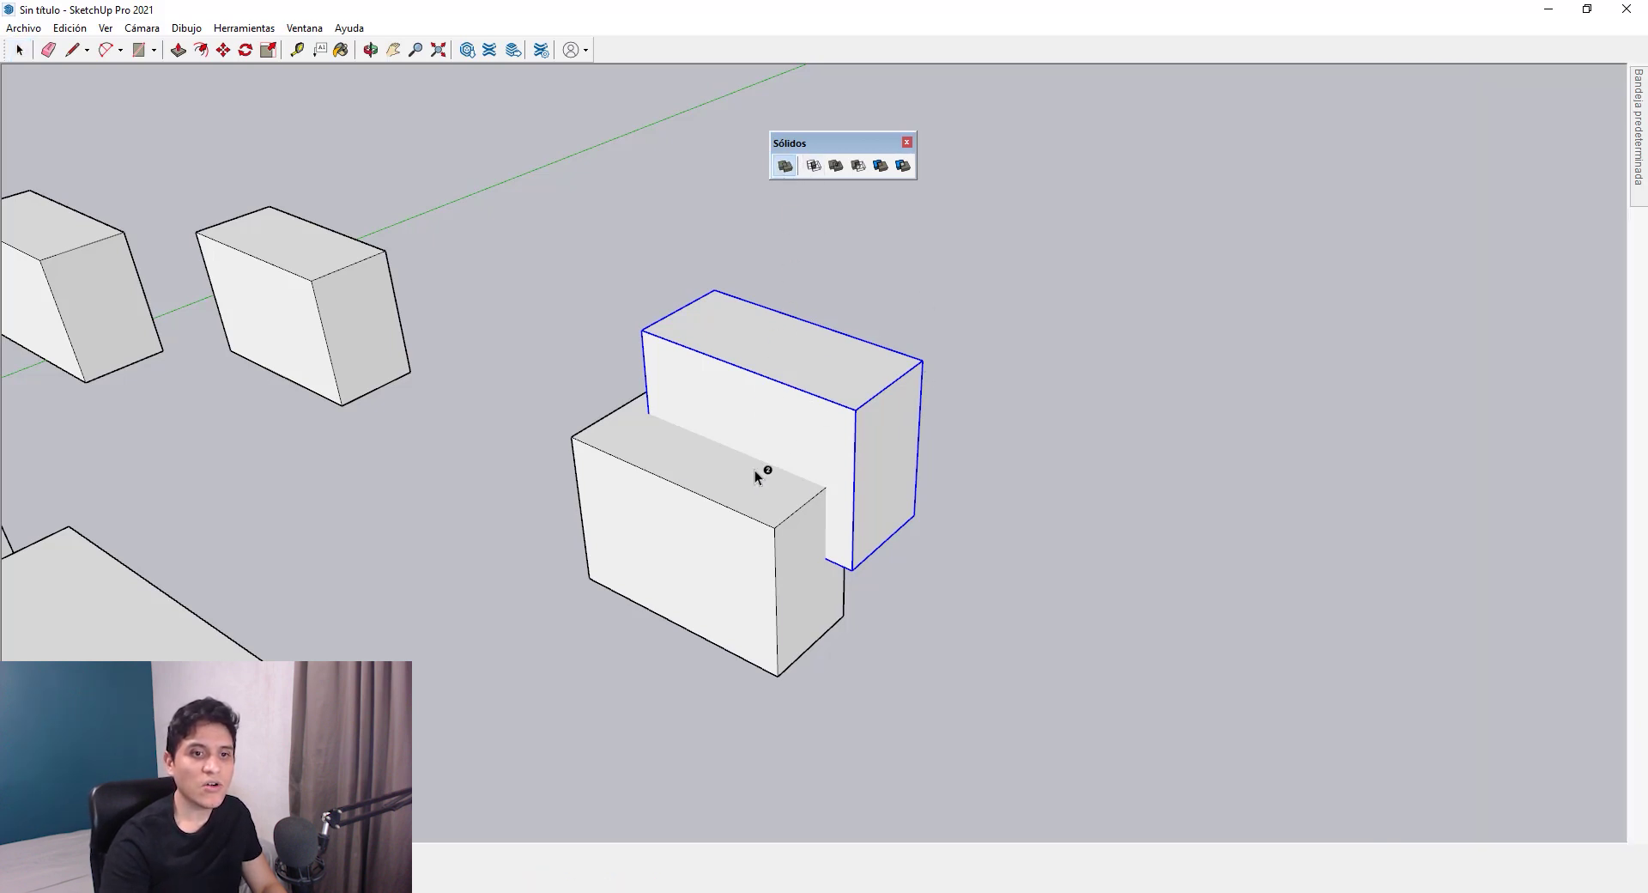
pyautogui.click(750, 512)
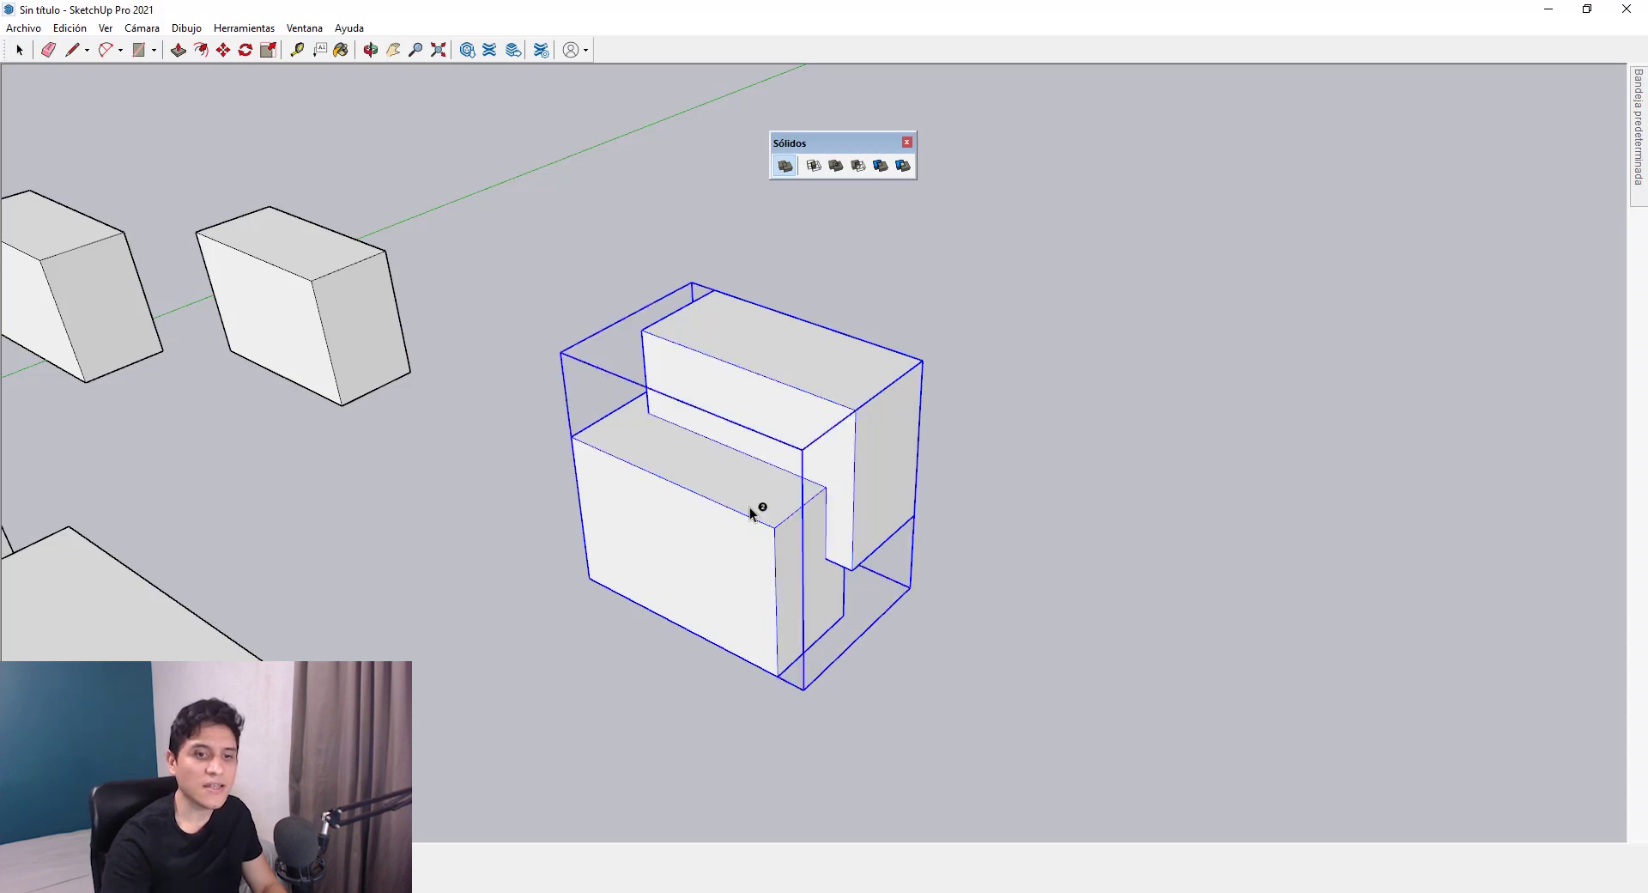
pyautogui.press('space')
pyautogui.click(987, 580)
# - Open the merged solid for editing, inspect its faces from several sides, and leave the group
pyautogui.moveTo(987, 580); pyautogui.dragTo(515, 414, button='middle')
pyautogui.click(608, 403)
pyautogui.doubleClick(607, 402)
pyautogui.click(514, 413)
pyautogui.moveTo(846, 444); pyautogui.dragTo(841, 203, button='middle')
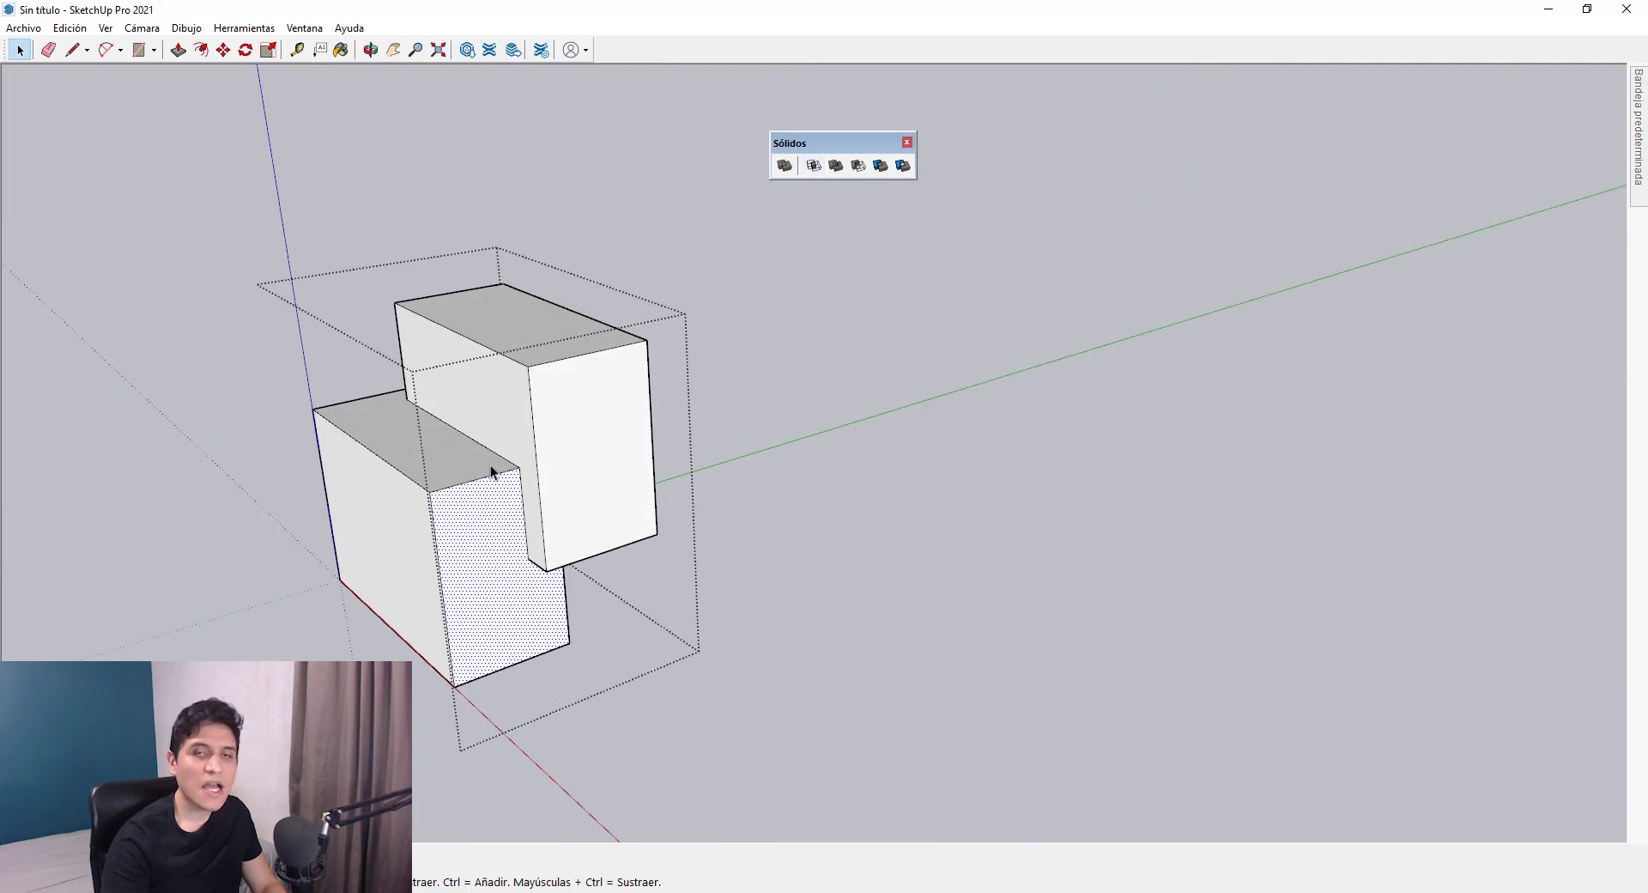
pyautogui.keyDown('shift'); pyautogui.moveTo(491, 465); pyautogui.dragTo(778, 507, button='middle'); pyautogui.keyUp('shift')
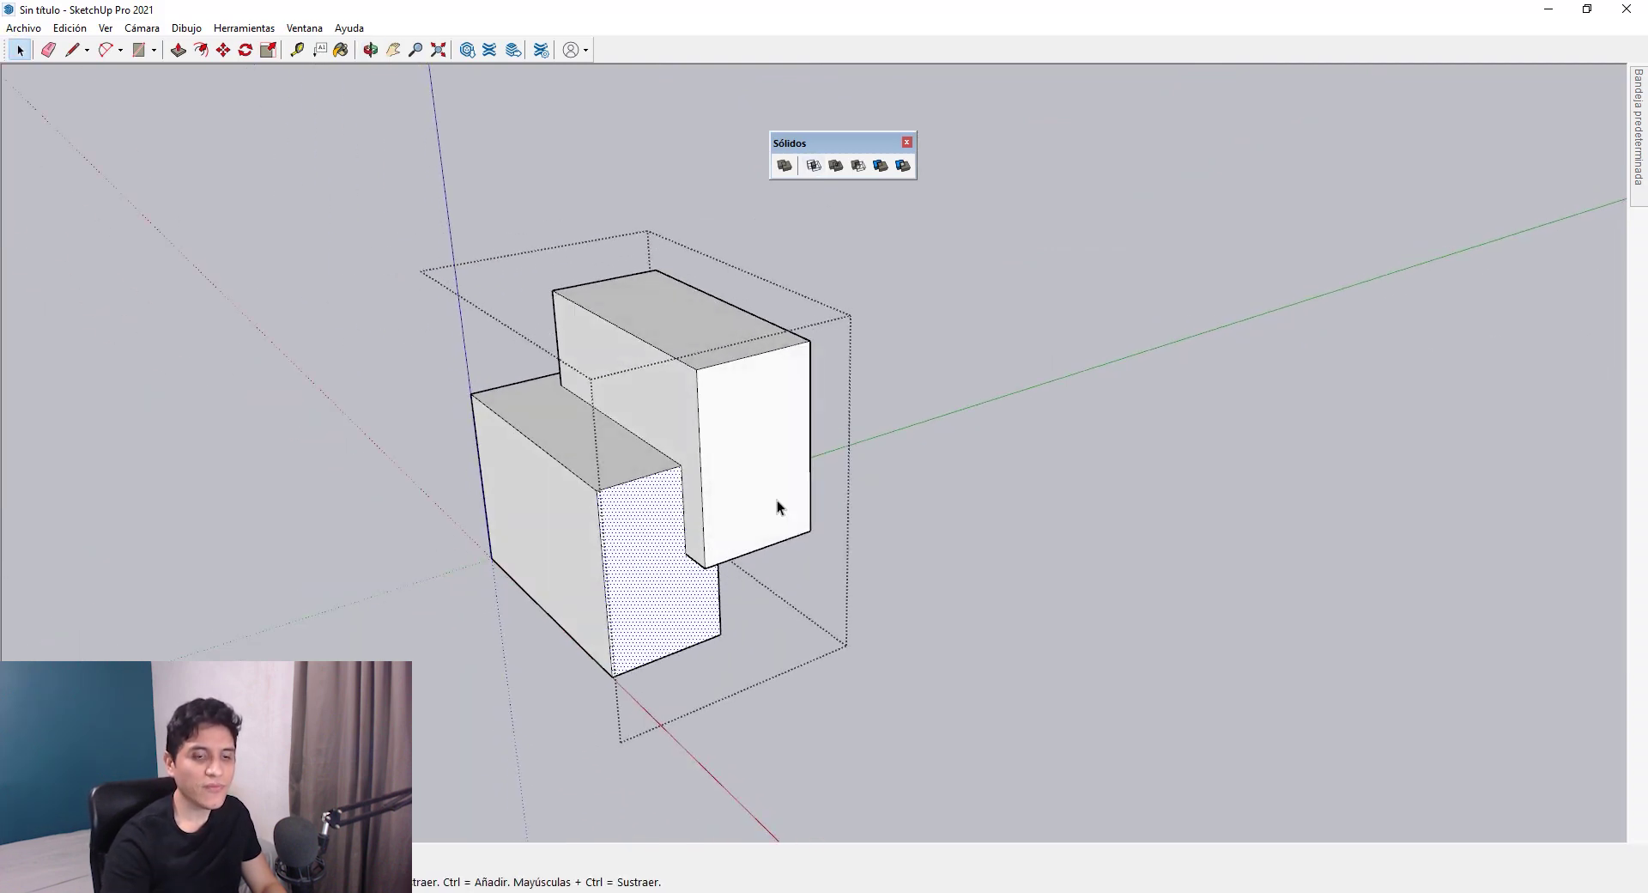
pyautogui.click(944, 453)
pyautogui.click(624, 422)
# - Copy the two small boxes standing along the green axis to the empty area beyond the merged solid
pyautogui.moveTo(625, 422); pyautogui.dragTo(487, 478, button='middle')
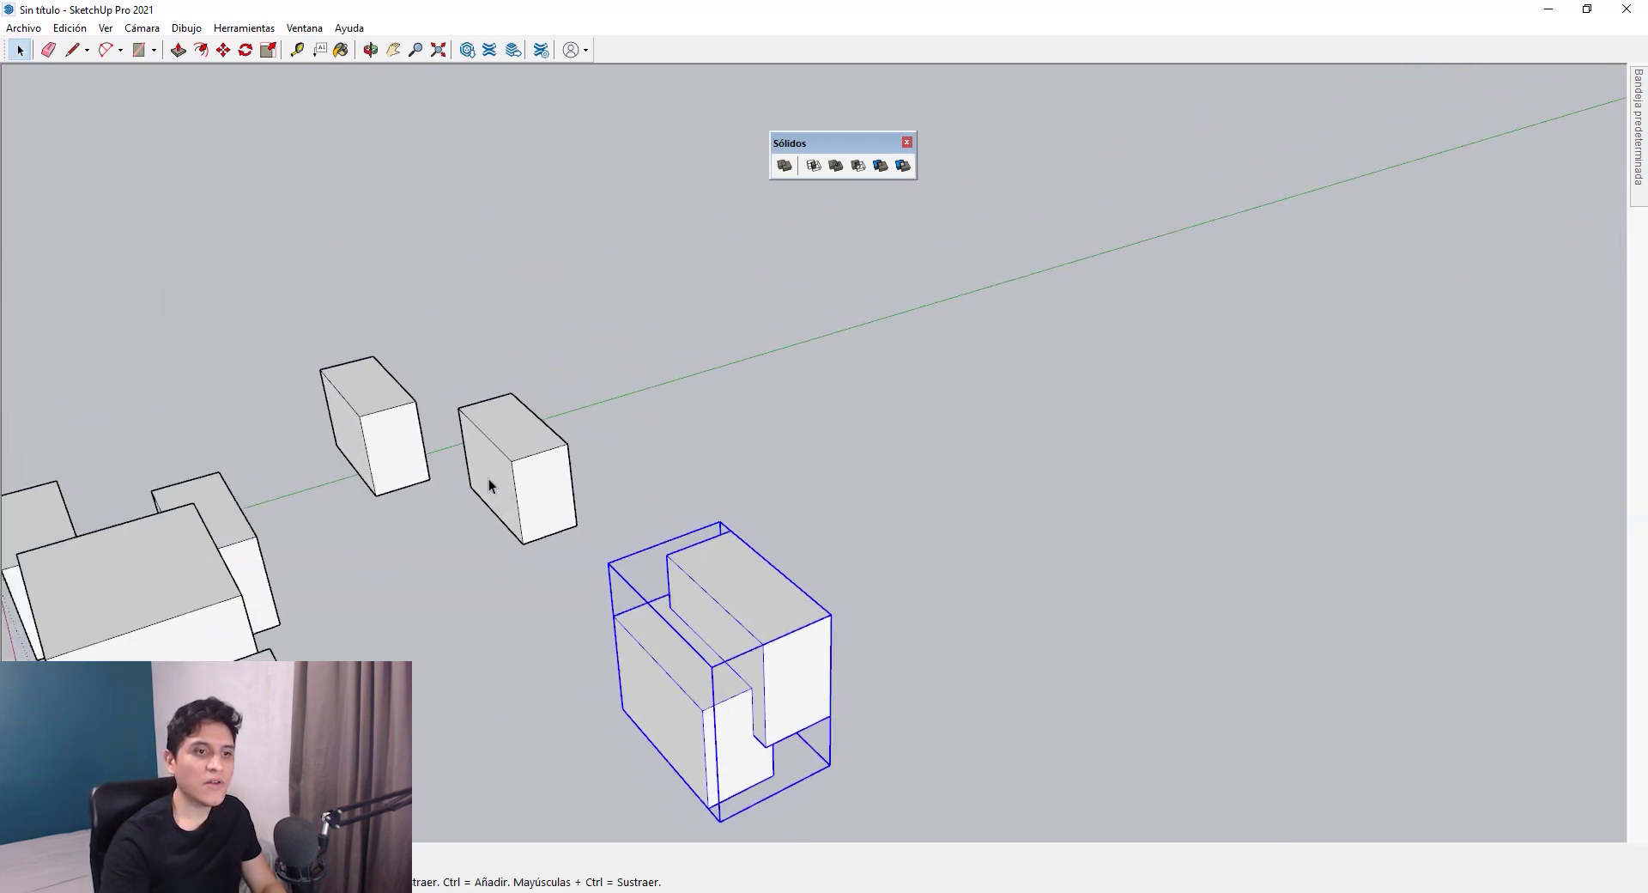
pyautogui.moveTo(487, 477); pyautogui.dragTo(413, 496)
pyautogui.press('m')
pyautogui.click(413, 553)
pyautogui.press('ctrl')
pyautogui.click(1017, 667)
# - Move one of the two new copies so that it partly overlaps the other copy
pyautogui.scroll(3, 1026, 655)
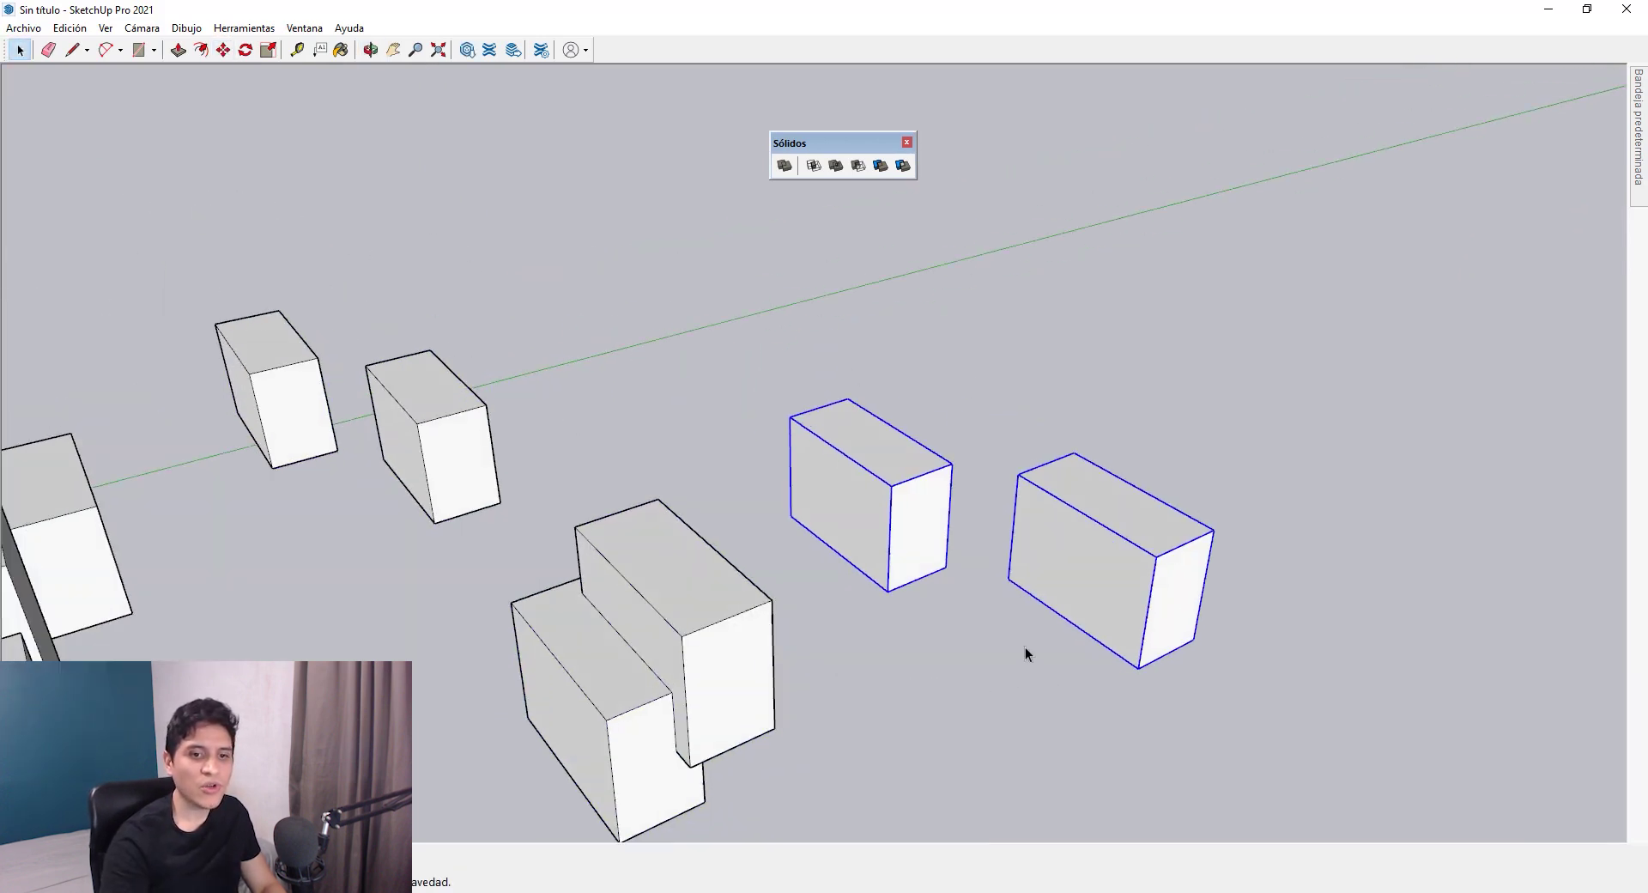
pyautogui.click(1145, 665)
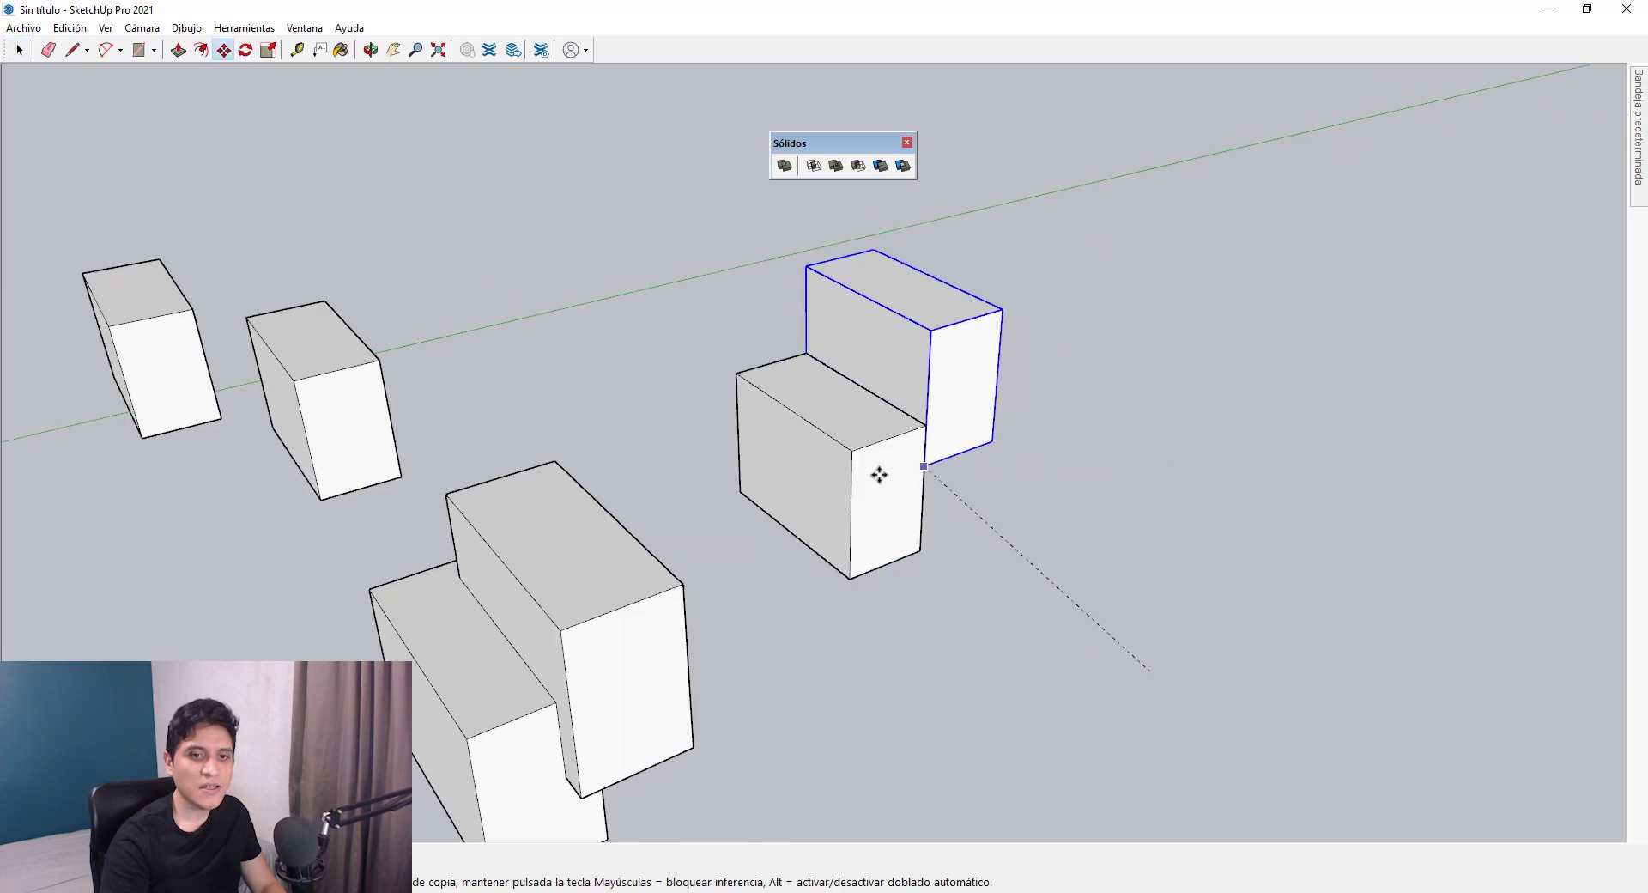
pyautogui.click(913, 532)
pyautogui.click(913, 532)
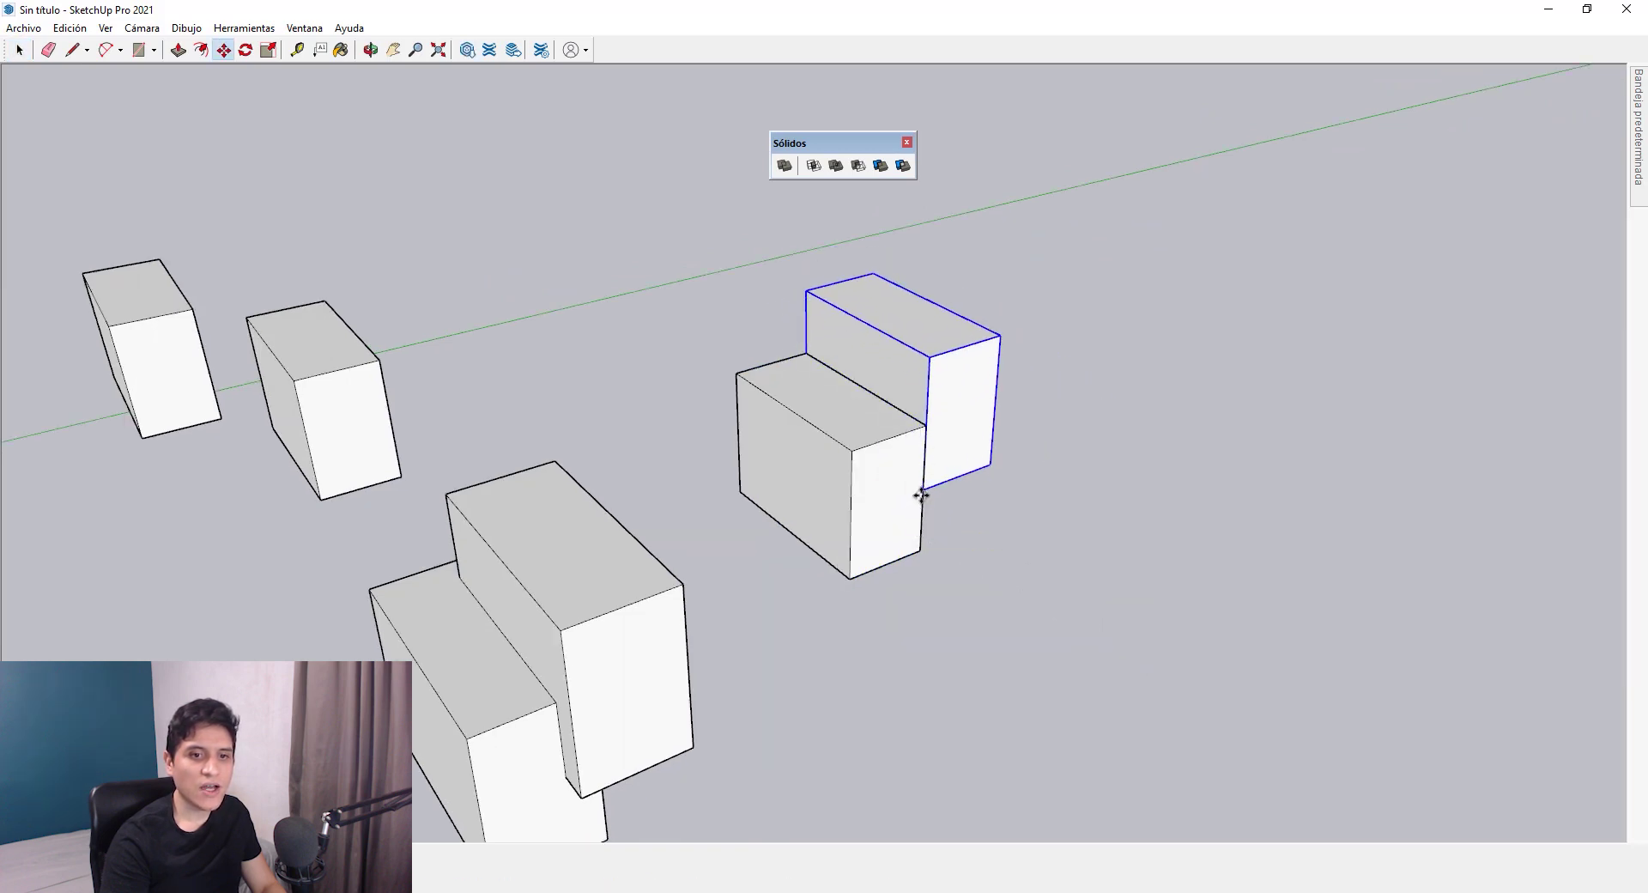
pyautogui.moveTo(1019, 550); pyautogui.dragTo(1044, 650, button='middle')
pyautogui.press('space')
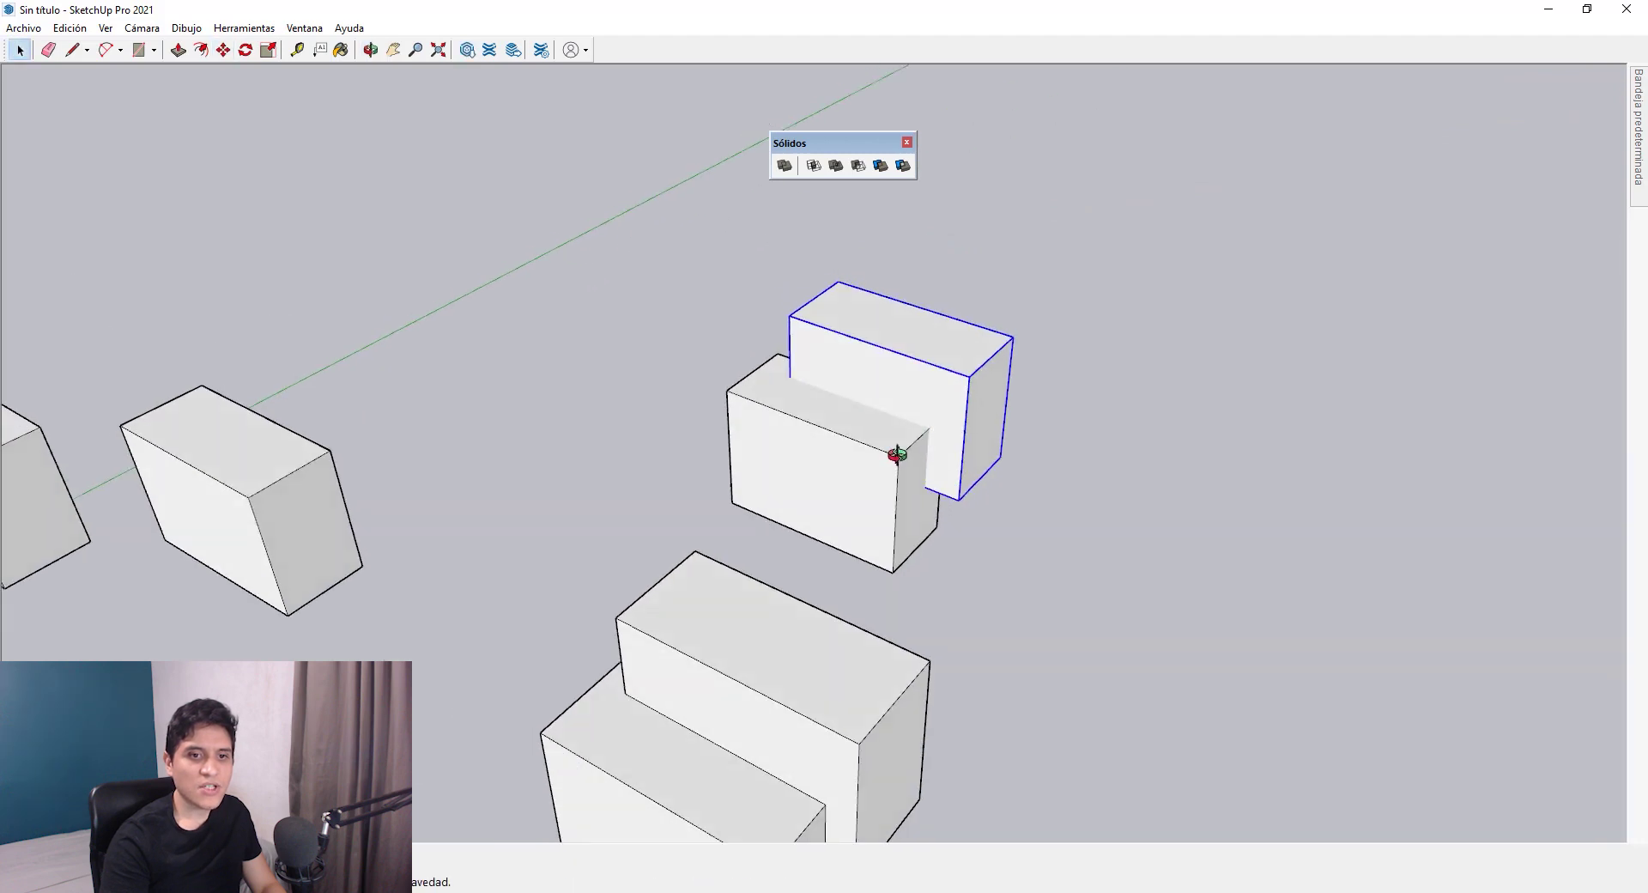
pyautogui.moveTo(893, 452); pyautogui.dragTo(672, 482, button='middle')
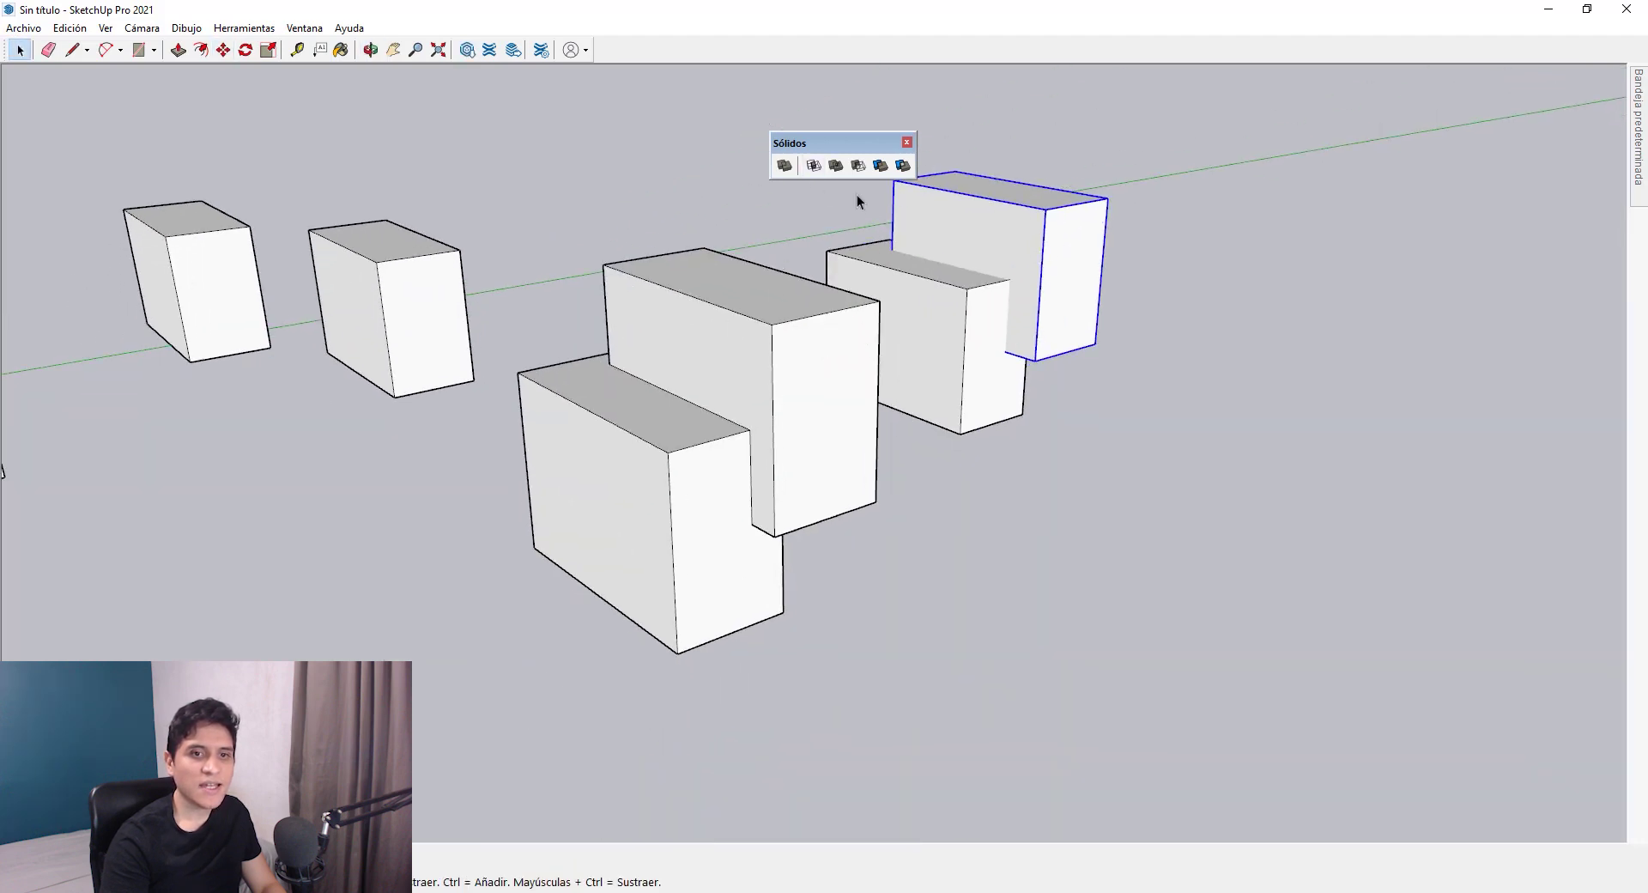
pyautogui.moveTo(985, 279); pyautogui.dragTo(1036, 334, button='middle')
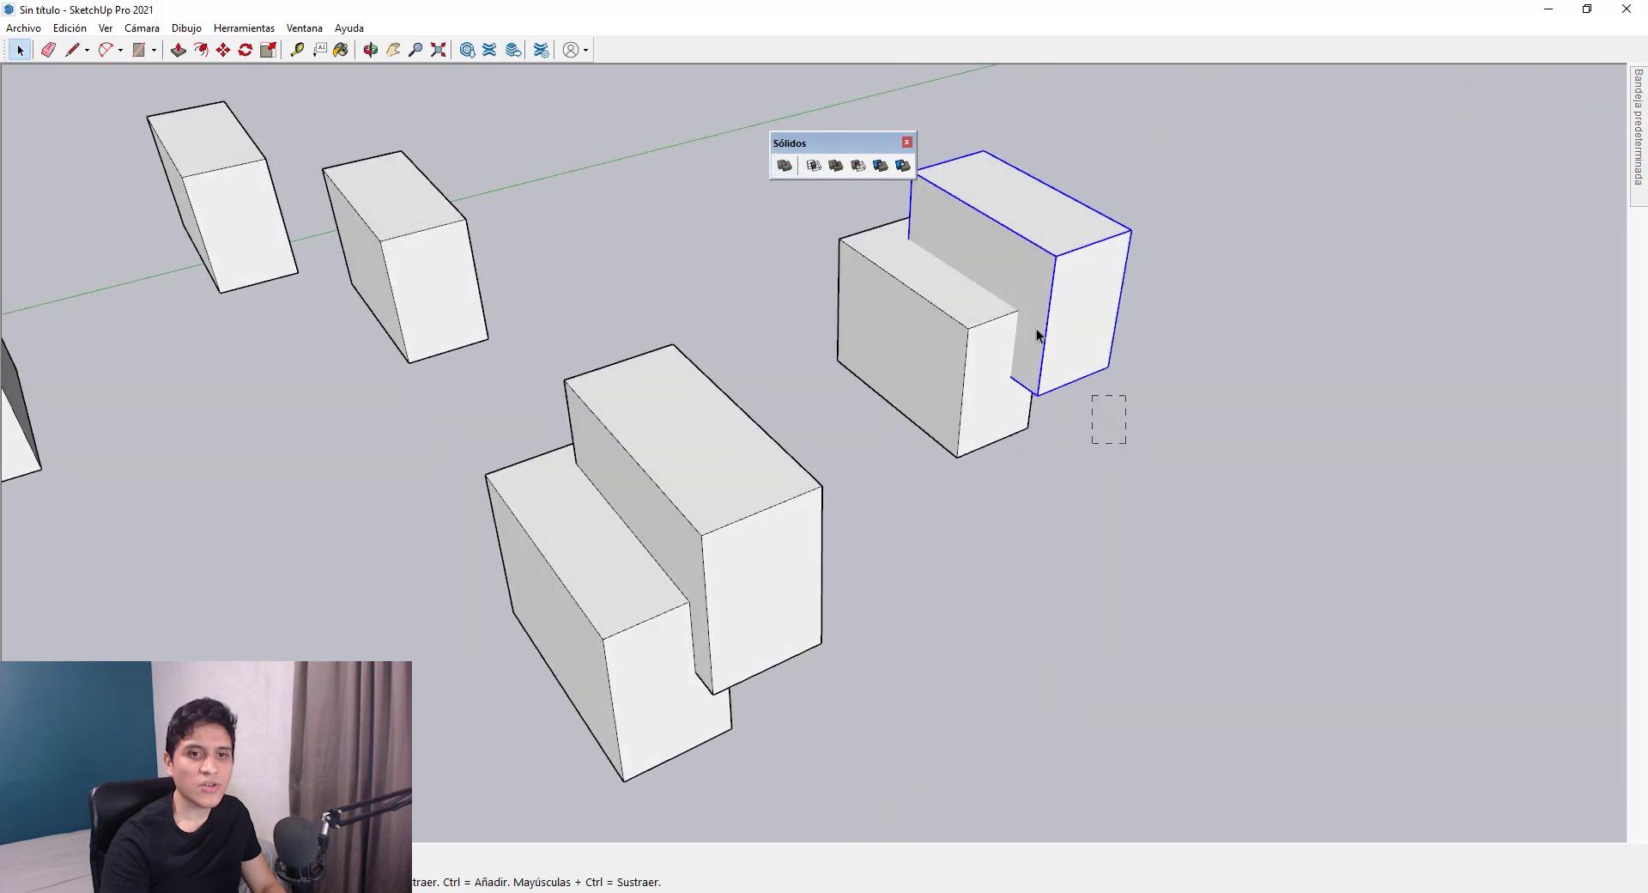
# - Explode the two overlapping box copies beyond the merged solid into loose geometry
pyautogui.keyDown('ctrl'); pyautogui.click(996, 361); pyautogui.keyUp('ctrl')
pyautogui.moveTo(972, 259); pyautogui.dragTo(1008, 229, button='middle')
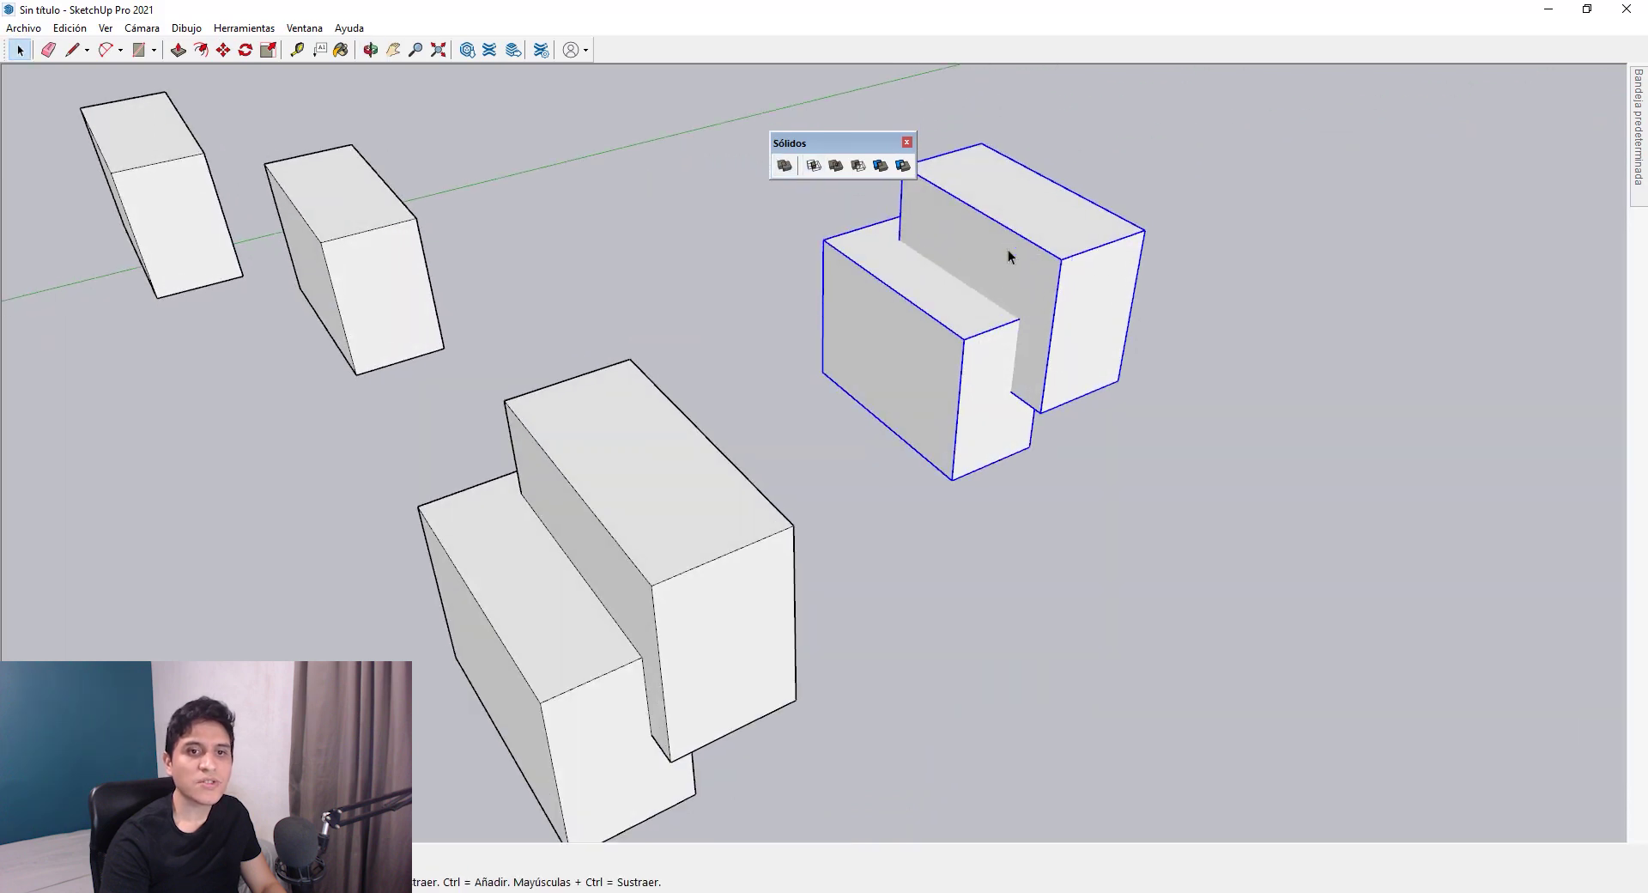
pyautogui.rightClick(1008, 248)
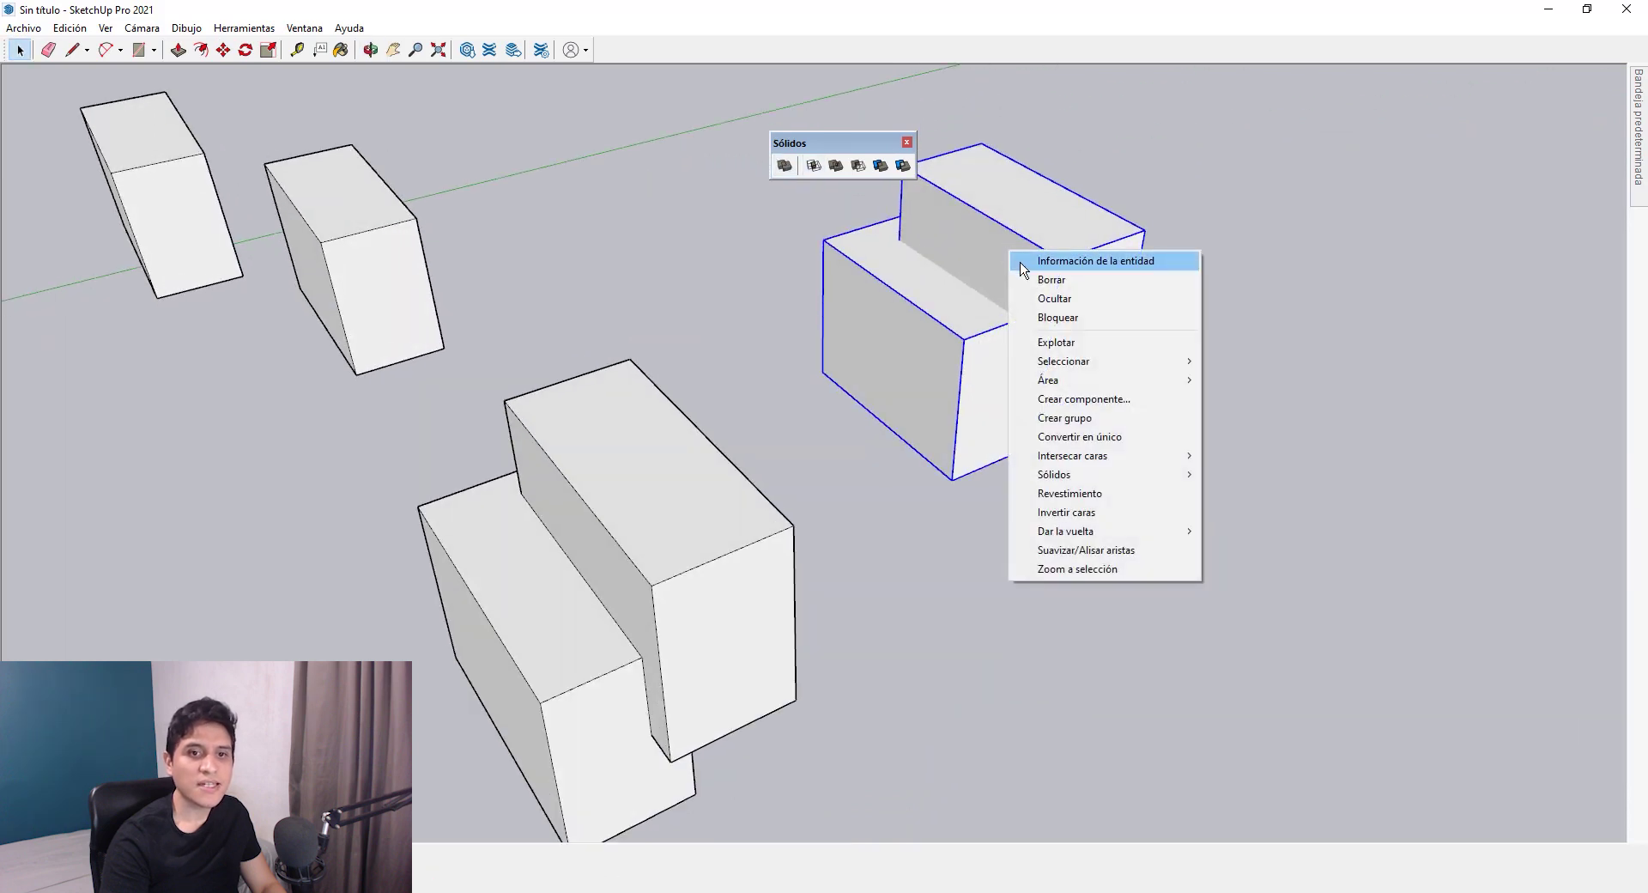
pyautogui.click(1056, 342)
pyautogui.moveTo(1066, 357); pyautogui.dragTo(1004, 489, button='middle')
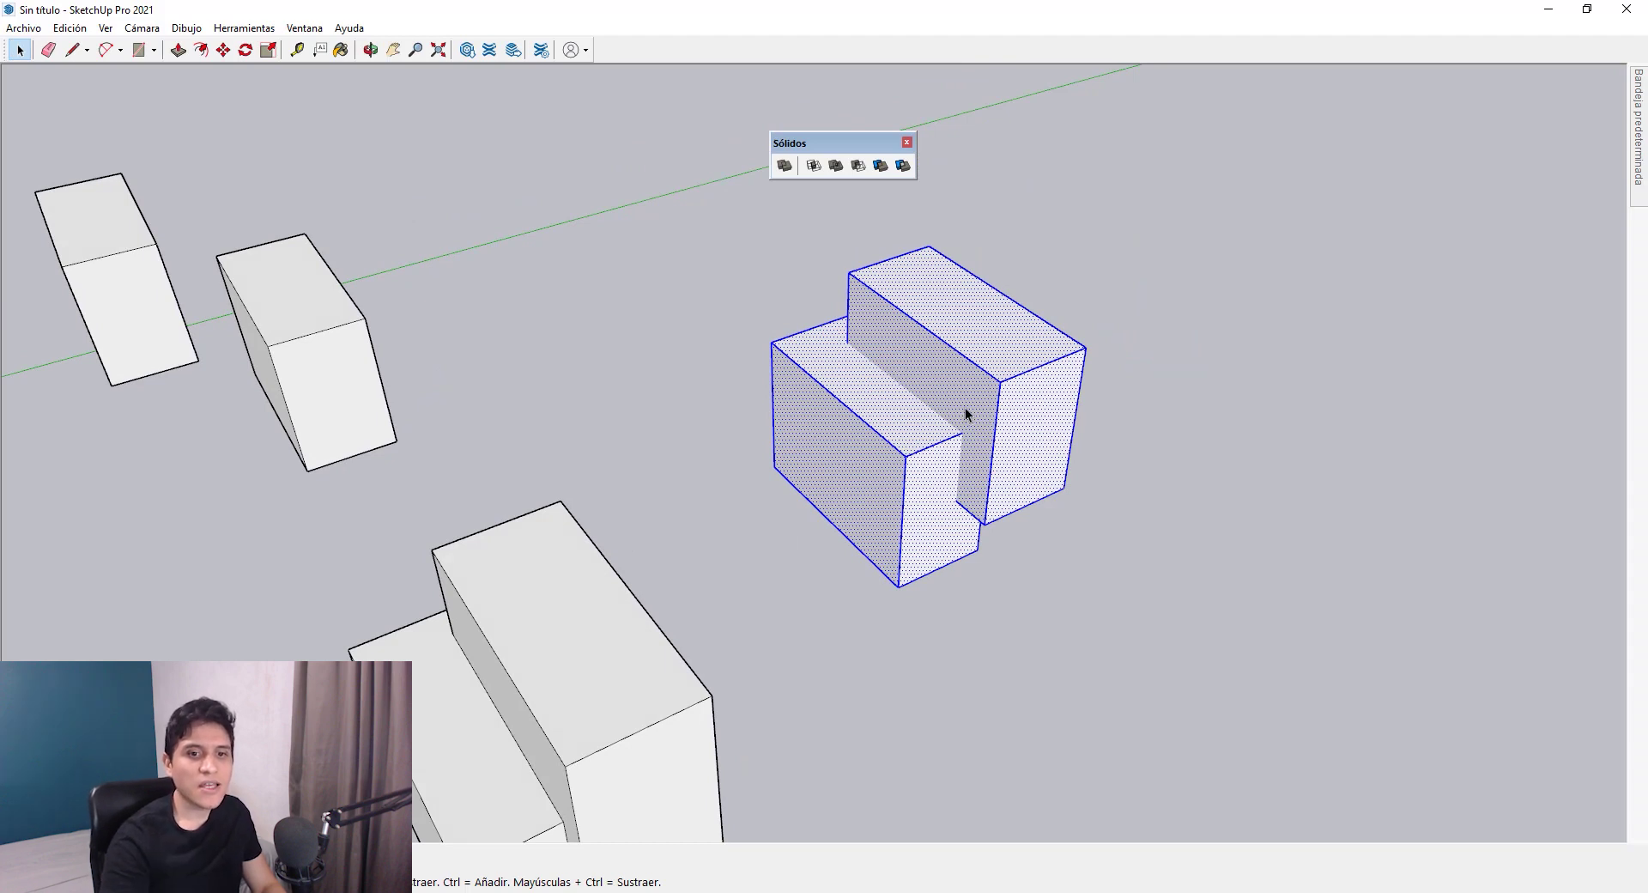
# - Delete the long outer side face of the lower box in the exploded pair and inspect the overlap inside
pyautogui.scroll(3, 944, 393)
pyautogui.scroll(2, 787, 302)
pyautogui.click(981, 443)
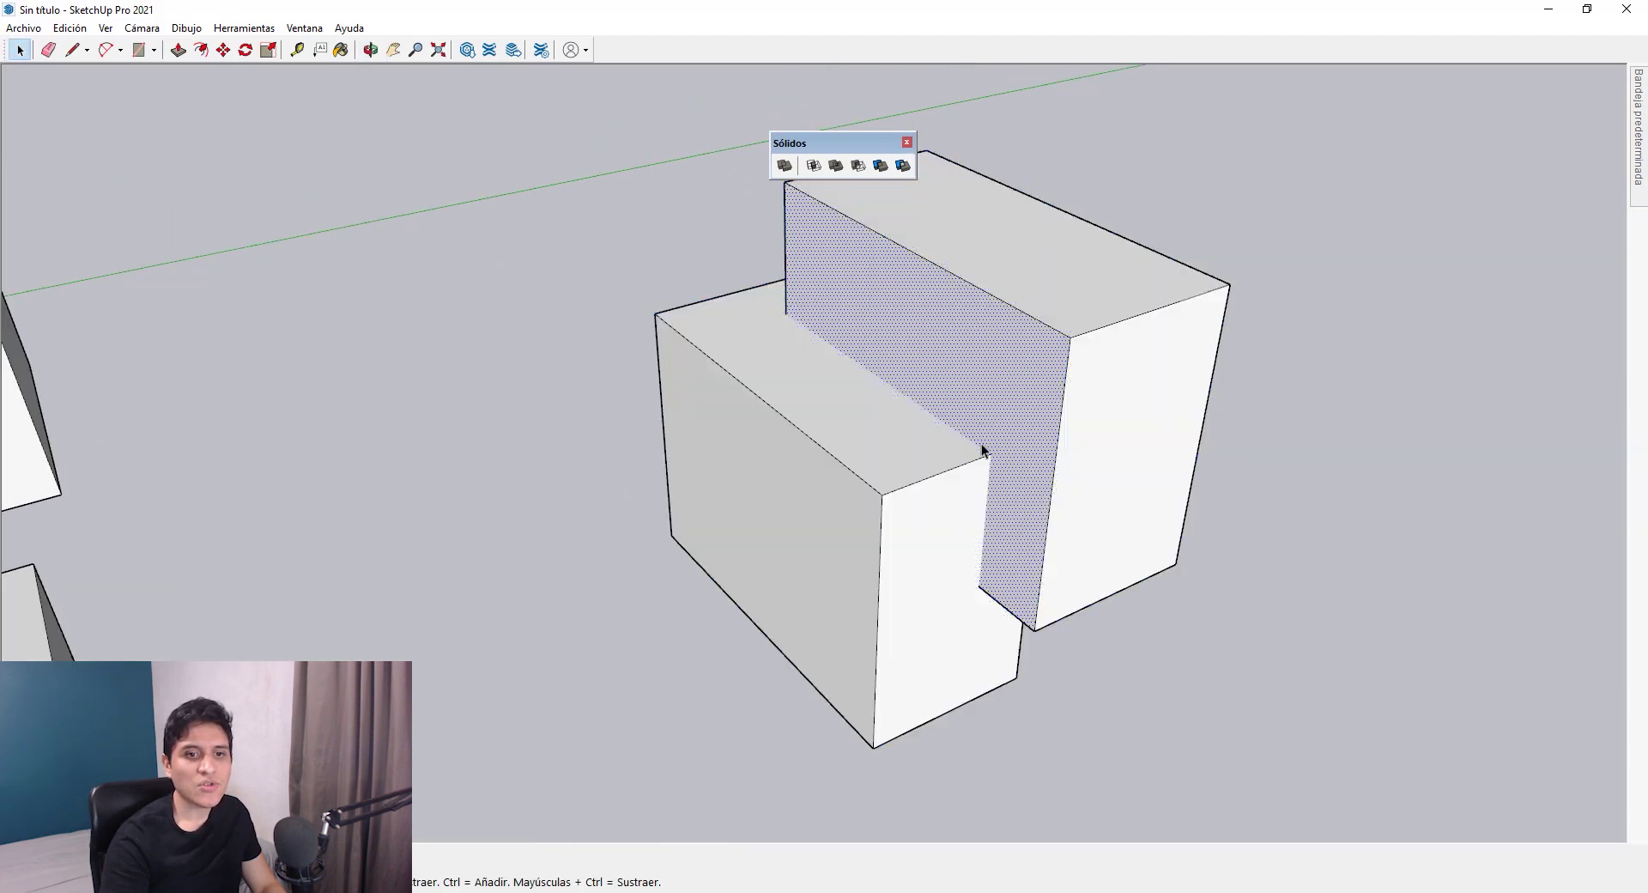
pyautogui.scroll(3, 976, 533)
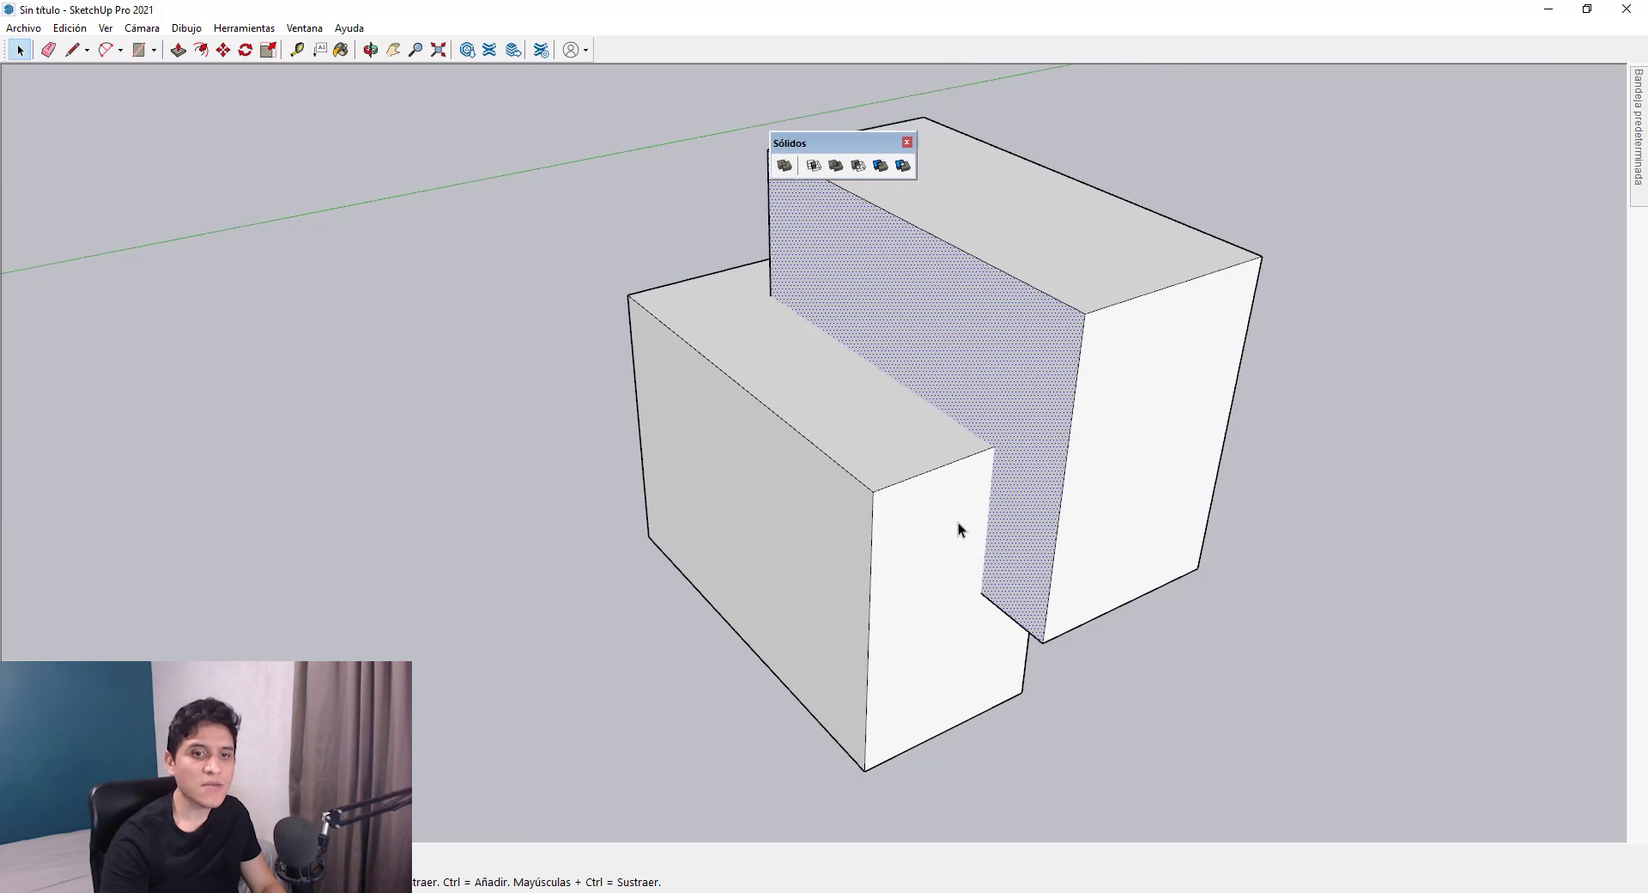
pyautogui.scroll(1, 1002, 415)
pyautogui.moveTo(985, 671); pyautogui.dragTo(786, 588, button='middle')
pyautogui.press('Delete')
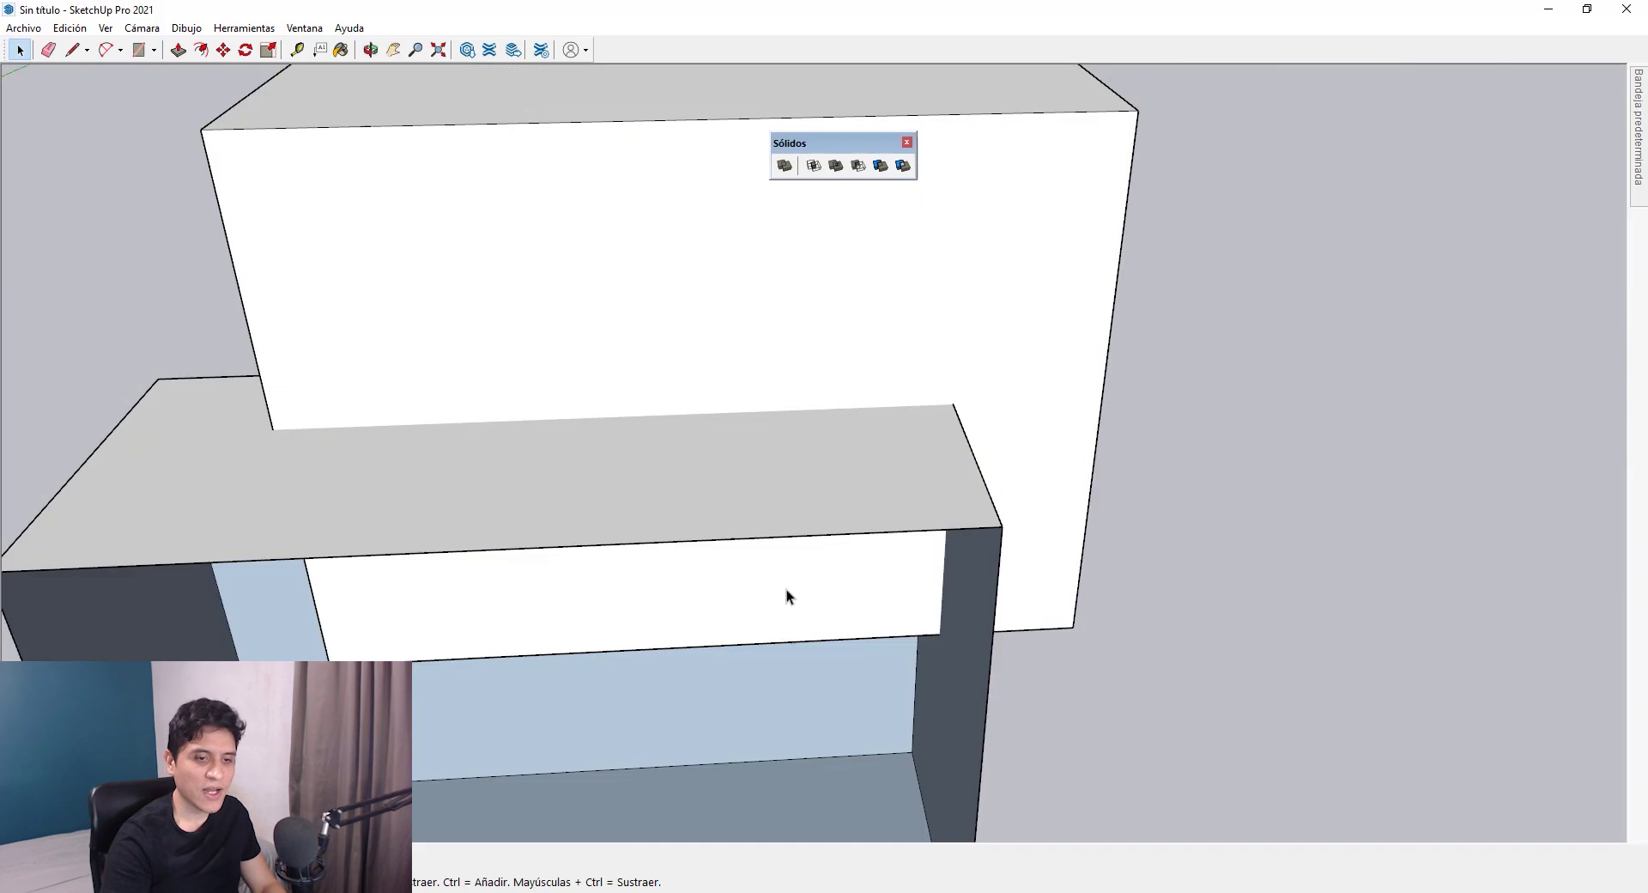
pyautogui.moveTo(618, 605); pyautogui.dragTo(1022, 482, button='middle')
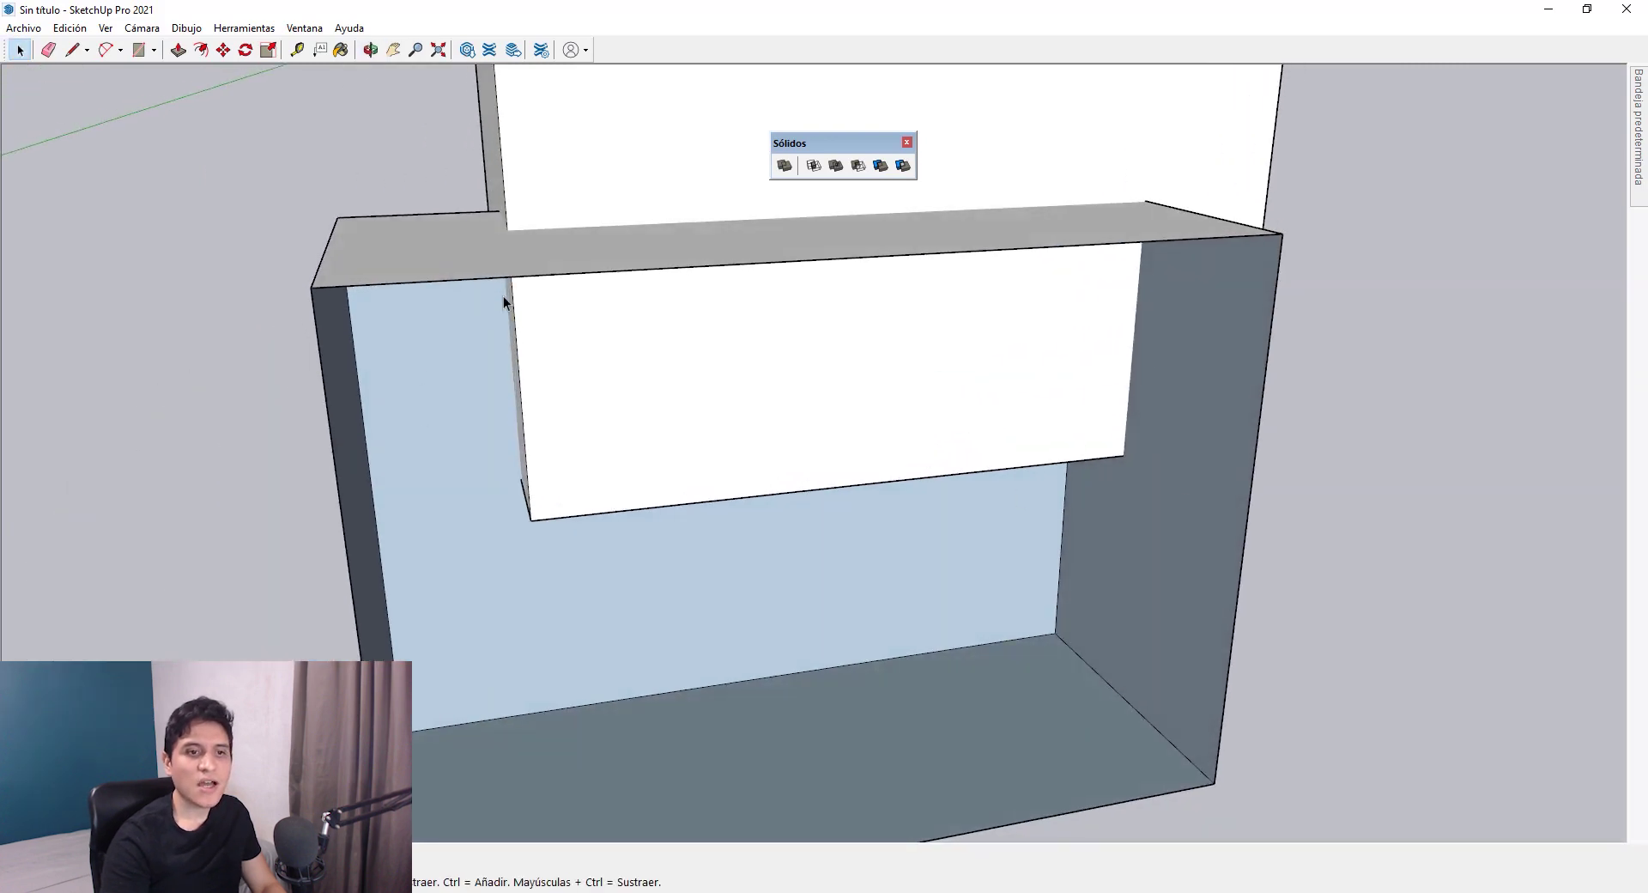
pyautogui.moveTo(503, 295); pyautogui.dragTo(743, 335, button='middle')
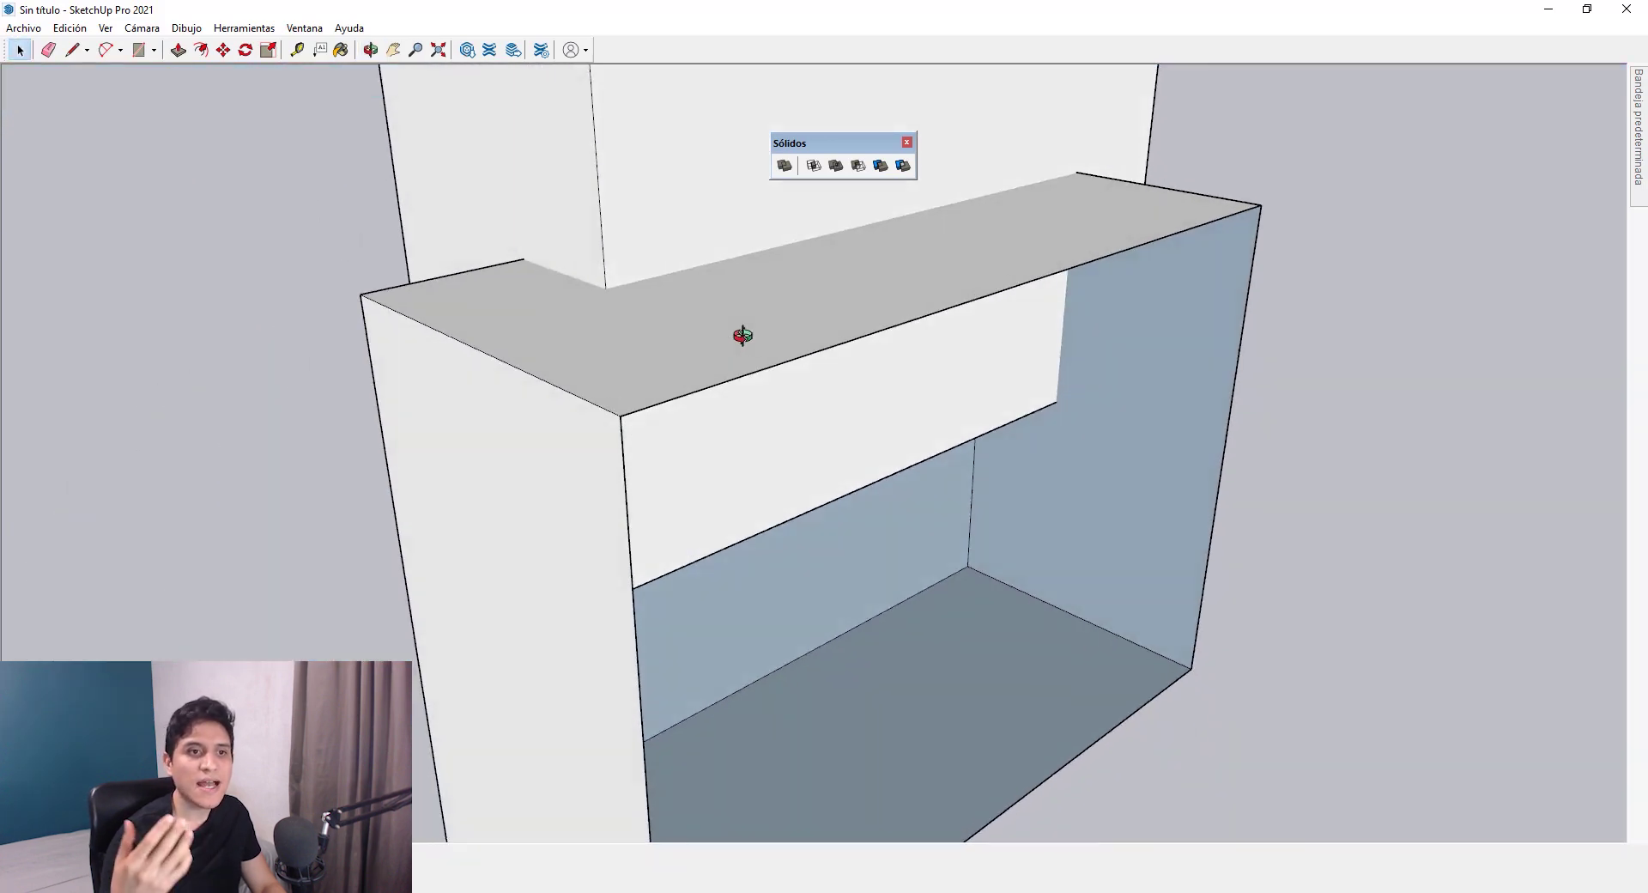
pyautogui.scroll(-10, 975, 558)
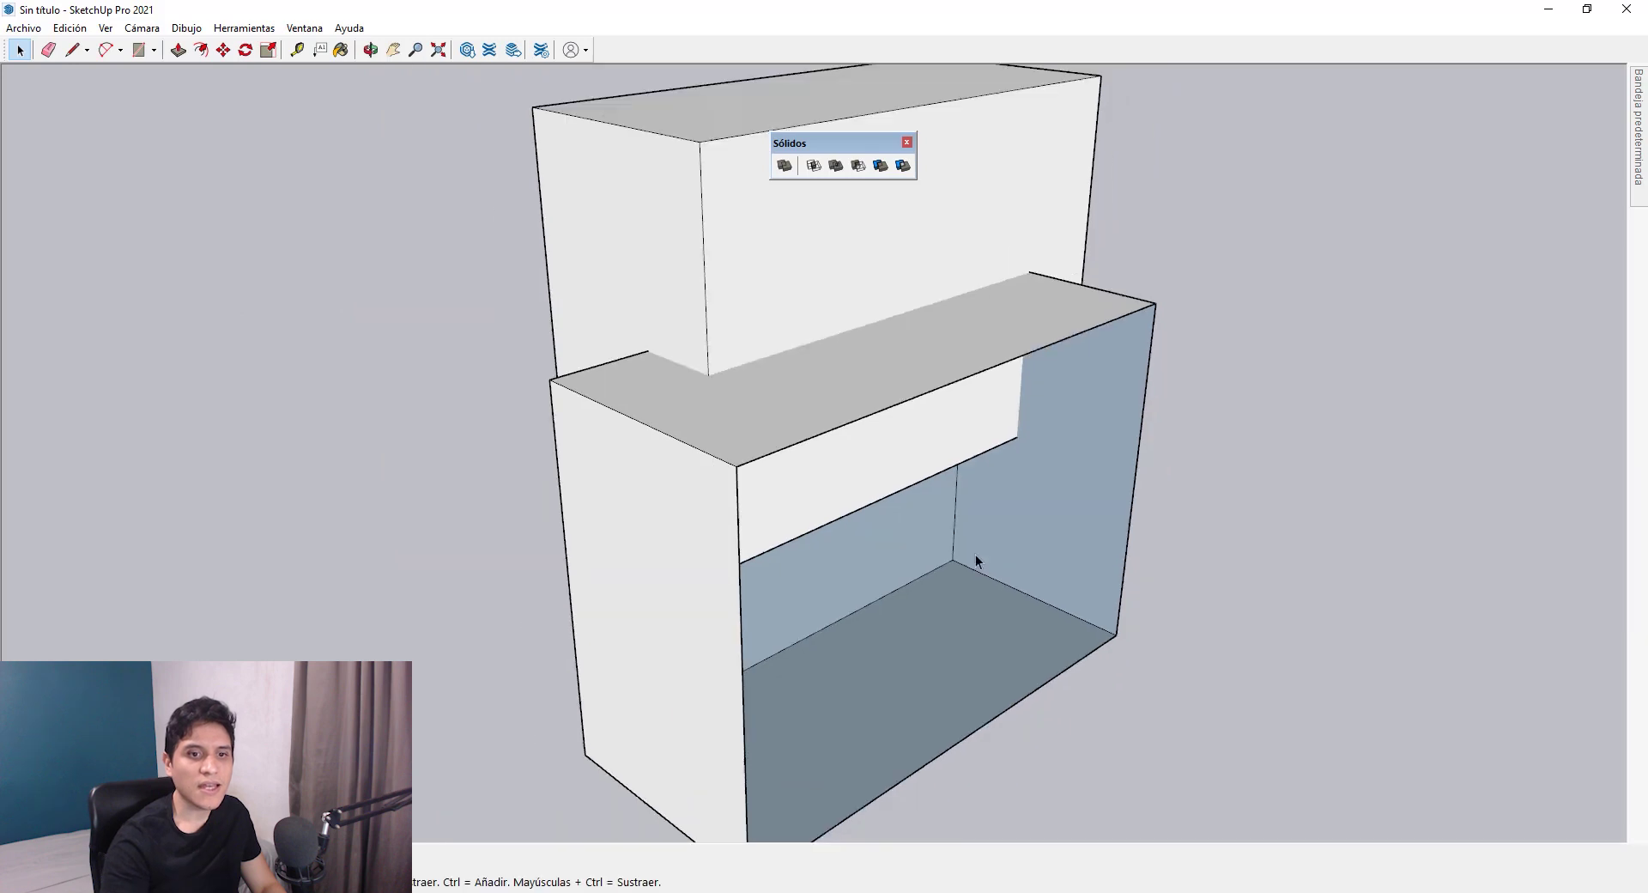
# - Open the Outer Shell solid for editing, delete its long outer side face to look inside, and undo the deletion
pyautogui.moveTo(1244, 430); pyautogui.dragTo(593, 666, button='middle')
pyautogui.doubleClick(748, 552)
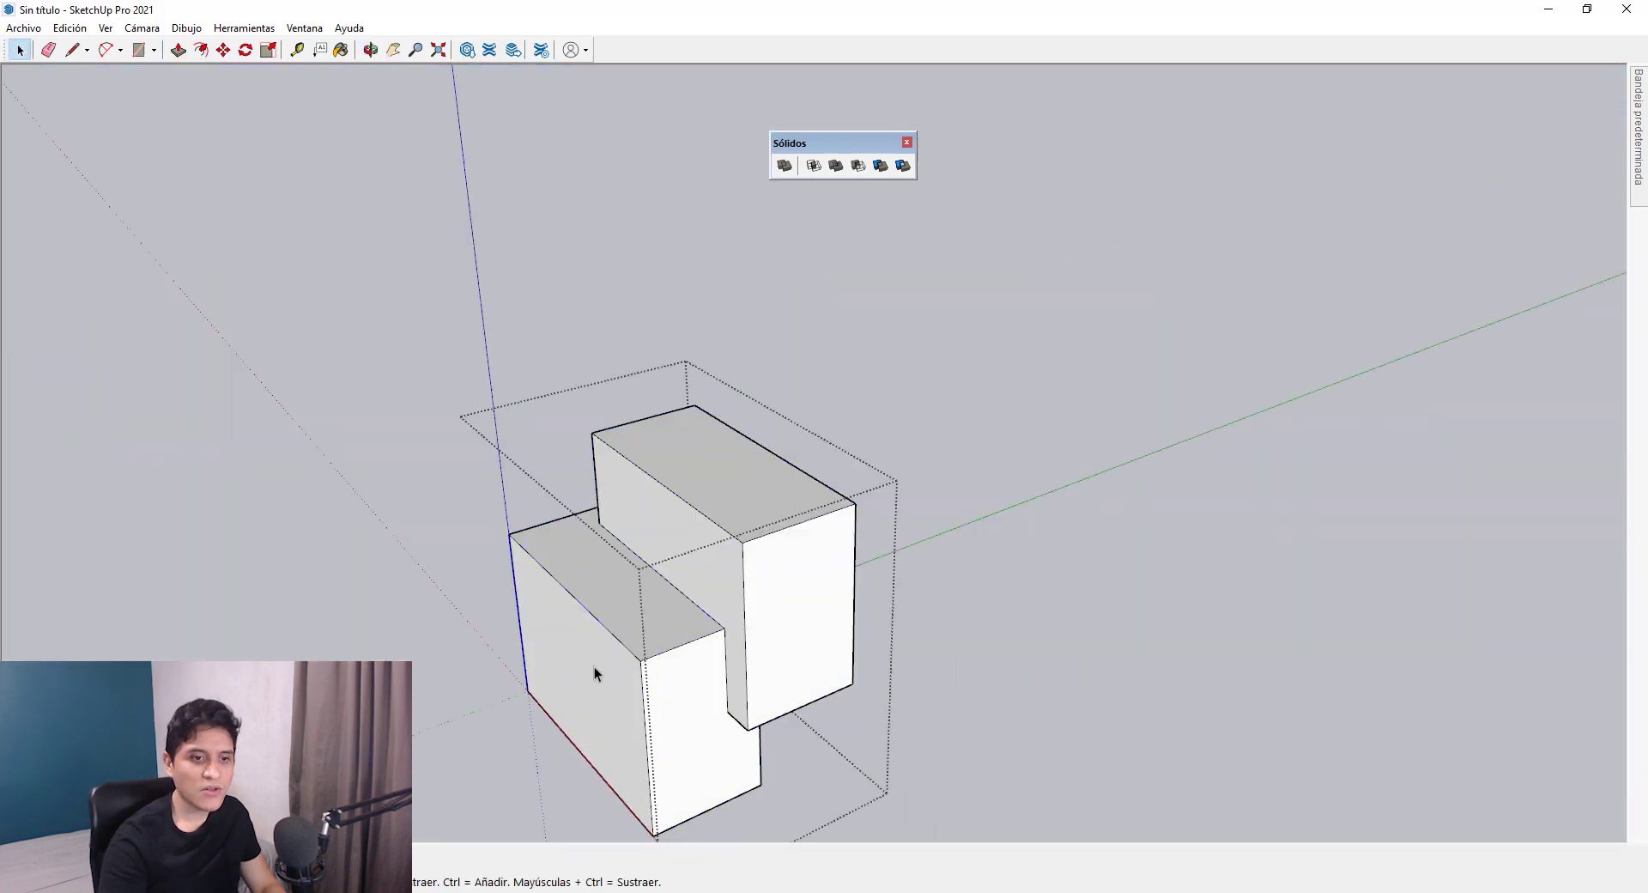
pyautogui.scroll(3, 594, 666)
pyautogui.click(599, 662)
pyautogui.press('Delete')
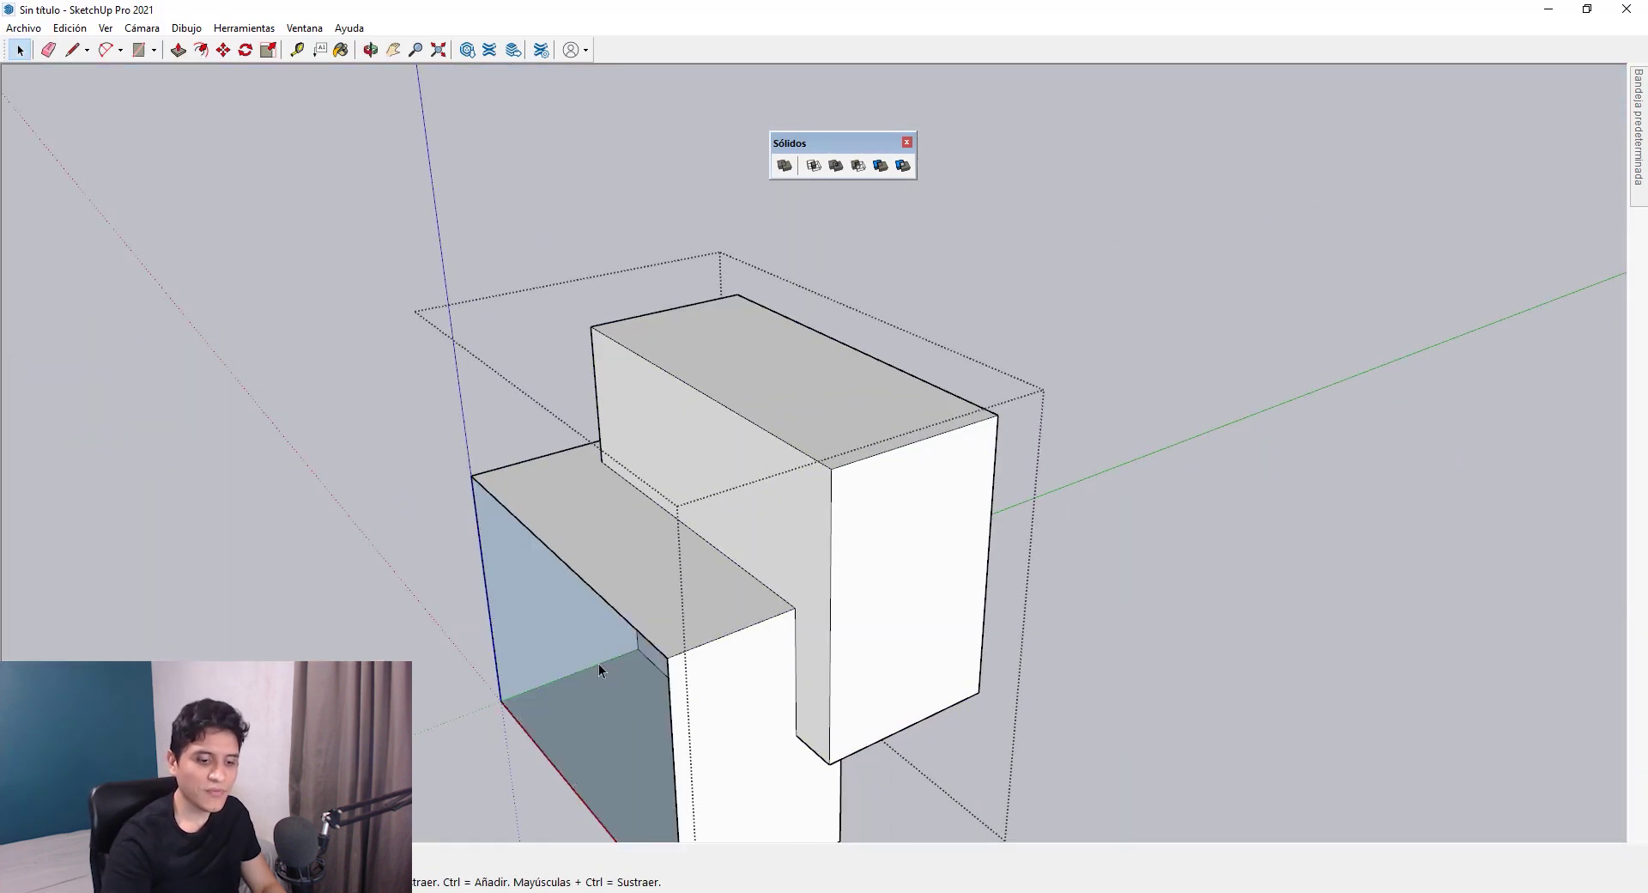
pyautogui.moveTo(684, 574); pyautogui.dragTo(718, 579, button='middle')
pyautogui.hotkey('ctrl', 'z')
pyautogui.scroll(-5, 992, 421)
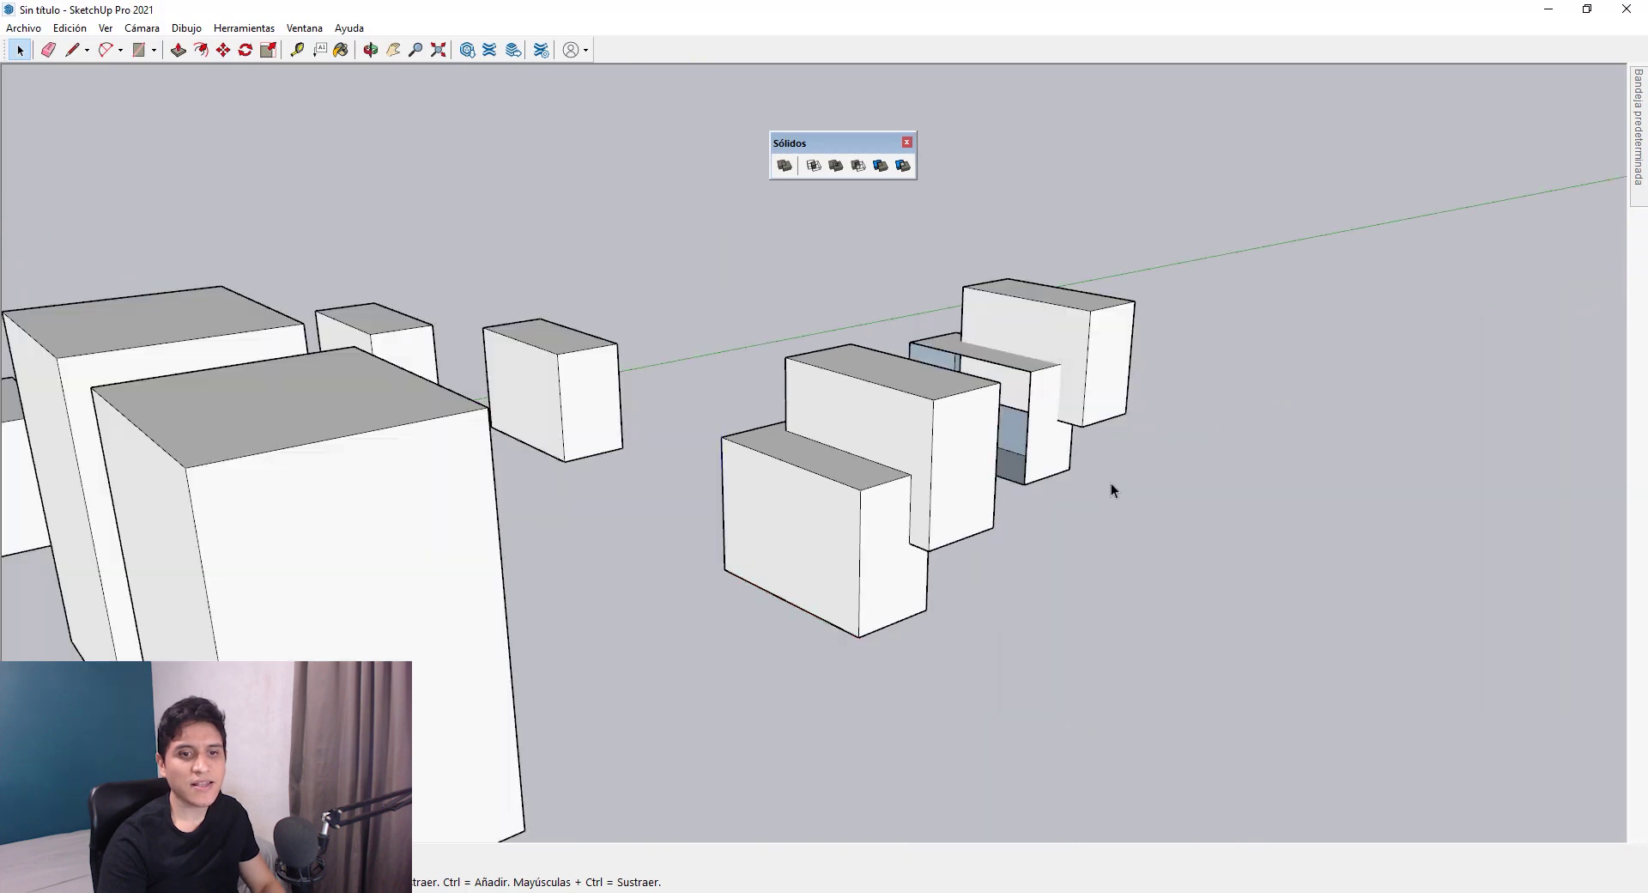
# - Delete the whole exploded pair of boxes with the open side
pyautogui.moveTo(1110, 482); pyautogui.dragTo(924, 644, button='middle')
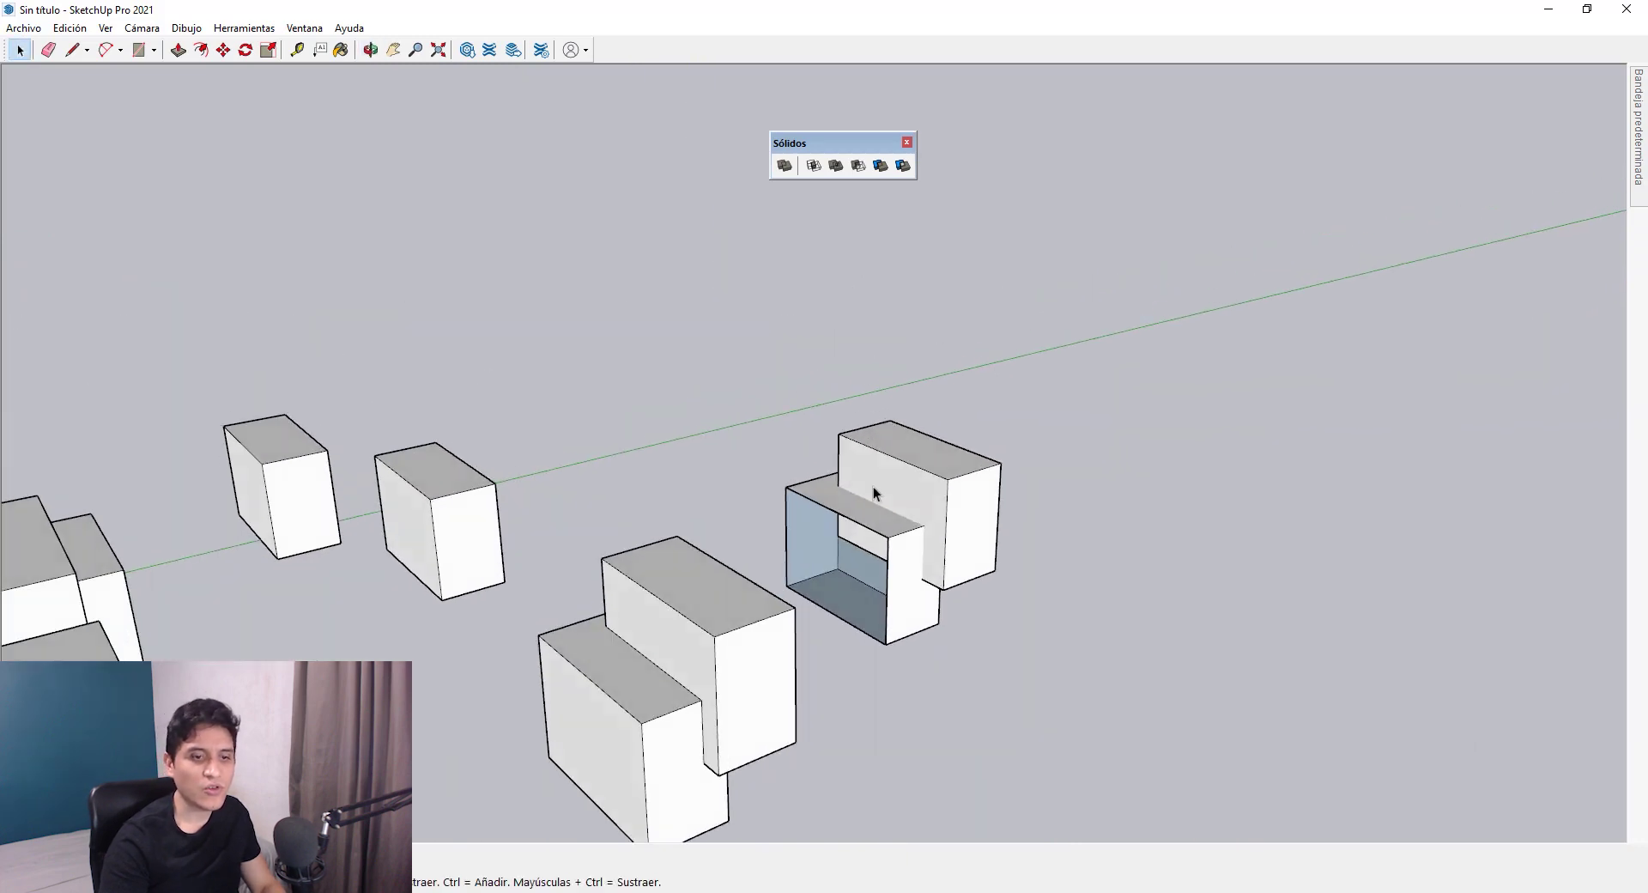
pyautogui.scroll(-3, 718, 382)
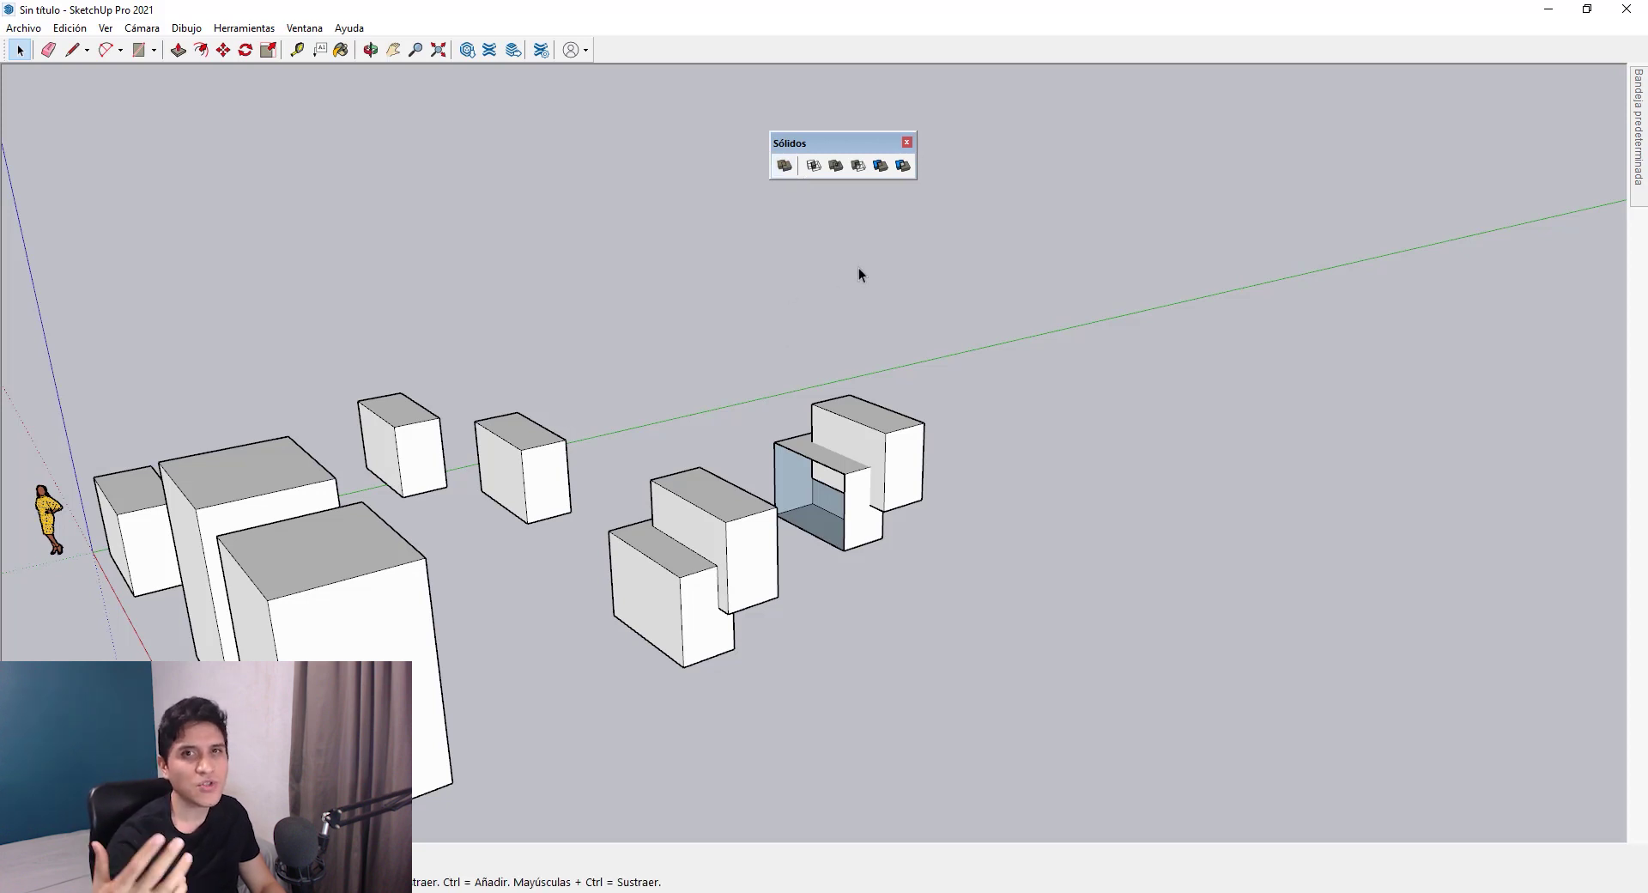
pyautogui.moveTo(753, 515); pyautogui.dragTo(618, 466, button='middle')
pyautogui.moveTo(779, 220); pyautogui.dragTo(1004, 579, button='middle')
pyautogui.moveTo(1012, 587); pyautogui.dragTo(884, 396)
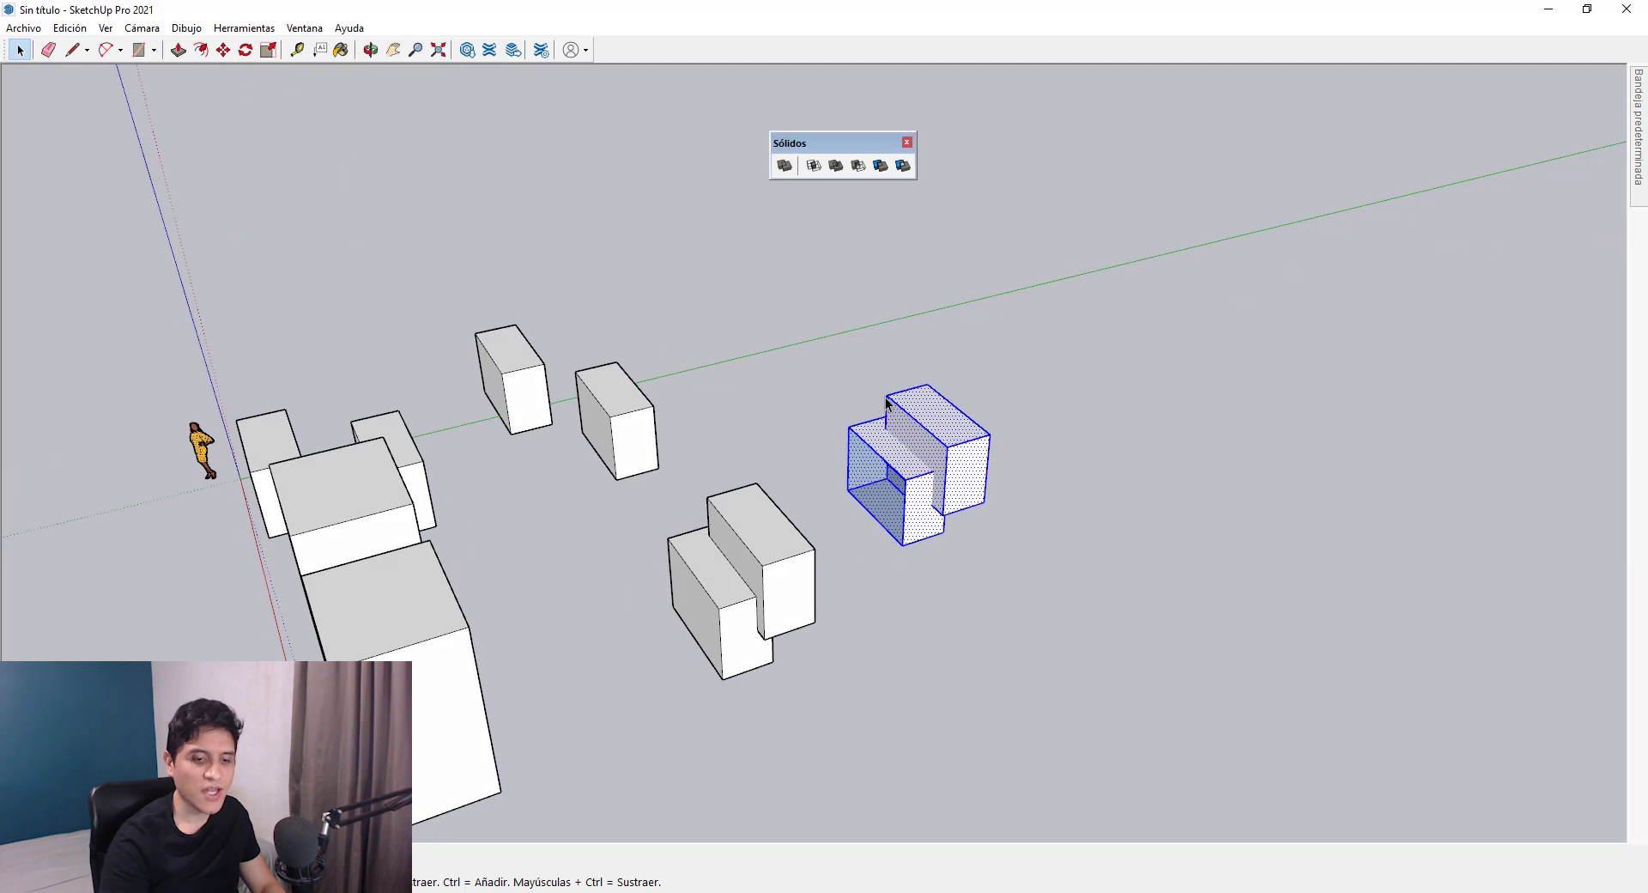
pyautogui.click(946, 446)
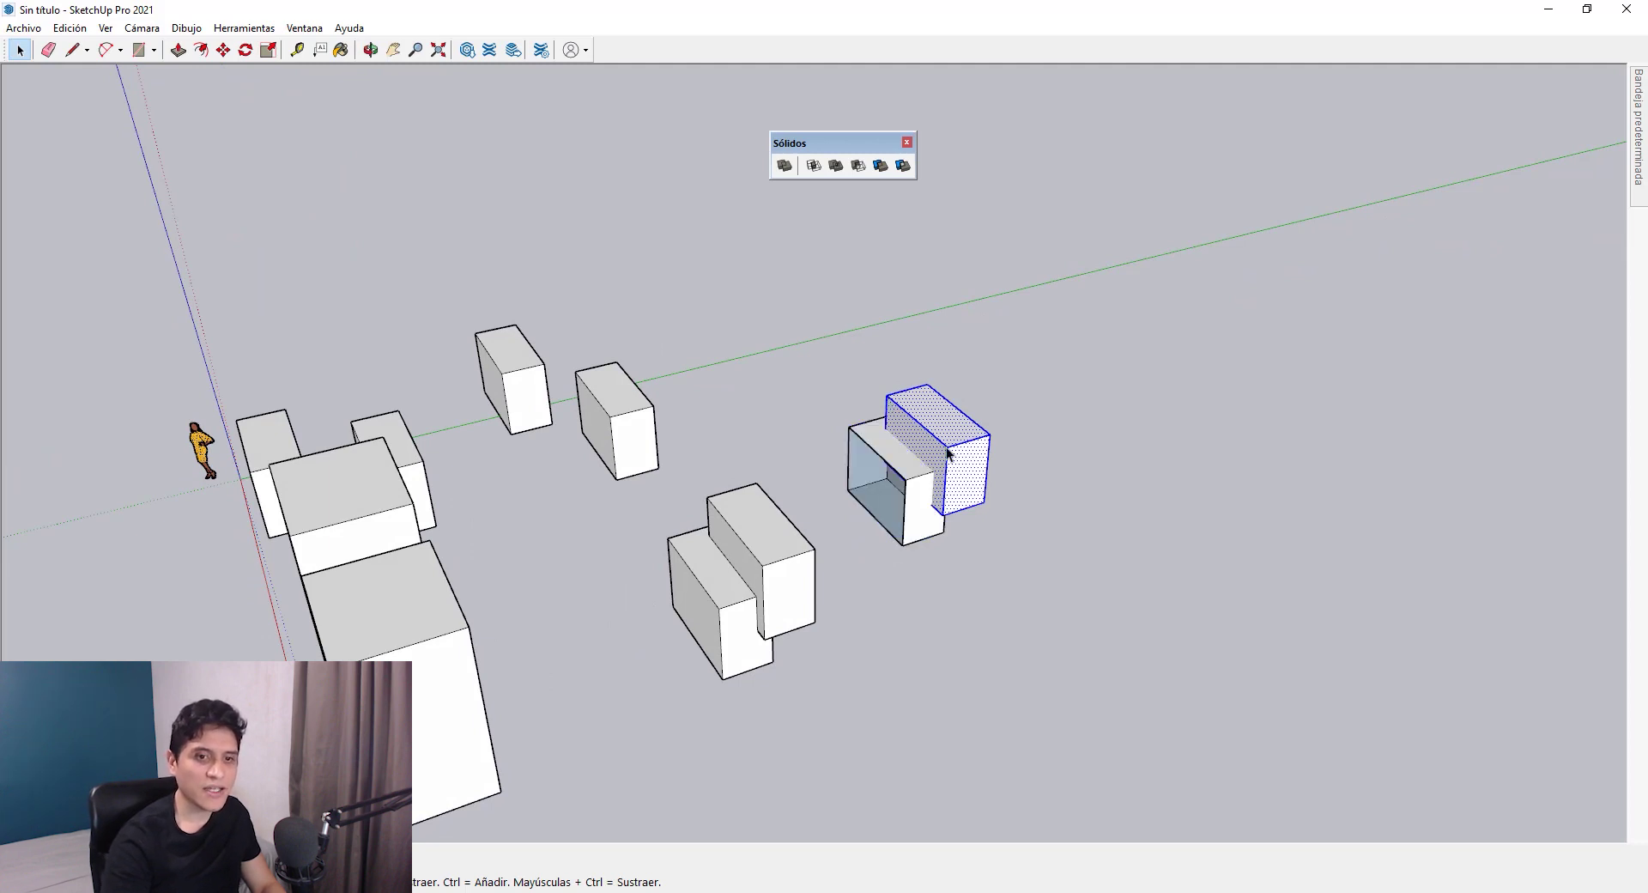
pyautogui.moveTo(986, 620); pyautogui.dragTo(838, 317)
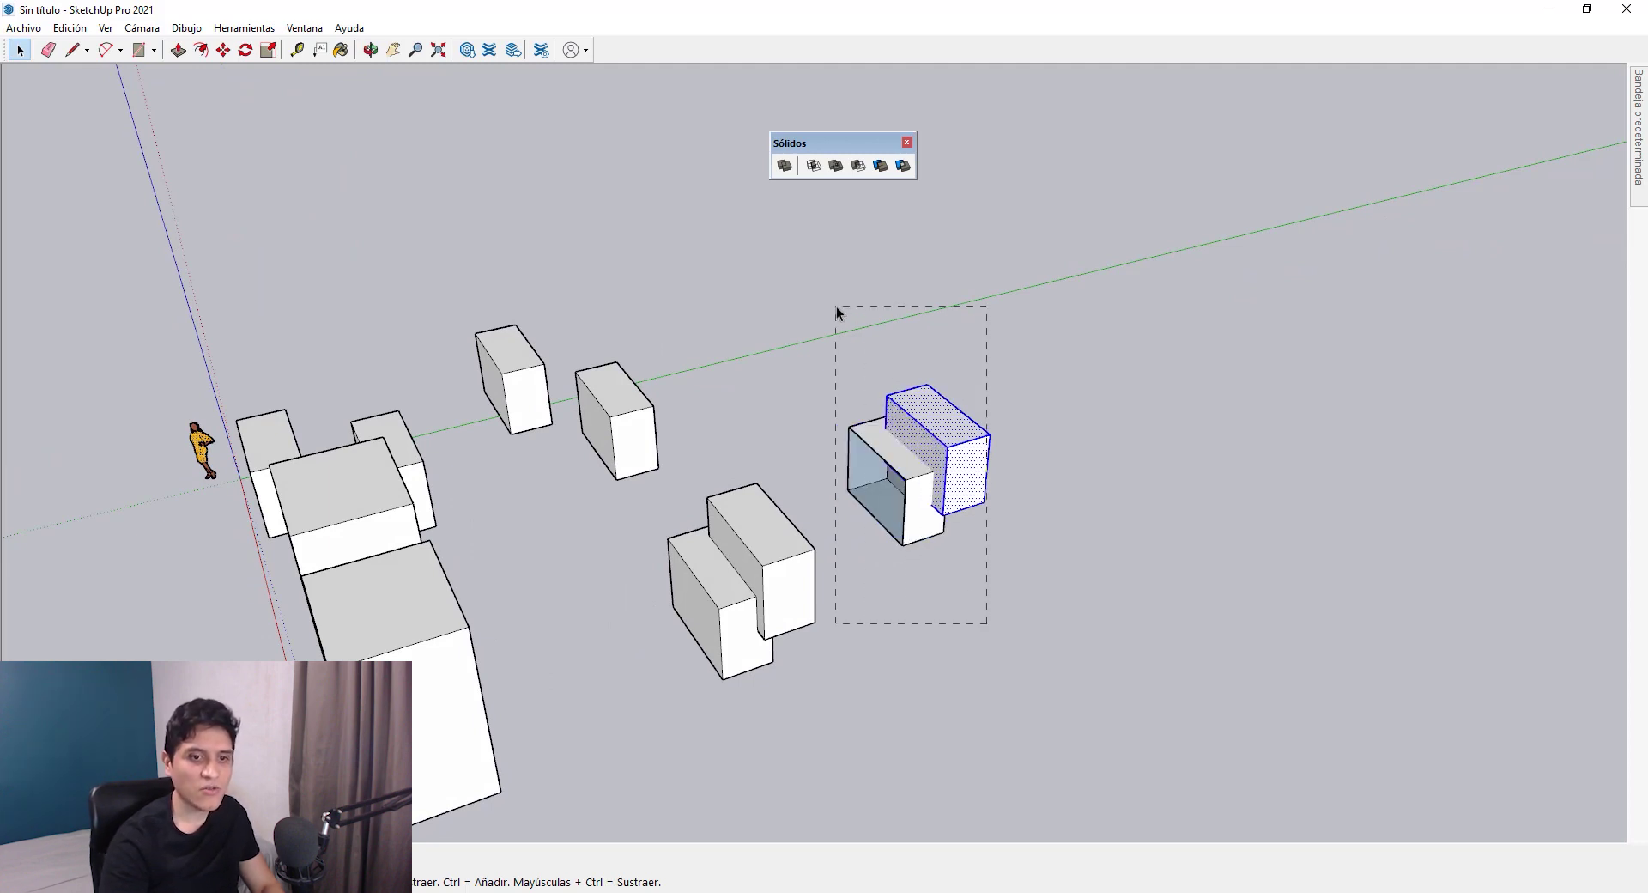
pyautogui.press('Delete')
# - Copy the two small boxes nearest the human figure to the empty area in front of the merged solid
pyautogui.click(705, 541)
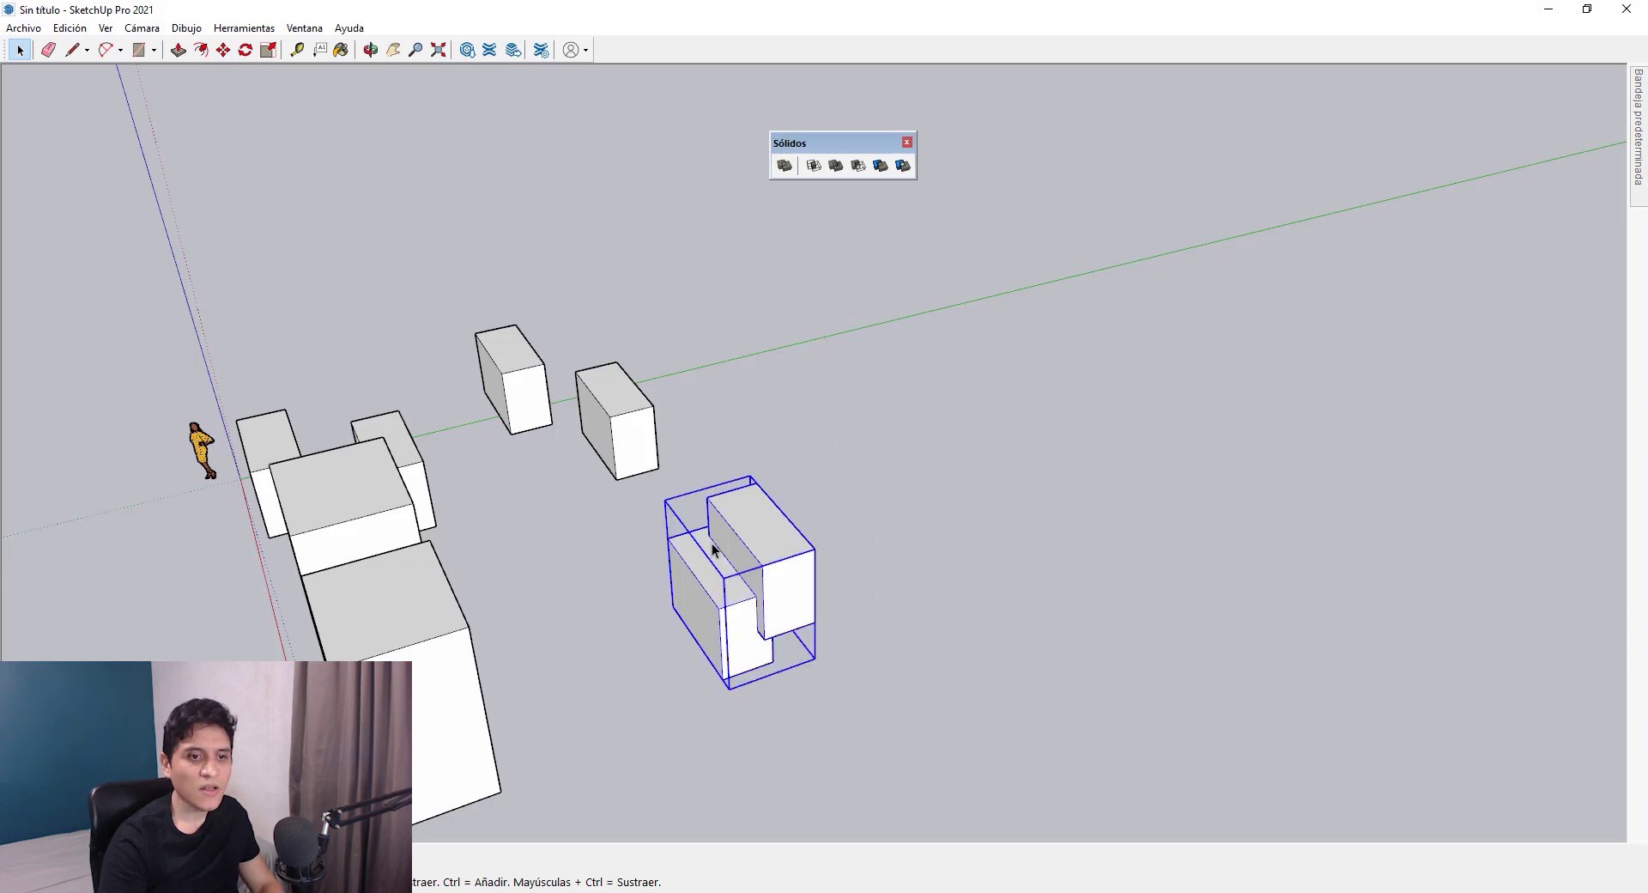
pyautogui.moveTo(761, 280); pyautogui.dragTo(739, 326, button='middle')
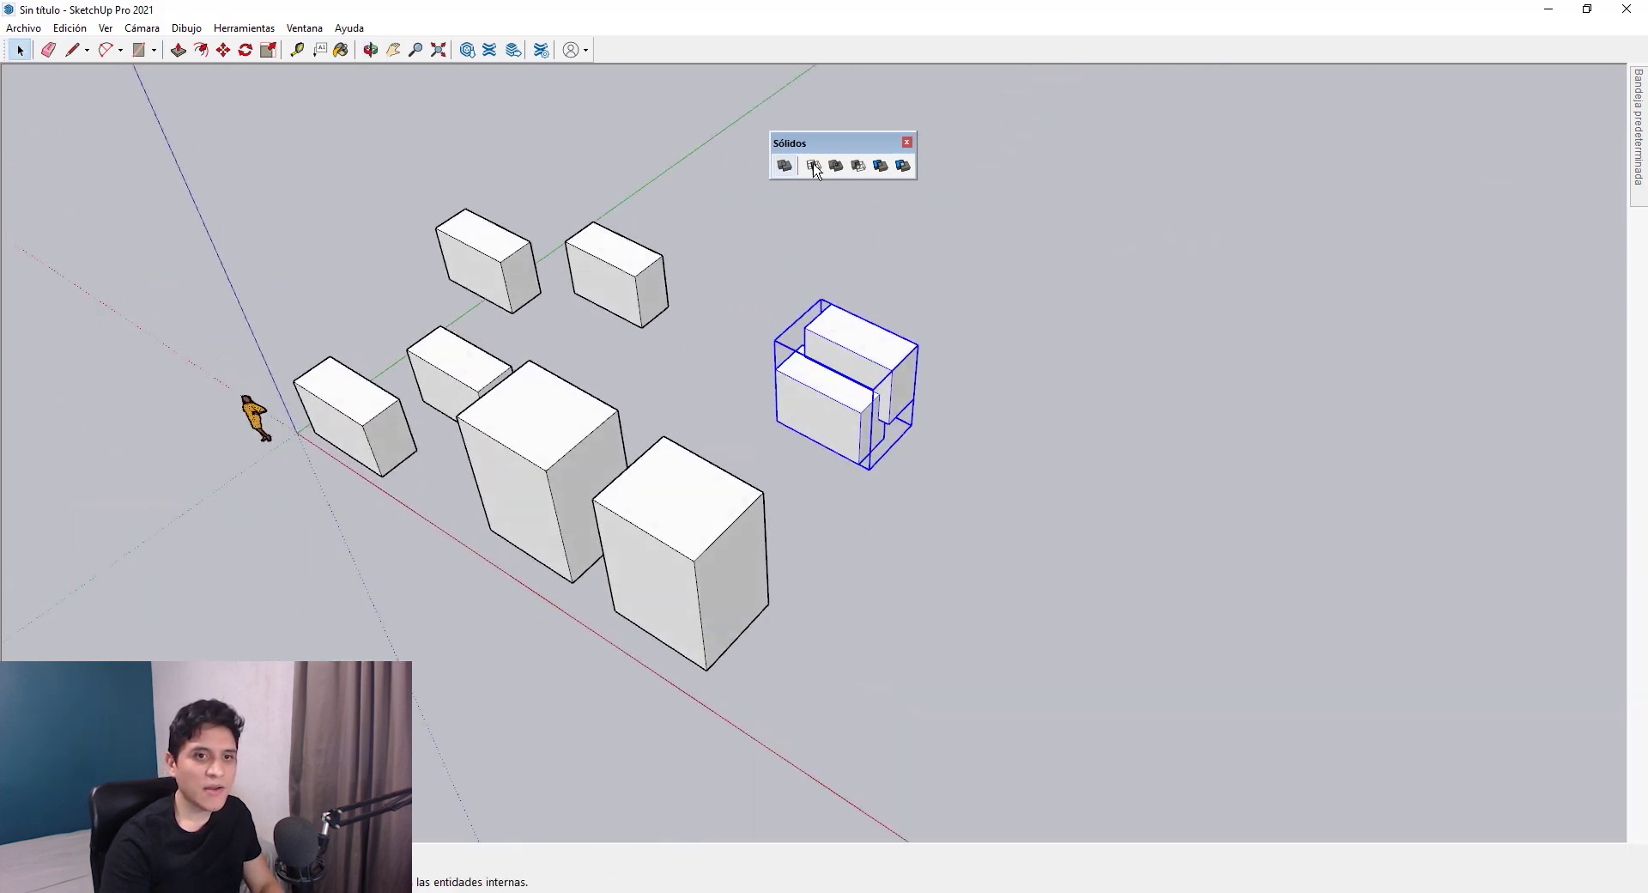
pyautogui.click(332, 437)
pyautogui.keyDown('shift'); pyautogui.click(440, 372); pyautogui.keyUp('shift')
pyautogui.press('m')
pyautogui.press('ctrl')
pyautogui.click(400, 521)
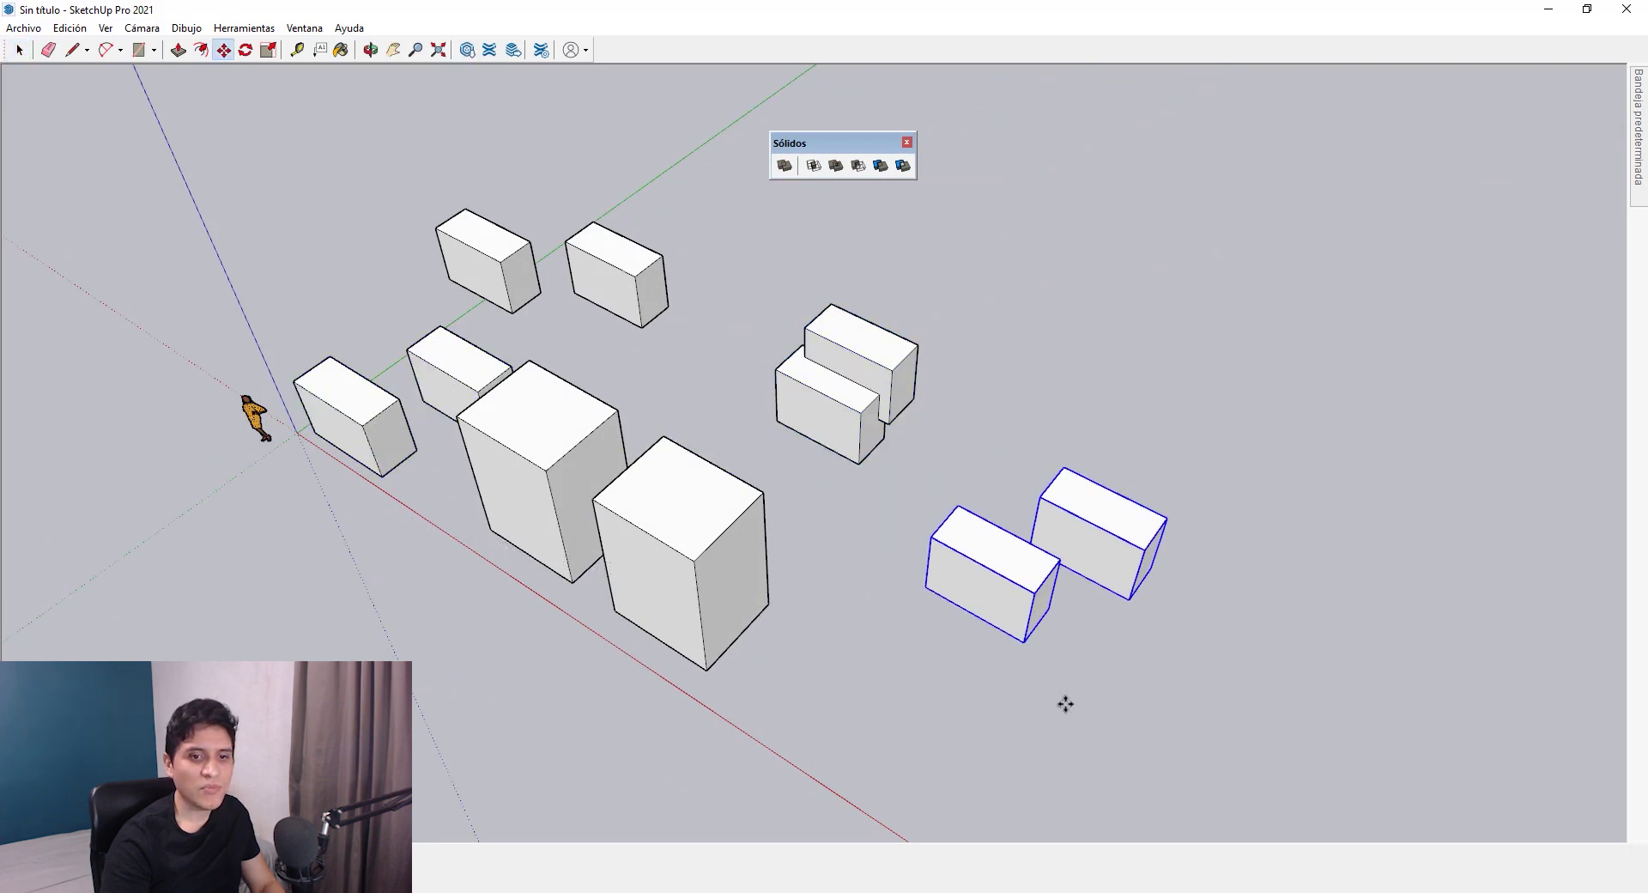
pyautogui.click(1063, 703)
# - Move one of the two new copies so that it partly overlaps a corner of the other copy
pyautogui.moveTo(1129, 575); pyautogui.dragTo(970, 724, button='middle')
pyautogui.click(970, 723)
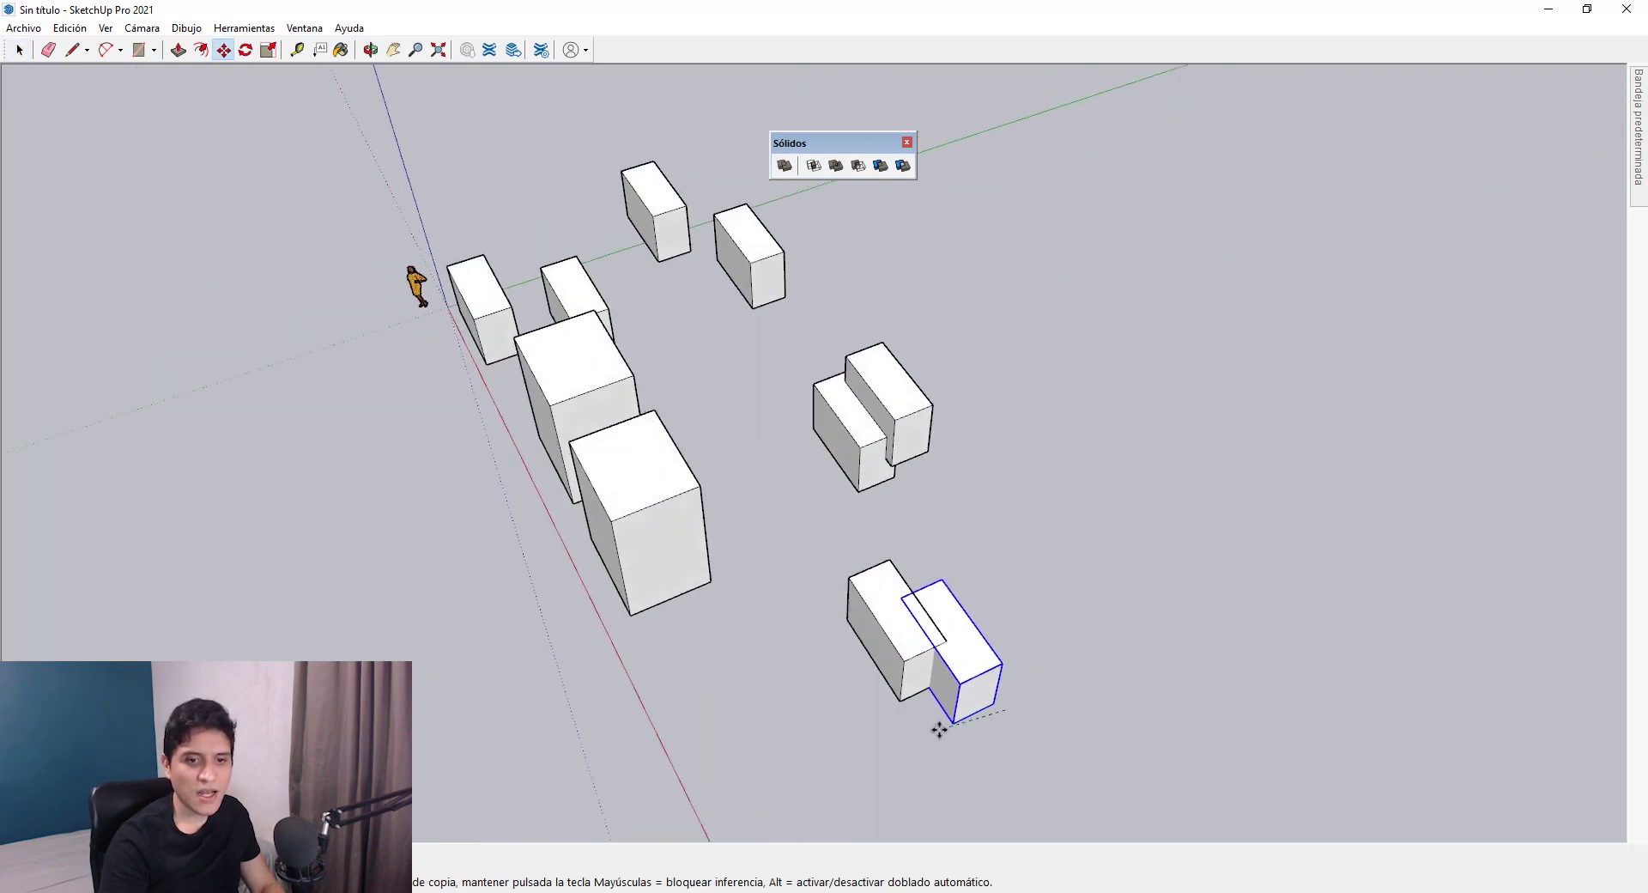
pyautogui.click(947, 732)
pyautogui.scroll(8, 998, 657)
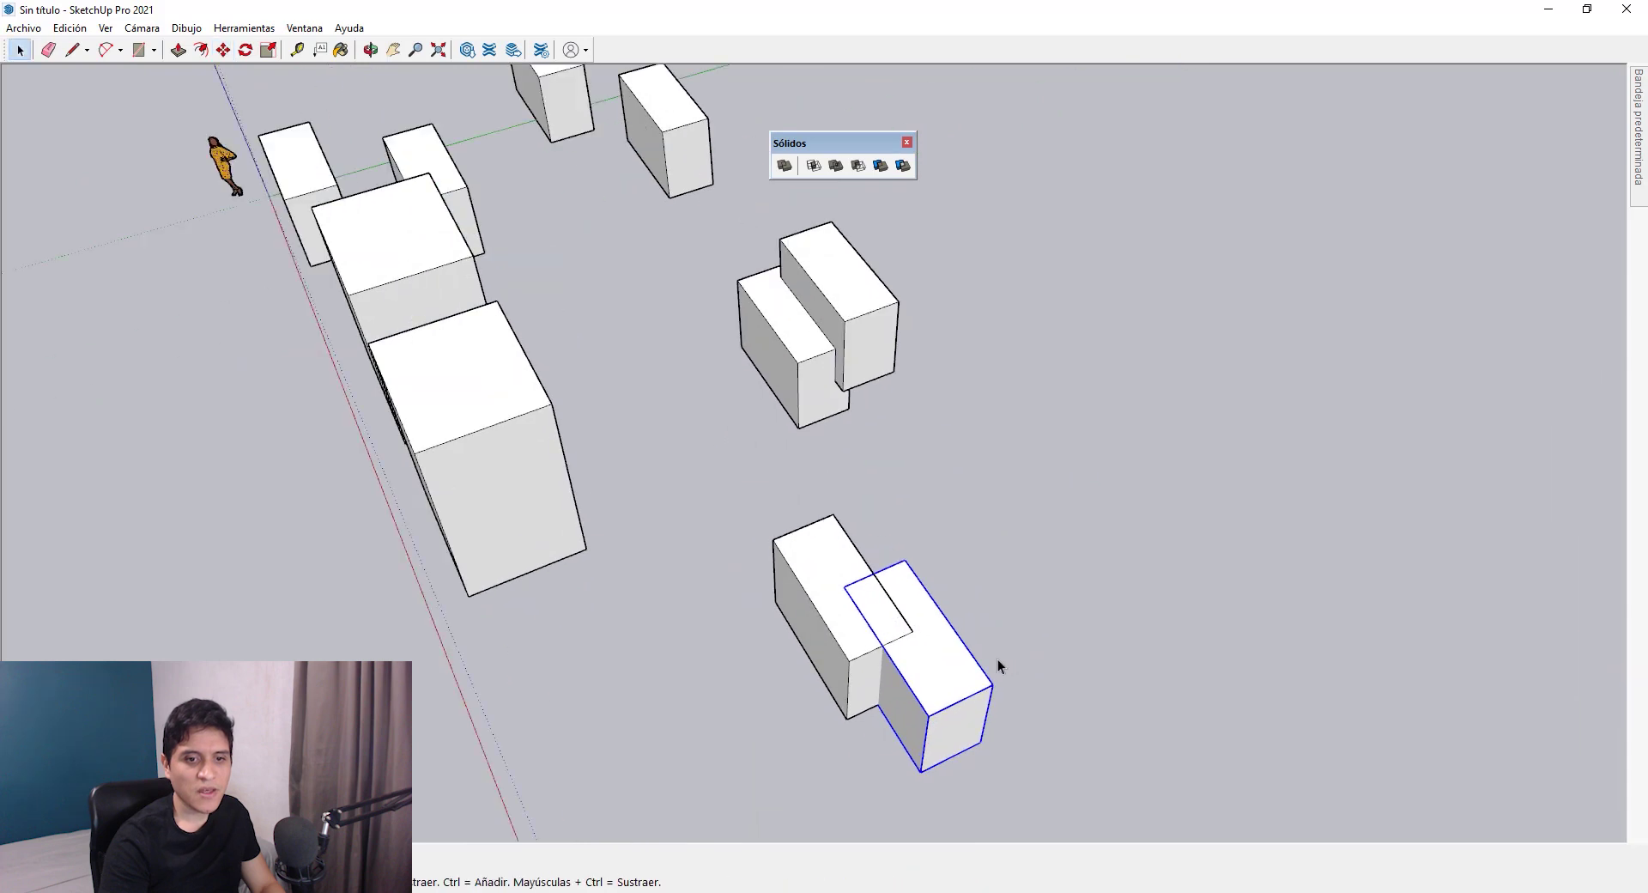
pyautogui.press('space')
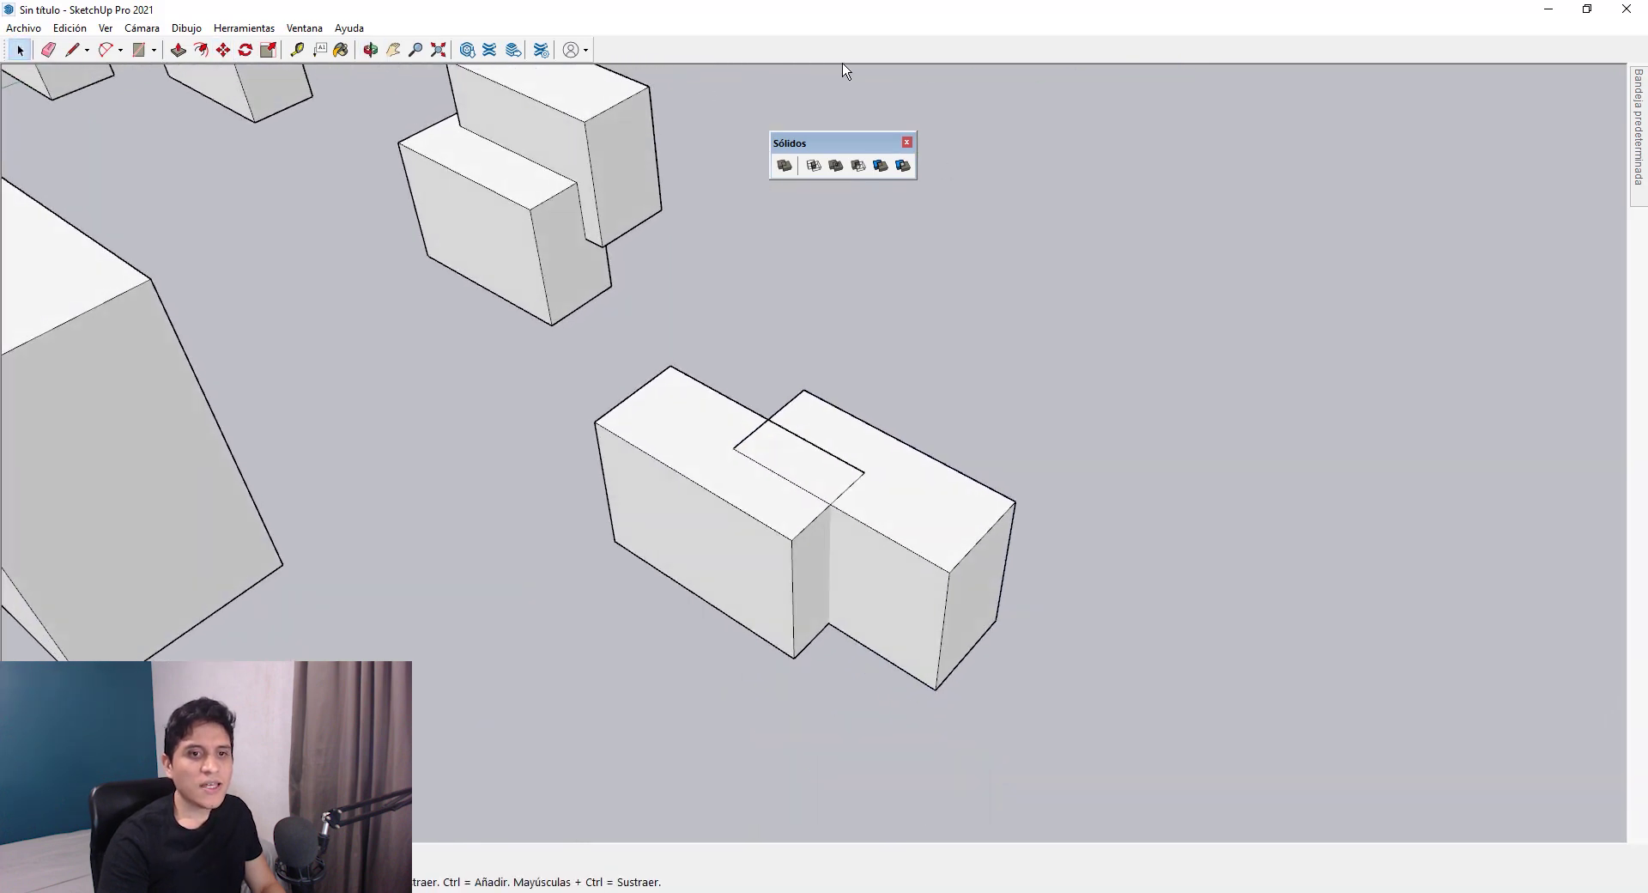
# - Intersect the two overlapping copies with the solid Intersect tool, and undo the operation
pyautogui.click(814, 165)
pyautogui.click(905, 492)
pyautogui.click(767, 502)
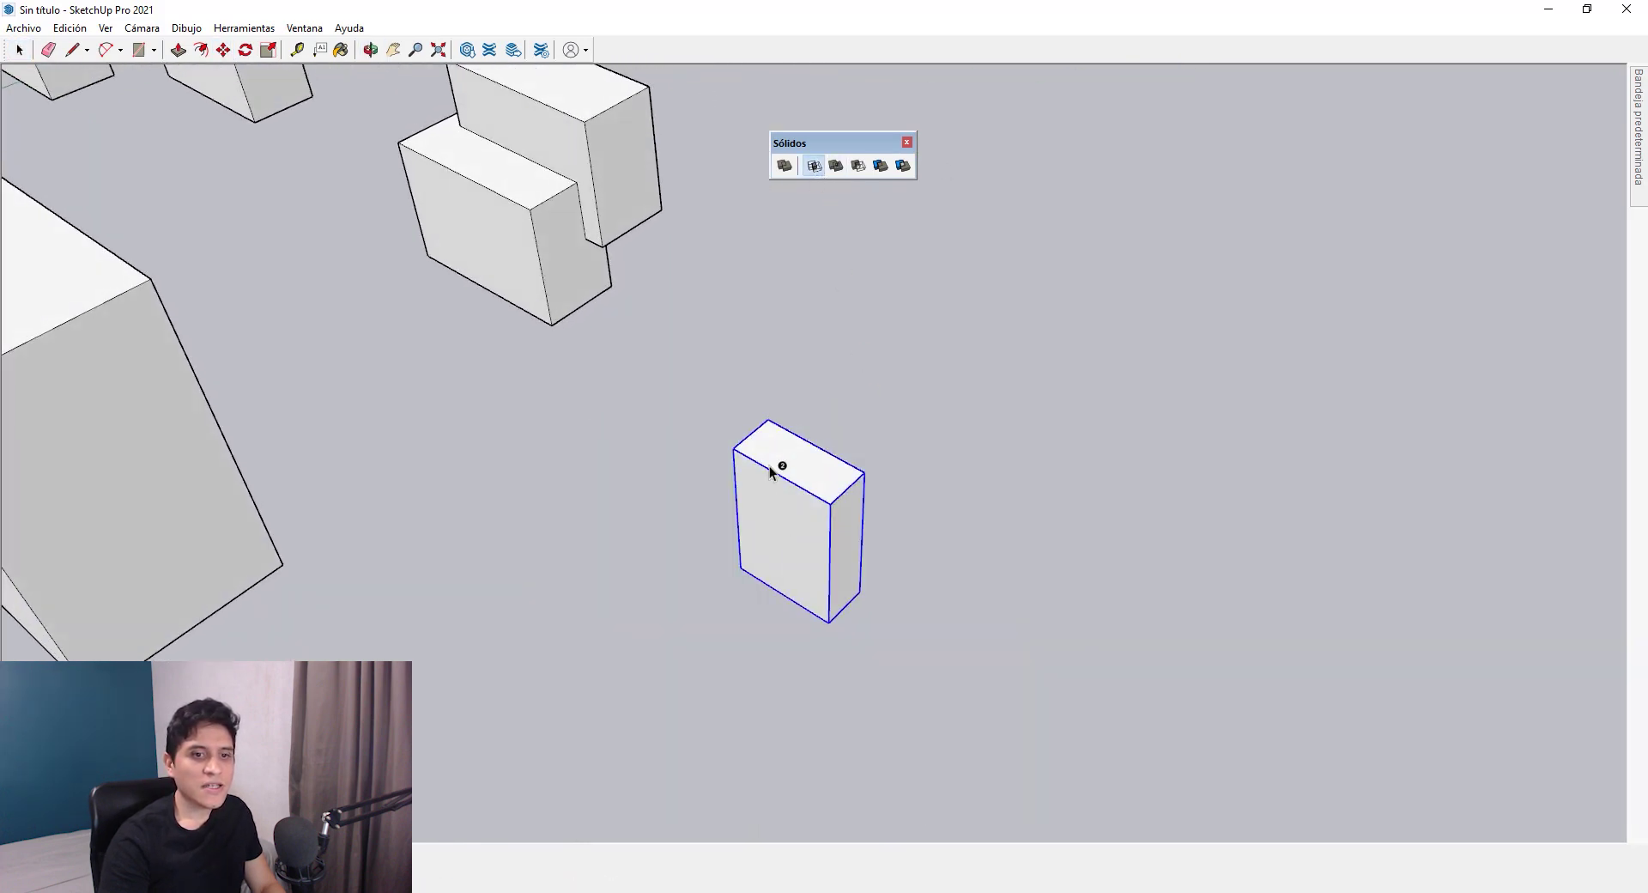
pyautogui.press('space')
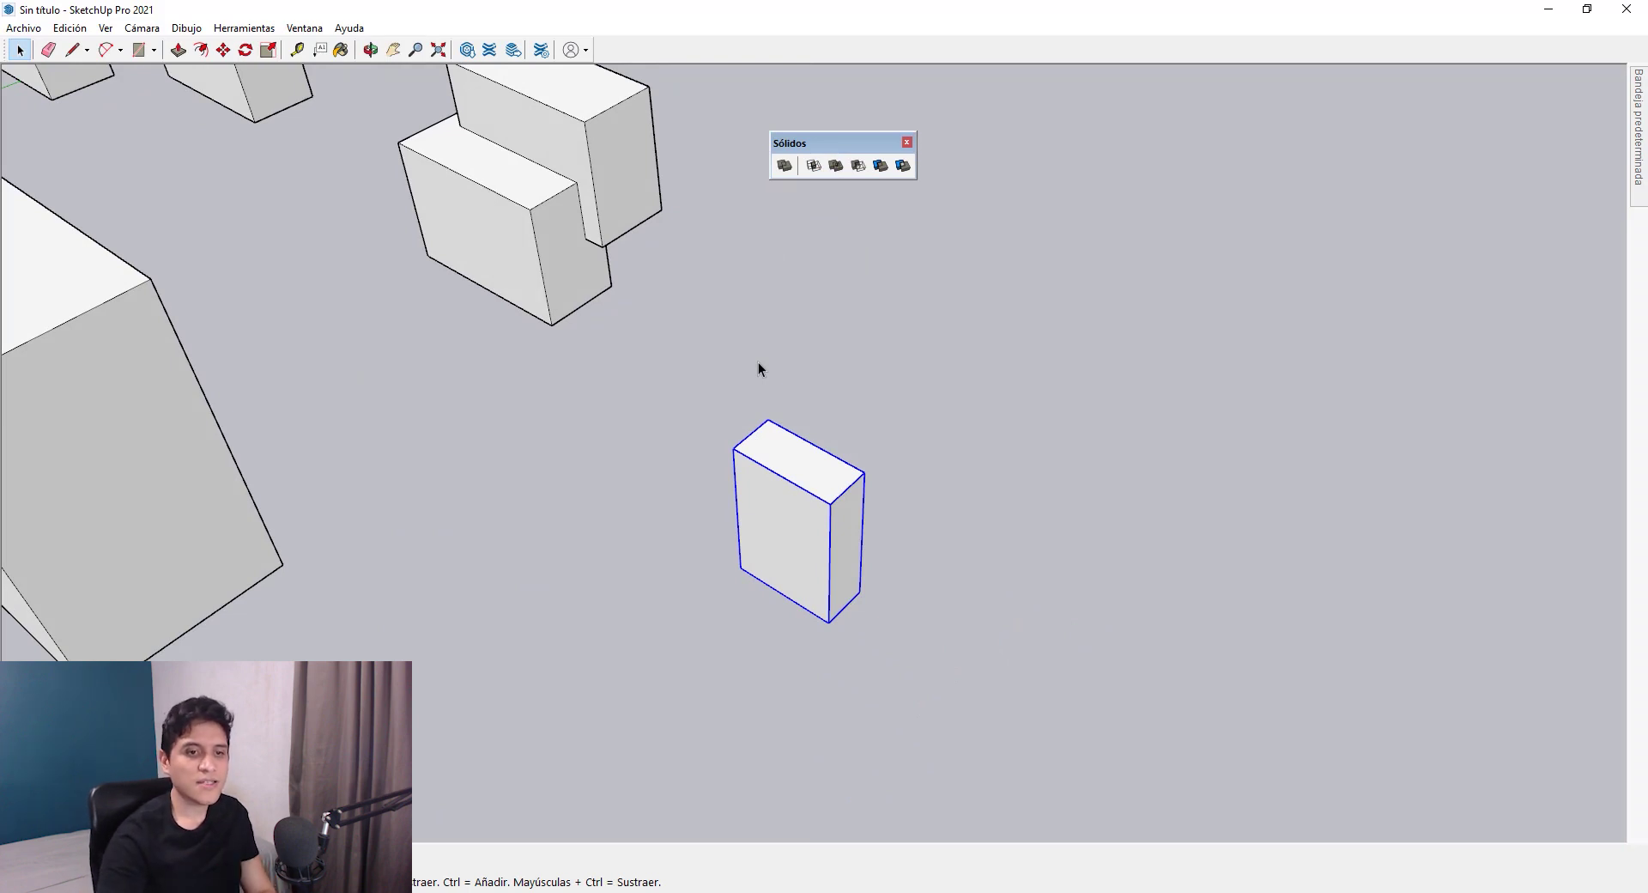
pyautogui.hotkey('ctrl', 'z')
# - Examine the overlap from above, apply the solid Intersect tool again to inspect the shared volume, and undo it
pyautogui.scroll(2, 751, 423)
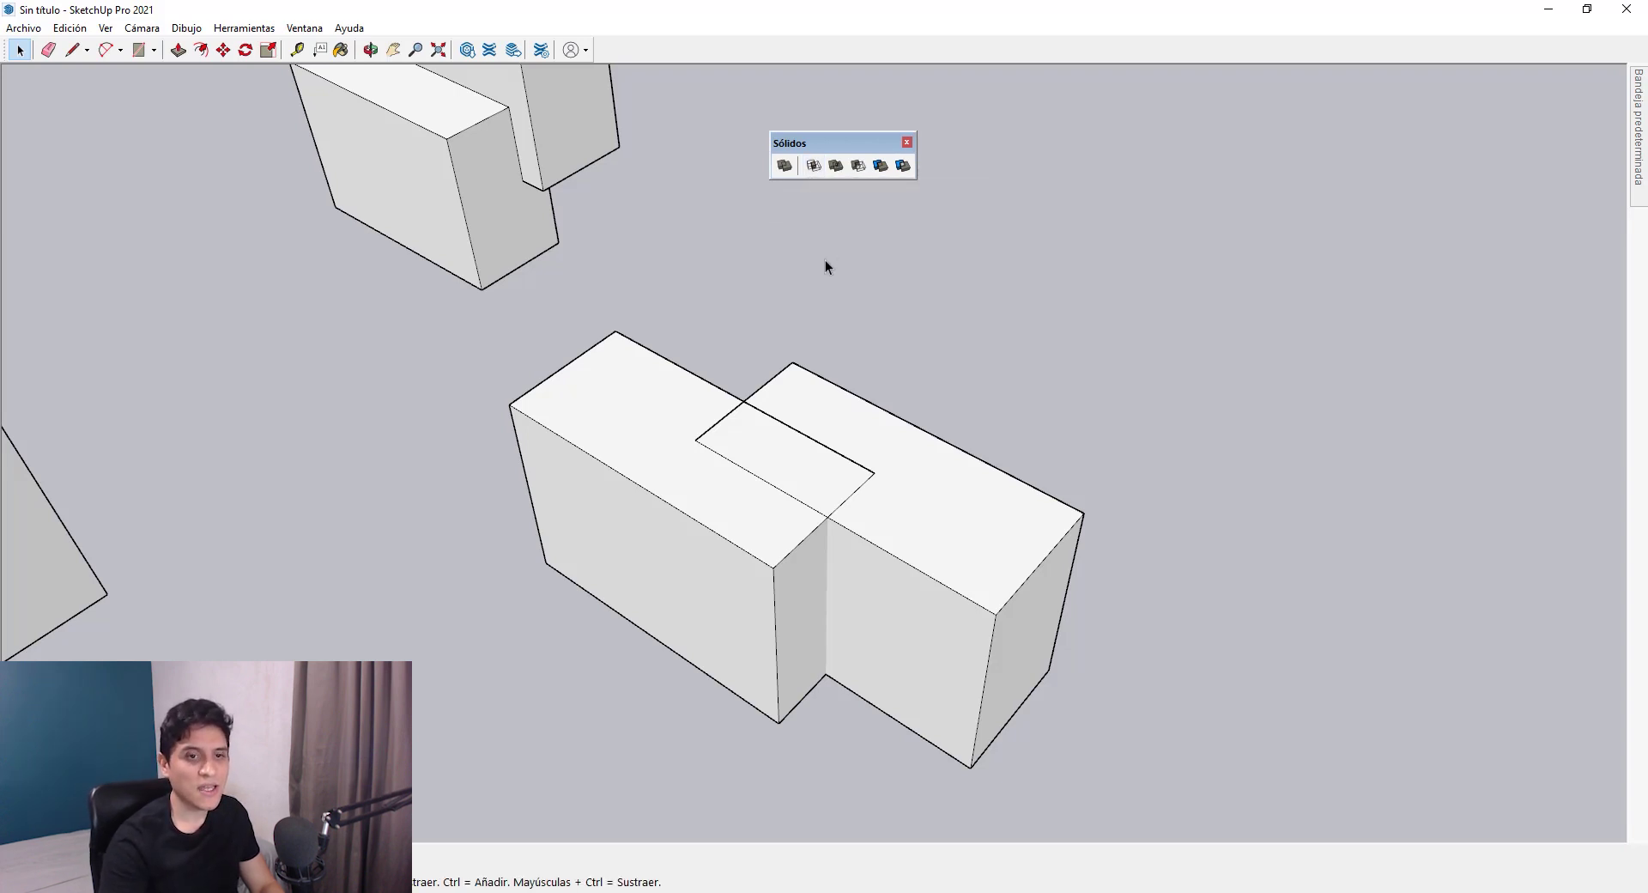
pyautogui.moveTo(824, 261); pyautogui.dragTo(783, 394, button='middle')
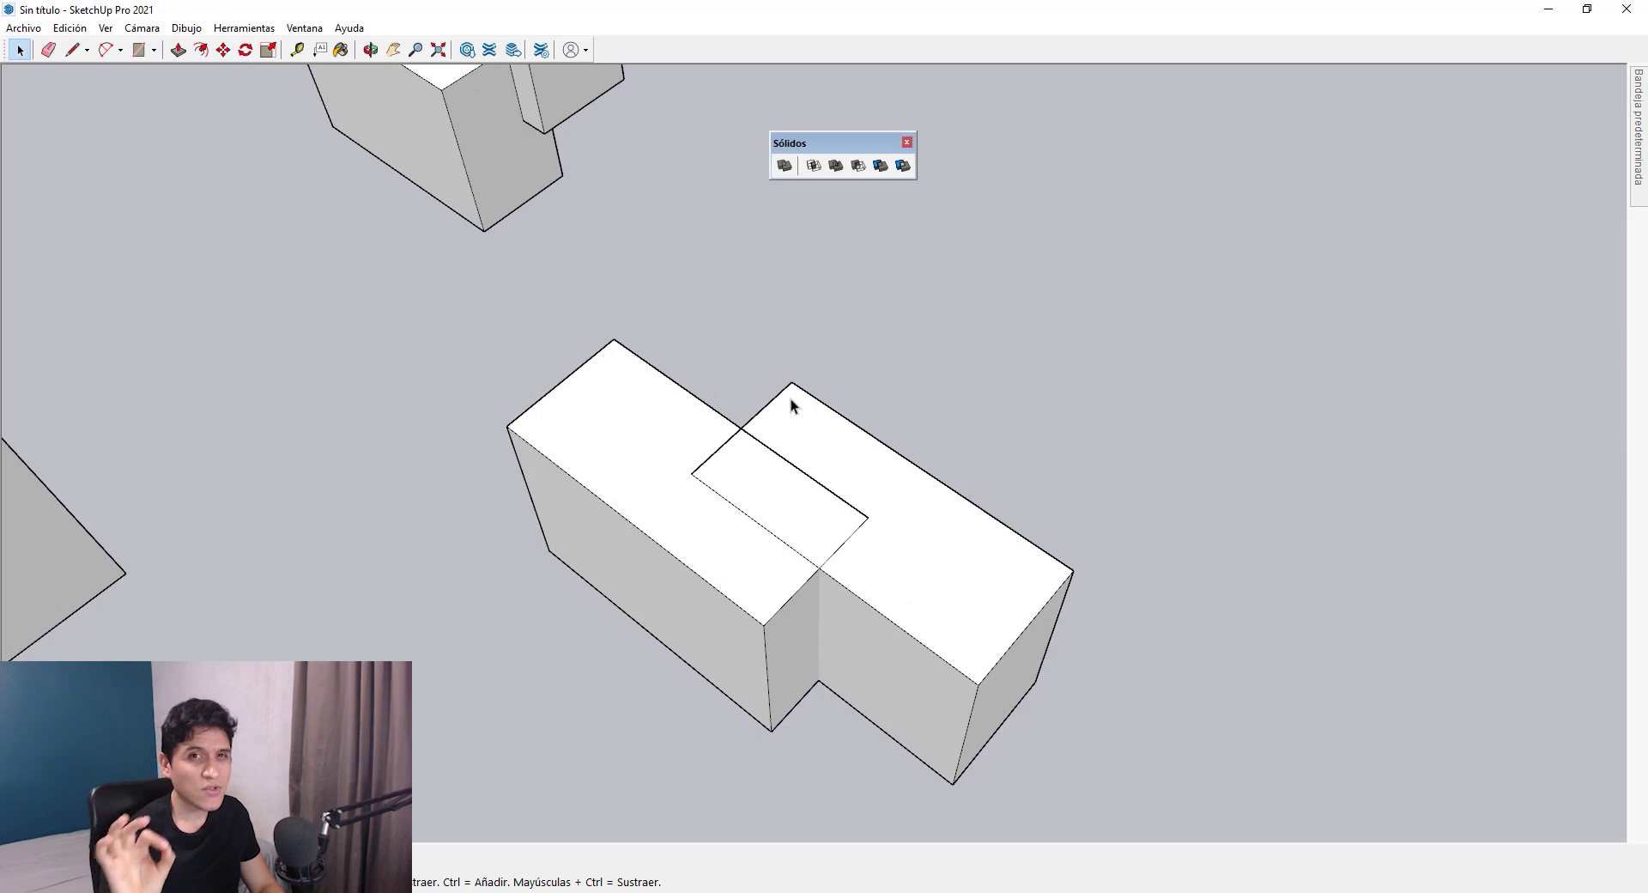
pyautogui.moveTo(815, 393); pyautogui.dragTo(739, 489, button='middle')
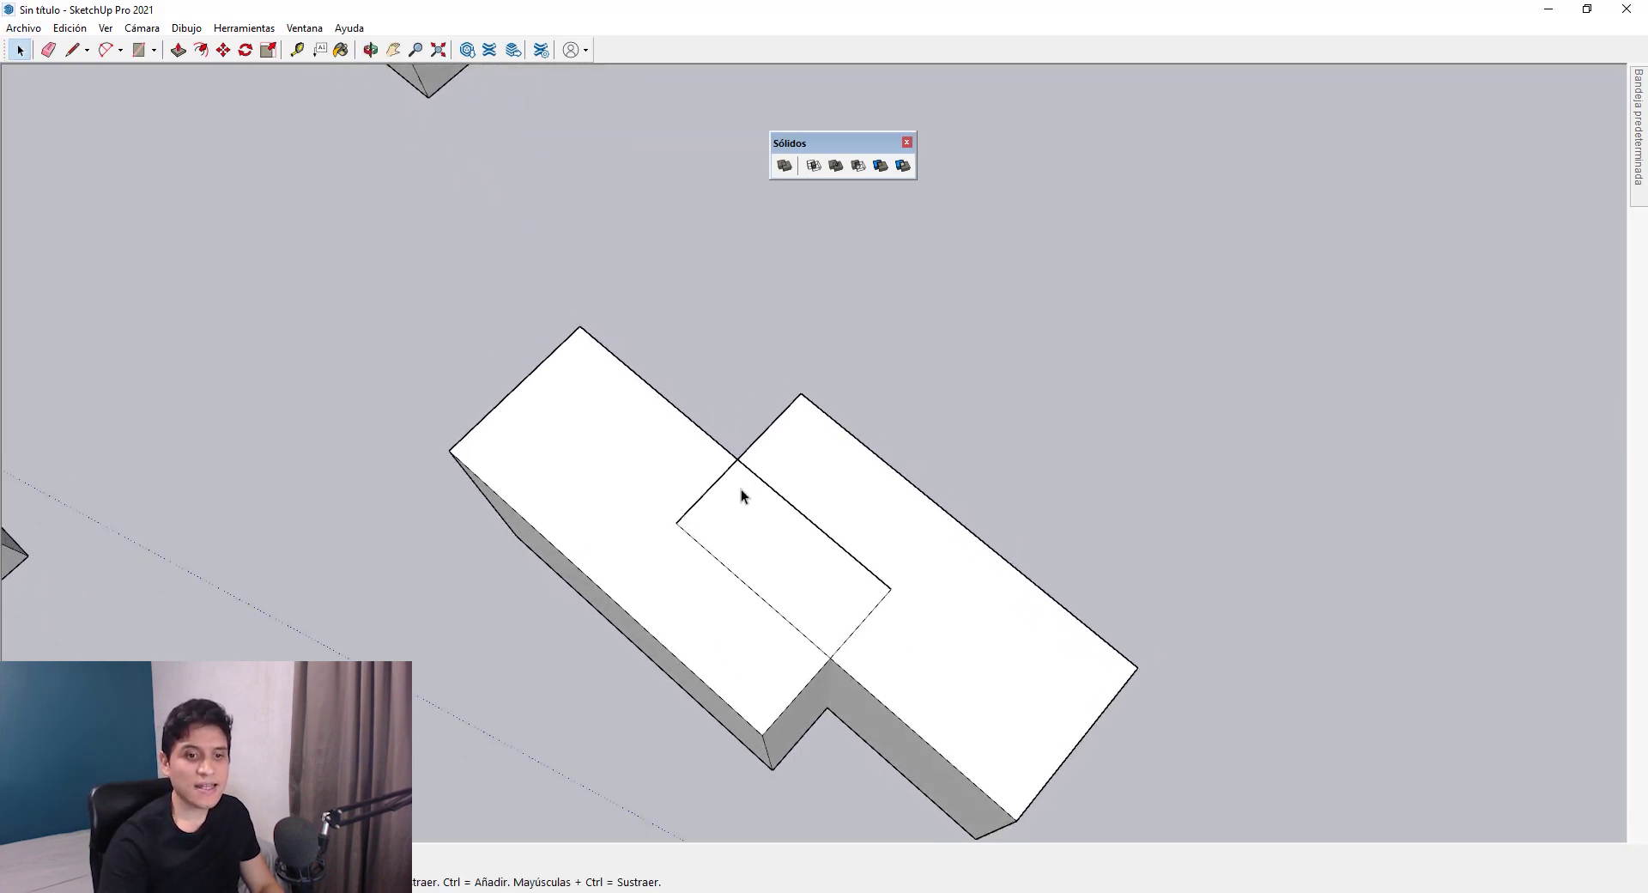
pyautogui.moveTo(816, 627); pyautogui.dragTo(772, 213, button='middle')
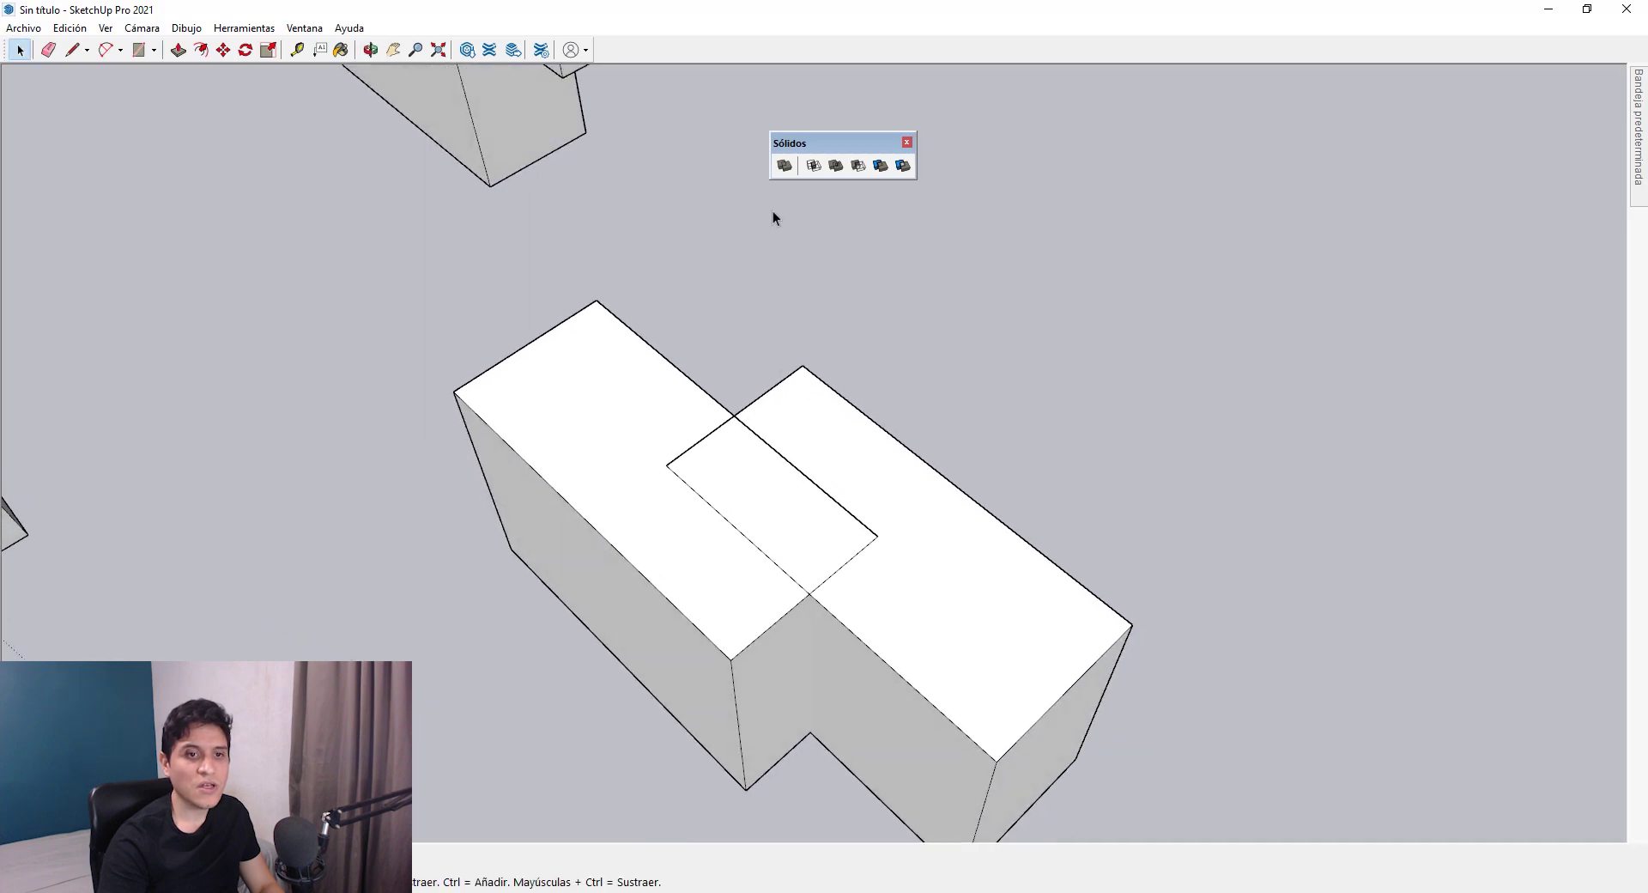
pyautogui.click(814, 165)
pyautogui.click(930, 500)
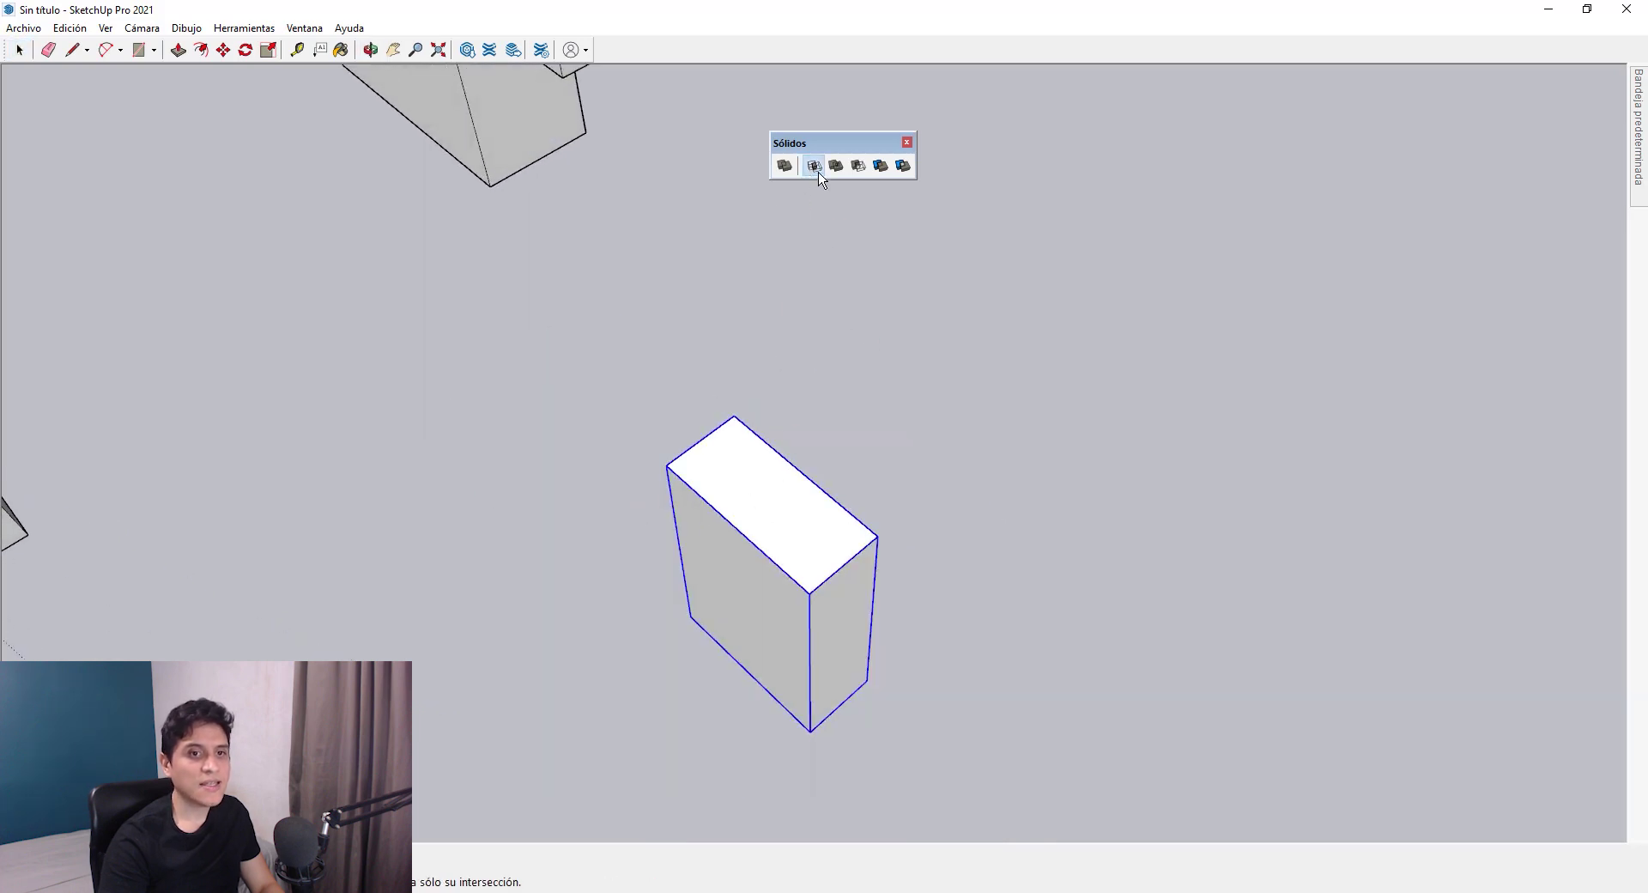
pyautogui.press('space')
pyautogui.moveTo(725, 470); pyautogui.dragTo(774, 558, button='middle')
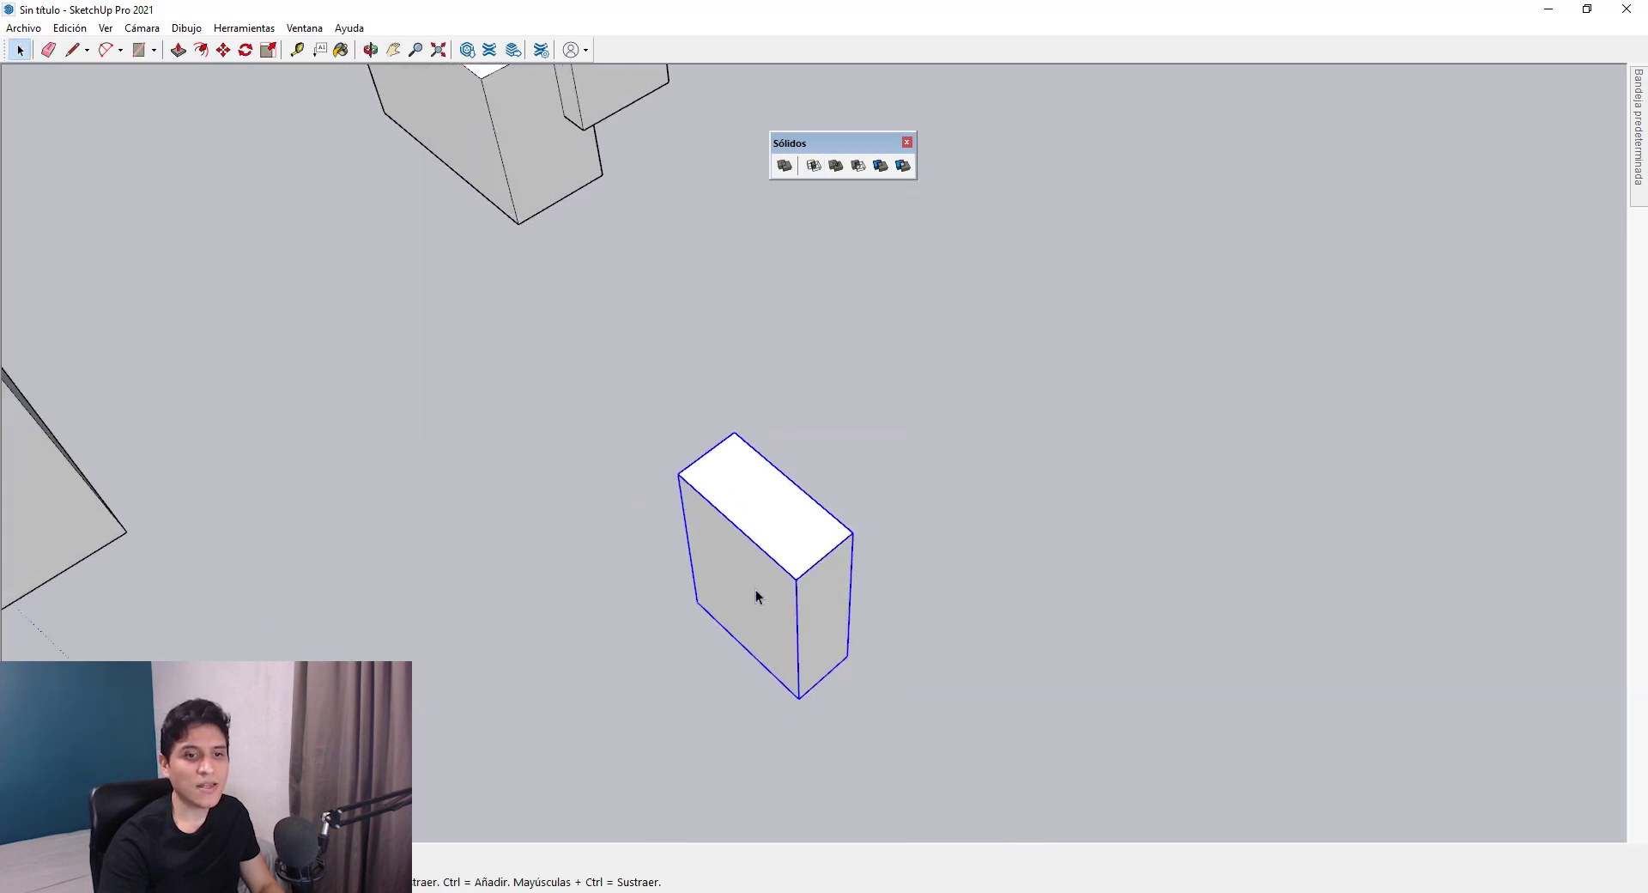
pyautogui.click(822, 389)
pyautogui.click(771, 536)
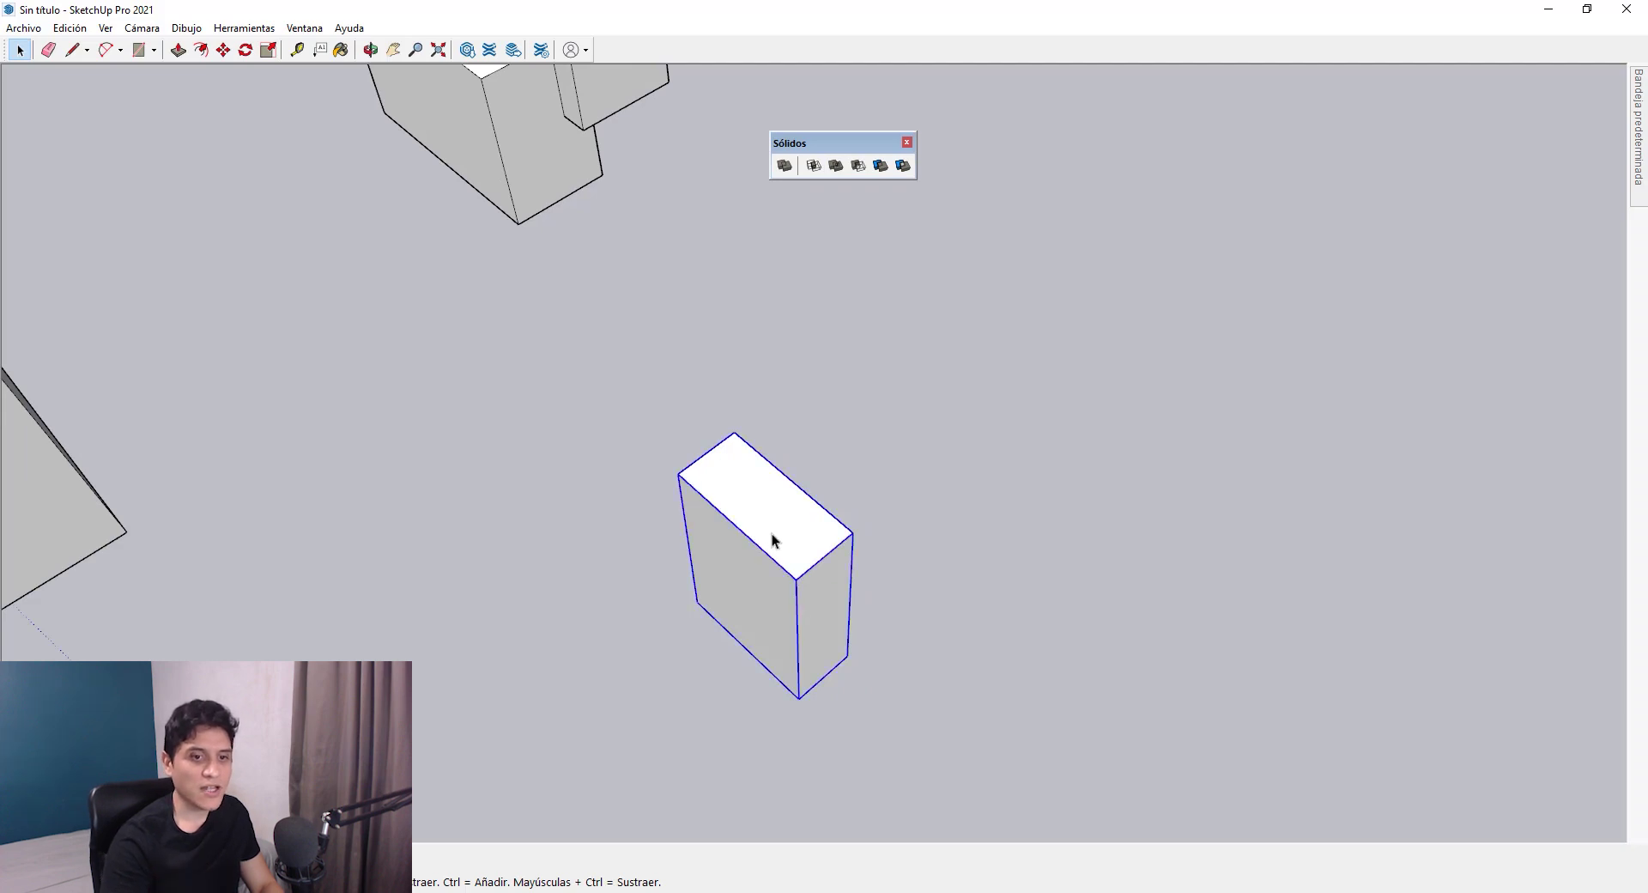
pyautogui.moveTo(771, 533); pyautogui.dragTo(816, 412, button='middle')
pyautogui.hotkey('ctrl', 'z')
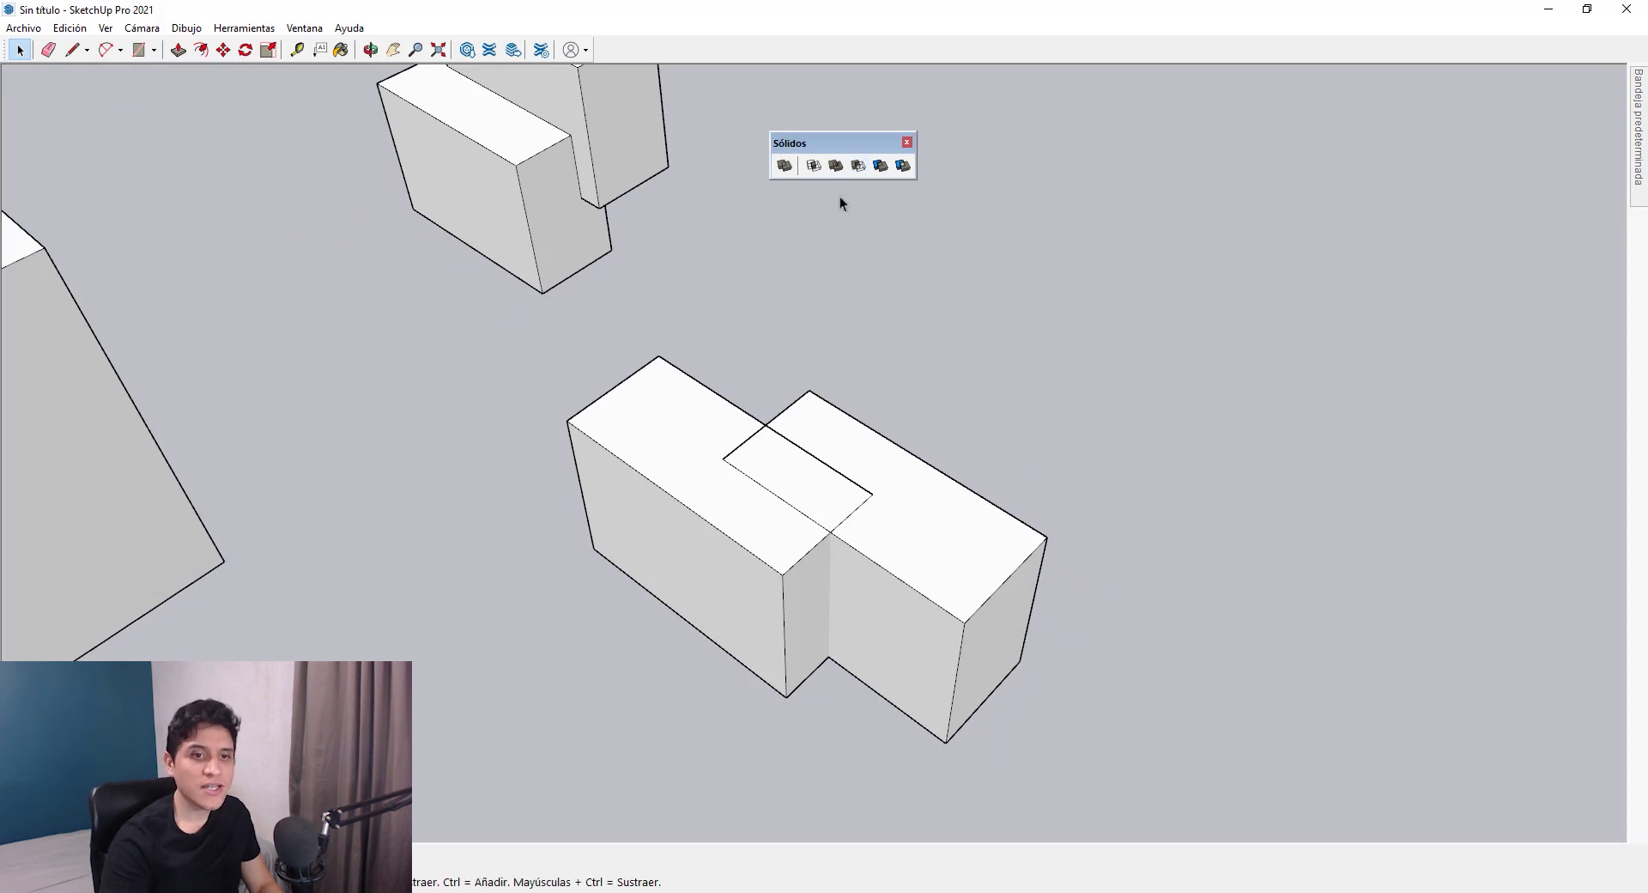
# - Join the two overlapping copies into one solid with the Union tool and inspect the result
pyautogui.click(836, 165)
pyautogui.click(888, 507)
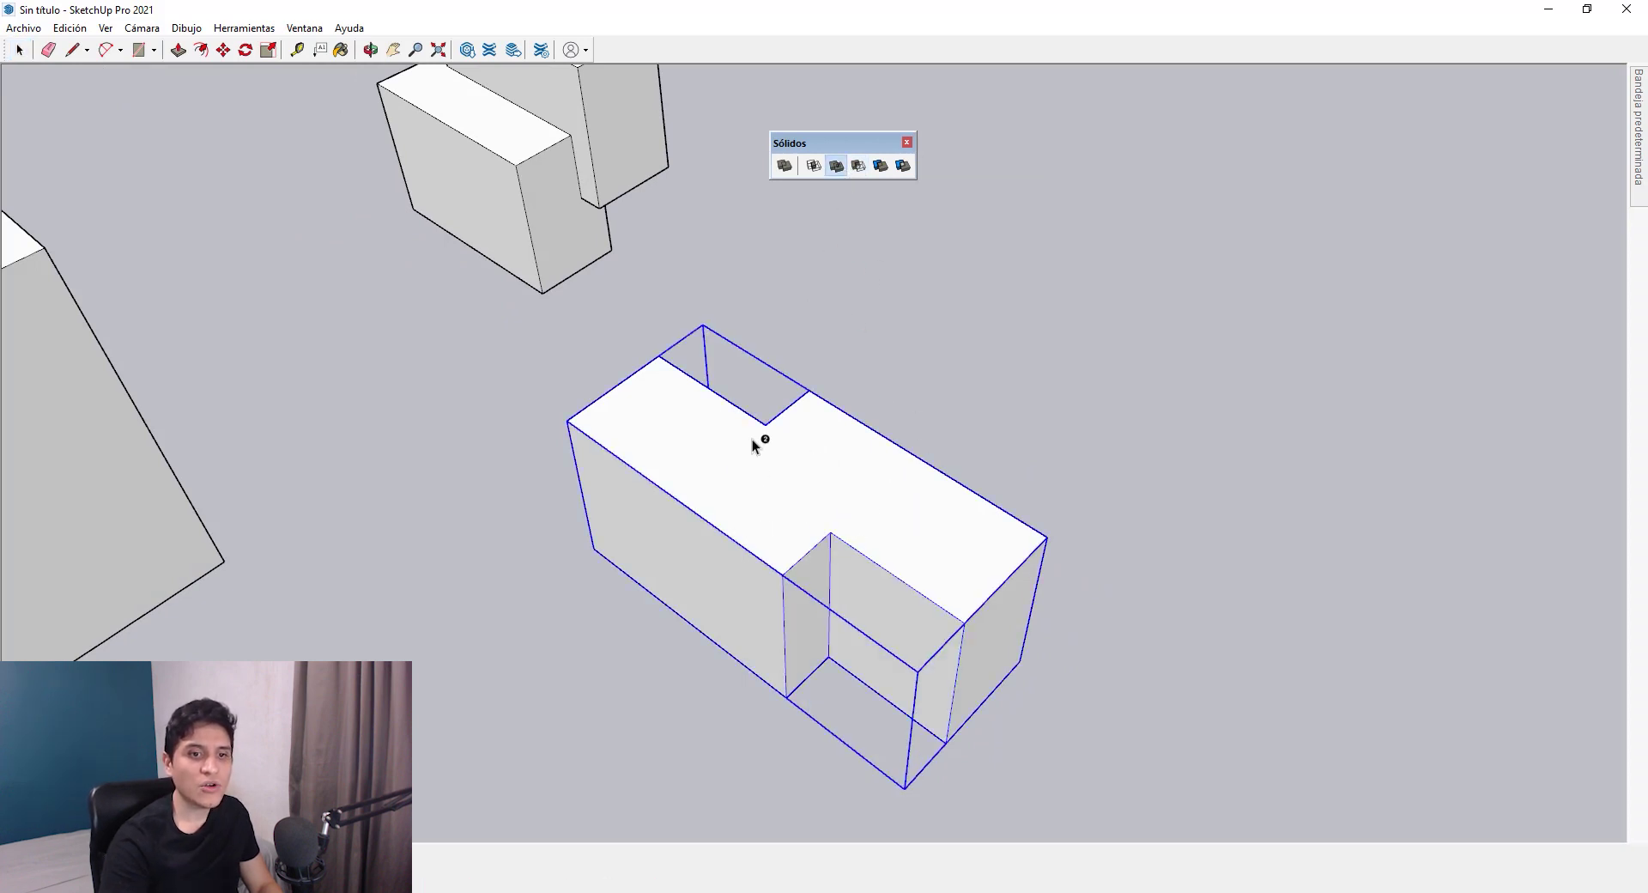
pyautogui.moveTo(751, 439); pyautogui.dragTo(842, 543, button='middle')
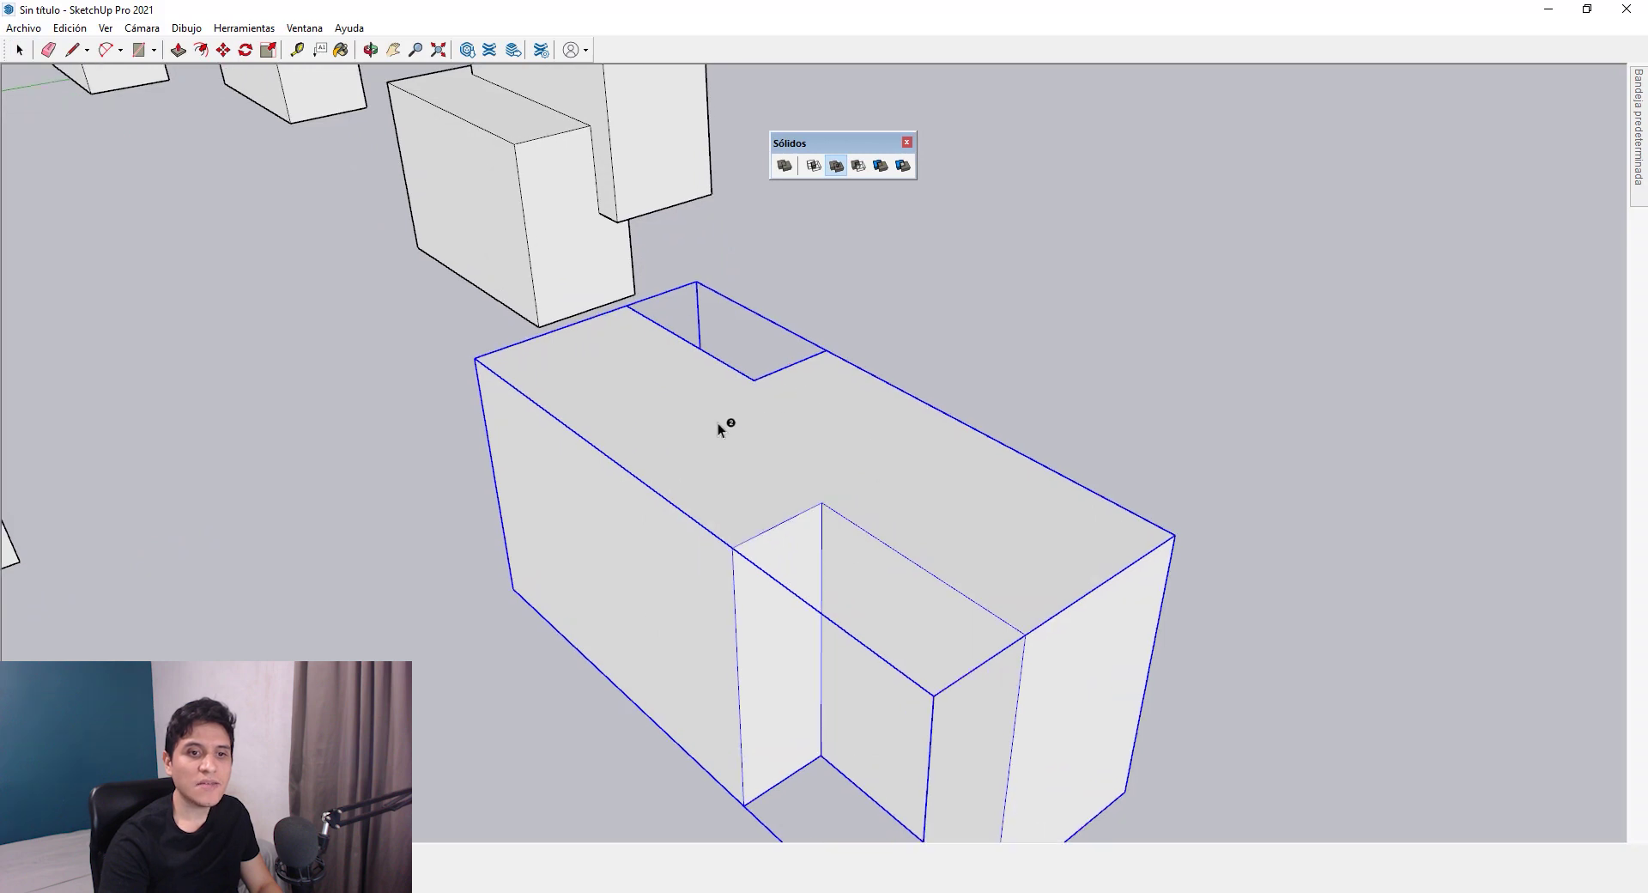
# - Undo the union, then join the two overlapping boxes into one solid again with the Union tool and inspect it
pyautogui.click(734, 378)
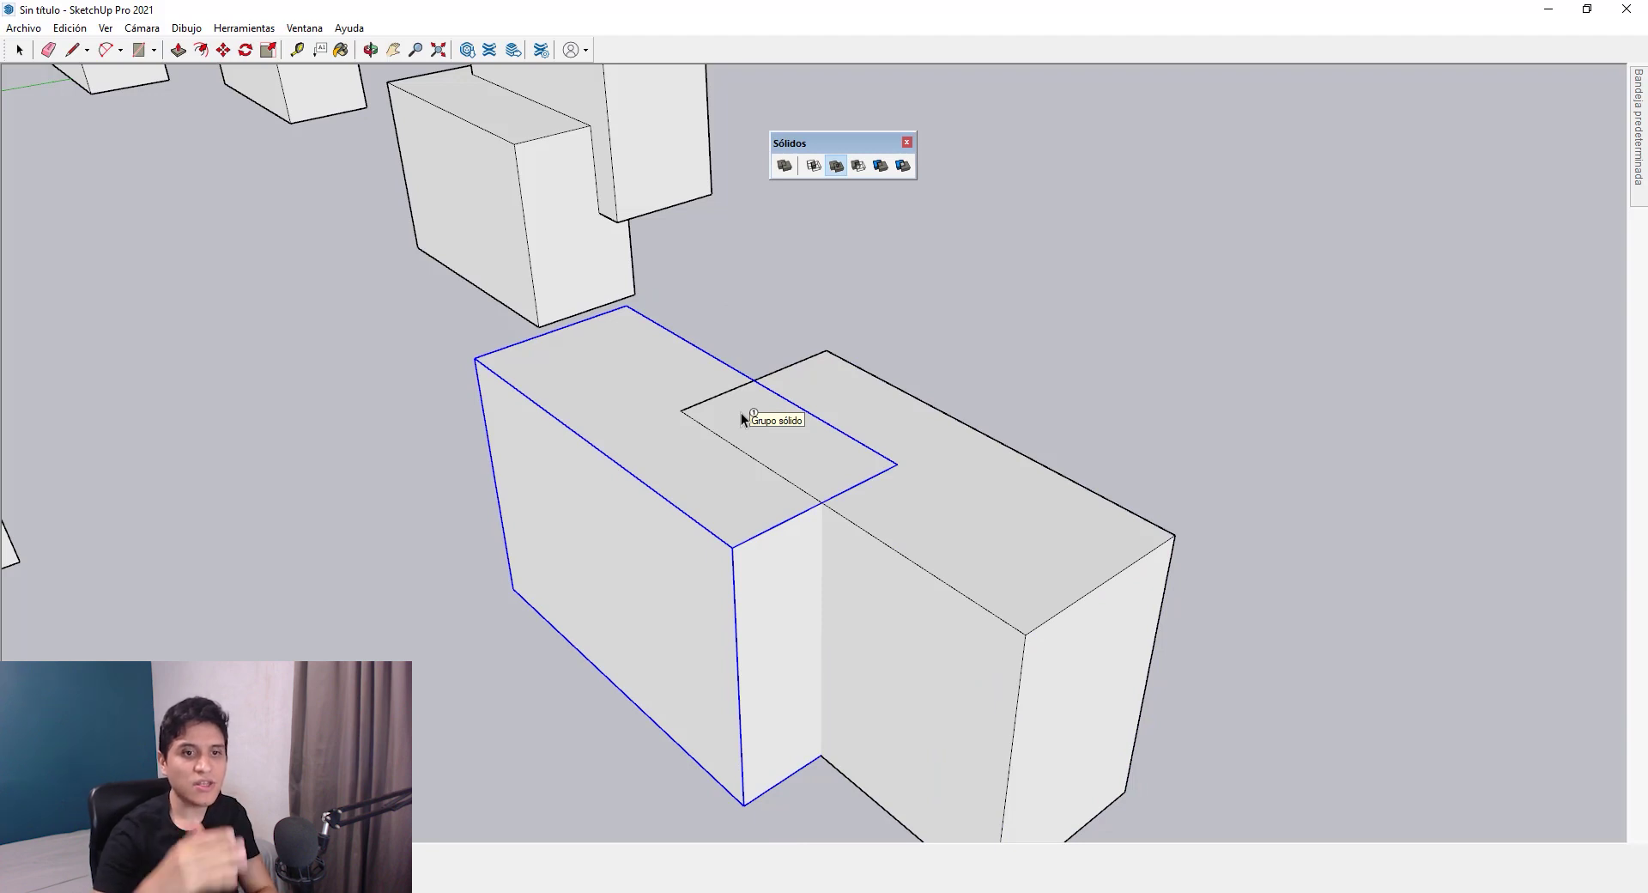
pyautogui.click(738, 420)
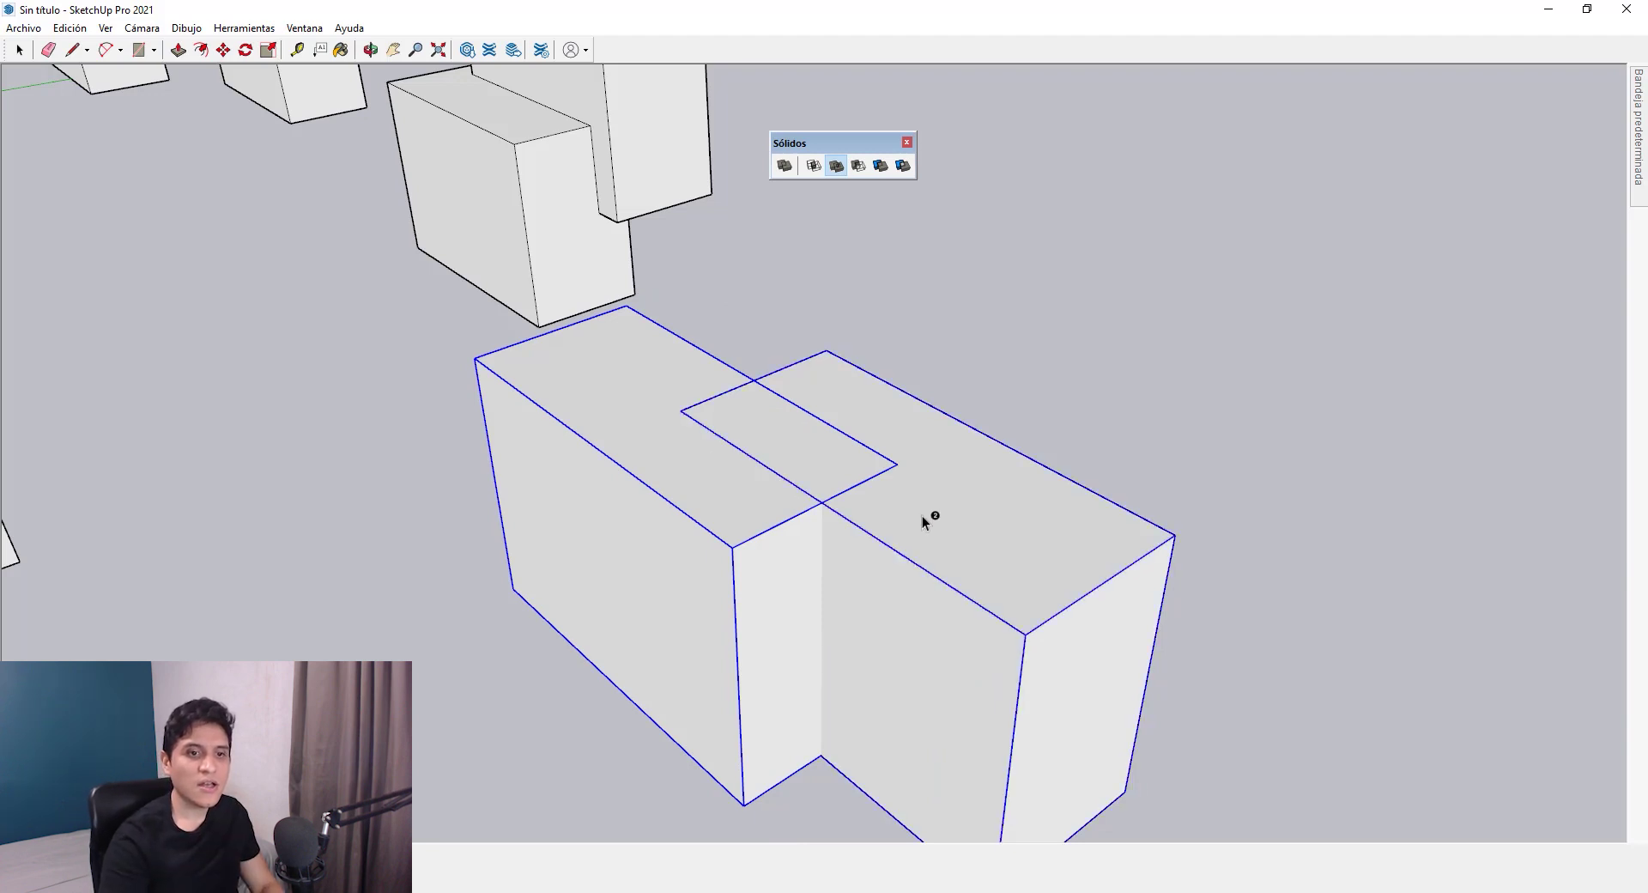
pyautogui.click(715, 423)
pyautogui.moveTo(715, 423); pyautogui.dragTo(843, 544, button='middle')
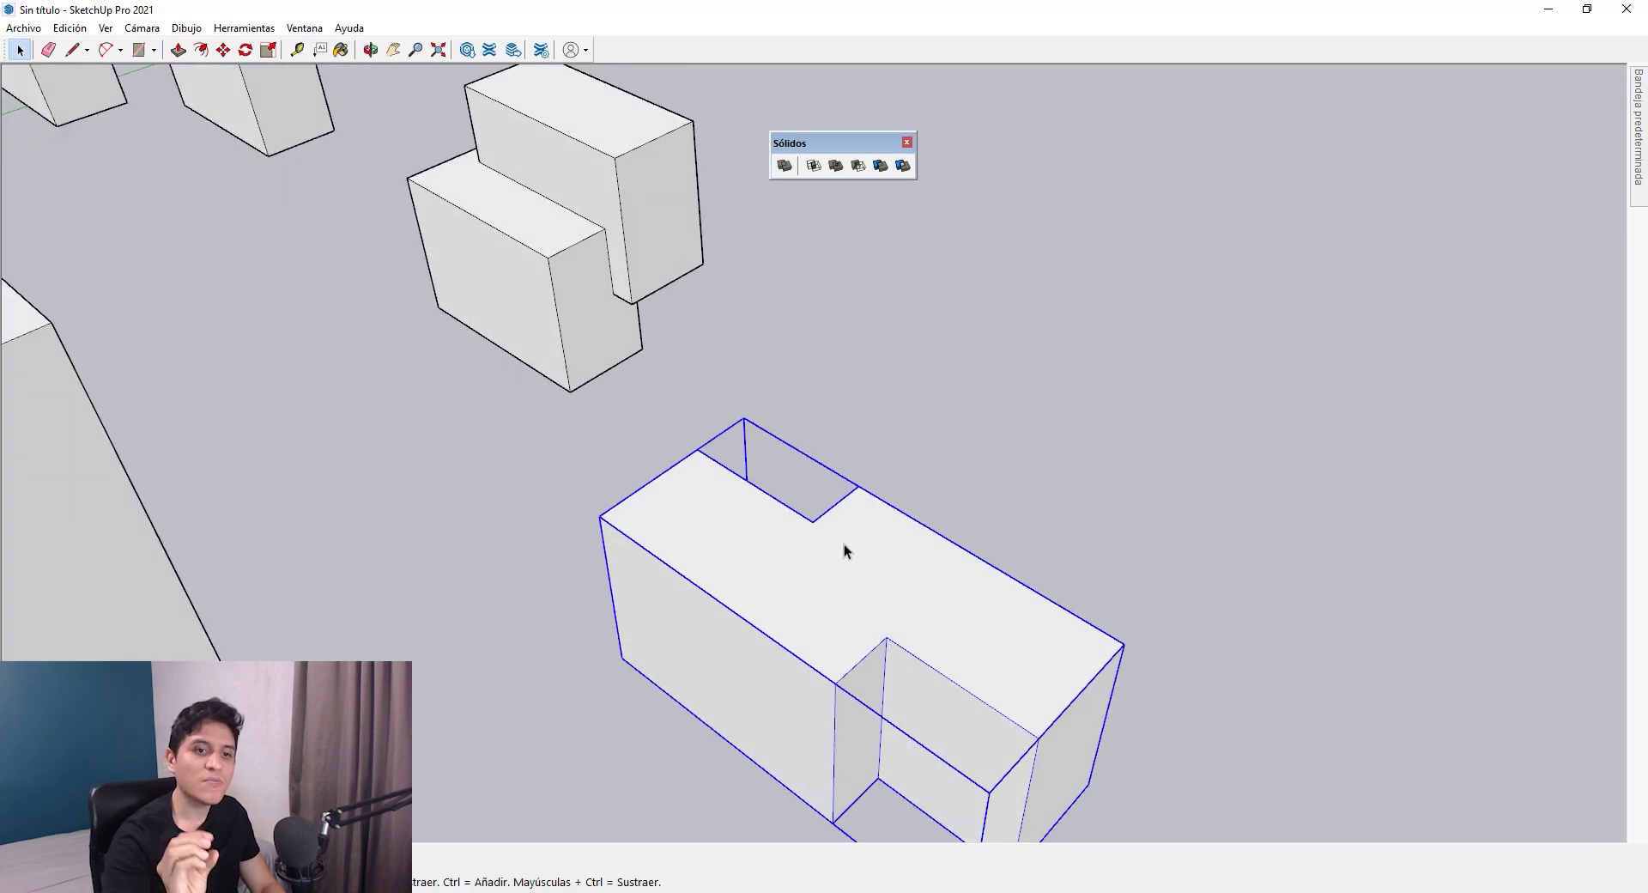
pyautogui.moveTo(813, 618); pyautogui.dragTo(898, 578, button='middle')
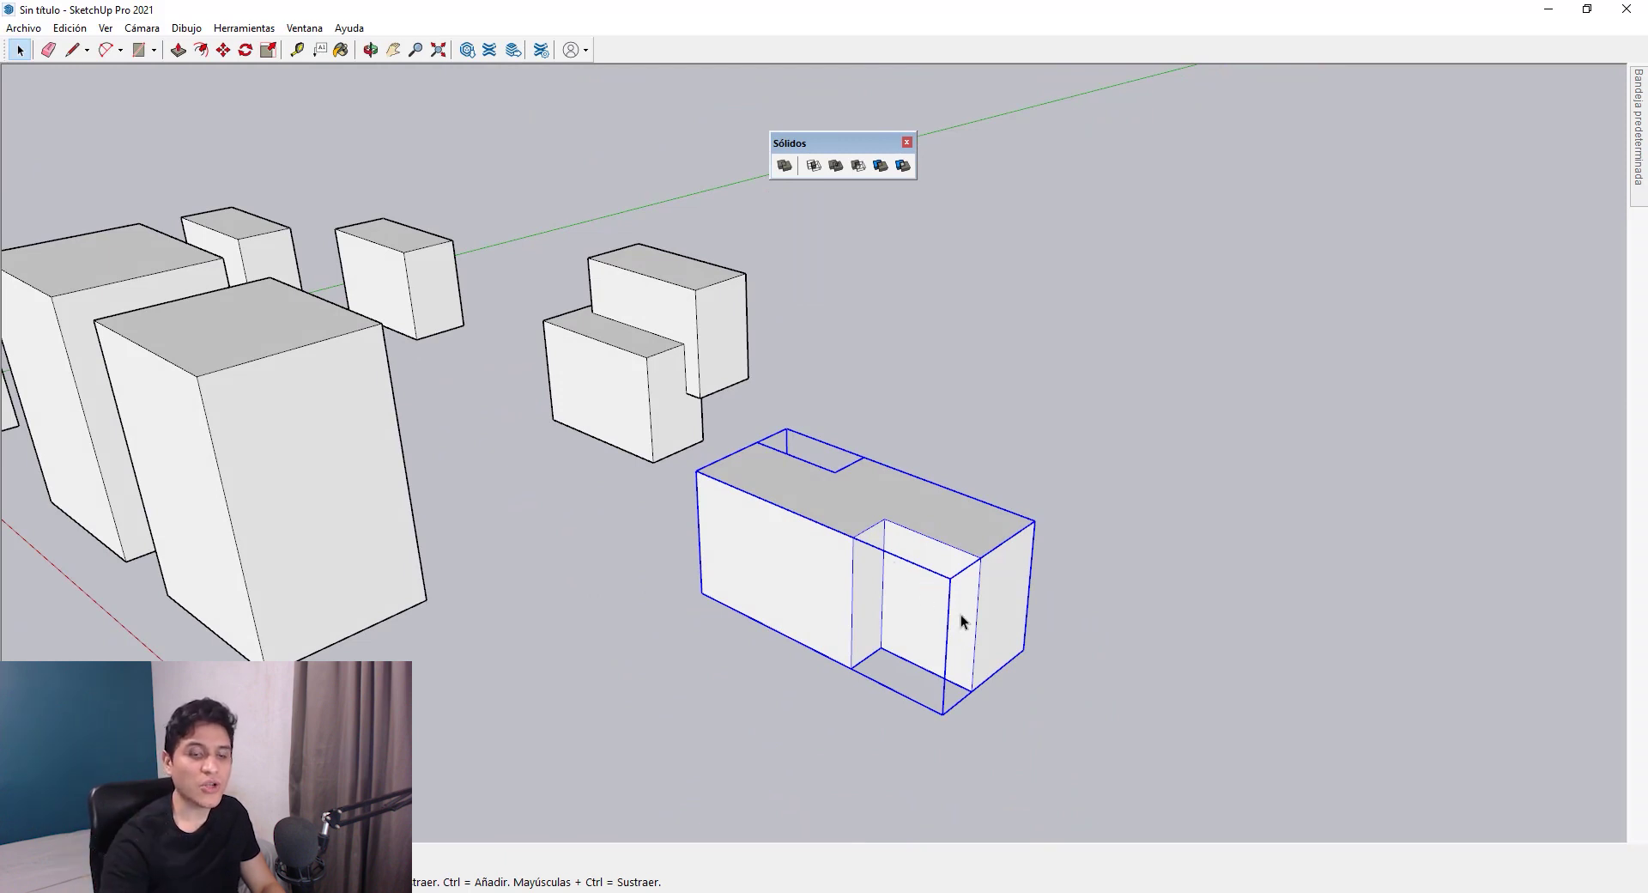
pyautogui.scroll(3, 847, 493)
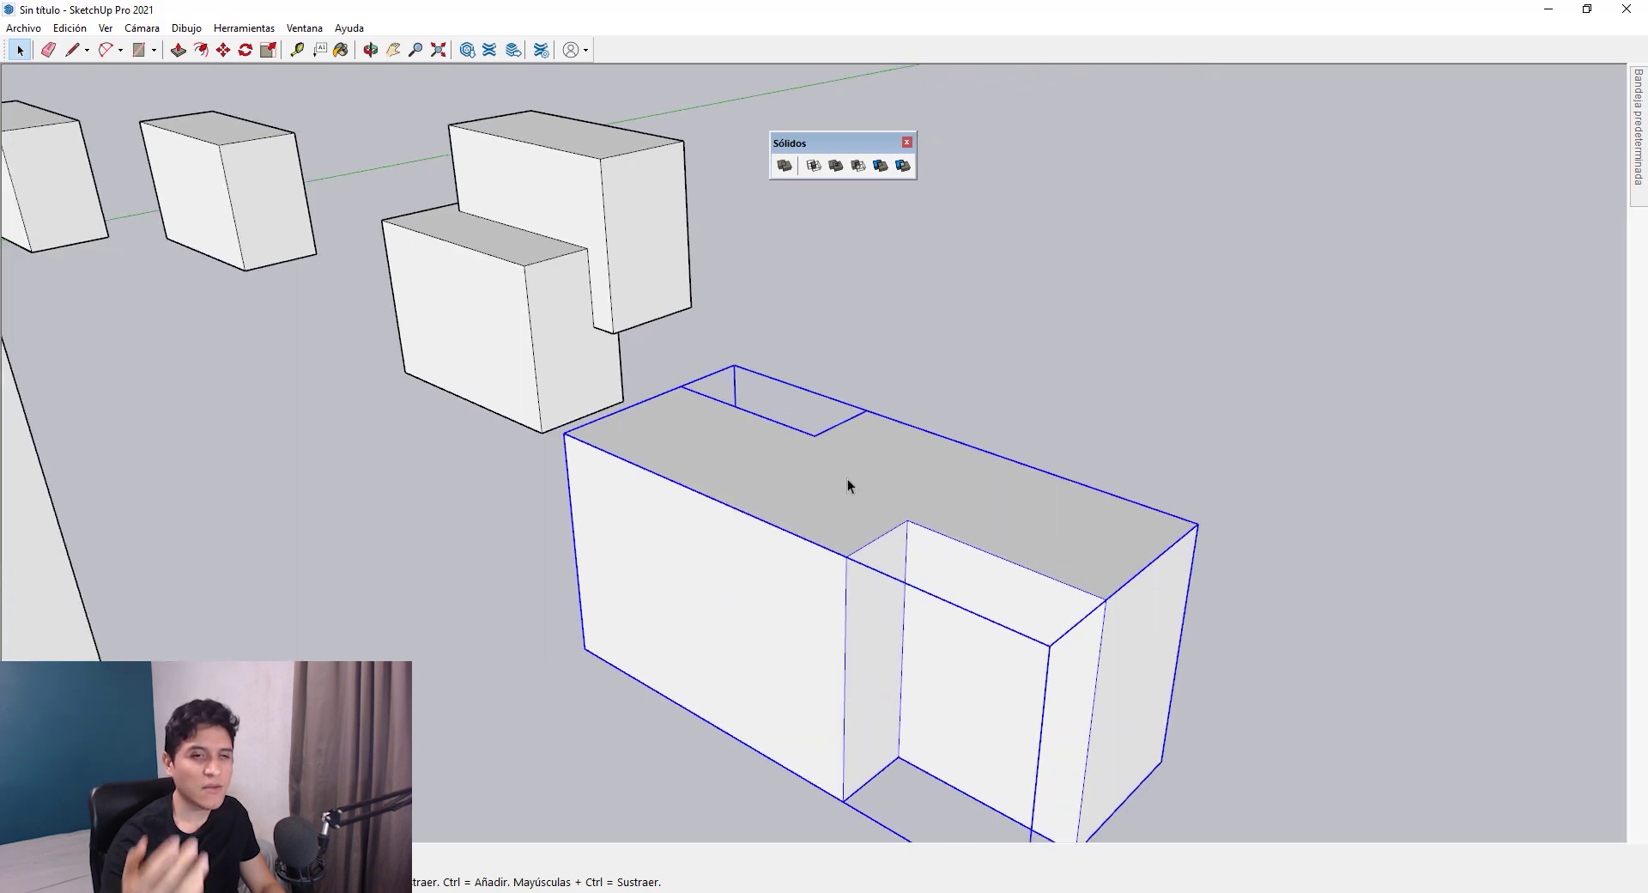
pyautogui.moveTo(847, 477); pyautogui.dragTo(738, 508, button='middle')
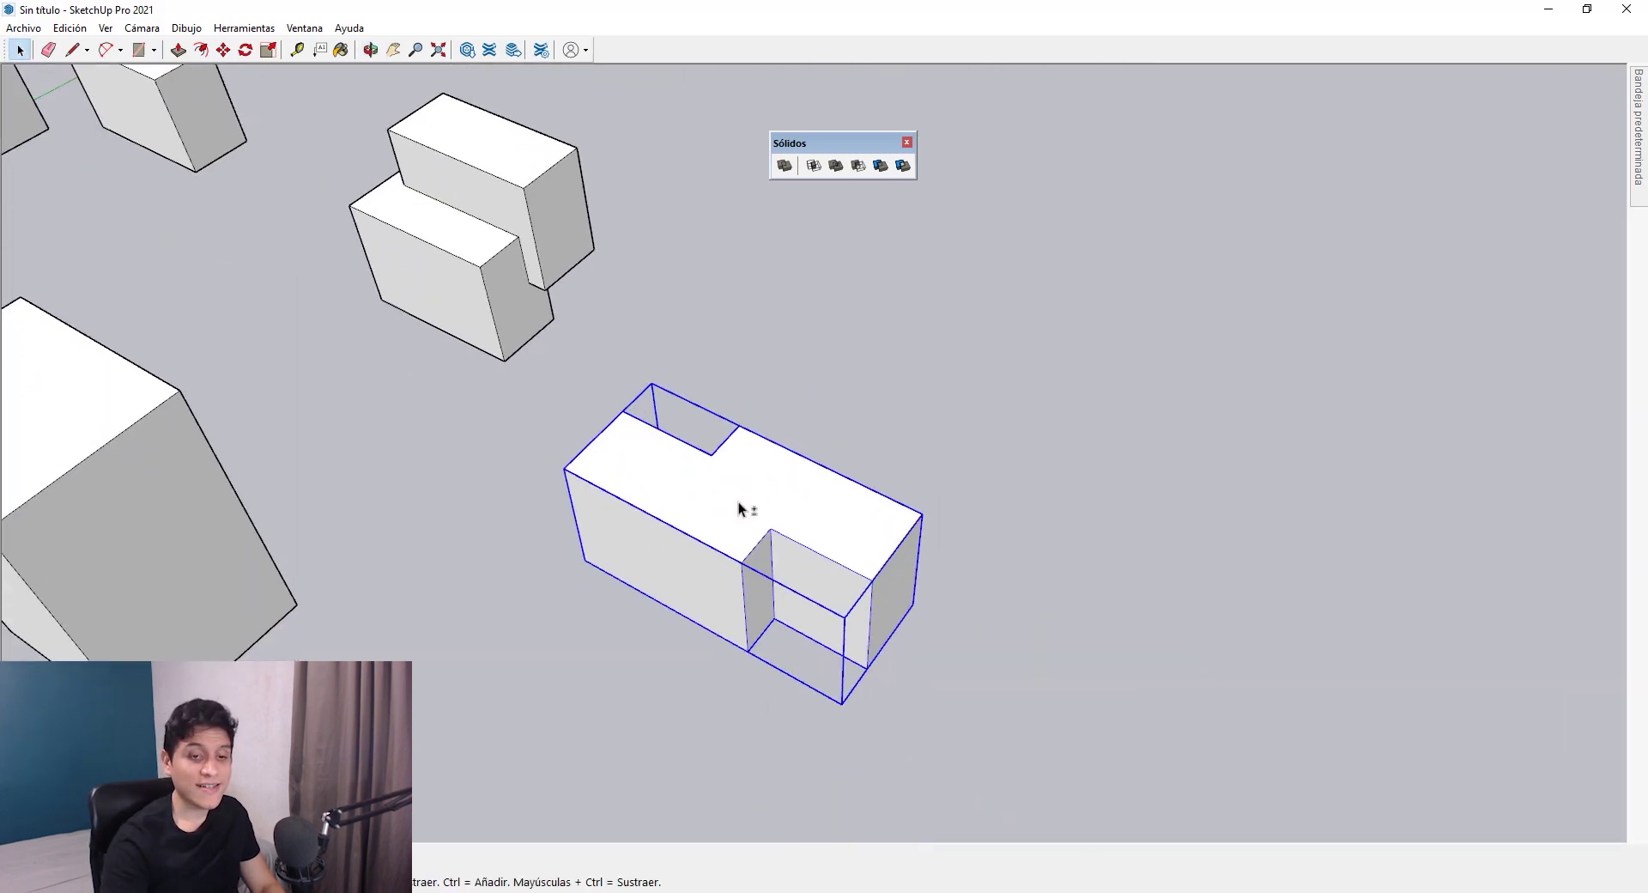
# - Copy the two separate boxes beside the human figure to the empty area beyond the joined solid
pyautogui.scroll(-5, 756, 515)
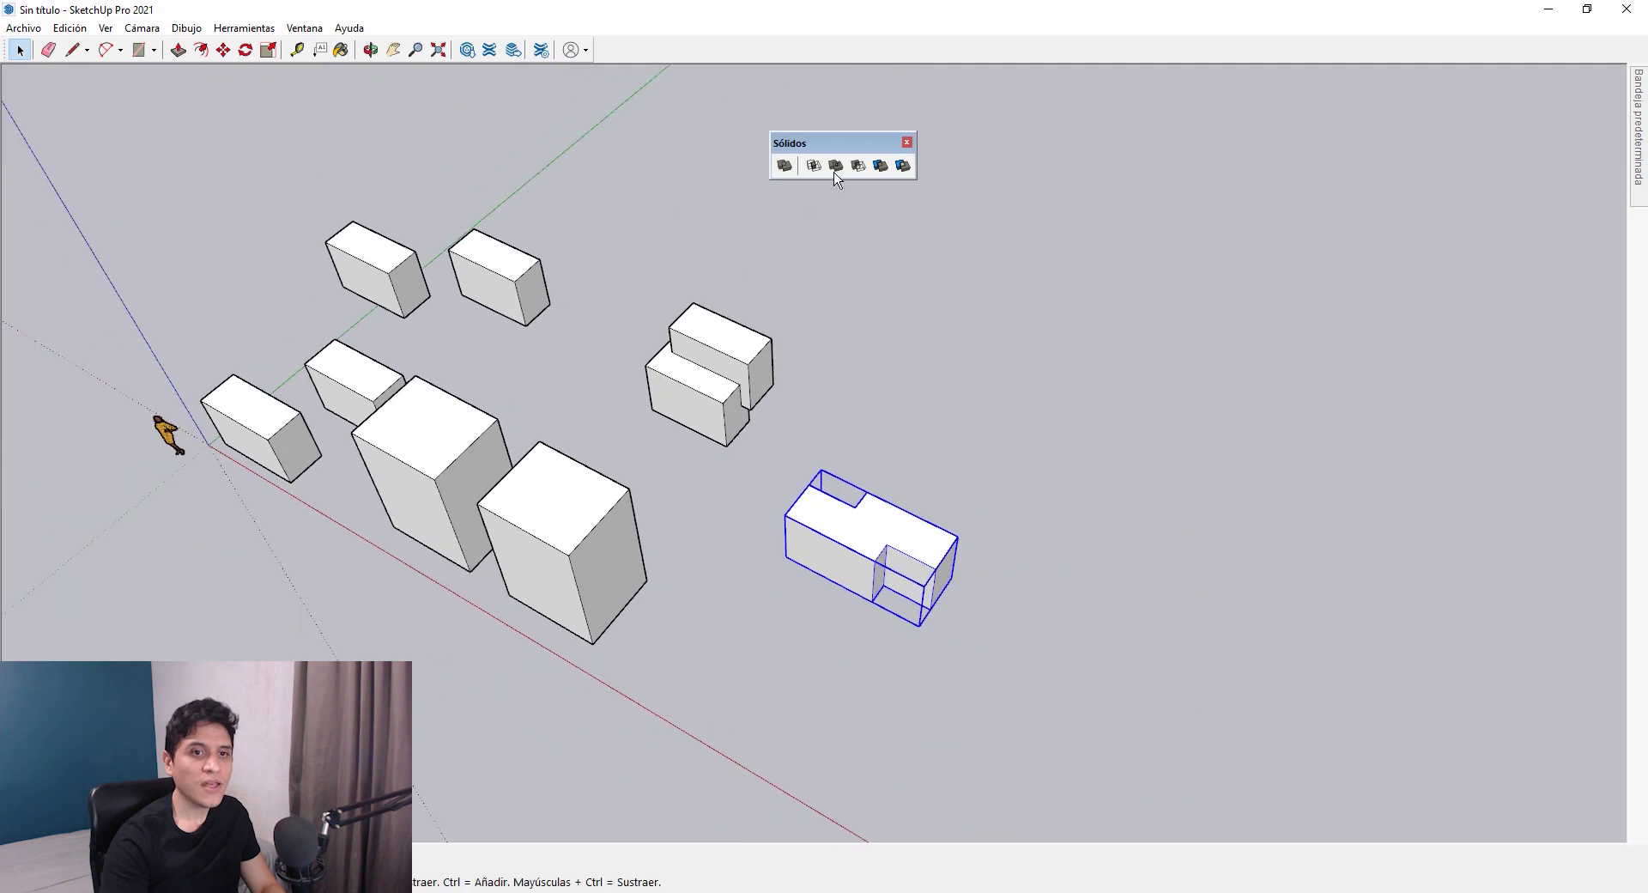
pyautogui.click(249, 424)
pyautogui.keyDown('ctrl'); pyautogui.click(352, 386); pyautogui.keyUp('ctrl')
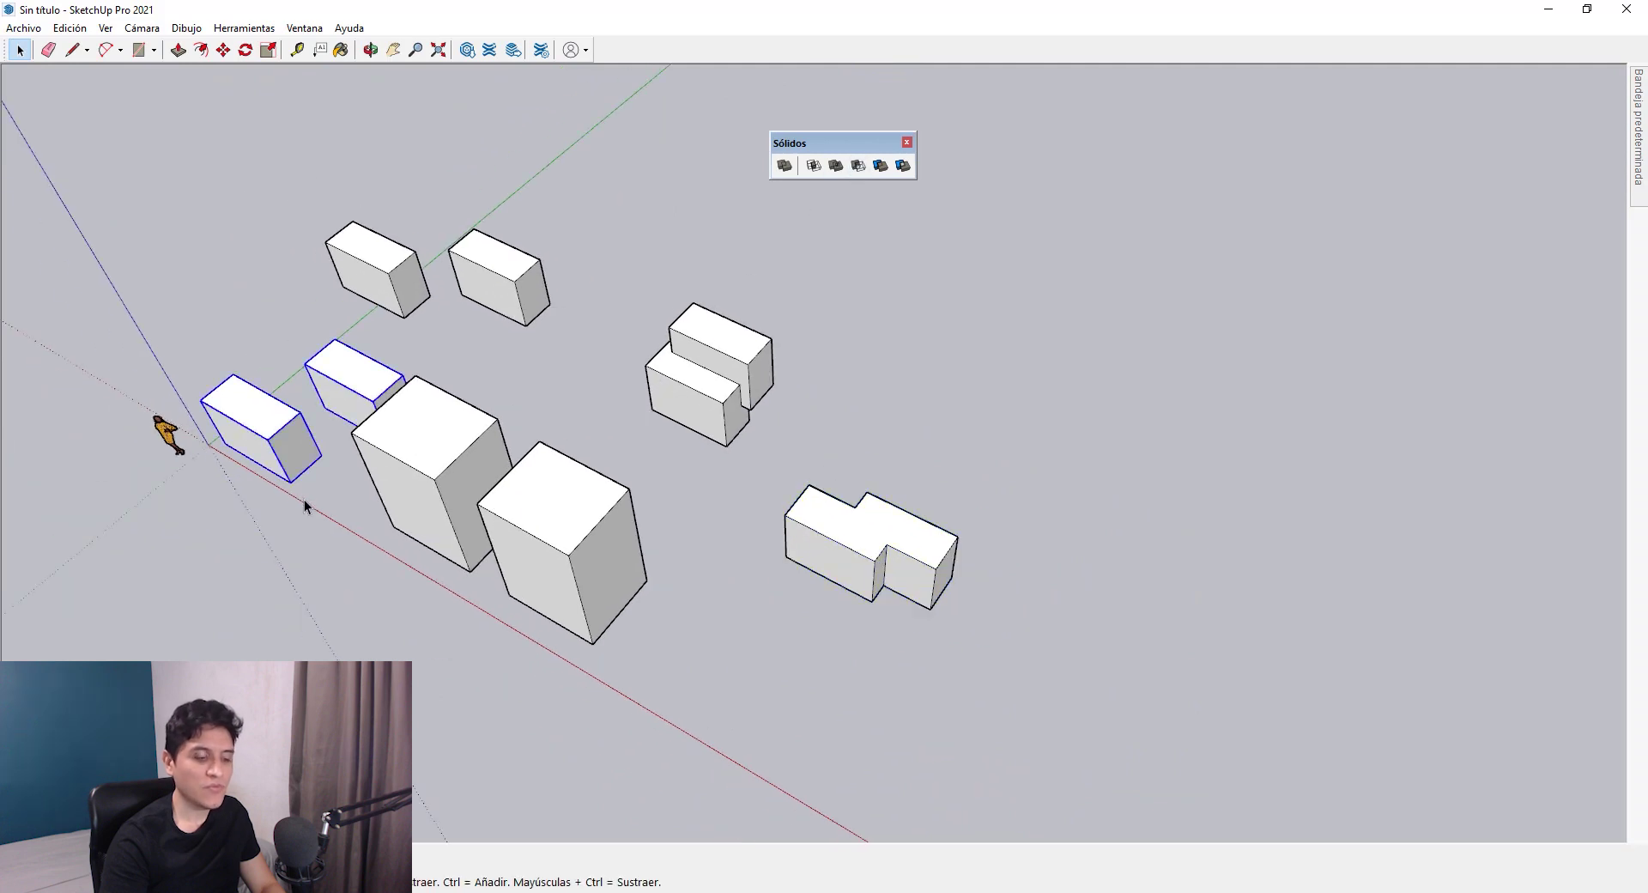
pyautogui.press('m')
pyautogui.click(302, 496)
pyautogui.moveTo(1115, 512); pyautogui.dragTo(1016, 454)
pyautogui.click(1015, 453)
pyautogui.scroll(3, 1015, 453)
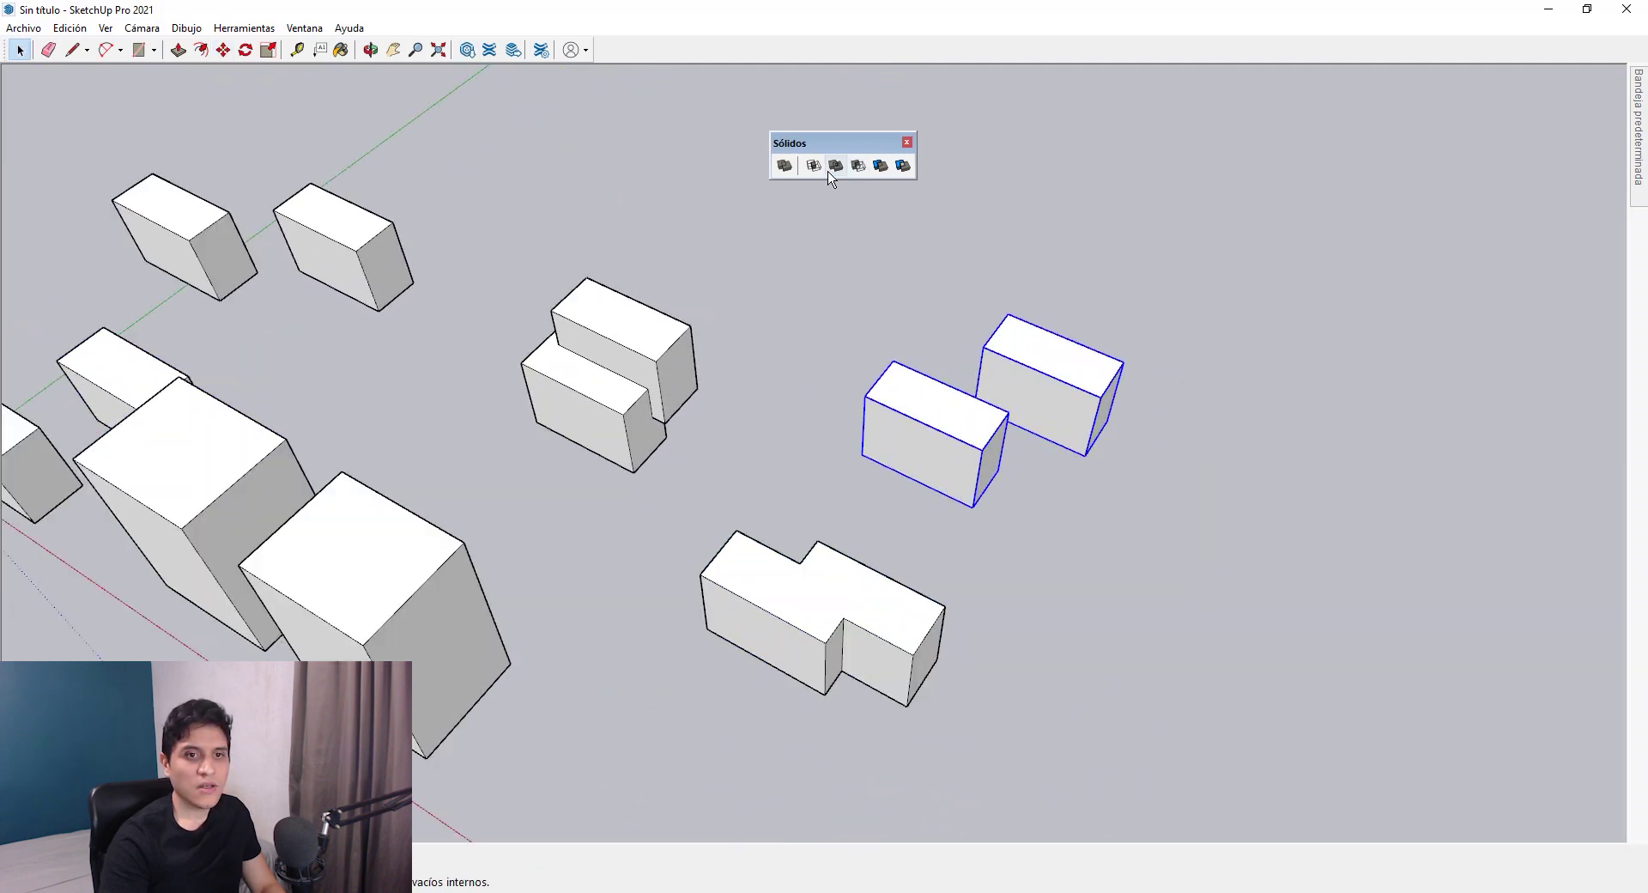
pyautogui.press('space')
# - Move the rear box of the new pair so that it partly overlaps a corner of the other box
pyautogui.click(1047, 404)
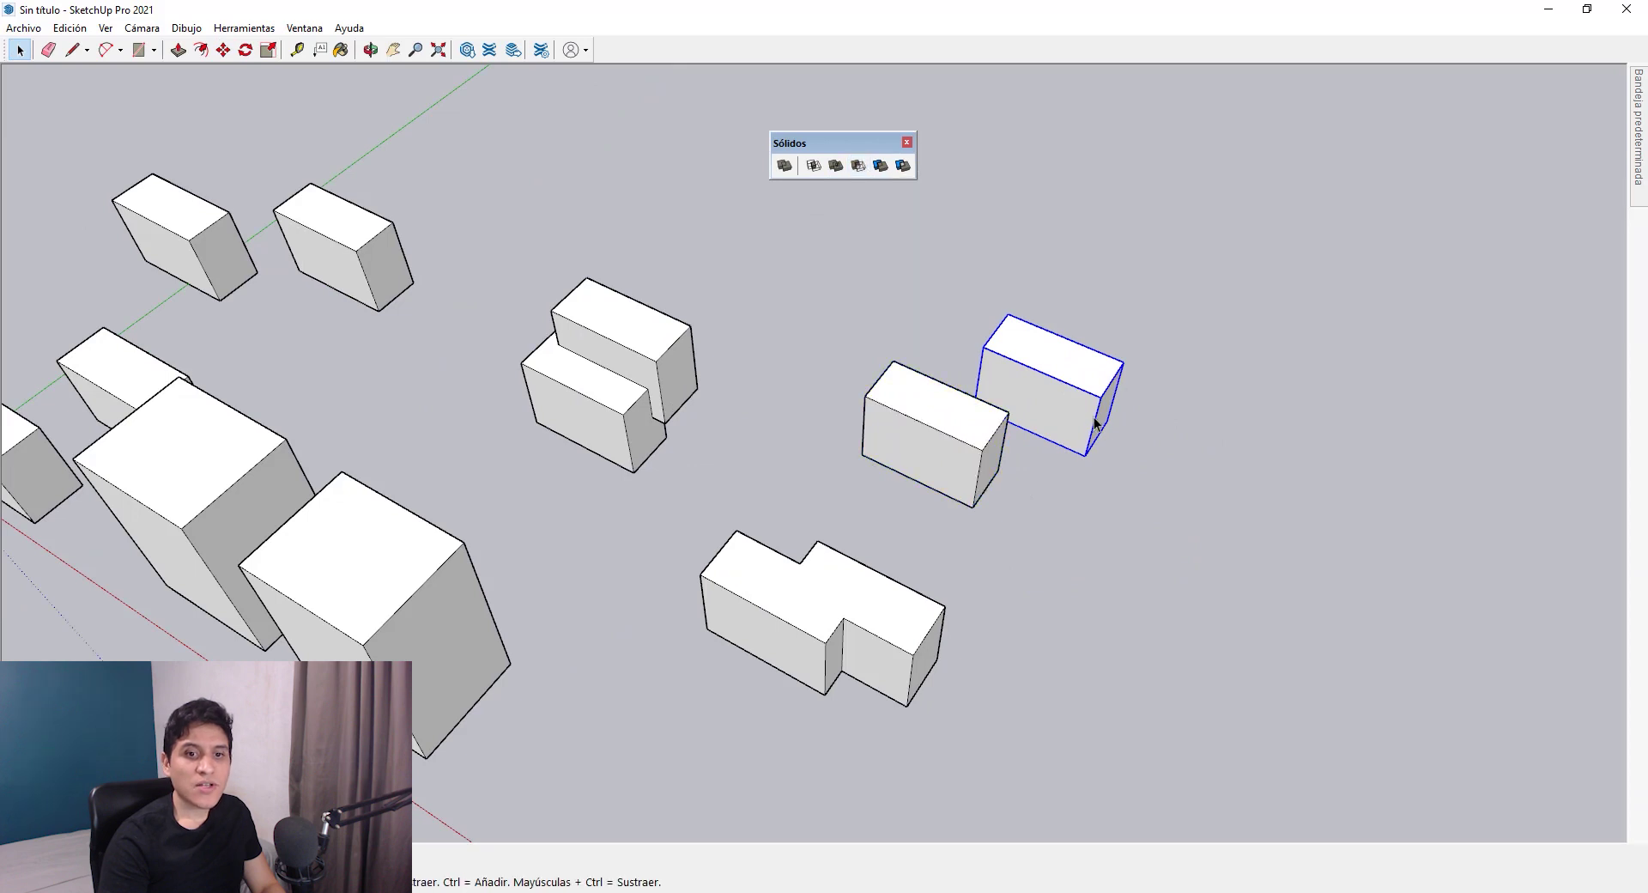
pyautogui.moveTo(1055, 480); pyautogui.dragTo(1070, 493, button='middle')
pyautogui.press('m')
pyautogui.click(1071, 493)
pyautogui.press('space')
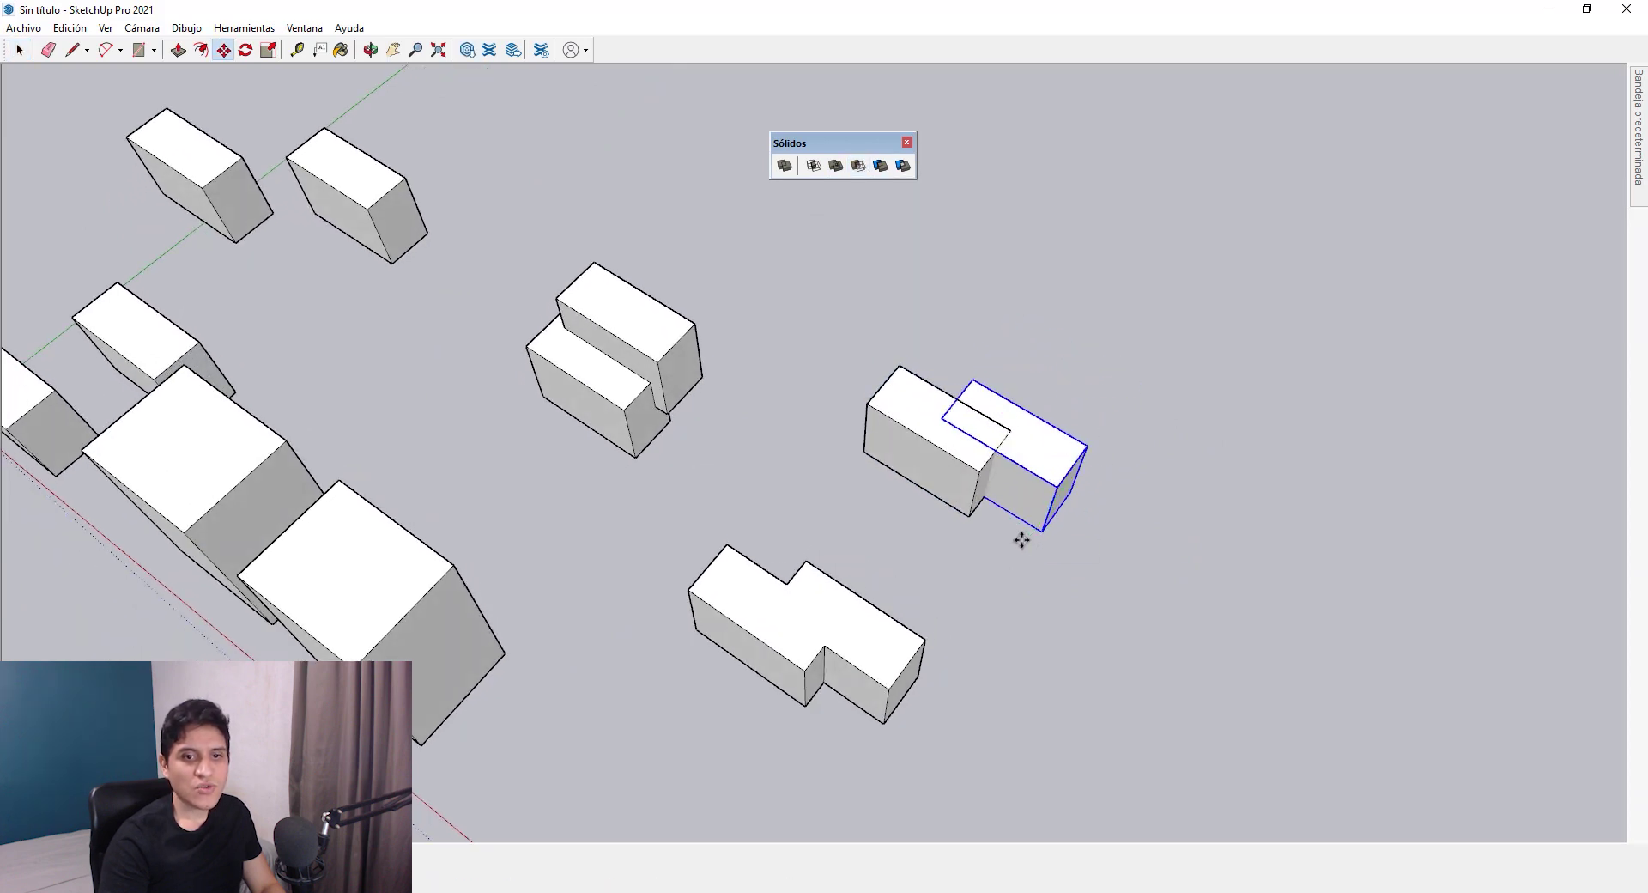
# - Subtract one overlapping box from the other with the solid Subtract tool, inspect the corner notch, and undo the operation
pyautogui.scroll(5, 1019, 538)
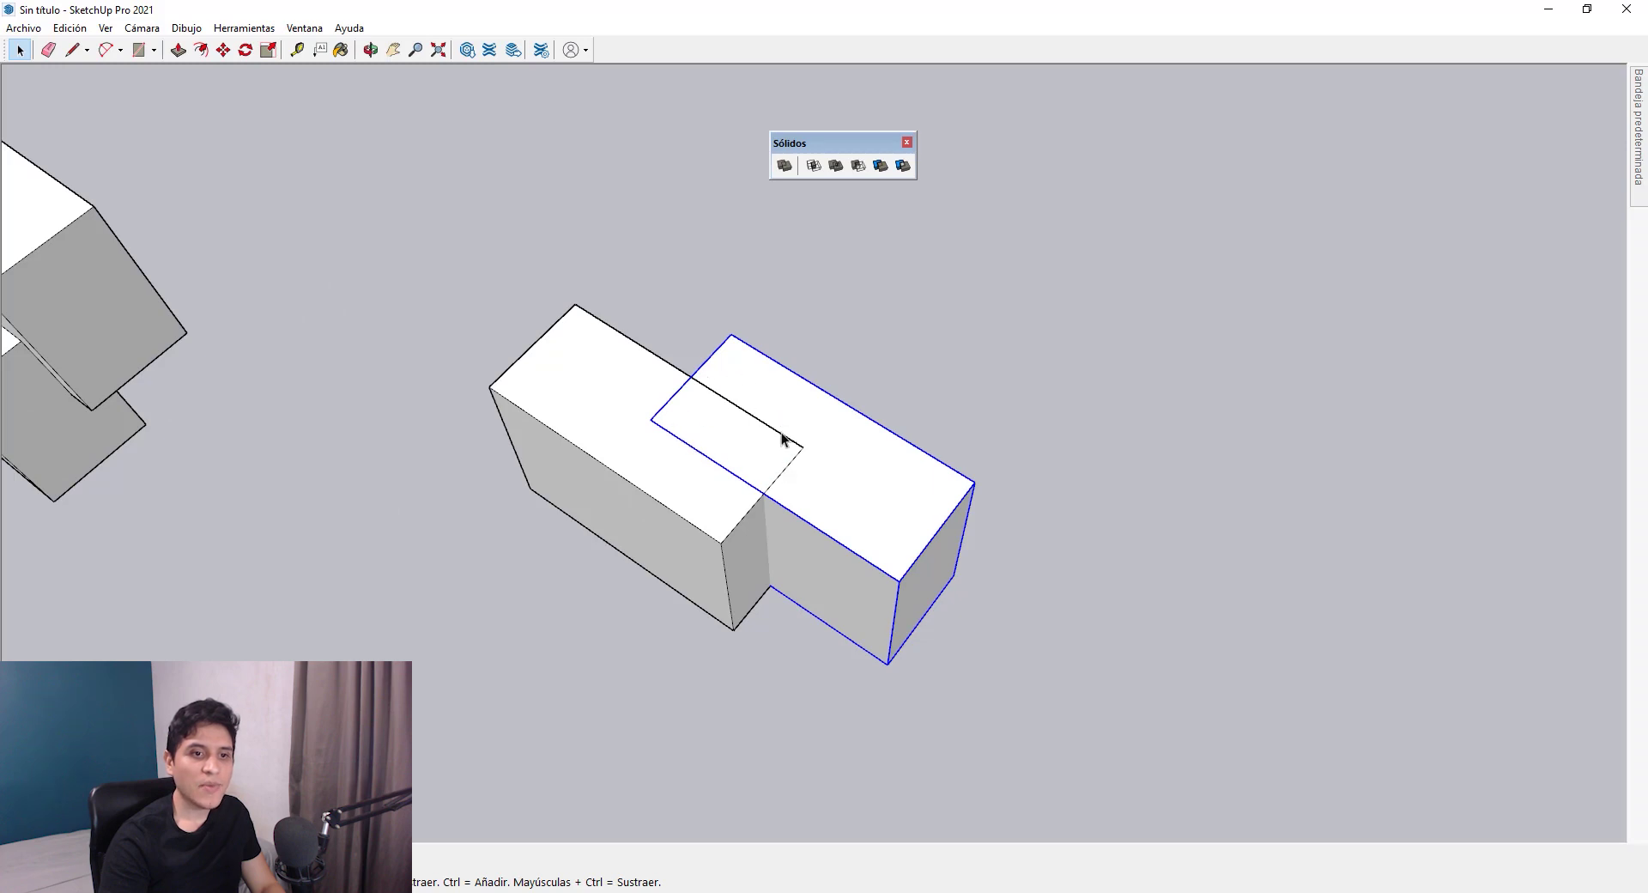
pyautogui.scroll(2, 764, 442)
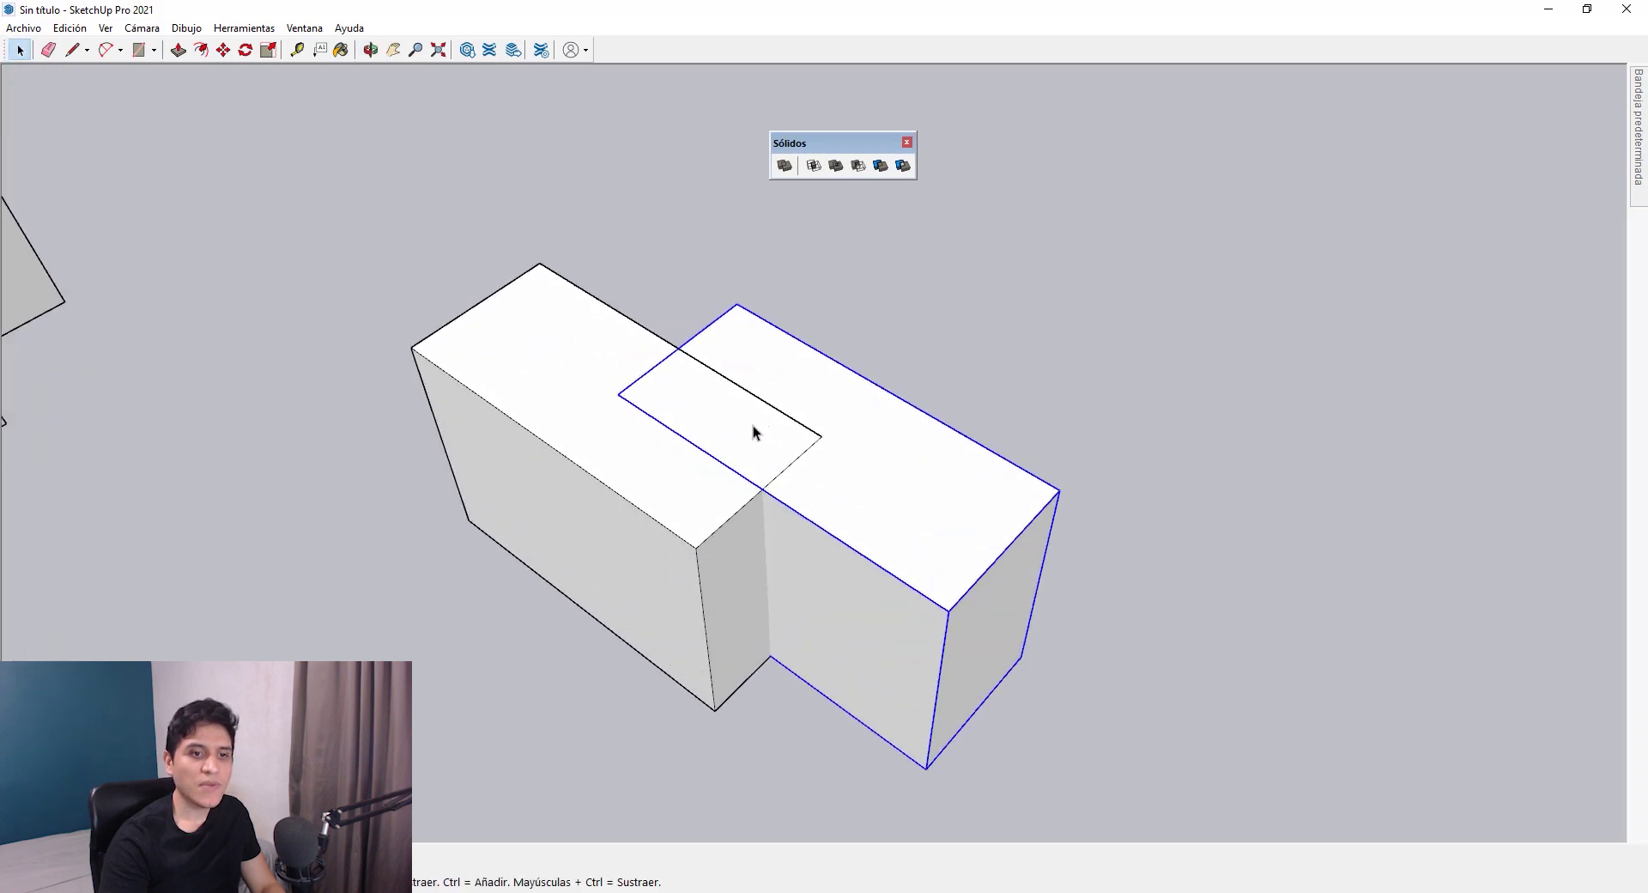
pyautogui.click(625, 292)
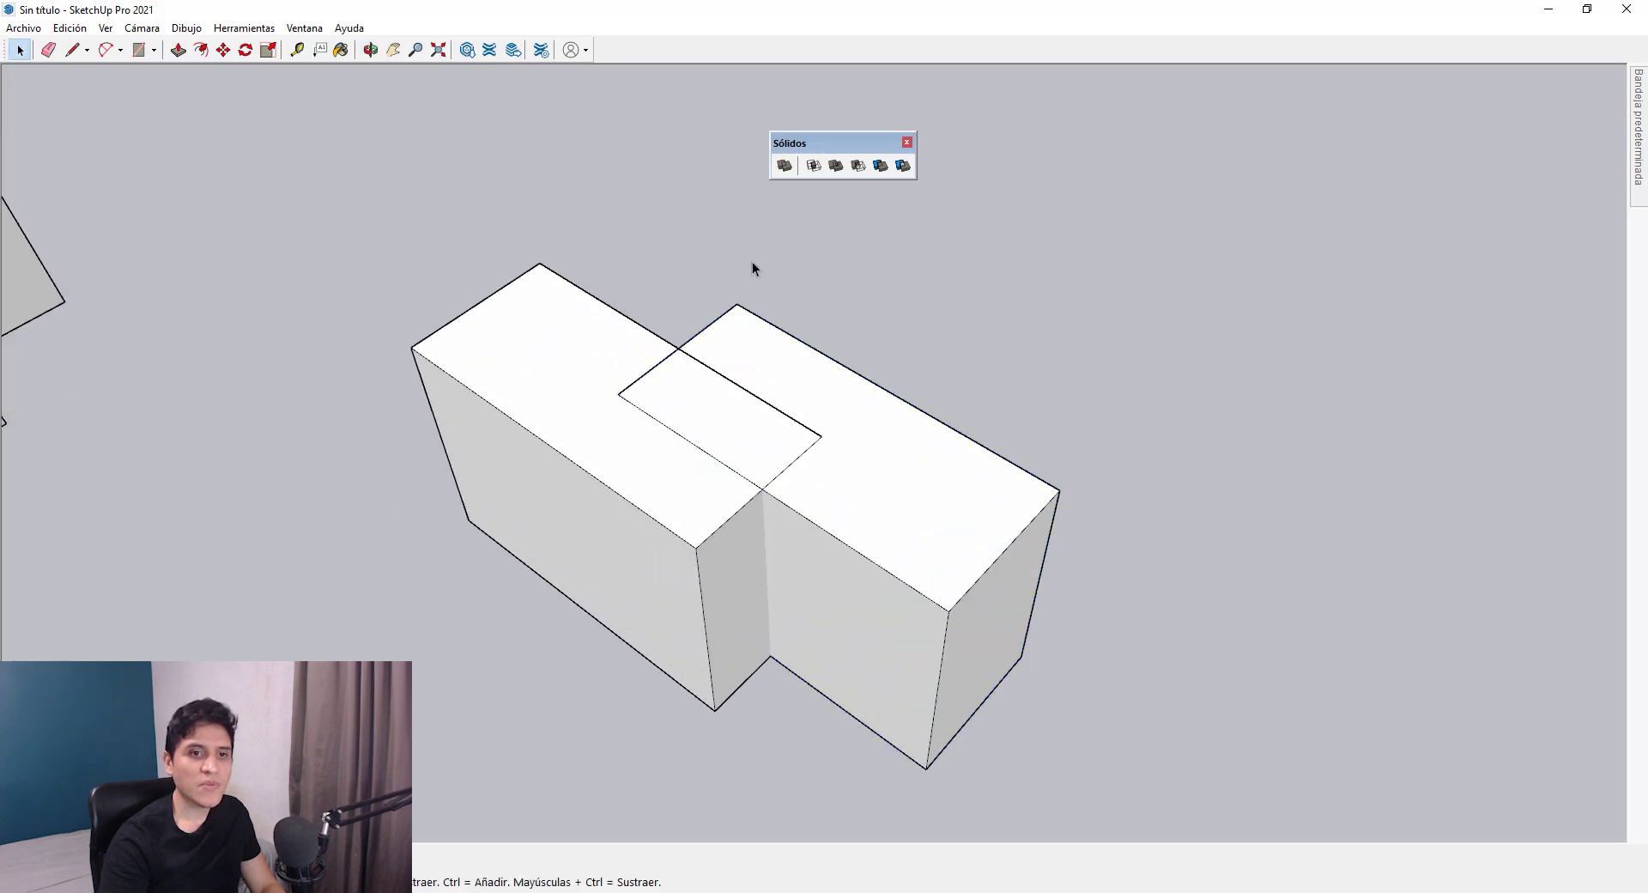
pyautogui.click(858, 165)
pyautogui.click(872, 394)
pyautogui.click(583, 408)
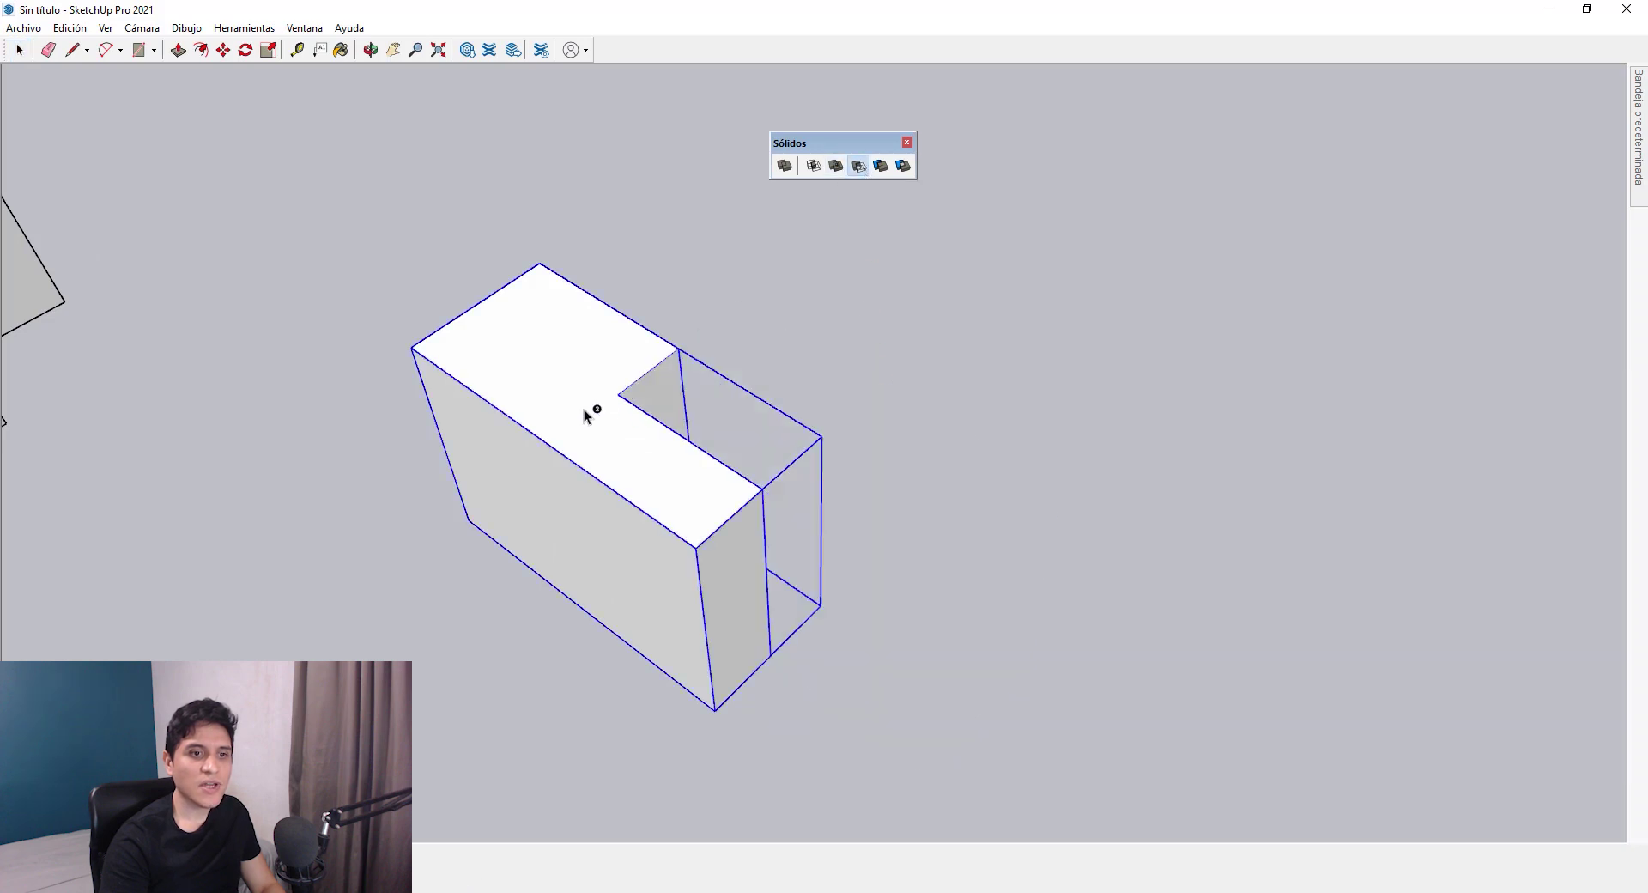
pyautogui.moveTo(729, 409); pyautogui.dragTo(791, 352, button='middle')
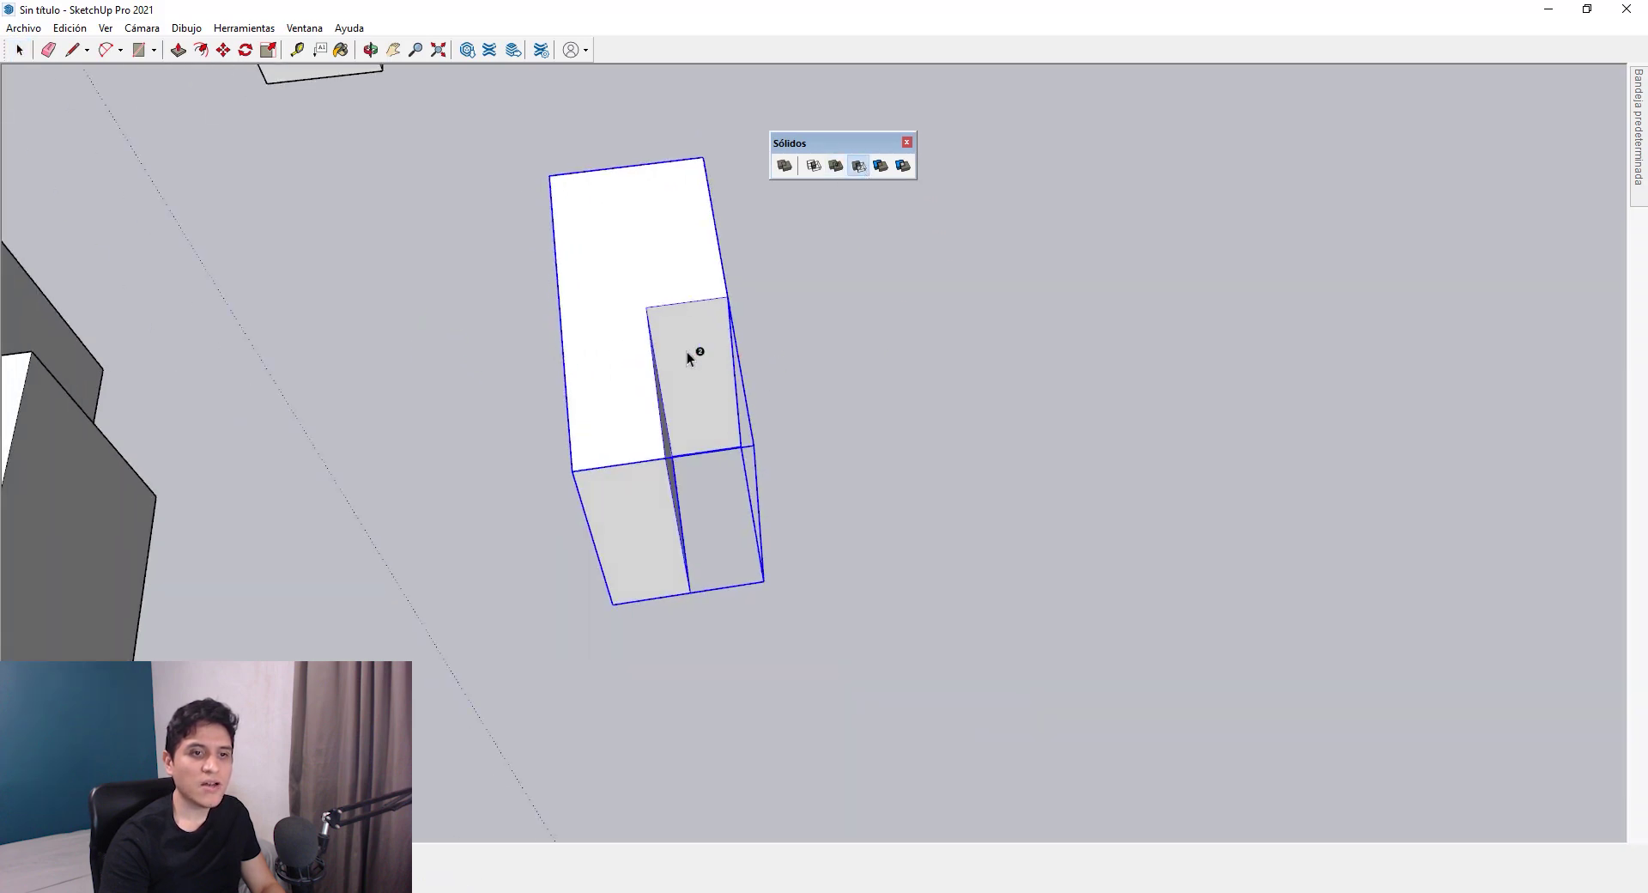
pyautogui.moveTo(687, 352); pyautogui.dragTo(639, 270, button='middle')
pyautogui.scroll(-3, 736, 489)
pyautogui.hotkey('ctrl', 'z')
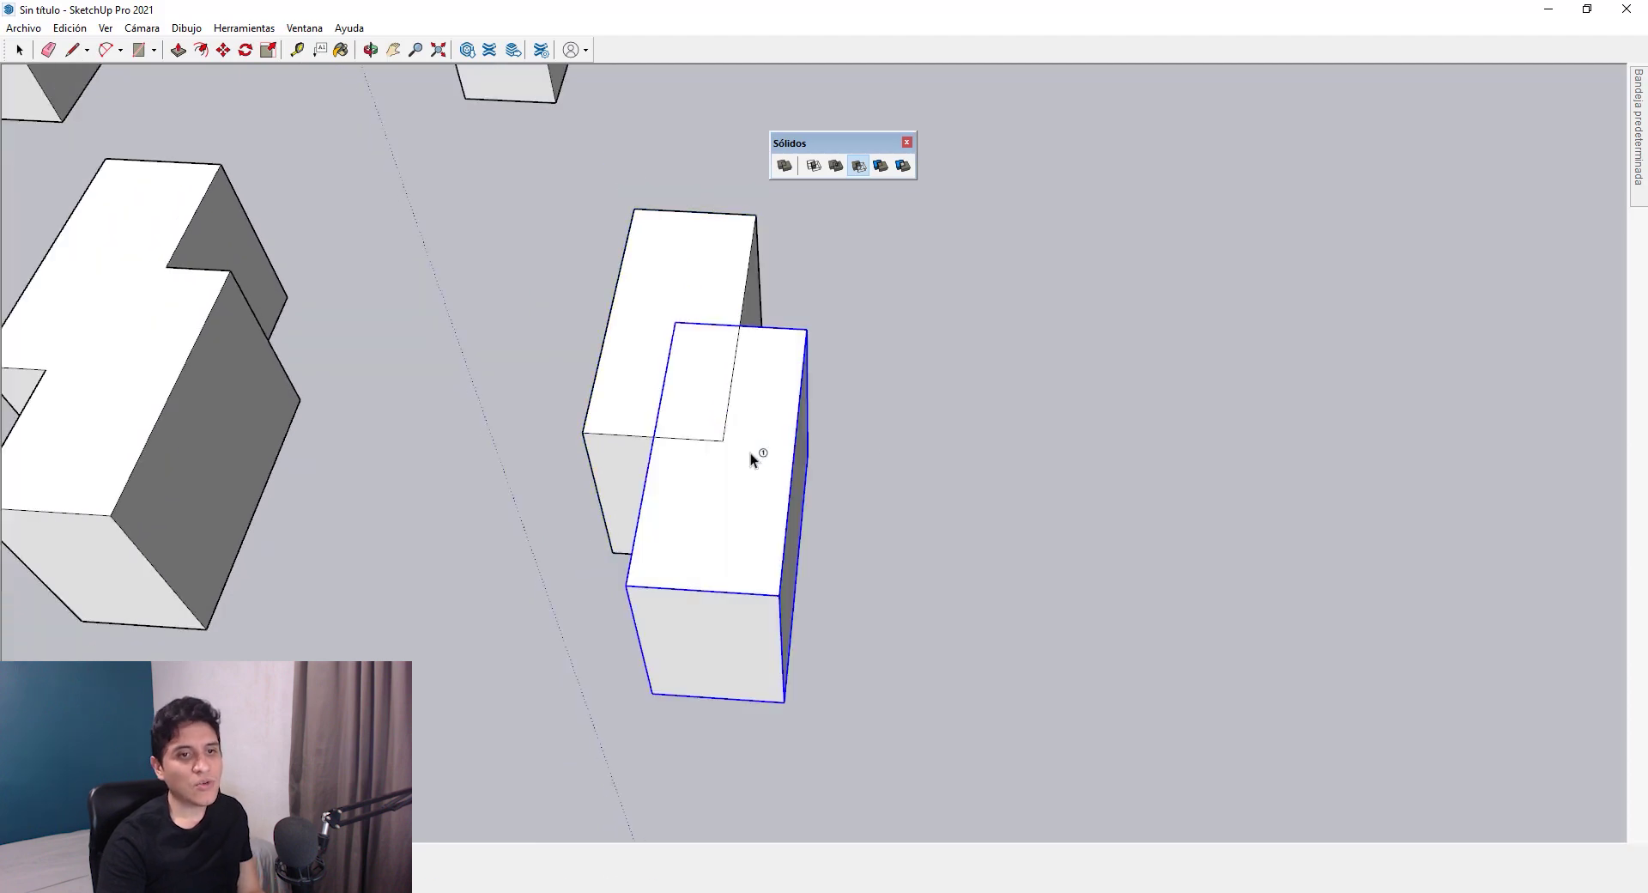
# - Draw a circle on the ground beside the overlapping boxes and extrude it with Push/Pull into a cylinder taller than the boxes
pyautogui.keyDown('shift'); pyautogui.moveTo(908, 424); pyautogui.dragTo(539, 418, button='middle'); pyautogui.keyUp('shift')
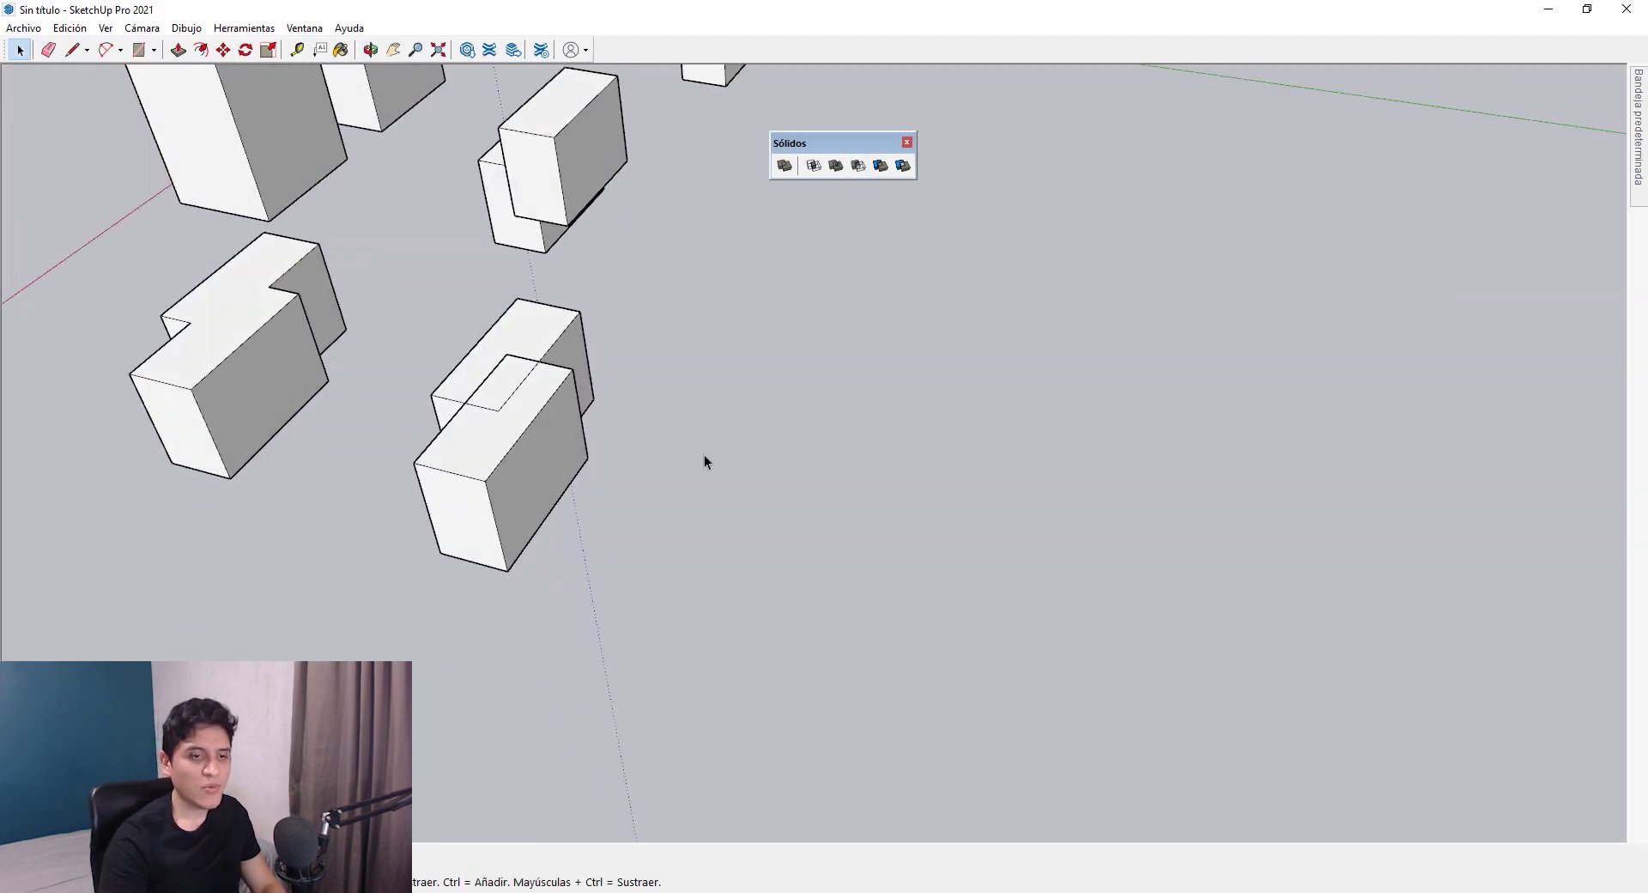
pyautogui.press('c')
pyautogui.press('space')
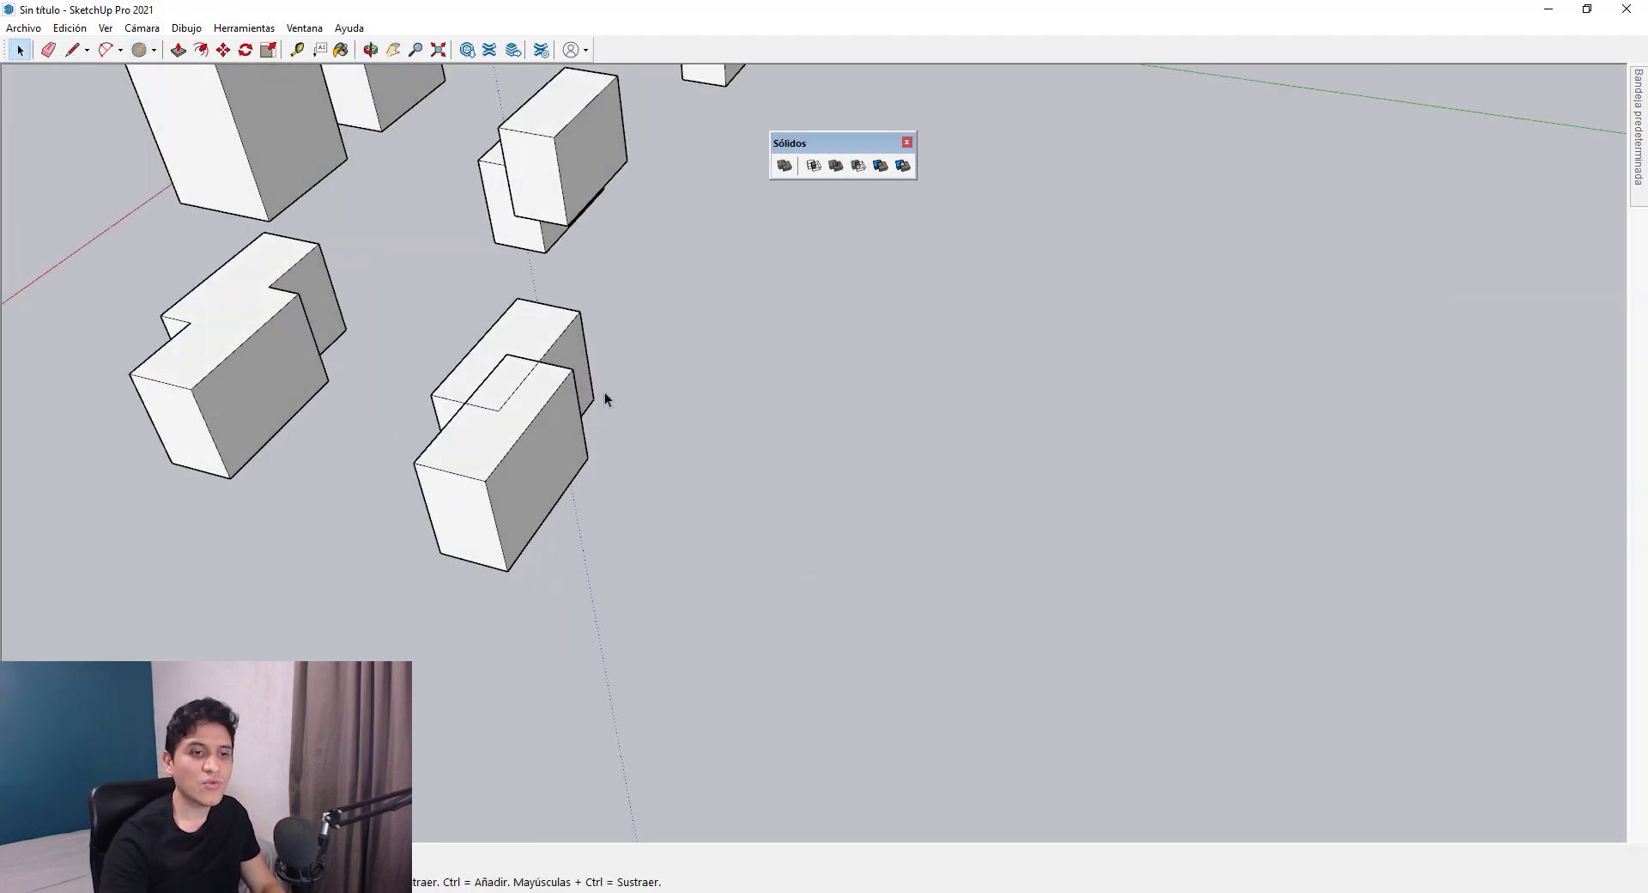
pyautogui.press('c')
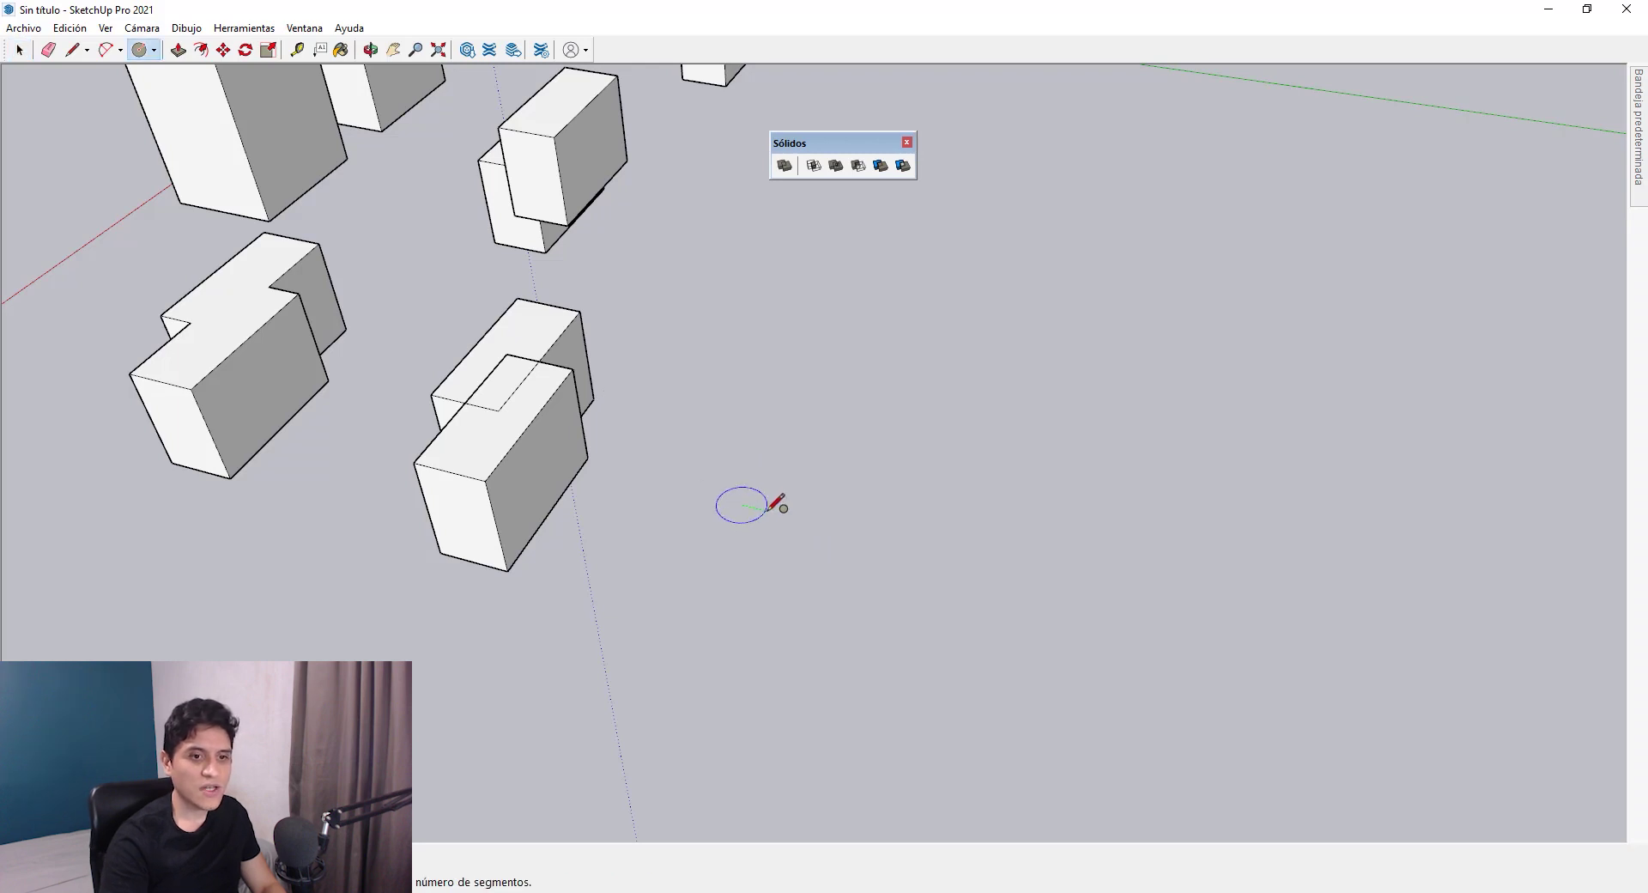
pyautogui.click(766, 508)
pyautogui.press('p')
pyautogui.moveTo(761, 501); pyautogui.dragTo(729, 382)
# - Delete the front box of the overlapping pair next to the cylinder
pyautogui.moveTo(728, 382); pyautogui.dragTo(871, 499, button='middle')
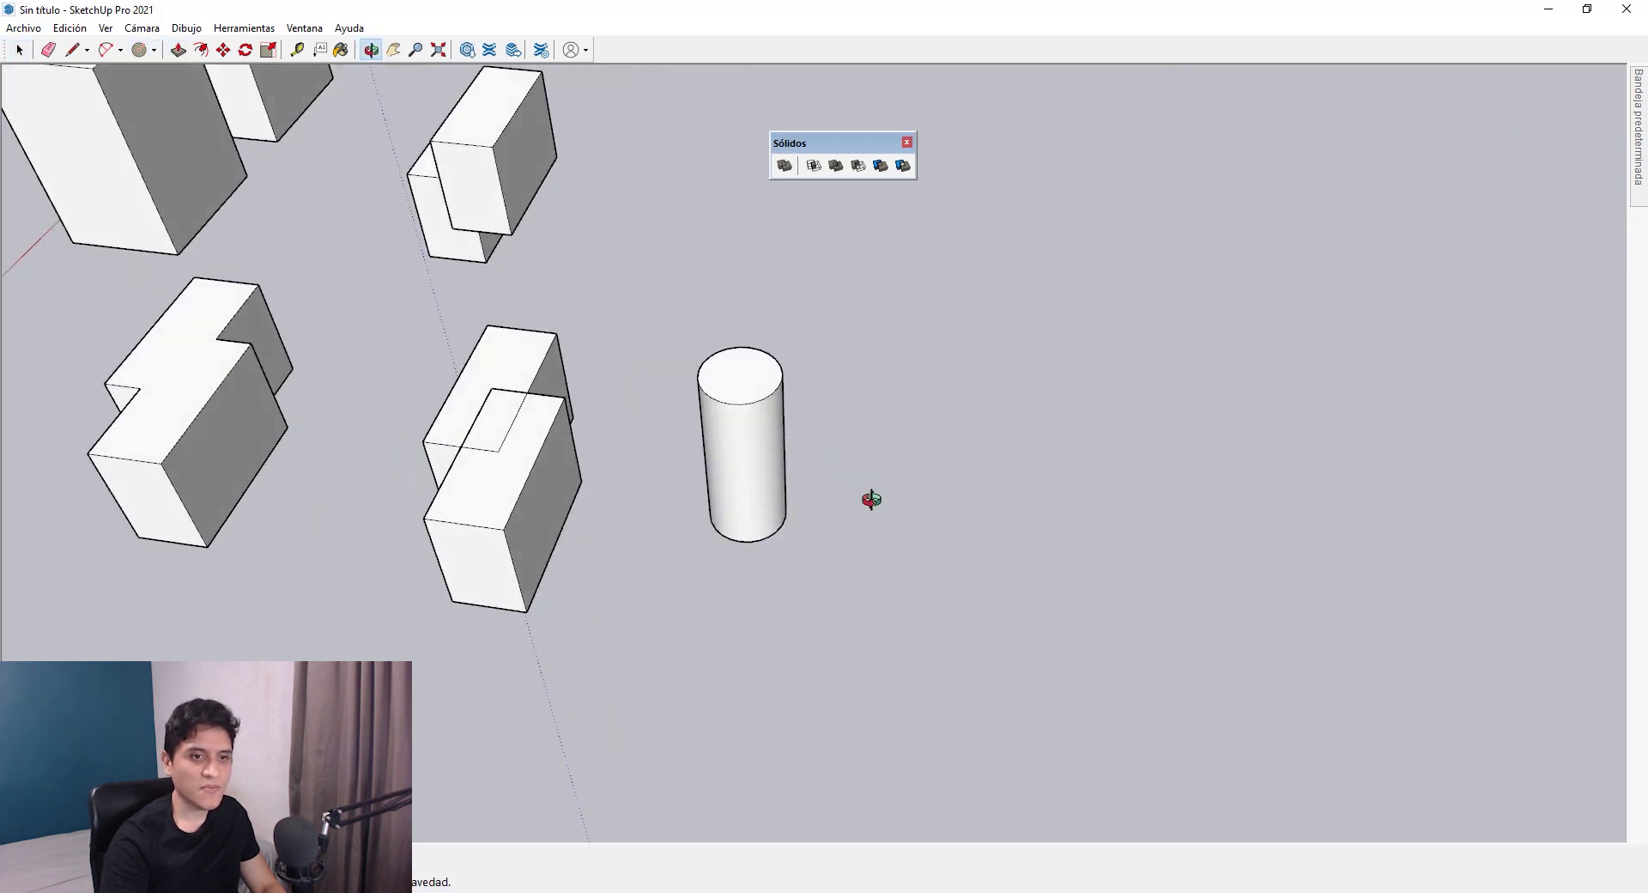
pyautogui.moveTo(871, 499); pyautogui.dragTo(554, 547)
pyautogui.press('space')
pyautogui.click(515, 523)
pyautogui.press('Delete')
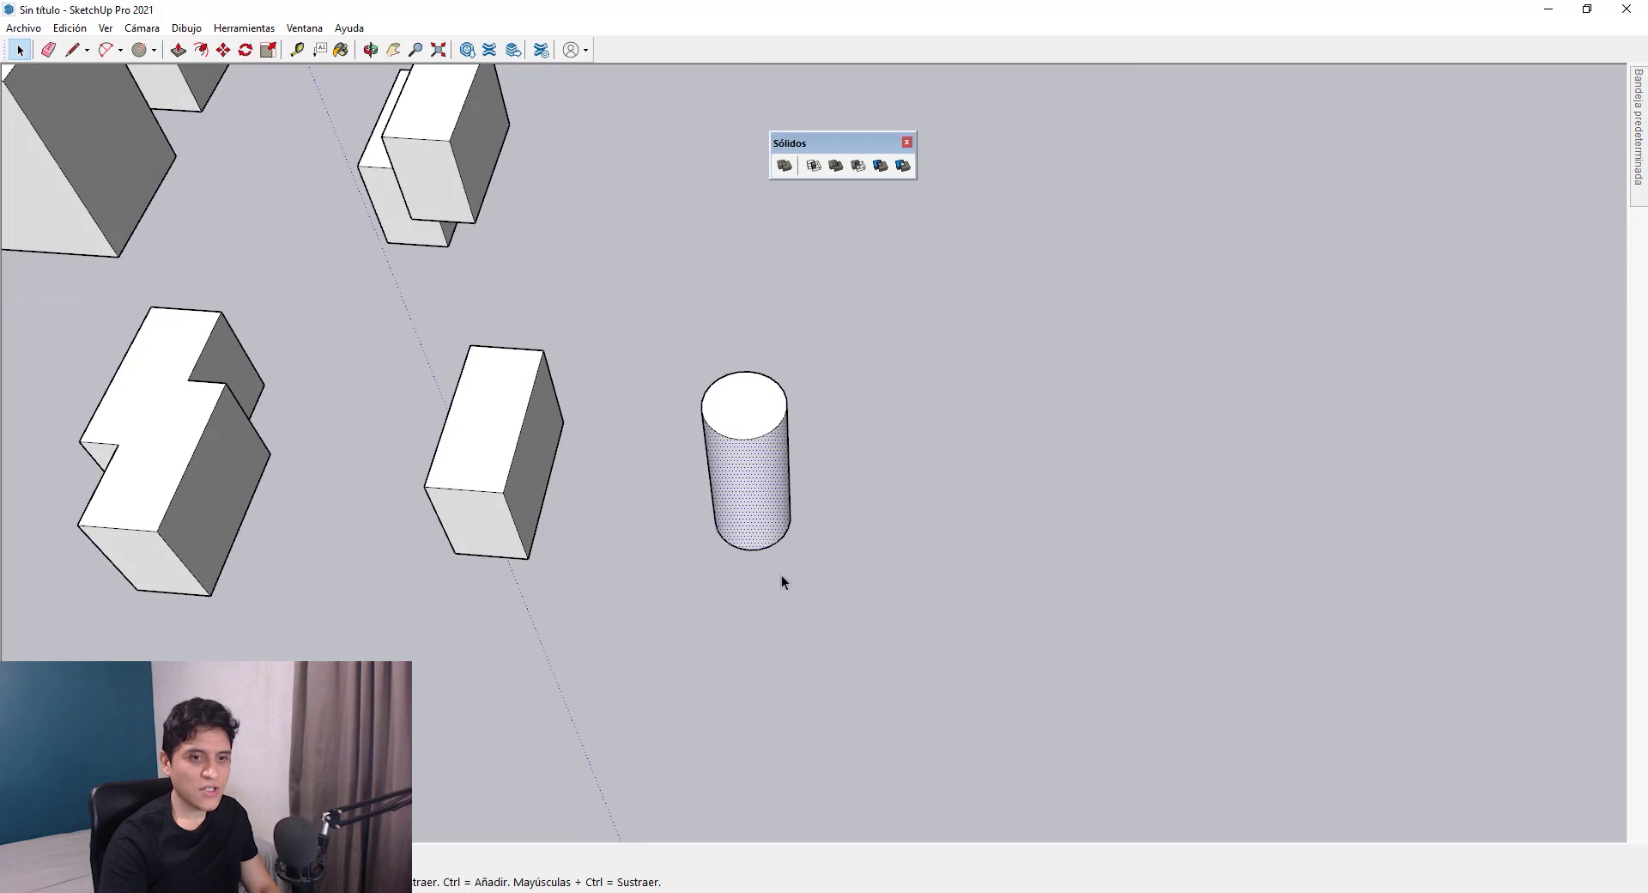
# - Group all the cylinder's geometry and open its entity information to check that it is a solid group
pyautogui.tripleClick(760, 519)
pyautogui.hotkey('ctrl', 'g')
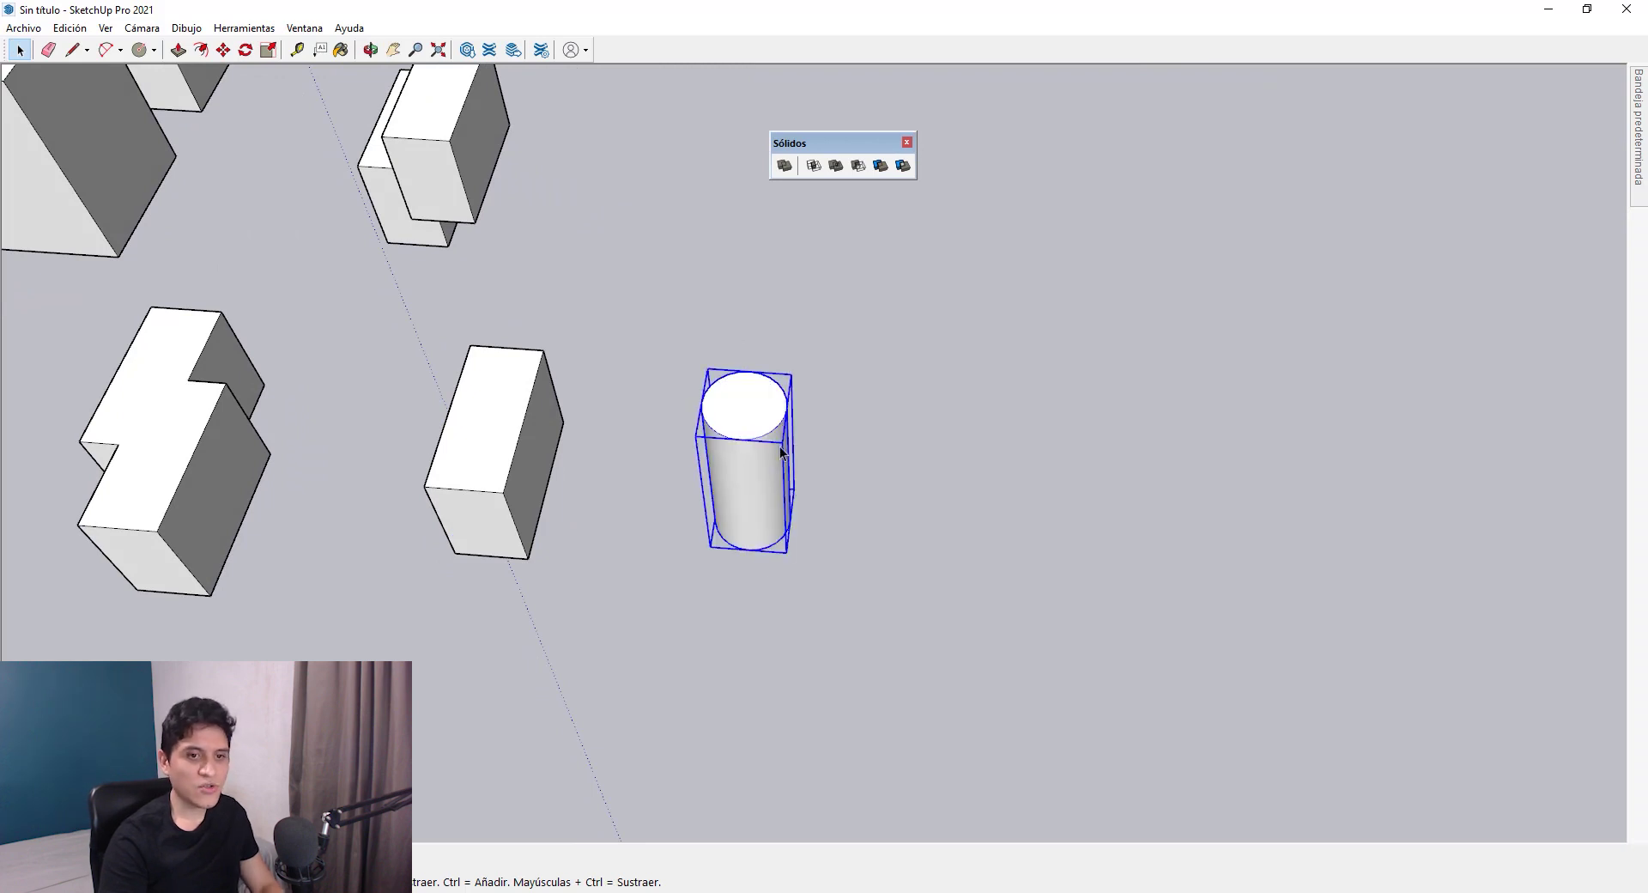
pyautogui.rightClick(781, 449)
pyautogui.click(814, 463)
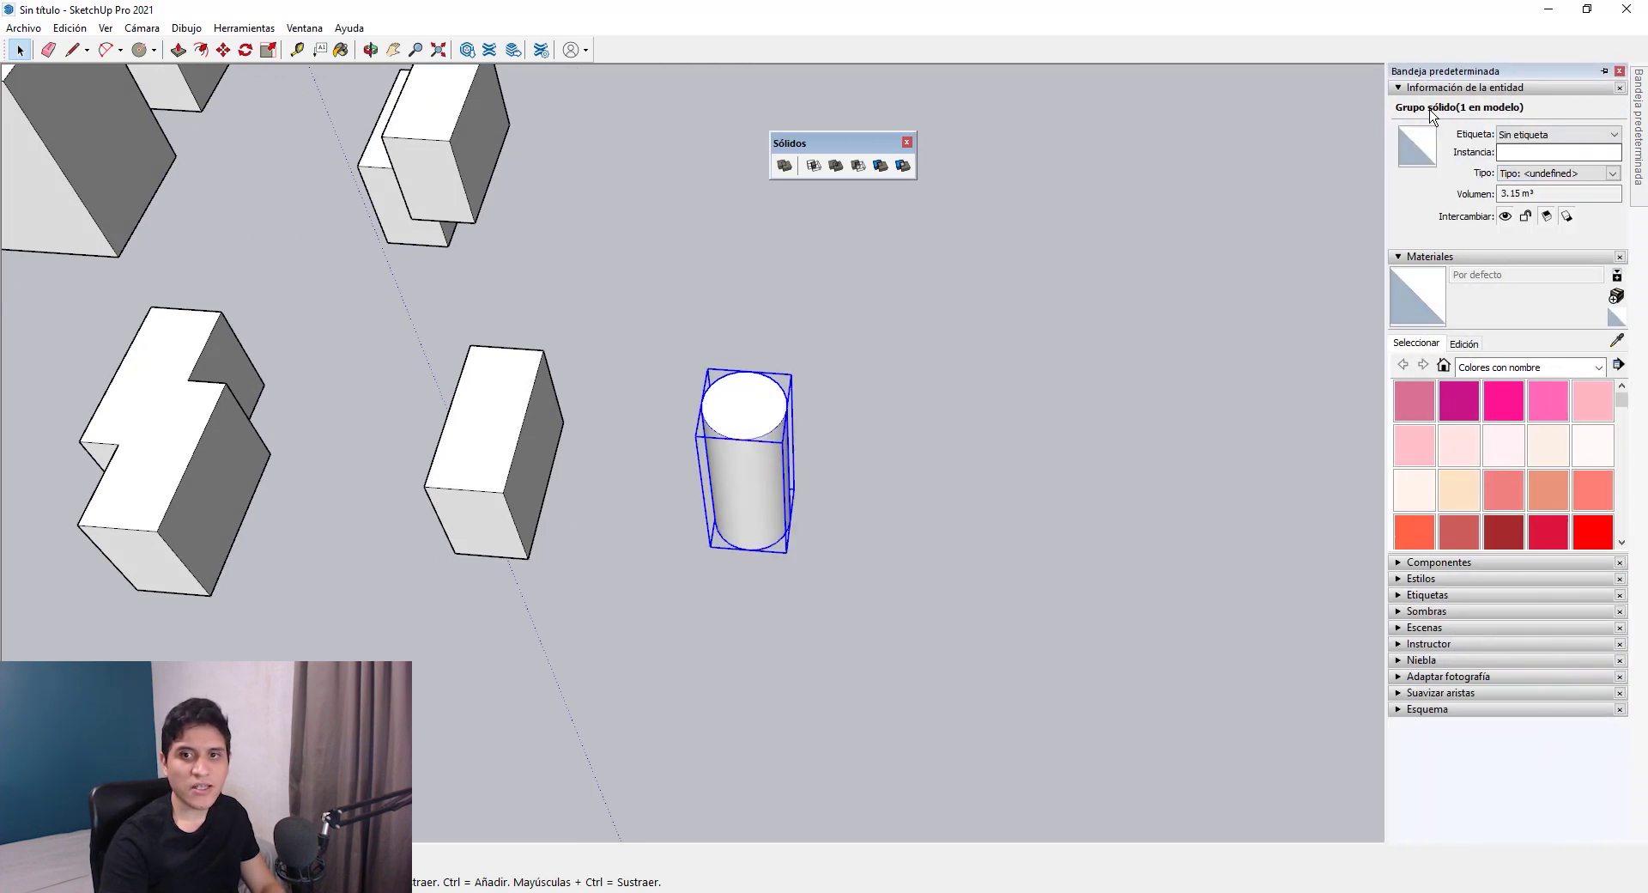
# - Move the grouped cylinder so that it partly overlaps the long side of the remaining box
pyautogui.press('m')
pyautogui.click(768, 603)
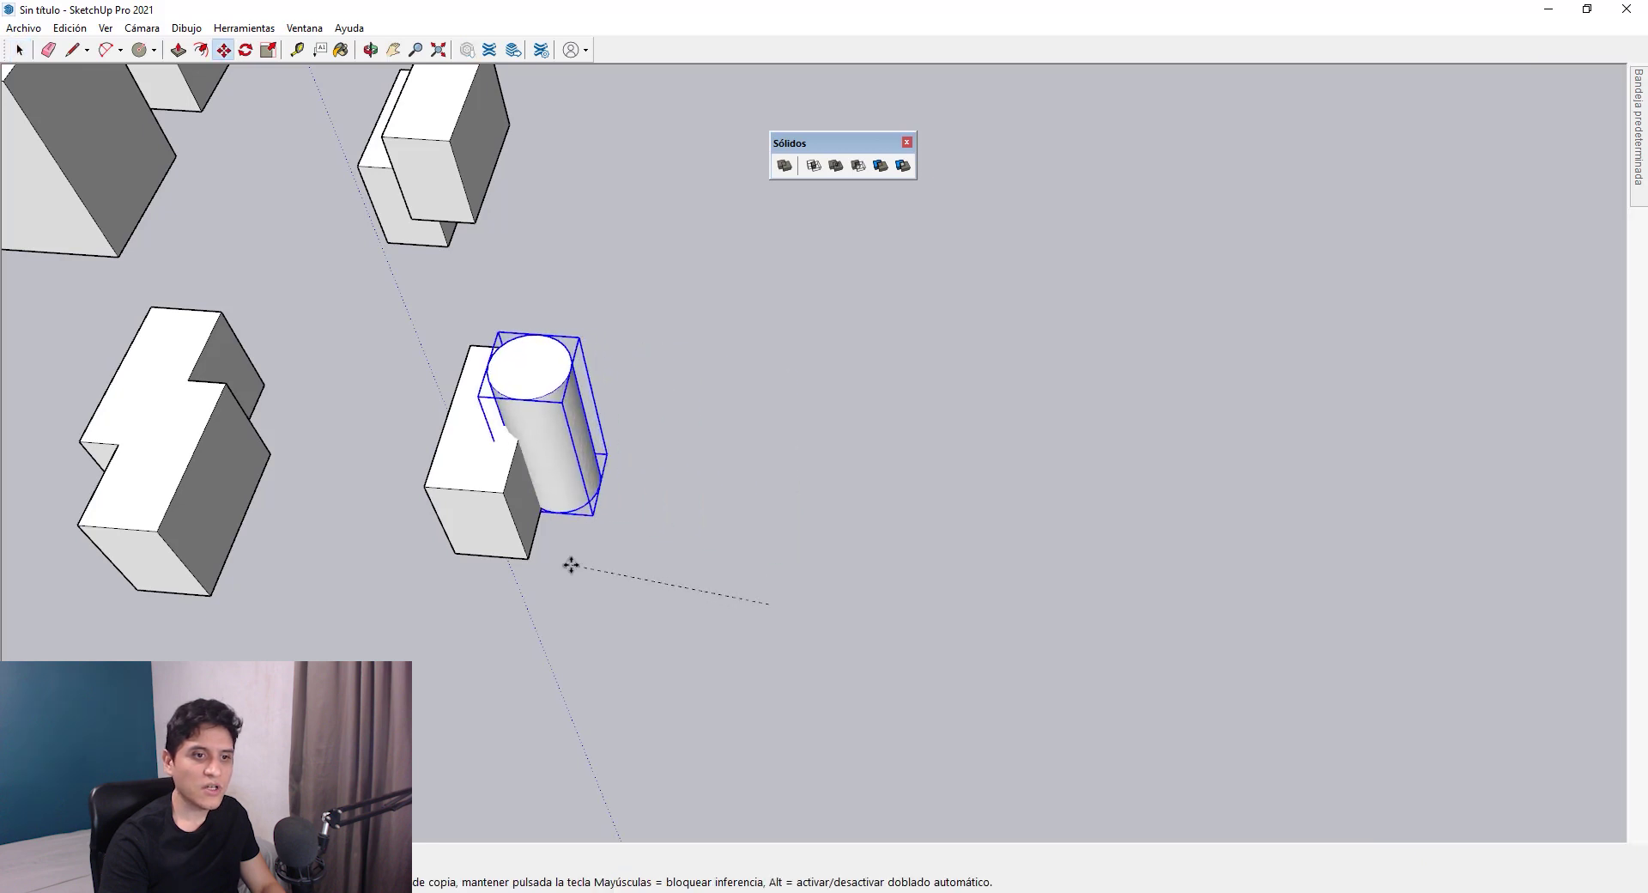
pyautogui.click(554, 564)
# - Subtract the cylinder from the box with the solid Subtract tool, inspect the curved cut, and undo the operation
pyautogui.moveTo(555, 562); pyautogui.dragTo(861, 231, button='middle')
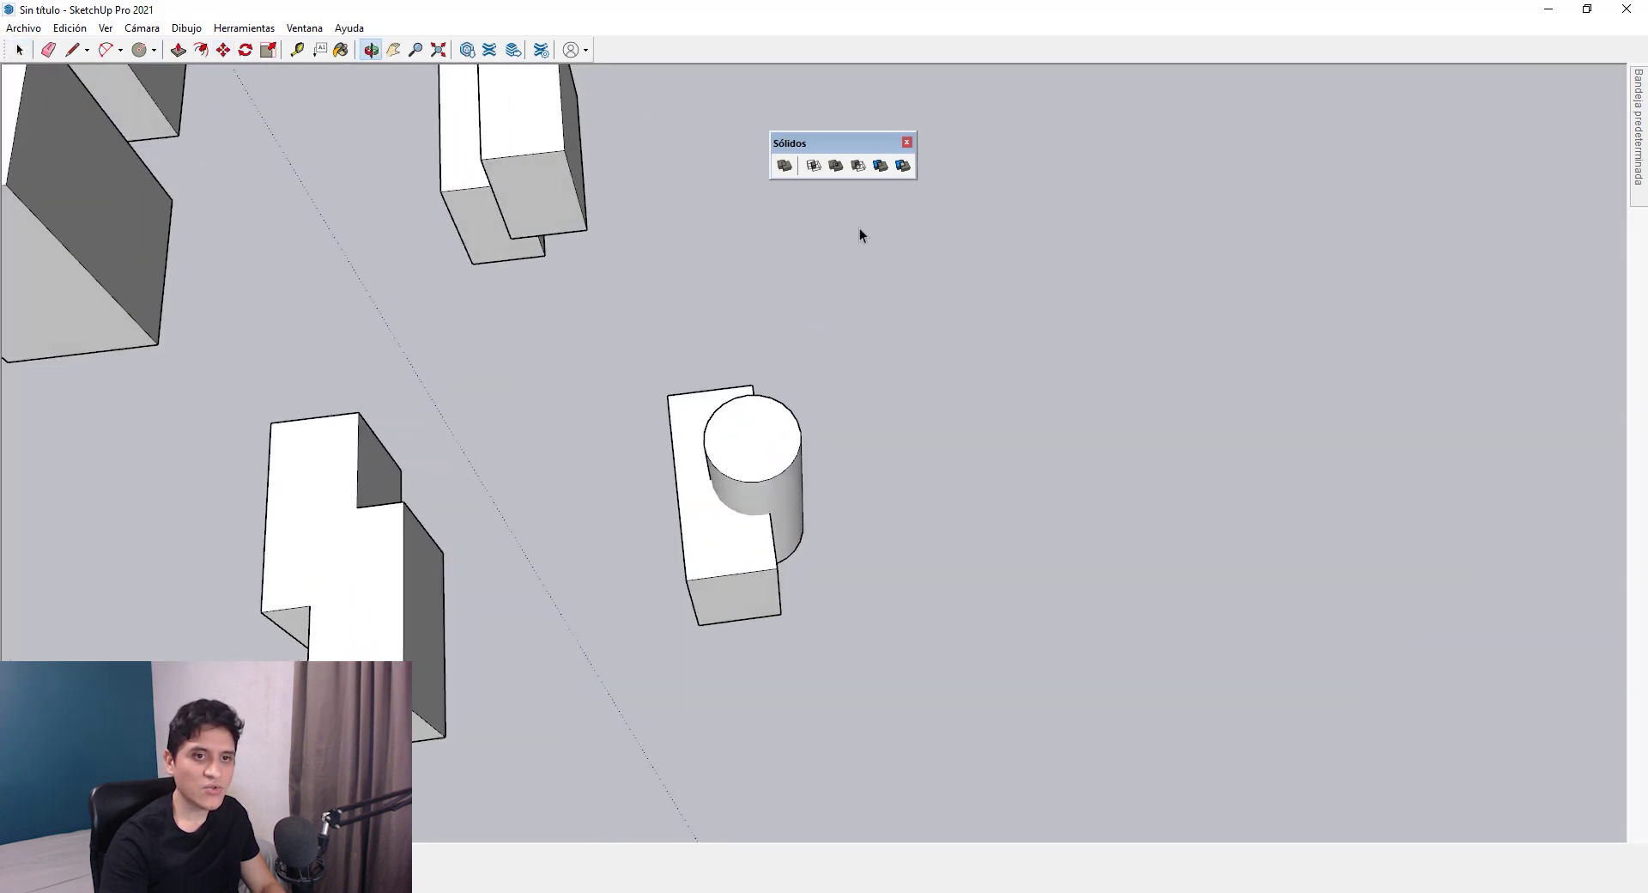
pyautogui.press('space')
pyautogui.click(857, 168)
pyautogui.click(747, 482)
pyautogui.click(768, 565)
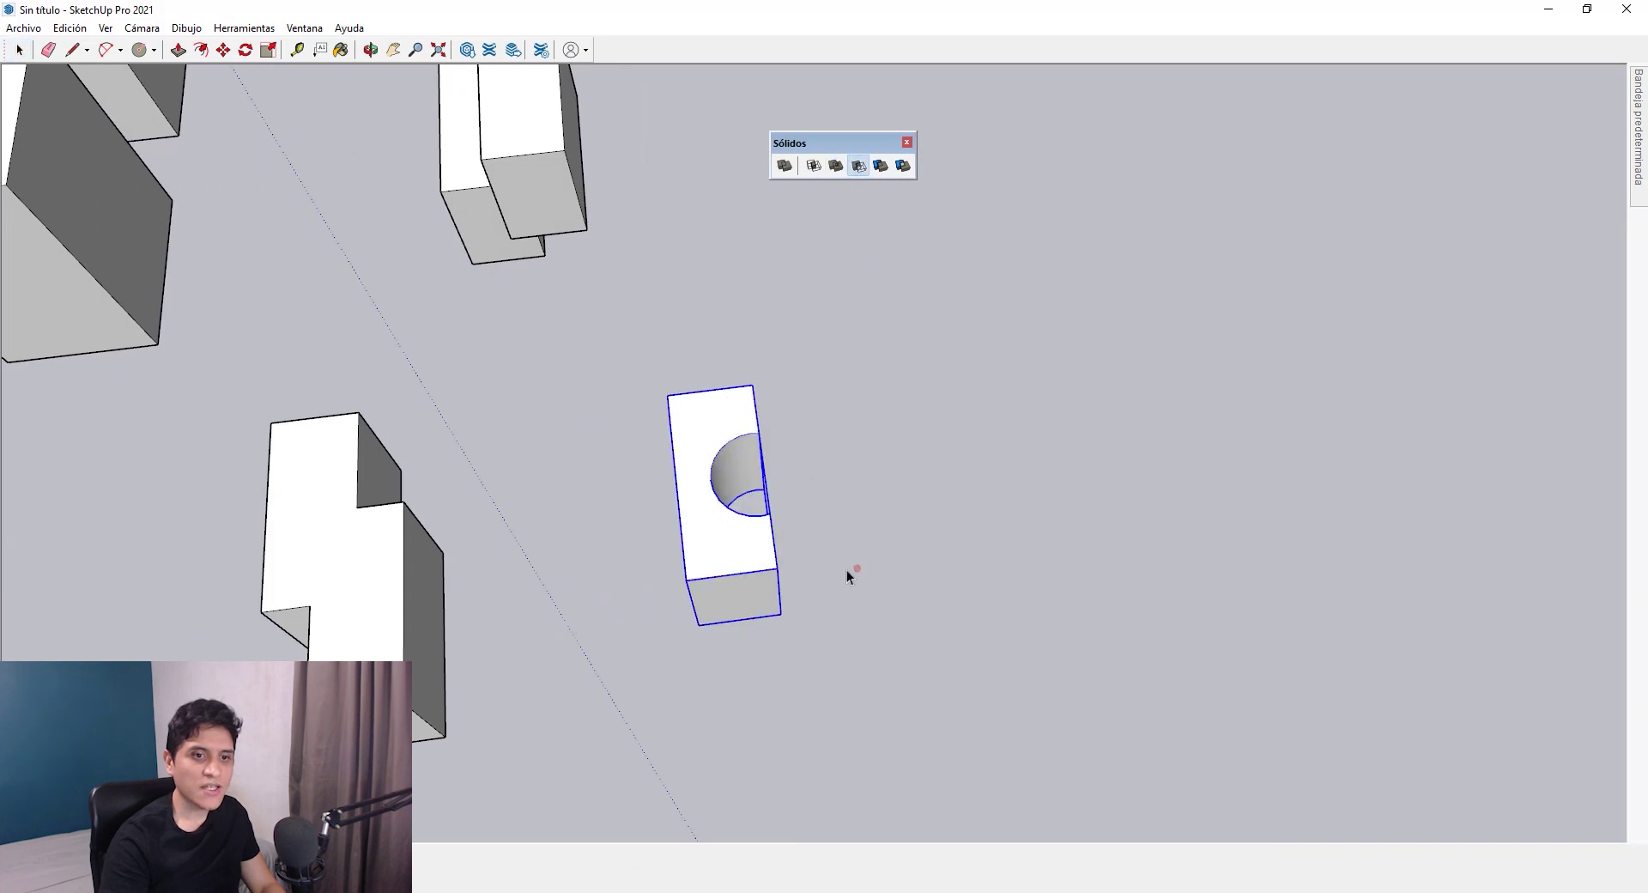
pyautogui.moveTo(846, 569); pyautogui.dragTo(790, 508, button='middle')
pyautogui.press('space')
pyautogui.scroll(5, 589, 338)
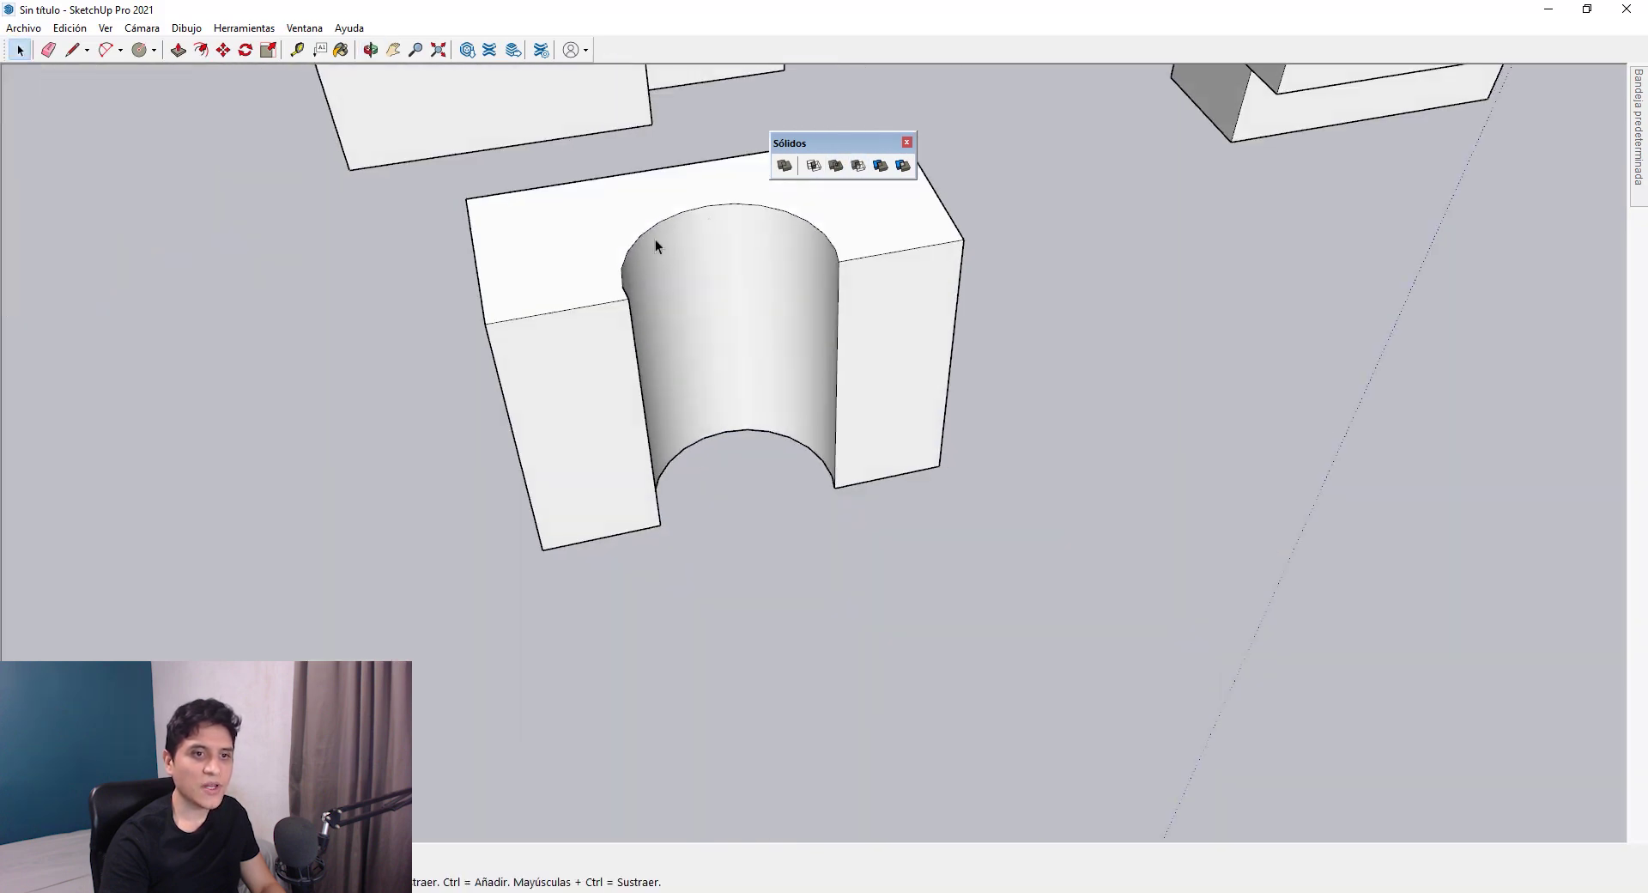
pyautogui.moveTo(850, 396); pyautogui.dragTo(715, 531, button='middle')
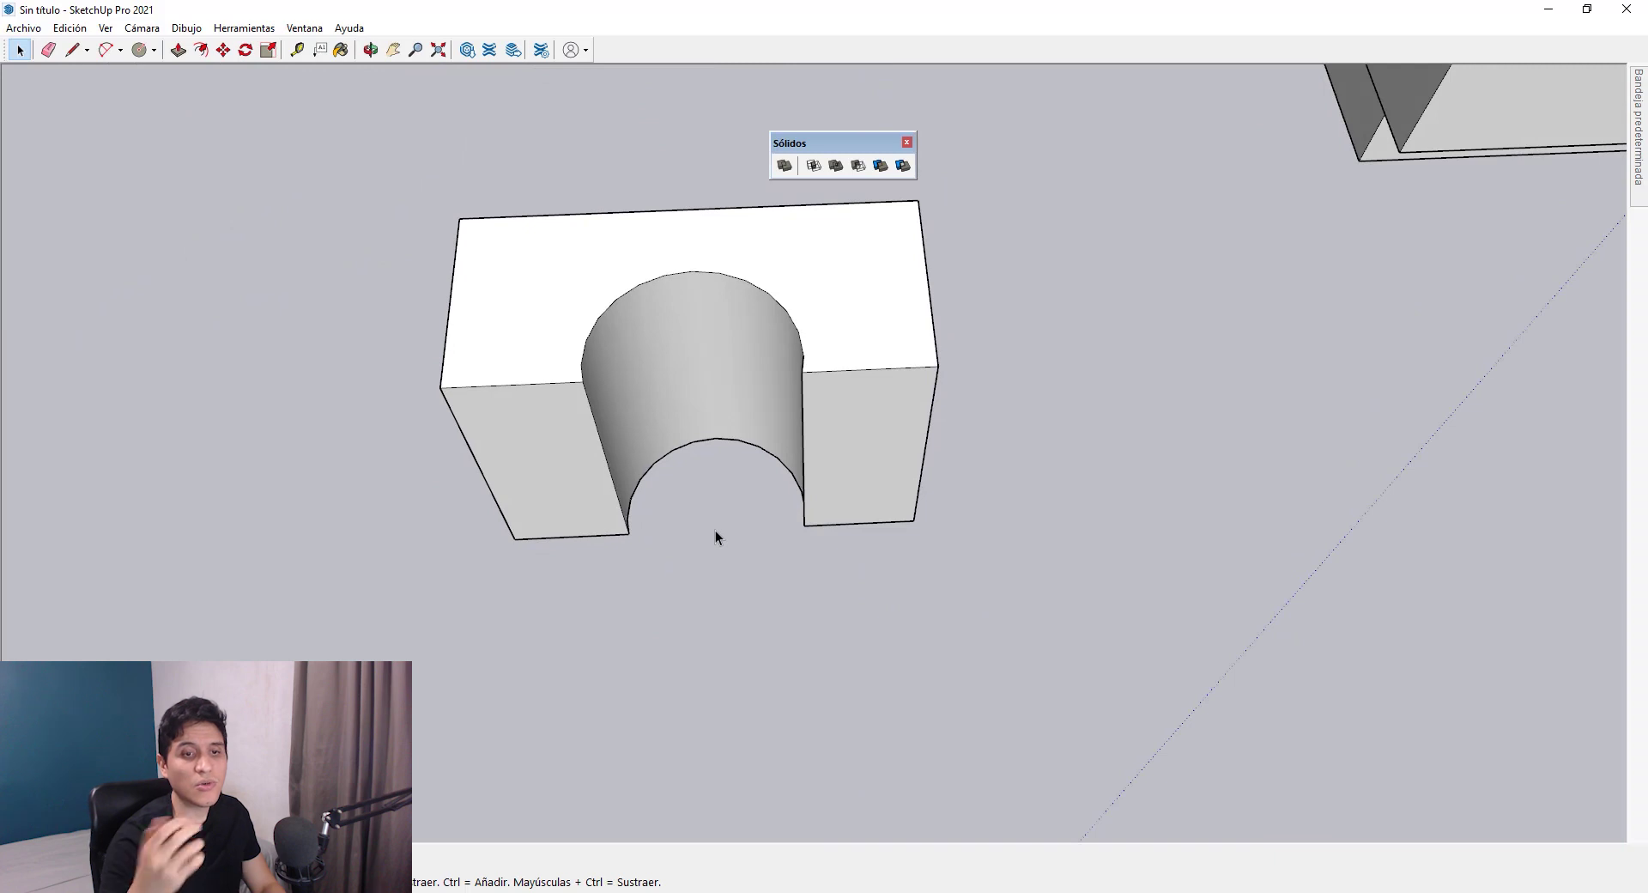
pyautogui.scroll(-4, 715, 537)
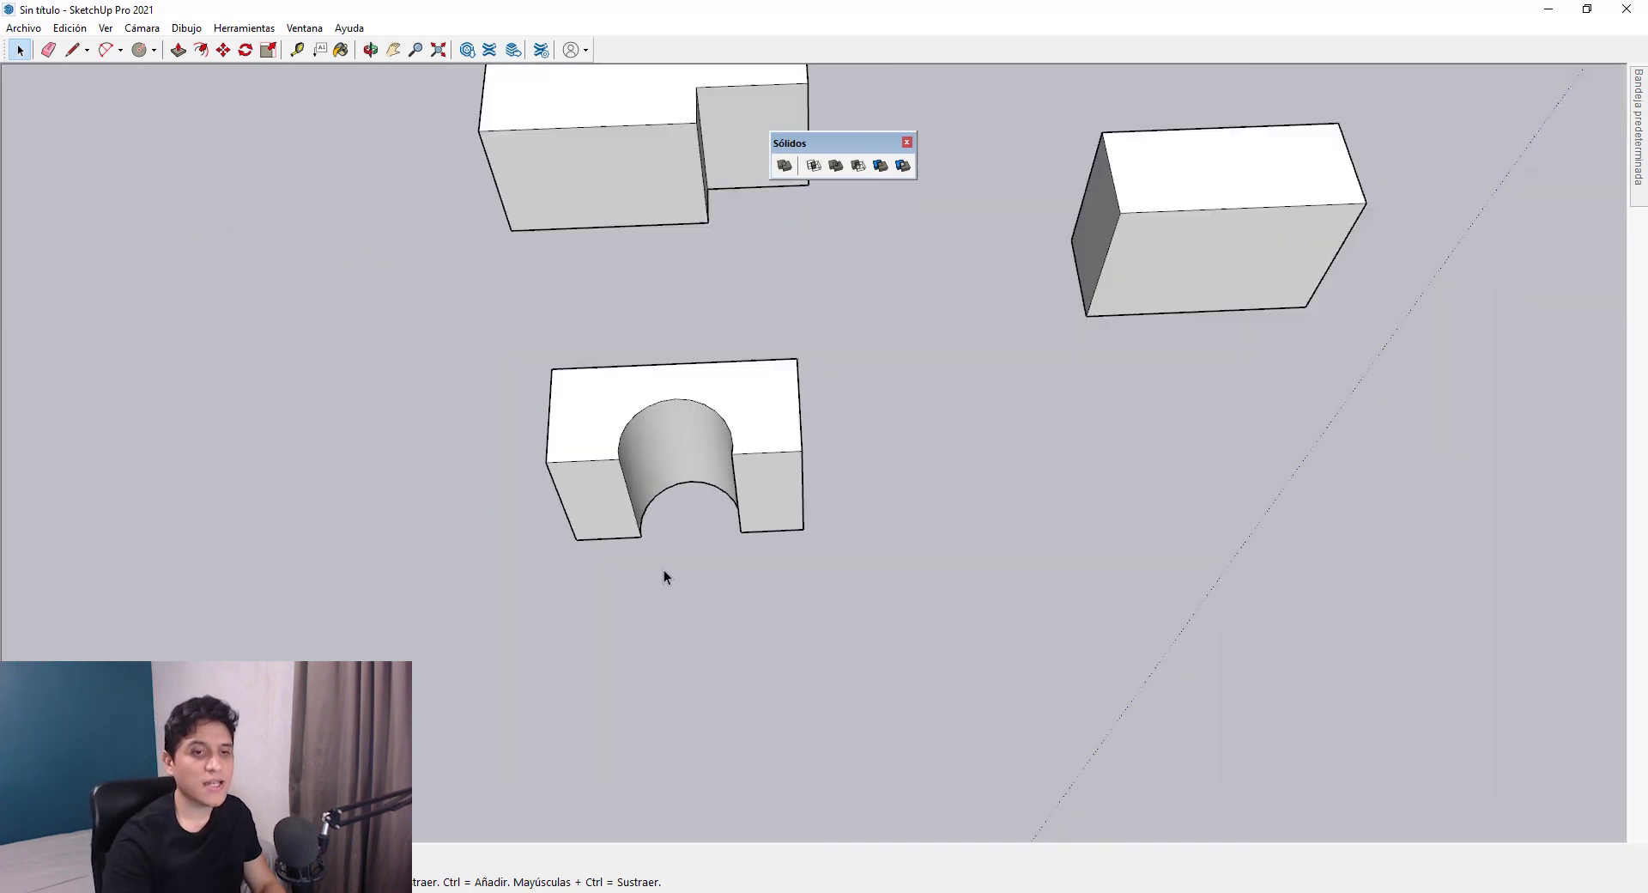
pyautogui.moveTo(661, 573); pyautogui.dragTo(919, 515, button='middle')
pyautogui.hotkey('ctrl', 'z')
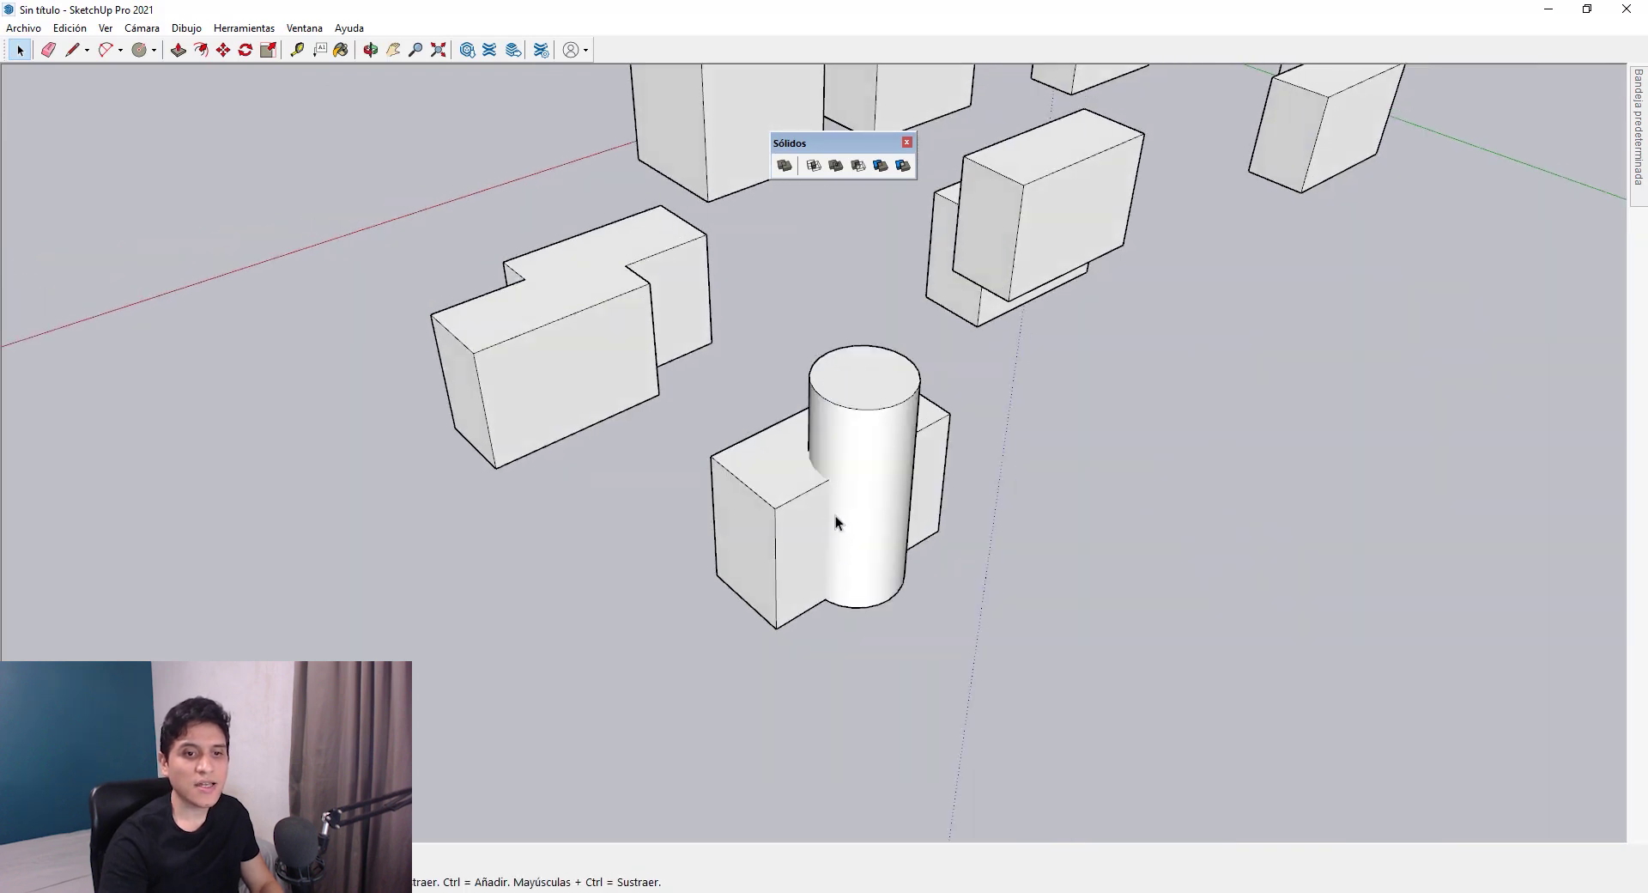
# - Rotate the grouped cylinder so that it lies horizontally
pyautogui.click(849, 463)
pyautogui.press('e')
pyautogui.press('r')
pyautogui.press('space')
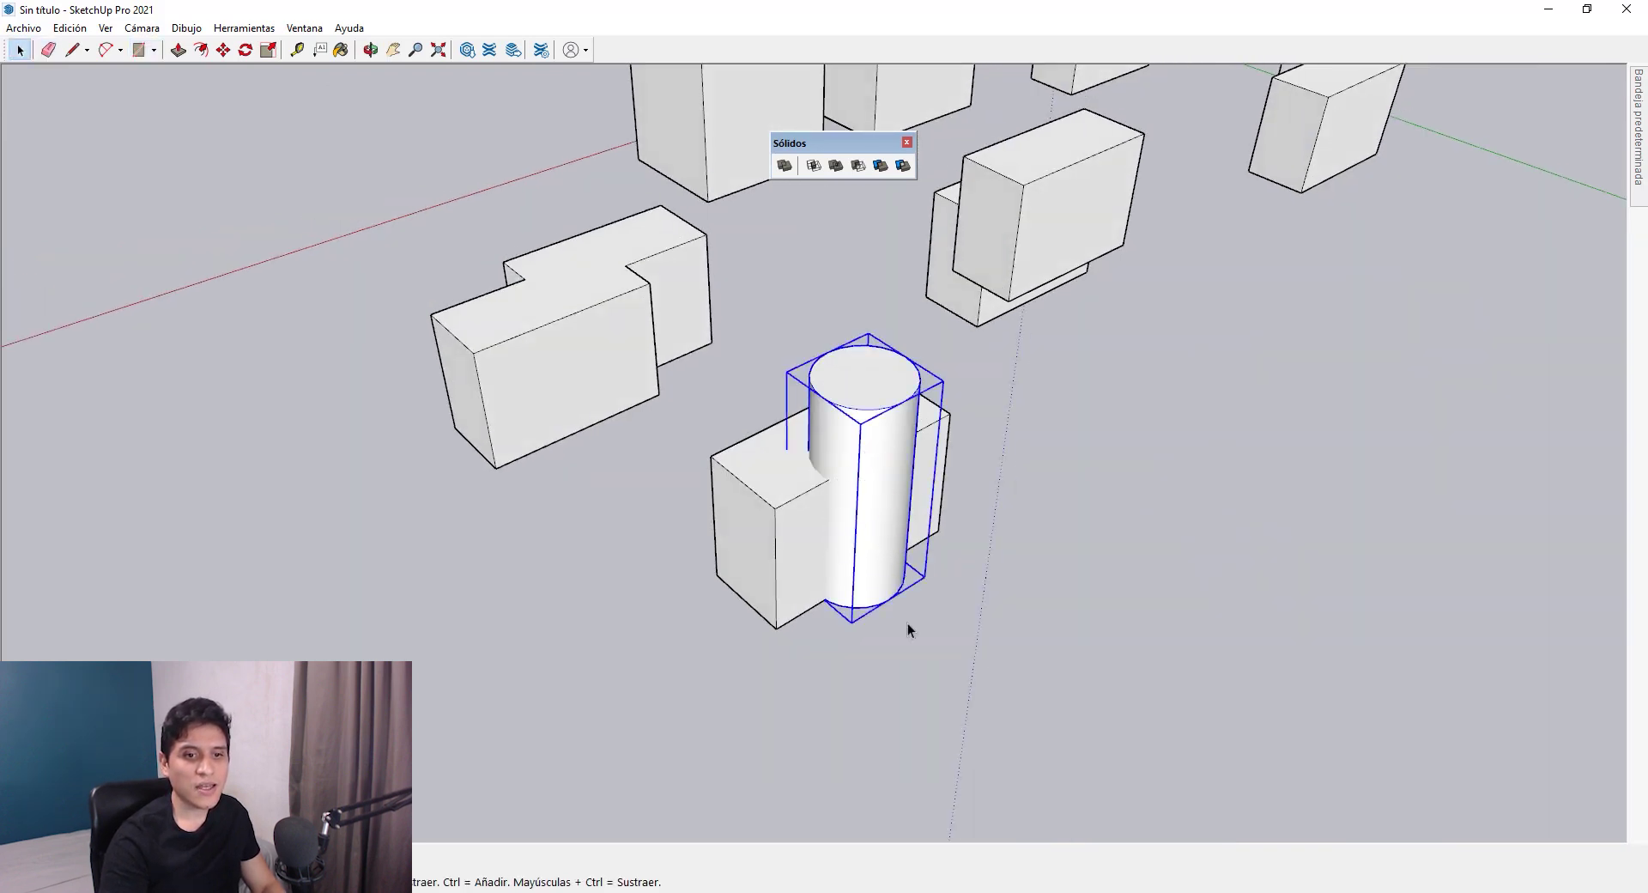
pyautogui.moveTo(908, 621)
pyautogui.mouseDown(button='middle')
pyautogui.moveTo(1154, 375)
pyautogui.moveTo(1290, 213)
pyautogui.moveTo(1251, 232)
pyautogui.moveTo(1294, 169)
pyautogui.mouseUp(button='middle')
pyautogui.press('q')
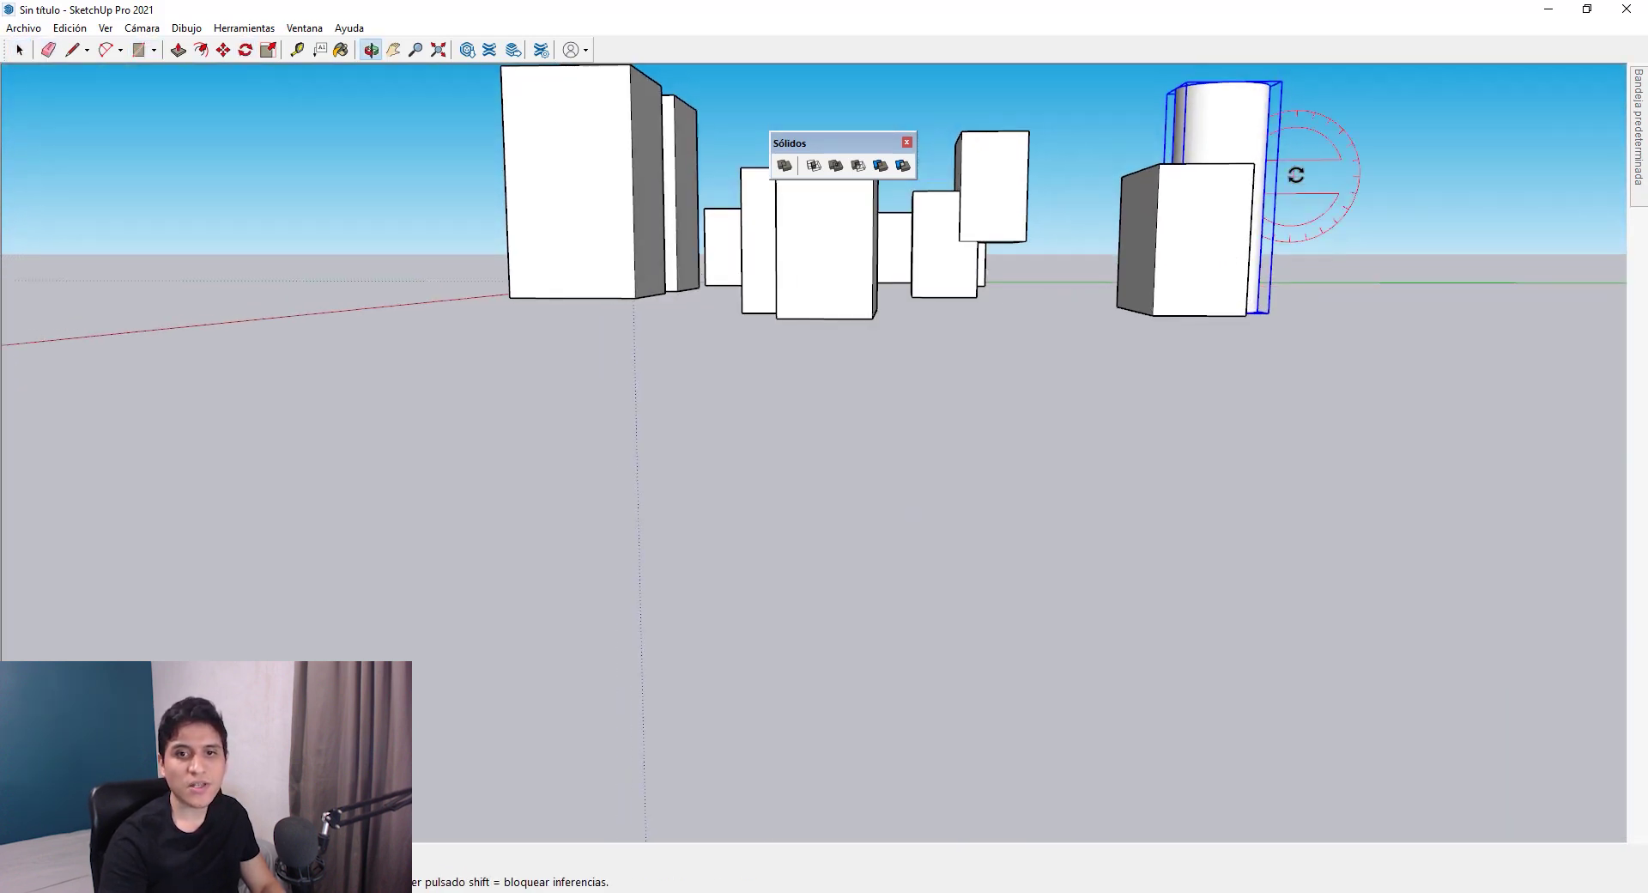
pyautogui.press('Delete')
pyautogui.click(1297, 172)
pyautogui.click(1357, 247)
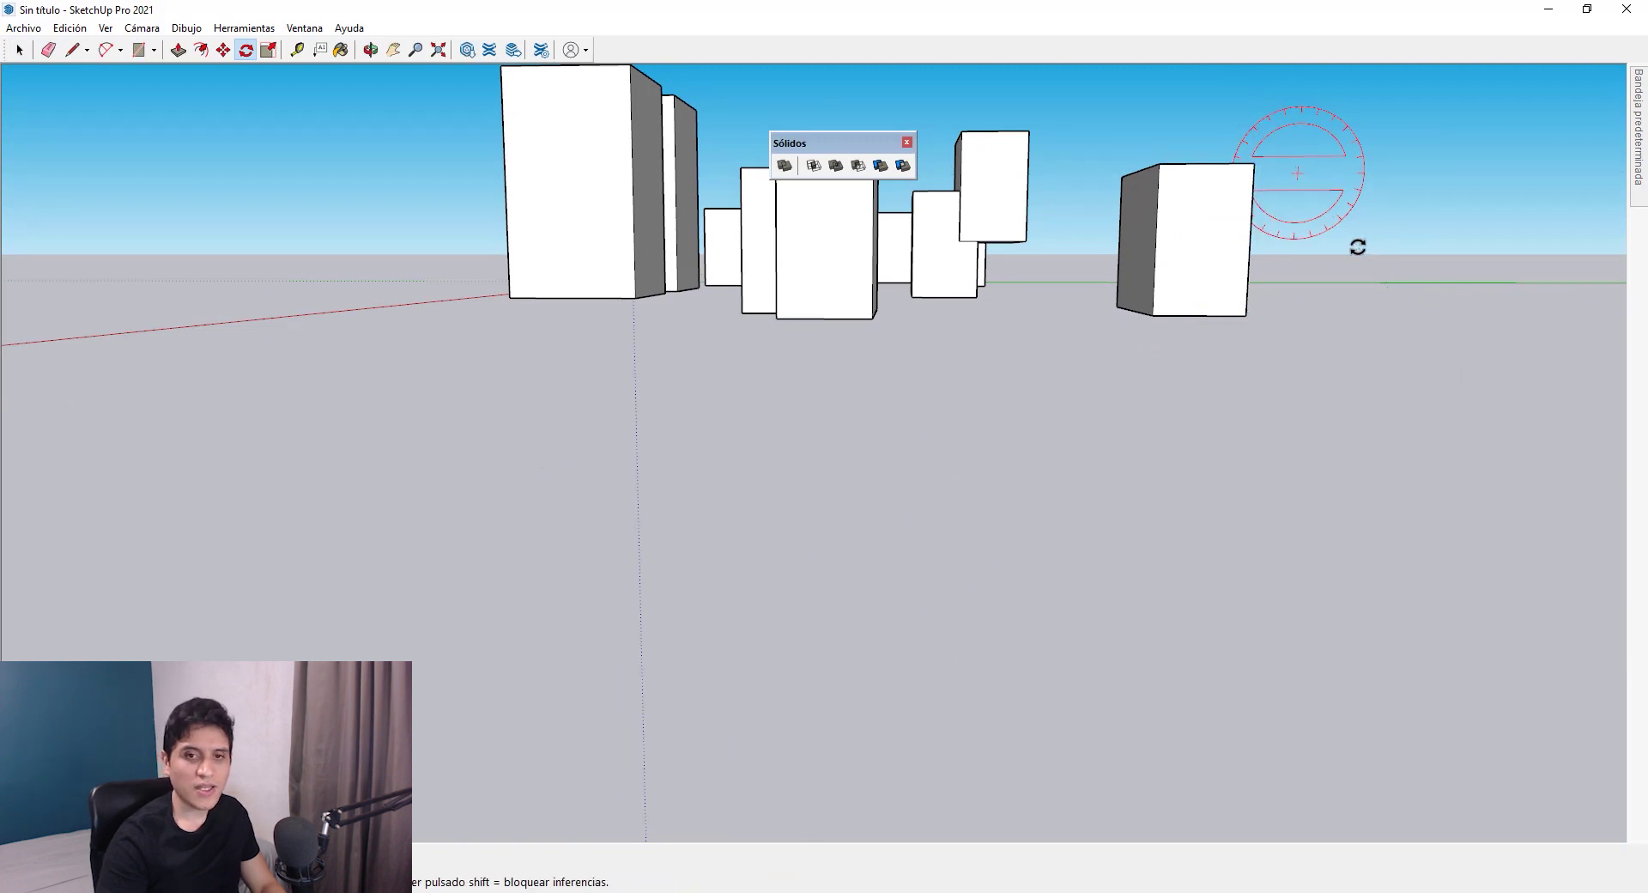
# - Move the horizontal cylinder so that it passes through the box and protrudes on both sides
pyautogui.moveTo(1357, 247); pyautogui.dragTo(1276, 235, button='middle')
pyautogui.press('m')
pyautogui.click(1277, 235)
pyautogui.click(1126, 531)
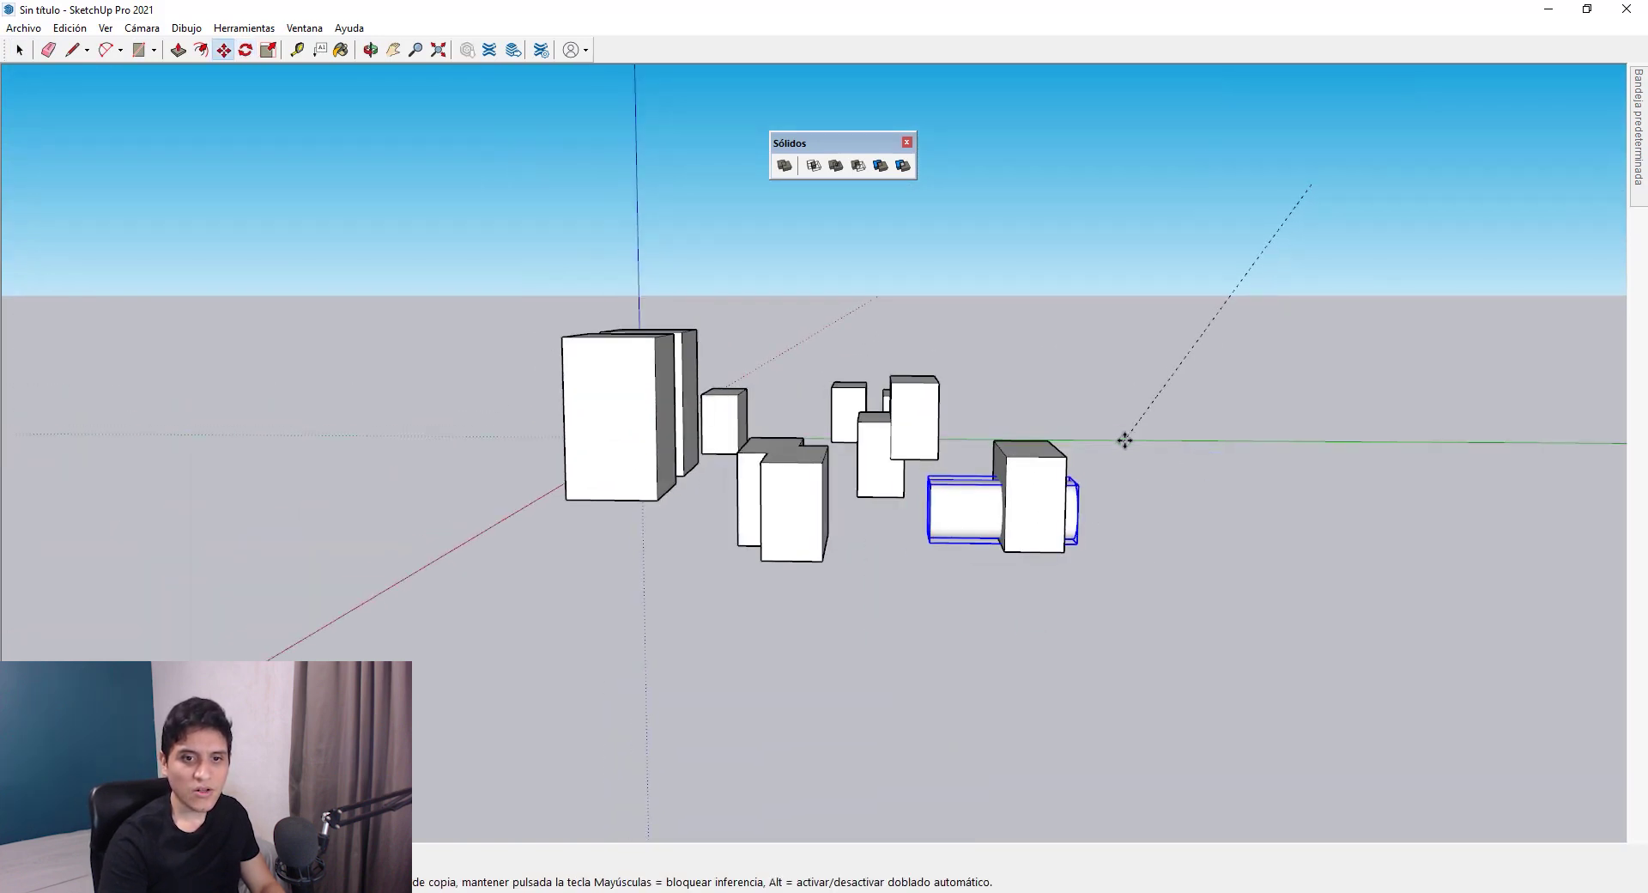
# - Subtract the horizontal cylinder from the box with the solid Subtract tool, inspect the hole, and undo the operation
pyautogui.moveTo(1150, 455); pyautogui.dragTo(1047, 578, button='middle')
pyautogui.scroll(3, 1023, 666)
pyautogui.press('space')
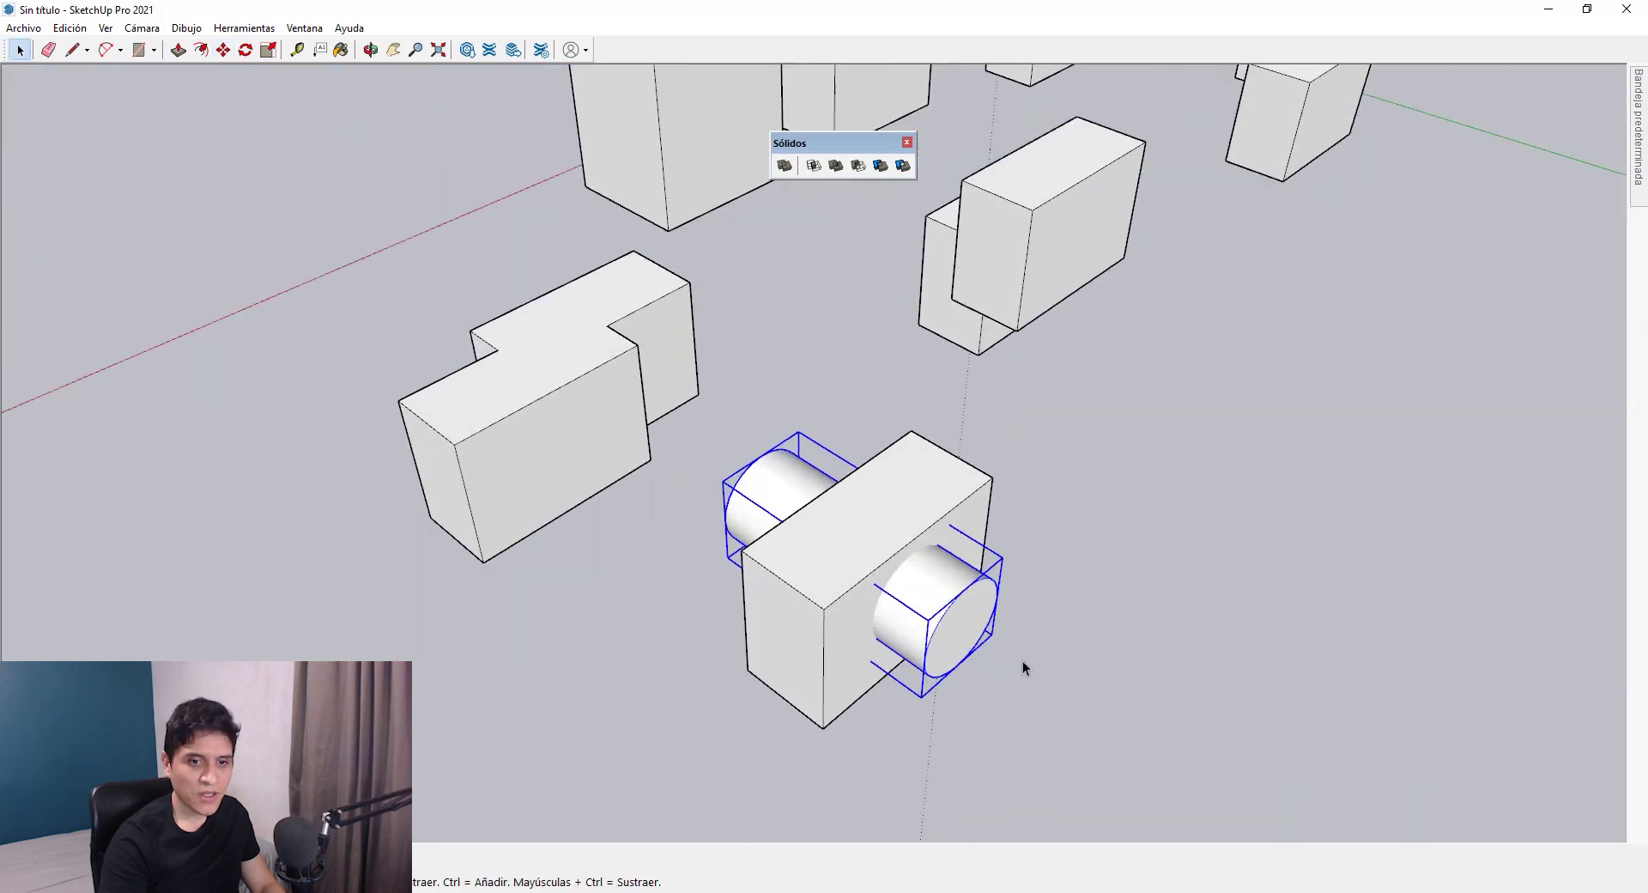
pyautogui.click(858, 165)
pyautogui.click(882, 501)
pyautogui.moveTo(882, 502); pyautogui.dragTo(1247, 178, button='middle')
pyautogui.hotkey('ctrl', 'z')
# - Delete the horizontal cylinder and copy one of the other small boxes to a spot beside the remaining box
pyautogui.press('space')
pyautogui.press('Delete')
pyautogui.press('m')
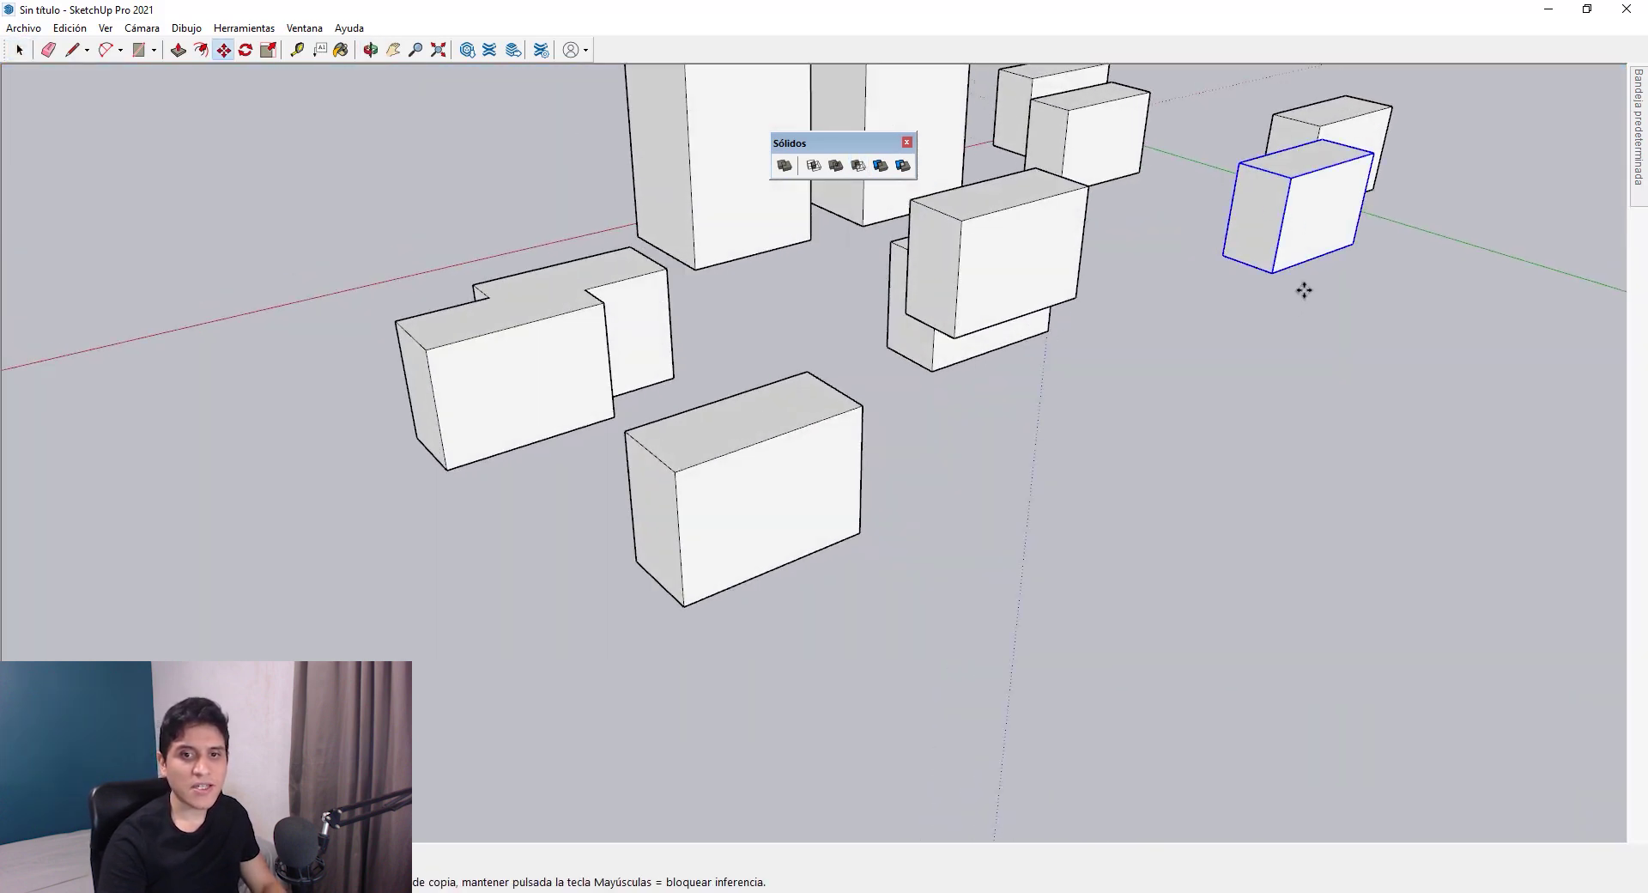
pyautogui.click(1299, 292)
pyautogui.click(890, 703)
# - Rotate the copied box so that it lies perpendicular to the neighbouring box
pyautogui.moveTo(890, 703); pyautogui.dragTo(1083, 636, button='middle')
pyautogui.press('q')
pyautogui.click(1084, 636)
pyautogui.click(1210, 666)
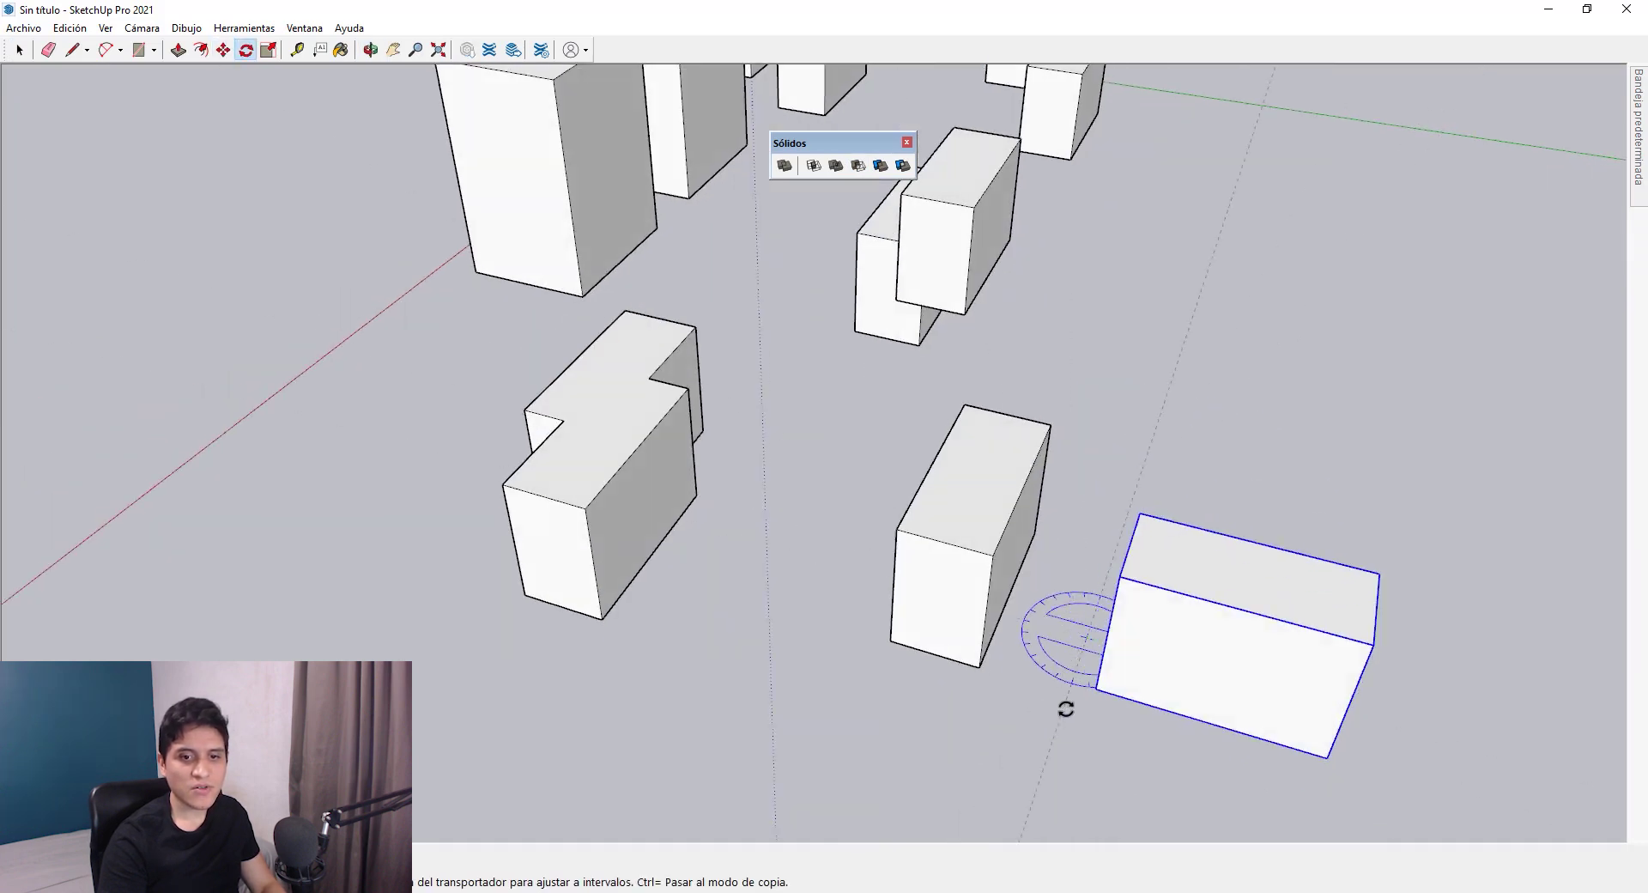
pyautogui.click(1067, 706)
# - Enlarge one of the two boxes into a tall, wide wall with Push/Pull inside its group
pyautogui.keyDown('shift'); pyautogui.moveTo(1067, 707); pyautogui.dragTo(783, 404, button='middle'); pyautogui.keyUp('shift')
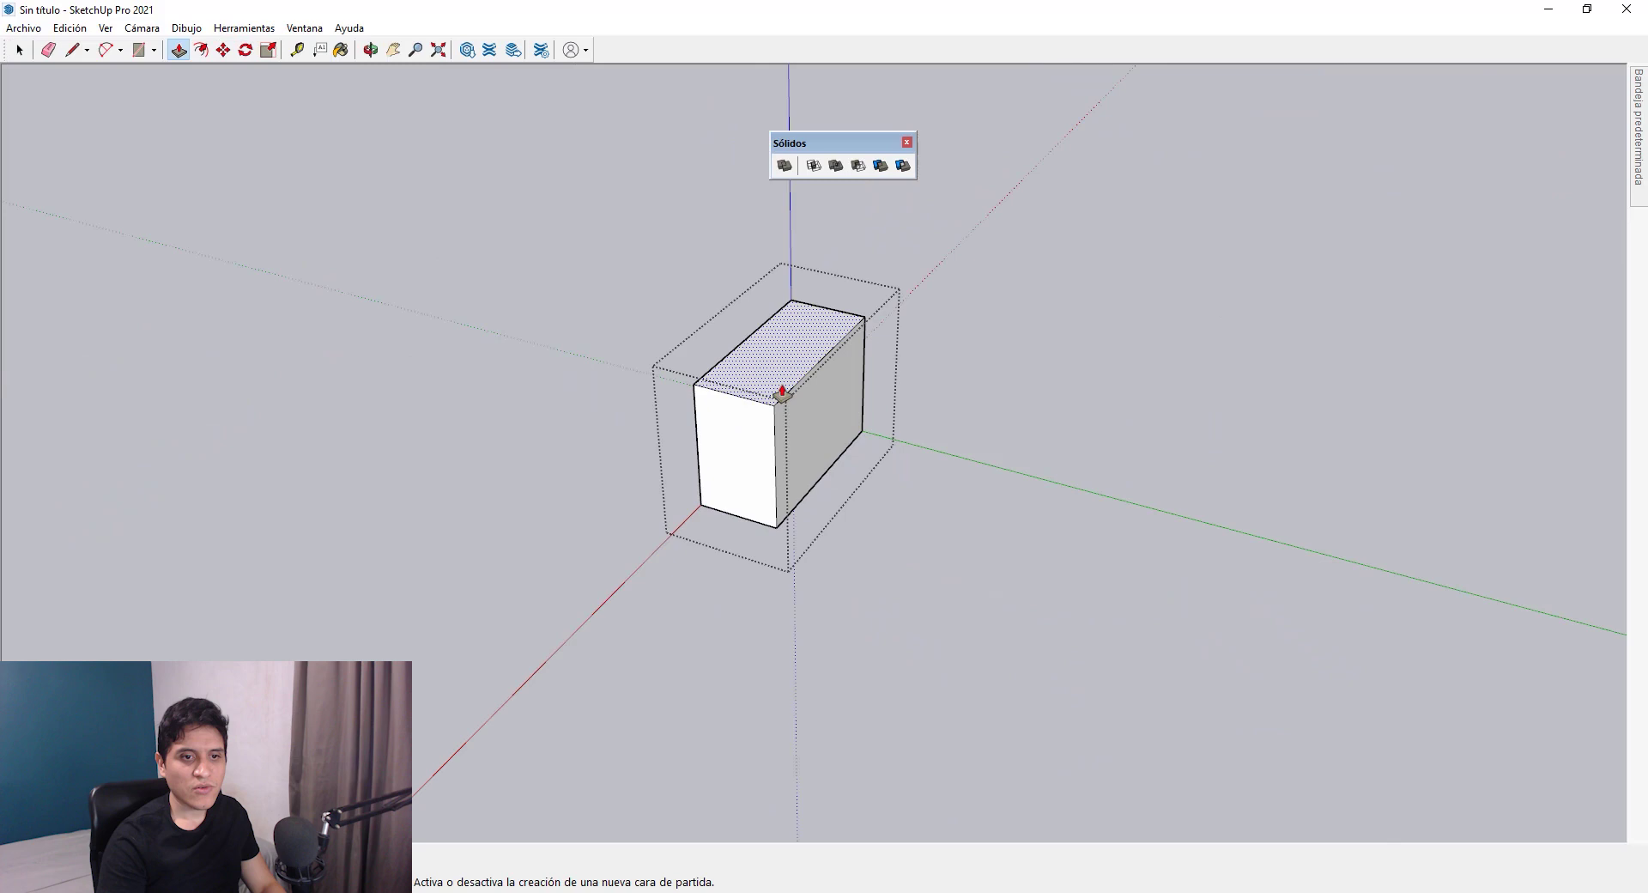
pyautogui.moveTo(784, 394); pyautogui.dragTo(779, 249)
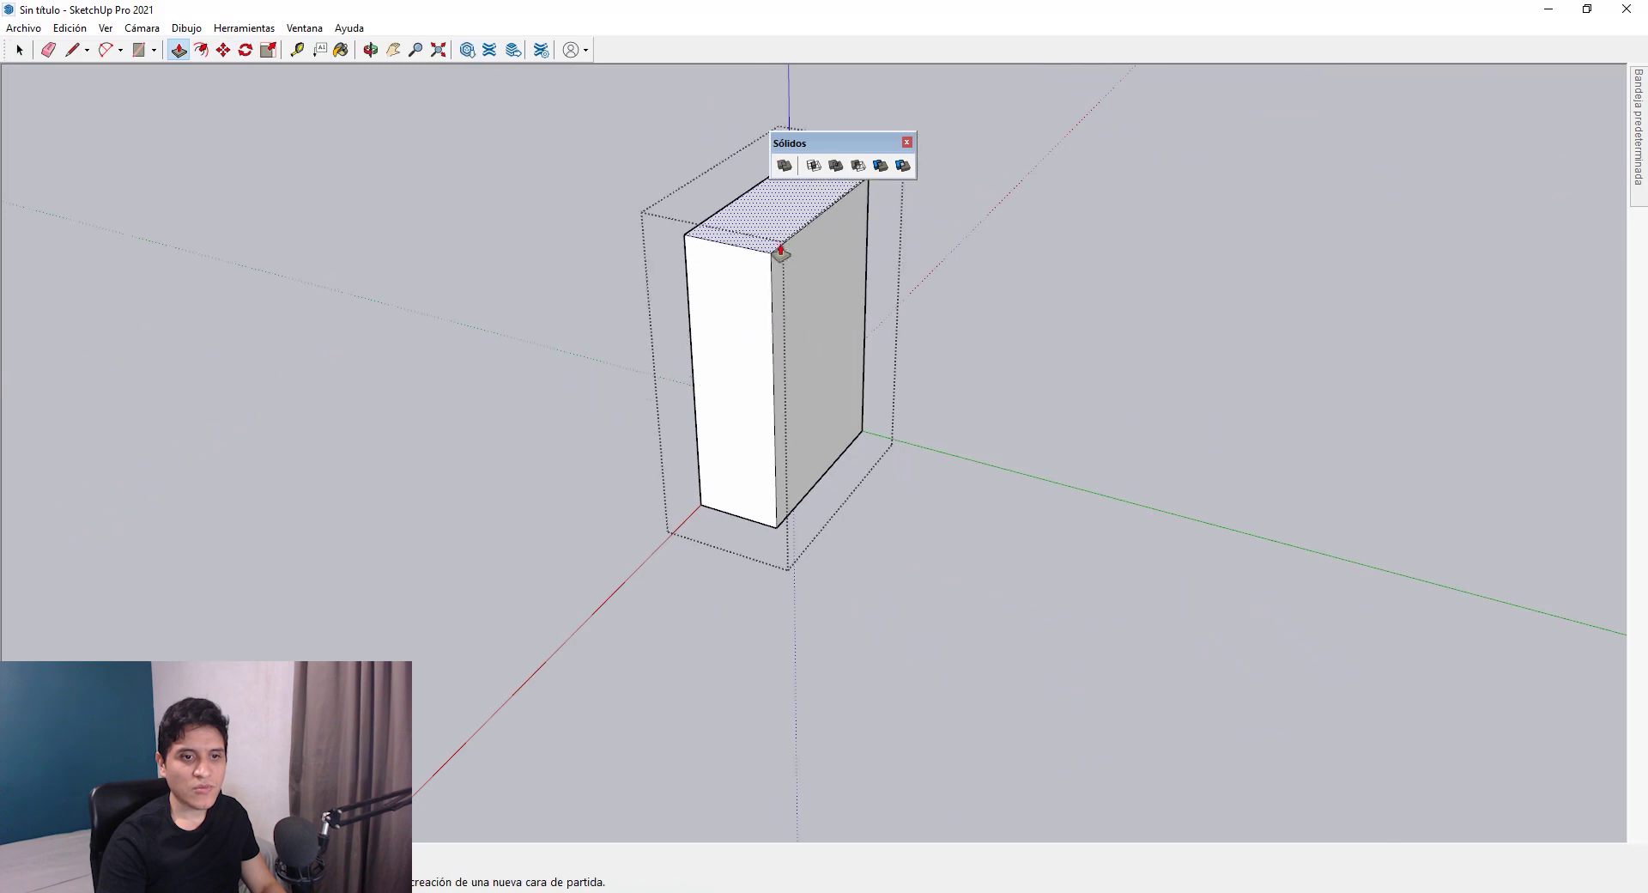
pyautogui.moveTo(729, 415); pyautogui.dragTo(750, 449, button='middle')
pyautogui.press('space')
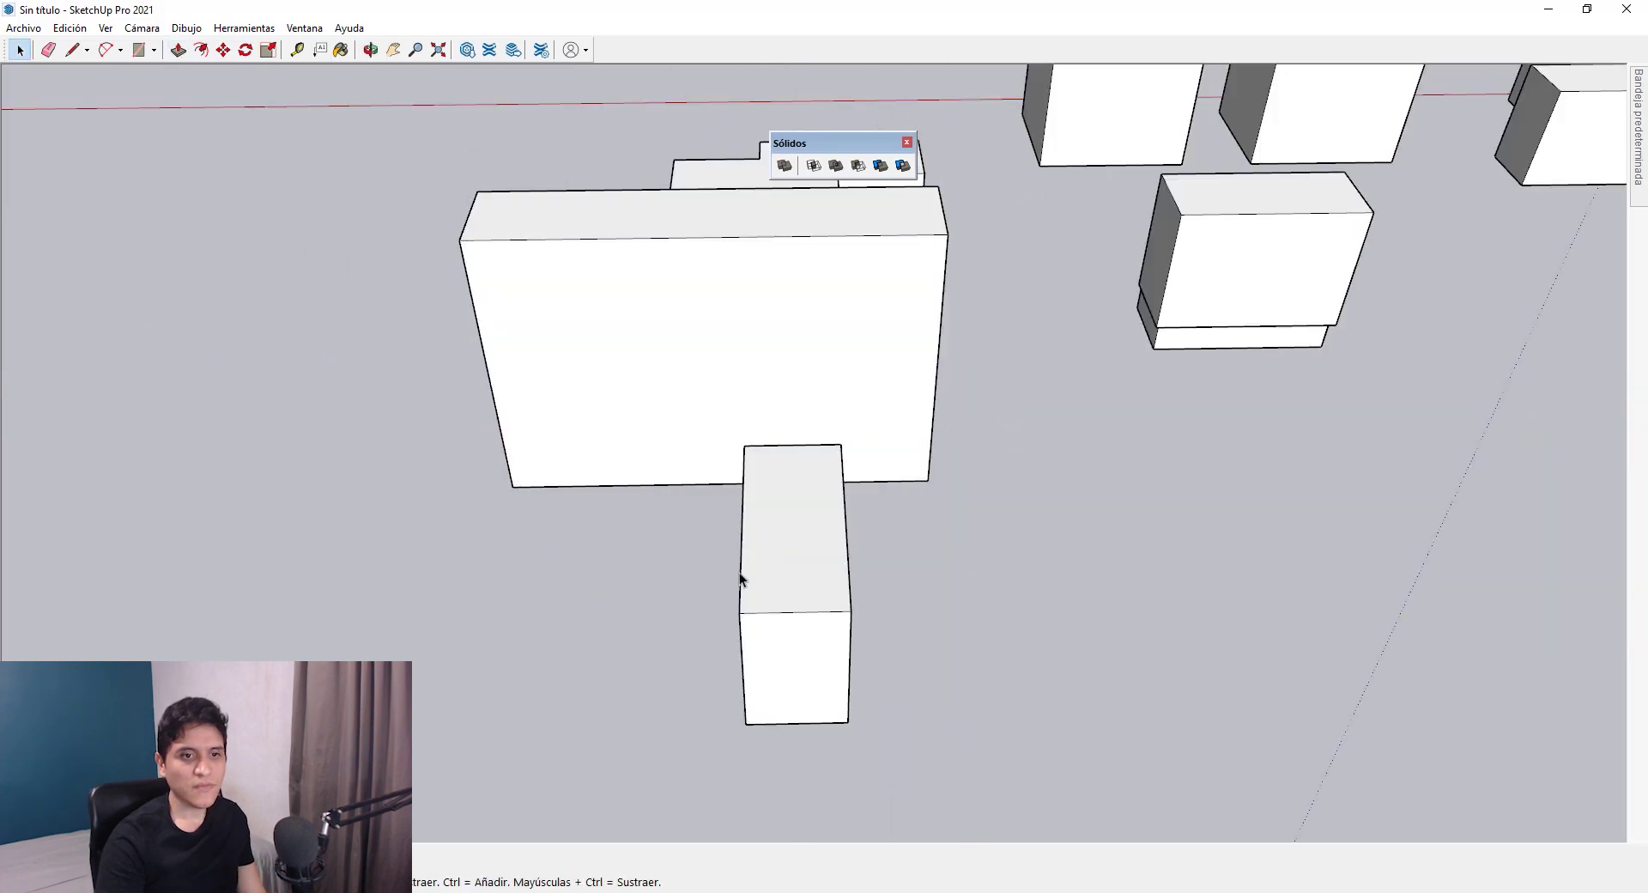
# - Lengthen the small box with Push/Pull so that it passes through the wall and protrudes on both sides
pyautogui.moveTo(738, 578); pyautogui.dragTo(1113, 374, button='middle')
pyautogui.click(1004, 544)
pyautogui.press('m')
pyautogui.press('space')
pyautogui.doubleClick(1117, 417)
pyautogui.press('p')
pyautogui.moveTo(1038, 349); pyautogui.dragTo(526, 389)
pyautogui.press('Escape')
pyautogui.moveTo(526, 389); pyautogui.dragTo(690, 335, button='middle')
pyautogui.moveTo(559, 364); pyautogui.dragTo(635, 333, button='middle')
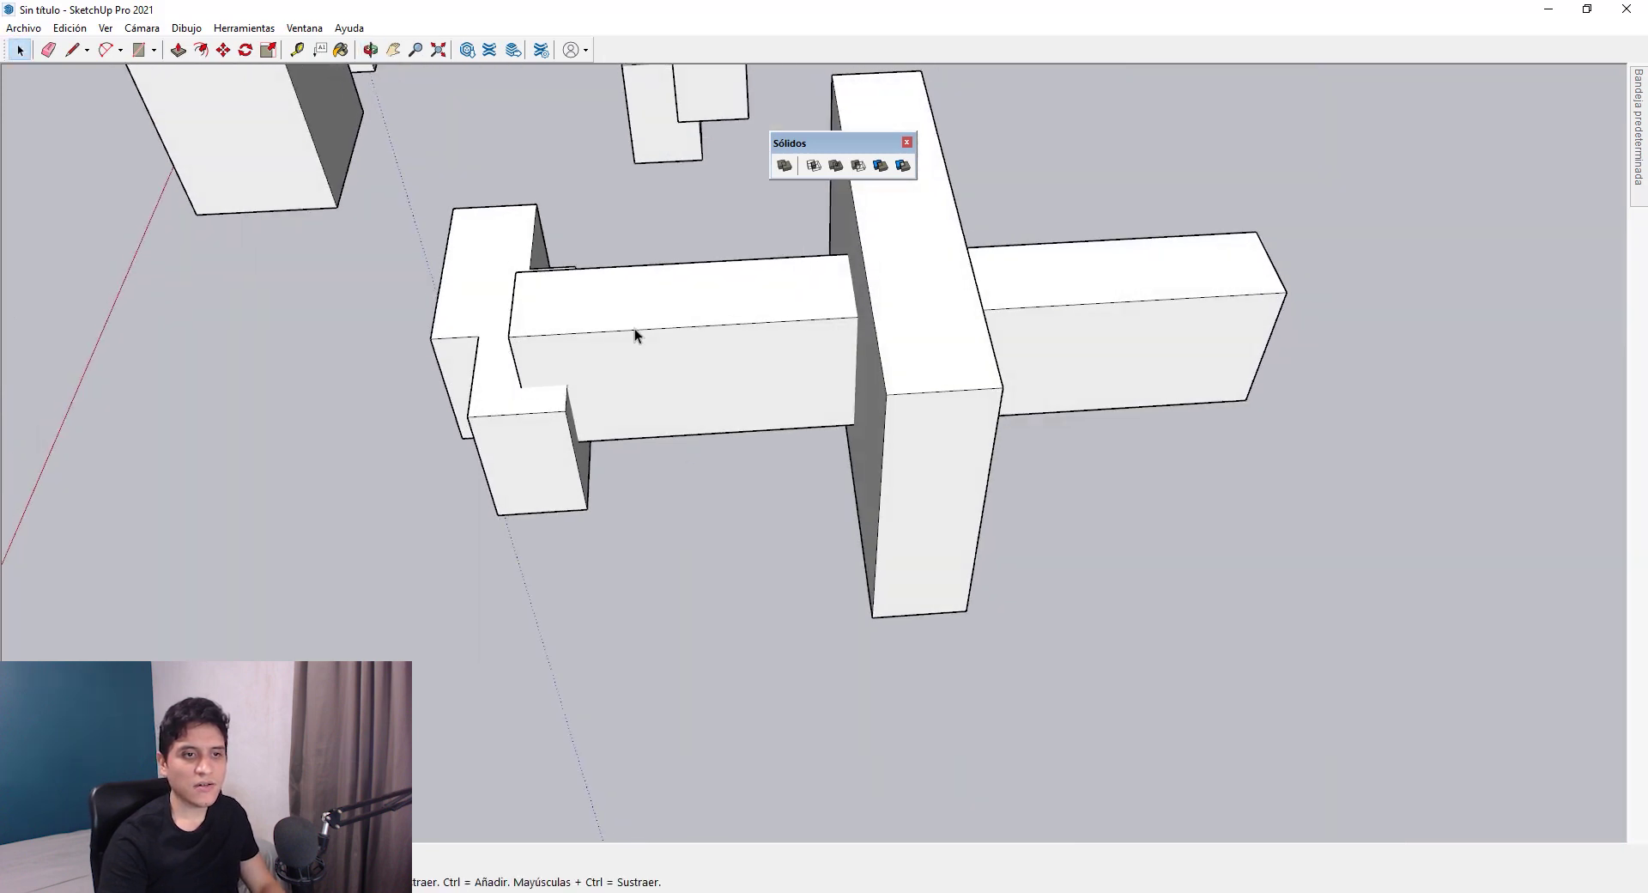
# - Subtract the long box from the wall with the solid Subtract tool and inspect the rectangular opening
pyautogui.click(970, 273)
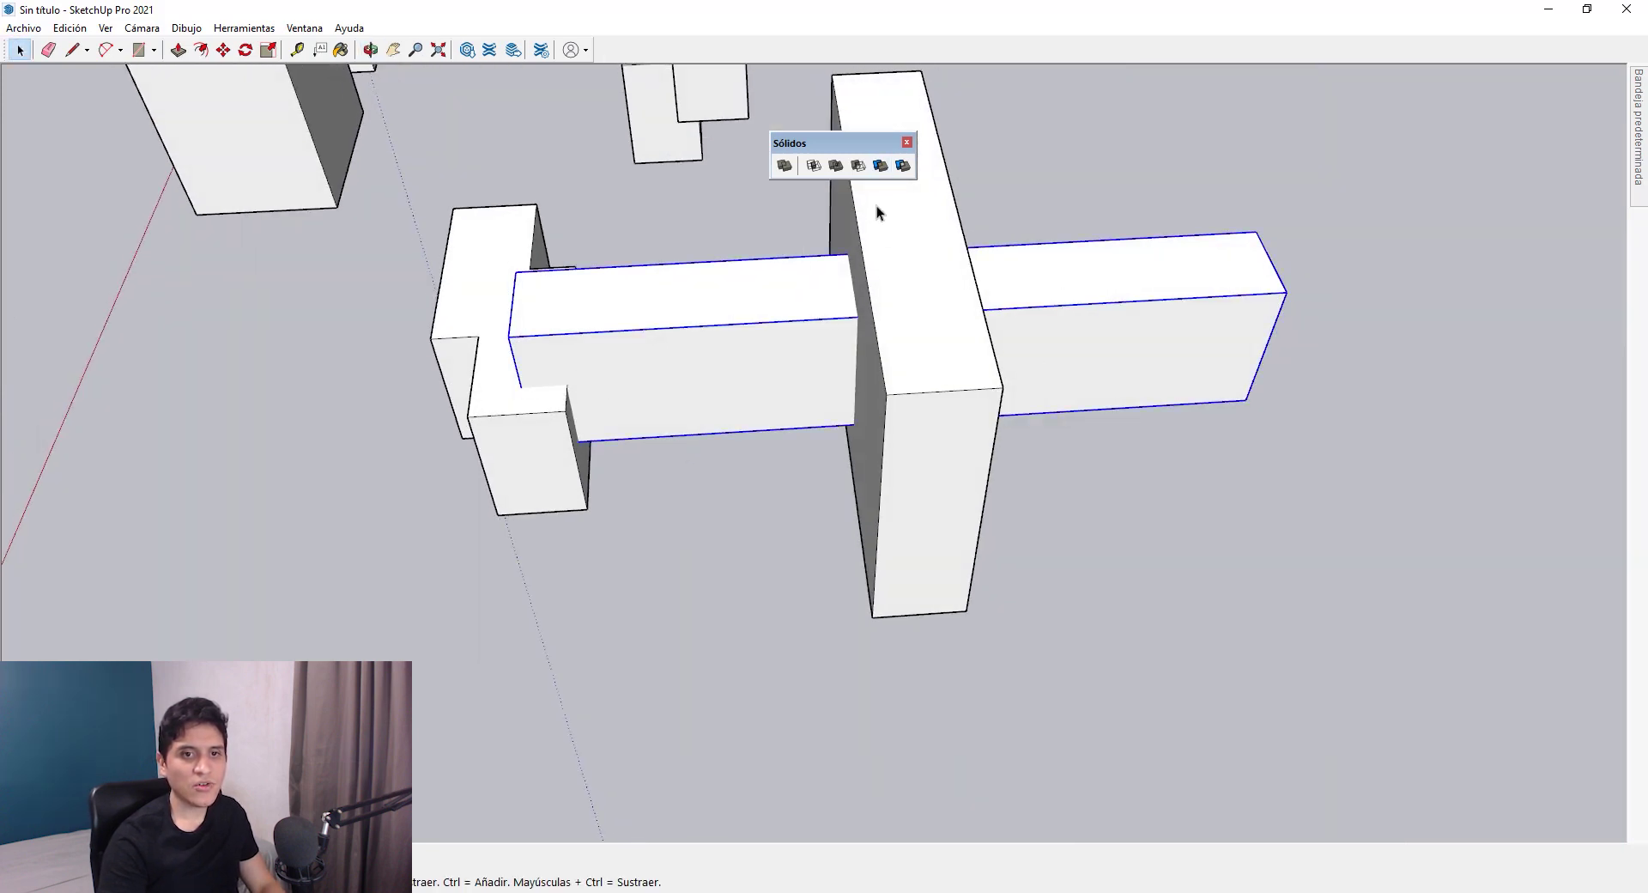
pyautogui.click(858, 164)
pyautogui.click(874, 275)
pyautogui.moveTo(873, 275); pyautogui.dragTo(695, 335, button='middle')
pyautogui.scroll(-3, 919, 559)
pyautogui.moveTo(919, 559); pyautogui.dragTo(1011, 426, button='middle')
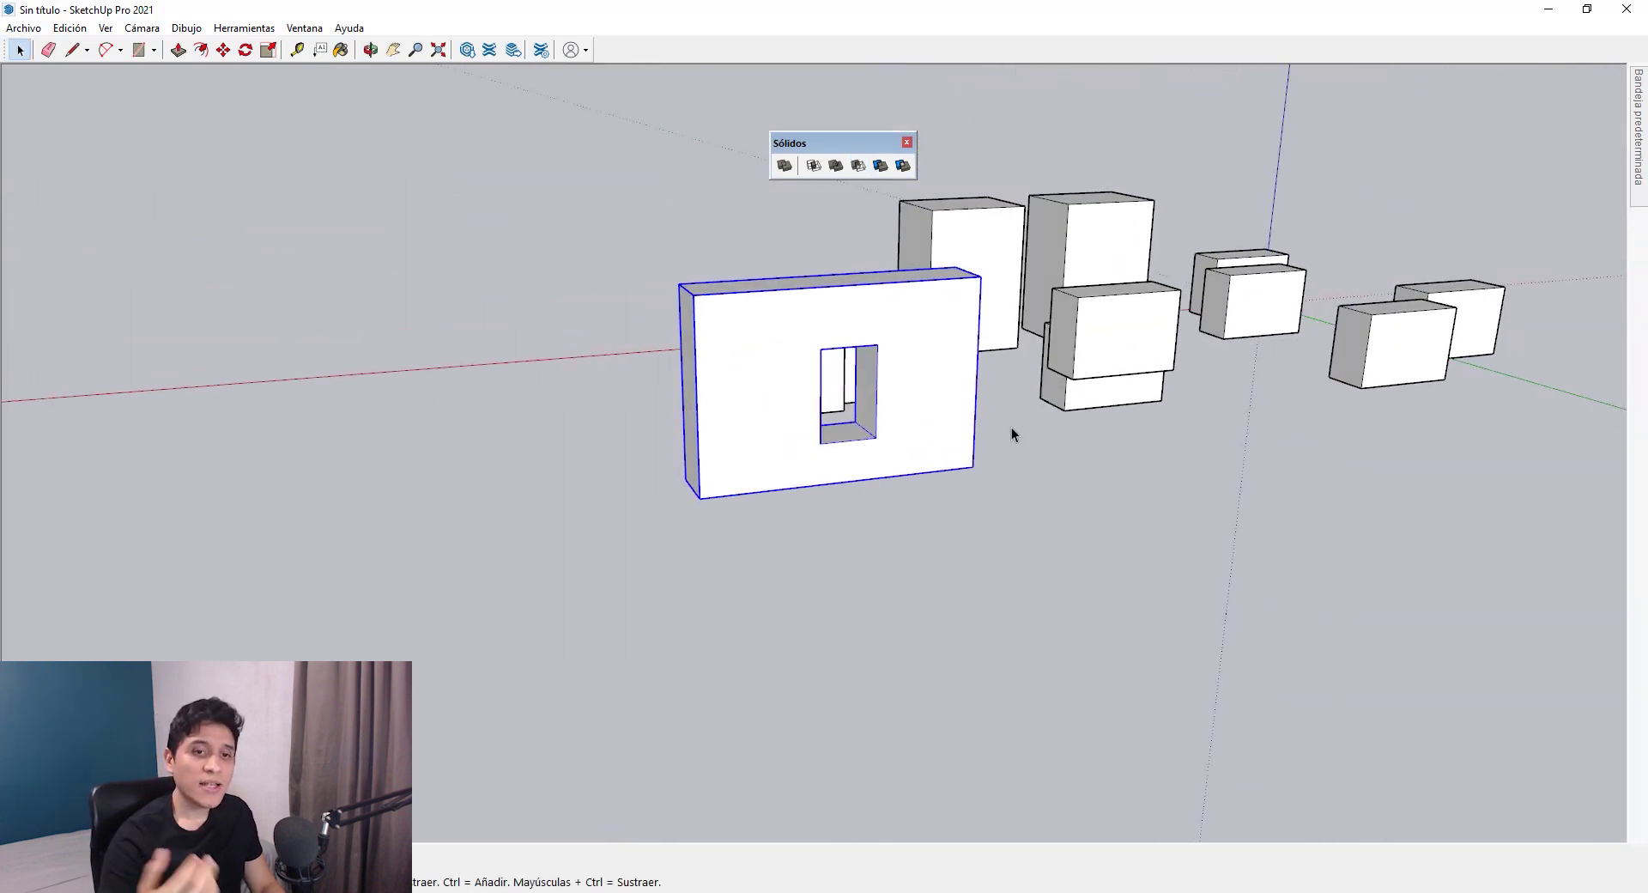
pyautogui.scroll(1, 874, 430)
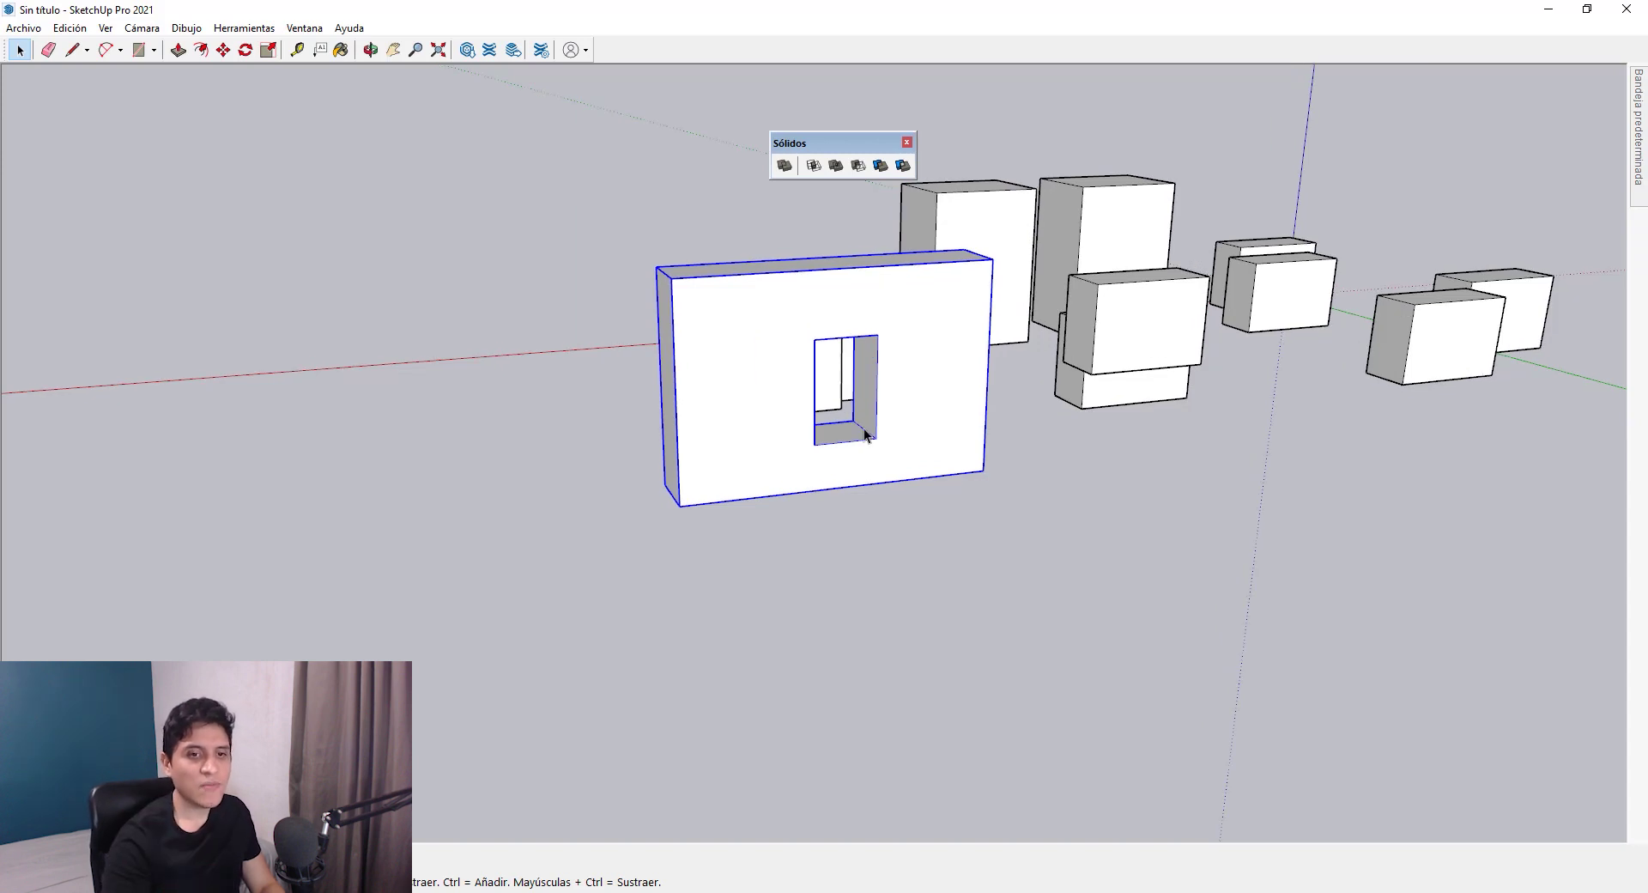
pyautogui.moveTo(825, 415); pyautogui.dragTo(1265, 545, button='middle')
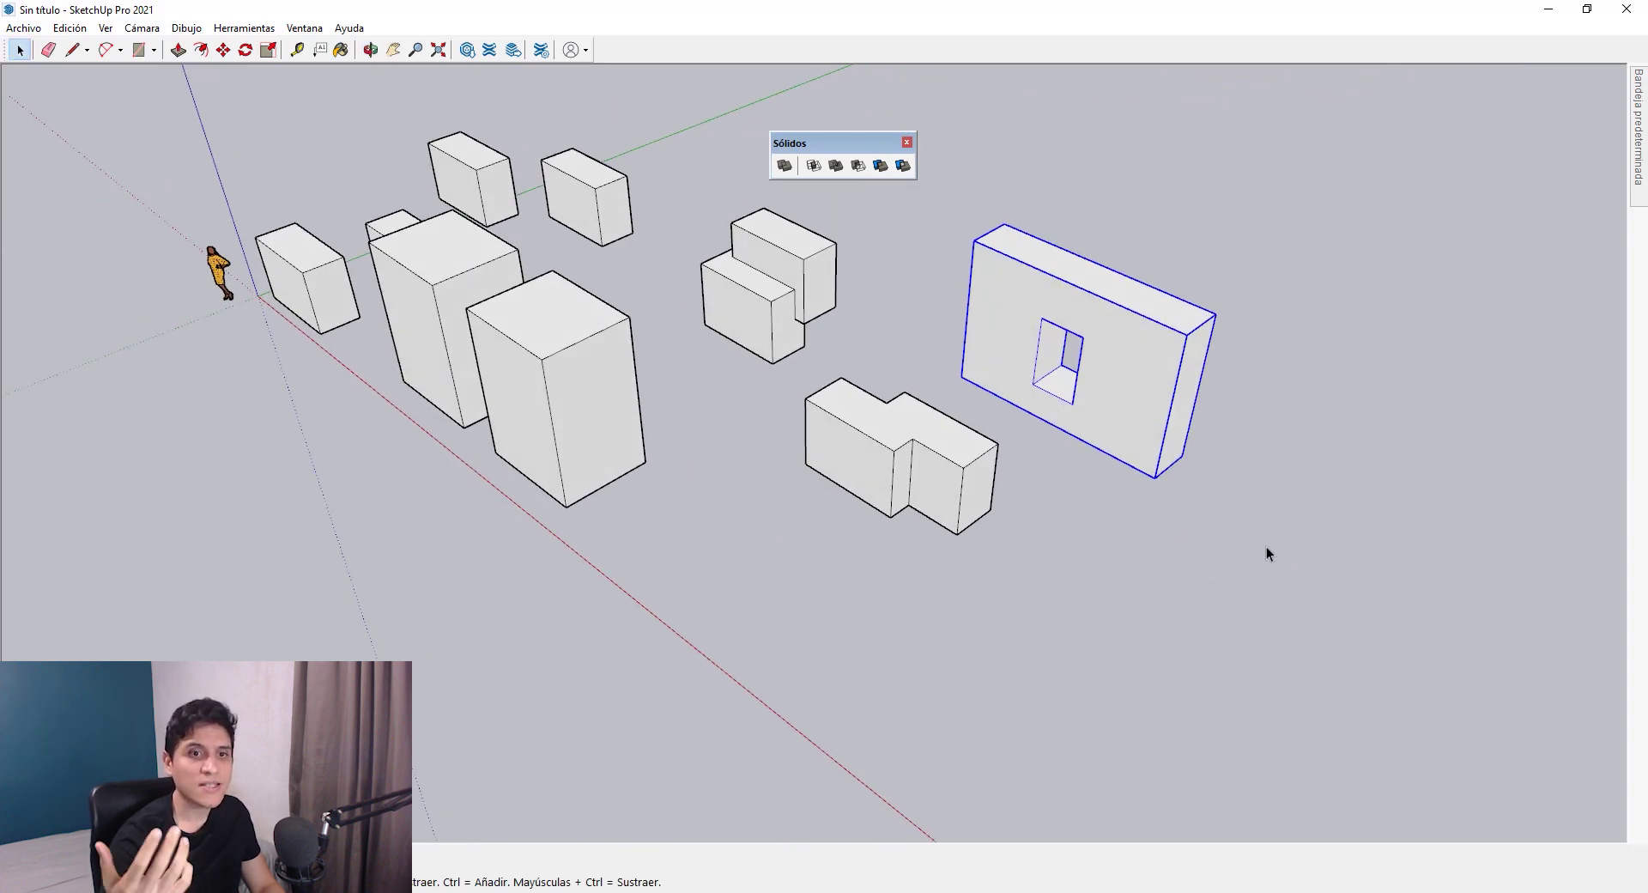
# - Copy the two small boxes near the origin to the free area beyond the joined boxes and the wall
pyautogui.moveTo(832, 541); pyautogui.dragTo(897, 360, button='middle')
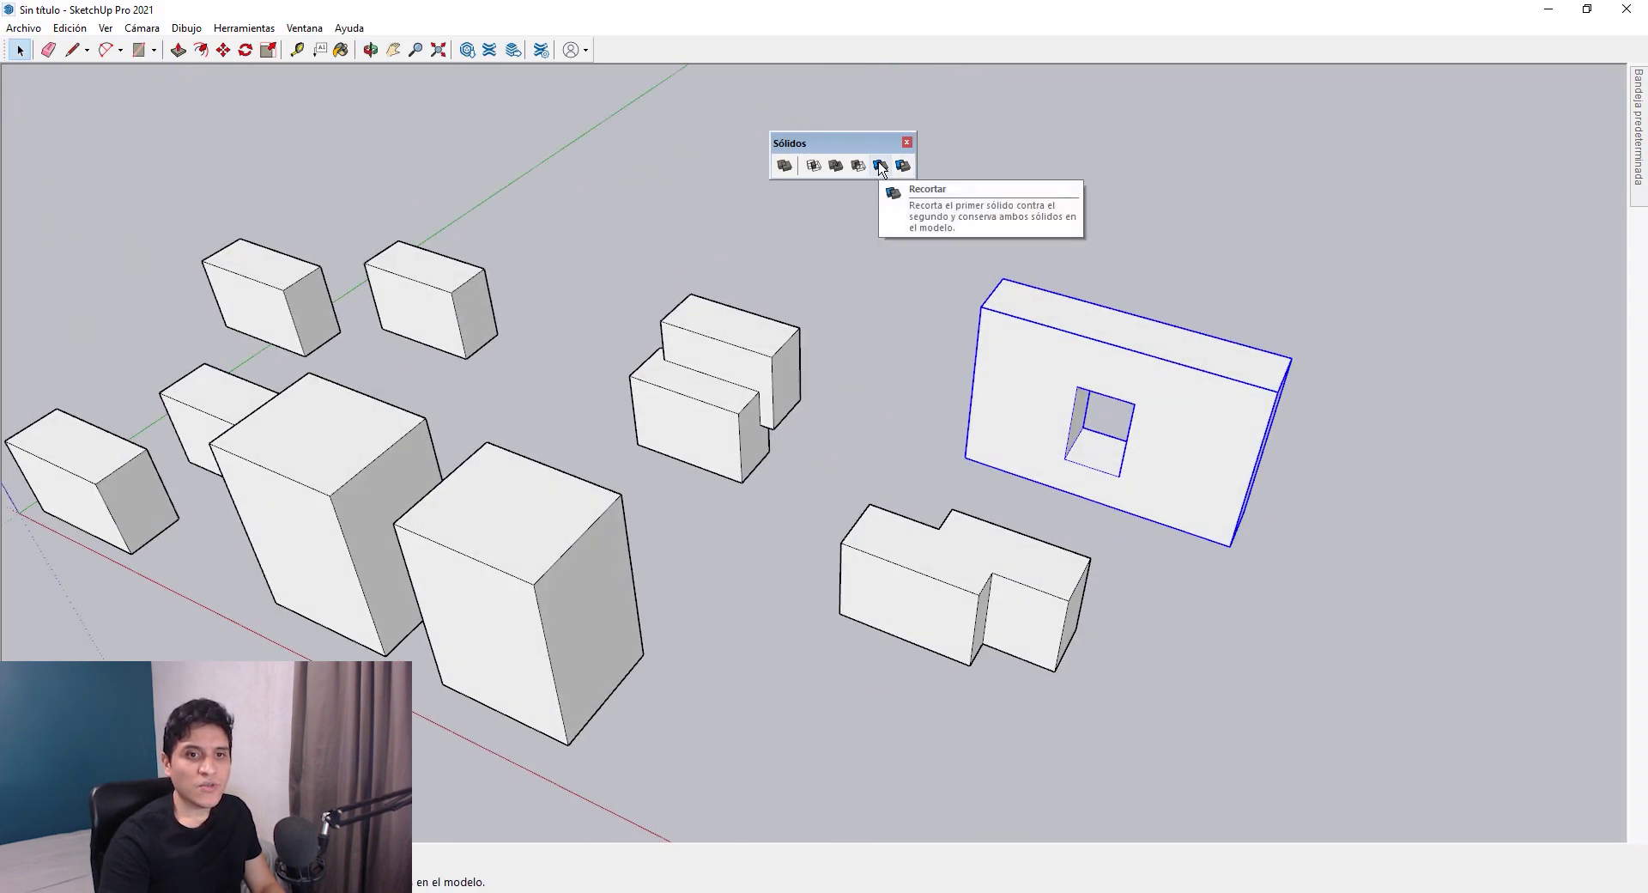
pyautogui.scroll(-4, 761, 544)
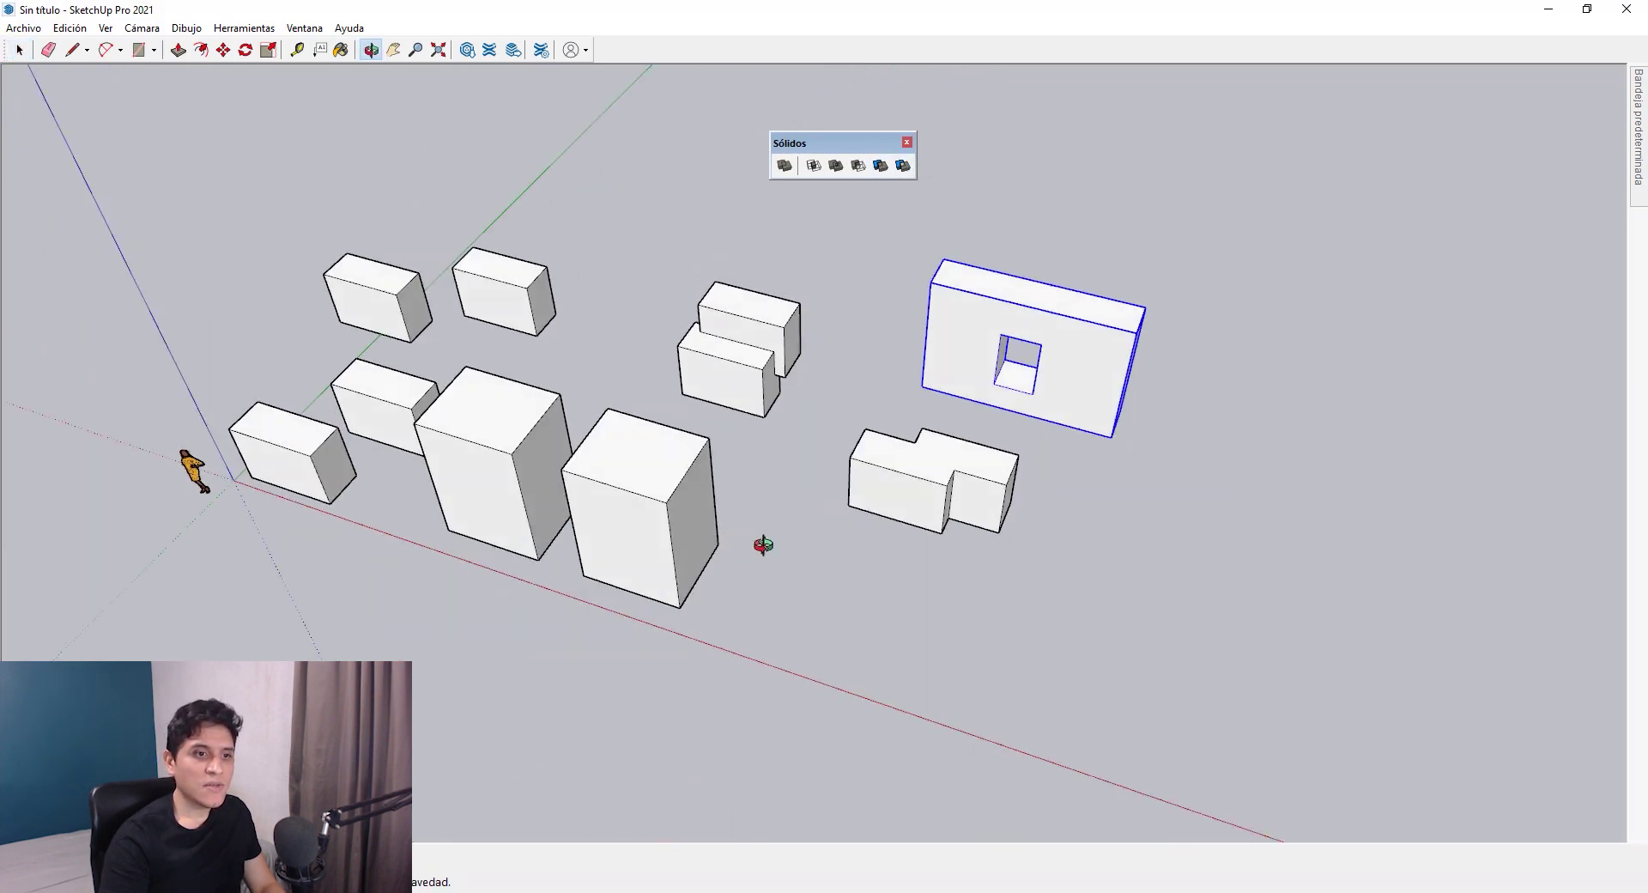
pyautogui.click(426, 434)
pyautogui.click(1239, 636)
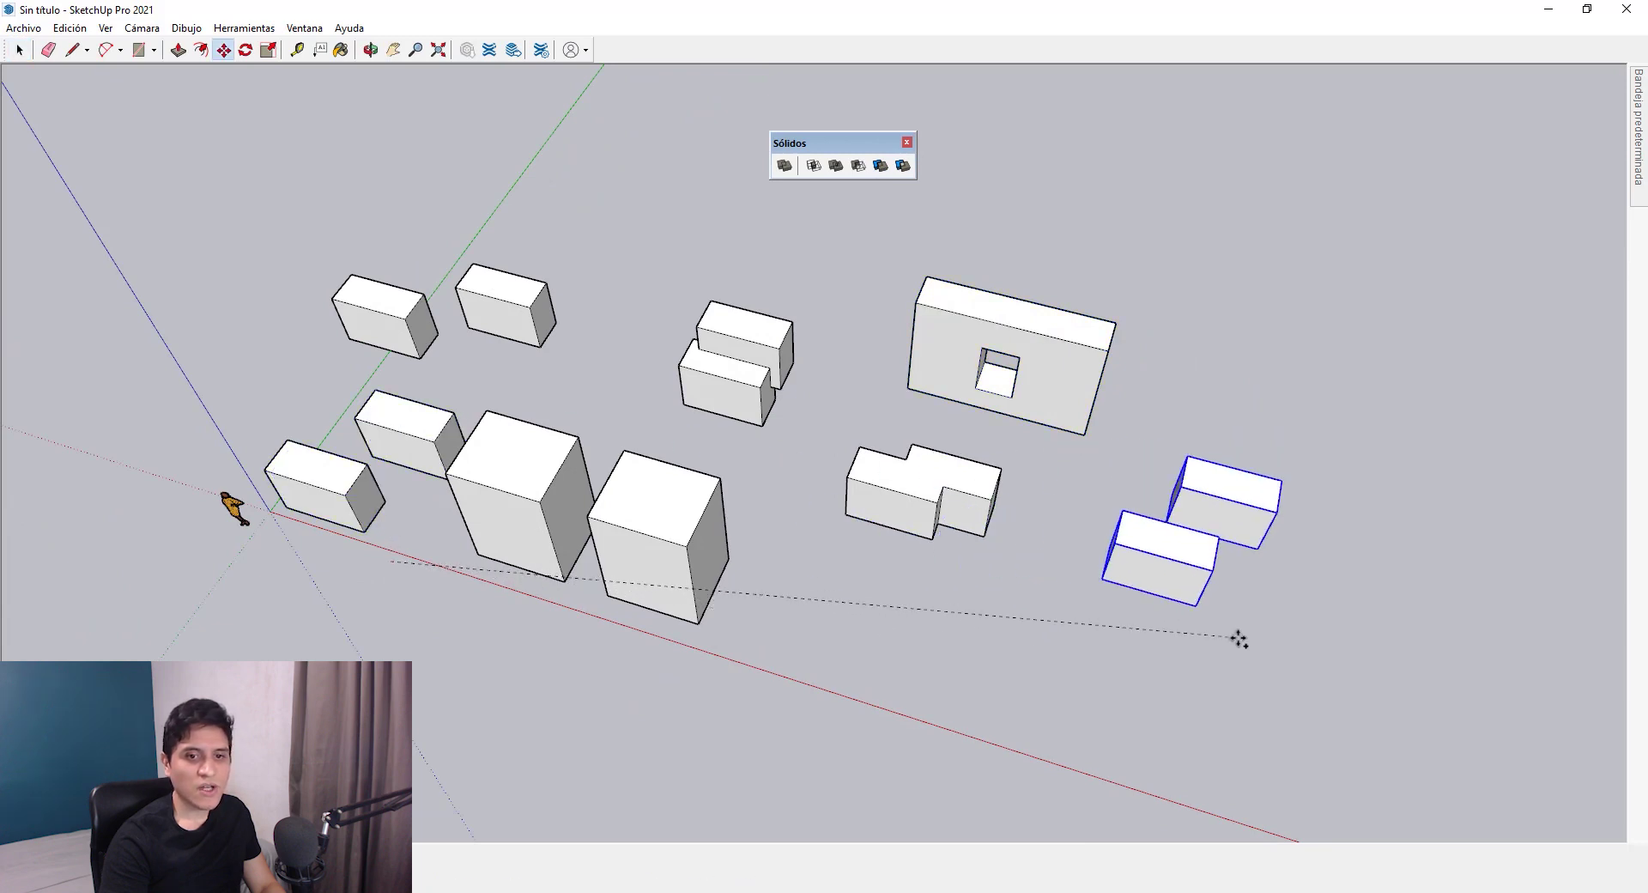
# - Move the rear box of the copied pair so that it partly overlaps the front box
pyautogui.keyDown('shift'); pyautogui.moveTo(1239, 636); pyautogui.dragTo(890, 639, button='middle'); pyautogui.keyUp('shift')
pyautogui.click(936, 539)
pyautogui.moveTo(935, 539); pyautogui.dragTo(919, 600, button='middle')
pyautogui.press('m')
pyautogui.click(919, 600)
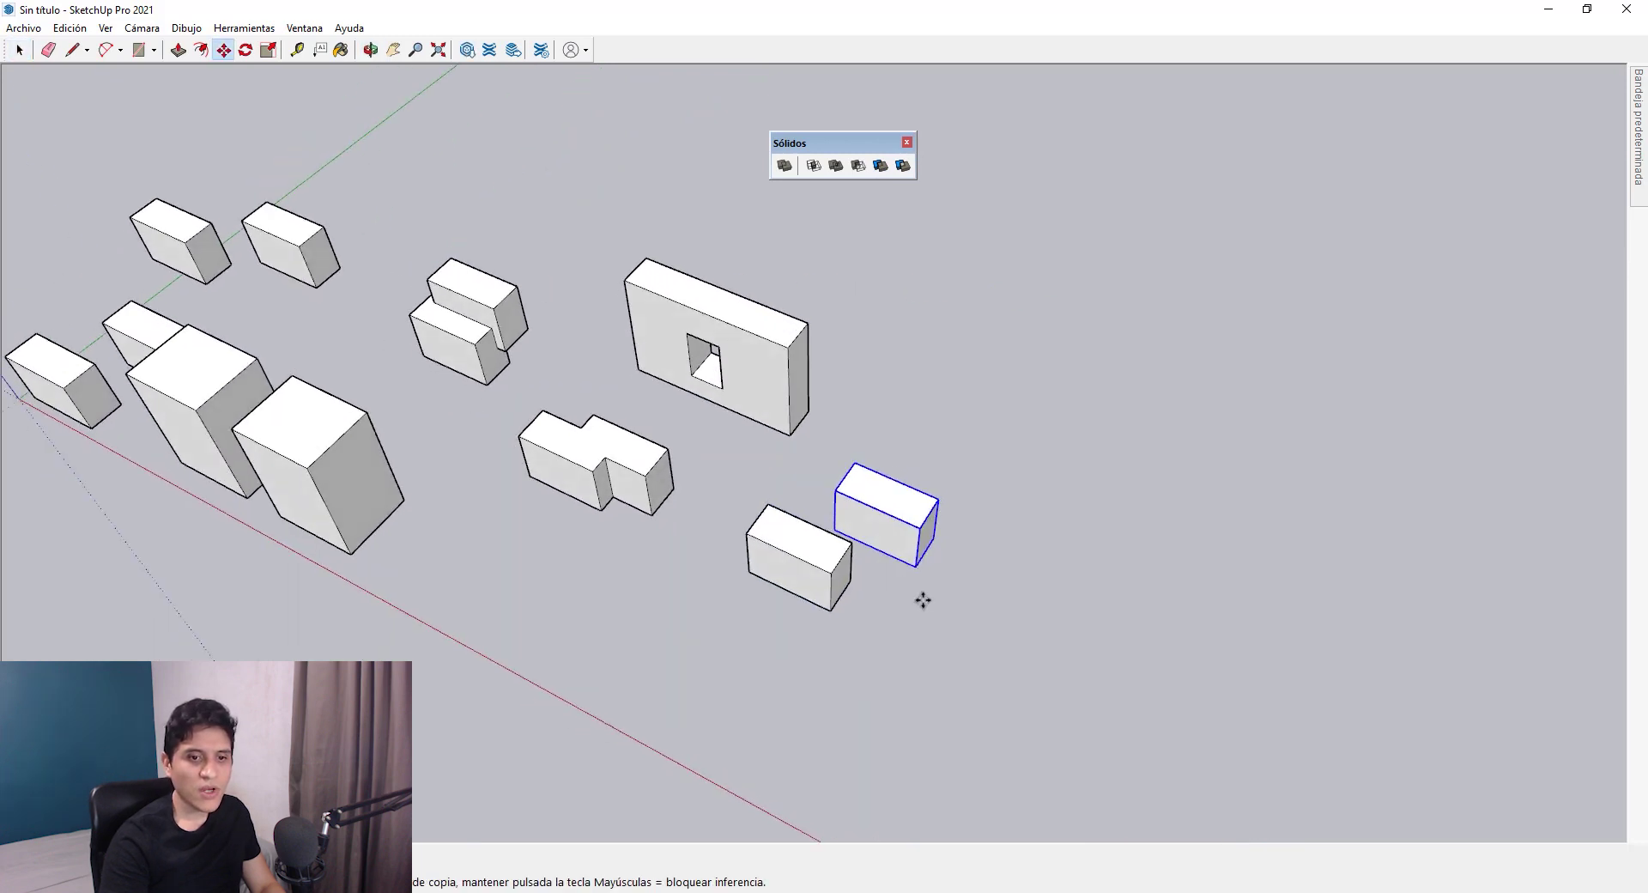
pyautogui.click(882, 641)
# - Trim the front box with the selected overlapping box using the solid Trim tool
pyautogui.scroll(5, 847, 232)
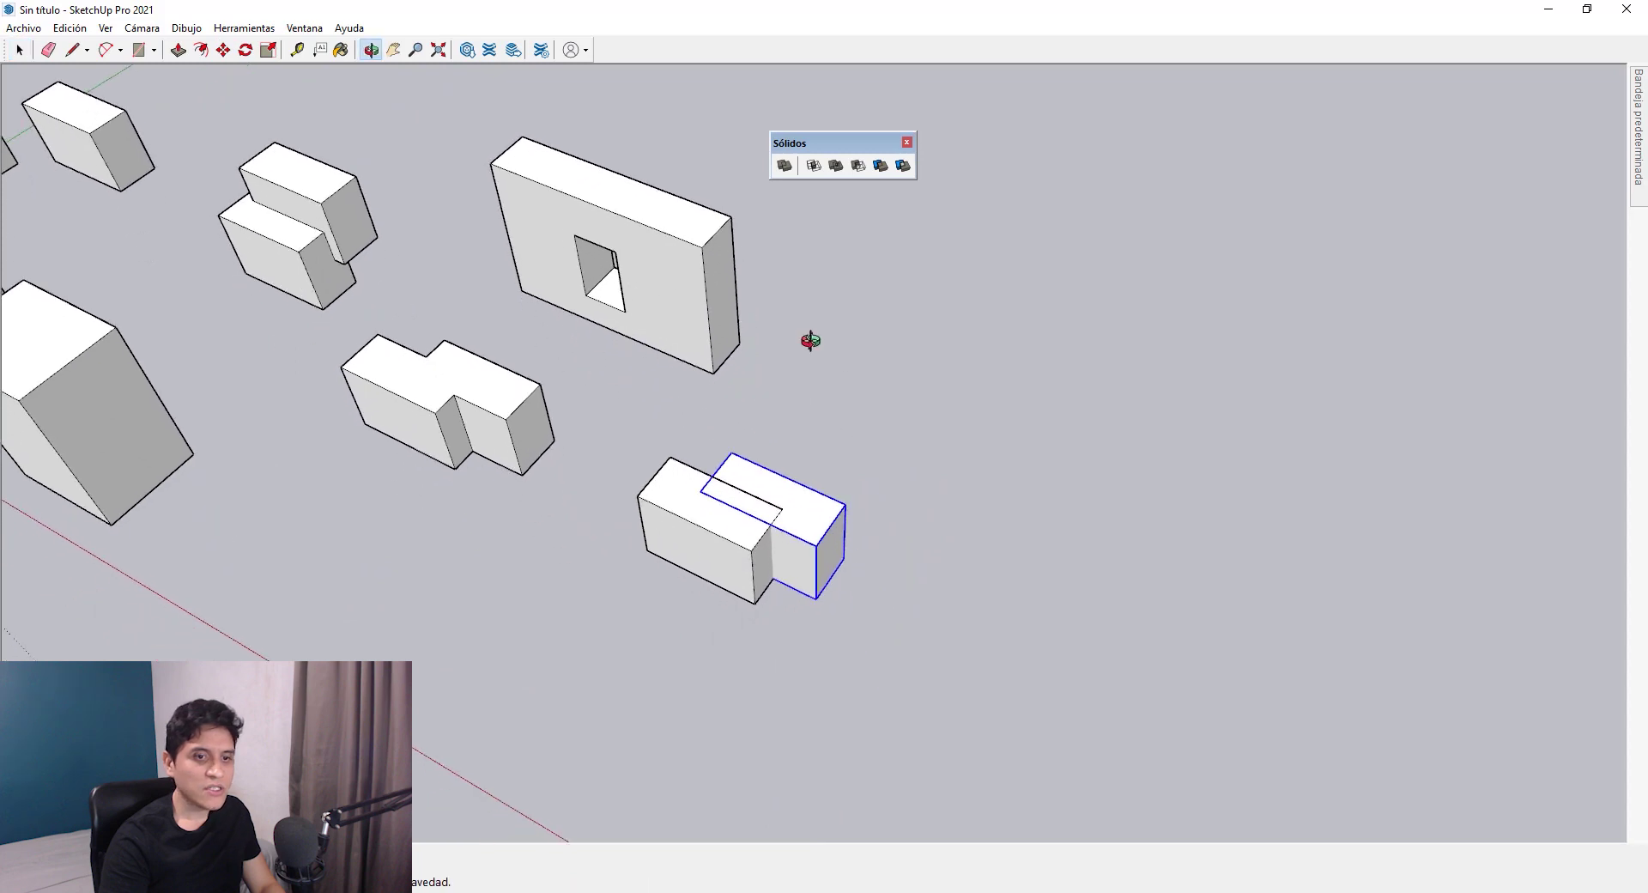
pyautogui.press('space')
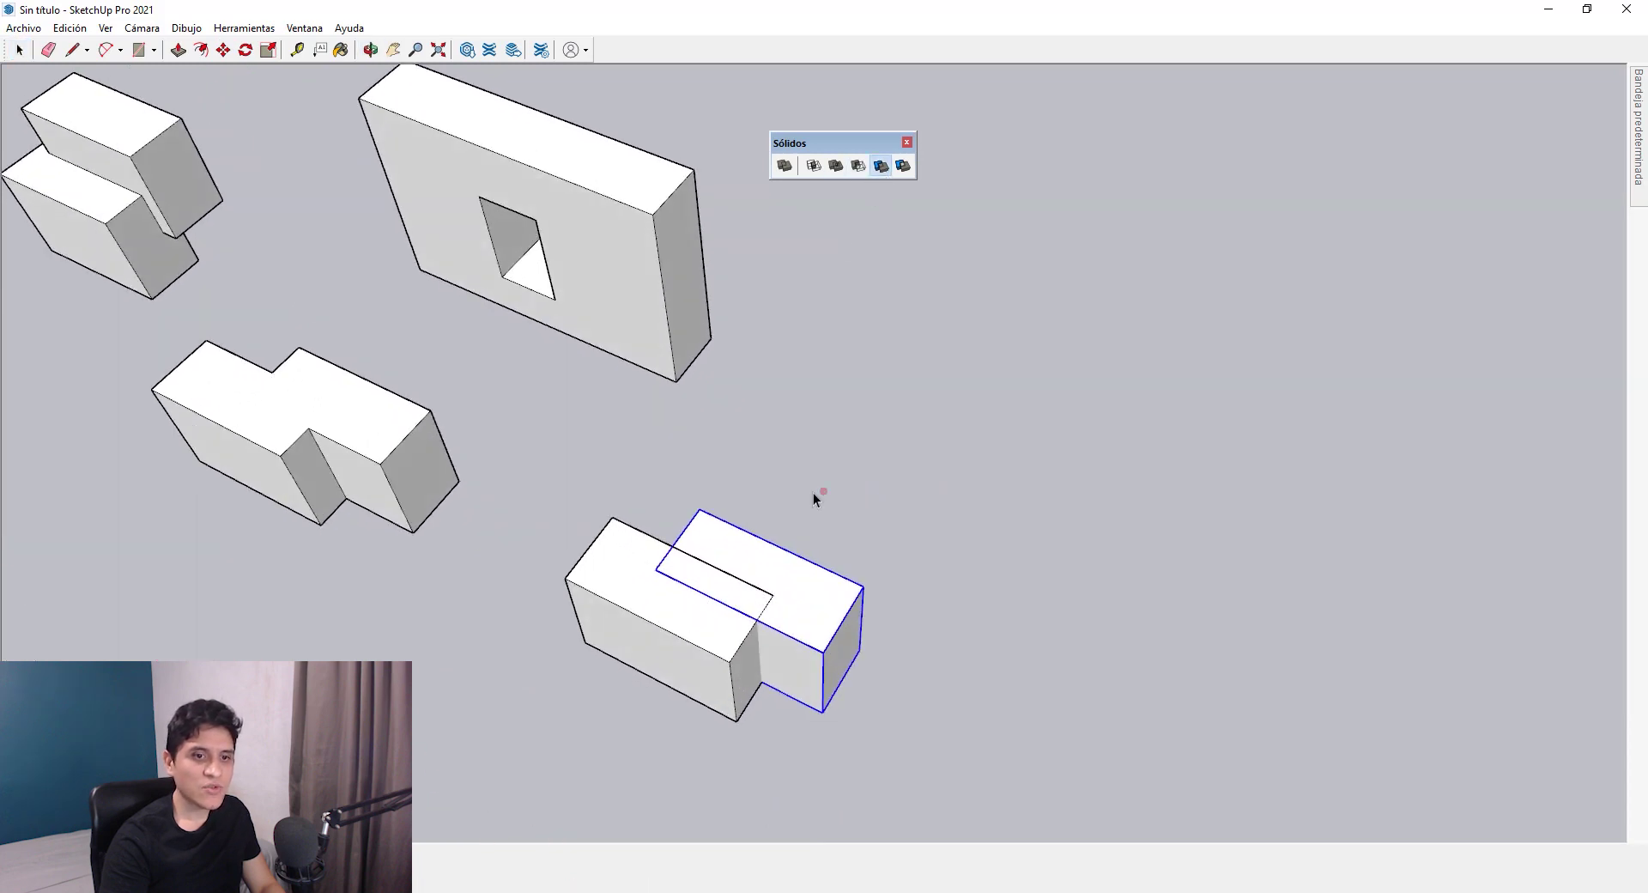
pyautogui.click(704, 637)
pyautogui.moveTo(821, 674); pyautogui.dragTo(737, 373, button='middle')
pyautogui.press('space')
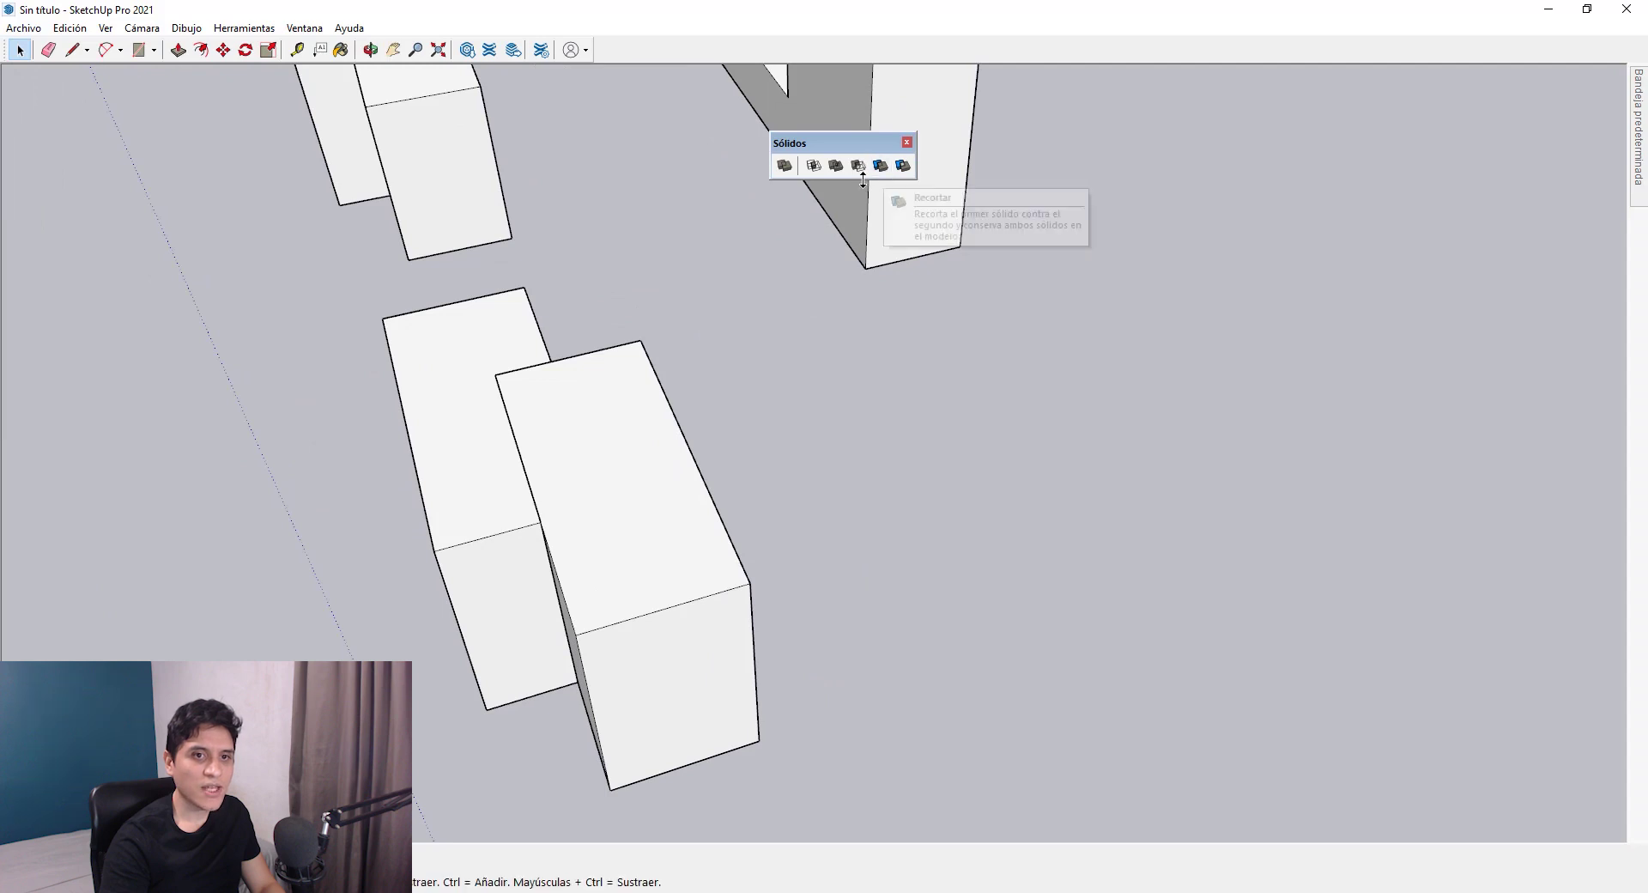
# - Move the trimmed box away from its neighbour to expose the cut notch
pyautogui.moveTo(533, 343); pyautogui.dragTo(508, 513, button='middle')
pyautogui.press('m')
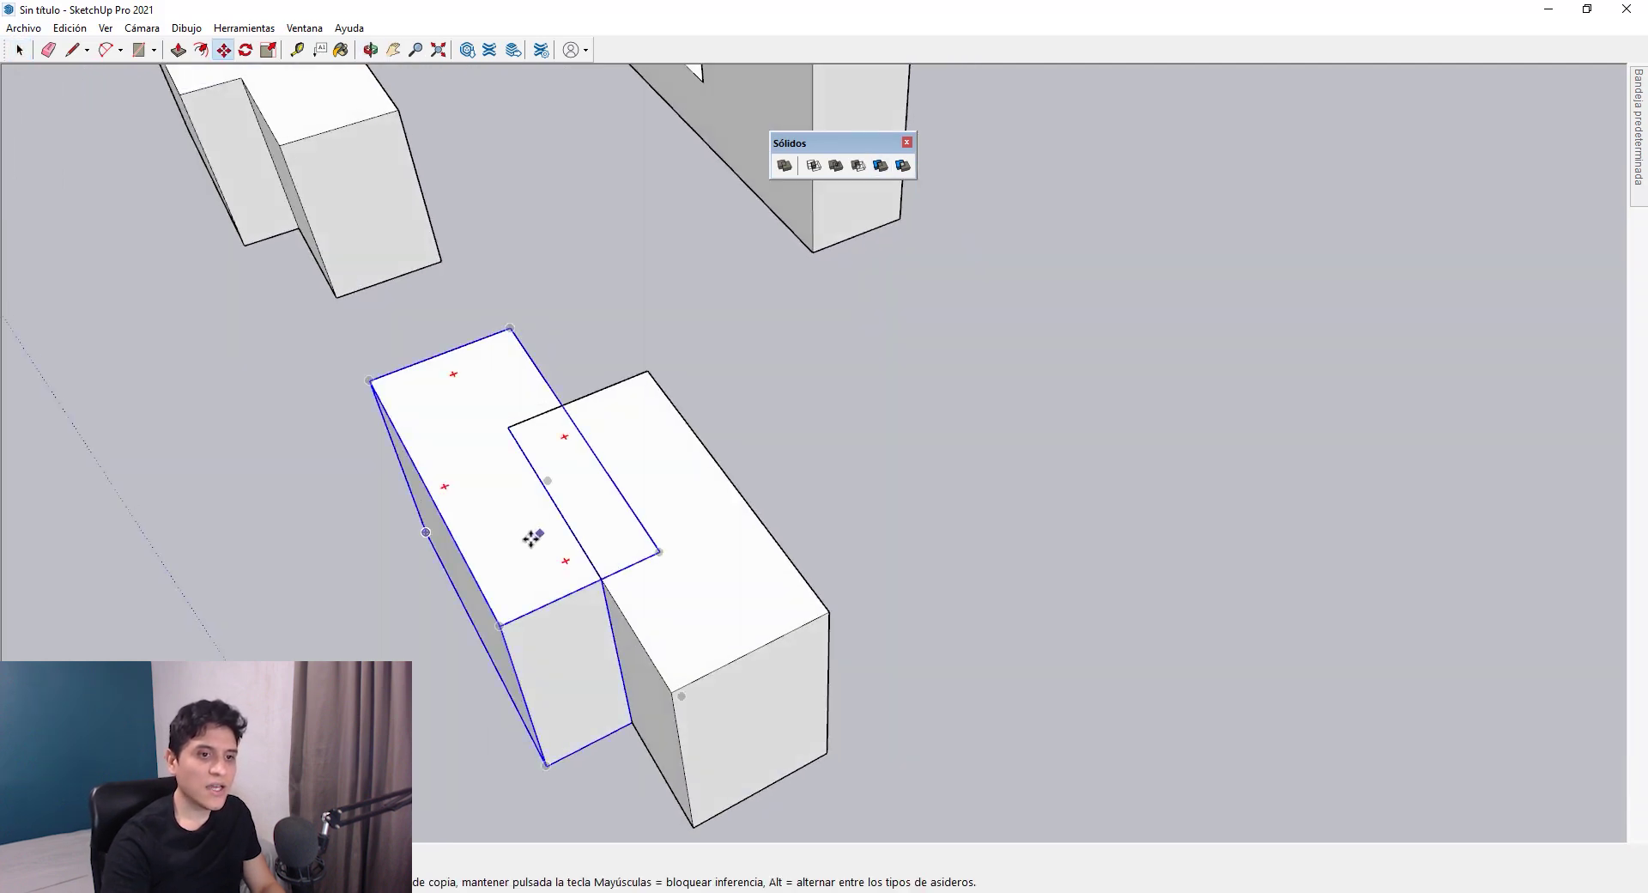
pyautogui.click(527, 543)
pyautogui.press('space')
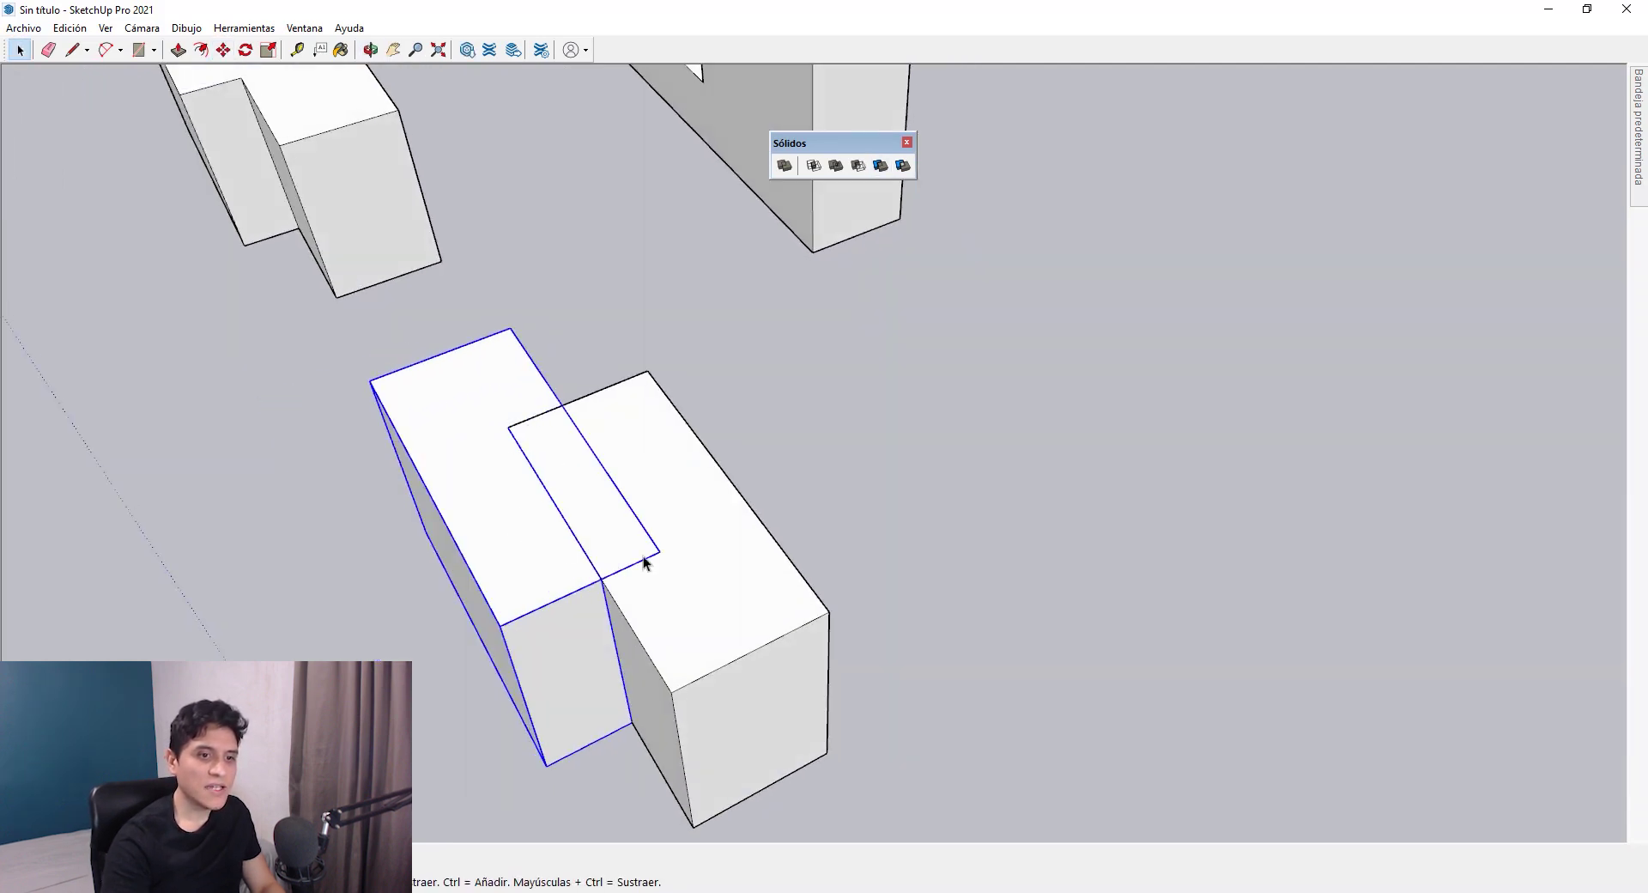
pyautogui.click(611, 331)
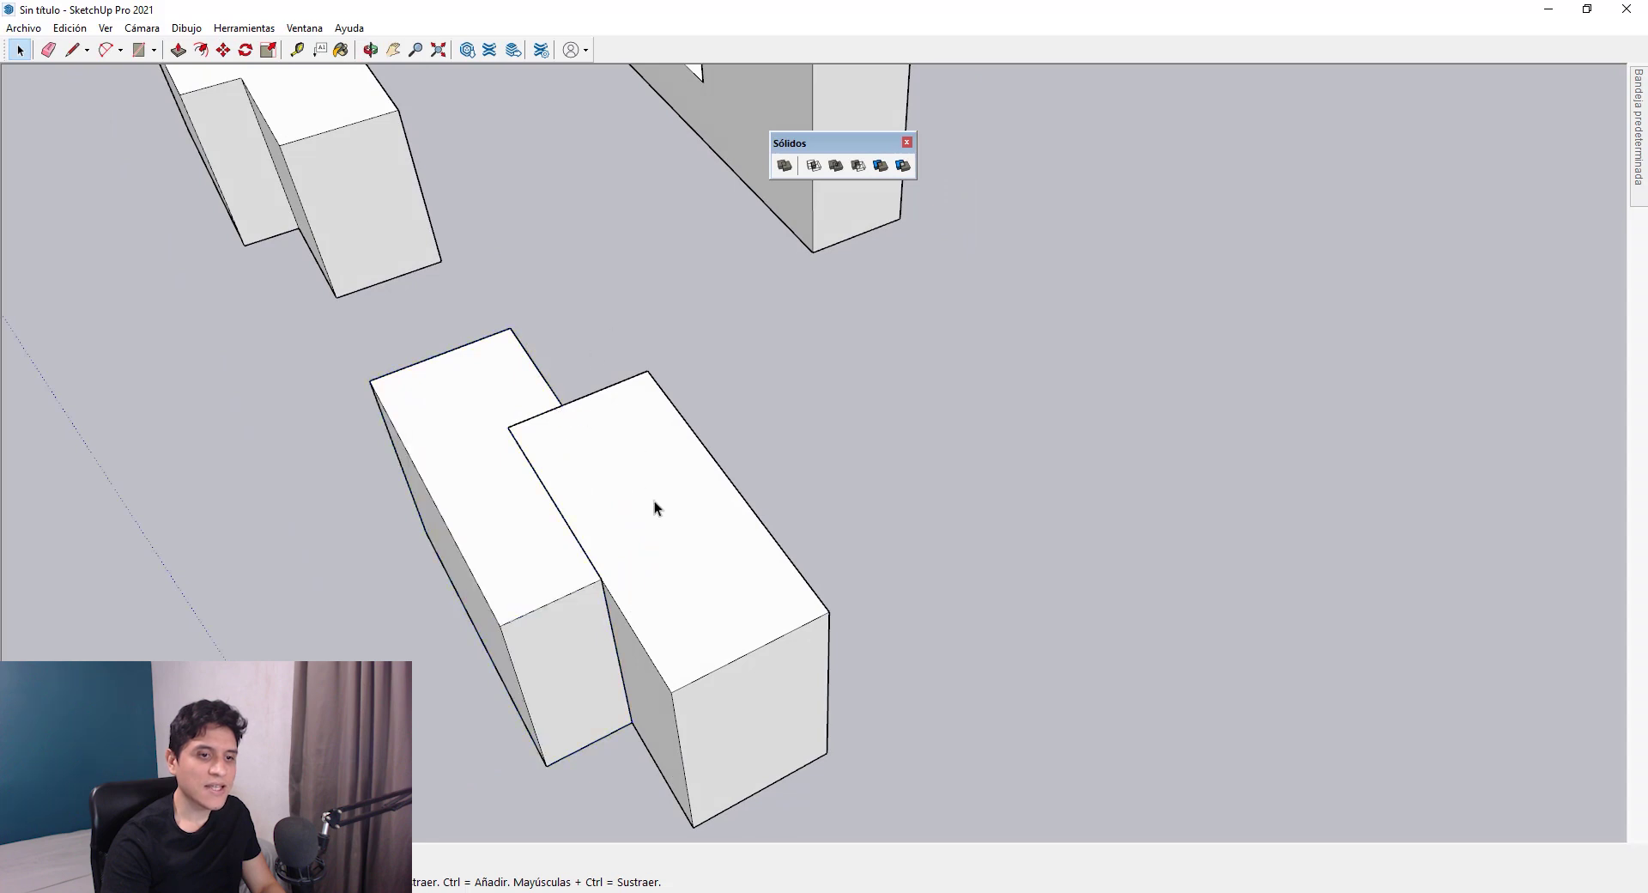
pyautogui.moveTo(646, 483); pyautogui.dragTo(559, 577, button='middle')
pyautogui.press('m')
pyautogui.click(559, 576)
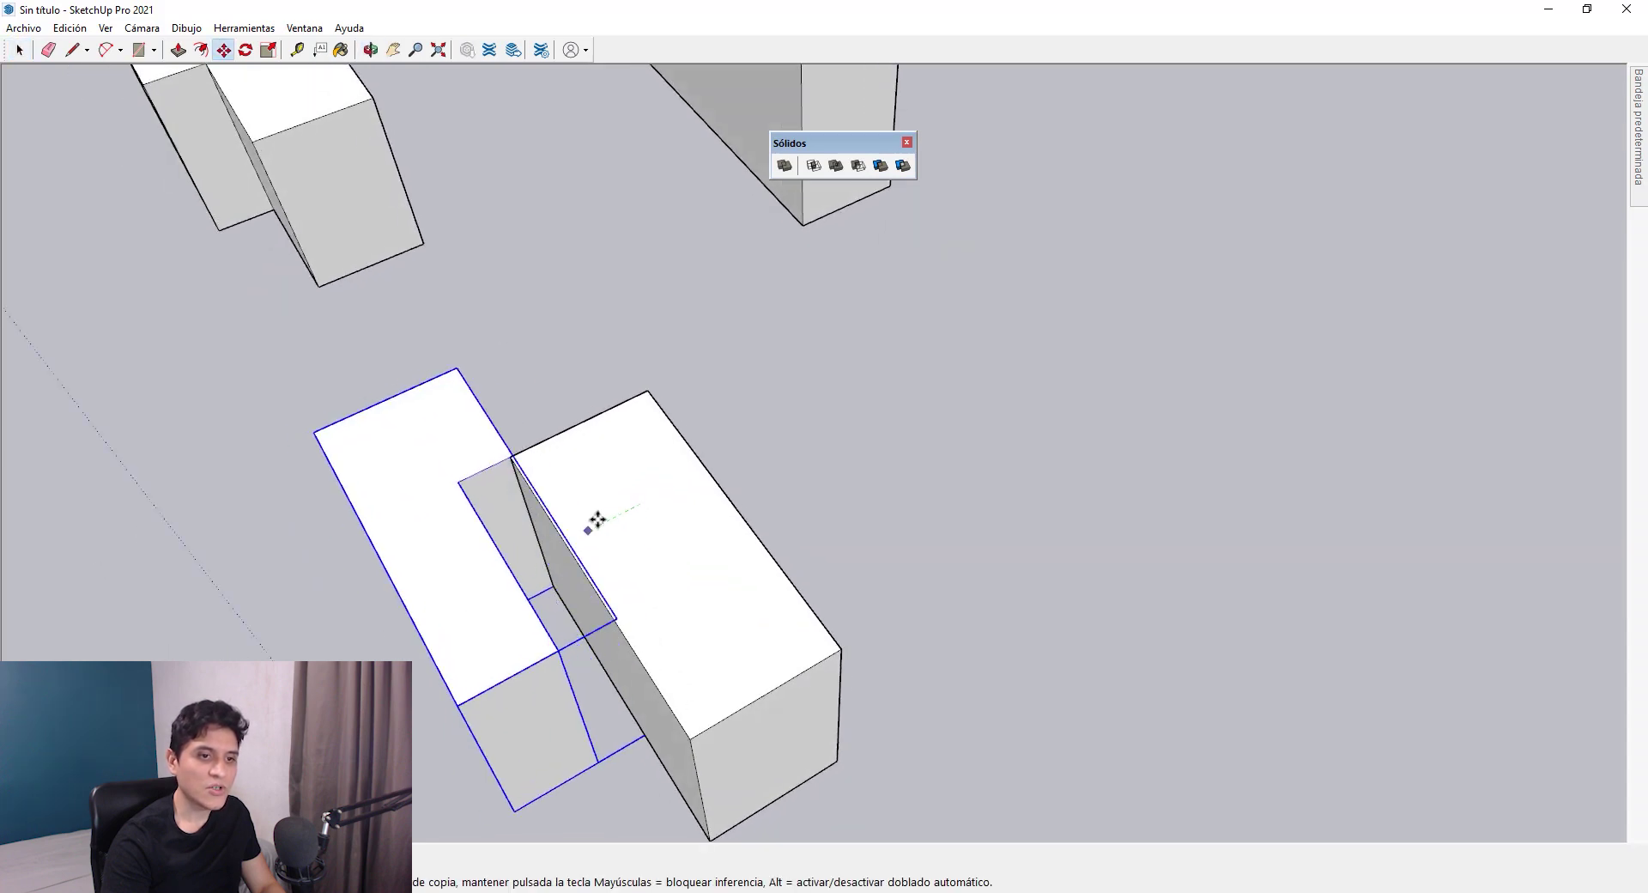
pyautogui.click(606, 534)
# - Undo the move and the trim of the notched box
pyautogui.press('space')
pyautogui.hotkey('ctrl', 't')
pyautogui.click(637, 512)
pyautogui.press('m')
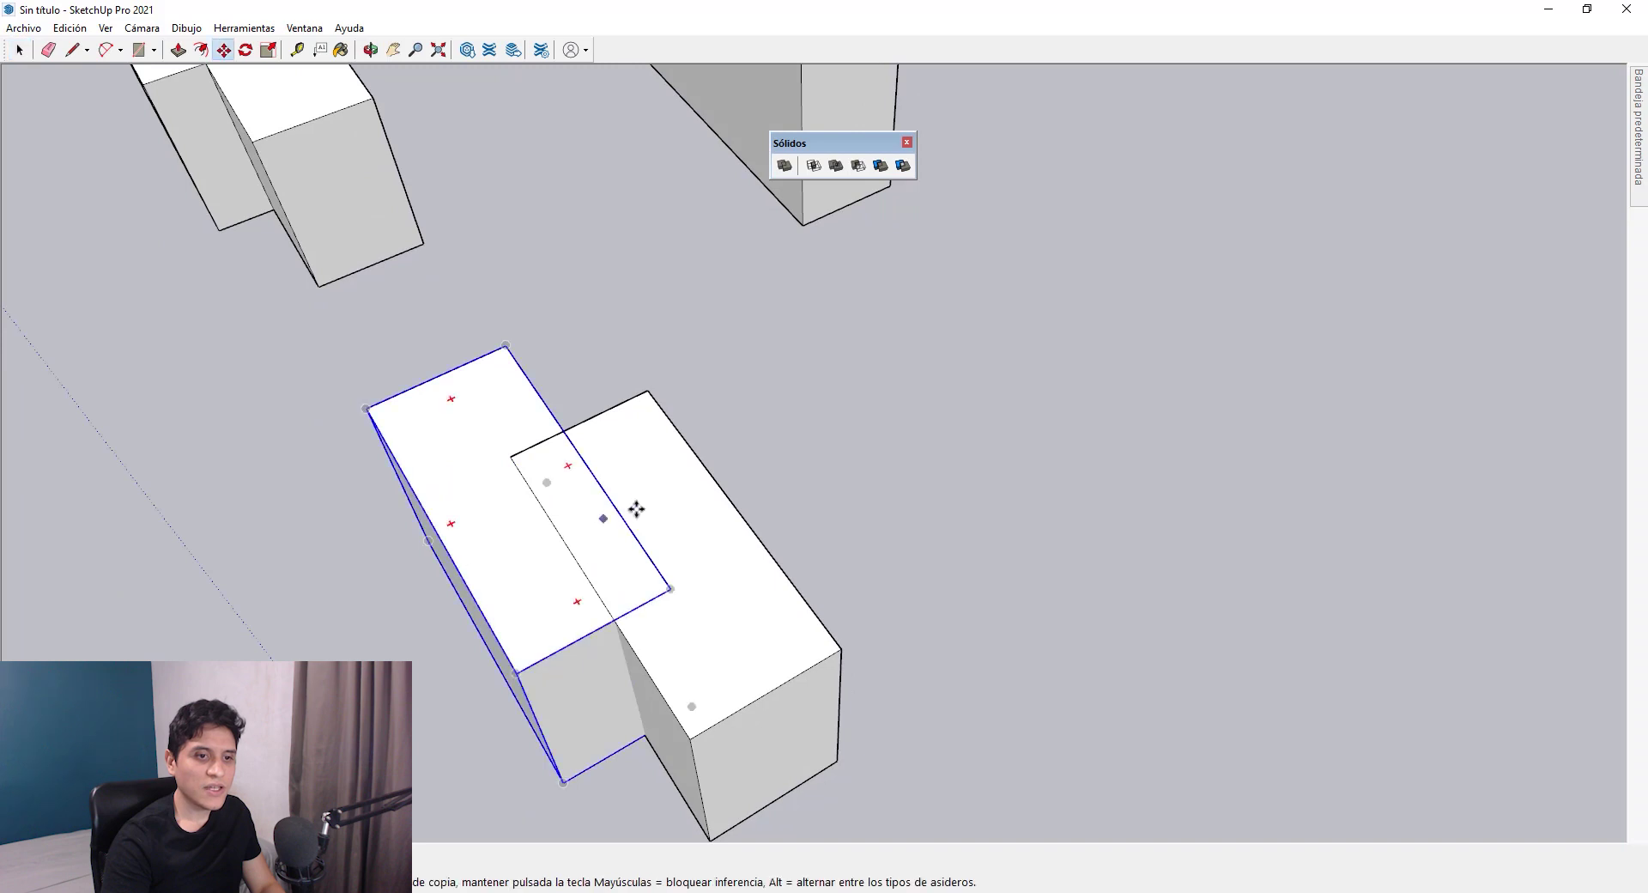
pyautogui.click(637, 511)
pyautogui.press('space')
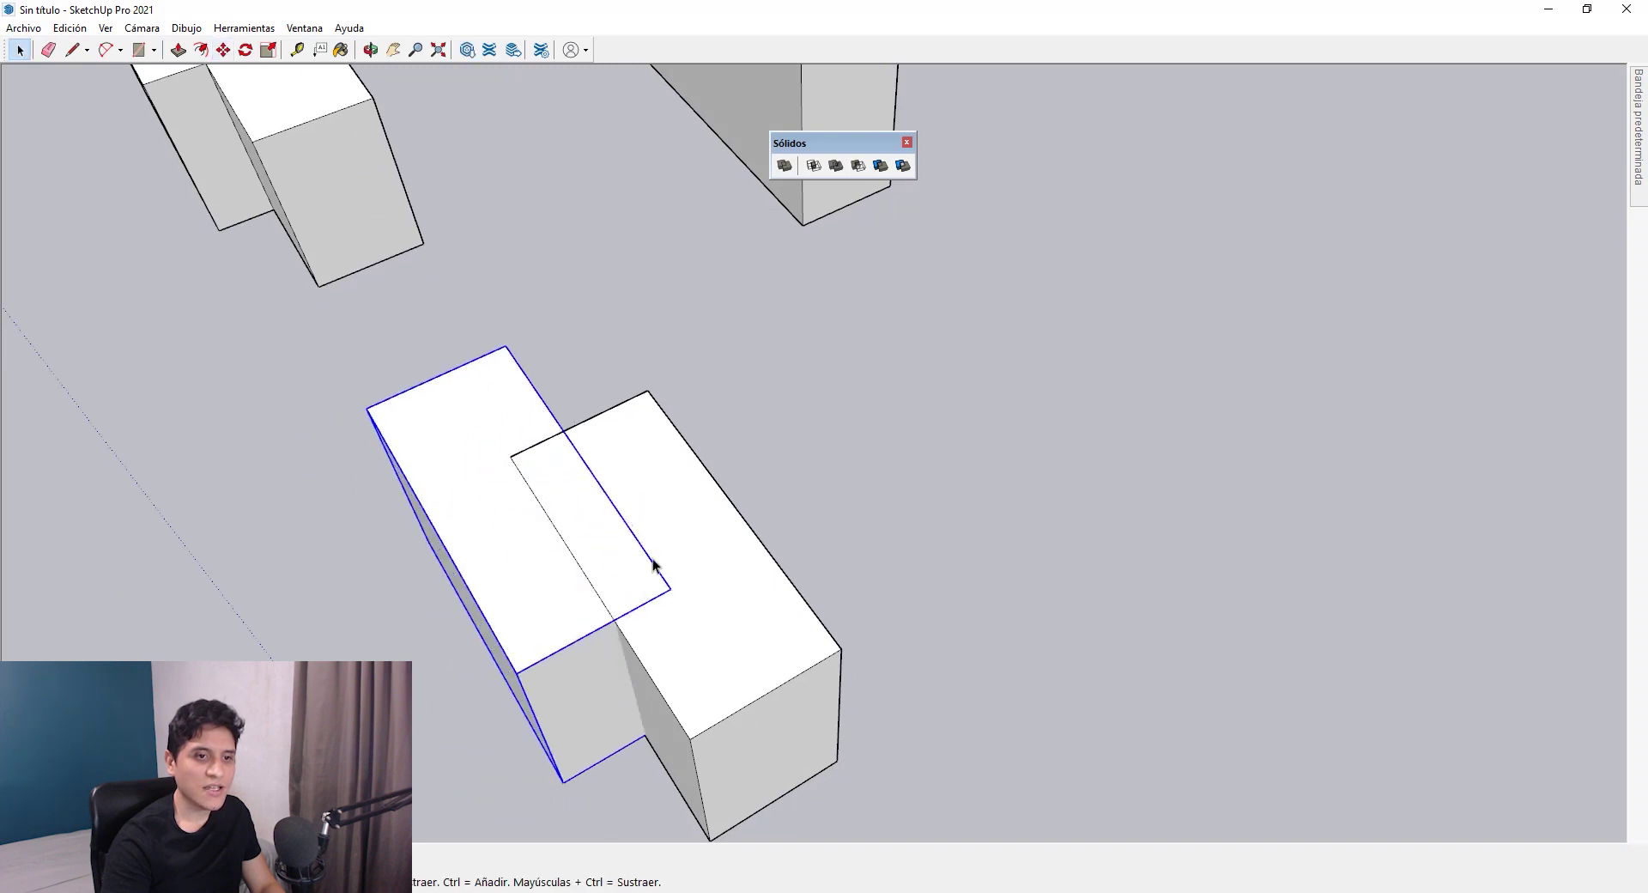
# - Trim the other box of the pair, using the selected box as the cutting solid
pyautogui.moveTo(669, 415); pyautogui.dragTo(820, 397, button='middle')
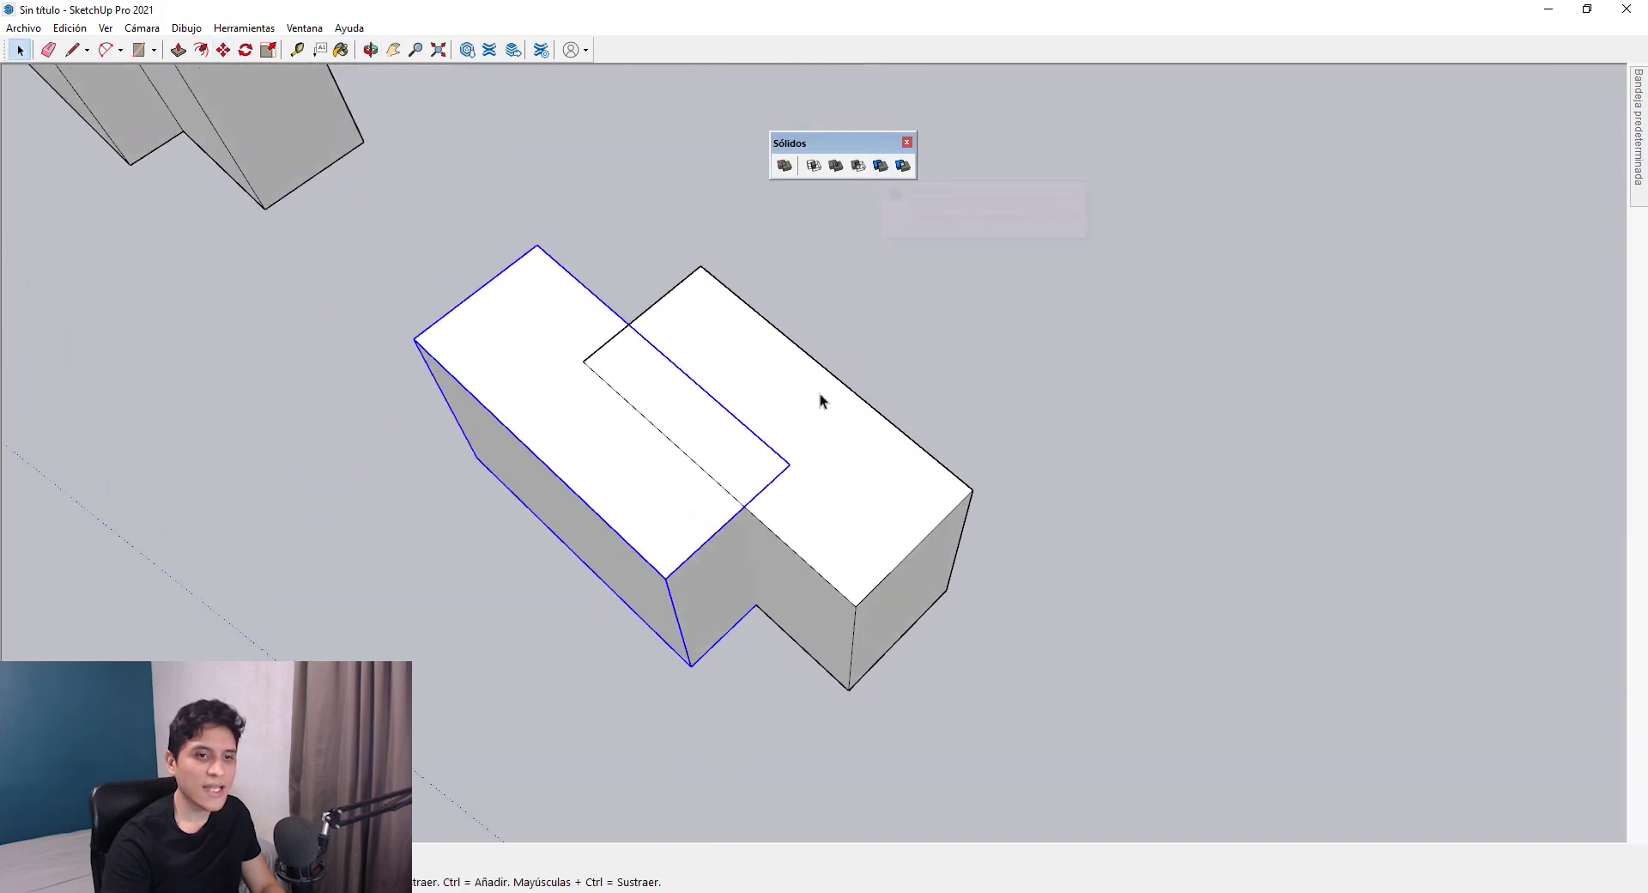
pyautogui.scroll(3, 569, 329)
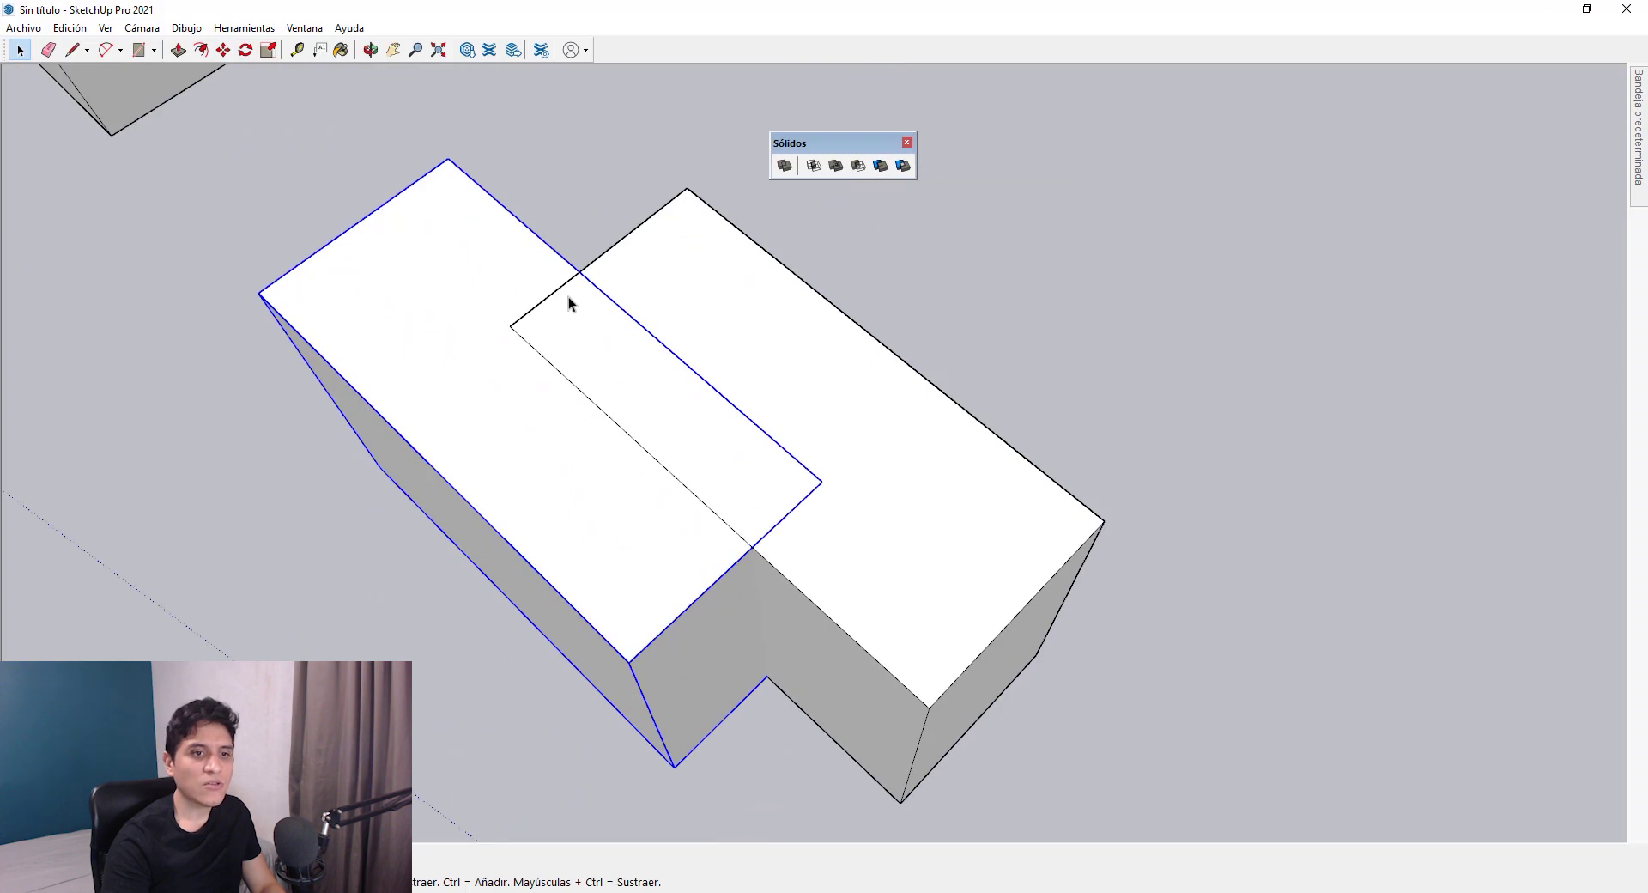
pyautogui.moveTo(786, 381); pyautogui.dragTo(862, 209, button='middle')
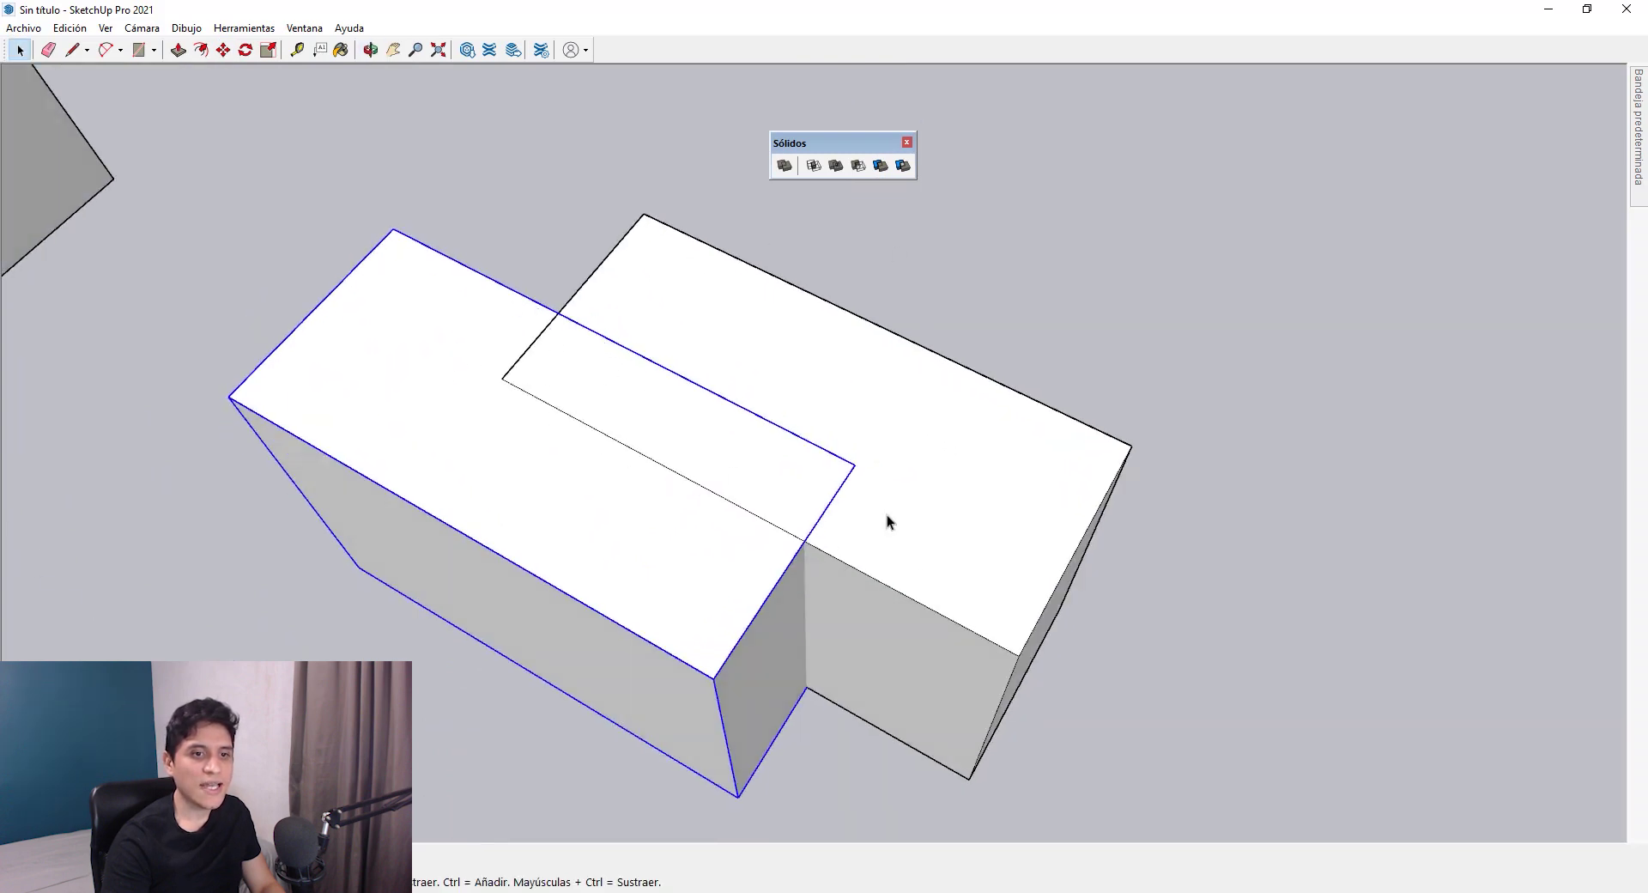
pyautogui.click(880, 166)
pyautogui.click(832, 338)
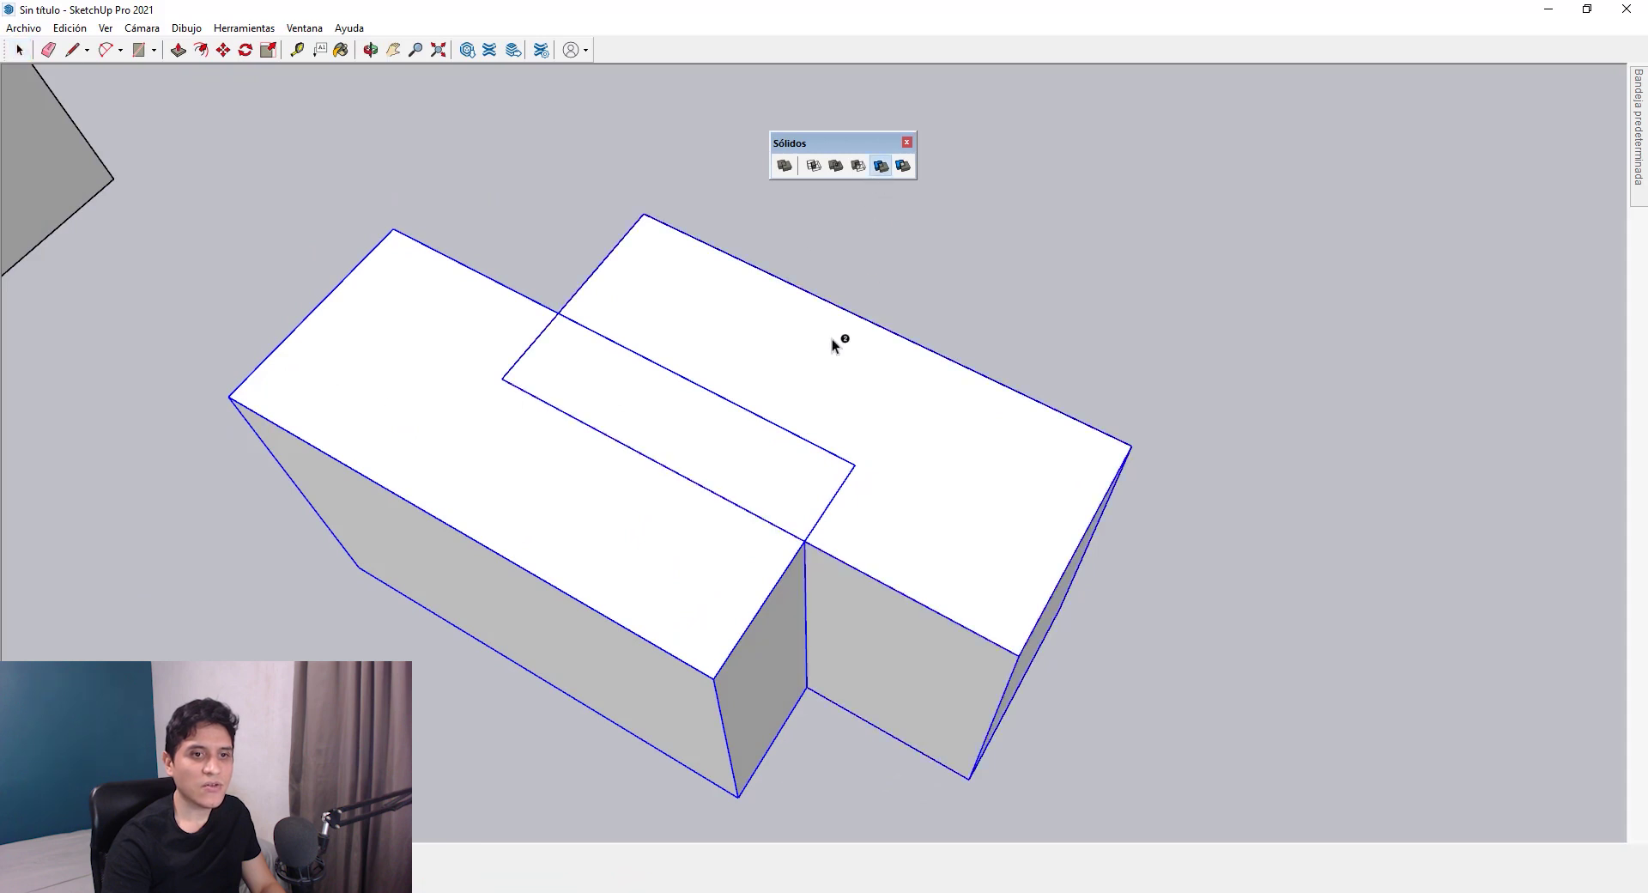
# - Try moving the cutting box aside to inspect the trimmed neighbour, and undo the trim
pyautogui.moveTo(785, 395); pyautogui.dragTo(589, 394, button='middle')
pyautogui.press('m')
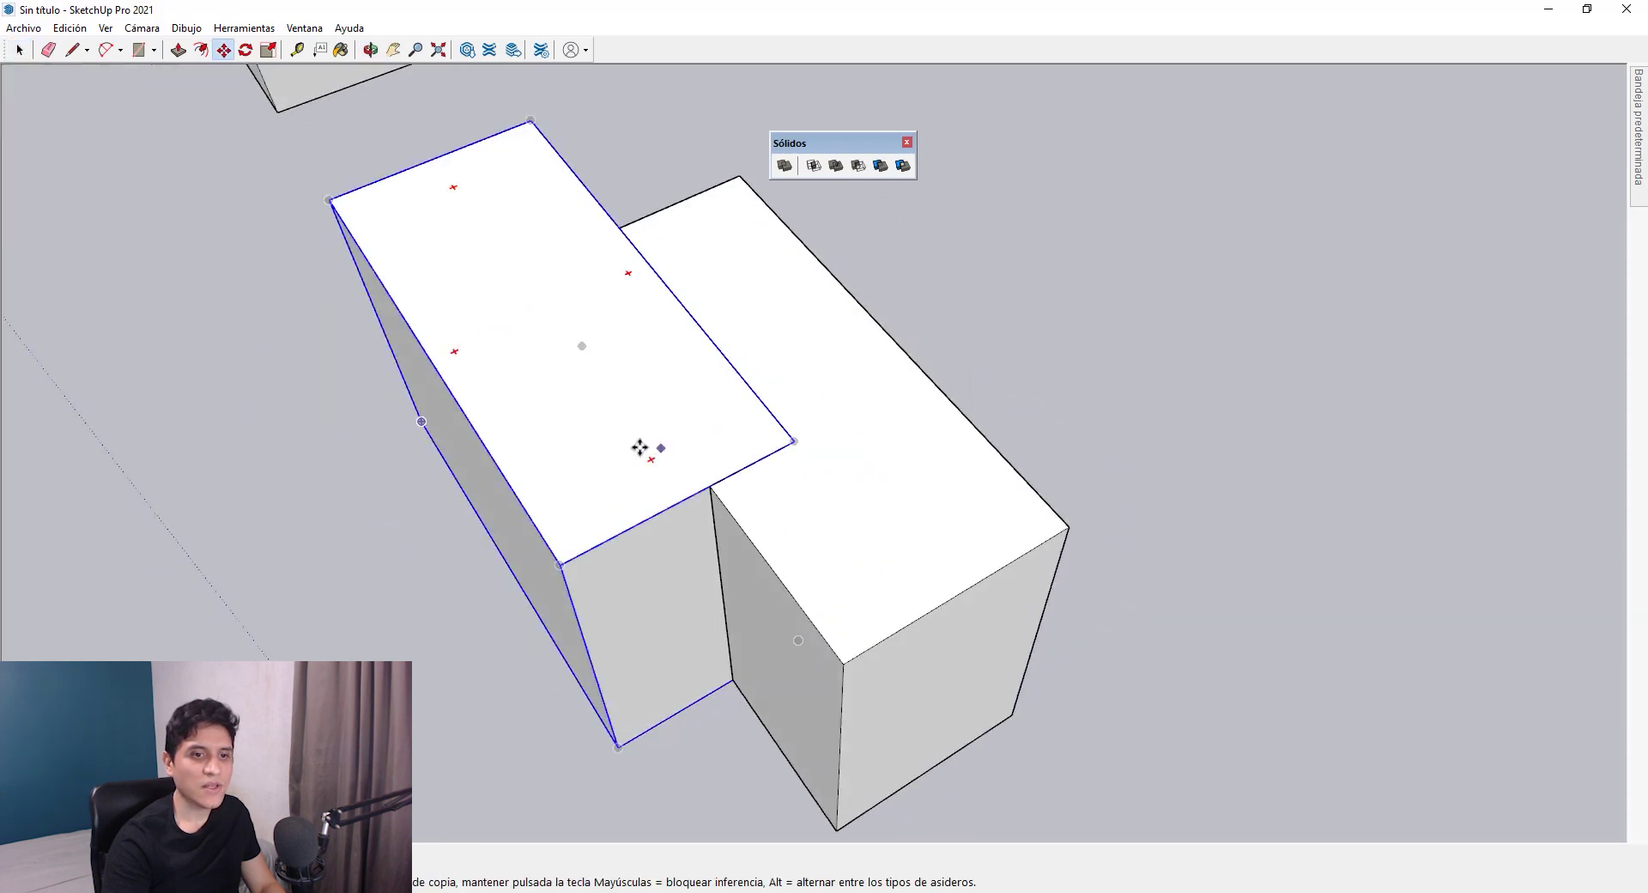
pyautogui.click(643, 445)
pyautogui.press('Escape')
pyautogui.press('space')
pyautogui.scroll(-4, 945, 456)
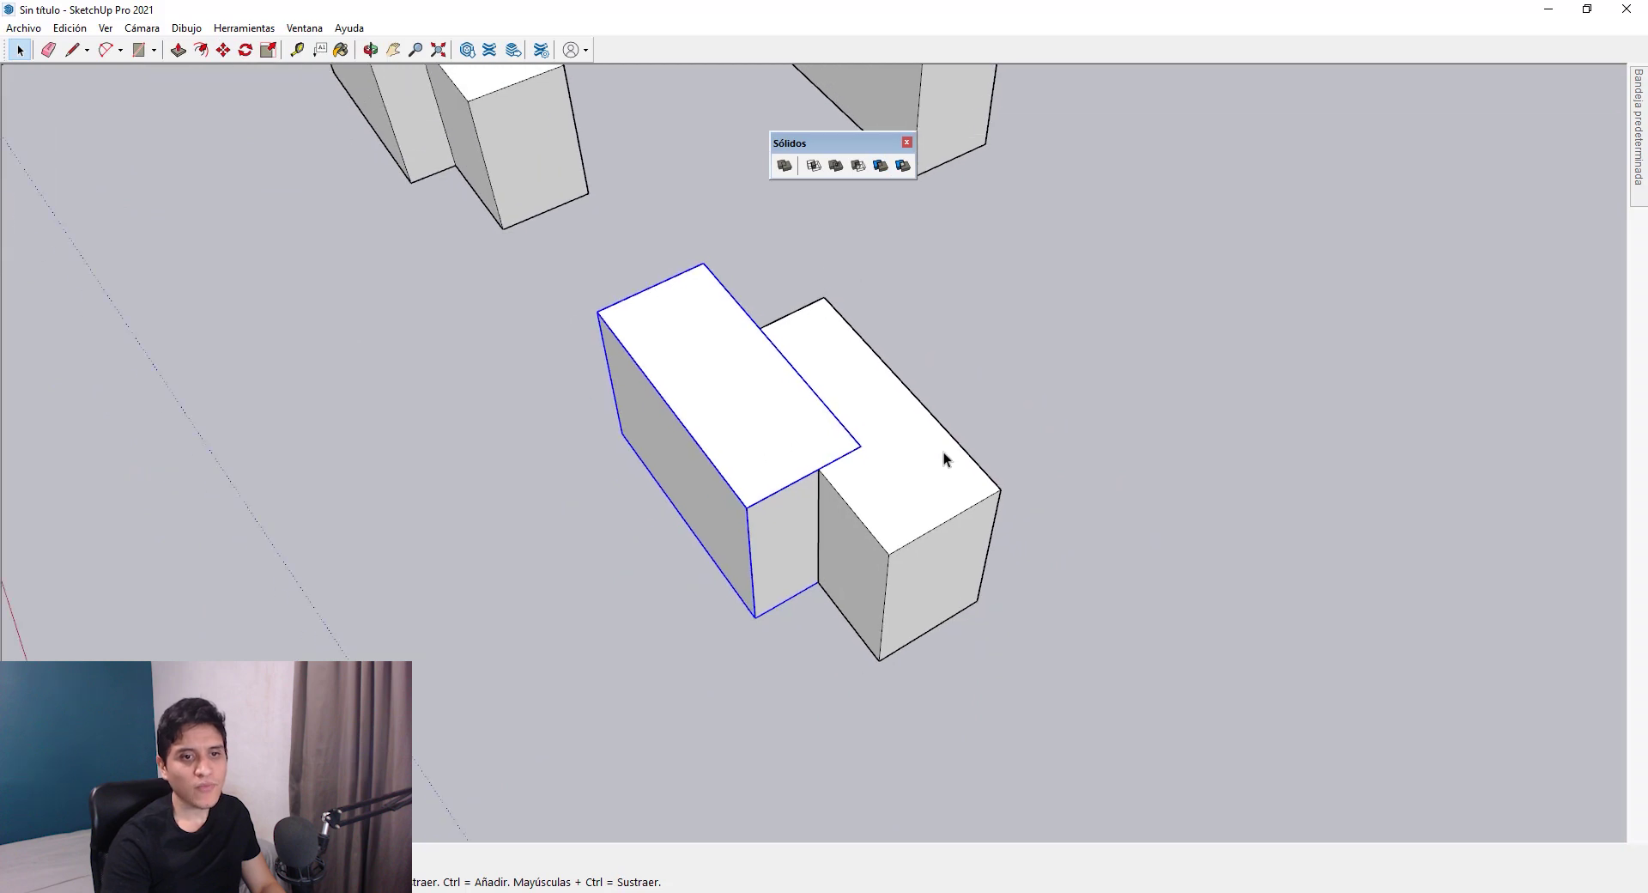
pyautogui.scroll(2, 901, 456)
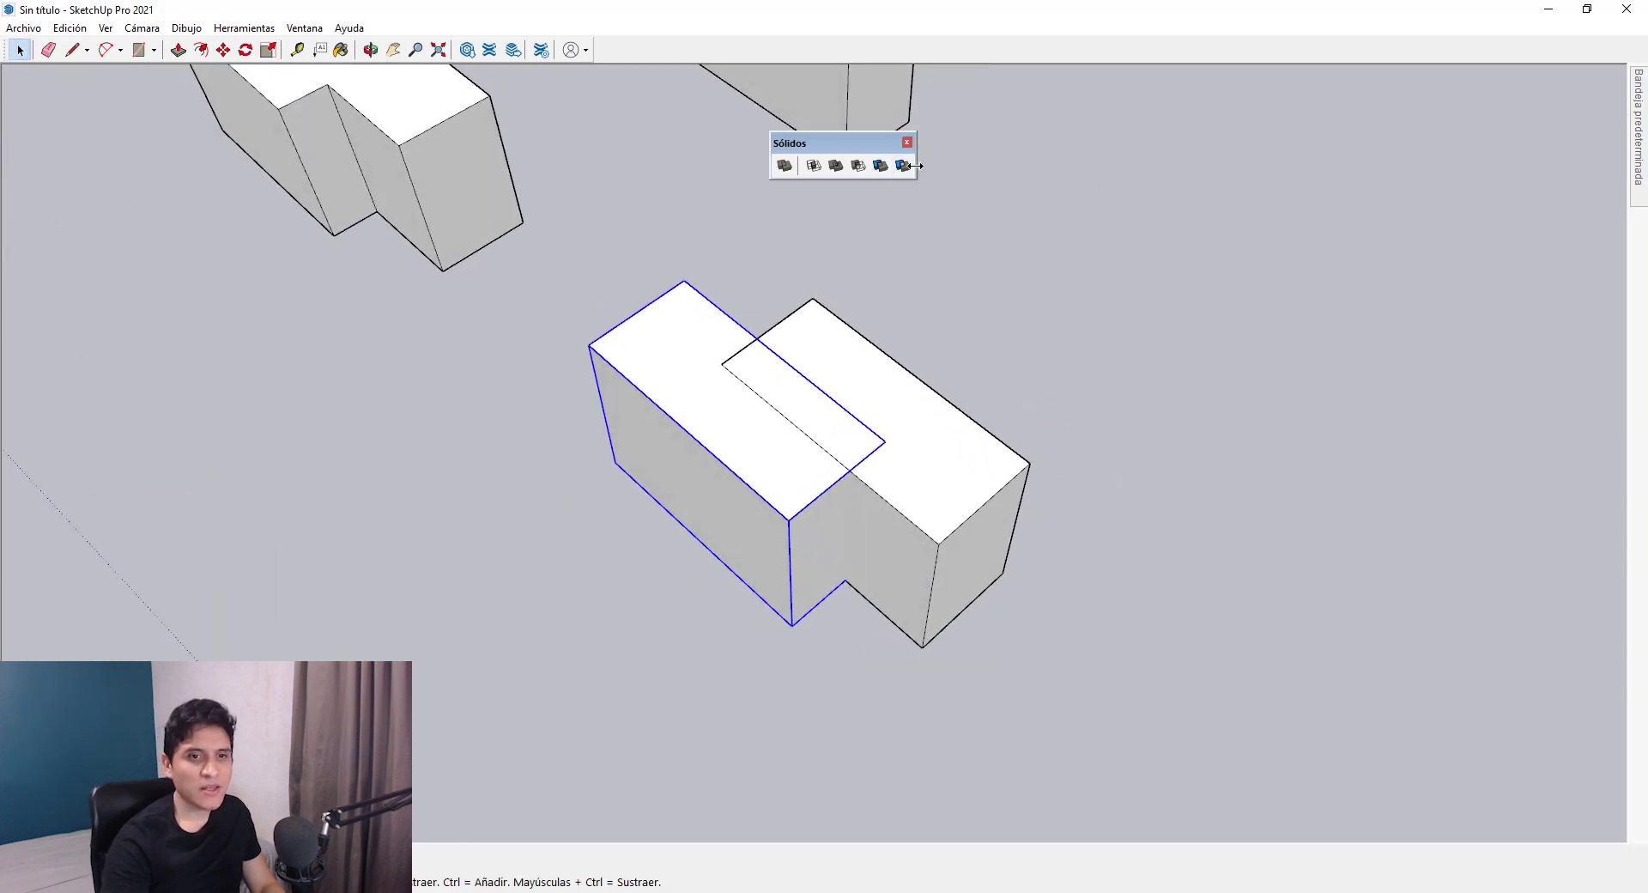
# - Split the two overlapping boxes with the solid Split tool, try moving the resulting pieces, and undo the operation
pyautogui.click(902, 165)
pyautogui.click(831, 385)
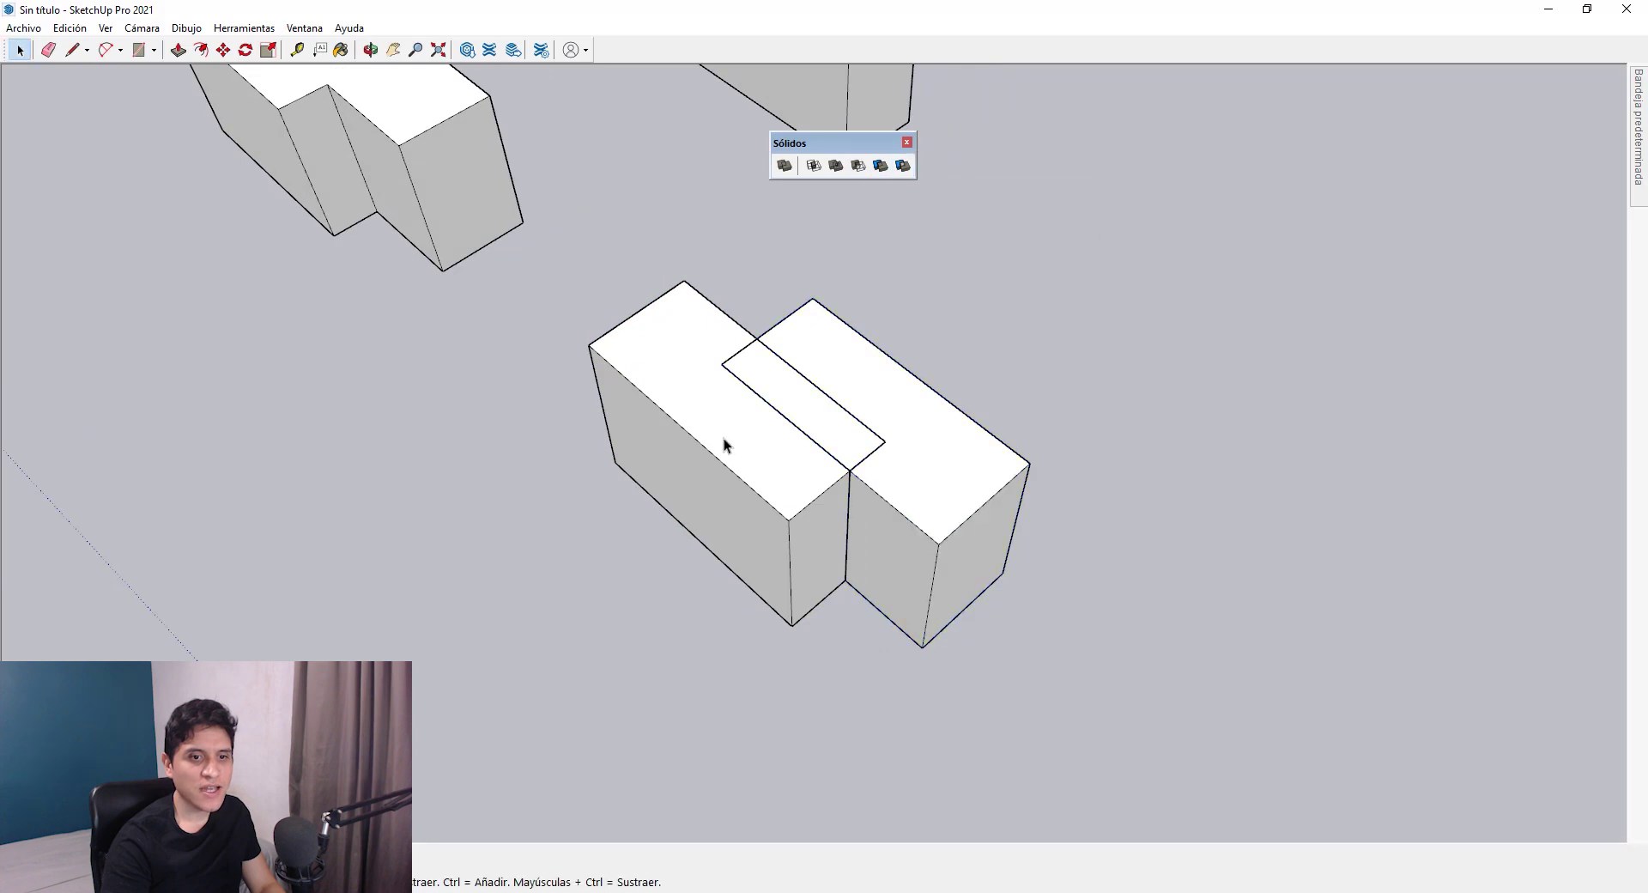
pyautogui.press('m')
pyautogui.click(809, 459)
pyautogui.press('space')
pyautogui.press('m')
pyautogui.click(935, 412)
pyautogui.press('space')
# - Split the two overlapping boxes again with the solid Split tool, picking the front box first and the rear box second
pyautogui.scroll(4, 922, 462)
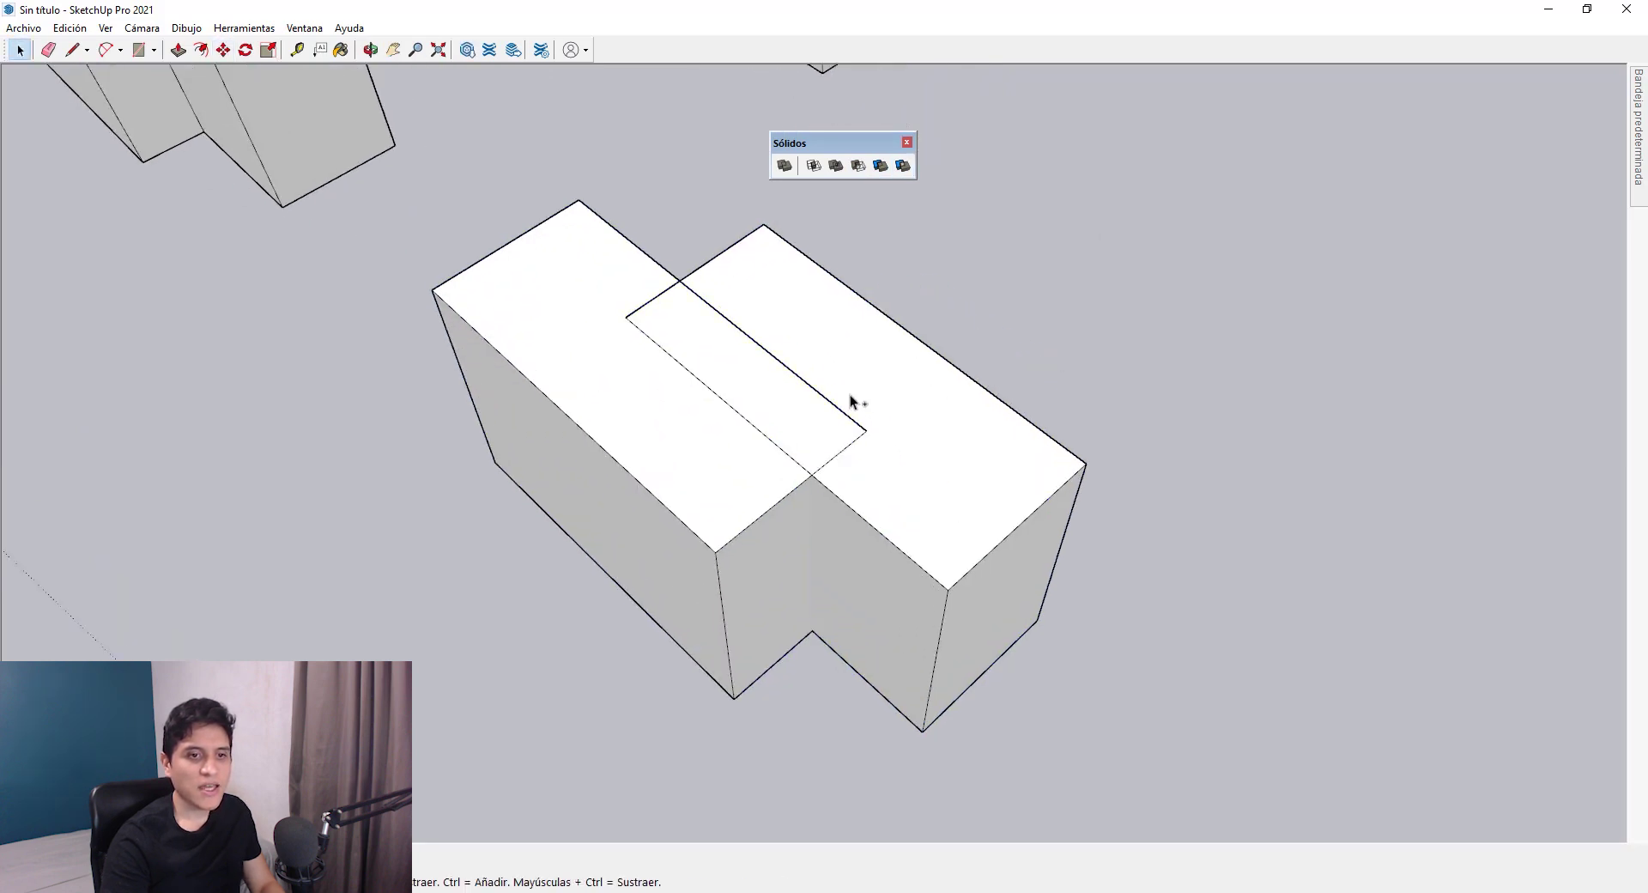
pyautogui.moveTo(674, 297); pyautogui.dragTo(695, 295, button='middle')
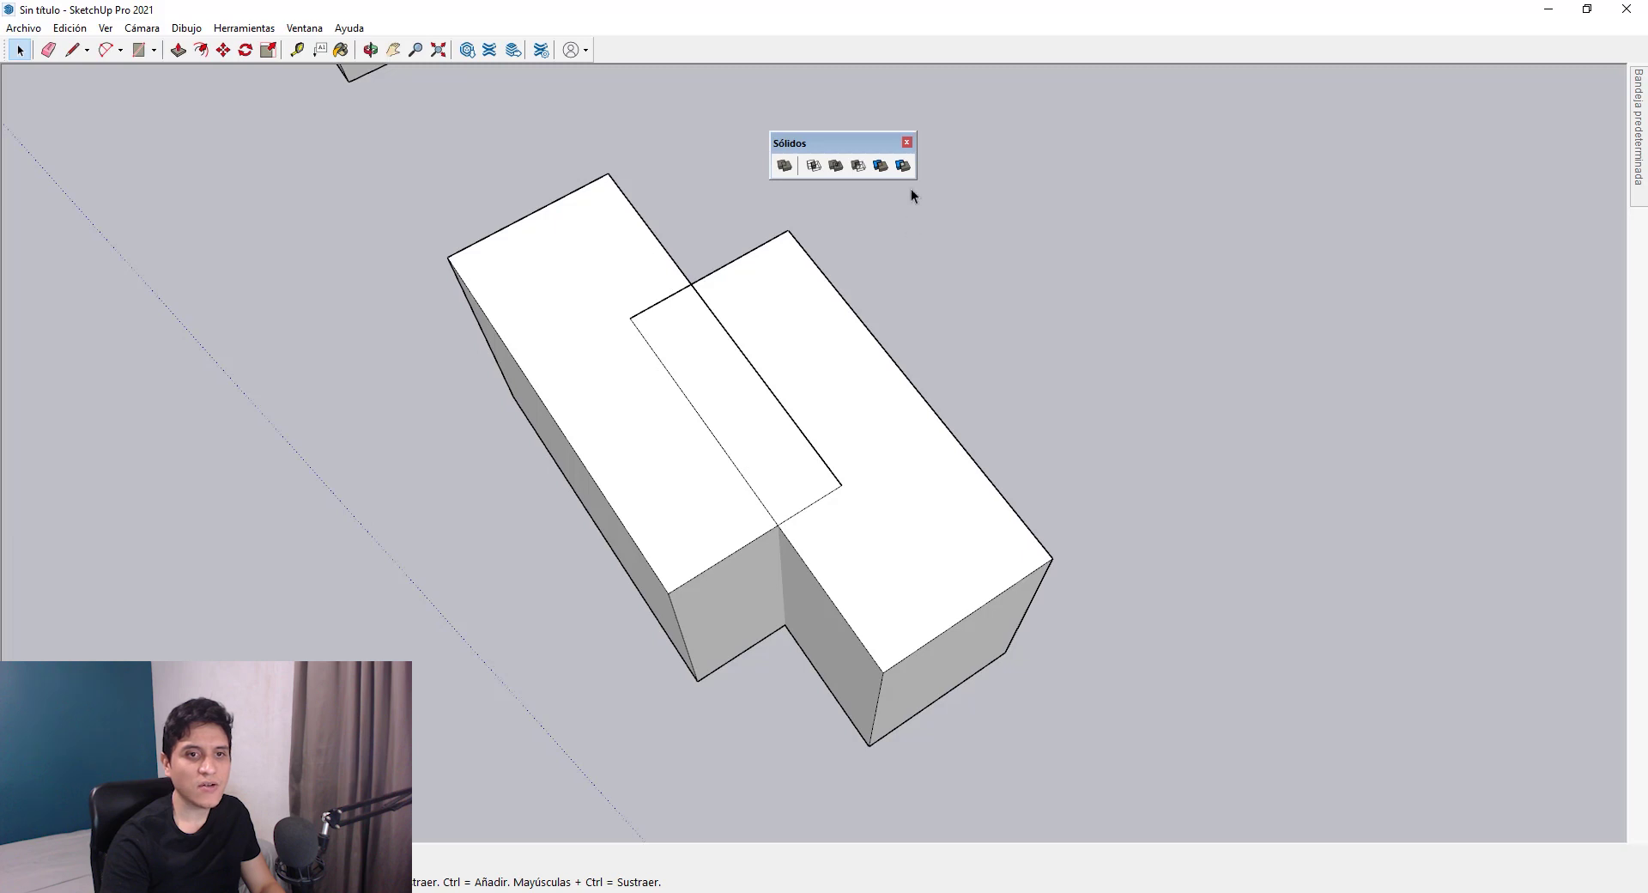
pyautogui.click(902, 165)
pyautogui.click(621, 297)
pyautogui.click(785, 316)
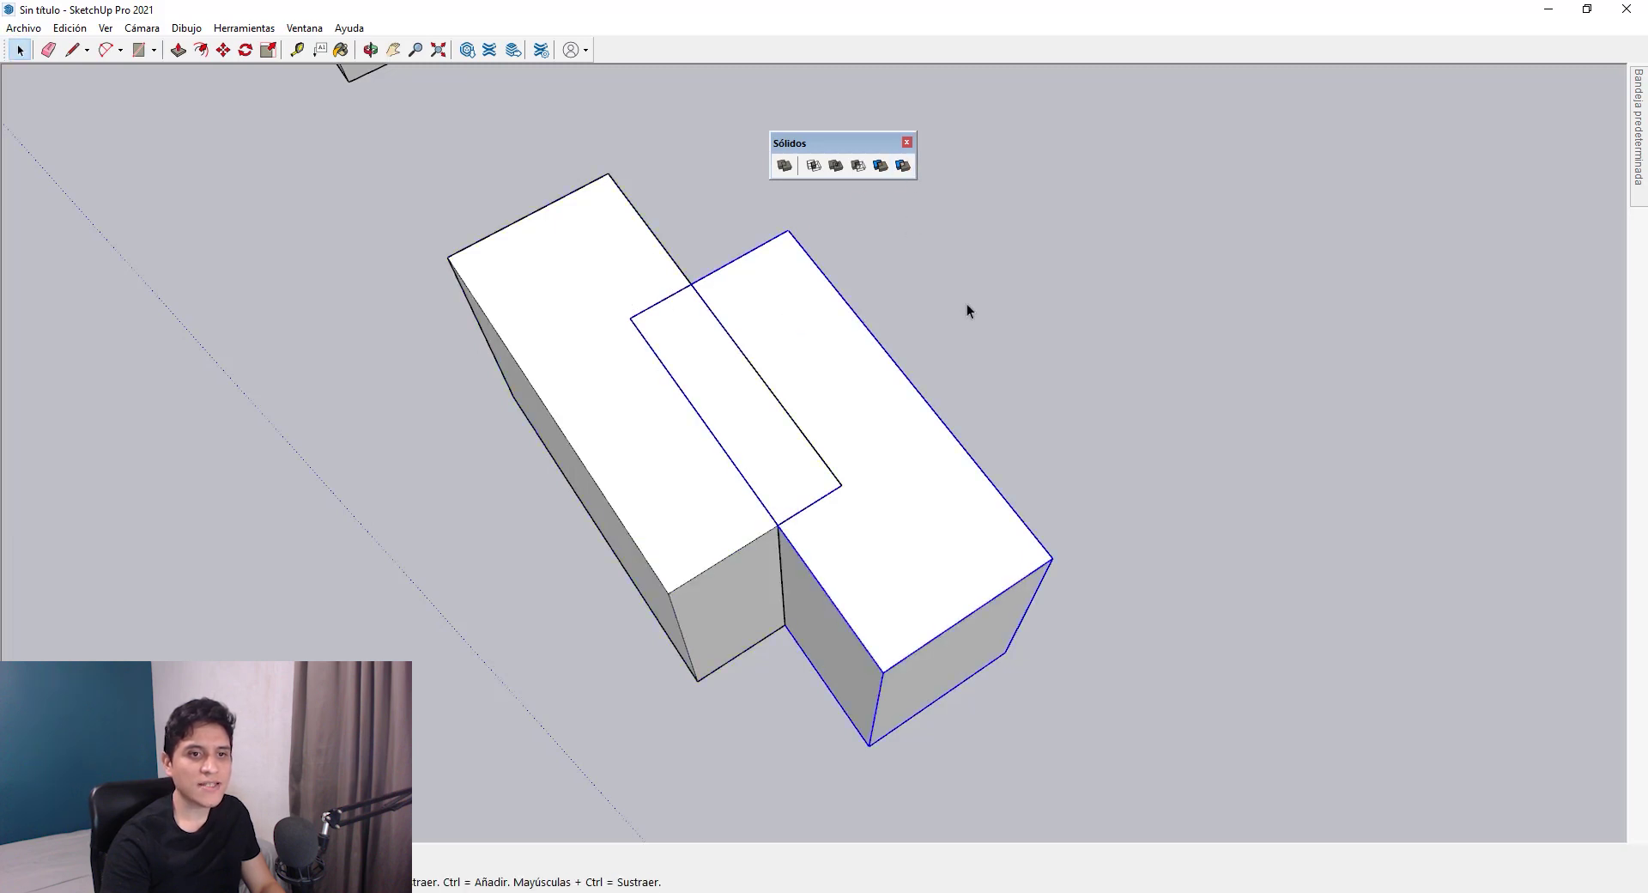
# - Try moving the separated overlap piece out from between the two split boxes, and cancel the move
pyautogui.click(966, 311)
pyautogui.click(697, 375)
pyautogui.press('m')
pyautogui.click(697, 374)
pyautogui.press('space')
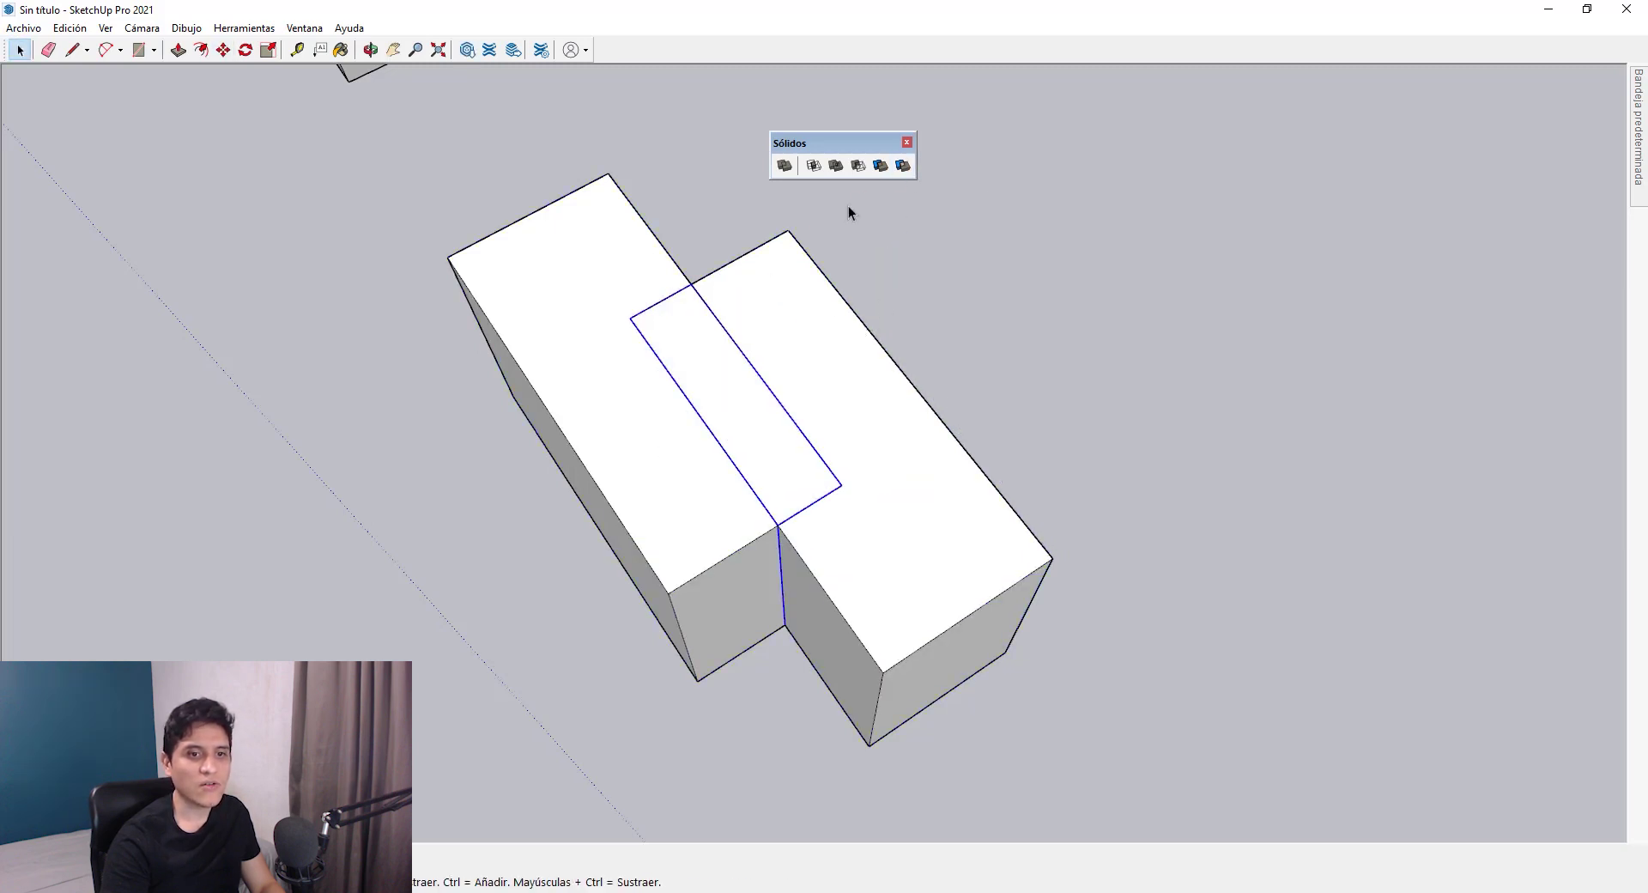
pyautogui.press('m')
pyautogui.click(689, 357)
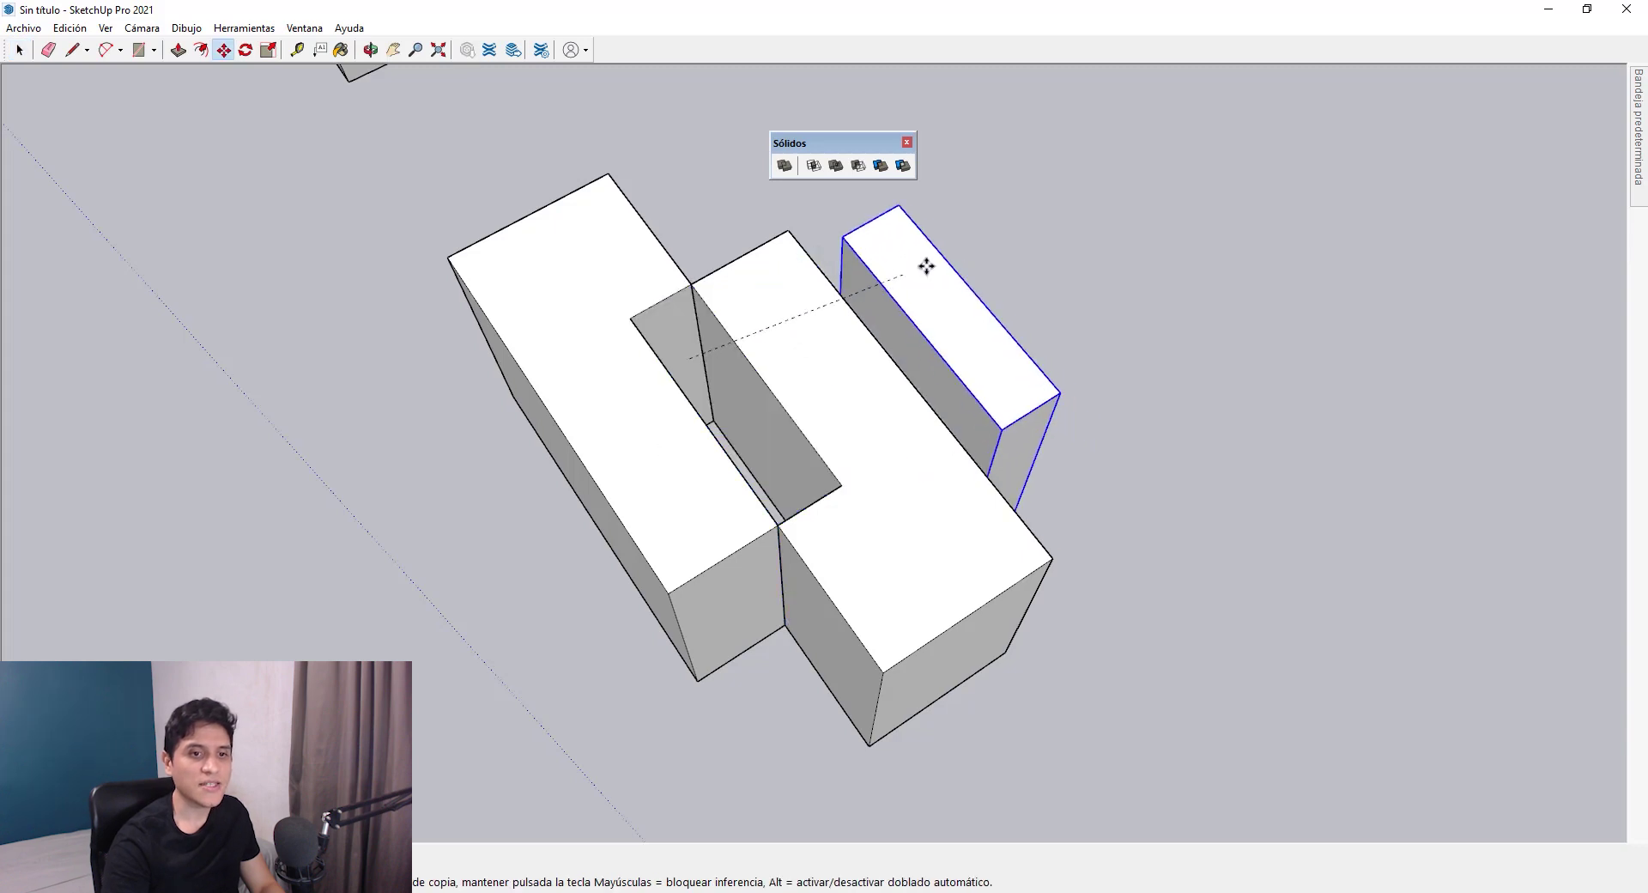
pyautogui.press('Escape')
# - Try moving the rear and front remainders of the split boxes in turn, cancelling each move
pyautogui.click(859, 386)
pyautogui.press('space')
pyautogui.click(629, 388)
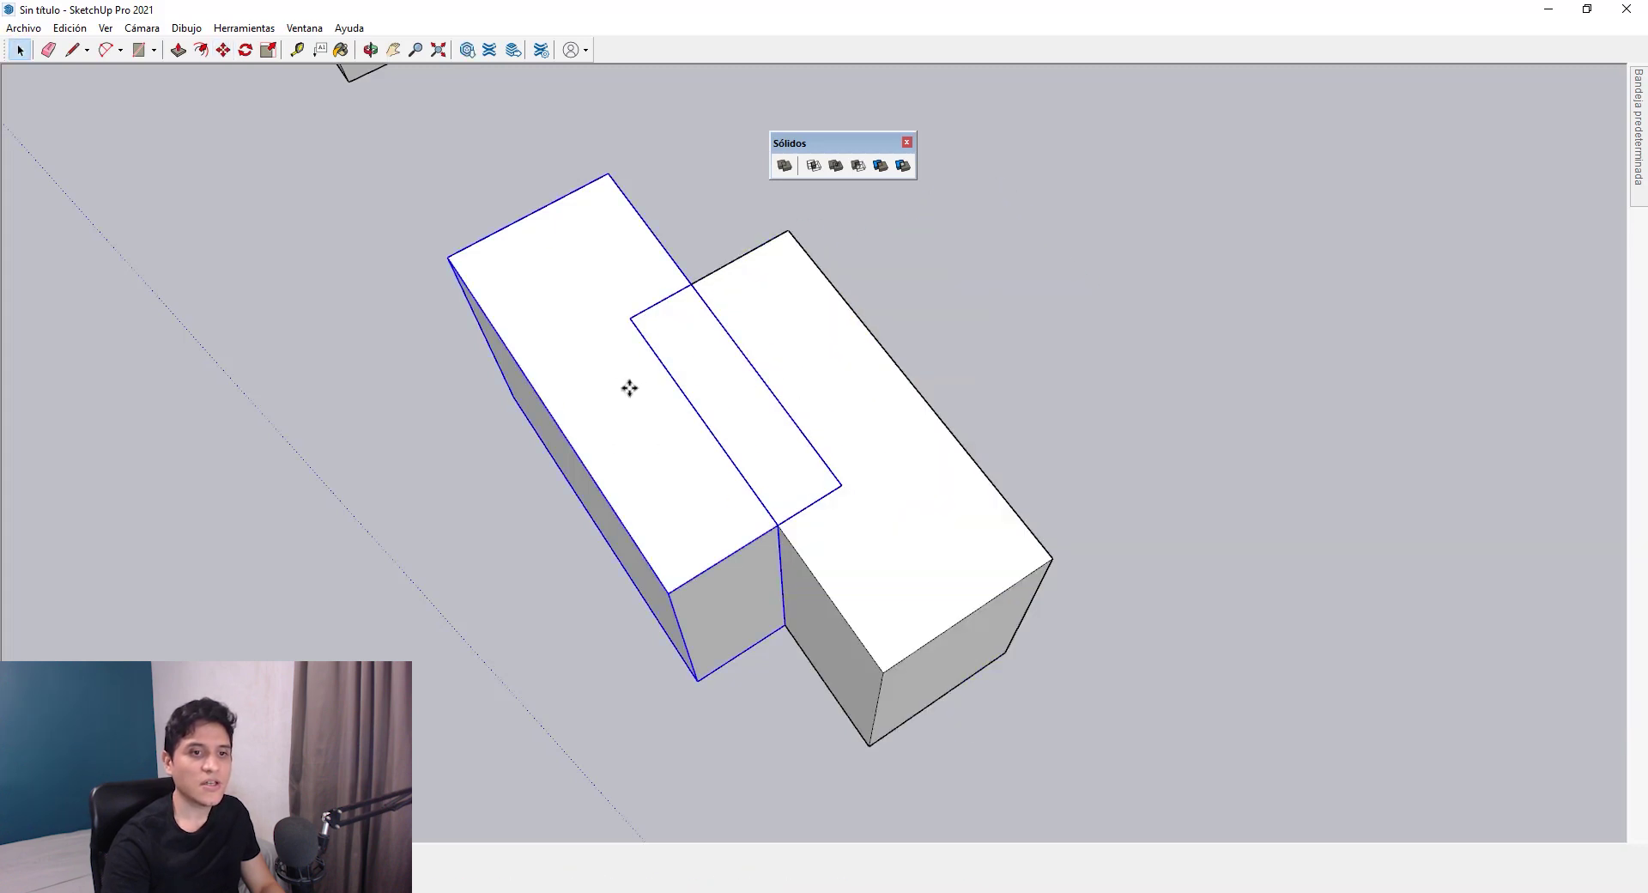
pyautogui.press('Escape')
pyautogui.press('space')
pyautogui.press('m')
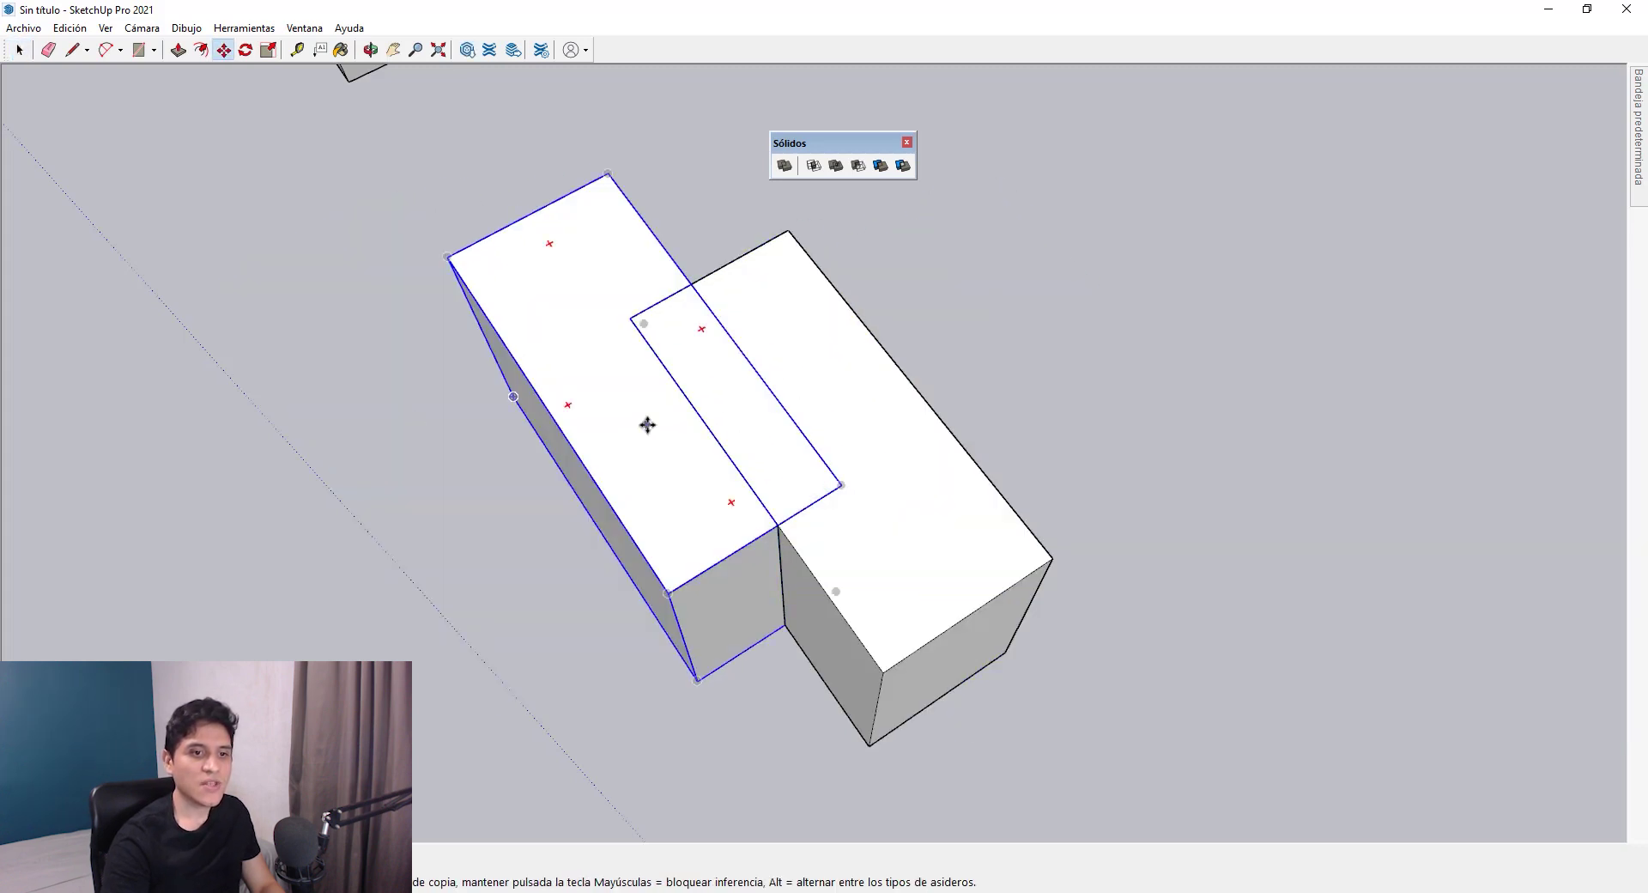
pyautogui.click(647, 422)
pyautogui.press('Escape')
pyautogui.press('space')
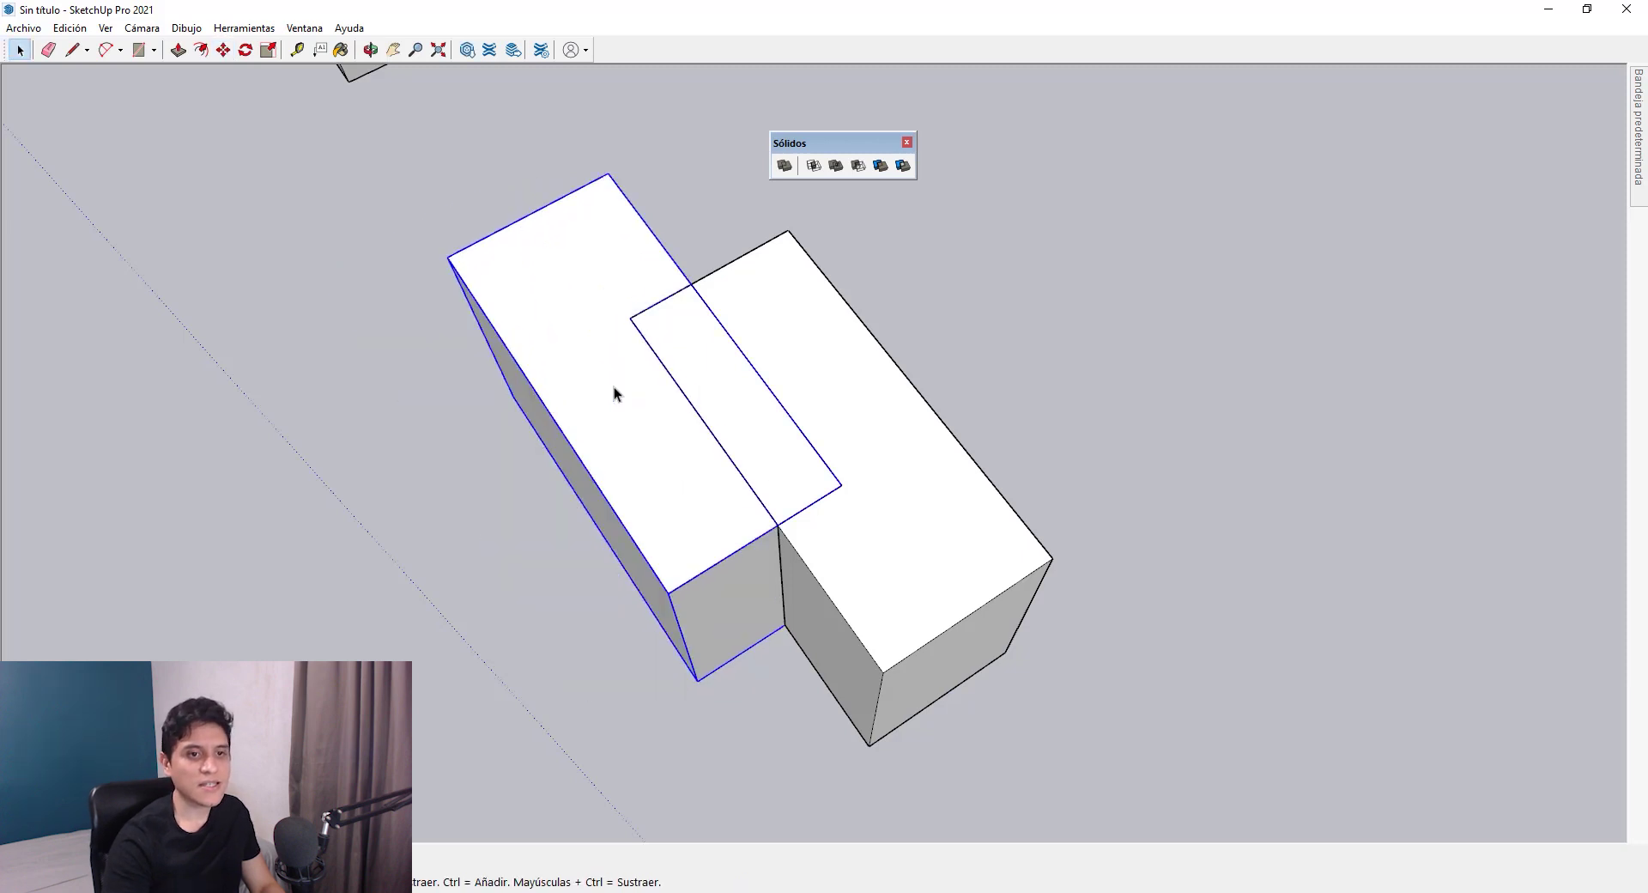
# - Examine the whole row of boxes and solid-operation results from several angles, including the wall with the opening
pyautogui.scroll(-2, 635, 378)
pyautogui.moveTo(734, 470); pyautogui.dragTo(968, 416, button='middle')
pyautogui.scroll(-2, 858, 515)
pyautogui.scroll(-3, 855, 520)
pyautogui.moveTo(855, 520); pyautogui.dragTo(875, 412, button='middle')
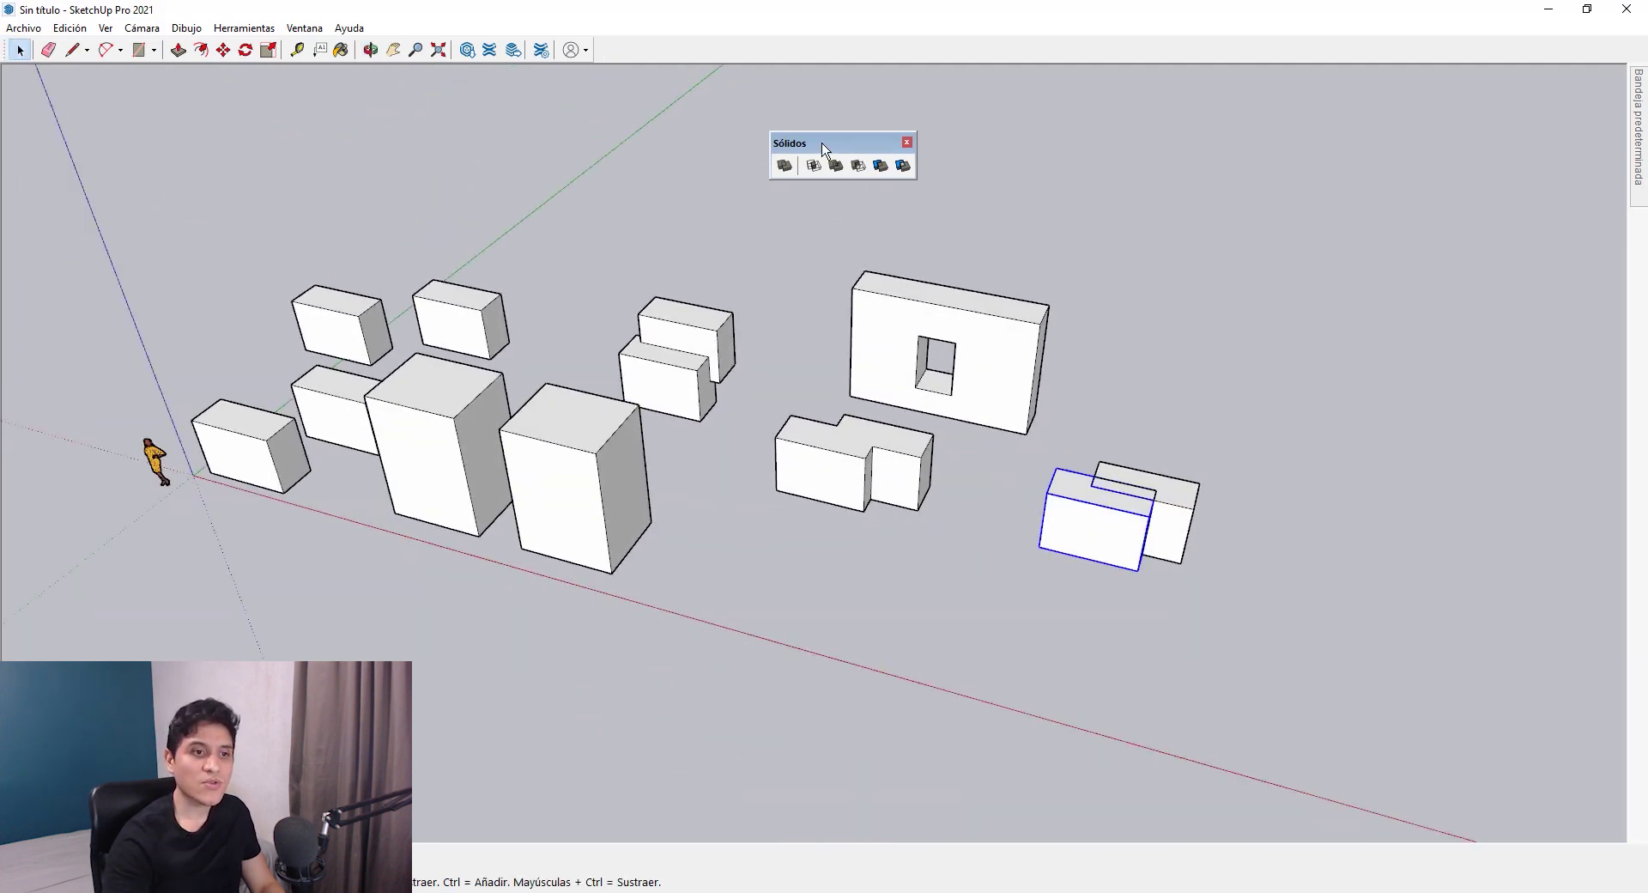
pyautogui.moveTo(732, 434); pyautogui.dragTo(764, 399, button='middle')
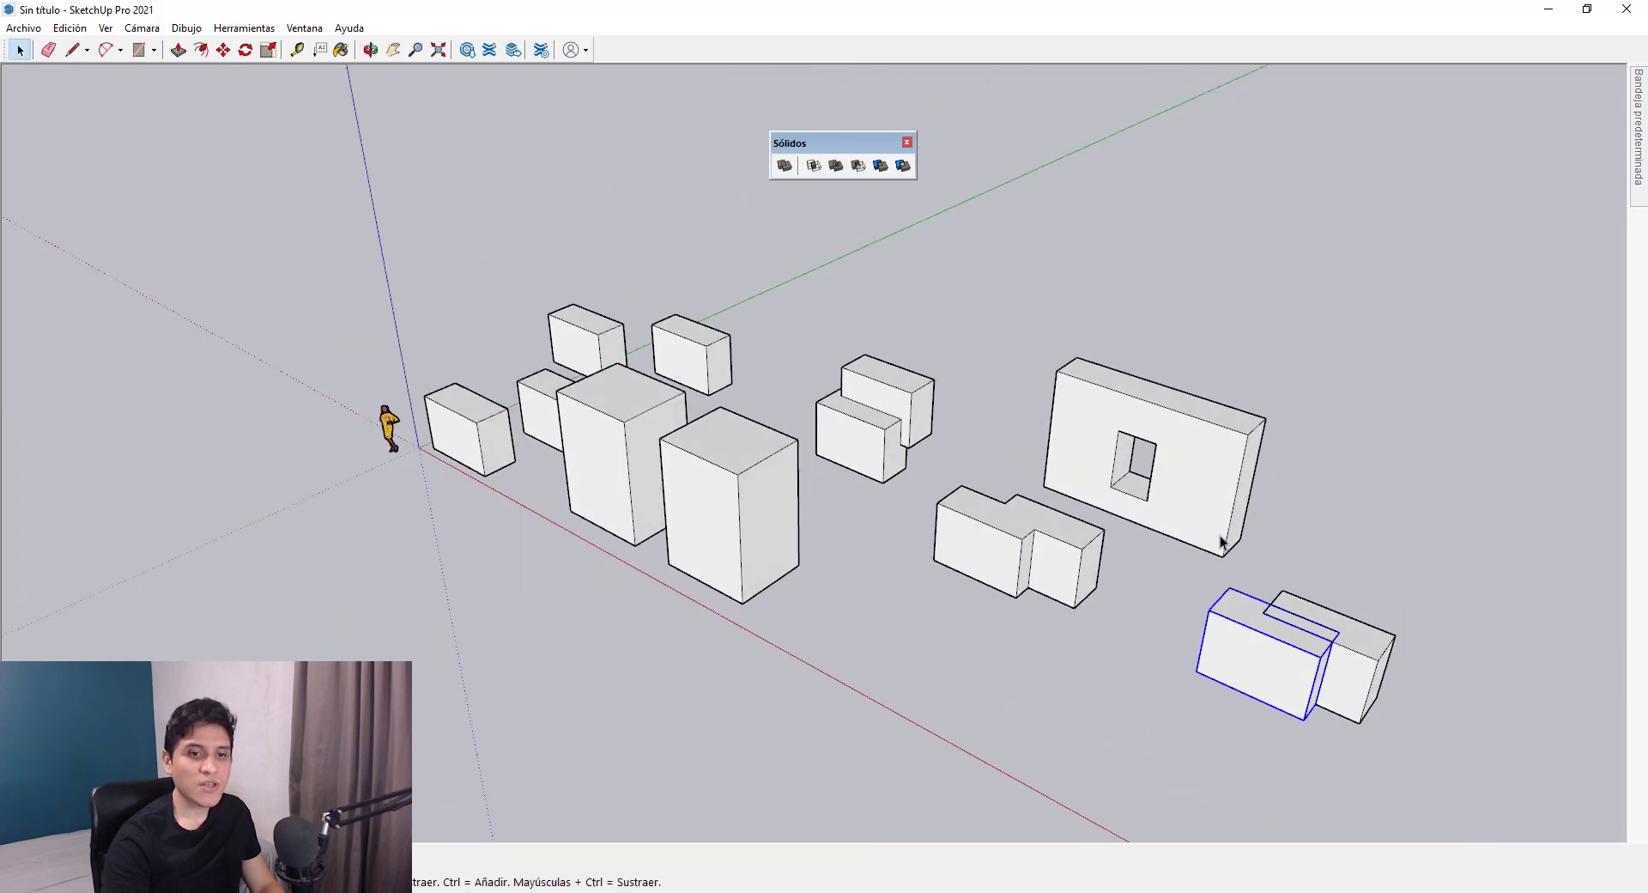
pyautogui.moveTo(1221, 542); pyautogui.dragTo(863, 557, button='middle')
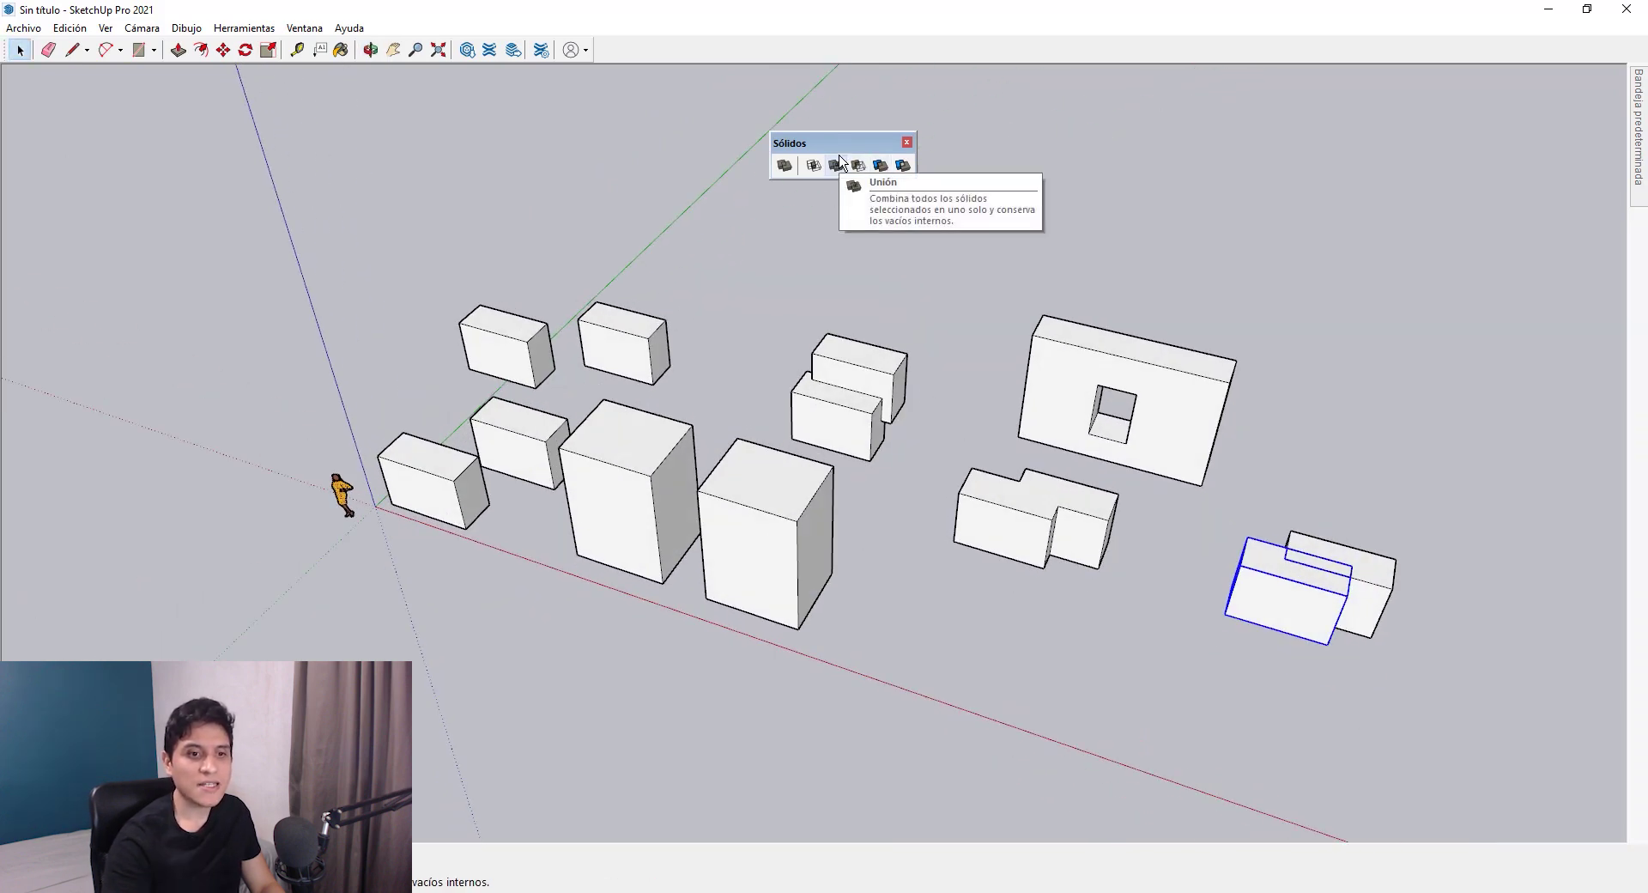
pyautogui.moveTo(1104, 360); pyautogui.dragTo(1011, 424, button='middle')
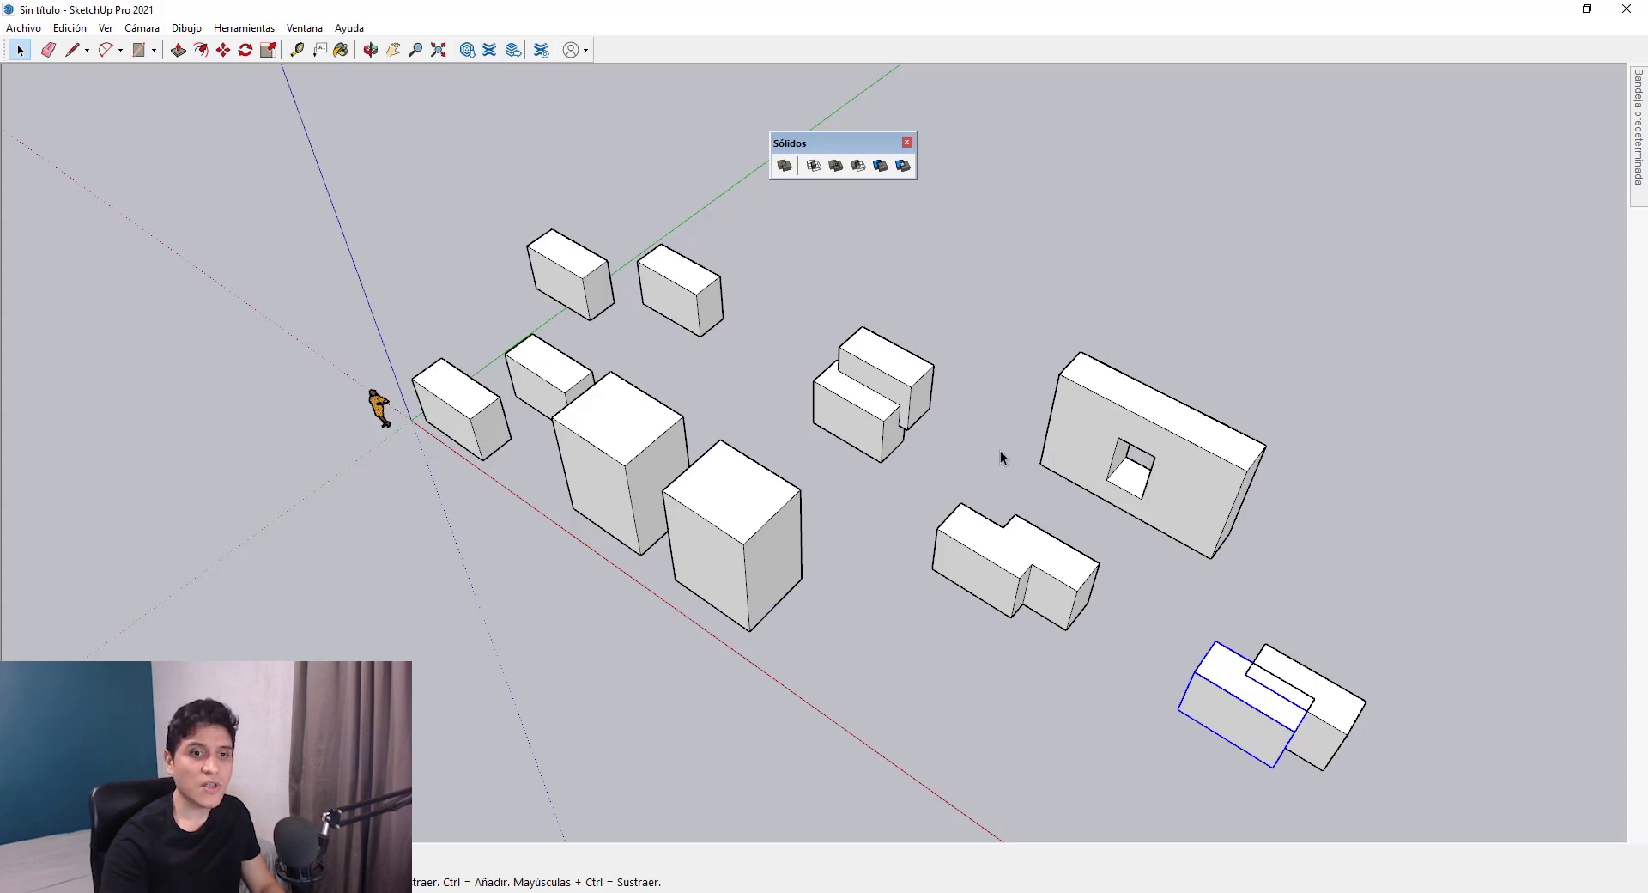
pyautogui.moveTo(1077, 504); pyautogui.dragTo(1071, 404, button='middle')
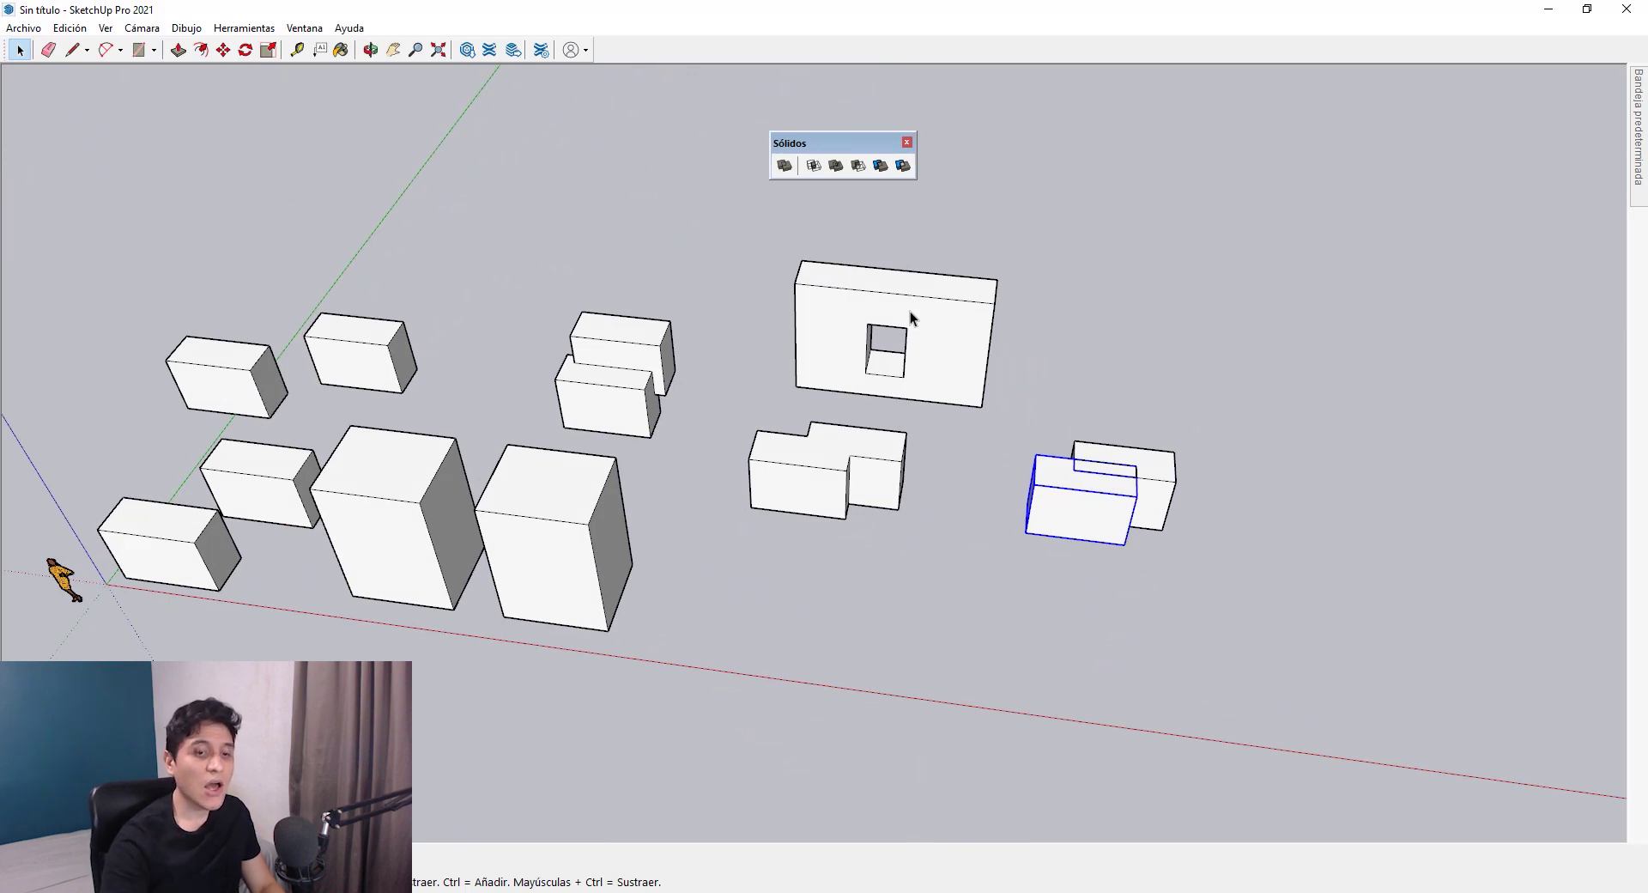
pyautogui.moveTo(909, 311); pyautogui.dragTo(709, 436, button='middle')
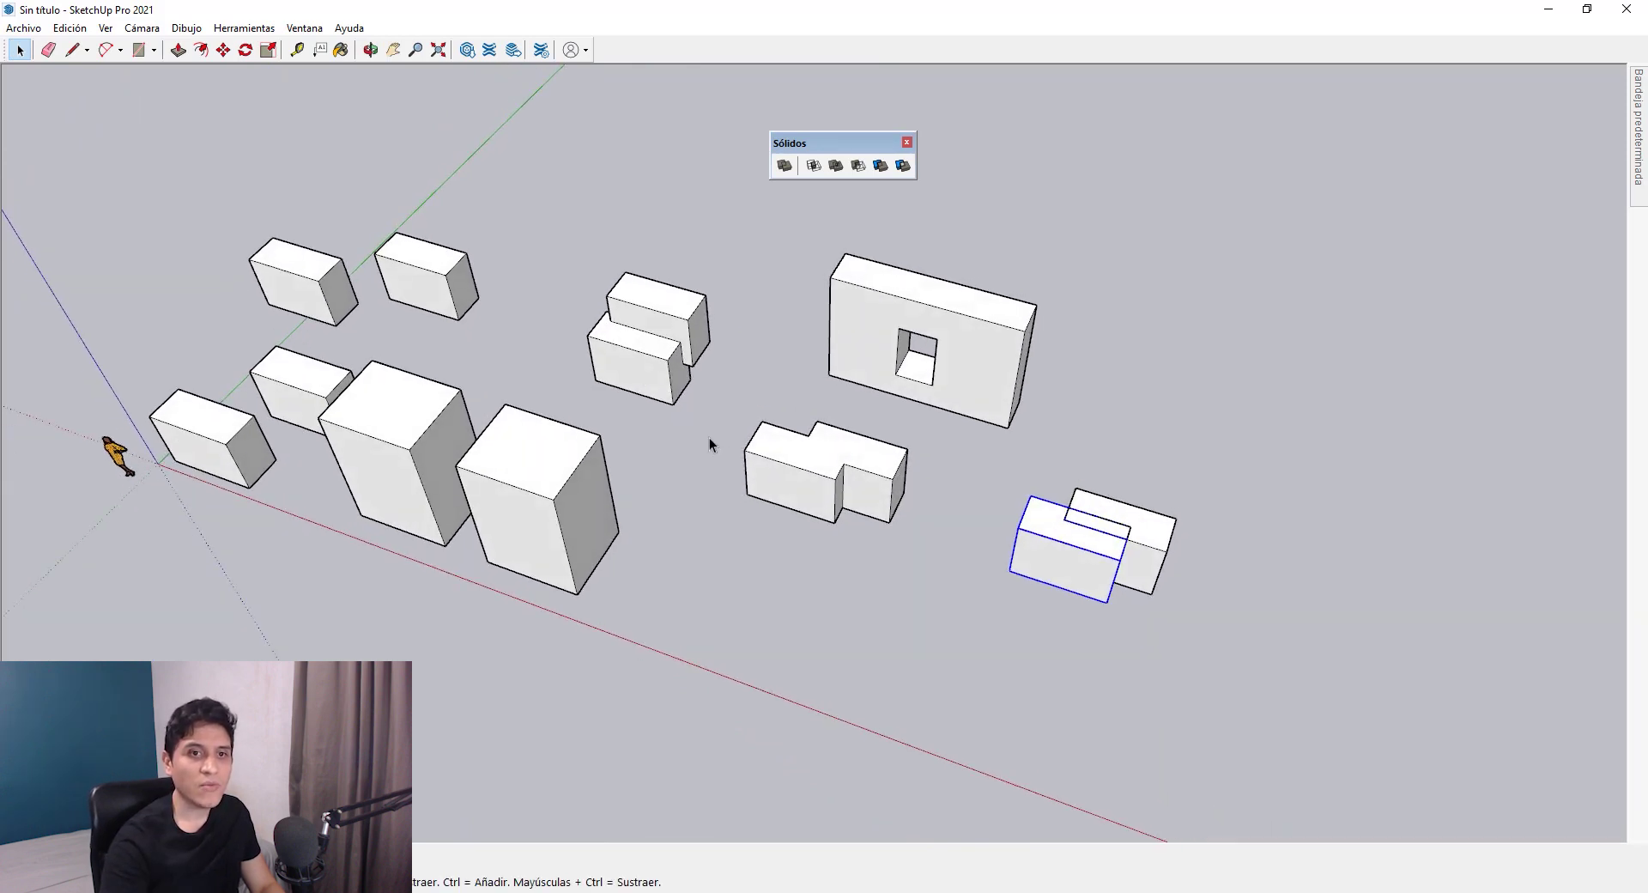